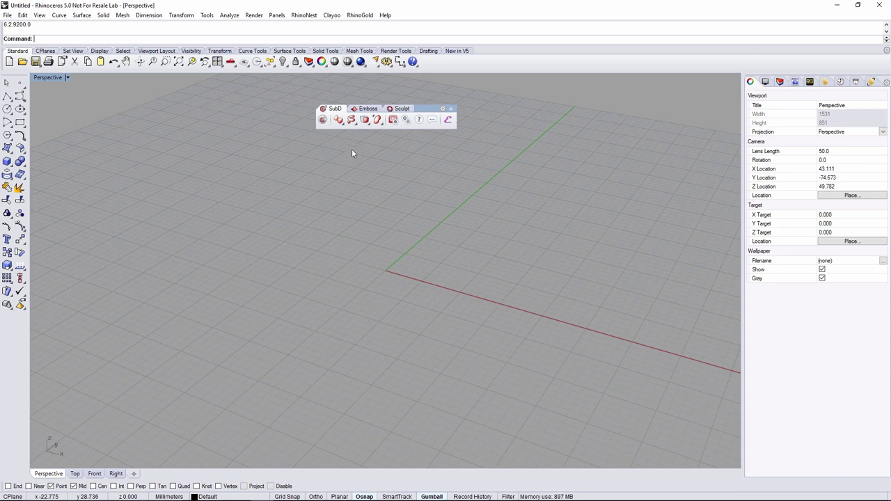
Start a Clayoo Blueprint and assign lion_head_front.png from the Files > Lion Head folder as its Front image
left_click(352, 122)
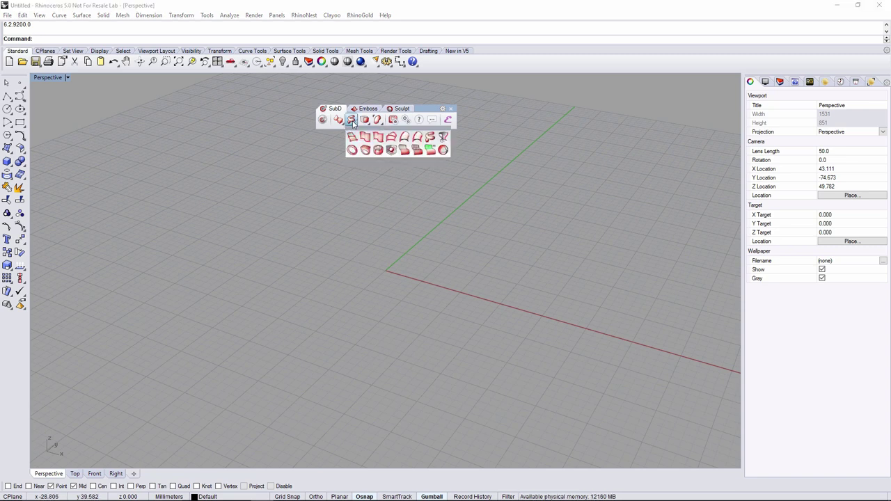
left_click(393, 150)
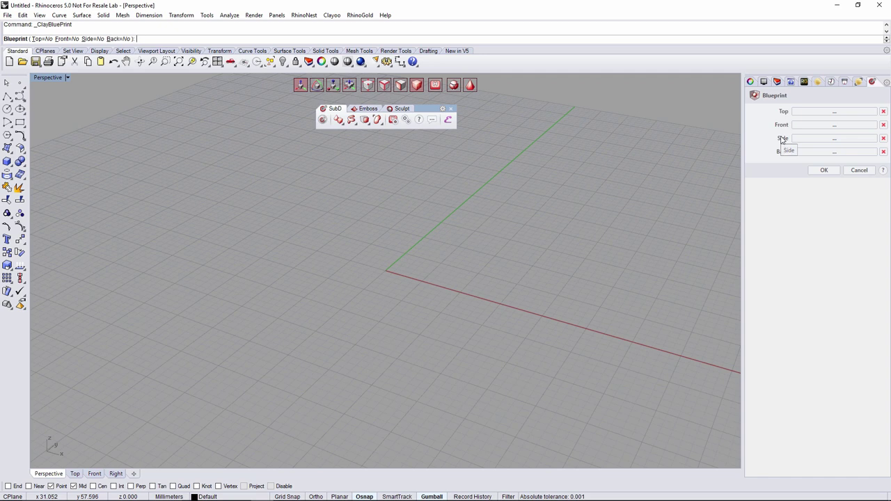
left_click(827, 126)
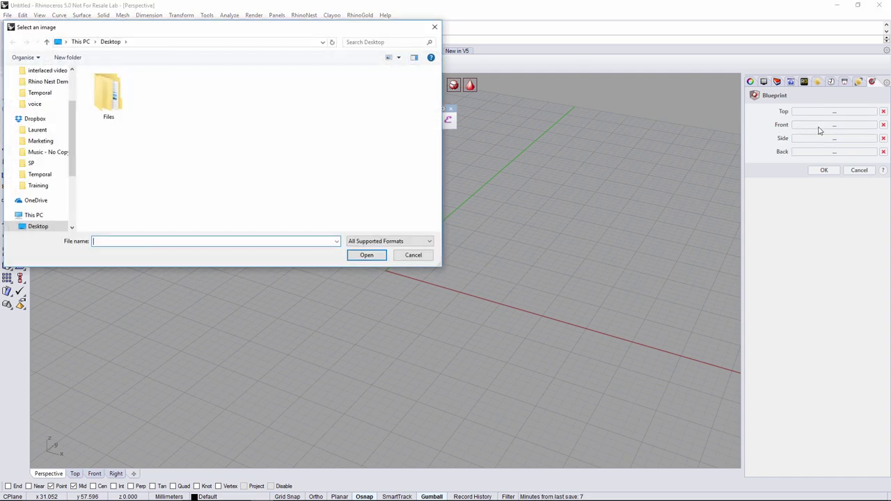
double_click(99, 108)
double_click(110, 87)
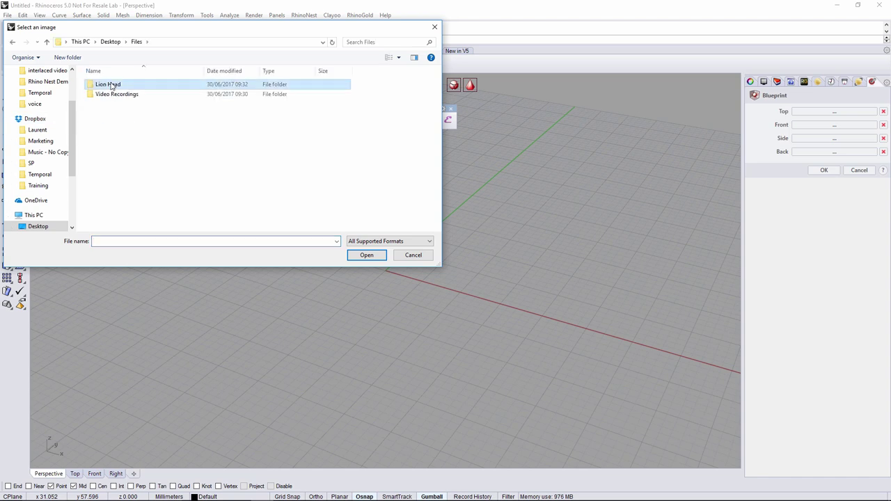
double_click(113, 102)
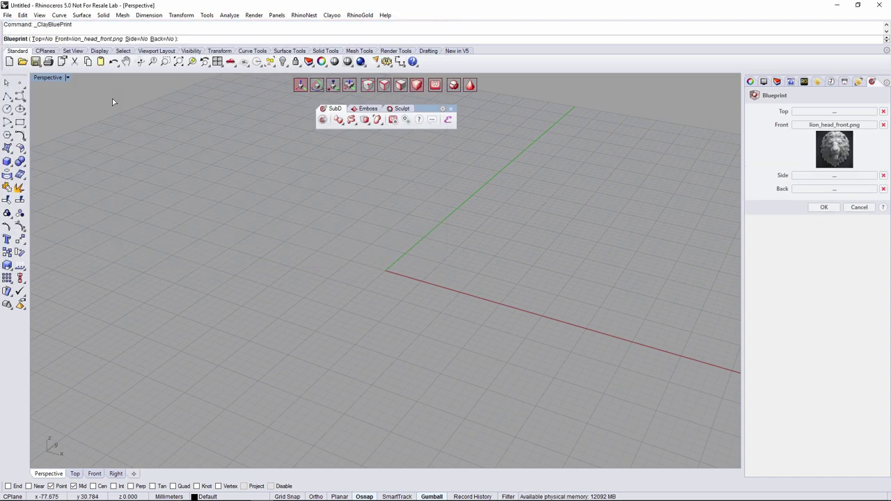
Assign lion_head_left.png as the Side image and create the blueprint box
left_click(834, 174)
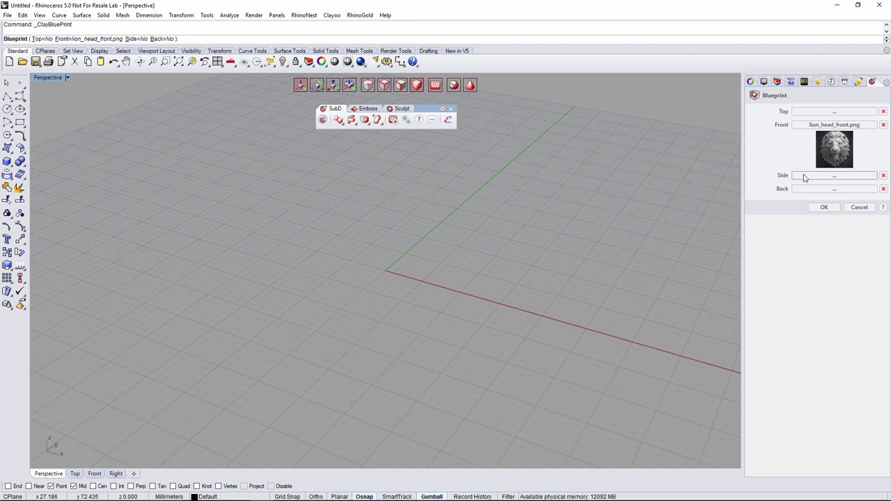
double_click(158, 94)
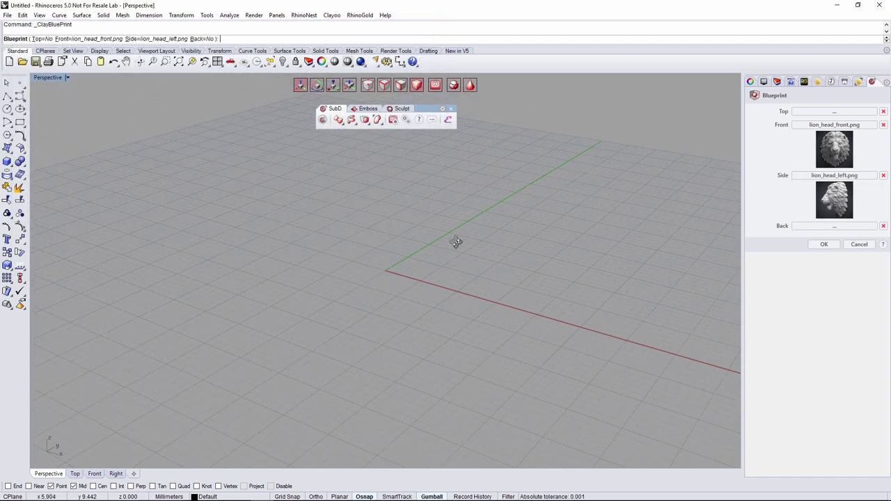
left_click(825, 245)
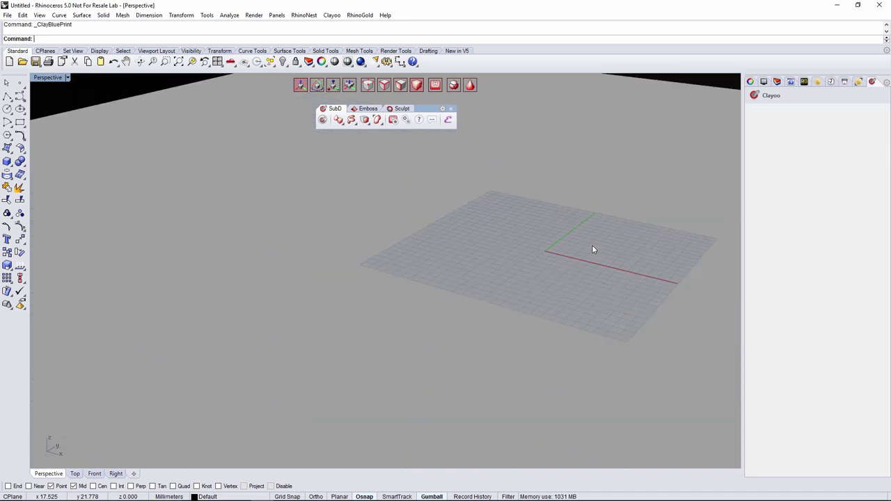
Scale the blueprint box down uniformly until it fits within the construction grid, and lower it slightly
right_click_drag(588, 248, 516, 336)
scroll(578, 245, "down", 5)
left_click(500, 347)
left_click_drag(394, 202, 473, 218, "shift")
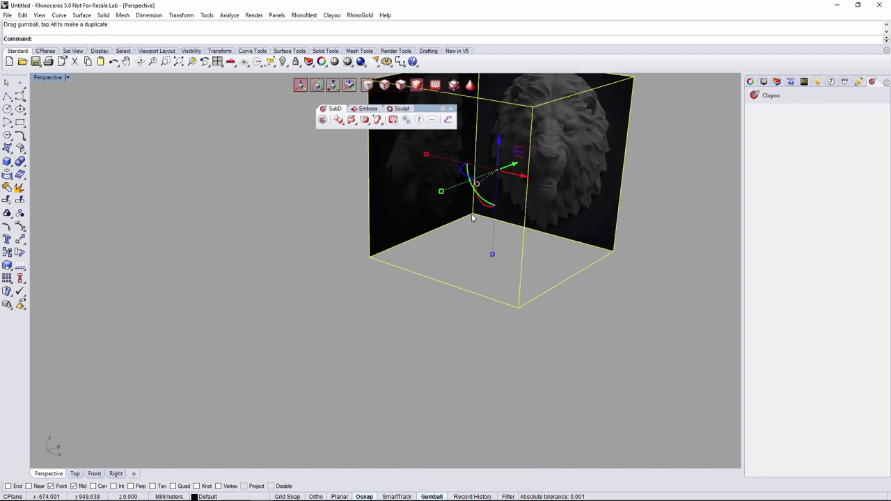
left_click_drag(426, 160, 461, 344, "shift")
scroll(460, 344, "up", 15)
right_click_drag(472, 377, 470, 266, "shift")
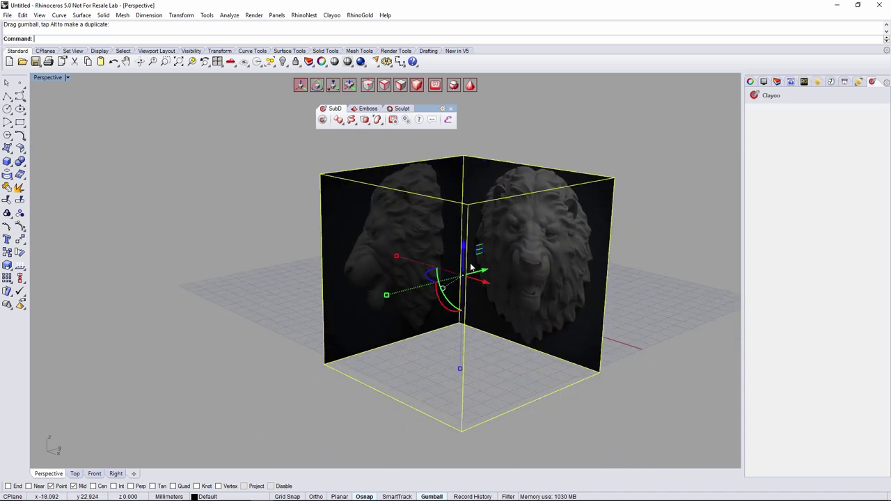
left_click_drag(464, 249, 465, 255)
right_click_drag(519, 273, 463, 284)
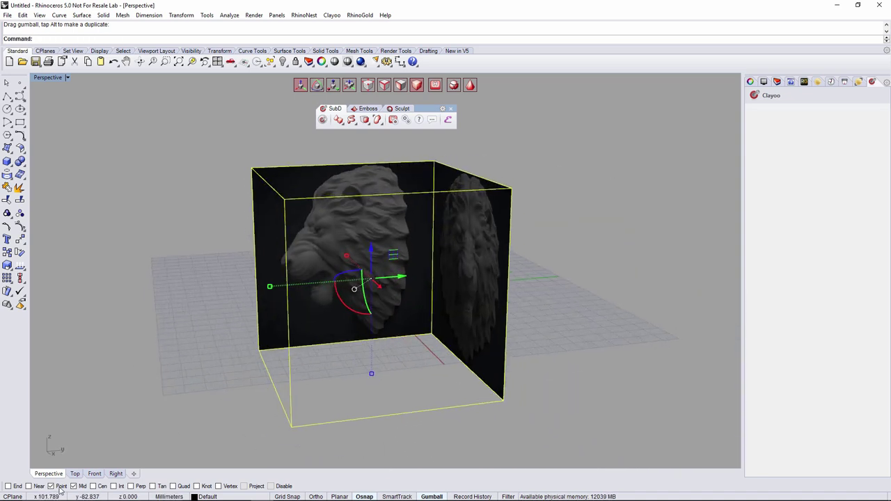
In the Front view, scale the blueprint down further and shift it slightly left so the lion's face lines up with the vertical axis
left_click(94, 475)
scroll(422, 267, "down", 5)
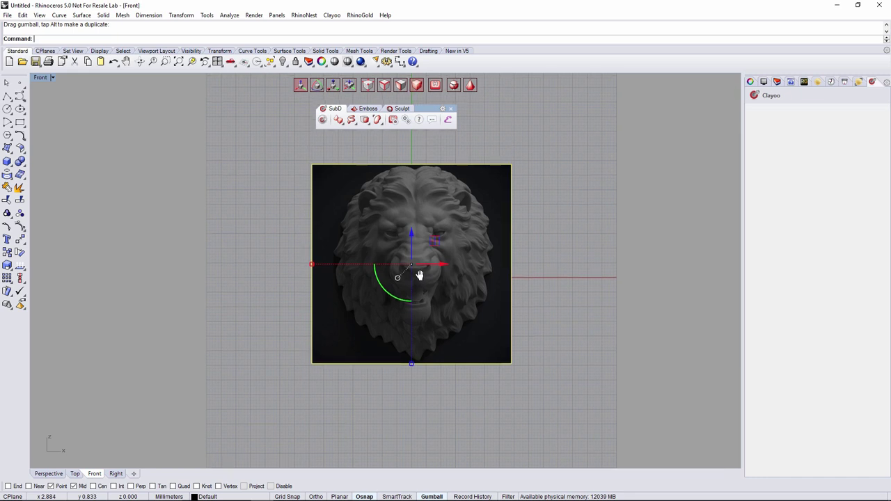
scroll(426, 259, "up", 3)
right_click_drag(428, 254, 417, 297)
left_click(655, 235)
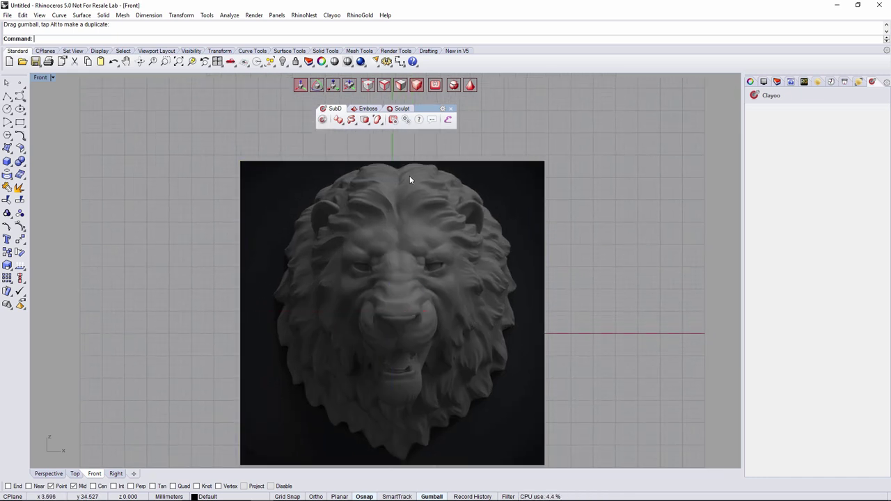
scroll(600, 210, "down", 4)
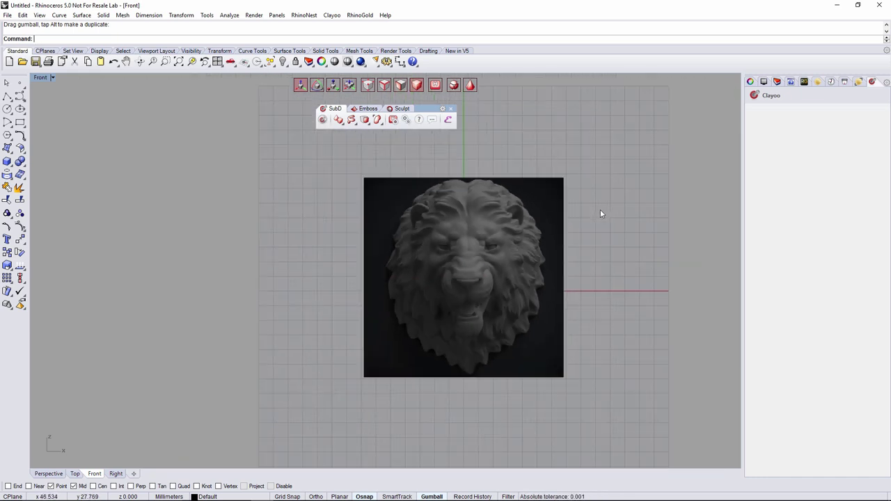
left_click(432, 289)
left_click_drag(409, 265, 445, 273, "shift")
scroll(503, 276, "up", 6)
right_click_drag(504, 276, 466, 380)
scroll(484, 269, "up", 3)
left_click_drag(439, 392, 433, 389)
Move the blueprint down about 3.8 mm in the Front view so it sits roughly centred on the horizontal axis
scroll(441, 362, "down", 8)
right_click_drag(441, 362, 407, 292)
scroll(442, 320, "up", 6)
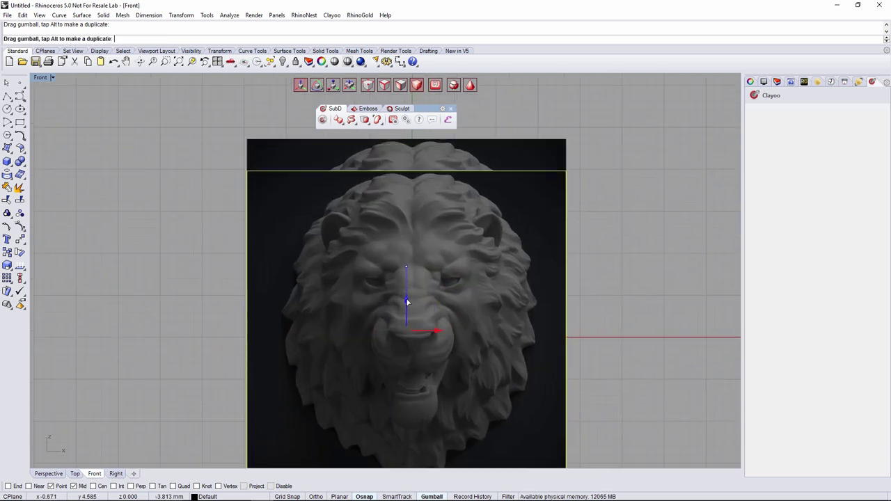
scroll(442, 299, "down", 6)
scroll(446, 303, "down", 4)
left_click(401, 346)
scroll(431, 302, "up", 8)
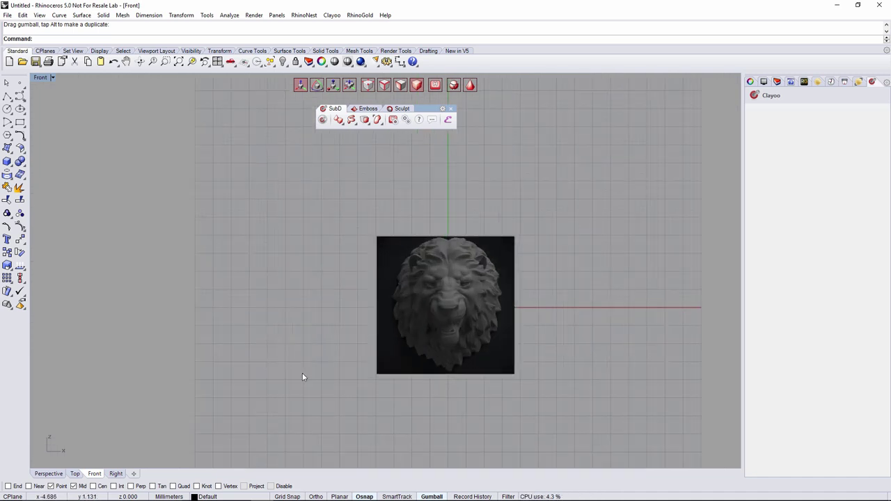
Examine the placement of the front and side lion images on the blueprint box in the Perspective view
left_click(49, 474)
right_click_drag(371, 295, 434, 295)
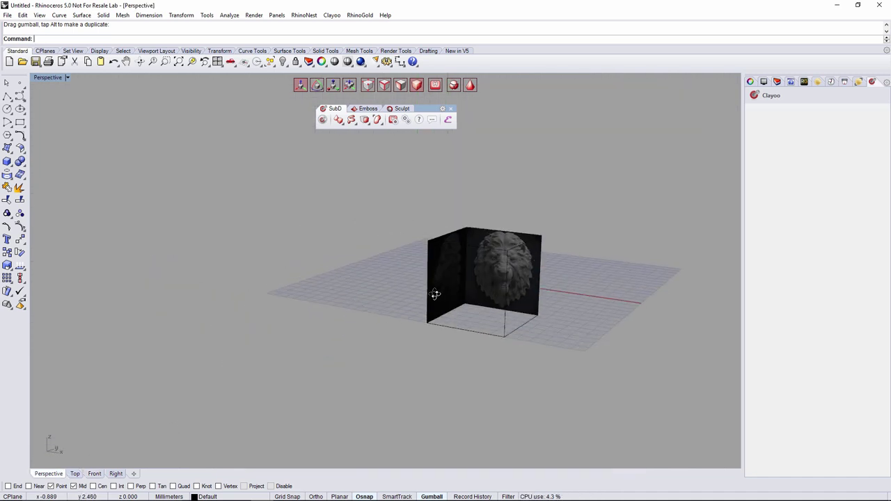
scroll(506, 273, "up", 6)
right_click_drag(506, 276, 502, 272)
right_click_drag(432, 277, 574, 265)
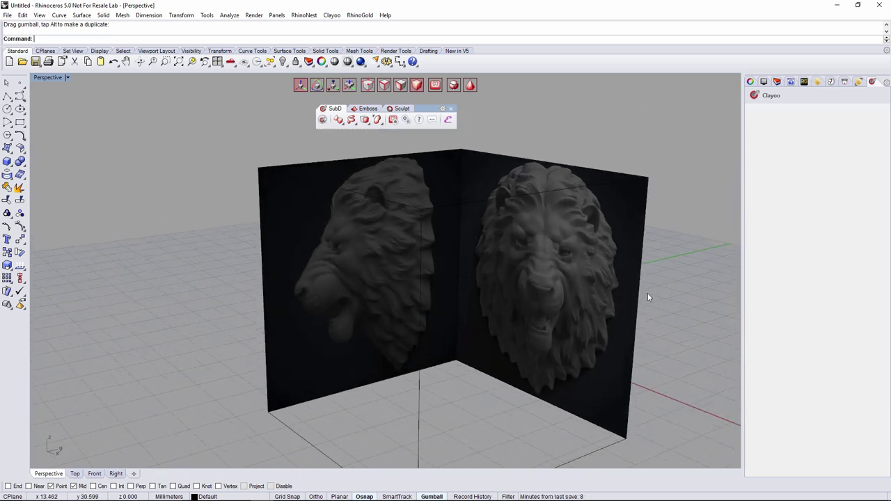
left_click(392, 292)
left_click_drag(372, 280, 645, 321)
right_click_drag(644, 320, 635, 326)
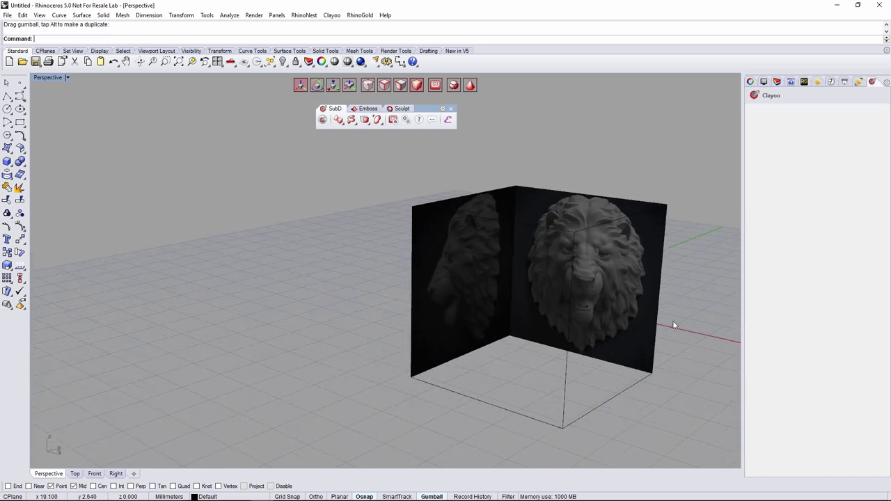
Select the blueprint box and create a new layer named Blueprint
left_click(615, 276)
left_click(777, 83)
right_click(779, 129)
left_click(798, 132)
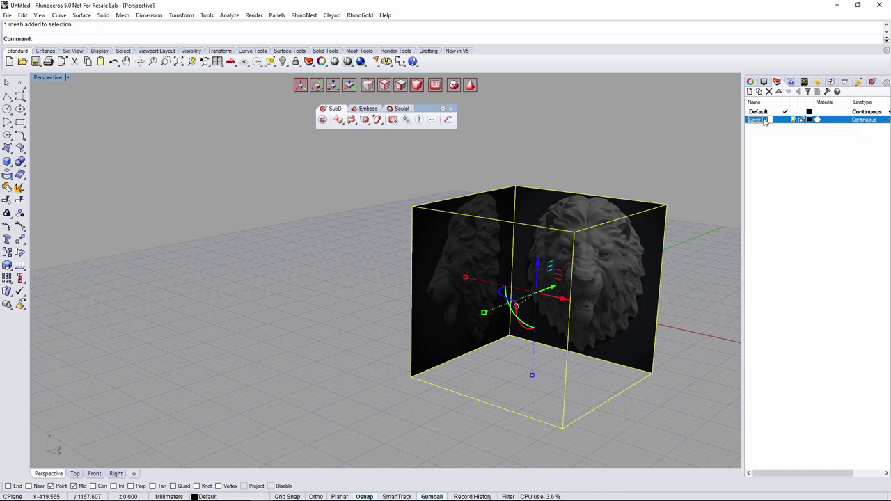
type("Bla")
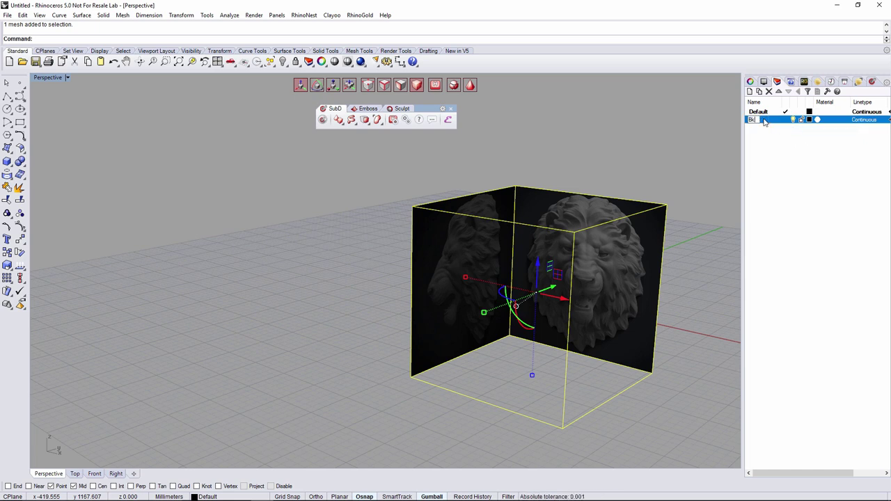
type("ueprint")
key("Return")
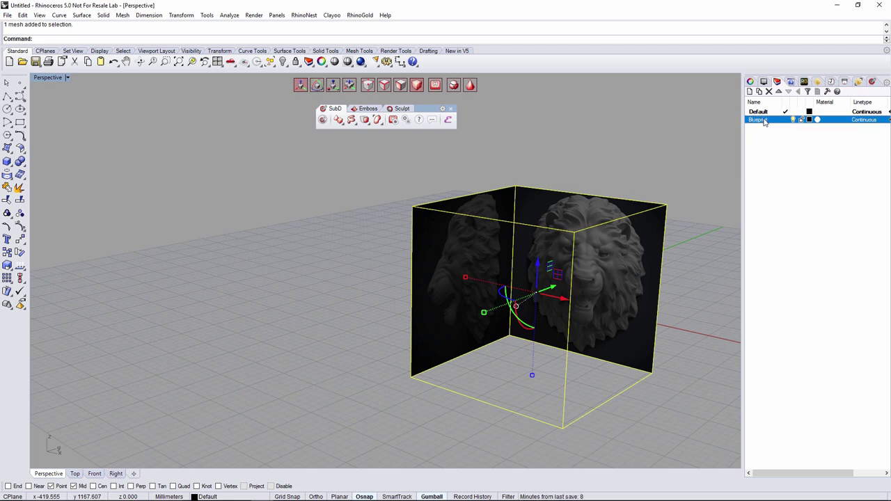
Move the selected blueprint box to the Blueprint layer and clear the selection
right_click(765, 122)
left_click(805, 280)
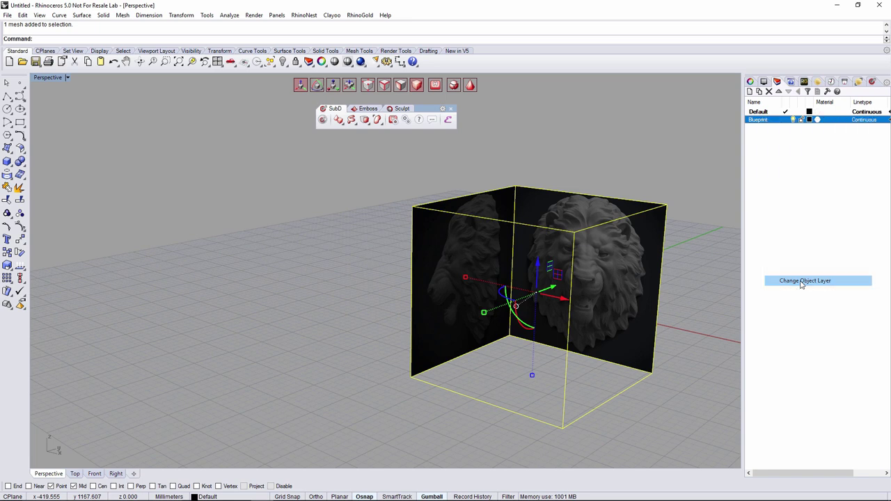
left_click(590, 158)
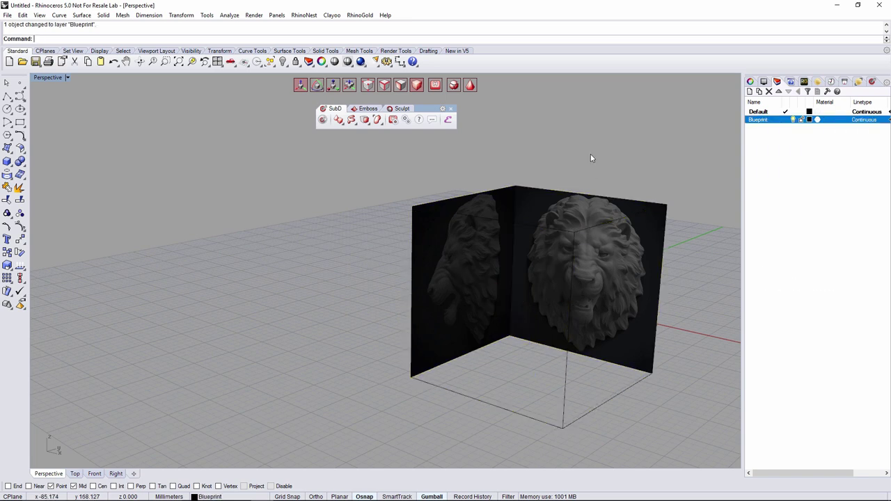
Lock the Blueprint layer so the reference box cannot be selected
left_click(616, 221)
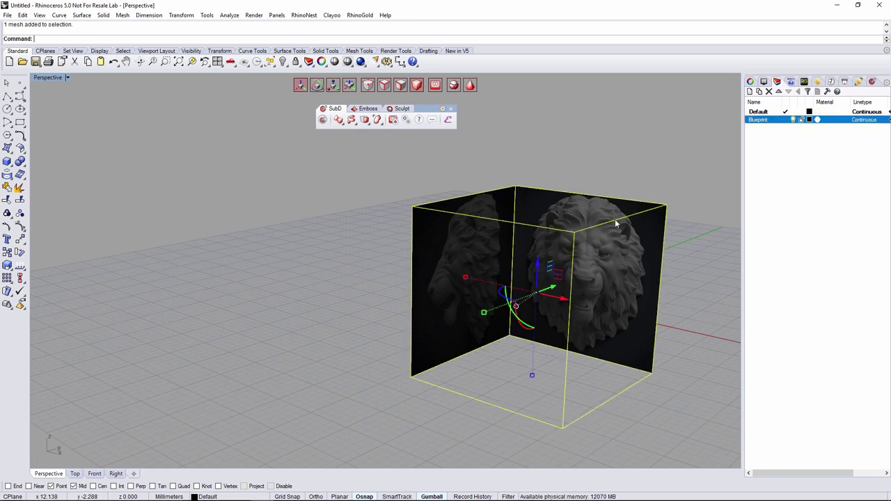
left_click(800, 119)
right_click_drag(640, 242, 640, 237)
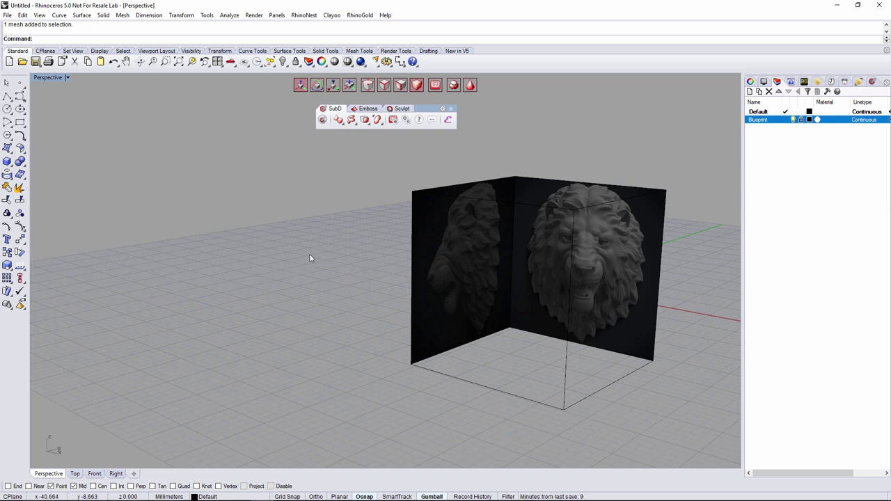
Append a first SubD quad face at the nose tip, above the nostril, over the side image in the Right view
right_click_drag(573, 241, 574, 247)
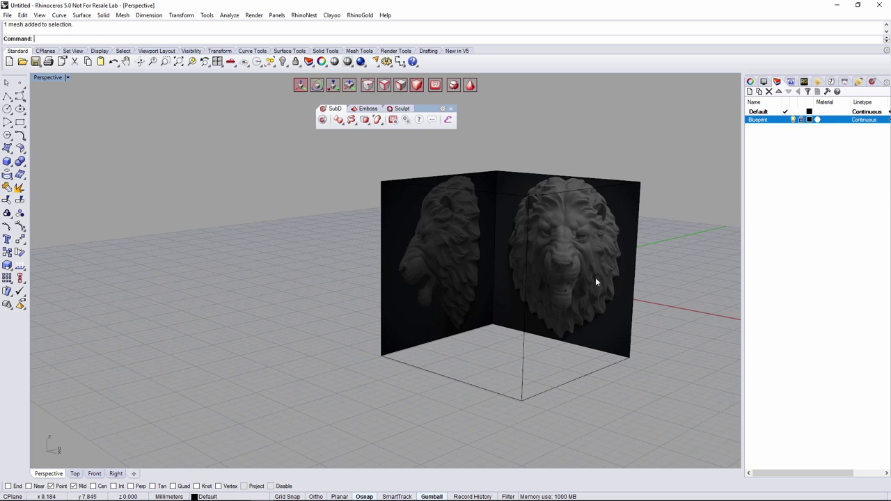
scroll(596, 277, "up", 5)
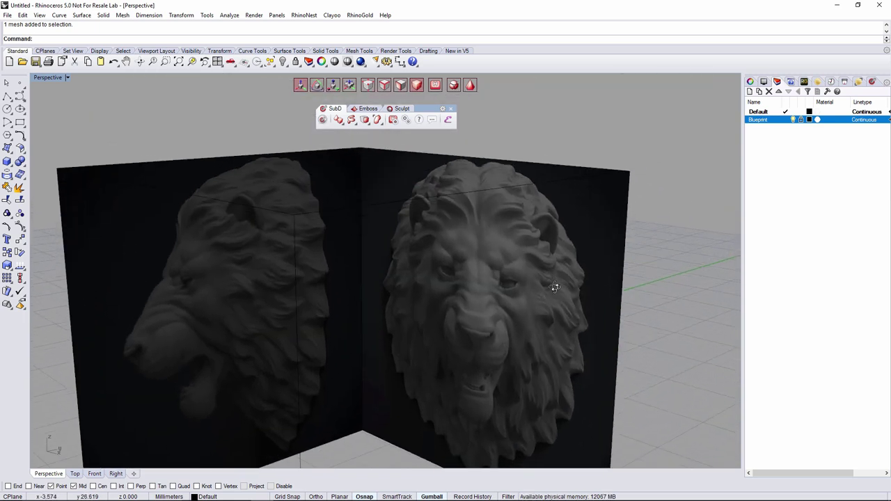
scroll(555, 286, "down", 4)
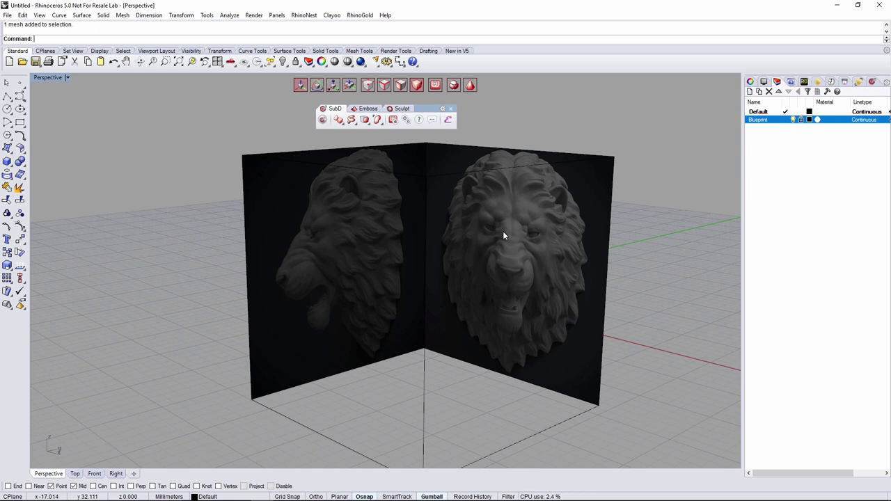
left_click(353, 120)
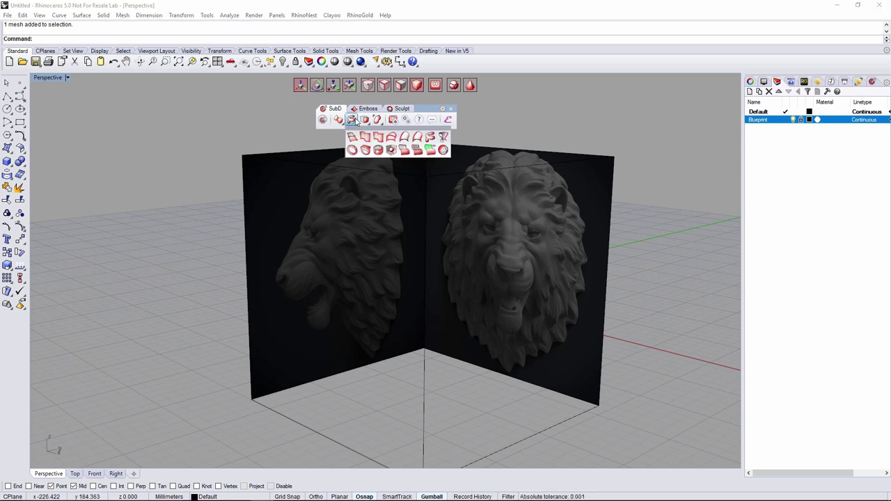
left_click(352, 137)
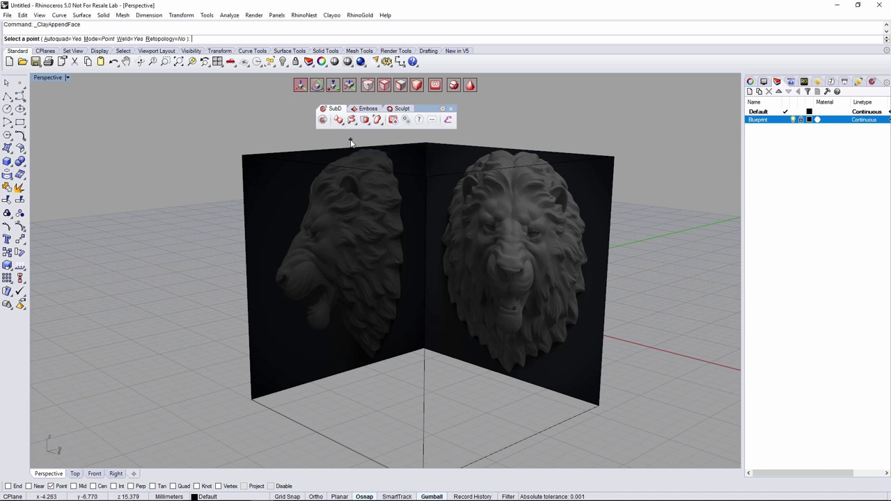
left_click(115, 474)
scroll(229, 302, "up", 5)
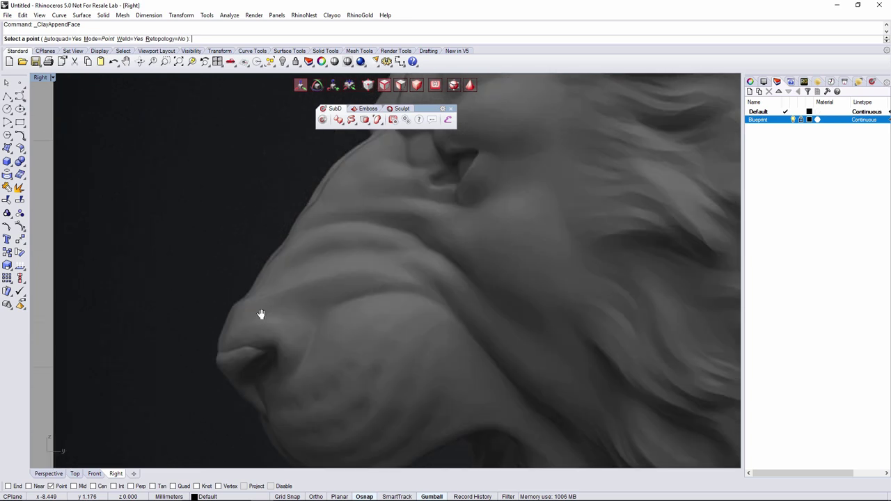
scroll(258, 312, "down", 2)
scroll(237, 367, "up", 1)
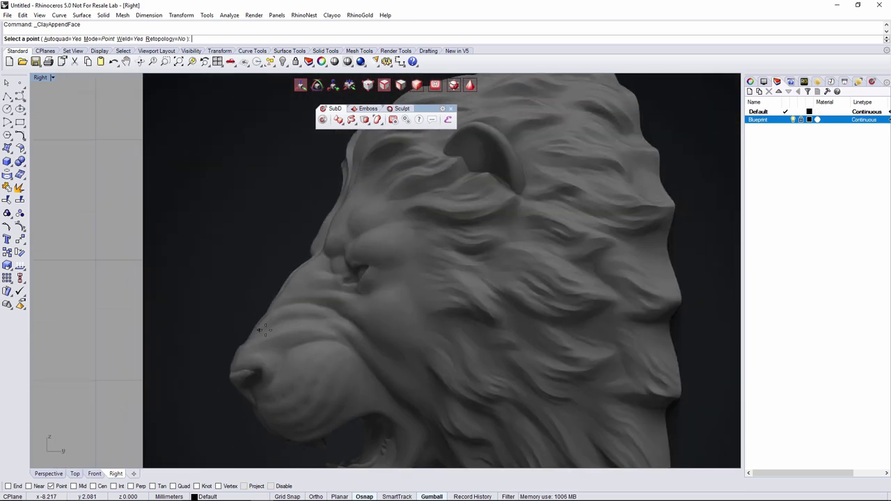
scroll(311, 329, "up", 2)
left_click(300, 366)
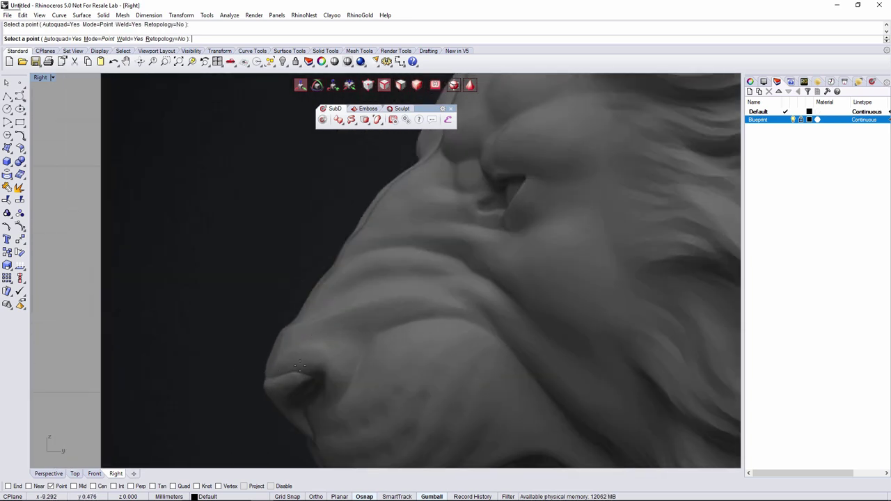
left_click(301, 365)
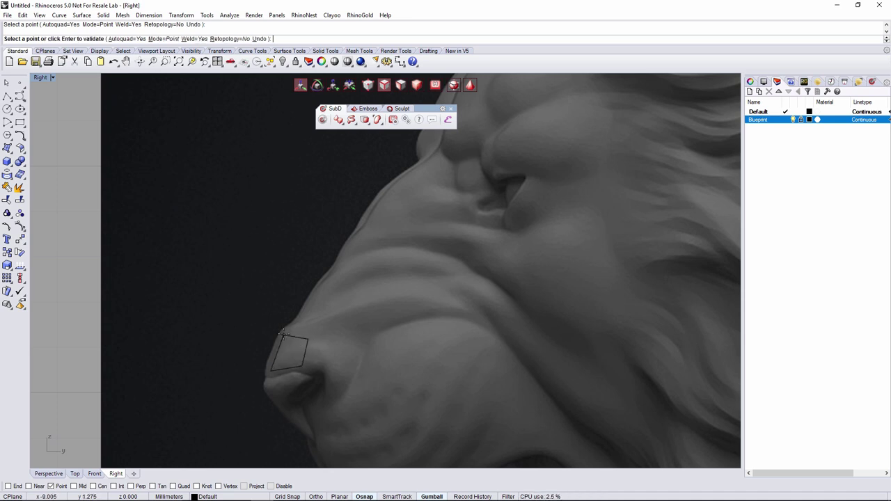
Append a second quad face up the nose profile from the first one and set the Right view's display to Shaded
left_click(283, 333)
left_click(326, 310)
left_click(307, 339)
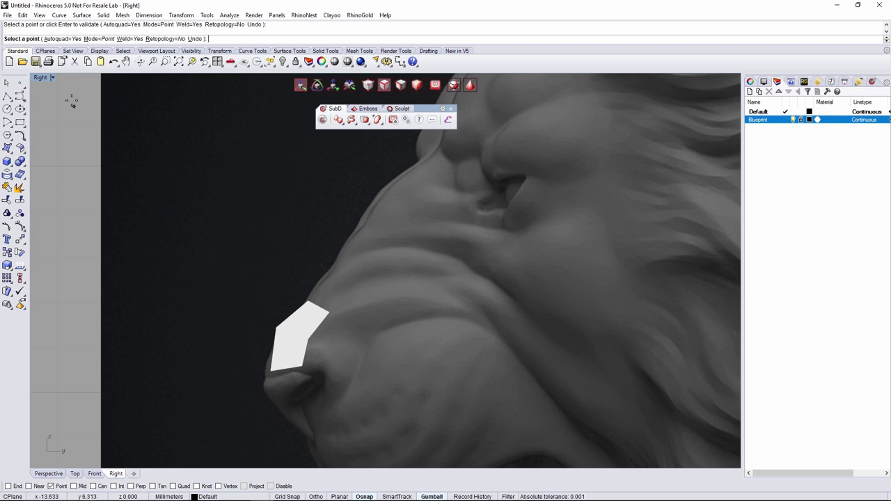
left_click(47, 81)
left_click(81, 112)
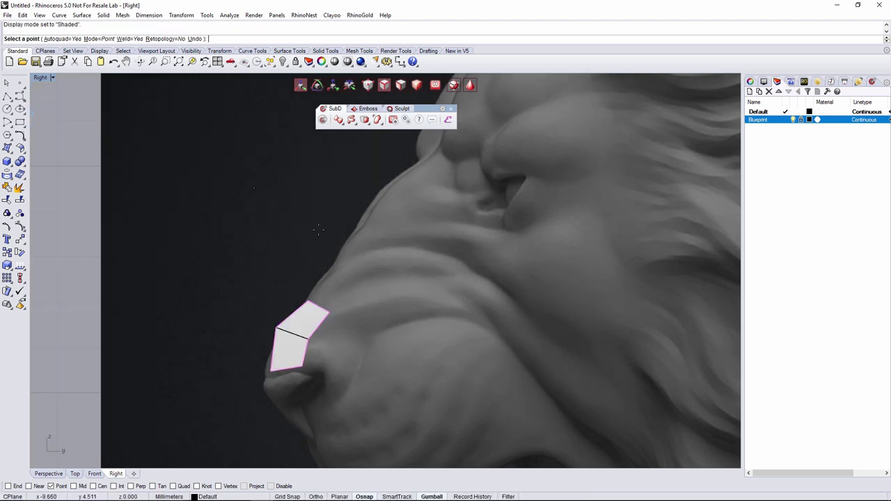
Append two more quad faces up the bridge of the nose, following the lion's side profile
left_click(310, 299)
left_click(340, 262)
left_click(358, 270)
left_click(329, 312)
left_click(341, 256)
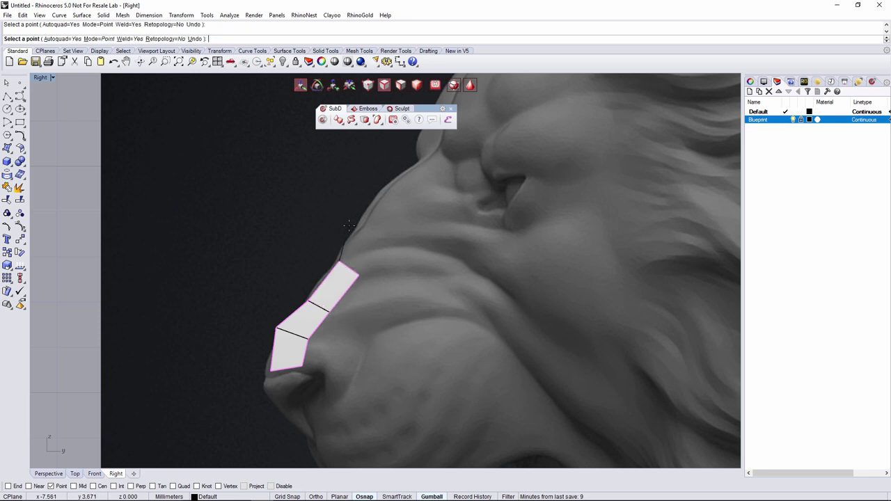
left_click(380, 236)
left_click(358, 275)
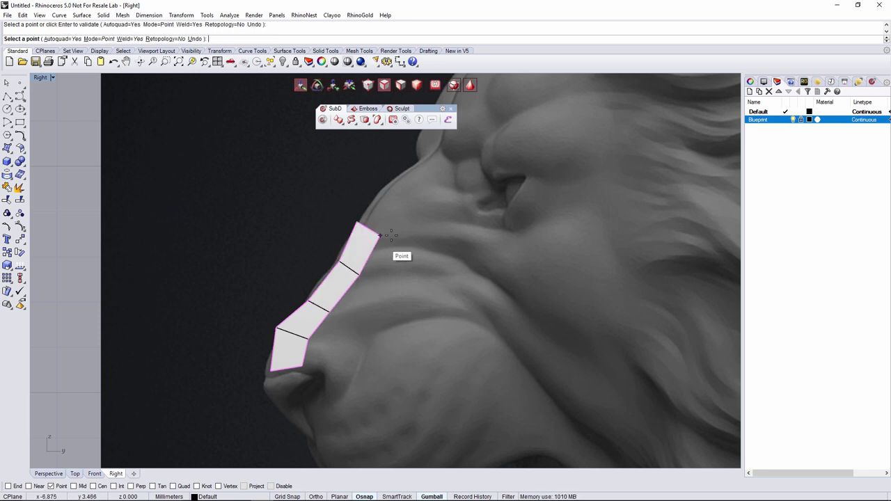
Extend the strip with two more quad faces along the upper nose bridge to the notch below the brow
right_click_drag(364, 216, 347, 285)
left_click(339, 288)
left_click(376, 251)
left_click(392, 267)
left_click(362, 307)
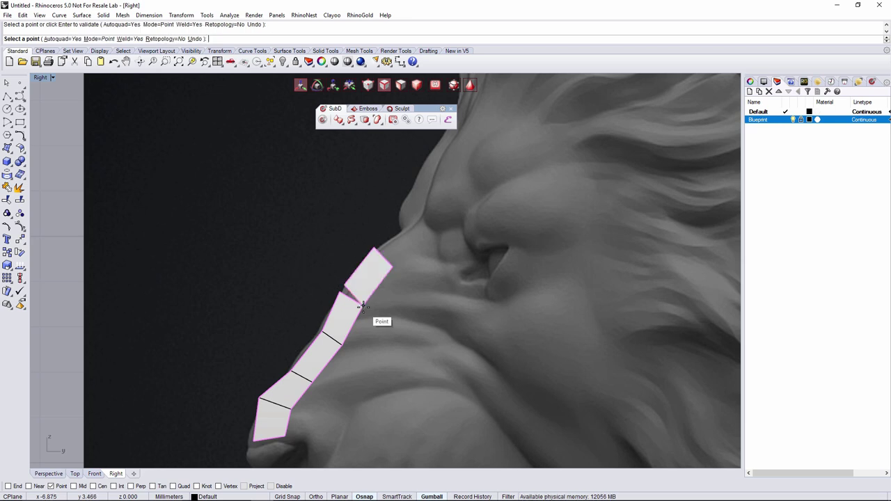
scroll(388, 279, "up", 2)
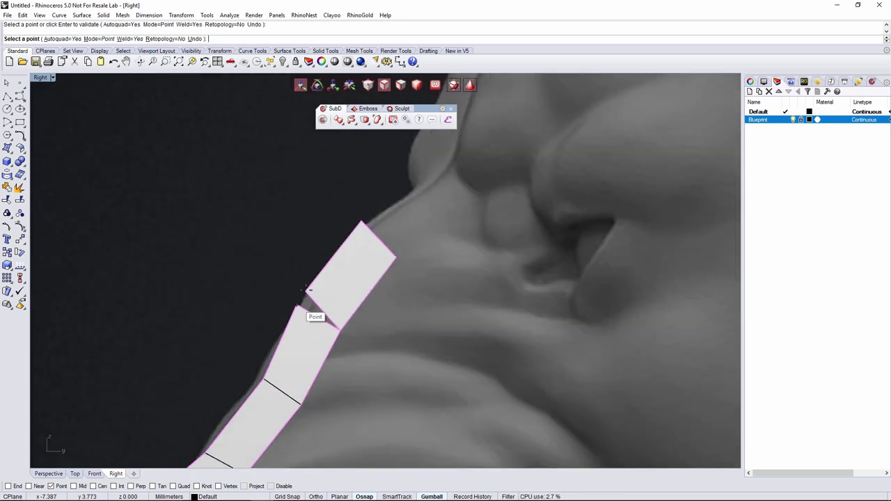
scroll(376, 270, "up", 2)
left_click(409, 231)
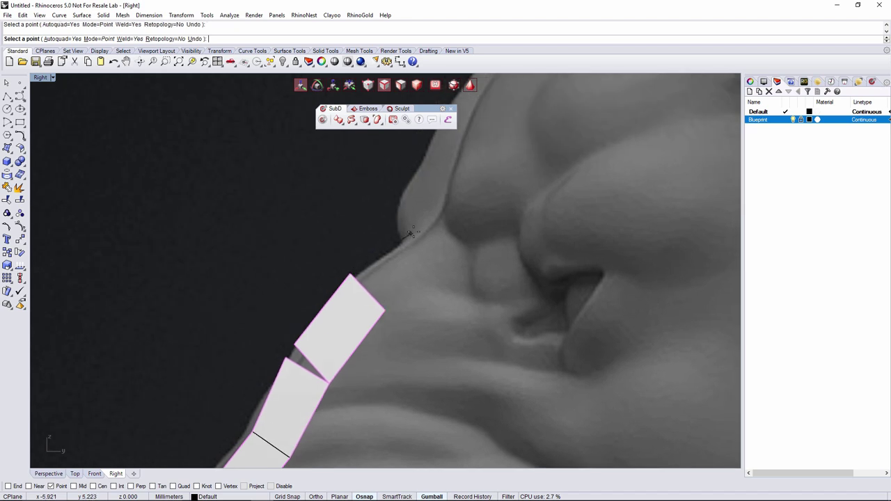
left_click(438, 248)
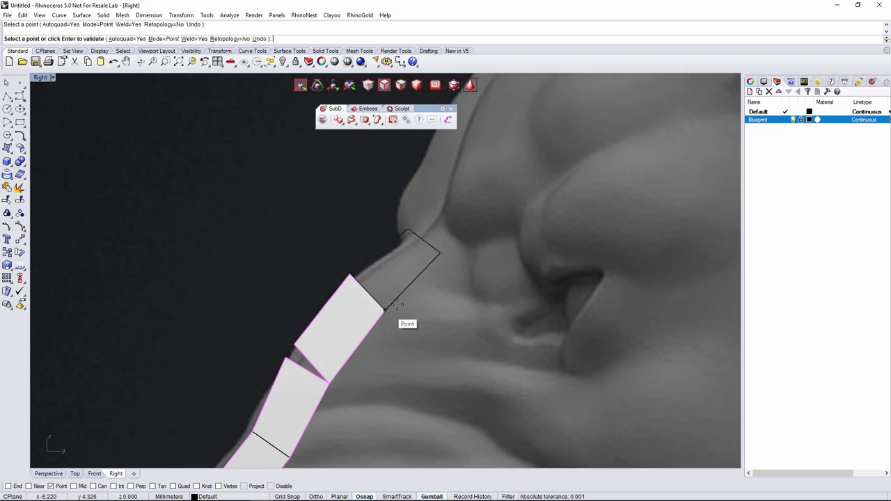
scroll(394, 317, "up", 2)
Append two quad faces from the notch up along the brow profile in the side image
left_click(387, 327)
left_click(409, 263)
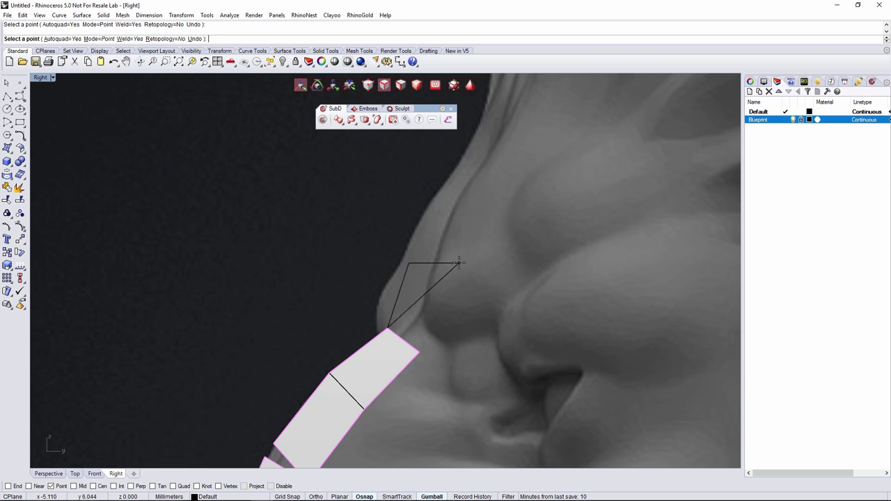
left_click(460, 266)
left_click(423, 350)
right_click_drag(456, 309, 424, 370)
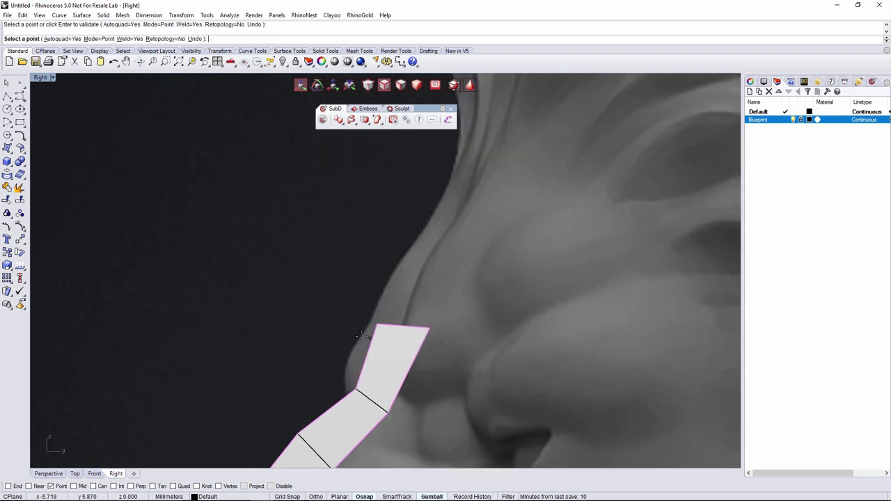
left_click(378, 325)
left_click(421, 236)
left_click(476, 259)
left_click(430, 325)
right_click_drag(430, 324, 390, 377)
left_click(390, 280)
key("Escape")
right_click_drag(394, 264, 392, 267)
Append one more quad face from the strip's upper end onto the forehead and finish appending faces
right_click(385, 279)
left_click(380, 289)
left_click(429, 196)
left_click(506, 231)
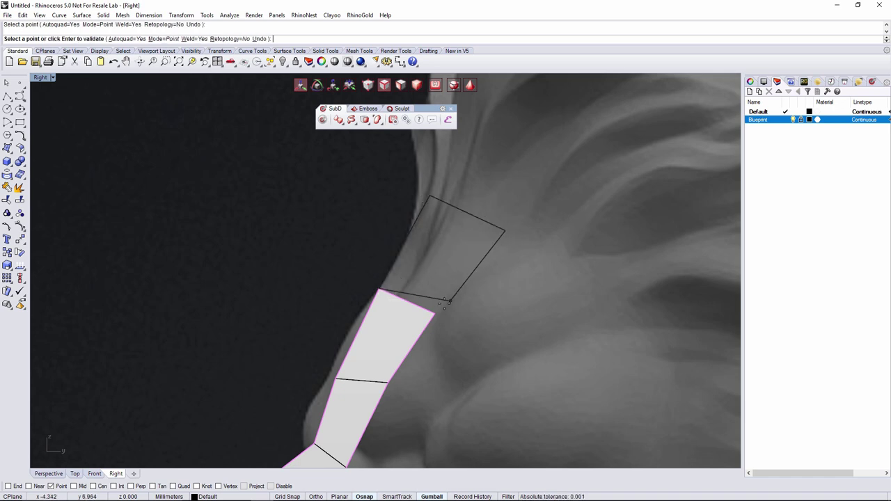
left_click(435, 314)
scroll(449, 313, "down", 5)
right_click_drag(462, 328, 522, 269)
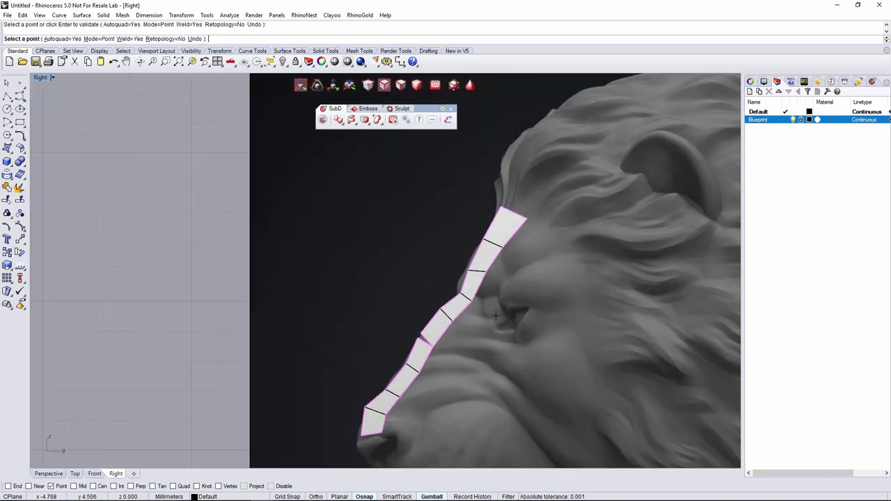
right_click(482, 325)
Weld the two separate vertices at the gap on the outer edge of the nose bridge strip
scroll(470, 332, "up", 8)
left_click_drag(336, 313, 357, 350)
left_click(366, 121)
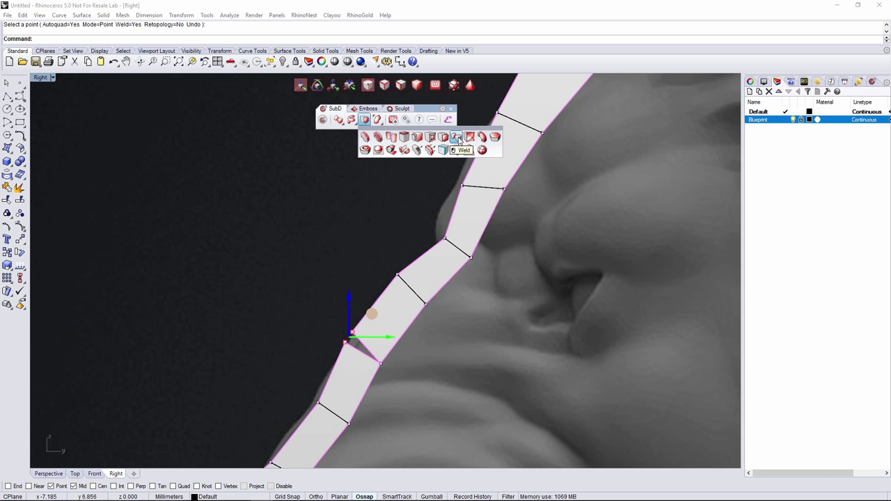
left_click(456, 136)
Switch to the Front view and set its display mode to Shaded
scroll(411, 285, "down", 4)
scroll(411, 285, "down", 3)
scroll(412, 376, "up", 3)
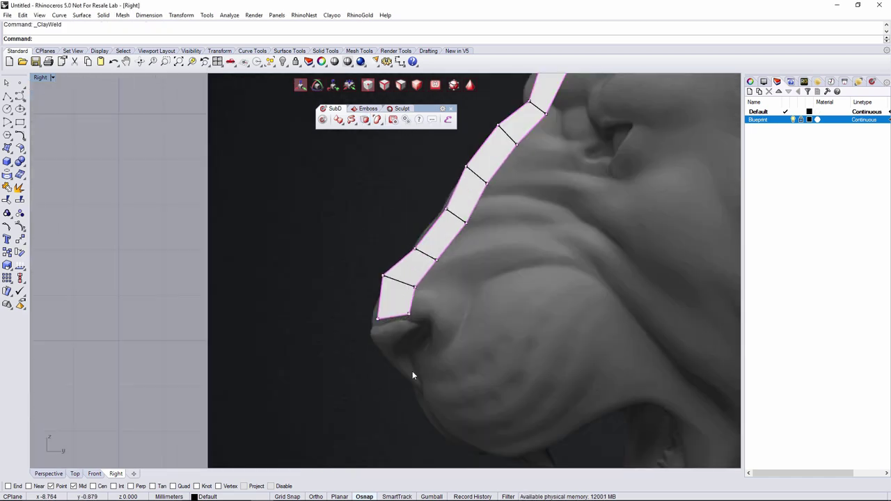
scroll(438, 324, "down", 2)
right_click_drag(342, 320, 366, 363)
right_click_drag(396, 324, 432, 344)
scroll(431, 368, "down", 4)
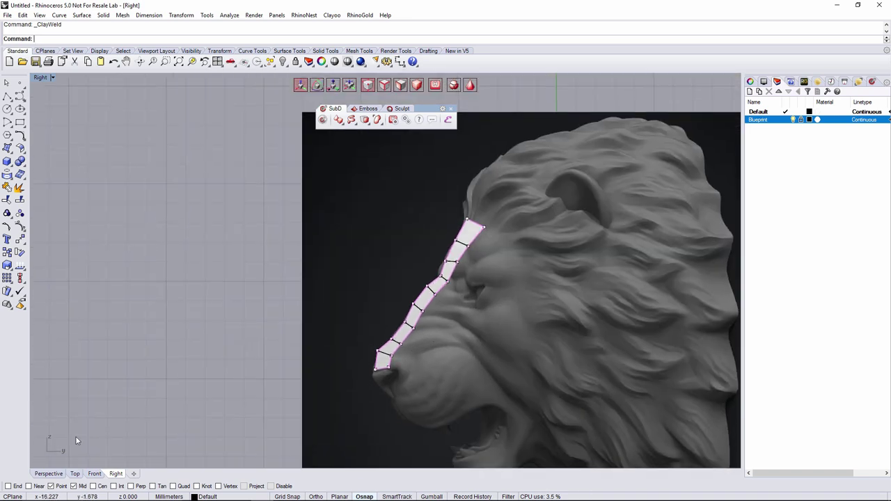
left_click(94, 475)
scroll(458, 311, "up", 6)
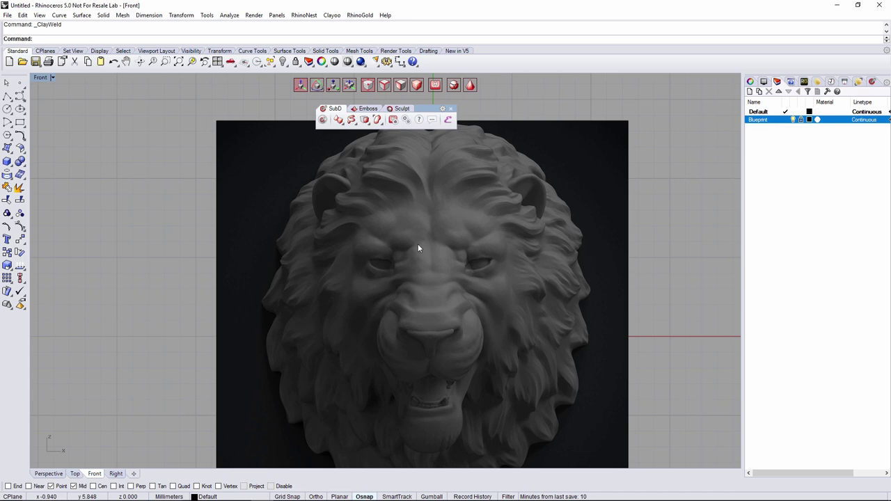
left_click(43, 78)
left_click(63, 109)
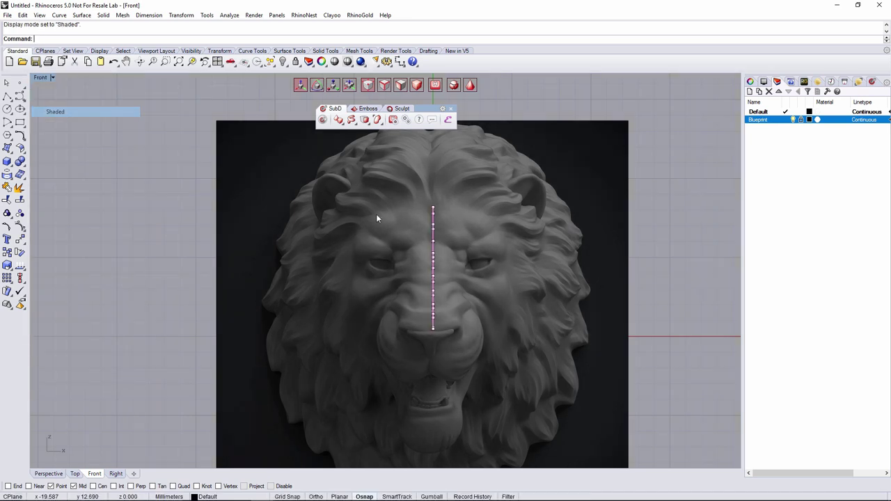
Unlock the Blueprint layer and shift the reference box slightly along X with the Gumball to center the front image on the strip
scroll(444, 255, "up", 5)
scroll(436, 255, "down", 4)
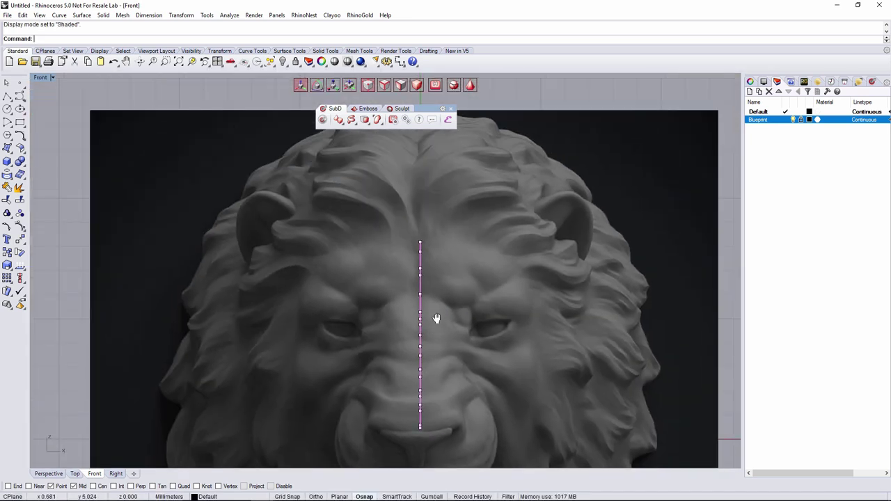
scroll(432, 299, "down", 2)
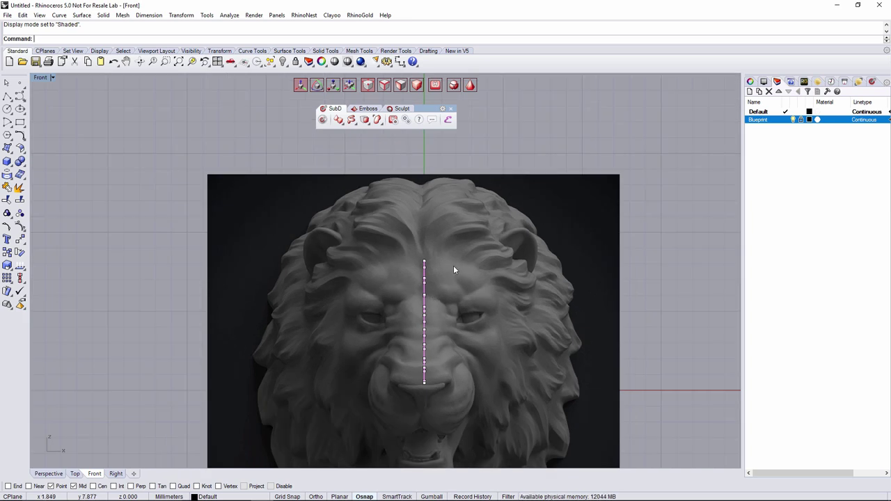
scroll(442, 305, "up", 5)
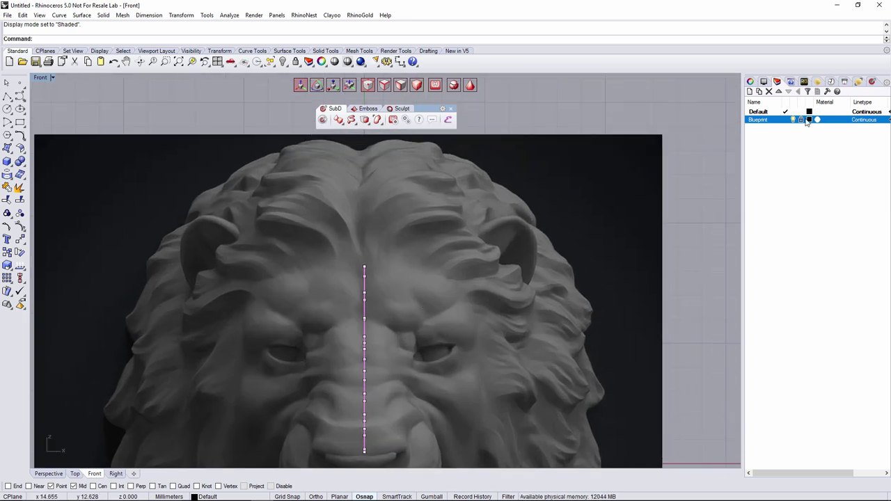
left_click(609, 199)
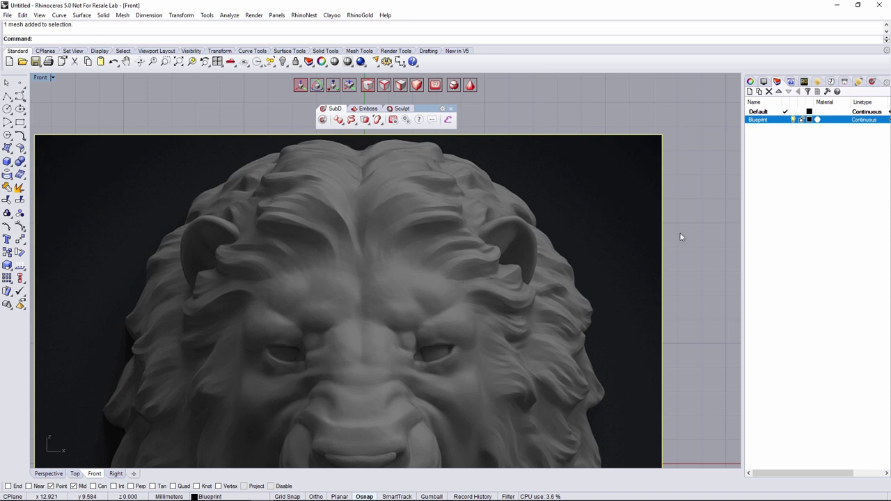
scroll(642, 288, "down", 3)
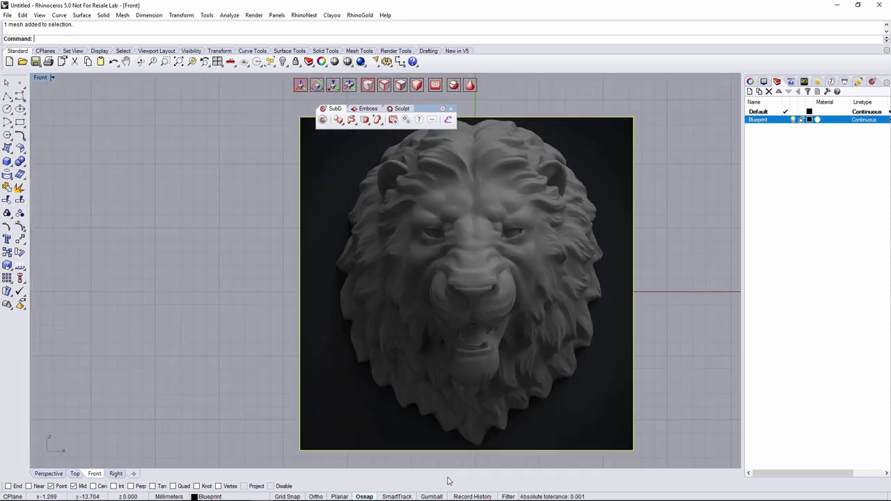
left_click(432, 497)
scroll(489, 257, "up", 3)
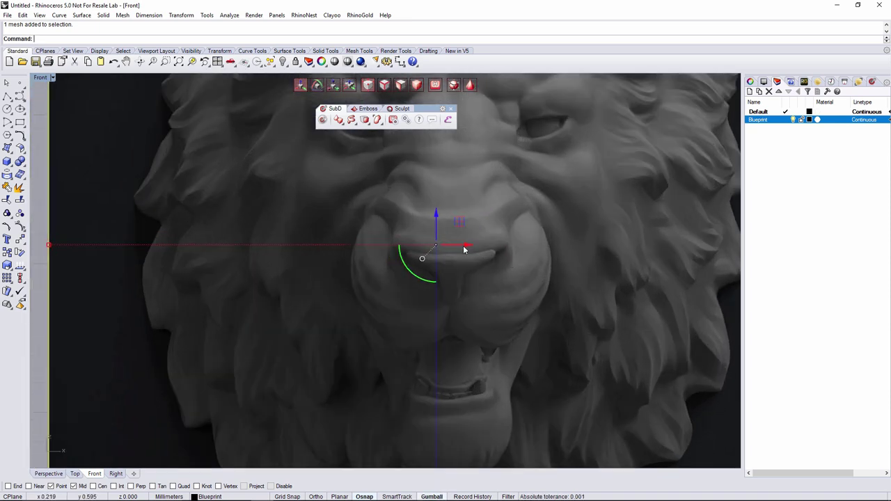
left_click_drag(469, 249, 688, 174)
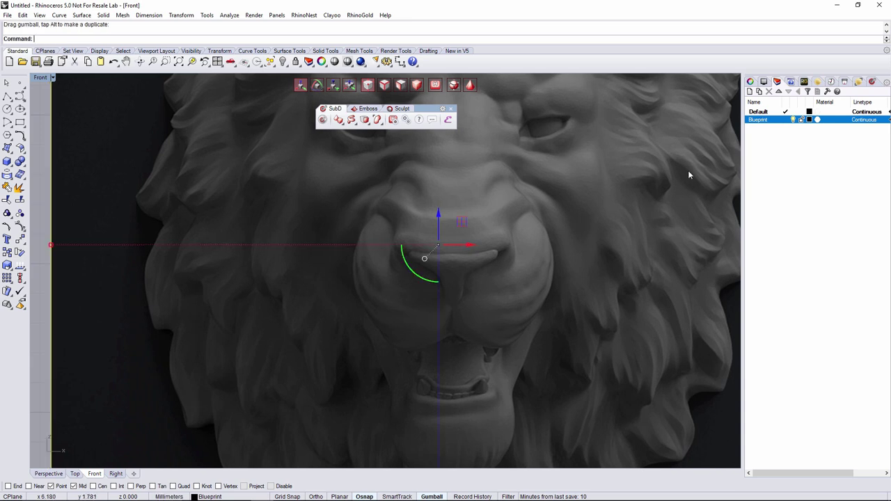
Lock the Blueprint layer again and return to the Right view of the face strip
scroll(604, 200, "down", 4)
left_click(803, 121)
scroll(514, 200, "down", 4)
right_click_drag(514, 201, 502, 245)
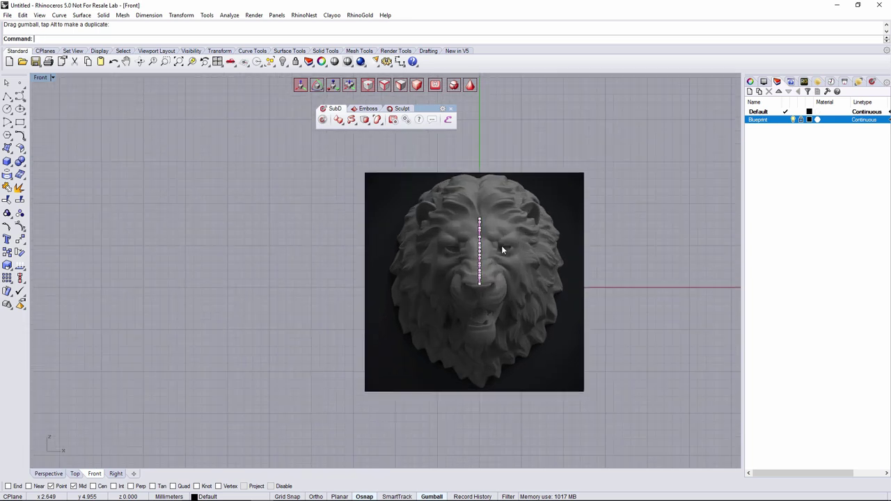
scroll(501, 247, "up", 10)
left_click(115, 473)
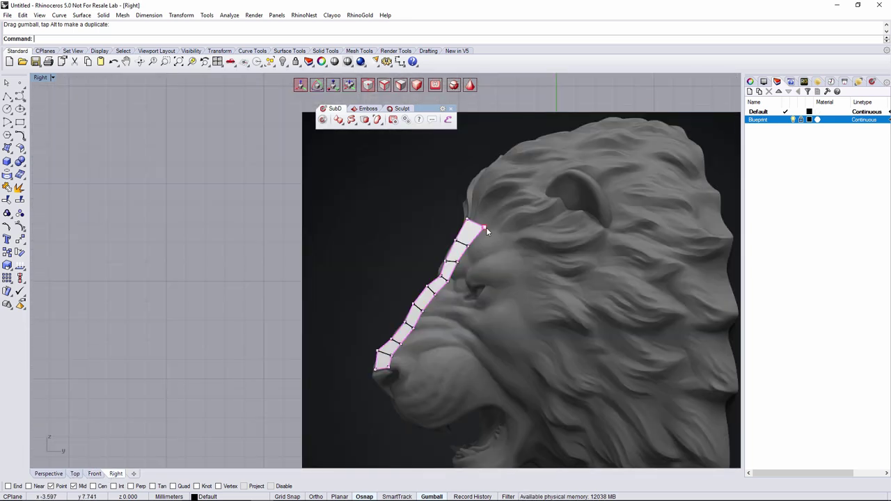
Move the strip's inner edge loop sideways along X in the Front view to widen the nose bridge strip
left_click(456, 278)
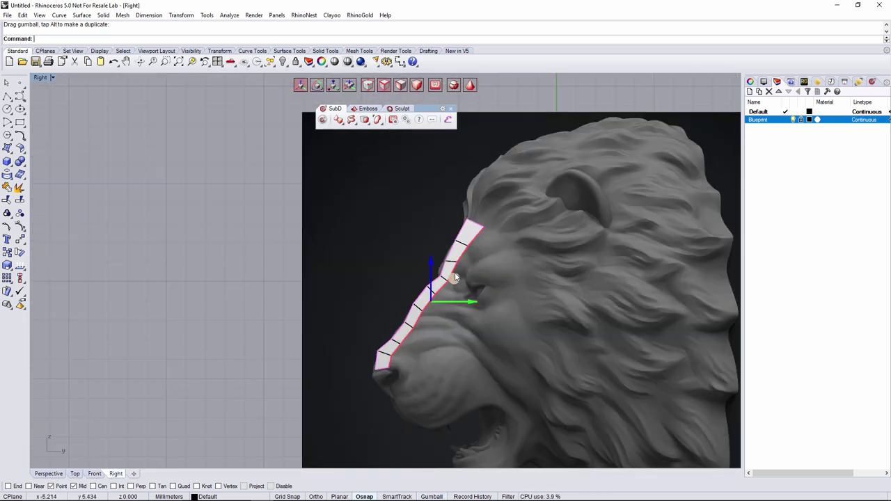
left_click(94, 473)
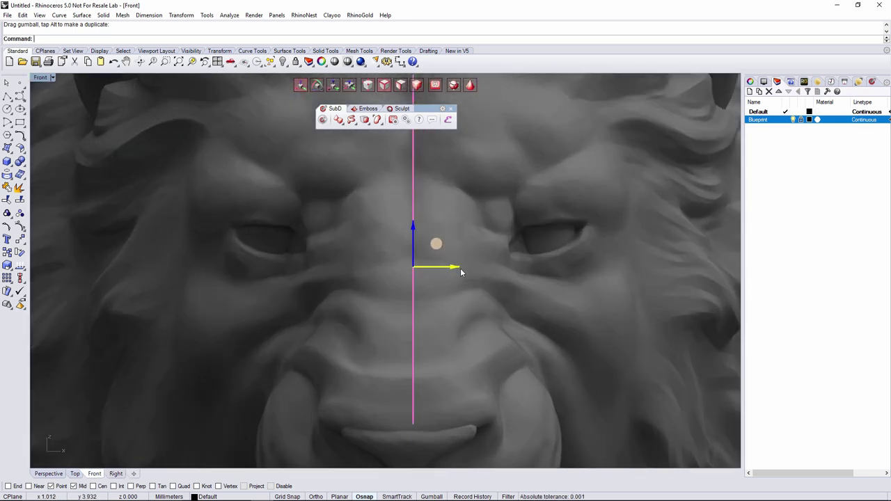
left_click_drag(461, 268, 502, 277)
scroll(491, 275, "down", 3)
scroll(502, 277, "up", 3)
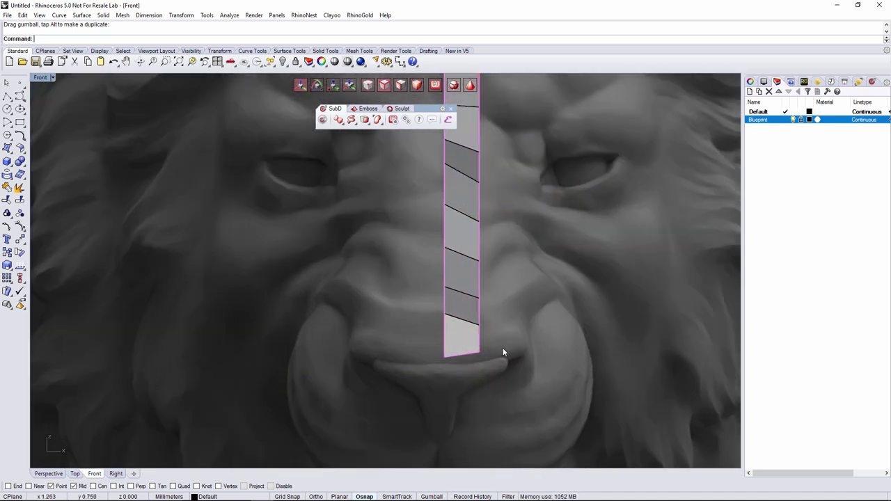
left_click(370, 86)
left_click_drag(466, 342, 481, 323)
scroll(540, 285, "down", 7)
right_click_drag(535, 318, 480, 329)
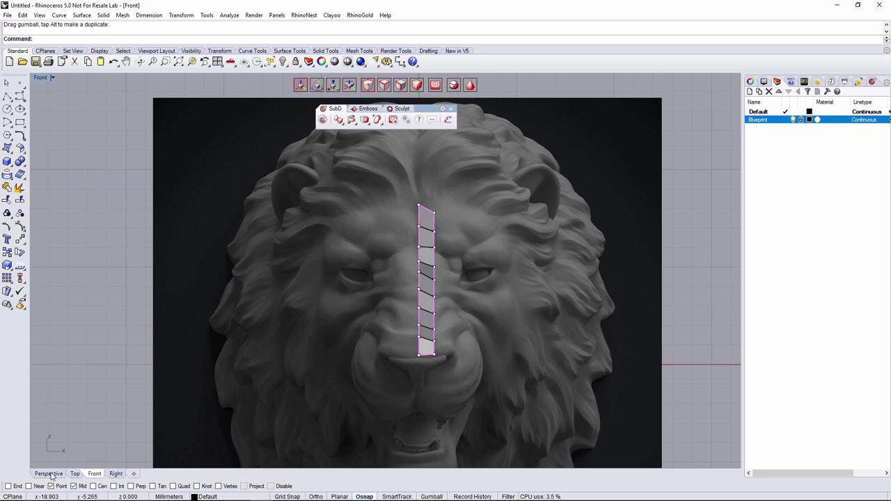
Set the Perspective view to Shaded and examine the strip against the front and side blueprint images
left_click(52, 475)
right_click_drag(376, 335, 307, 321)
left_click(63, 79)
left_click(55, 100)
right_click_drag(414, 259, 520, 227)
right_click_drag(411, 319, 298, 243)
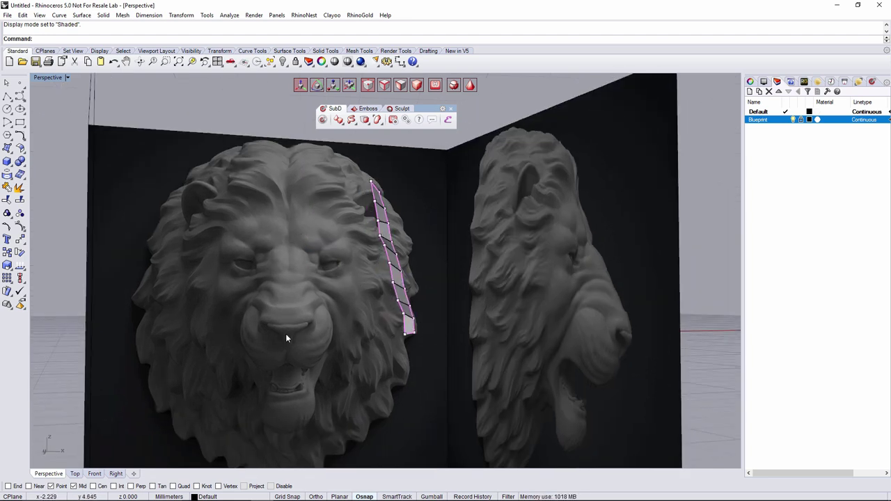
right_click_drag(311, 295, 388, 216)
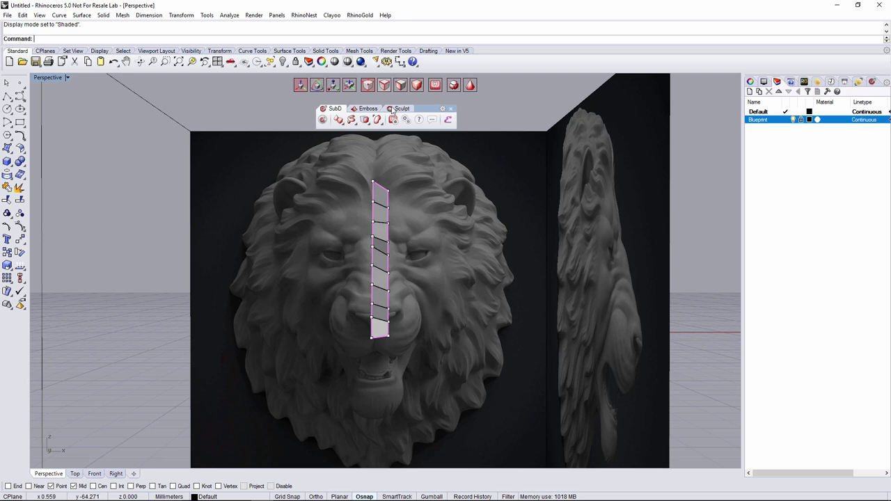
Raise the strip's widened edge loop slightly along Z in the Front view to level its cross edges
left_click(392, 244)
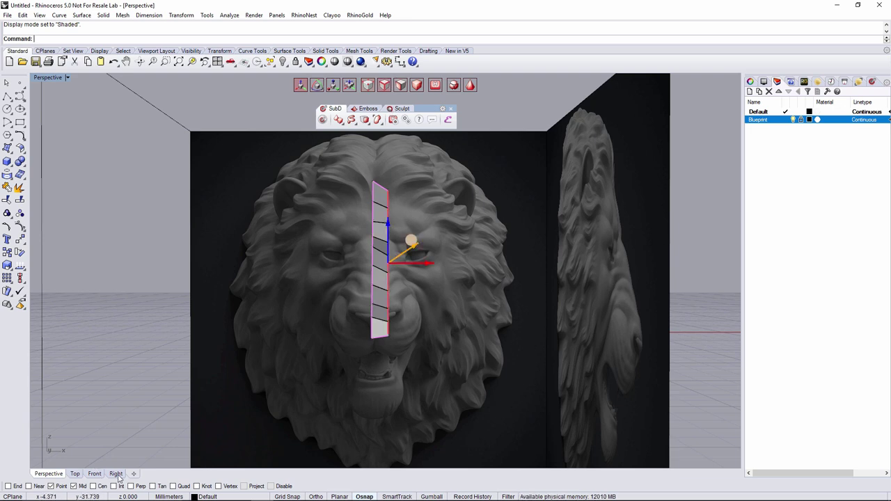
left_click(115, 475)
scroll(444, 307, "up", 4)
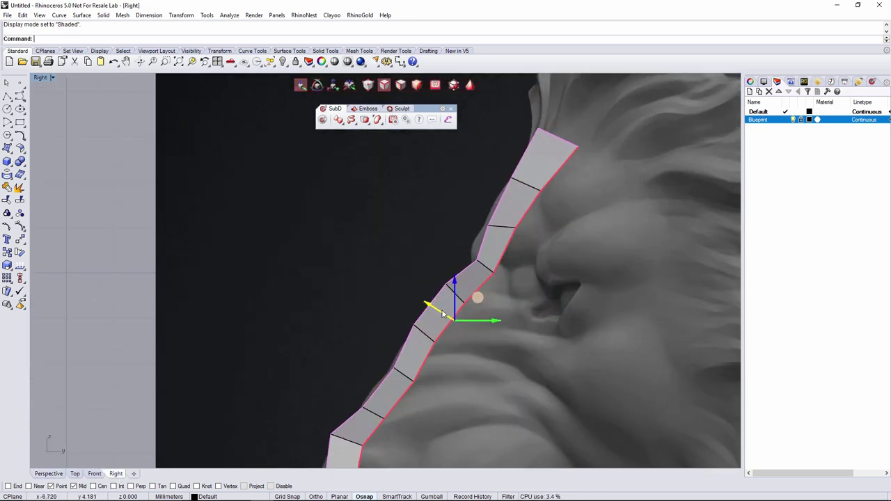
left_click(95, 474)
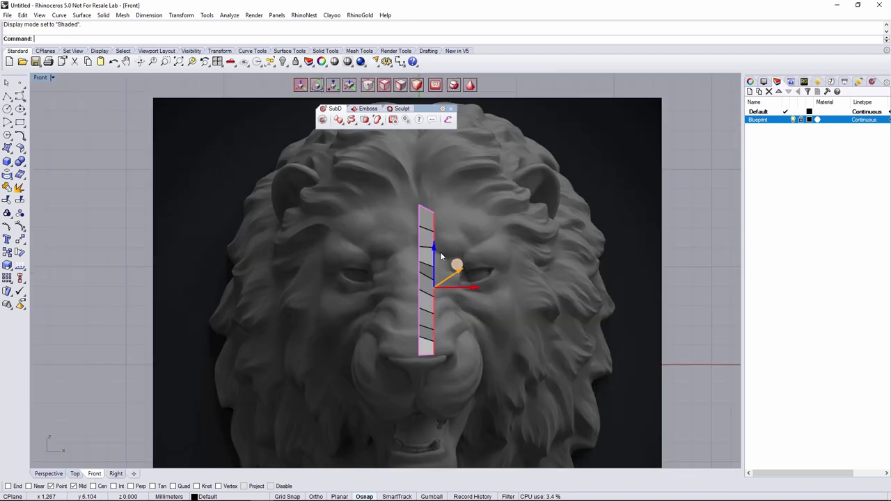
left_click_drag(434, 256, 433, 251)
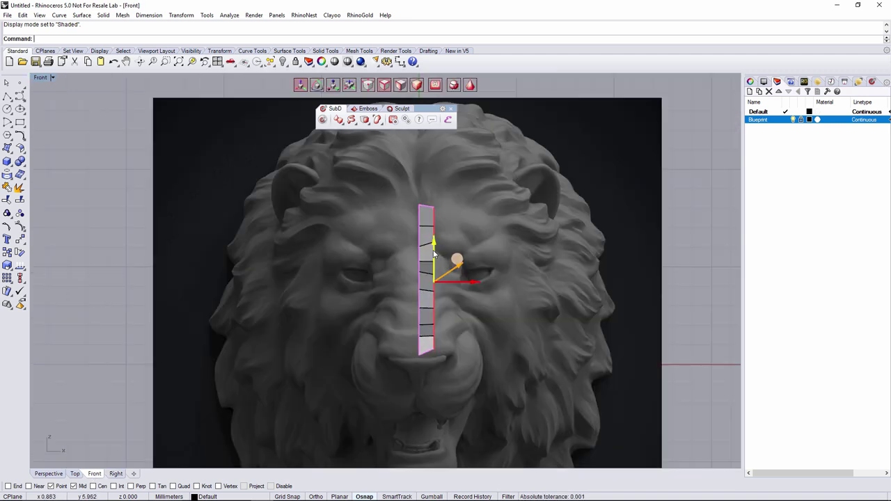
Shift the same edge loop slightly forward along Y and up in the Right view to follow the nose profile
left_click(116, 474)
scroll(328, 306, "up", 3)
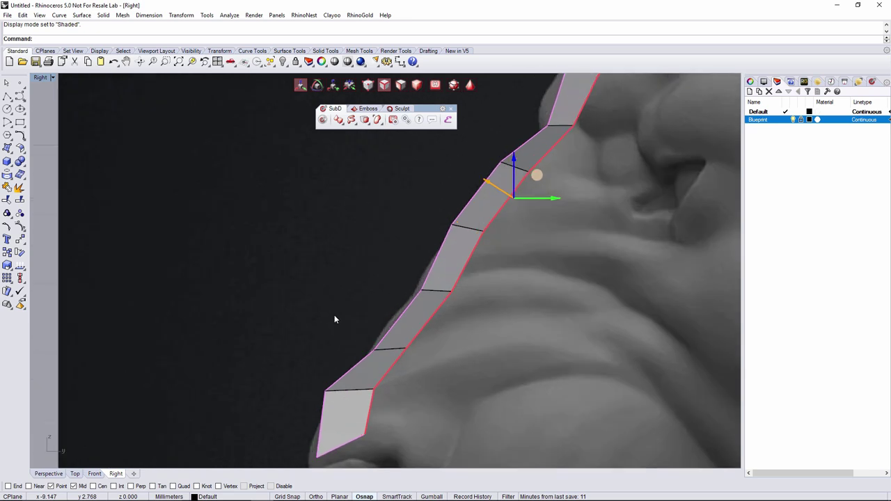
scroll(334, 319, "down", 2)
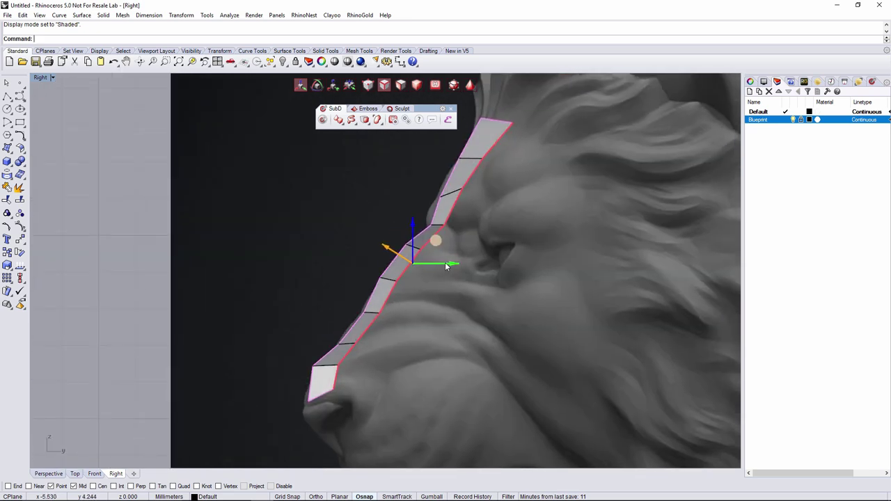
left_click_drag(447, 266, 445, 266)
left_click_drag(410, 239, 410, 238)
left_click(313, 320)
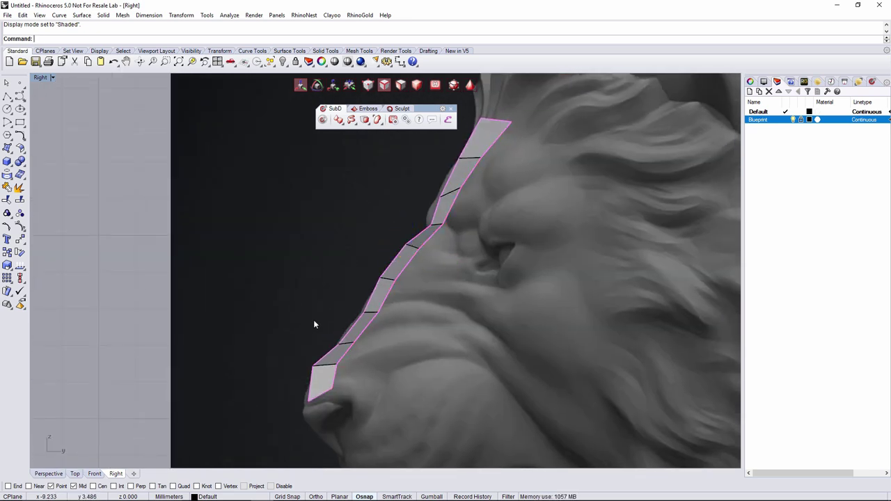
Extrude a single edge of the nose bridge strip backward into two faces running over the muzzle below the eye
scroll(320, 357, "up", 6)
right_click_drag(385, 372, 336, 345)
scroll(337, 342, "down", 8)
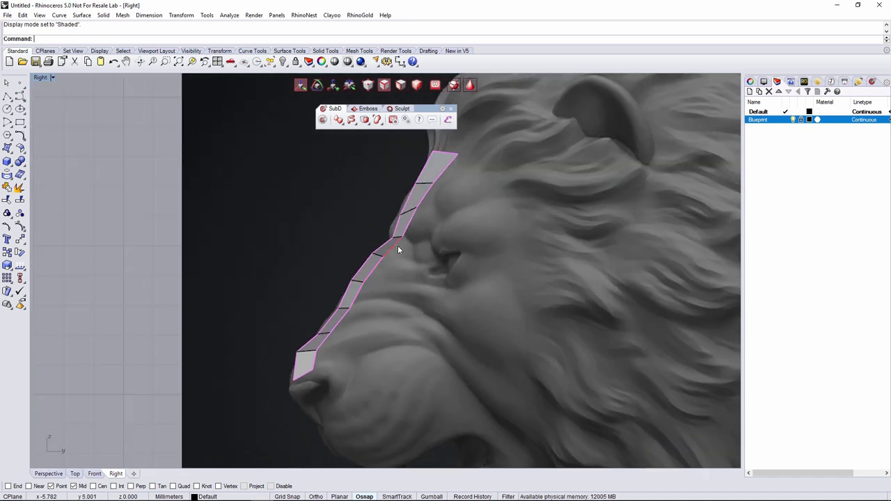
scroll(548, 314, "down", 2)
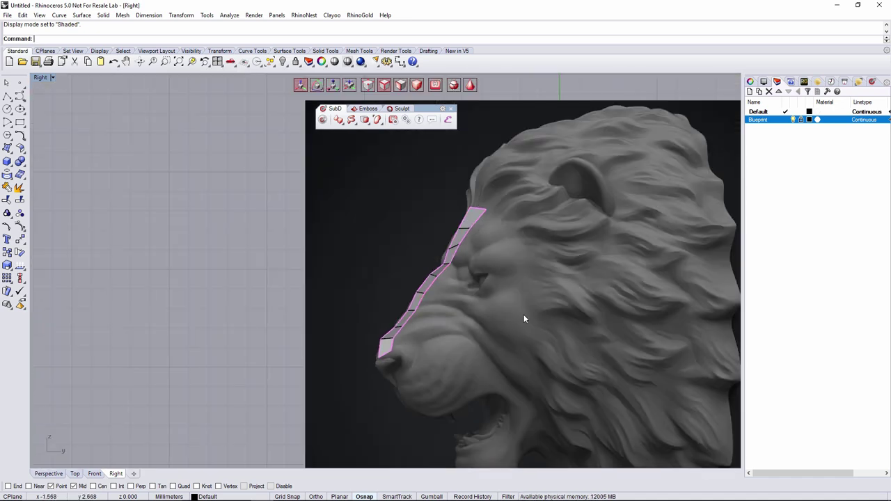
scroll(476, 322, "up", 2)
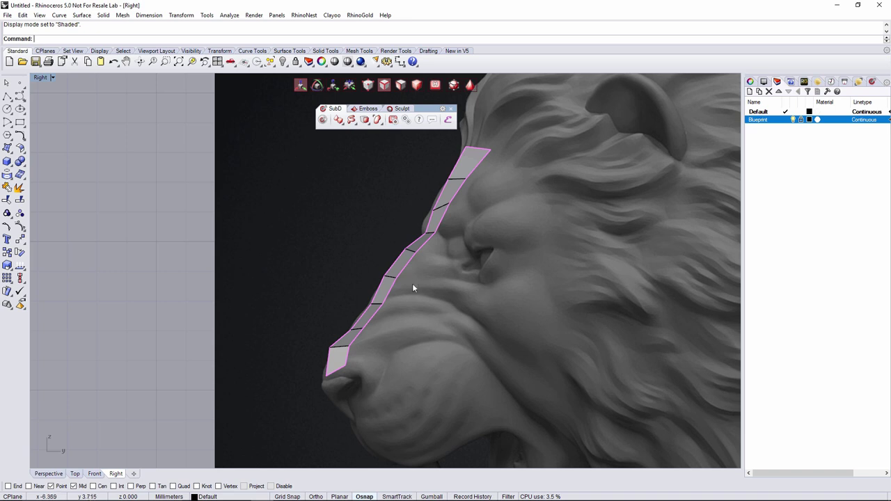
left_click(394, 295)
scroll(414, 267, "down", 2)
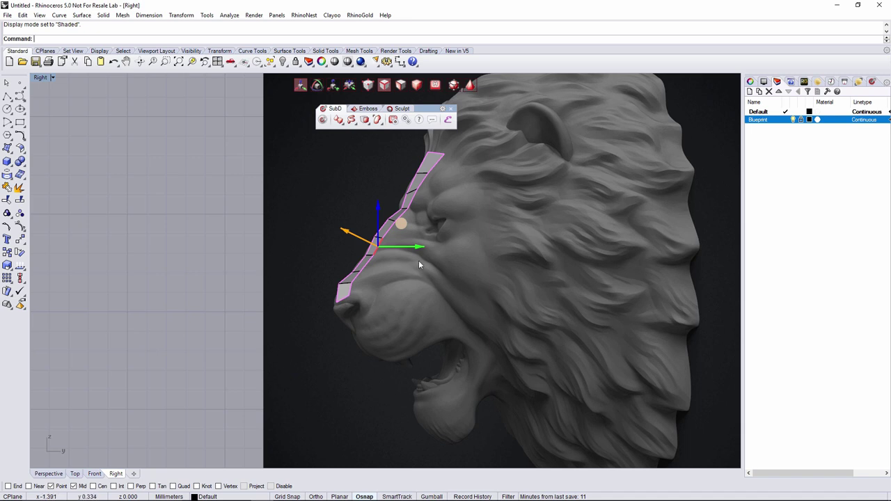
scroll(334, 227, "up", 5)
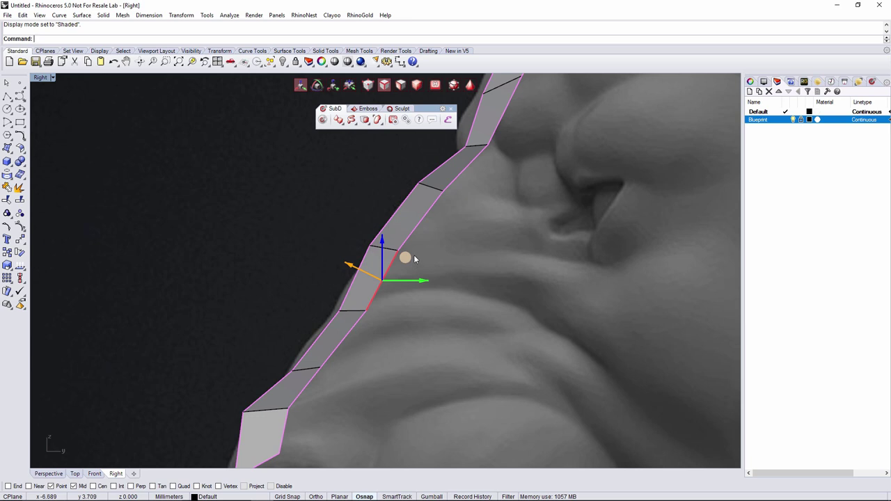
left_click_drag(407, 262, 483, 269)
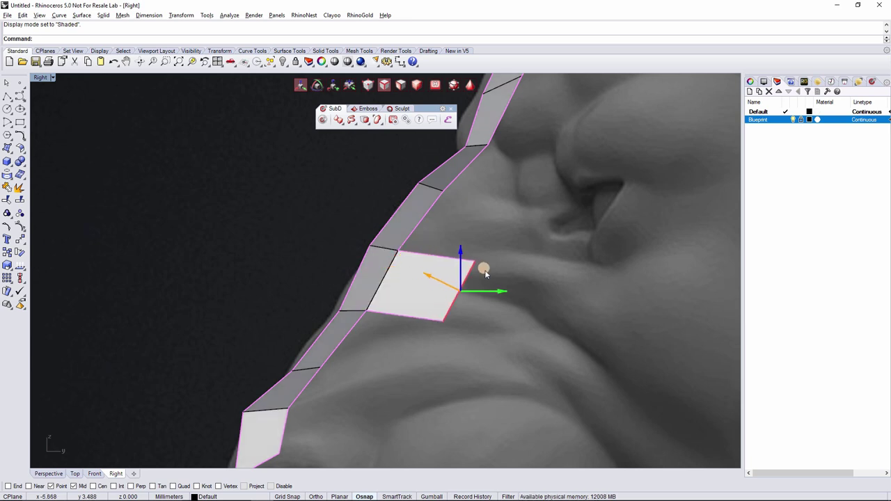
scroll(412, 286, "down", 3)
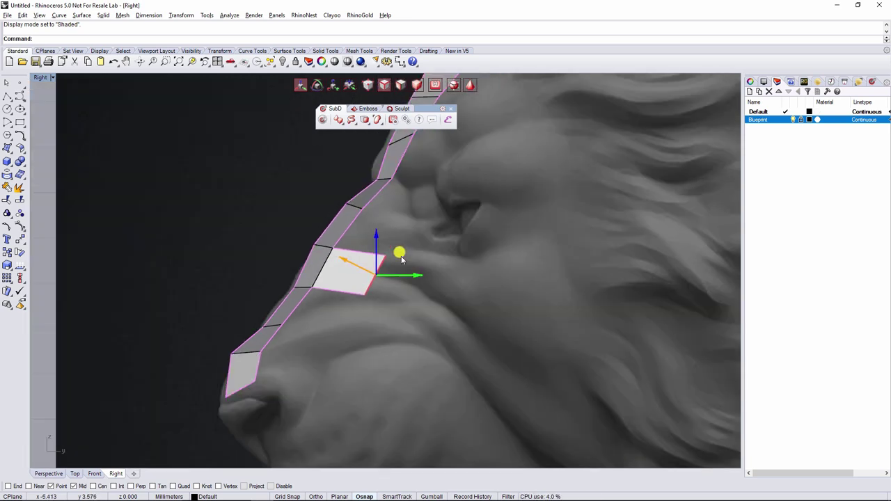
left_click_drag(400, 255, 475, 278)
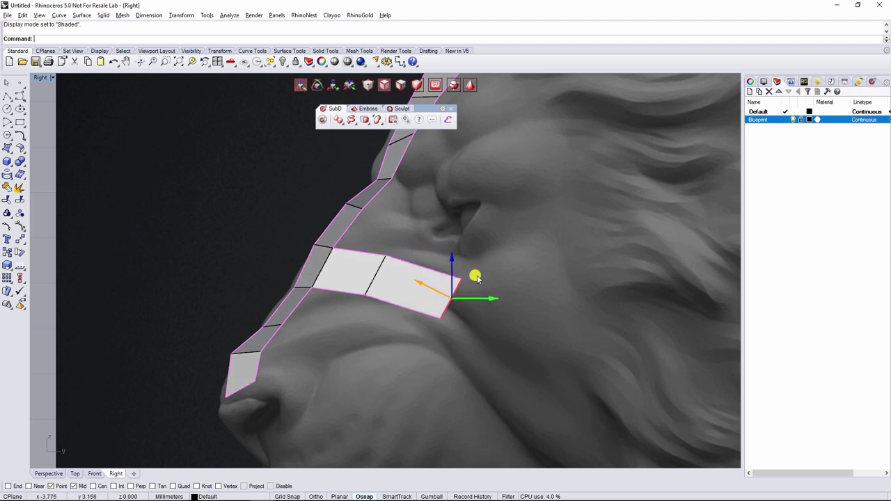
Extrude three more faces from the end of the muzzle strip diagonally down the cheek toward the mouth corner
scroll(512, 301, "down", 3)
right_click_drag(512, 301, 465, 274)
left_click_drag(460, 262, 517, 330)
left_click(318, 85)
left_click(301, 85)
right_click_drag(538, 354, 486, 294)
left_click_drag(474, 255, 501, 294)
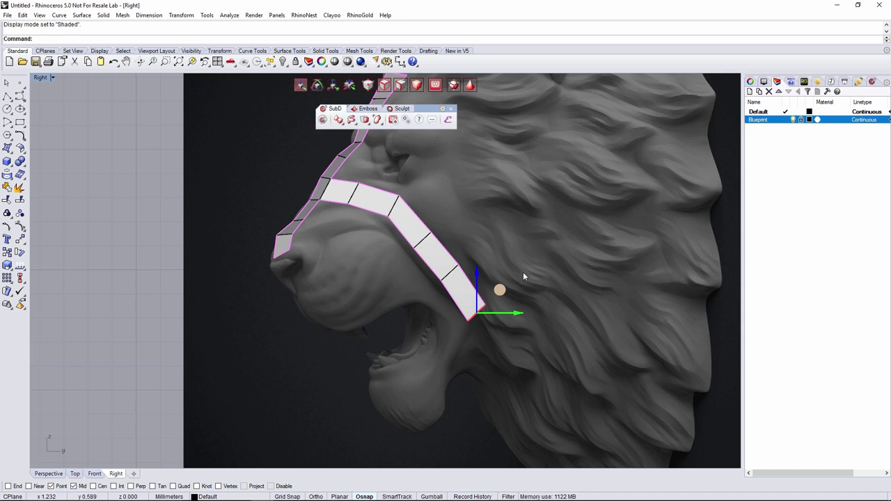
Rotate the cheek strip's end edge and extrude two more faces downward behind the mouth corner
right_click_drag(523, 273, 520, 265)
key("e")
left_click_drag(508, 274, 501, 351)
key("w")
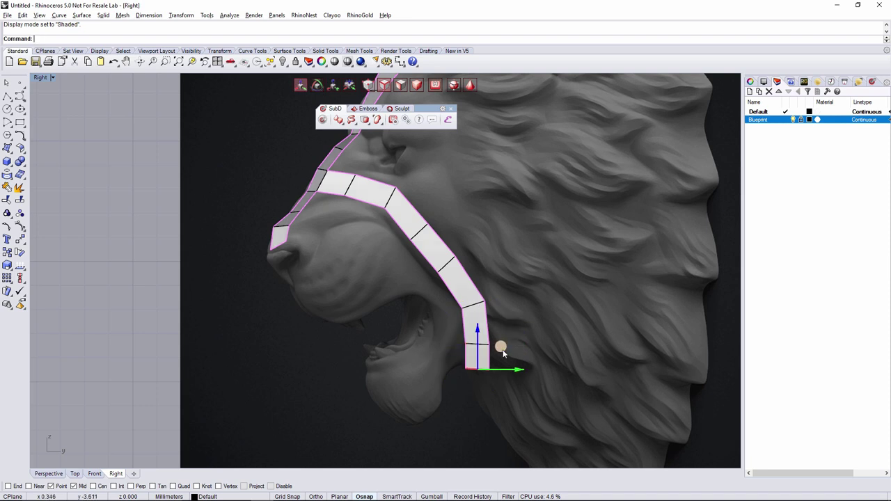
Reposition two cross edges of the cheek strip slightly upward to even out its curve and face spacing
left_click(475, 307)
left_click_drag(497, 282, 495, 273)
left_click(447, 268)
left_click_drag(469, 242, 471, 238)
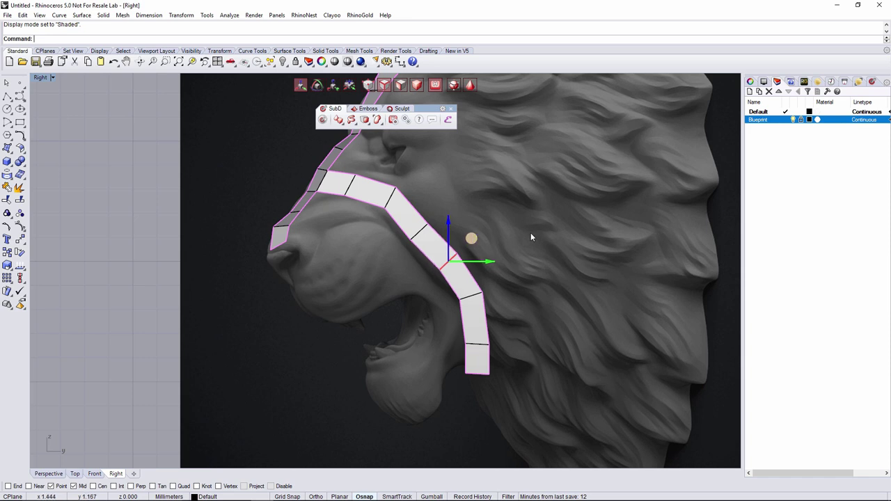
left_click(530, 233)
Move the cheek strip's bottom end edge along X toward the chin center in the Front view
scroll(498, 268, "down", 8)
right_click_drag(451, 326, 459, 321)
scroll(459, 317, "up", 4)
left_click(533, 303, "ctrl+shift")
left_click(99, 475)
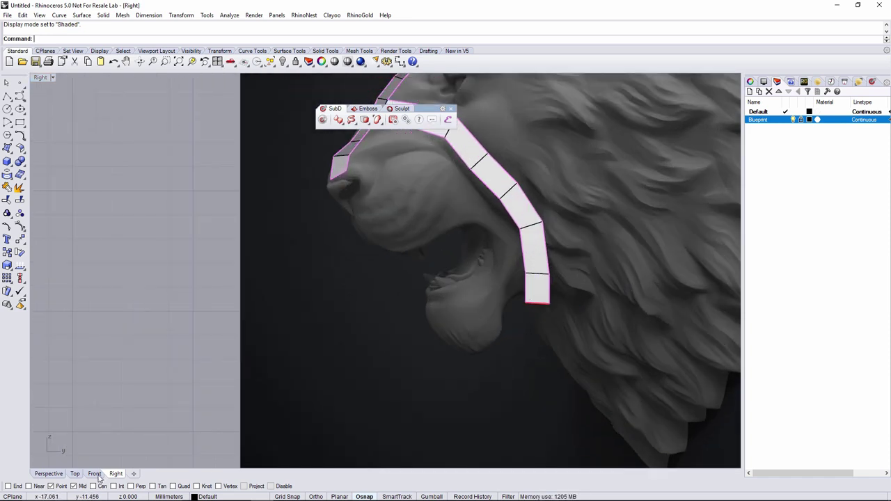
right_click_drag(395, 416, 397, 349)
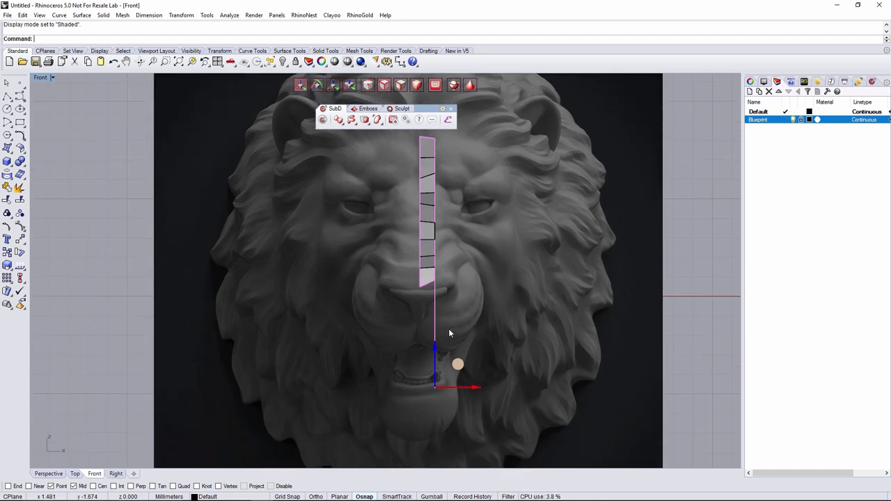
scroll(444, 365, "up", 3)
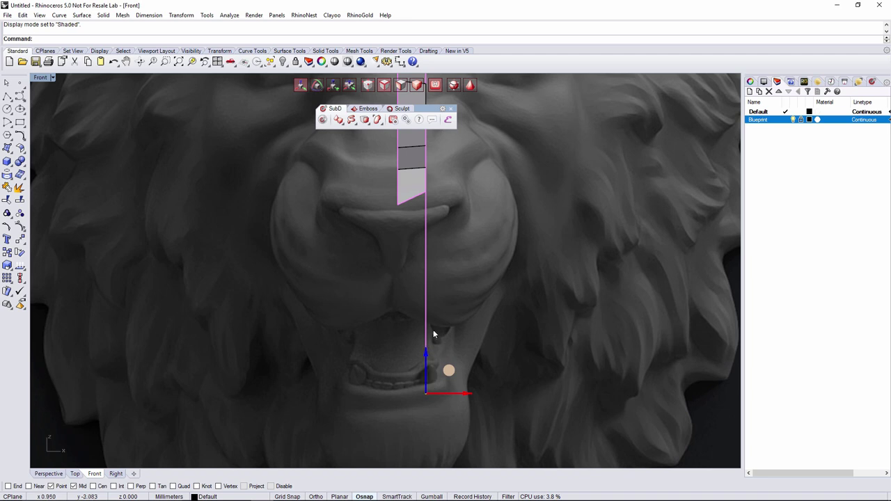
left_click_drag(448, 398, 422, 396)
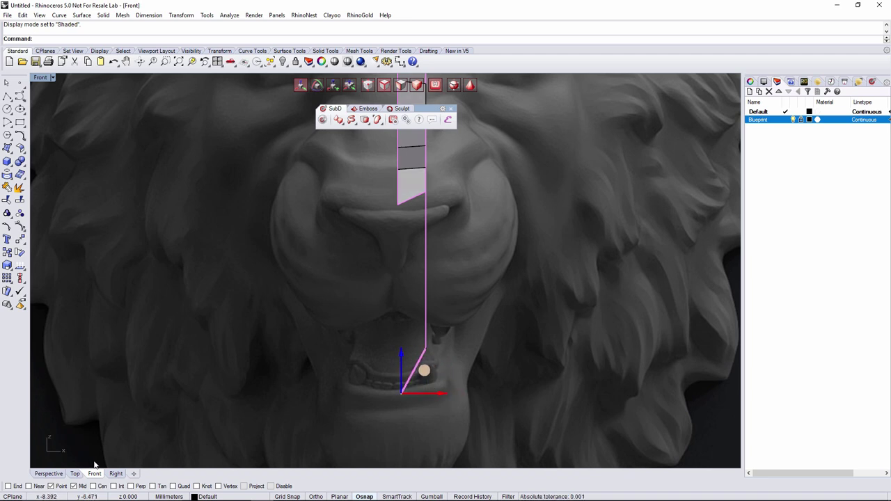
Select the two faces midway down the cheek strip and move them outward along X to the muzzle's side in the Front view
left_click(116, 475)
right_click_drag(451, 346, 454, 358)
right_click_drag(481, 216, 449, 298)
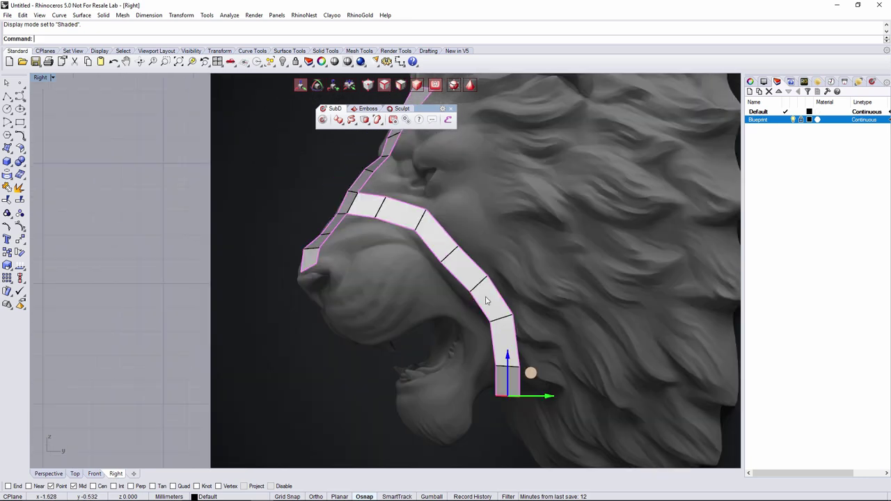
key("d")
left_click(465, 273)
left_click(491, 300, "shift")
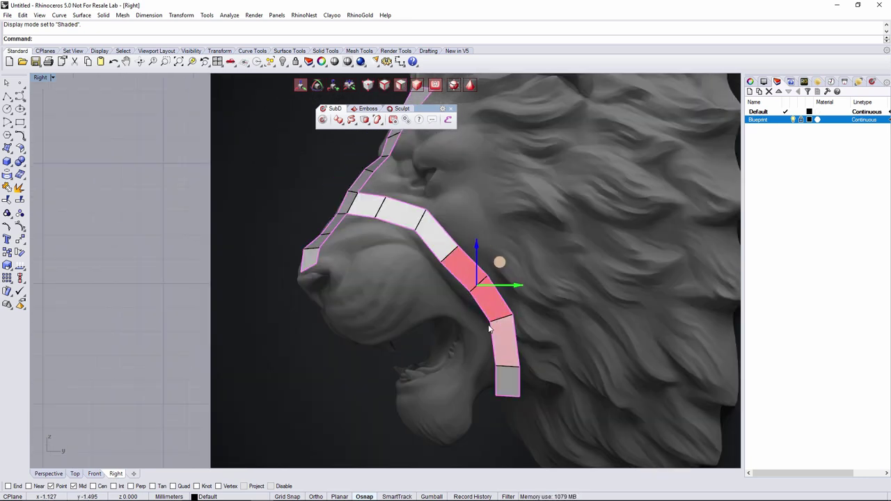
left_click(96, 474)
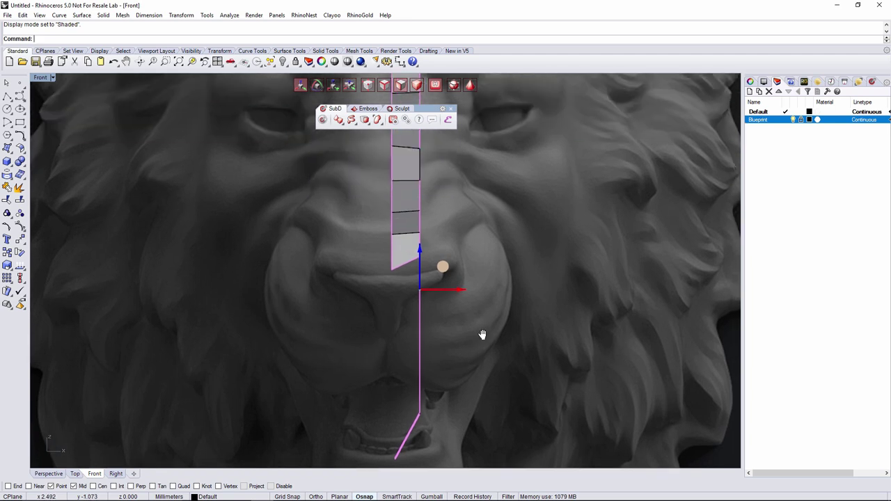
left_click_drag(462, 299, 553, 304)
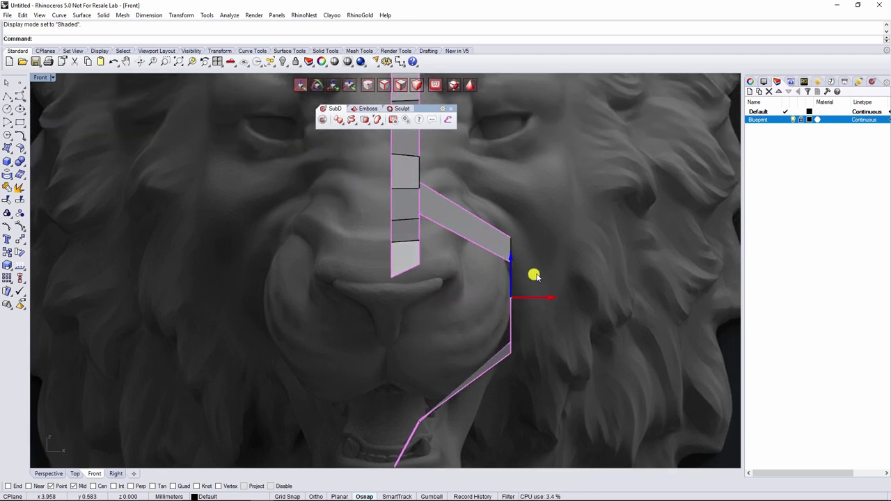
Shift the upper cross edge of the two moved cheek faces slightly inward and up
left_click(385, 86)
left_click(511, 246)
left_click_drag(539, 257, 532, 250)
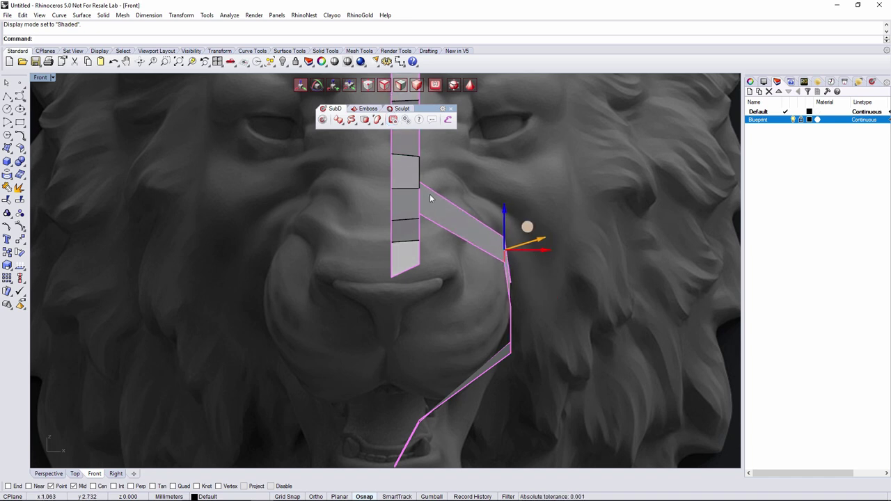
Move the cross edge beside the mouth outward and the one above it slightly inward, then return to the Right view
right_click_drag(509, 360, 500, 314)
left_click_drag(401, 340, 497, 380)
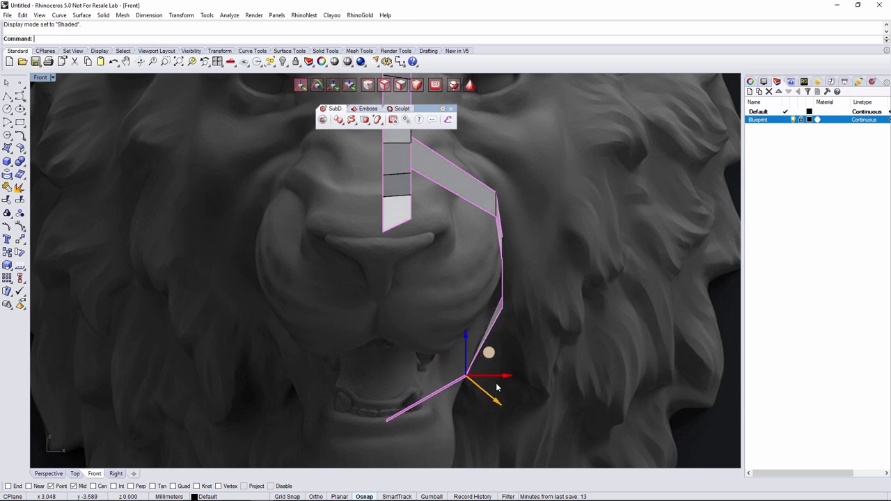
left_click_drag(479, 279, 517, 333)
left_click_drag(539, 303, 536, 304)
right_click_drag(523, 278, 532, 359)
left_click(115, 474)
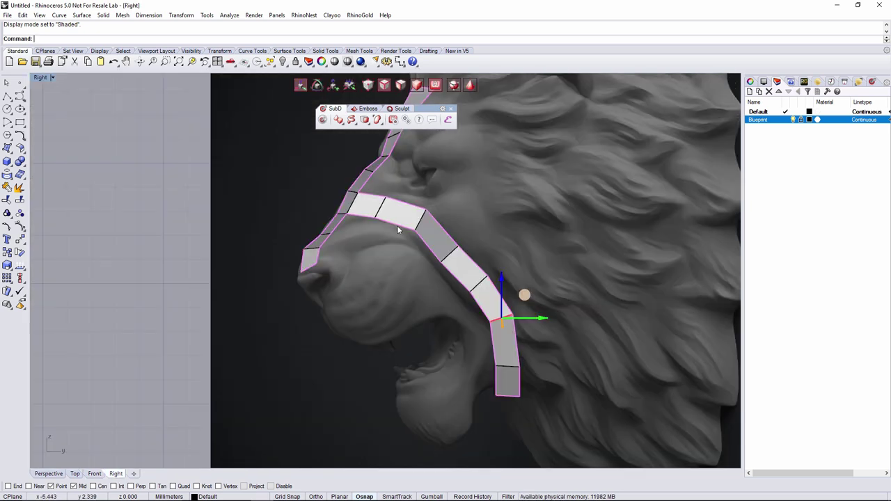
Select the second face of the cheek strip beside the nose bridge and move it outward along X in the Front view
left_click(399, 222, "ctrl+shift")
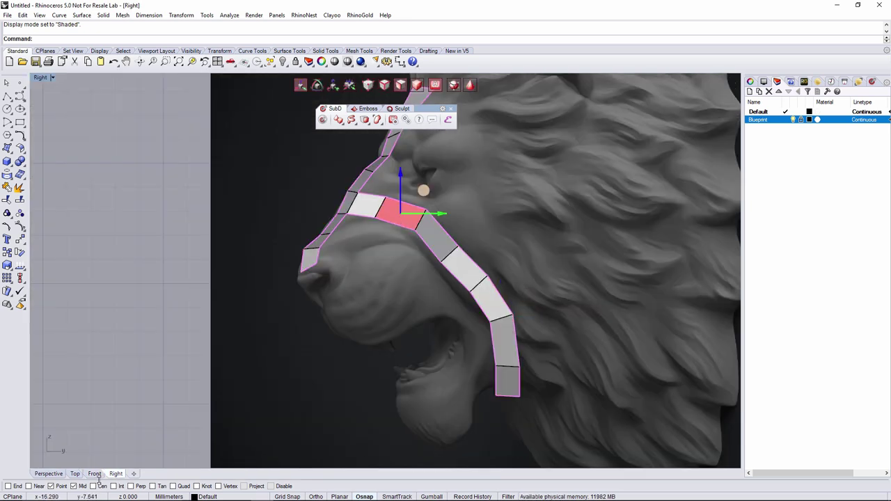
left_click(94, 474)
left_click_drag(472, 225, 510, 225)
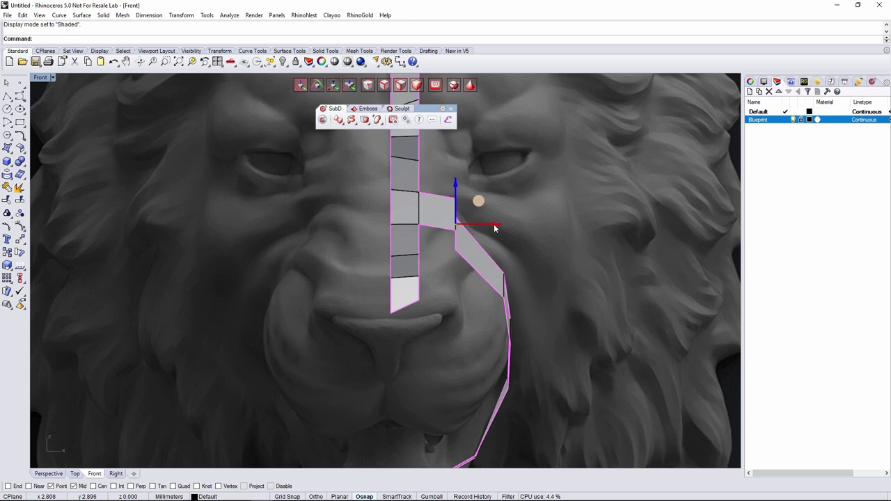
Shift the outer cross edge of that face outward and down so the strip's top curves toward the cheek
left_click(457, 211, "ctrl+shift")
mouse_move(479, 214)
left_mouse_down()
mouse_move(463, 214)
mouse_move(487, 228)
left_mouse_up()
left_click(455, 237, "ctrl+shift")
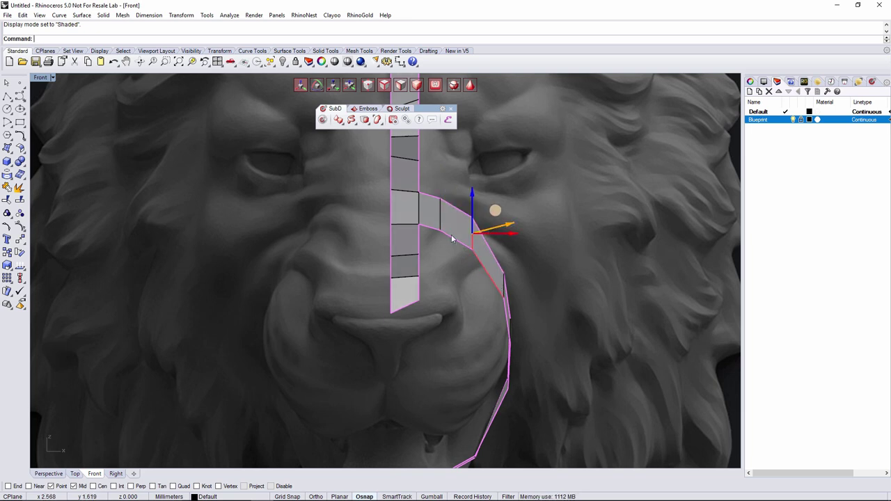
scroll(451, 235, "down", 4)
key("Escape")
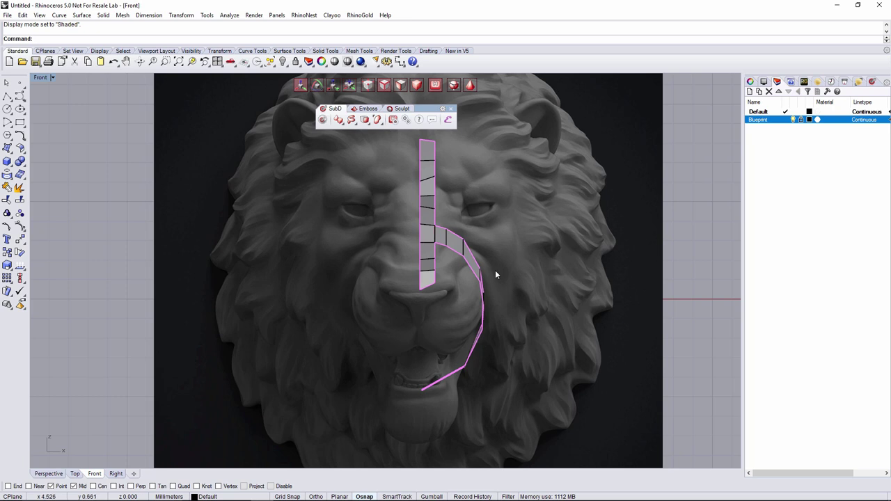
Raise the cheek strip's first cross edge beside the nose bridge and nudge it slightly outward, working in the Perspective and Front views
scroll(495, 275, "up", 3)
left_click(475, 270, "ctrl+shift")
key("Escape")
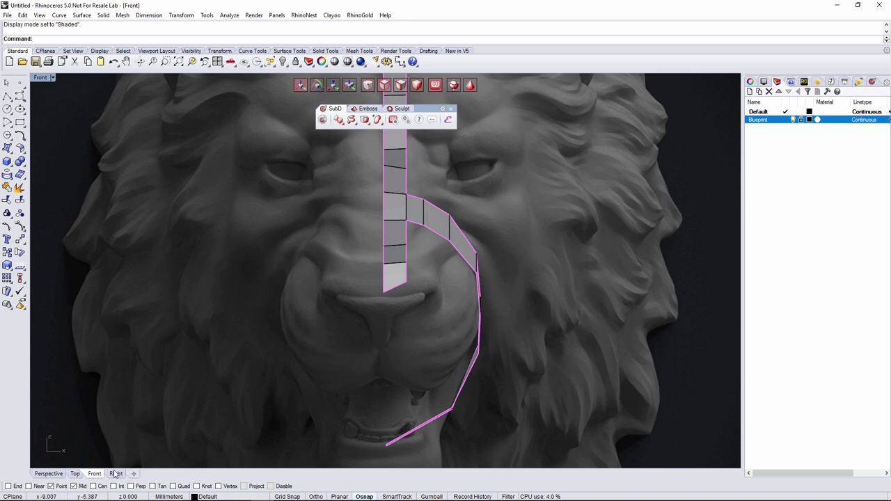
left_click(114, 473)
left_click(49, 474)
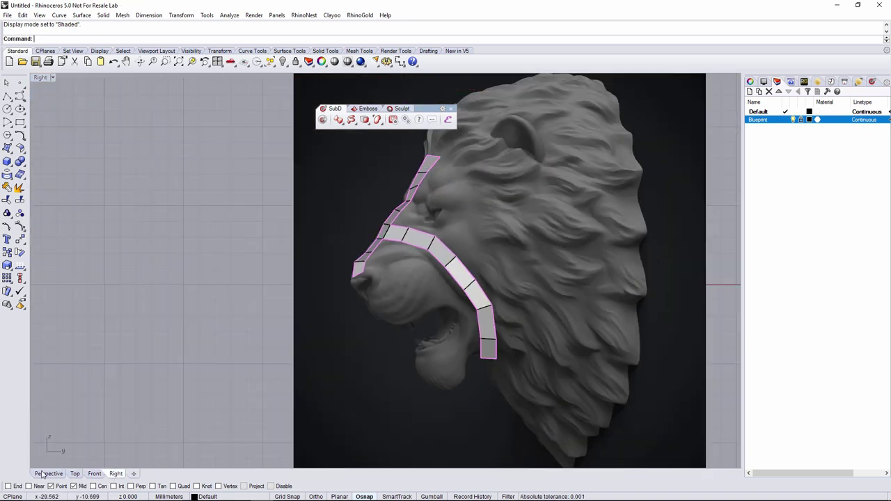
right_click_drag(368, 322, 432, 261)
left_click(419, 293)
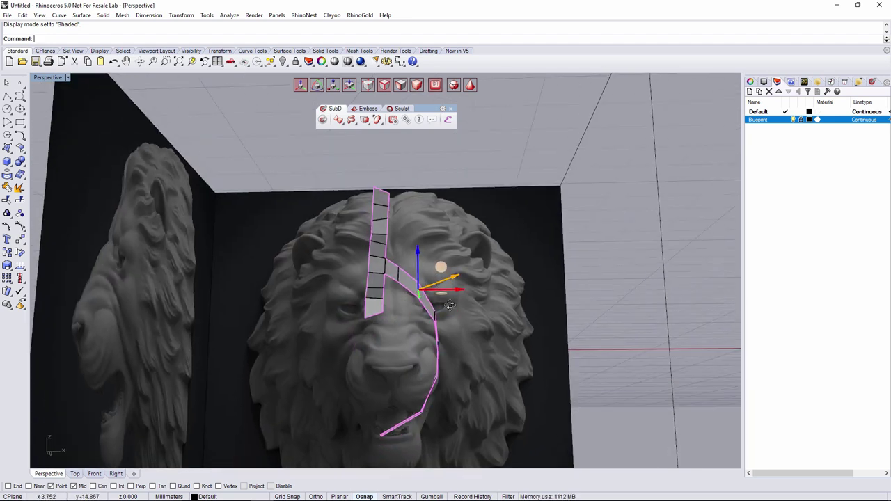
right_click_drag(439, 292, 401, 275)
left_click_drag(399, 273, 403, 256)
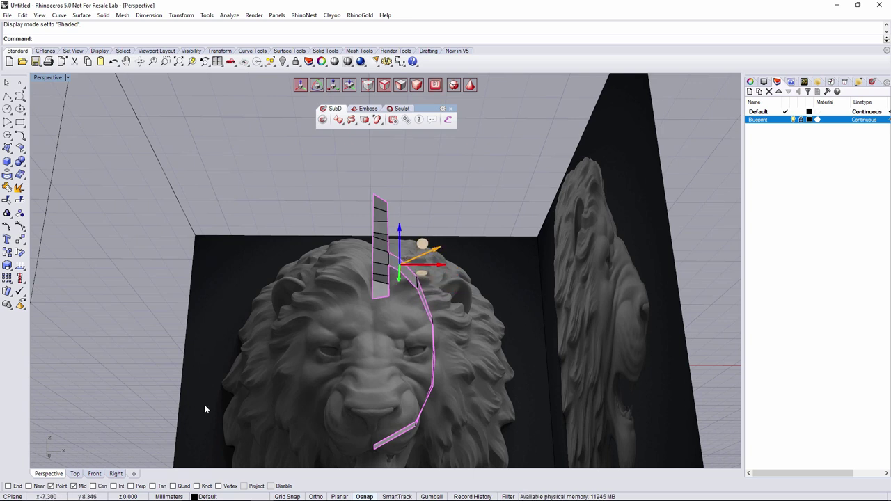
left_click(95, 474)
scroll(482, 247, "up", 3)
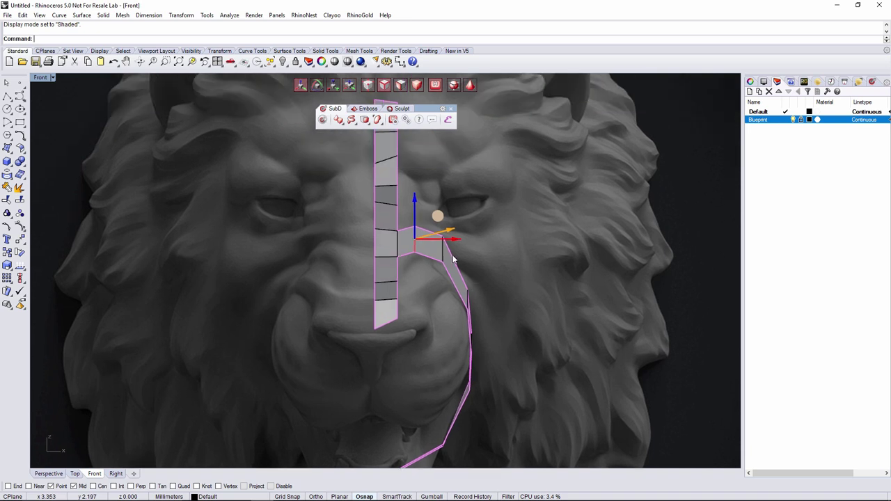
left_click_drag(421, 228, 427, 229)
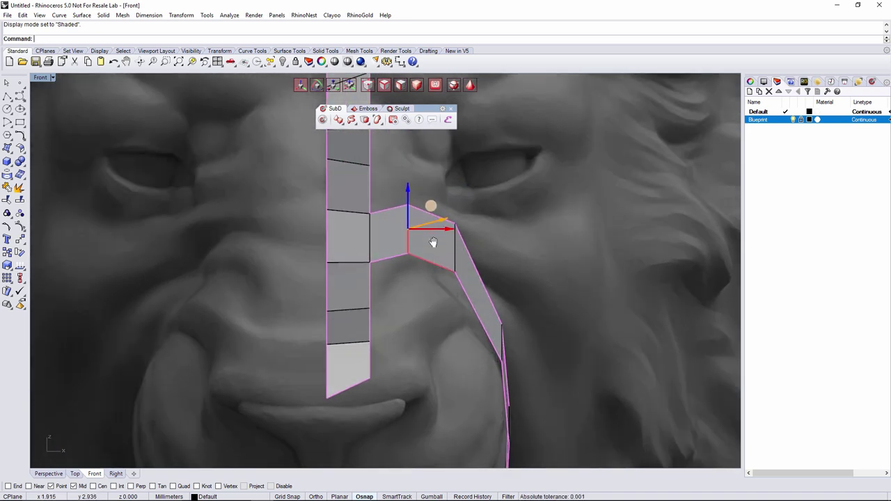
Lower the cheek strip's first cross edge slightly in the Front view and check the strip's shape in Perspective
scroll(392, 199, "down", 4)
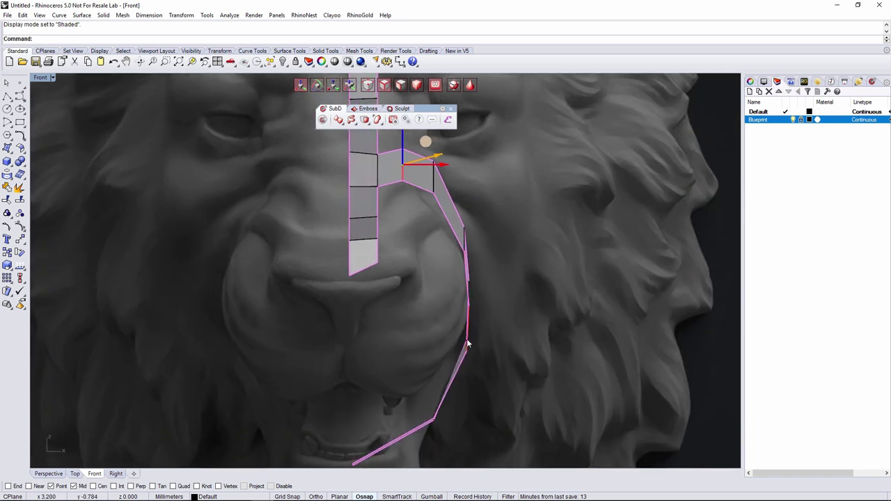
right_click_drag(455, 390, 473, 302)
left_click_drag(435, 300, 453, 318)
left_click(505, 306)
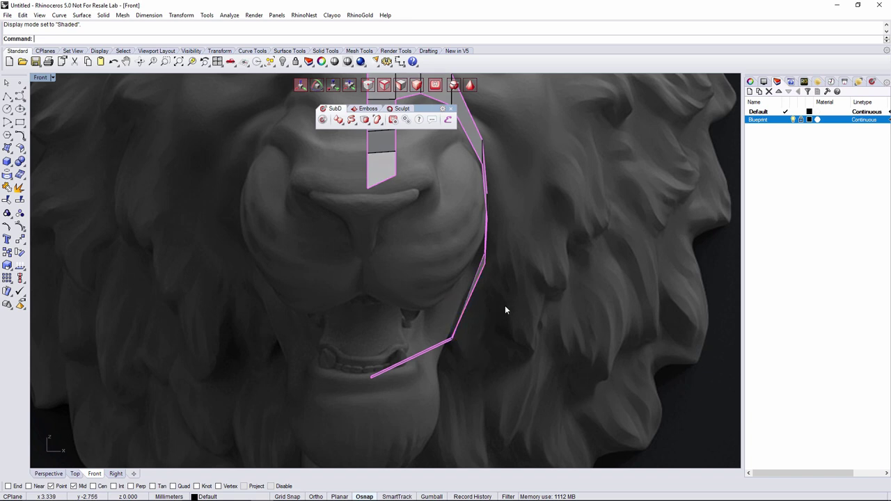
scroll(514, 312, "down", 4)
right_click_drag(512, 211, 511, 273)
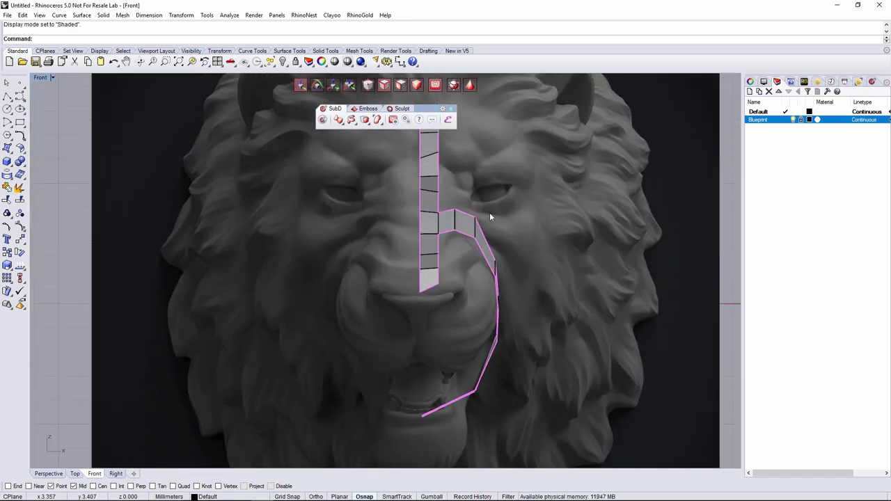
scroll(490, 217, "up", 2)
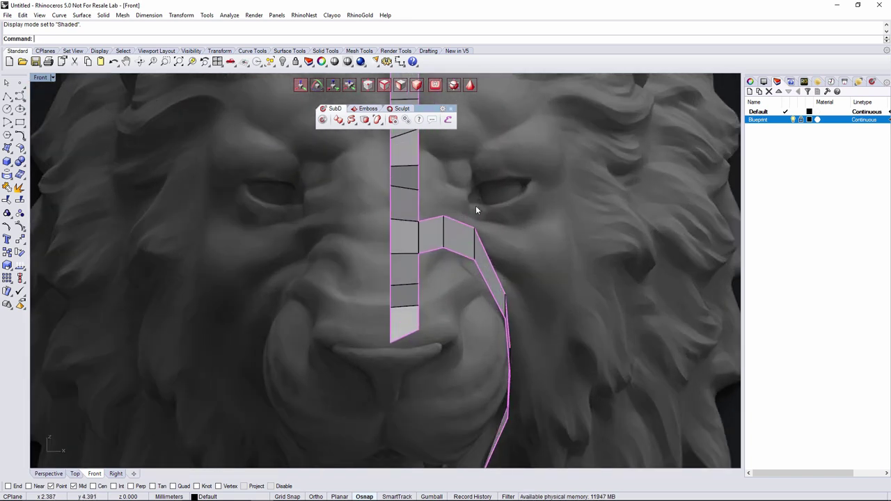
left_click(444, 230)
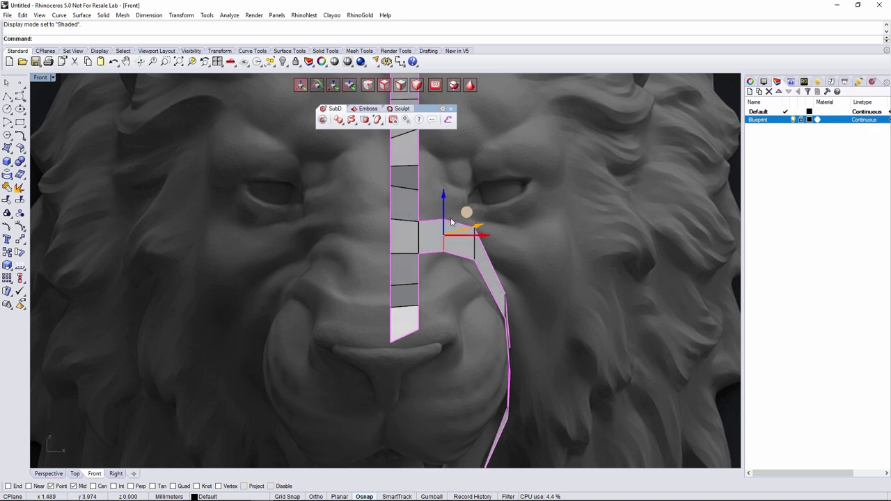
left_click(50, 473)
scroll(324, 381, "down", 5)
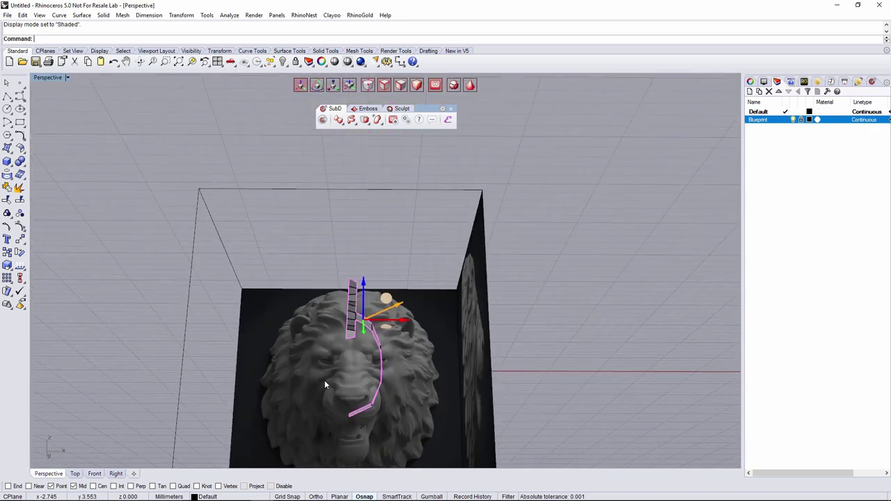
right_click_drag(324, 381, 349, 392)
scroll(366, 349, "up", 6)
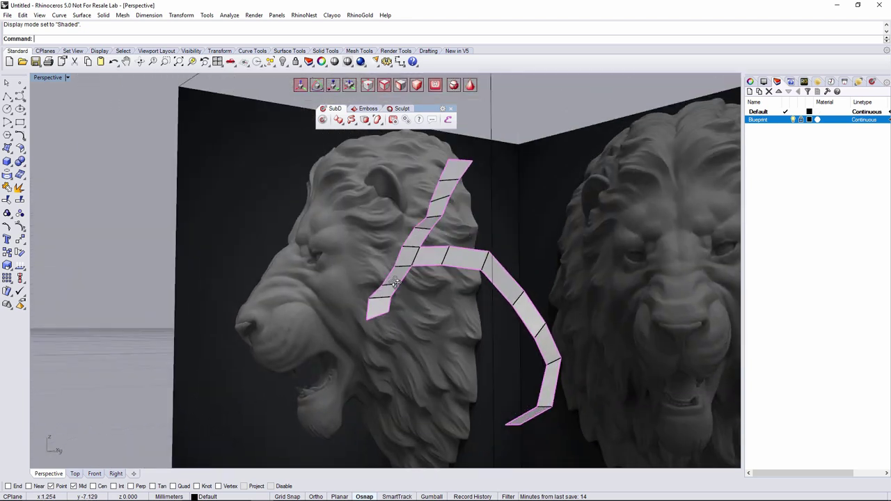
right_click_drag(392, 280, 497, 267)
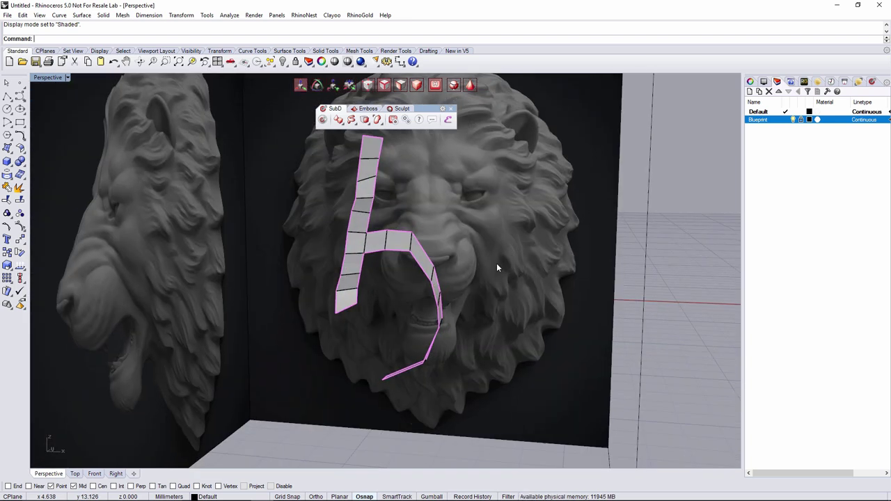
Divide the cheek strip's third face with a new cross edge midway along it in the Front view
left_click(95, 474)
right_click_drag(457, 291, 448, 303)
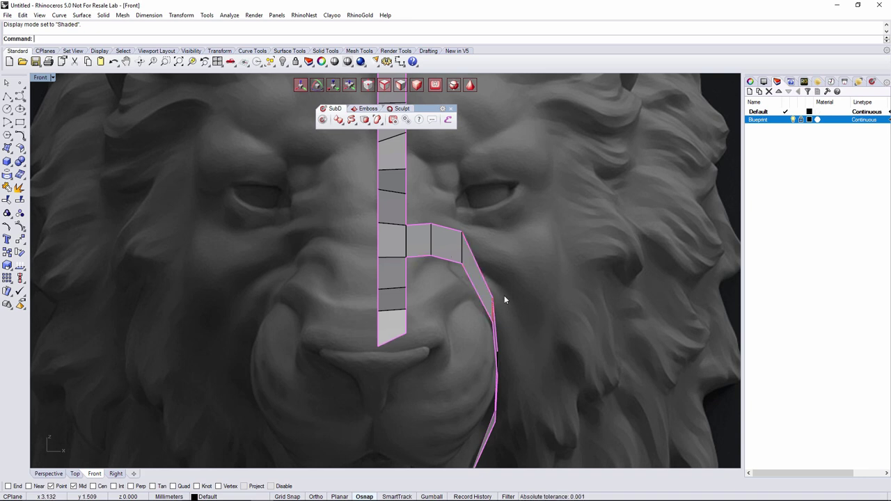
left_click(367, 123)
left_click(366, 138)
left_click(477, 285)
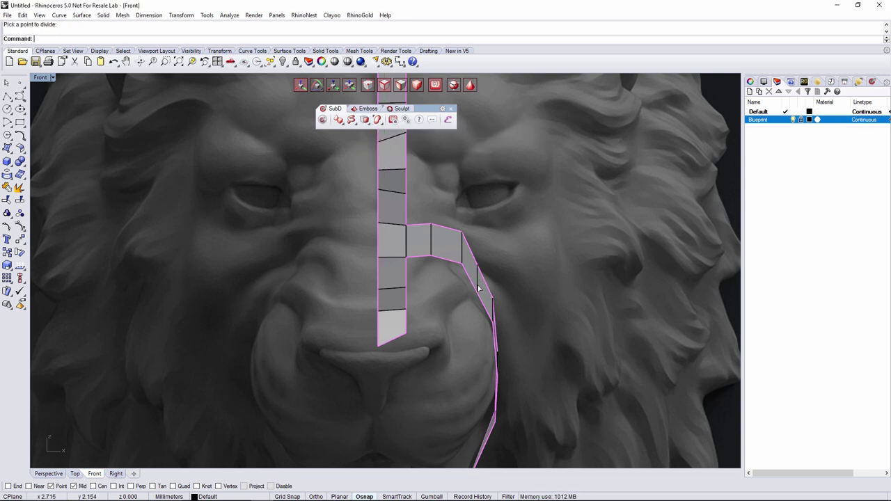
Move the new cross edge and the one above it slightly inward along X
left_click_drag(508, 280, 505, 280)
left_click(462, 247)
left_click_drag(480, 251, 477, 251)
left_click(479, 220)
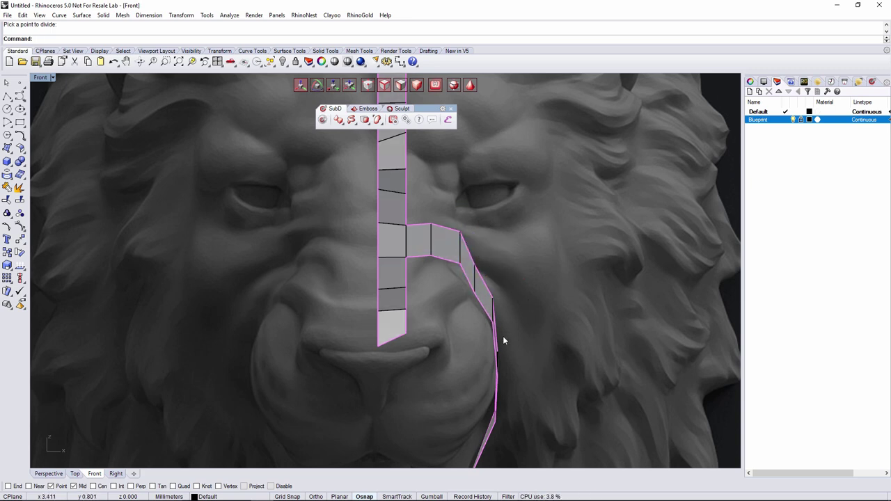
Move the cross edge at the muzzle's widest side slightly outward and up
left_click_drag(514, 382, 530, 369)
left_click(559, 350)
scroll(558, 349, "down", 6)
right_click_drag(557, 348, 551, 297)
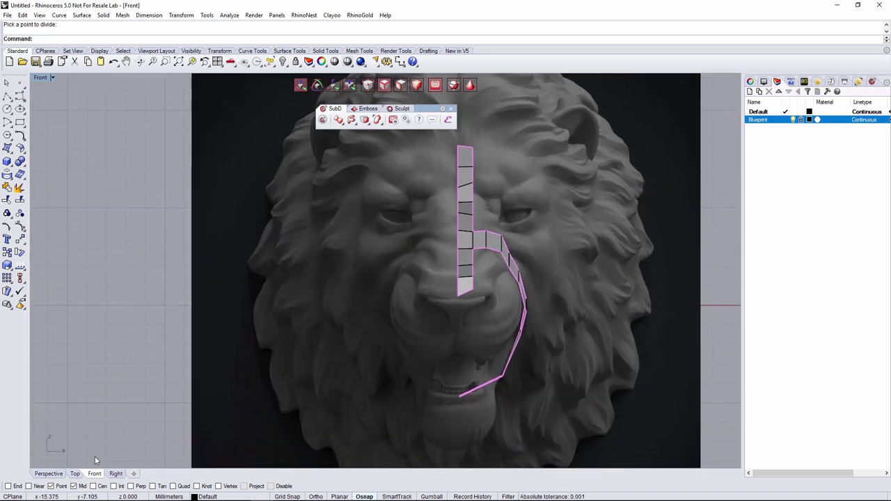
Lower the cross edge at the cheek strip's upper bend in the Right view to round the corner
left_click(48, 474)
right_click_drag(364, 338, 274, 371)
left_click(116, 474)
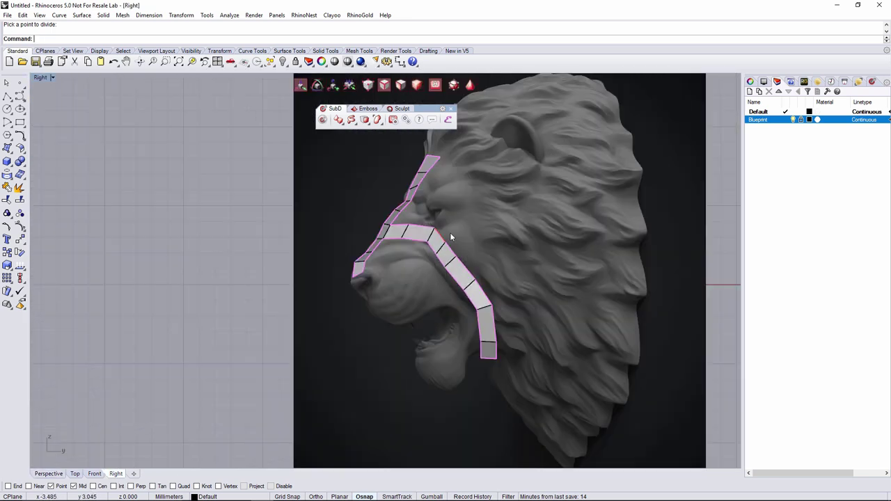
scroll(450, 232, "up", 3)
scroll(411, 246, "down", 4)
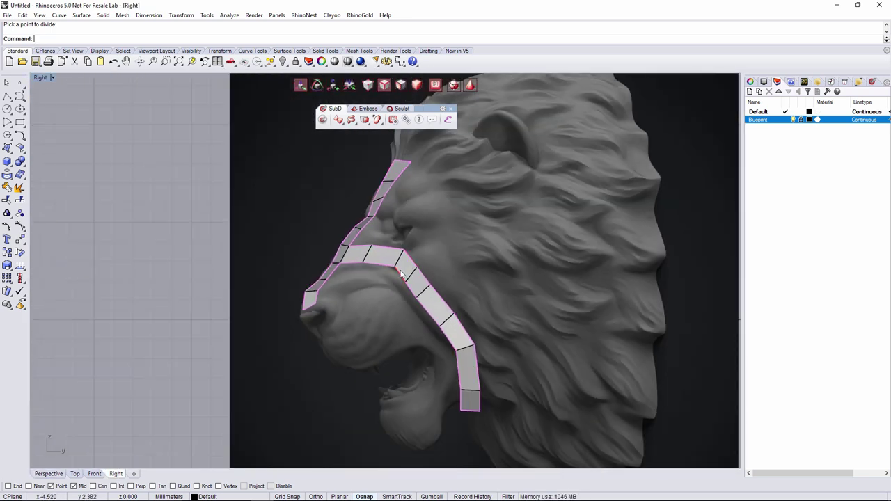
scroll(401, 271, "up", 4)
left_click(407, 254)
left_click_drag(418, 237, 435, 274)
Adjust the cross edges farther down the cheek strip, shifting the one above the mouth corner slightly forward and down
left_click(439, 324)
left_click(487, 380)
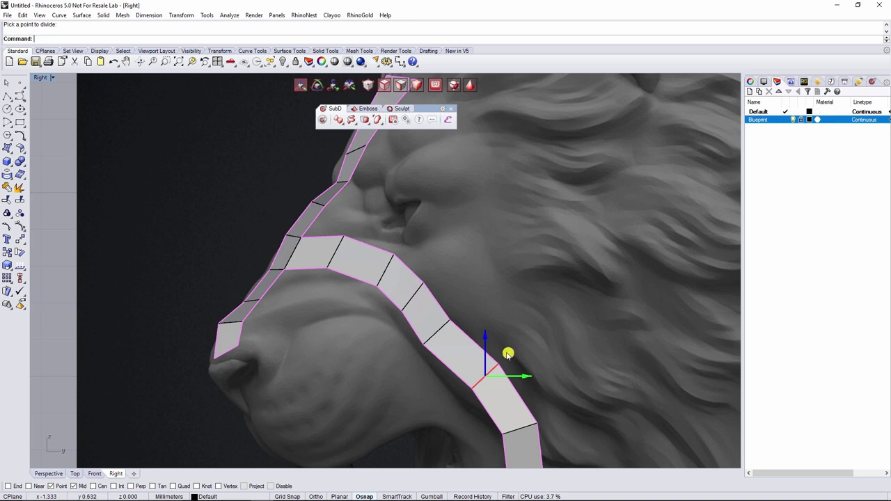
left_click_drag(507, 353, 497, 362)
scroll(543, 340, "down", 6)
right_click_drag(548, 337, 555, 288)
key("Escape")
scroll(406, 262, "up", 6)
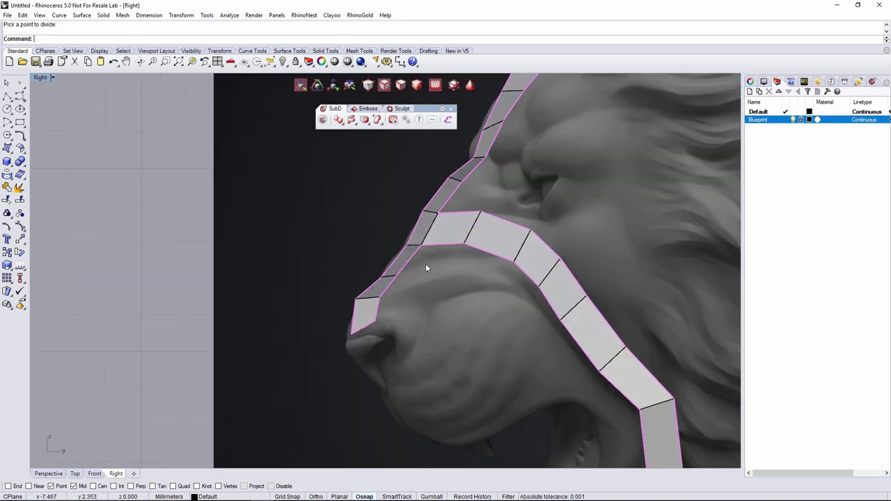
scroll(427, 262, "down", 3)
scroll(451, 341, "up", 3)
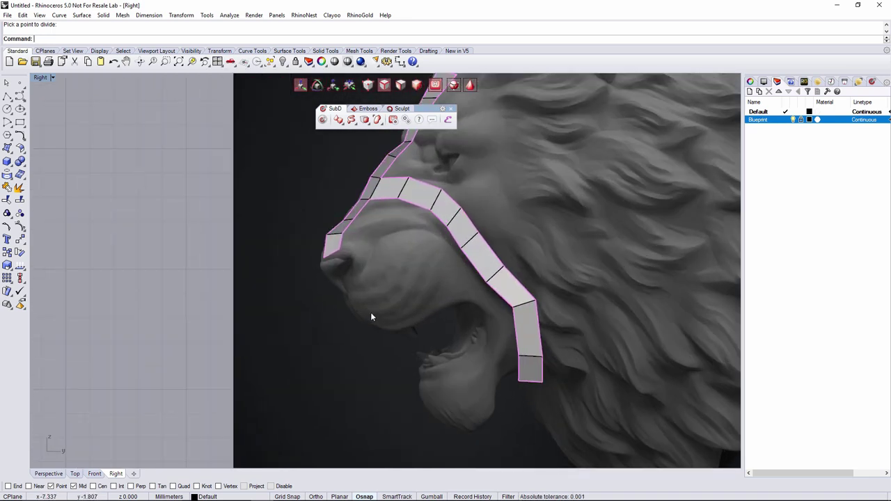
scroll(453, 411, "down", 3)
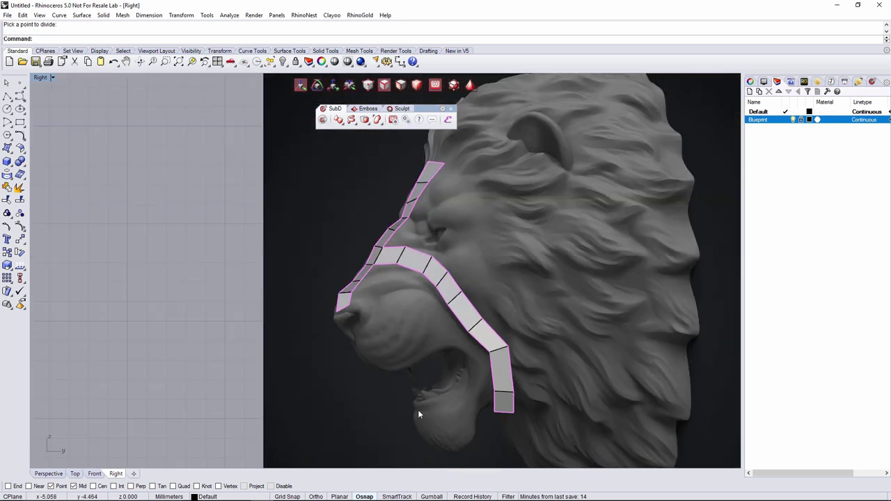
Append a small four-point SubD face at the front of the upper lip and a larger one overlapping it in the Right view
scroll(447, 374, "up", 2)
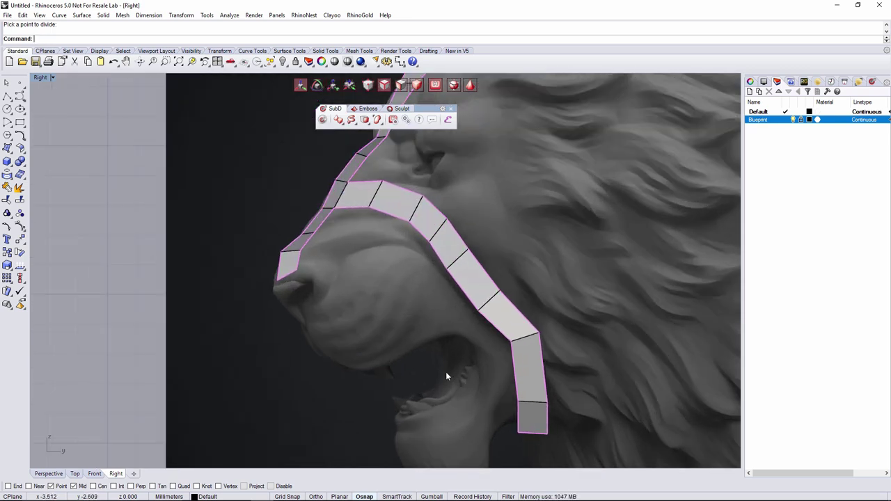
left_click(365, 119)
left_click(352, 150)
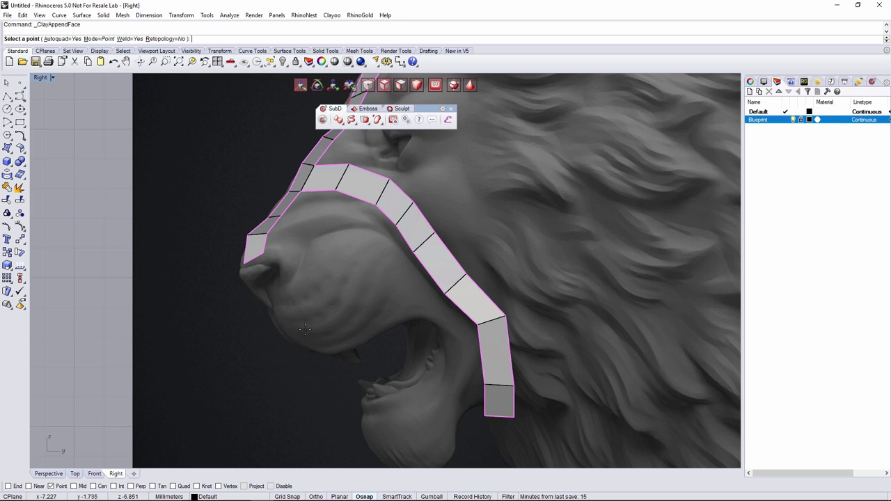
left_click(305, 329)
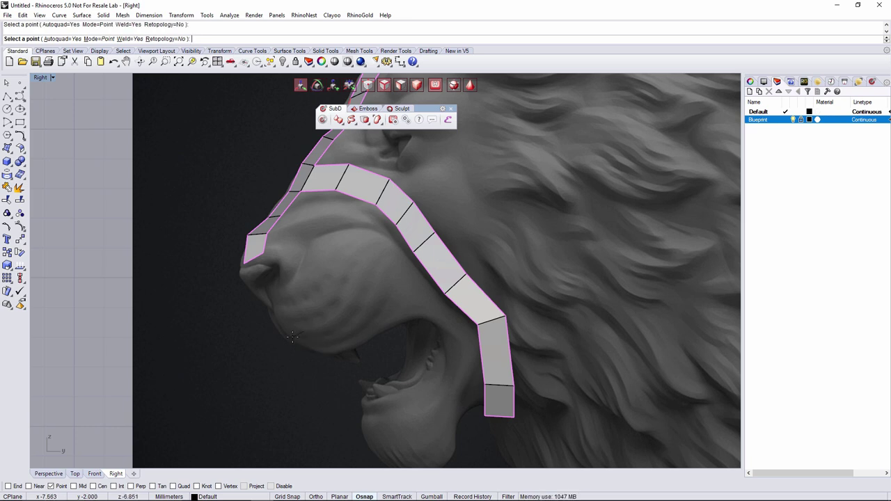
left_click(318, 353)
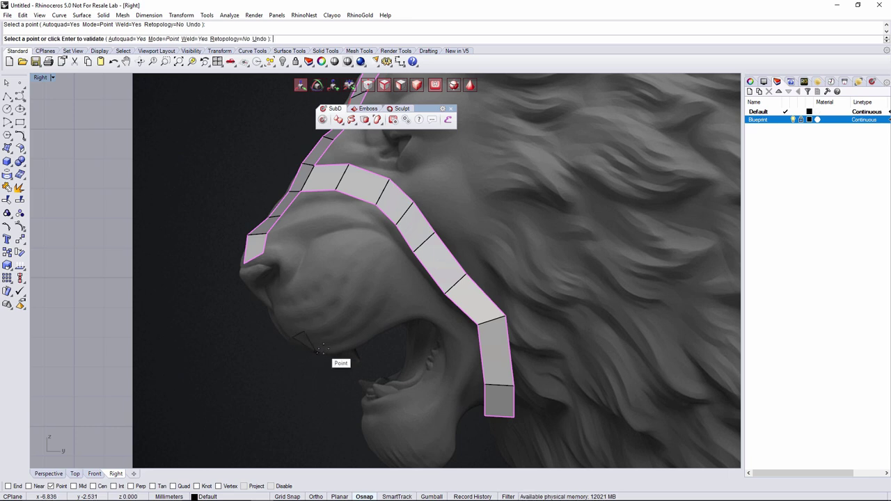
left_click(328, 346)
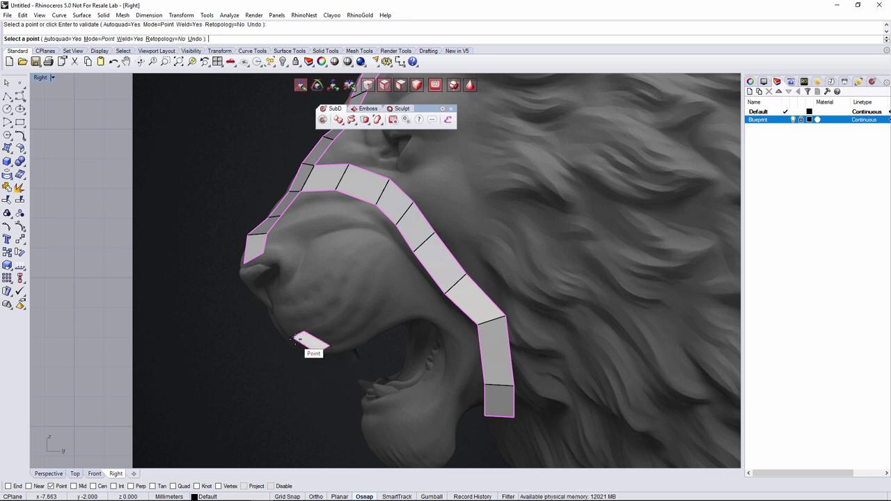
left_click(291, 339)
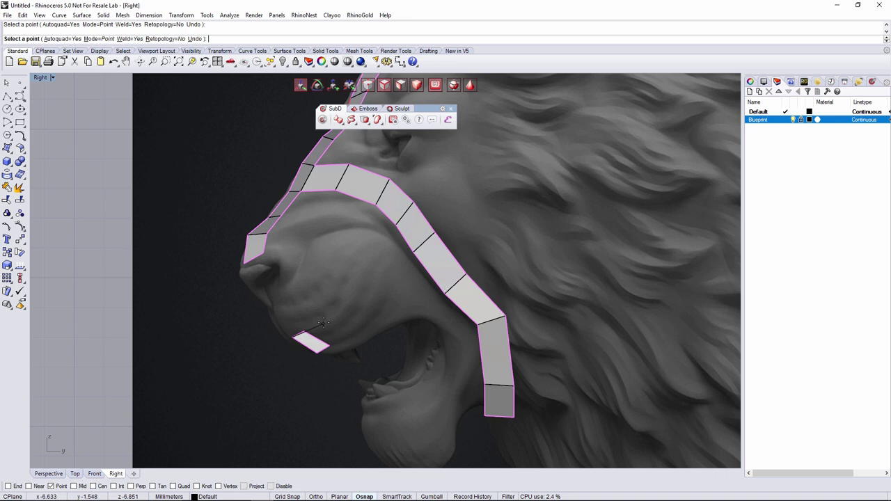
left_click(317, 353)
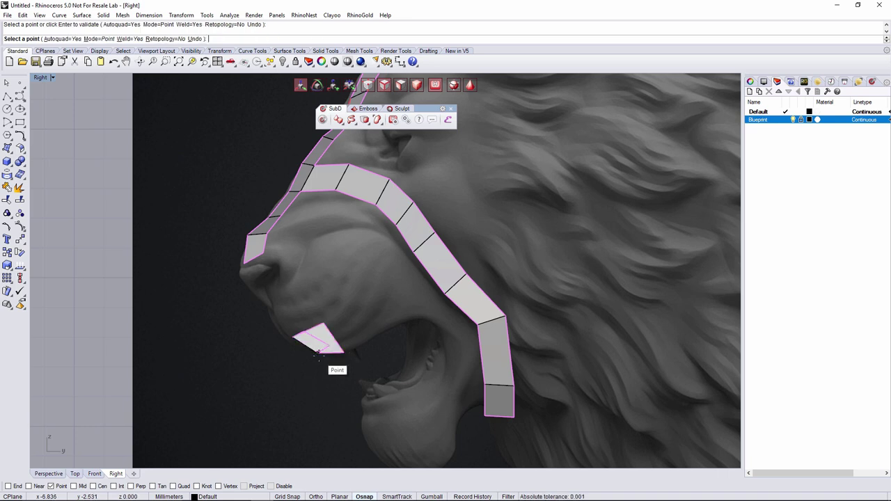
Append two more SubD faces along the upper lip, extending the strip back toward the mouth corner in the Right view
left_click(322, 326)
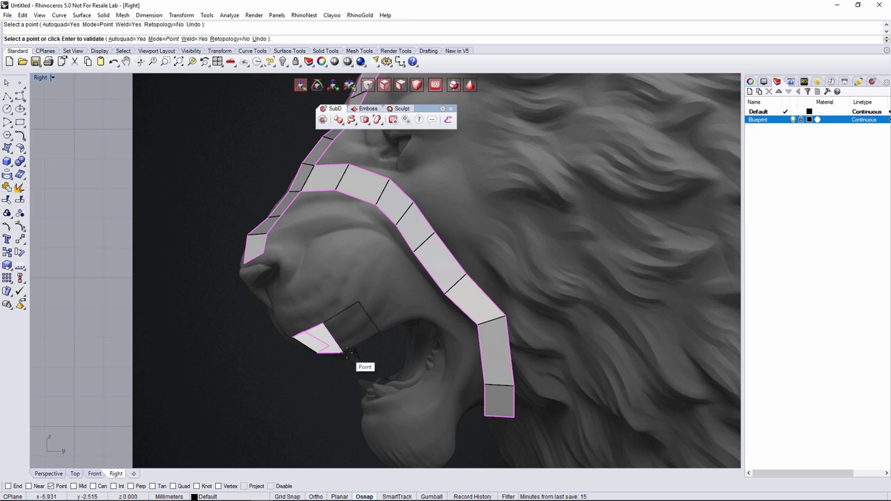
left_click(379, 332)
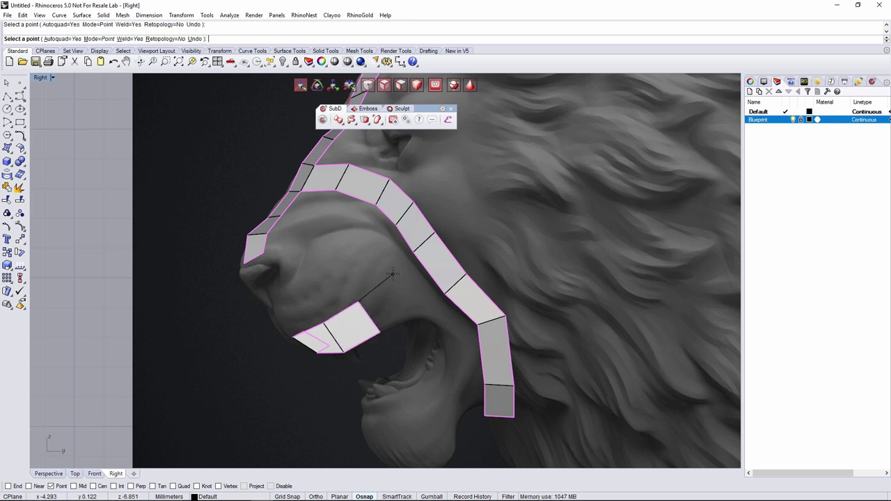
left_click(412, 320)
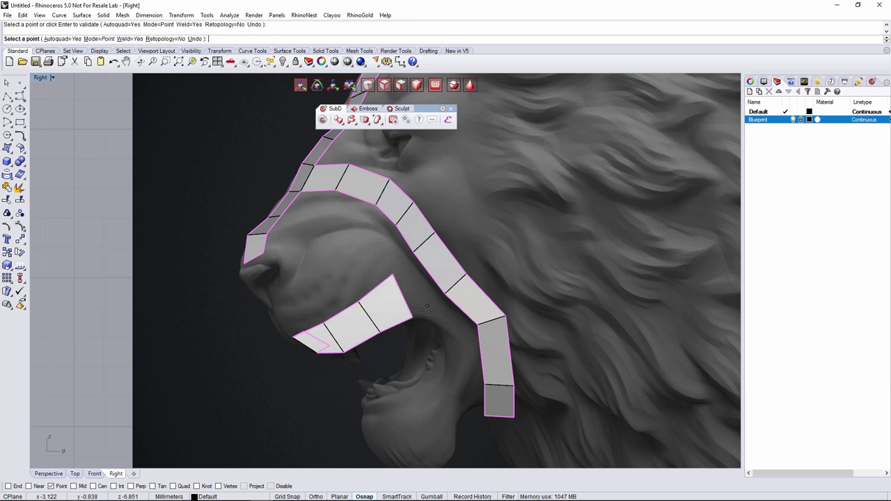
Append a face that bridges the back end of the upper lip strip to the cheek strip's inner edge
scroll(431, 296, "down", 2)
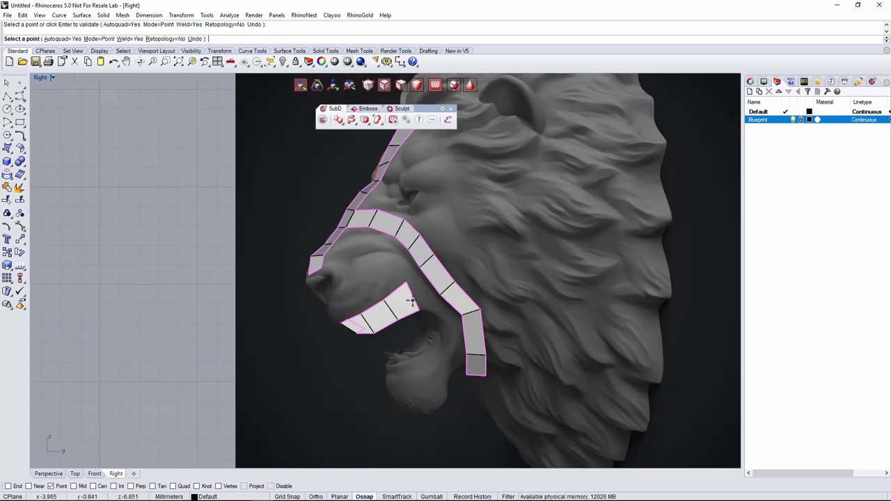
scroll(418, 299, "up", 2)
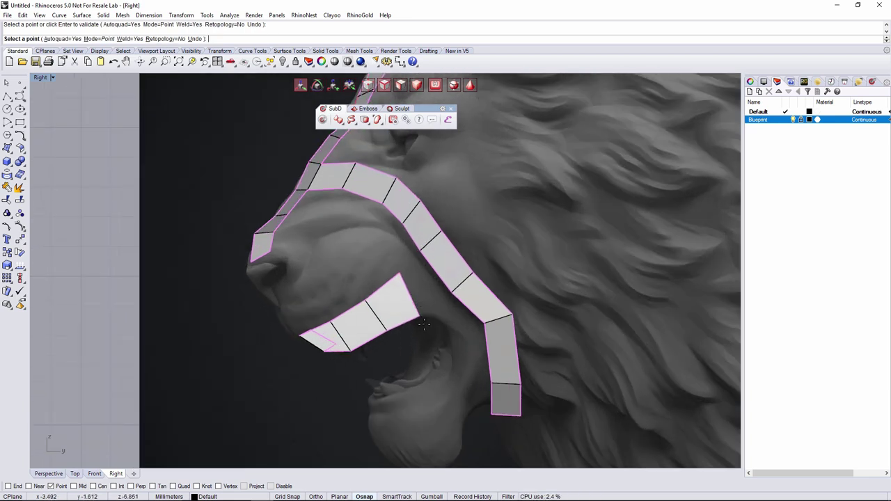
right_click_drag(446, 340, 406, 329)
left_click(380, 241)
left_click(417, 283)
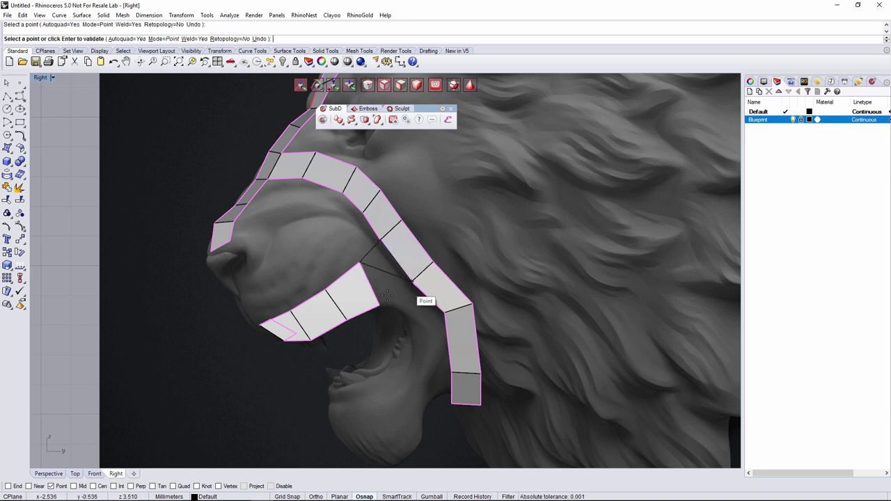
left_click(392, 311)
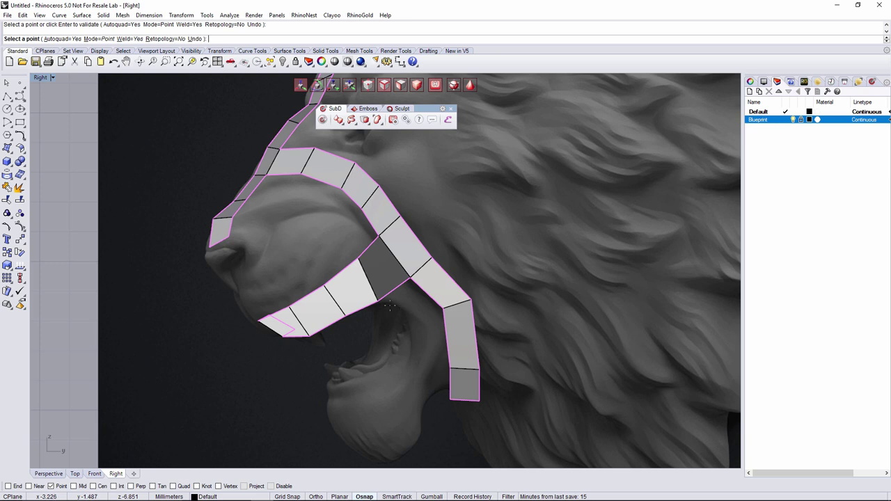
Append two faces around the mouth corner, filling between the lip bridge and the cheek strip's inner edge down to its lowest cross edge
scroll(389, 307, "up", 3)
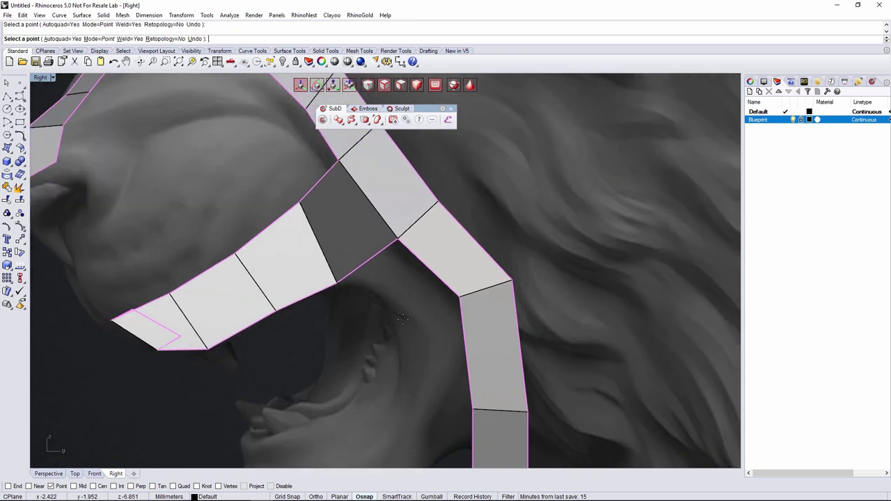
left_click(459, 292)
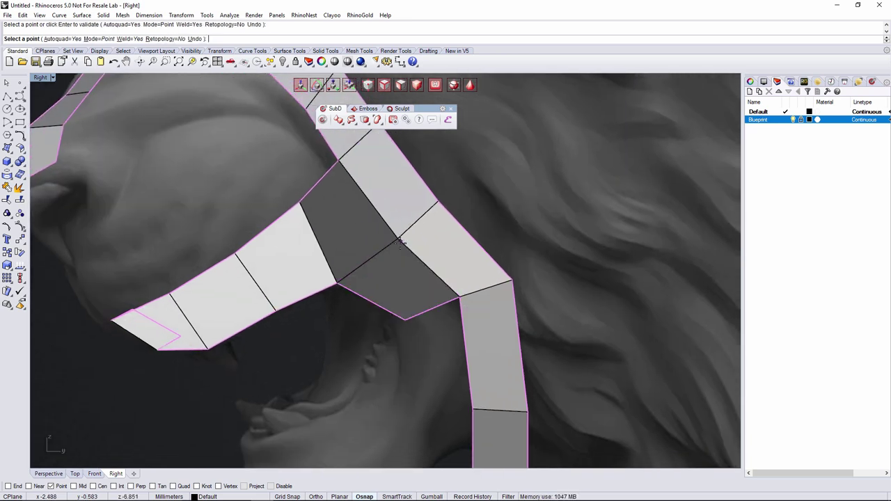
scroll(411, 243, "down", 4)
scroll(407, 238, "up", 2)
left_click(407, 237)
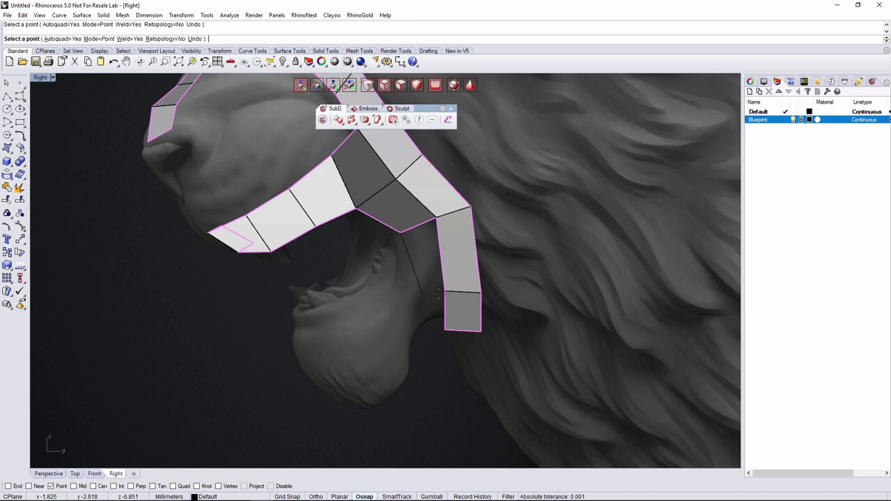
left_click(397, 273)
left_click(444, 291)
Append a face from the bottom of the mouth corner forward along the back of the lower lip
right_click_drag(399, 273, 393, 251)
left_click(391, 251)
left_click(356, 274)
left_click(378, 303)
left_click(438, 269)
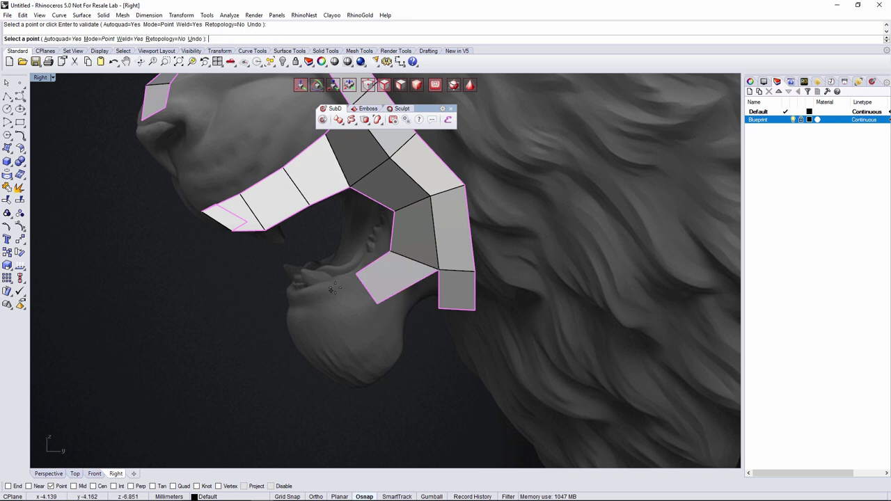
Extend the lower lip strip with two more faces to the front of the chin and finish appending
left_click(356, 277)
right_click(337, 287)
left_click(357, 274)
left_click(322, 289)
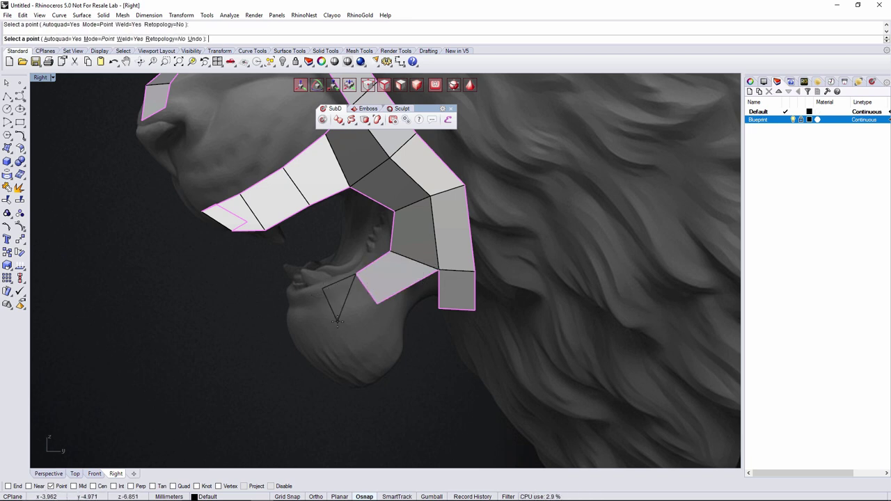
left_click(339, 321)
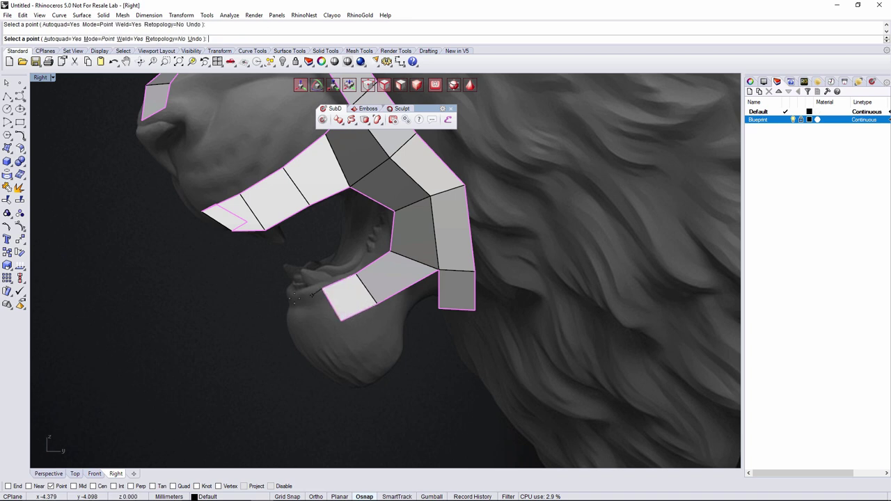
left_click(290, 298)
left_click(297, 334)
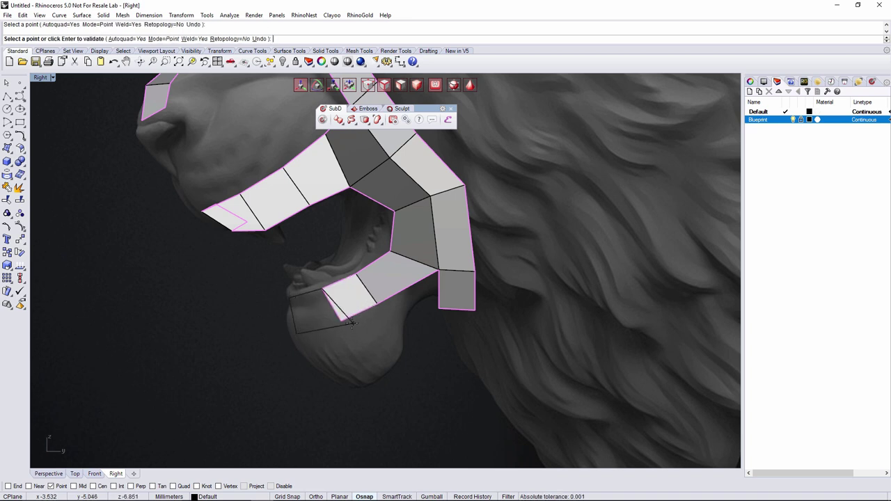
left_click(342, 321)
scroll(351, 321, "down", 8)
right_click(387, 340)
right_click_drag(387, 340, 422, 353)
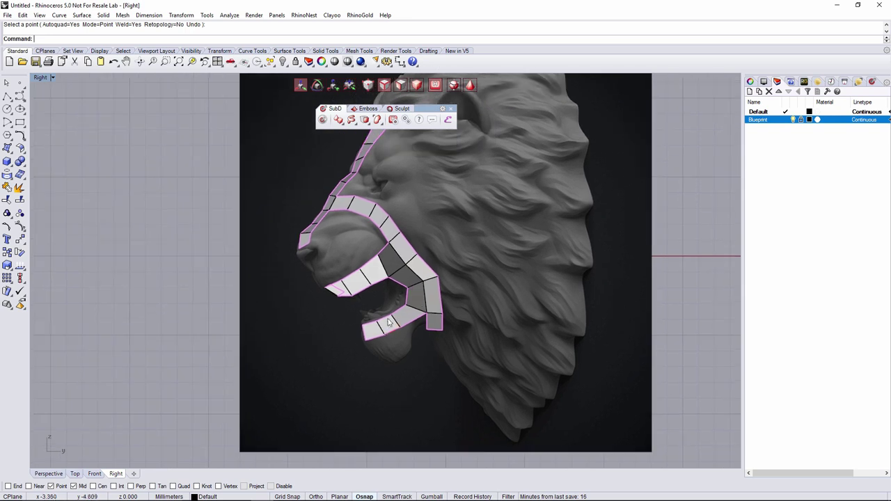
right_click_drag(374, 307, 413, 298)
Move the upper lip's cross edge beside the bridge face outward along X in the Perspective view
left_click(57, 475)
mouse_move(378, 325)
right_mouse_down()
mouse_move(437, 310)
mouse_move(425, 313)
mouse_move(450, 322)
mouse_move(472, 290)
mouse_move(378, 343)
right_mouse_up()
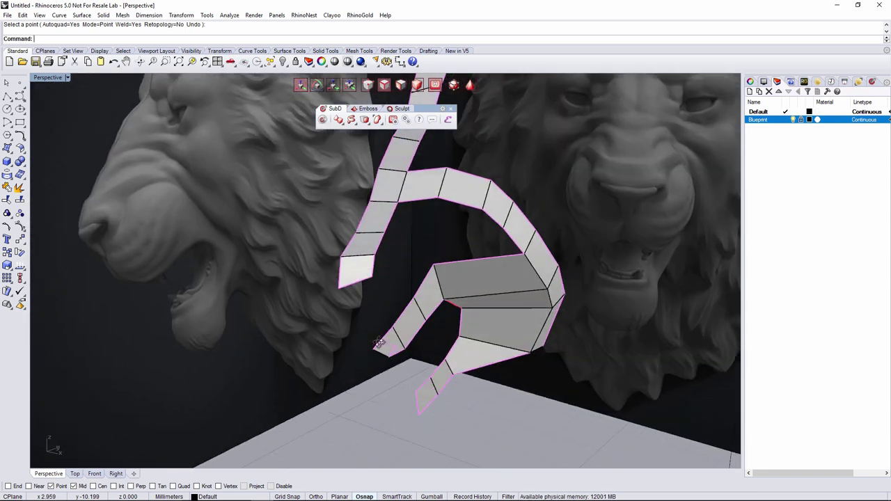
left_click(439, 284)
right_click_drag(461, 298, 452, 273)
right_click_drag(465, 332, 464, 310)
left_click_drag(451, 280, 515, 289)
right_click_drag(515, 290, 500, 277)
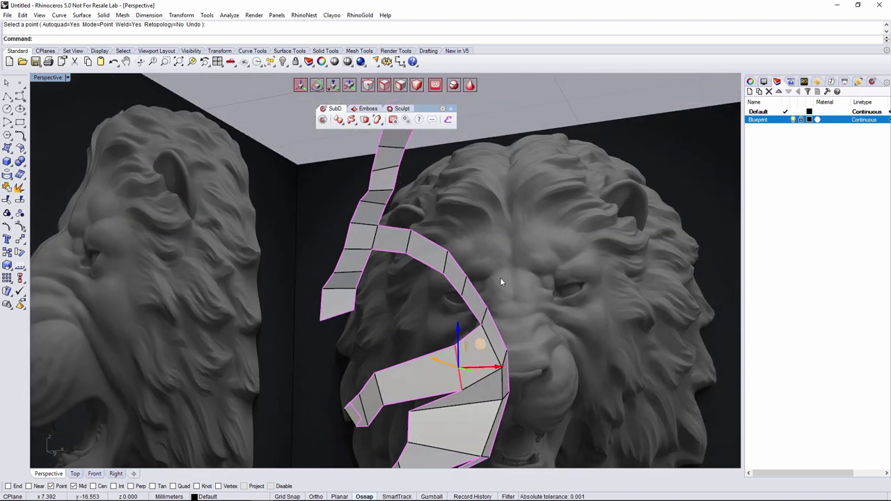
Examine the overlapping faces at the front of the upper lip in the Perspective, Front and Right views
scroll(405, 377, "up", 3)
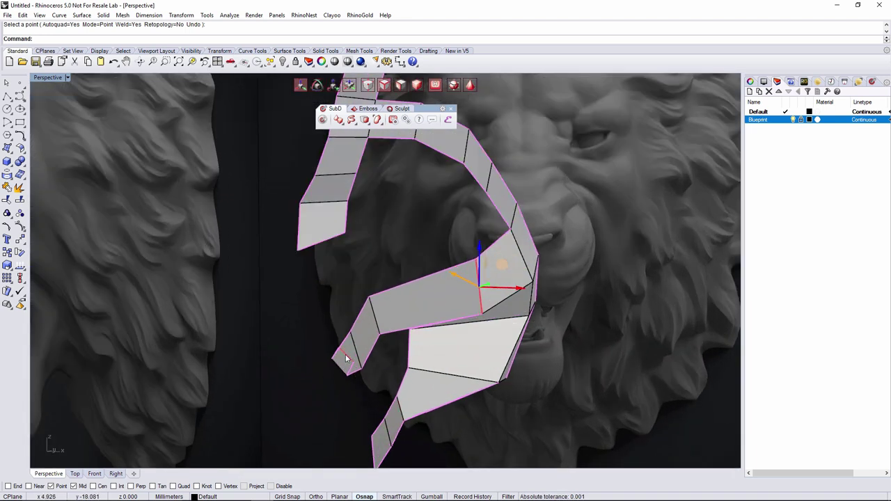
right_click_drag(345, 361, 368, 364)
left_click(369, 364)
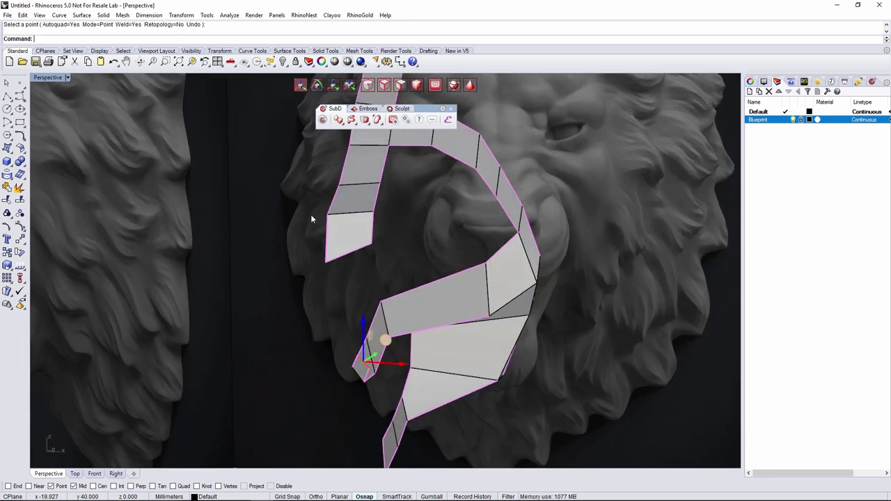
left_click(94, 473)
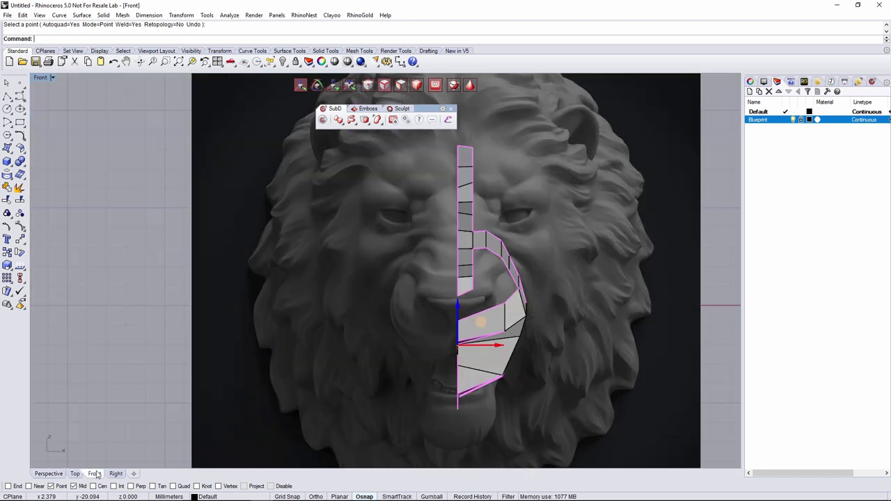
scroll(450, 376, "up", 4)
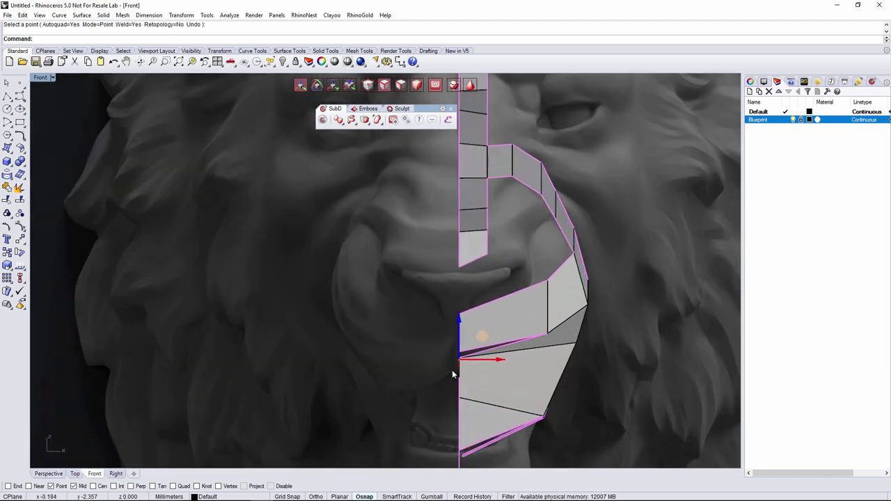
left_click(116, 474)
scroll(378, 347, "up", 3)
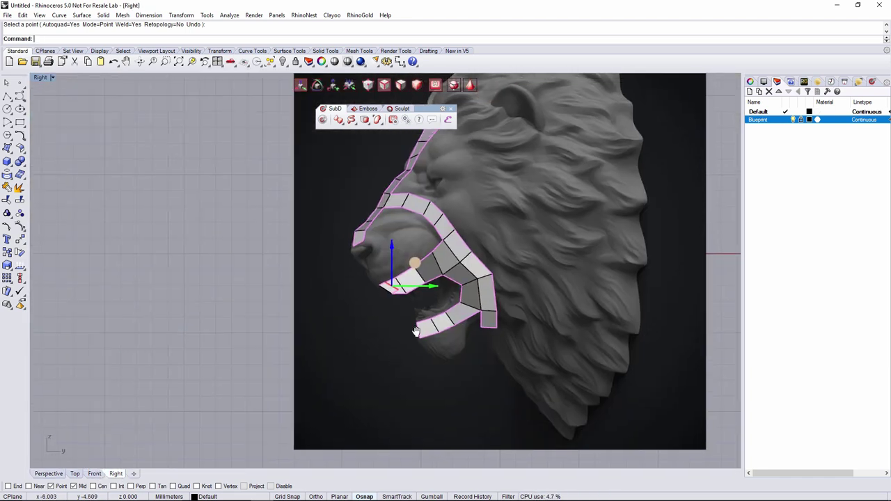
left_click(49, 473)
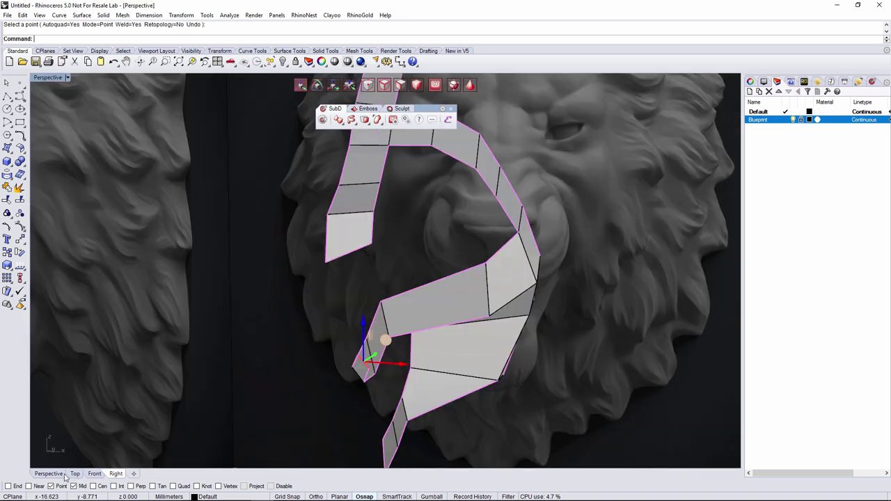
scroll(353, 365, "up", 4)
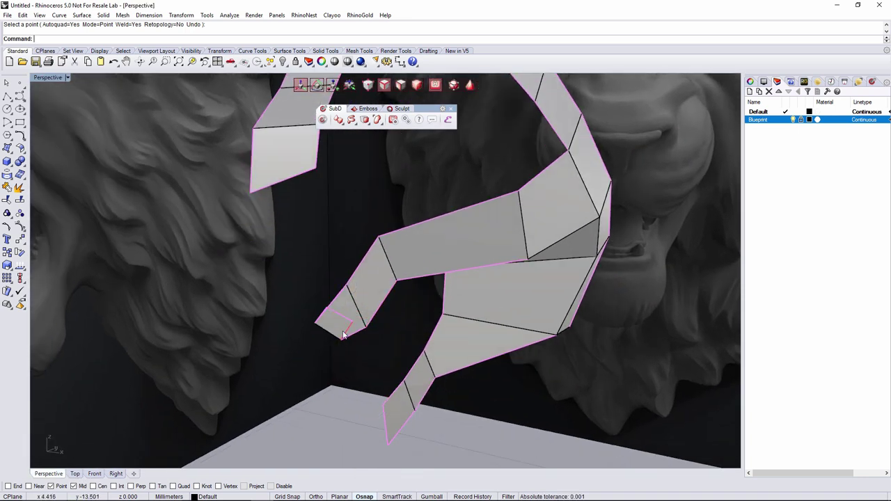
Move the next two cross edges of the upper lip strip outward from the centre plane in the Perspective view
left_click(355, 301)
right_click_drag(360, 303, 387, 324)
left_click_drag(395, 328, 479, 292)
right_click_drag(479, 291, 262, 367)
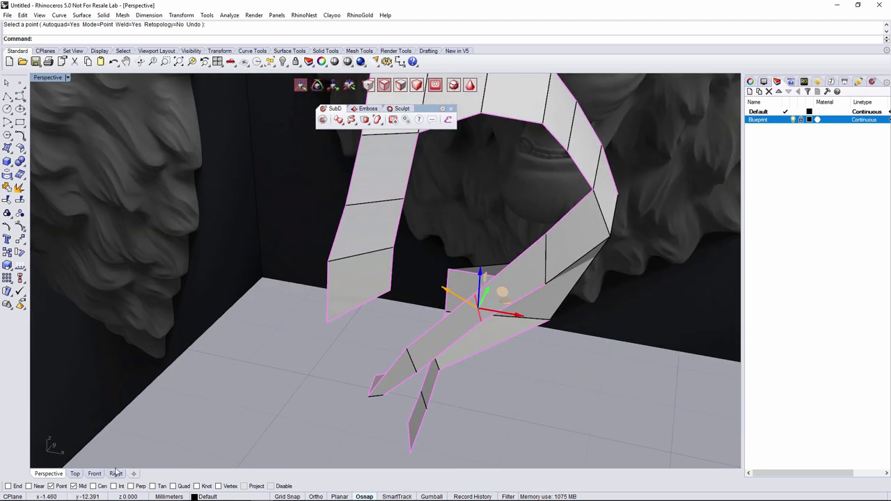
In the Front view, lower the upper lip's middle cross edge and nudge it and the one near the mouth corner slightly inward
left_click(94, 474)
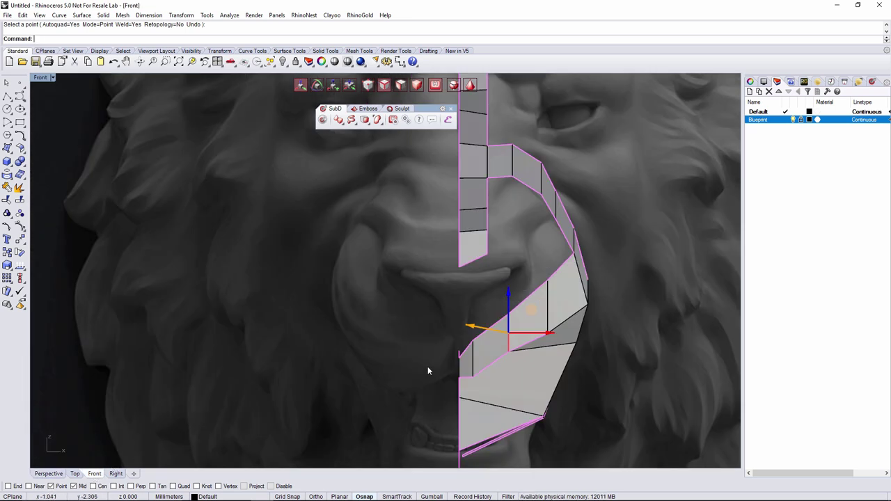
left_click_drag(535, 333, 532, 334)
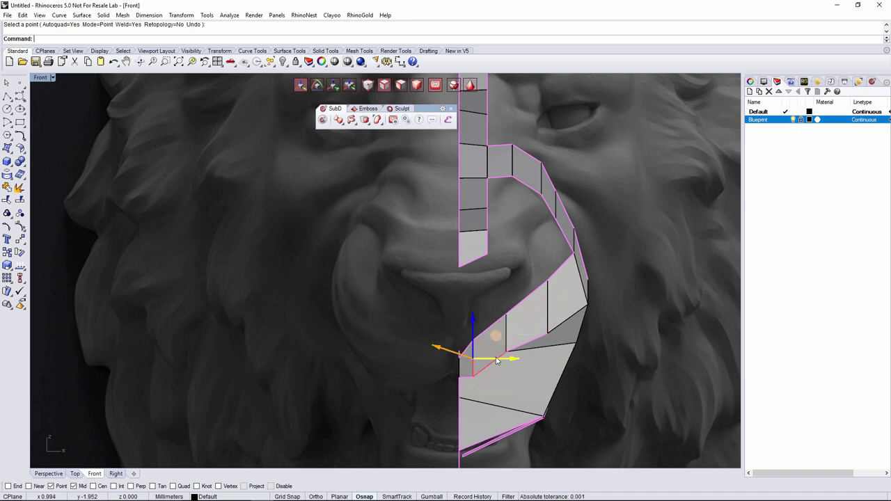
left_click_drag(507, 317, 508, 333)
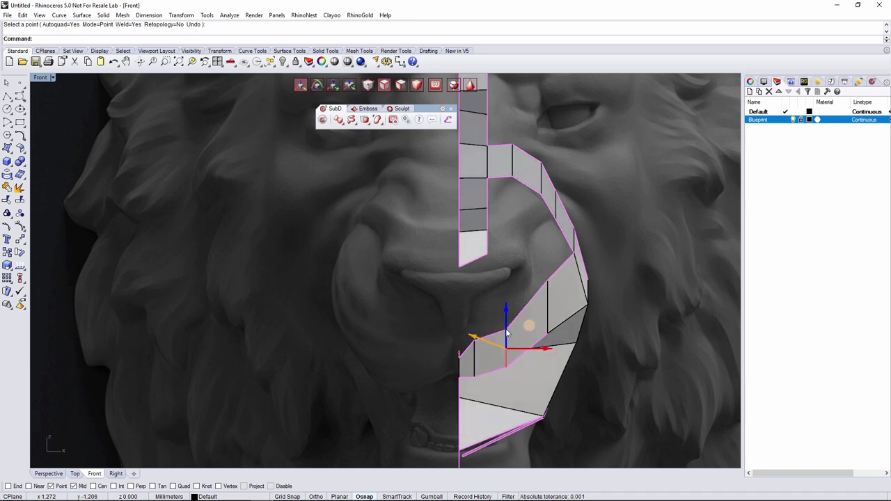
left_click(547, 308)
left_click_drag(570, 309, 568, 316)
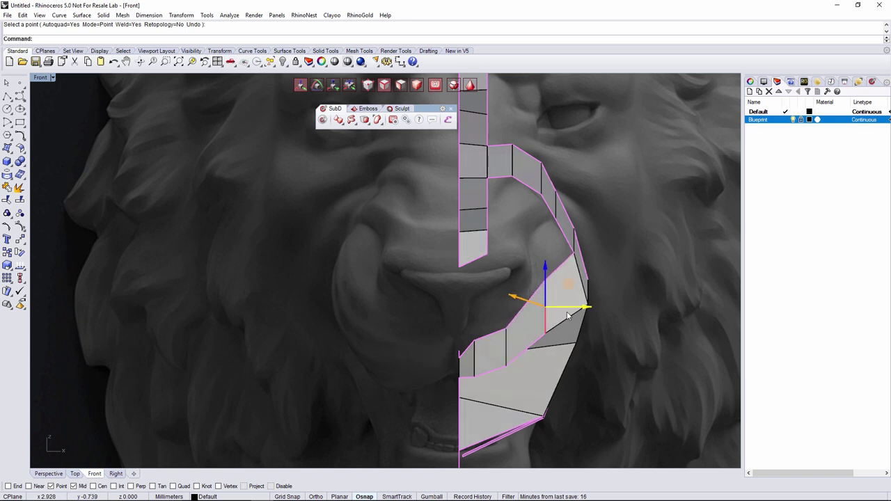
Move the upper lip's two foremost inner cross edges farther outward in the Perspective view to round the lip's curve around the muzzle
scroll(579, 329, "down", 2)
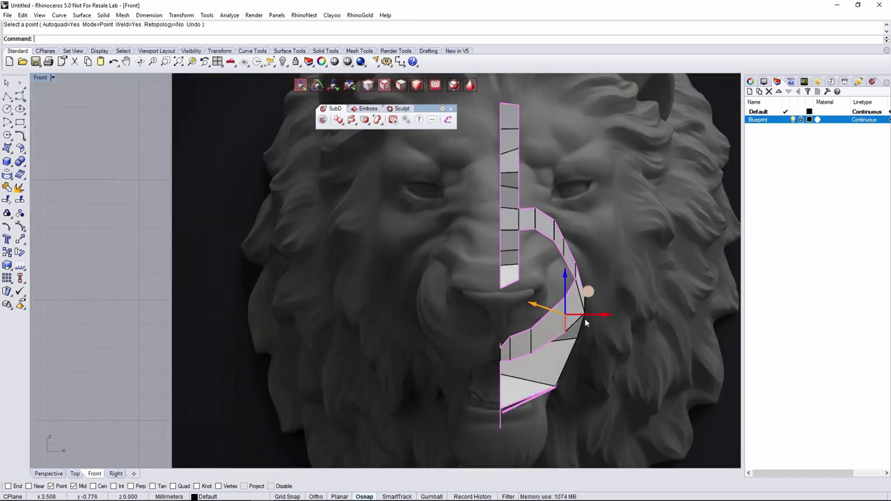
left_click(47, 473)
right_click_drag(376, 326, 328, 331)
right_click_drag(365, 376, 364, 276, "shift")
left_click(373, 279)
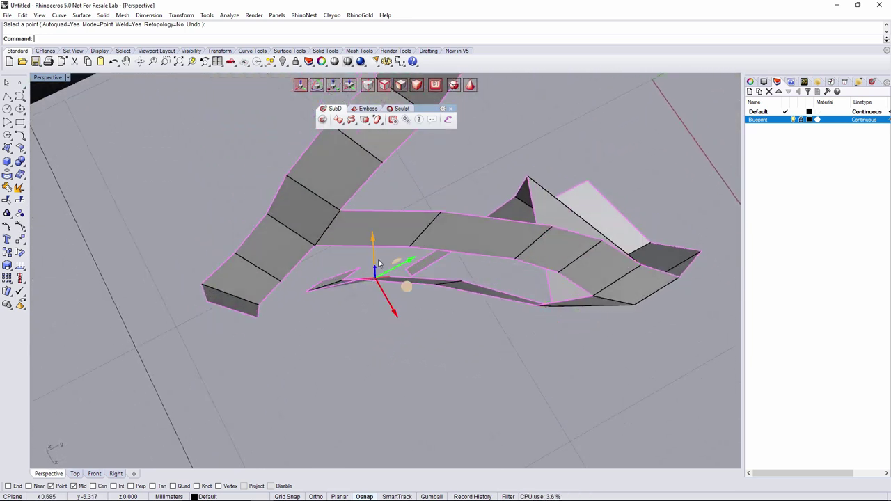
left_click_drag(407, 286, 391, 319)
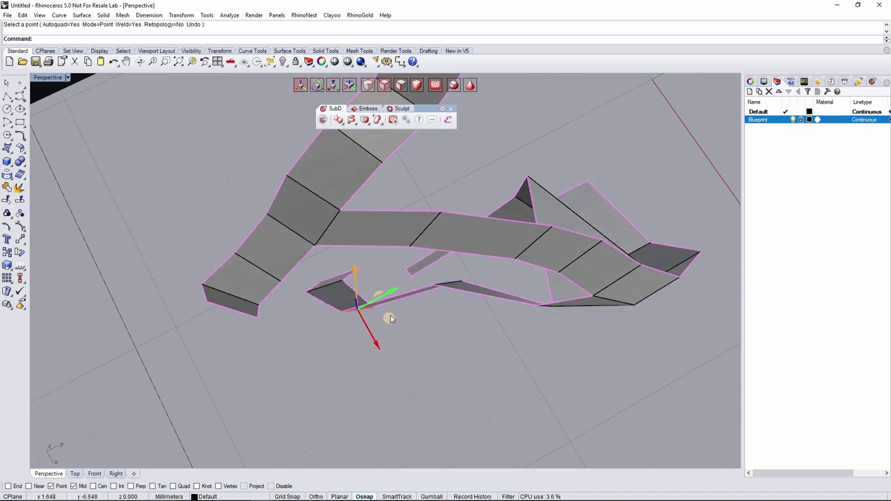
left_click(456, 285)
left_click_drag(477, 292, 480, 337)
right_click_drag(480, 337, 457, 221)
left_click(403, 182)
left_click_drag(414, 185, 422, 186)
mouse_move(421, 189)
right_mouse_down()
mouse_move(456, 204)
mouse_move(352, 264)
mouse_move(453, 251)
mouse_move(434, 235)
mouse_move(426, 240)
right_mouse_up()
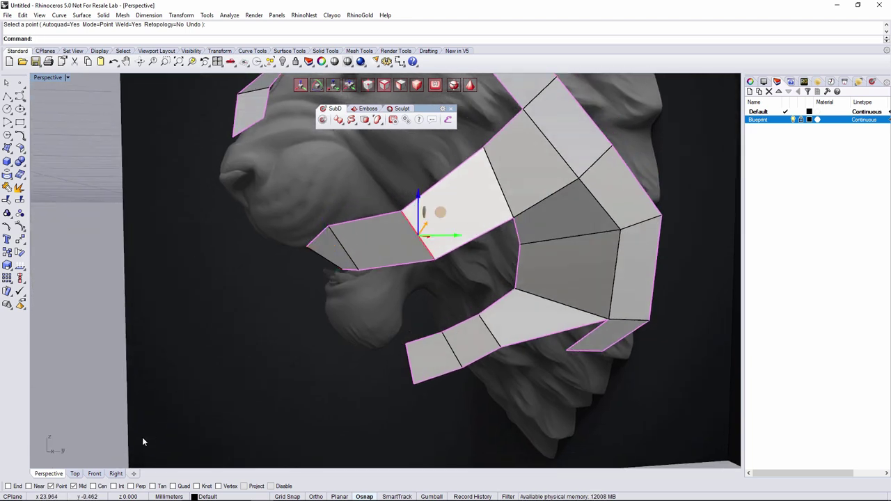
Set the Right view's display mode to Wireframe and switch the SubD editing to vertex selection
left_click(116, 473)
scroll(409, 270, "up", 2)
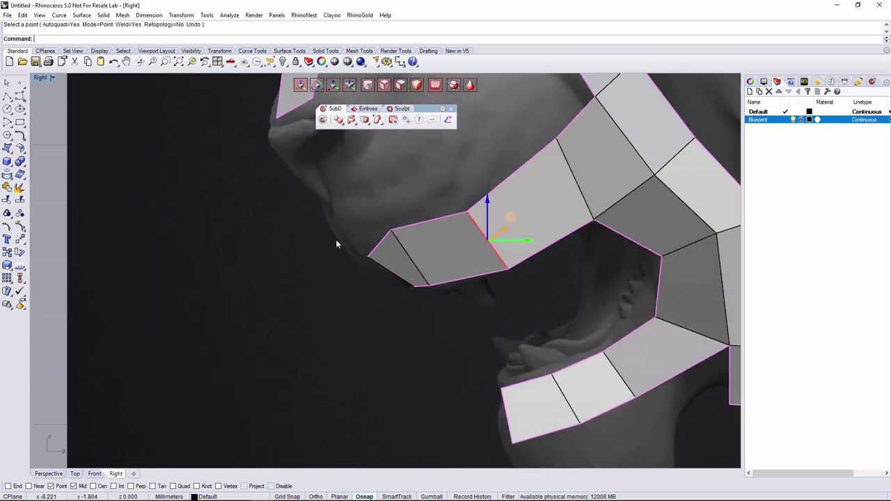
left_click(52, 77)
left_click(49, 102)
scroll(287, 234, "up", 3)
left_click(367, 86)
scroll(464, 229, "down", 8)
In the Right view, fit the upper lip's foremost vertices to the muzzle outline and move its upper centre-end vertex up and back
right_click_drag(483, 230, 413, 269)
left_click_drag(367, 281, 384, 265)
left_click_drag(423, 325, 431, 297)
left_click(395, 279)
left_click(397, 278)
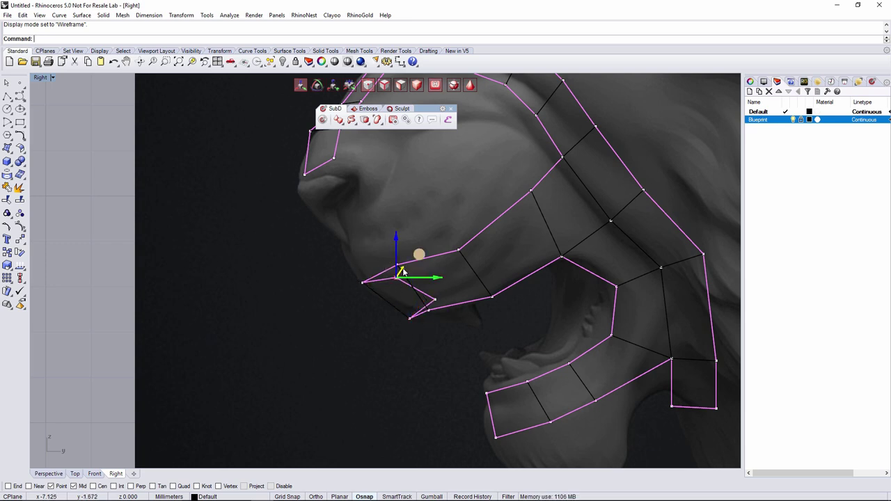
left_click_drag(420, 256, 426, 239)
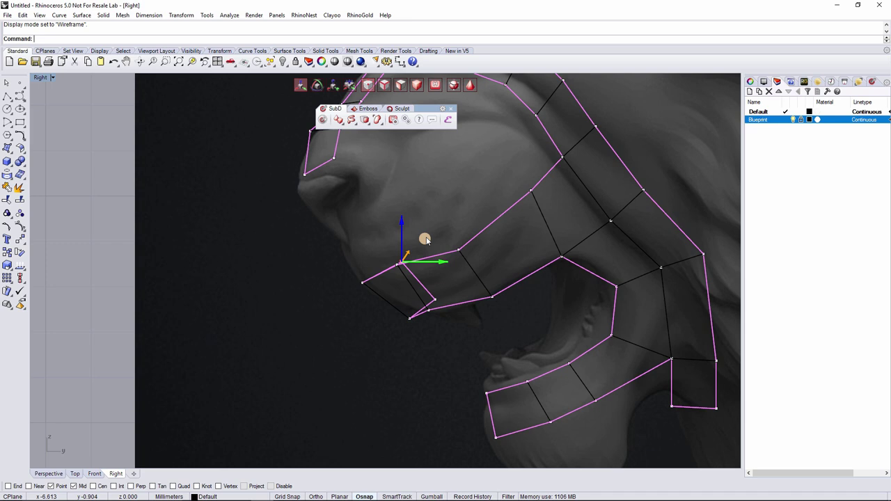
Move the upper lip's lower centre-end vertex and the neighbouring bottom vertex down and back along the lip line
left_click(442, 296)
left_click_drag(457, 278, 461, 293)
left_click(429, 311)
left_click(504, 299)
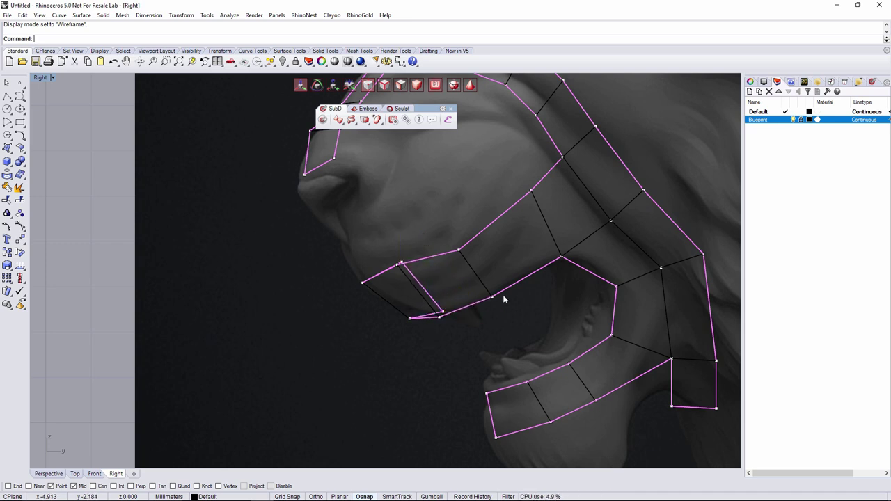
Adjust the vertices along the upper lip strip's top edge in the Right view to follow the muzzle contour
left_click(455, 250)
left_click(484, 218)
left_click(453, 251)
left_click_drag(485, 226, 482, 215)
right_click_drag(509, 224, 475, 267)
left_click_drag(480, 222, 509, 247)
left_click_drag(523, 213, 508, 222)
scroll(529, 361, "down", 3)
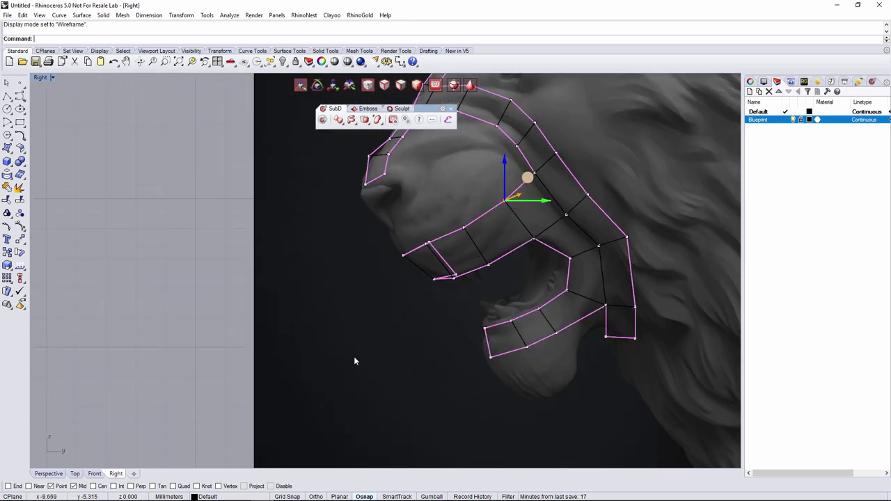
In the Perspective view, switch to edge selection and move the lower lip's cross edge near the mouth corner outward
left_click(48, 475)
right_click_drag(220, 398, 398, 334)
left_click(401, 86)
scroll(474, 343, "up", 4)
right_click_drag(473, 342, 448, 365)
left_click(449, 332)
scroll(453, 331, "down", 4)
left_click_drag(465, 317, 493, 326)
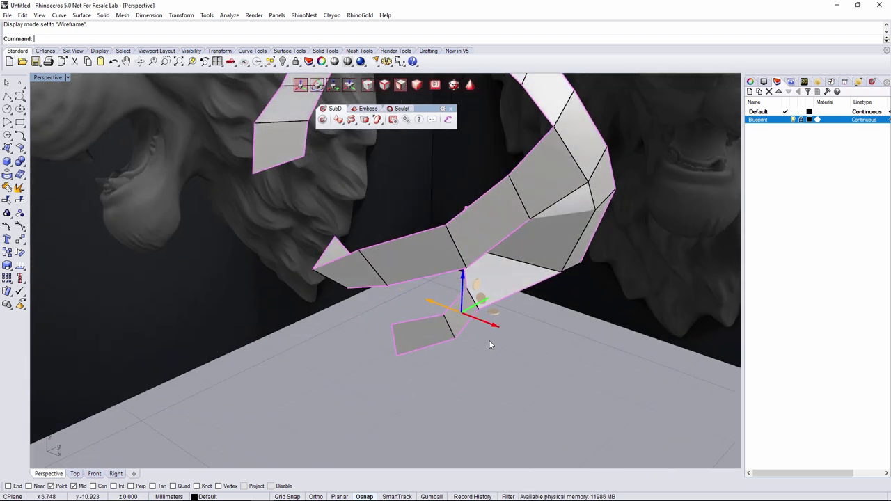
left_click(521, 337)
In the Front view, move the lower lip's next inner cross edge outward so the strip curves around the jaw
right_click_drag(522, 338, 413, 85)
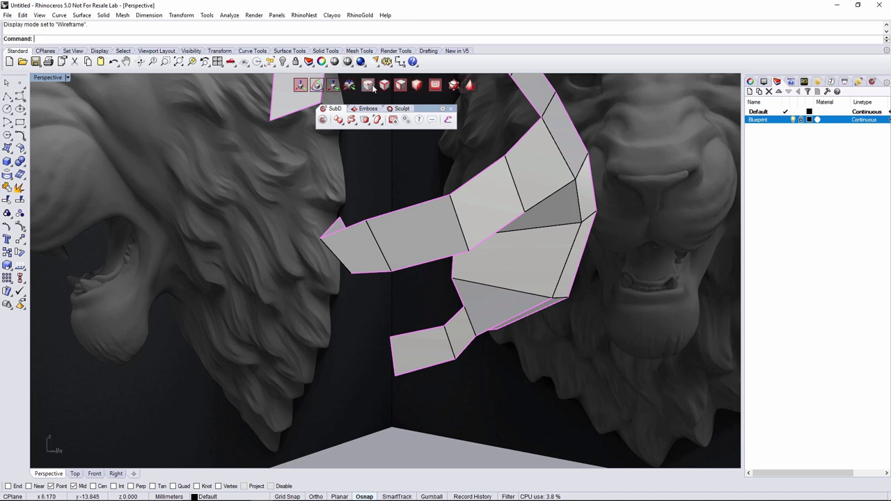
right_click_drag(455, 277, 669, 279)
left_click(452, 295)
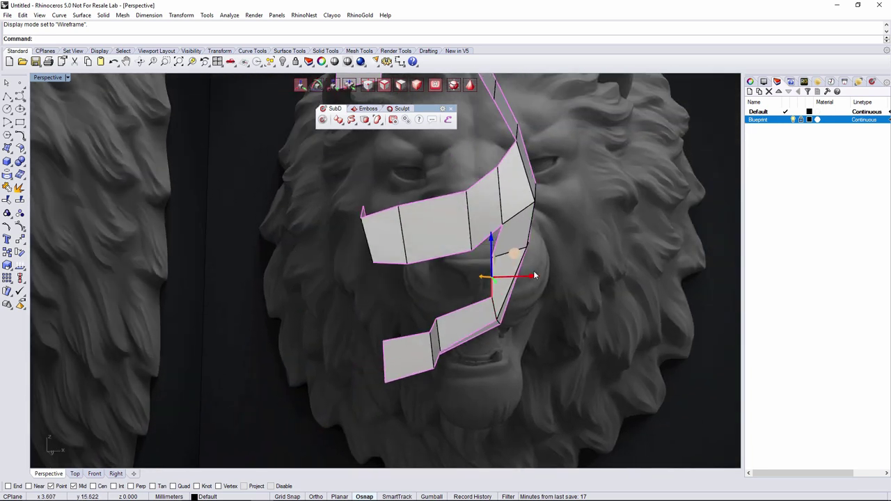
left_click(114, 474)
left_click(95, 474)
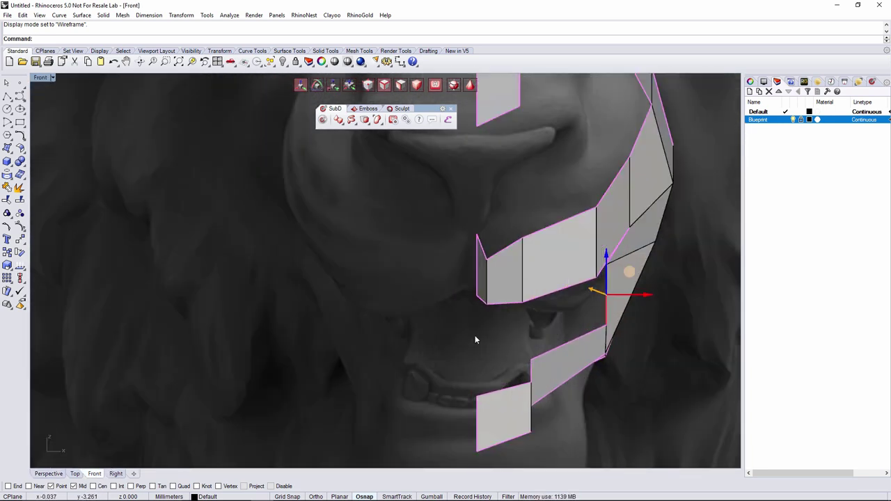
right_click_drag(475, 335, 469, 310)
left_click(487, 330)
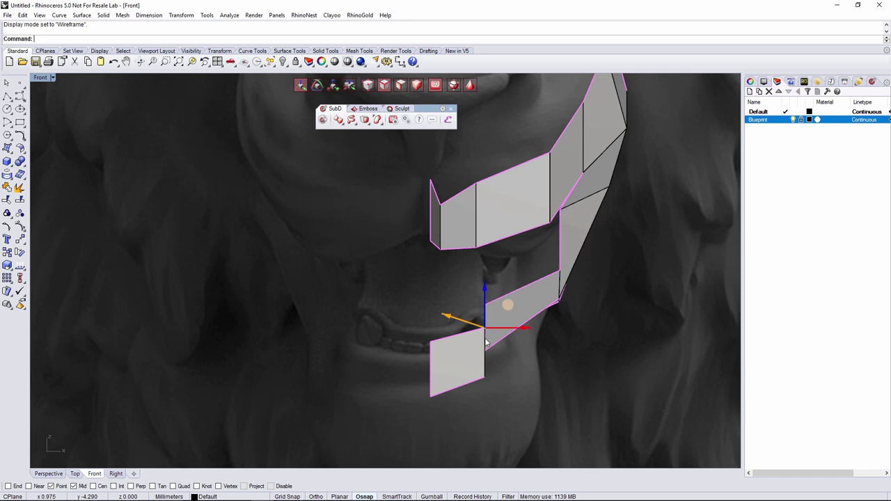
left_click_drag(511, 330, 547, 355)
scroll(546, 373, "down", 4)
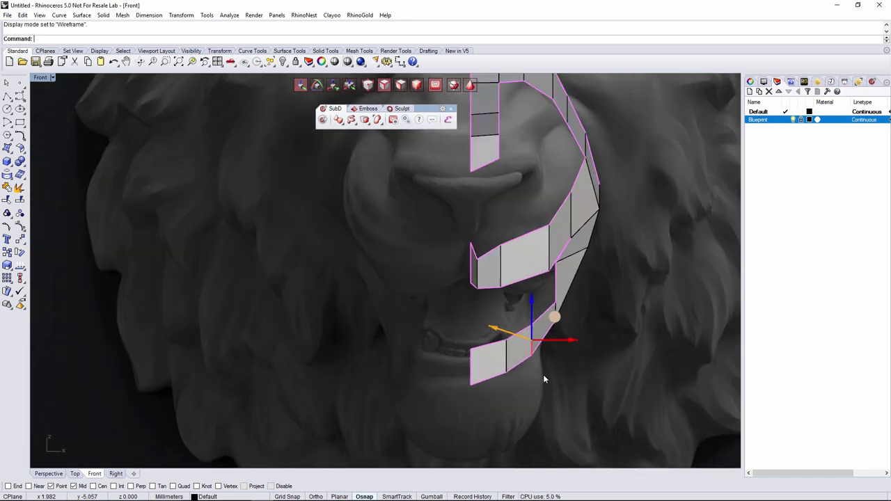
Nudge the lower lip's two middle cross edges farther outward in the Front view
scroll(493, 364, "up", 2)
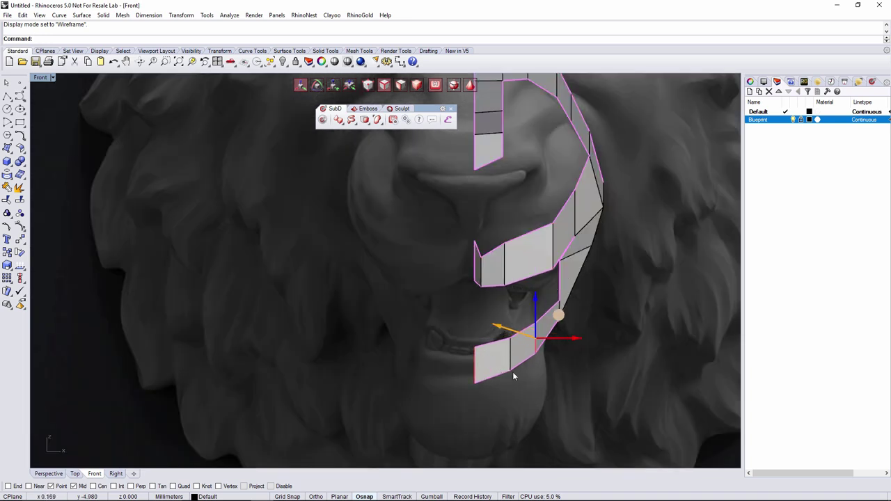
right_click_drag(530, 346, 508, 357)
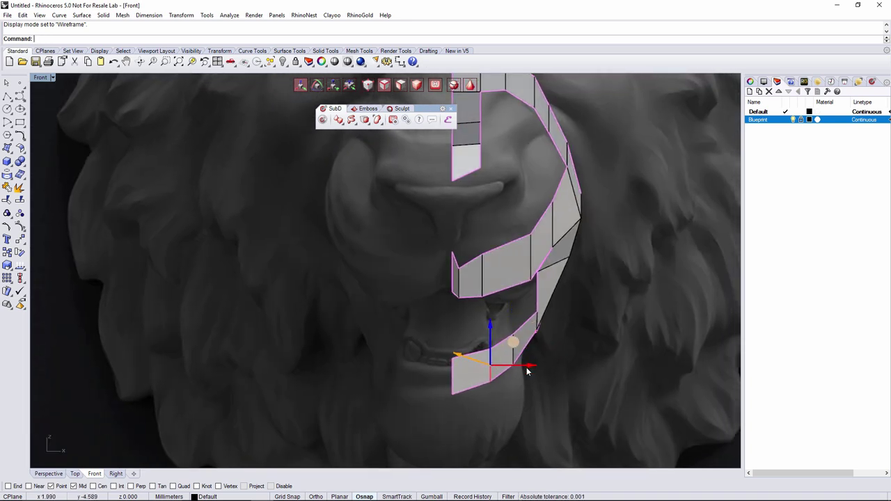
left_click_drag(539, 351, 546, 353)
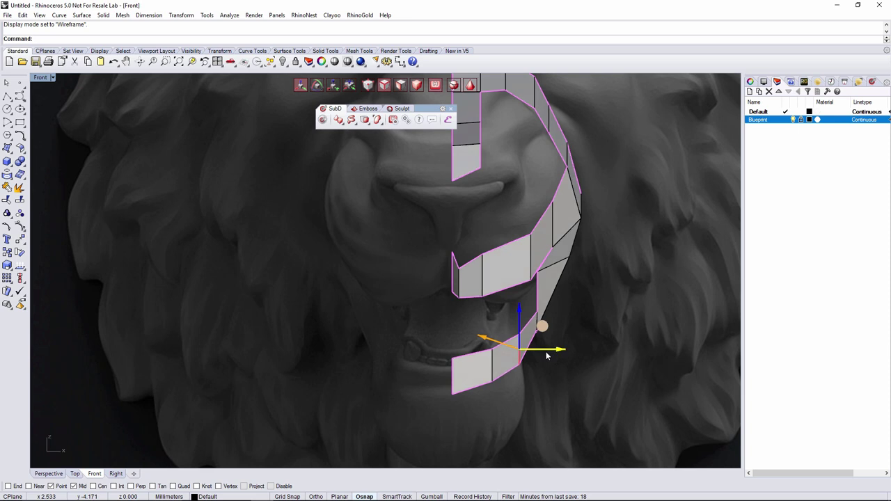
right_click_drag(521, 313, 502, 338)
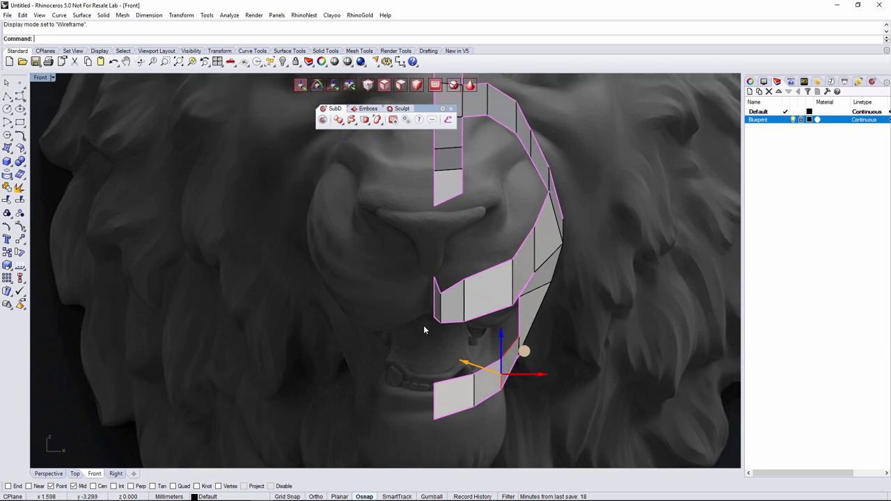
Raise the two vertices of the upper lip's top edge closest to the centre plane in the Front view
left_click(441, 296, "ctrl+shift")
left_click_drag(445, 277, 465, 264)
left_click(482, 252)
left_click(464, 279, "ctrl+shift")
left_click(492, 248)
scroll(494, 270, "down", 2)
Lower the lower lip's two middle cross edges to match the lip line in the Front view
right_click_drag(489, 342, 459, 353)
scroll(448, 373, "up", 6)
key("s")
left_click(453, 384, "ctrl+shift")
left_click(489, 359, "ctrl+shift")
left_click_drag(489, 333, 495, 341)
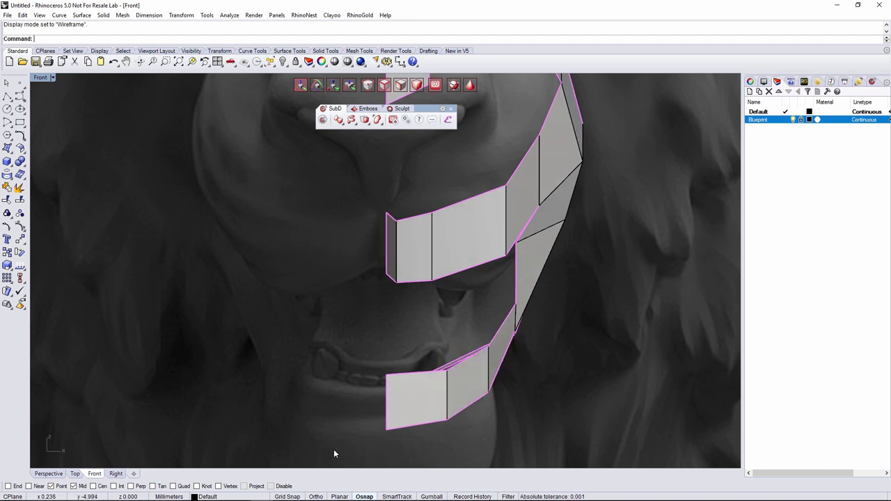
Switch to vertex selection and move the two inner vertices between the mouth corner and the lower lip inward in the Front view
left_click(57, 475)
right_click_drag(456, 388, 426, 347)
right_click_drag(525, 365, 524, 295, "shift")
scroll(523, 294, "up", 5)
left_click(409, 261)
left_click(116, 475)
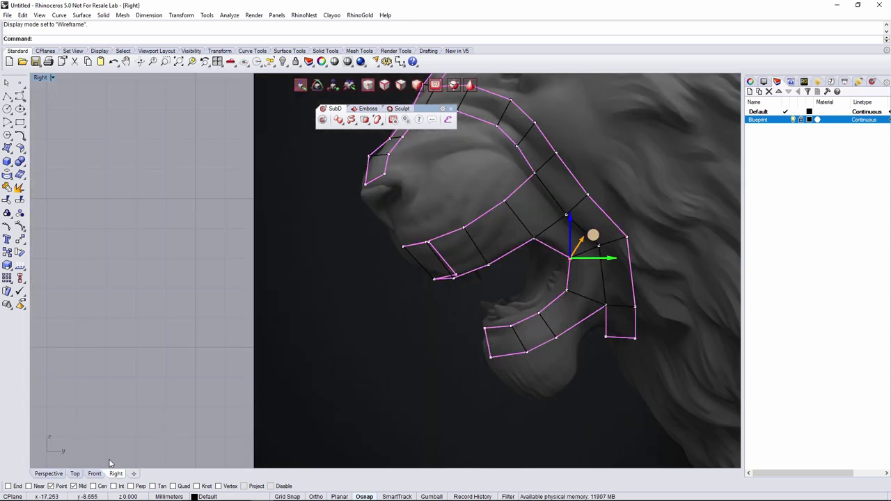
left_click(95, 472)
scroll(476, 298, "up", 2)
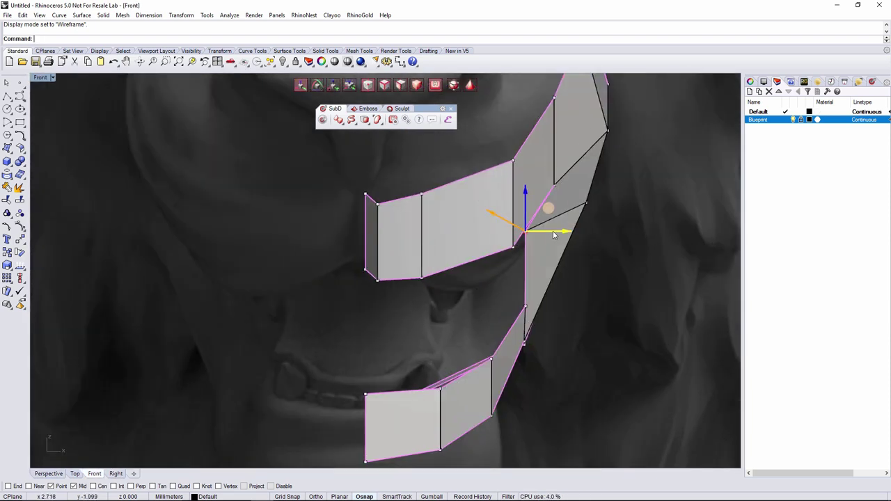
left_click(526, 310, "ctrl+shift")
left_click_drag(549, 310, 516, 310)
left_click(494, 361, "ctrl+shift")
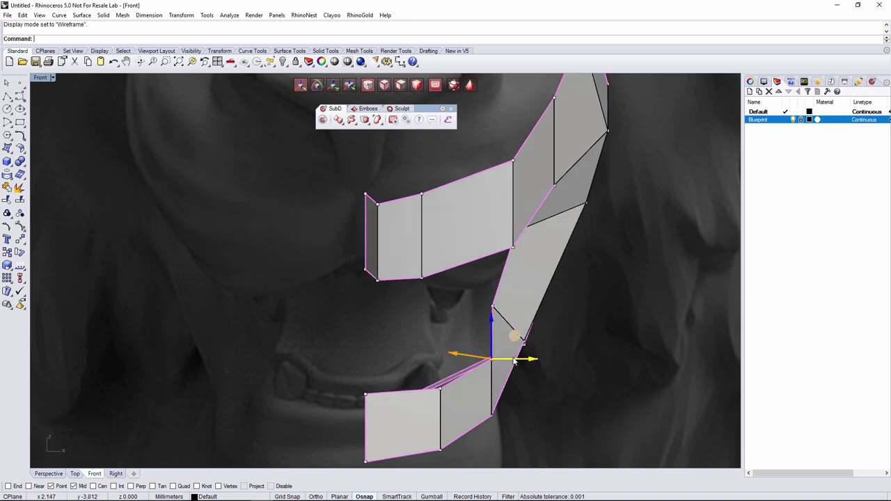
left_click_drag(514, 360, 507, 360)
Lower the upper lip's outermost cross edge and move the inner vertices at the mouth corner inward, checking them in the Right view
left_click(513, 235, "ctrl+shift")
left_click_drag(532, 205, 526, 226)
left_click(555, 185, "ctrl+shift")
left_click_drag(570, 185, 523, 177)
left_click(115, 473)
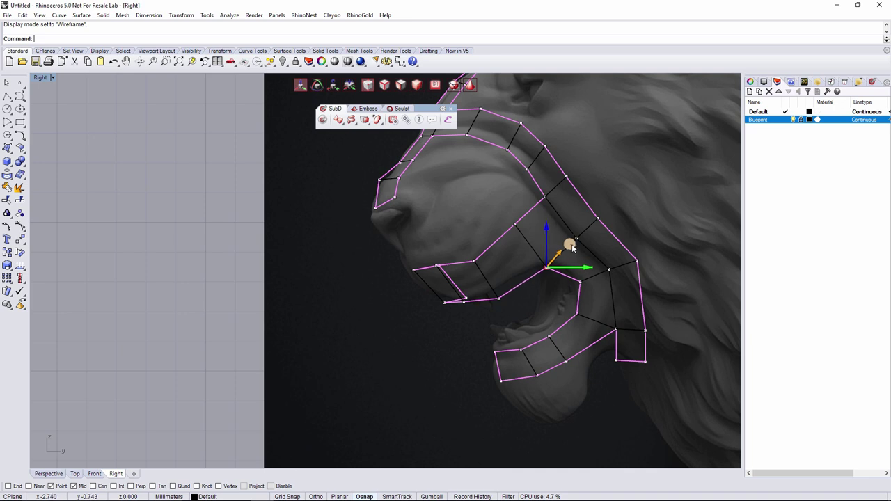
left_click(426, 367)
scroll(426, 367, "down", 5)
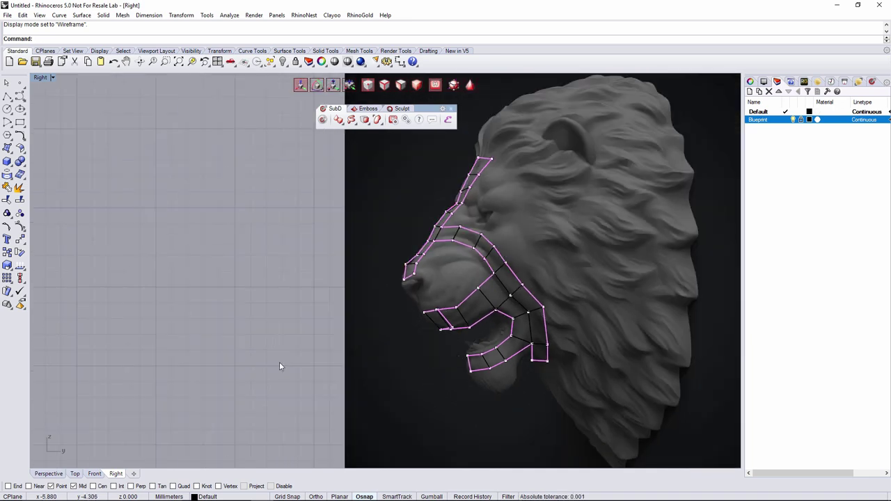
In the Front view, move the lower lip's outer bottom vertex slightly inward to follow the chin
left_click(49, 473)
right_click_drag(434, 338, 406, 309)
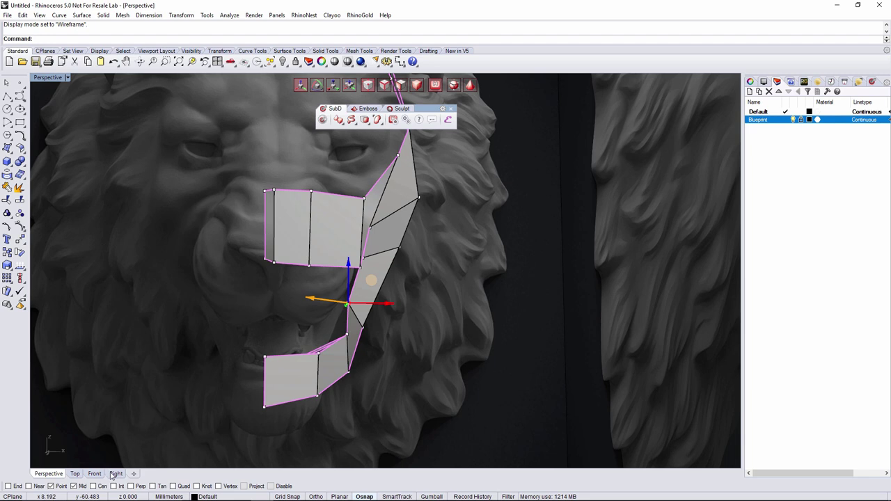
left_click(114, 474)
left_click(94, 475)
scroll(470, 362, "up", 3)
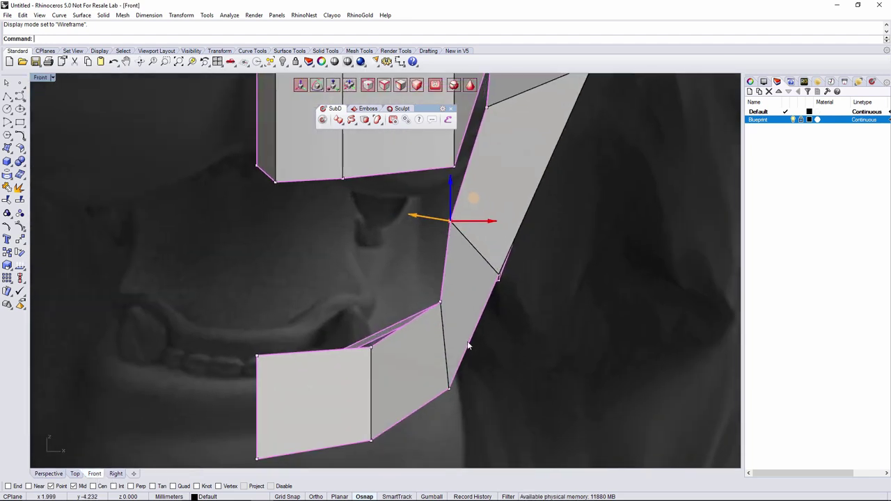
scroll(468, 343, "down", 6)
left_click(457, 365)
left_click_drag(474, 366, 468, 365)
Move two outer vertices of the mouth corner strip inward in the Front view to narrow the strip
left_click(493, 324)
left_click(493, 305)
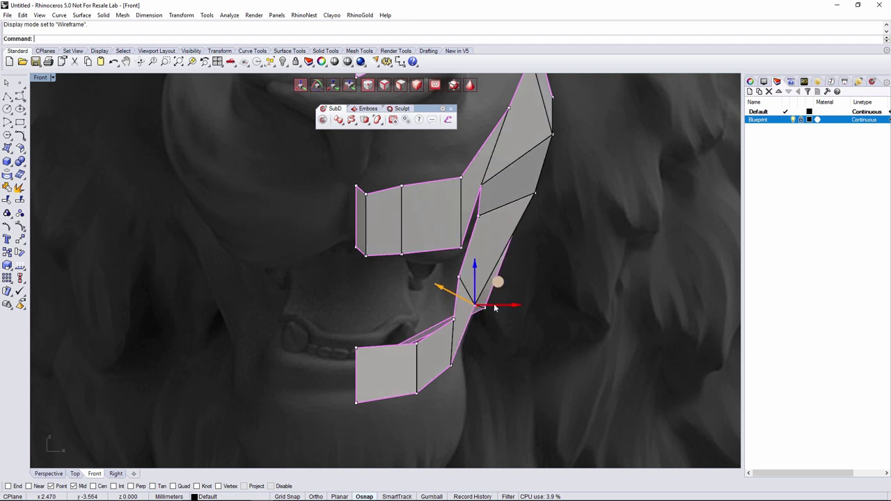
right_click_drag(530, 225, 496, 381)
left_click(501, 351)
left_click_drag(518, 351, 501, 351)
key("Escape")
Move the upper lip strip's top vertex beside the cheek junction inward in the Front view
left_click(477, 266)
left_click_drag(513, 266, 500, 265)
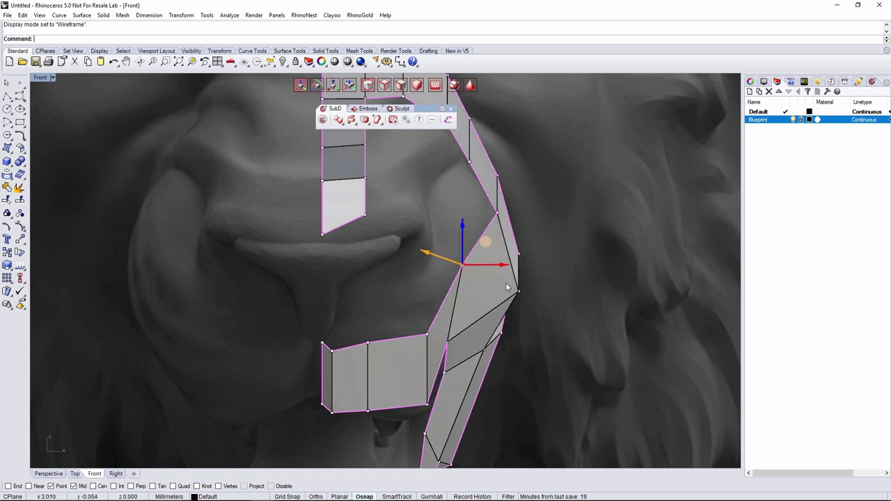
key("Escape")
Examine the nose, cheek and lip strips against the blueprints in the Front view and from several angles in the Perspective view
scroll(373, 348, "down", 6)
left_click(401, 340)
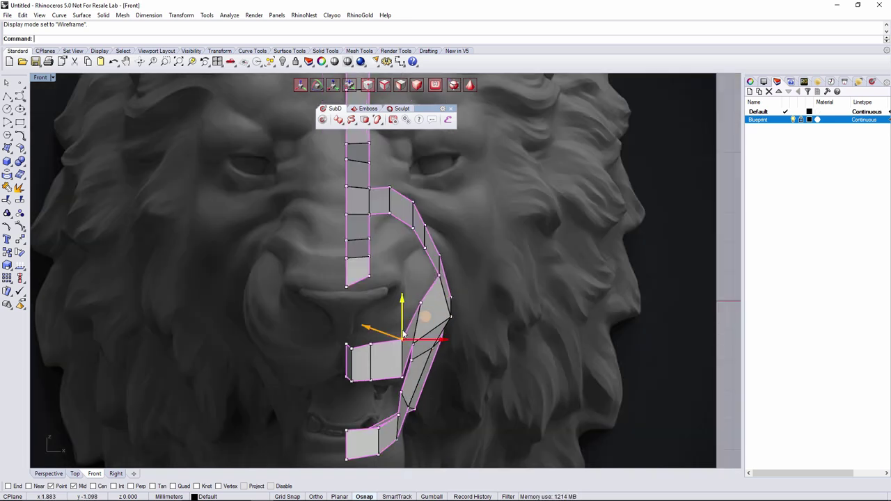
key("Escape")
scroll(562, 342, "down", 2)
left_click(49, 474)
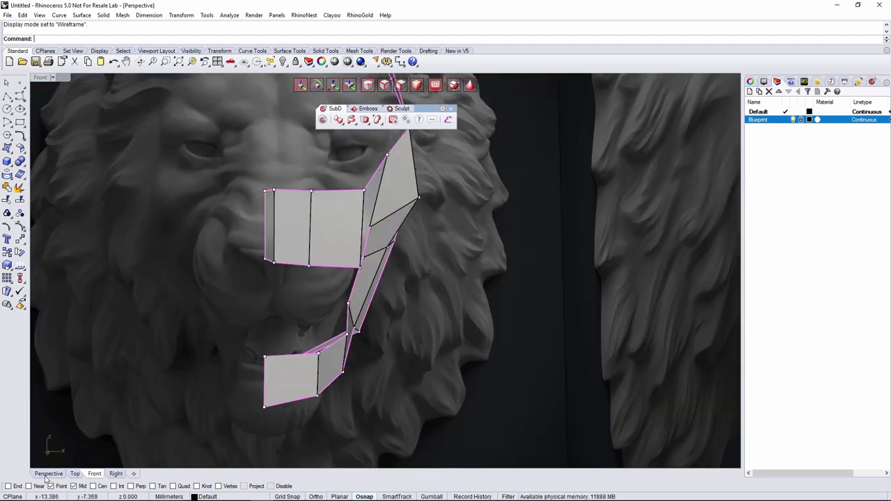
right_click_drag(362, 319, 449, 329)
right_click_drag(409, 279, 353, 212)
right_click_drag(349, 289, 374, 276)
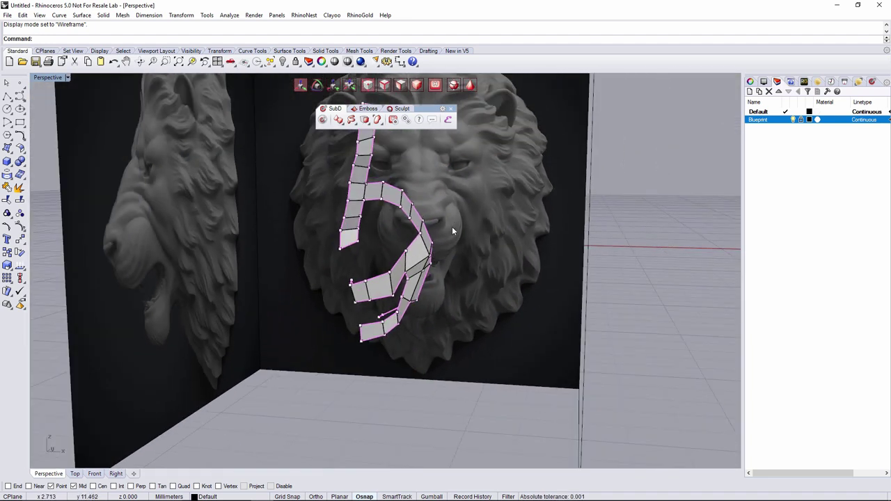
right_click_drag(400, 329, 433, 279)
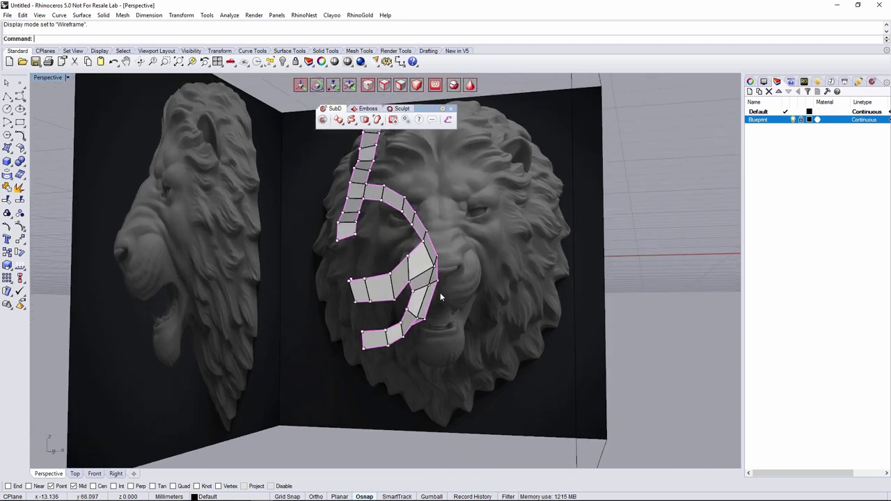
right_click_drag(384, 255, 252, 325)
In the Front view, lower the outer vertex at the nose strip's end to level its bottom edge
left_click(95, 475)
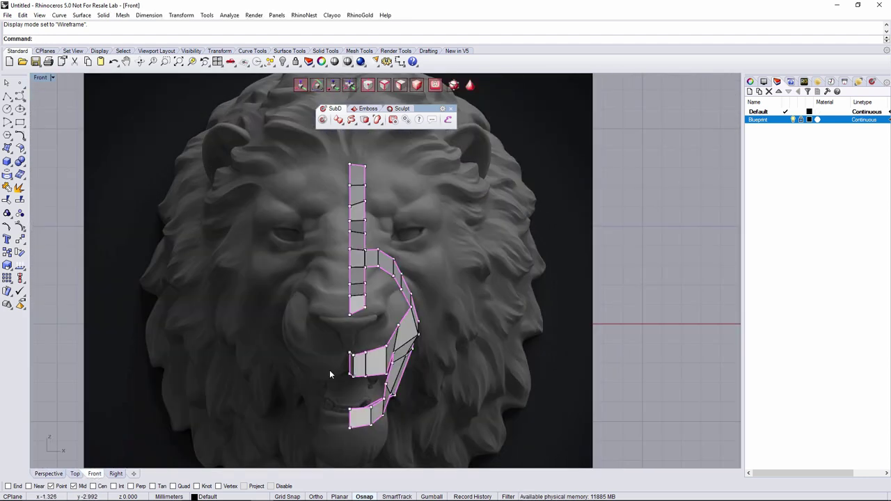
scroll(329, 370, "up", 10)
left_click(430, 197)
right_click_drag(434, 198, 429, 231)
left_click_drag(427, 208, 427, 227)
scroll(427, 265, "down", 2)
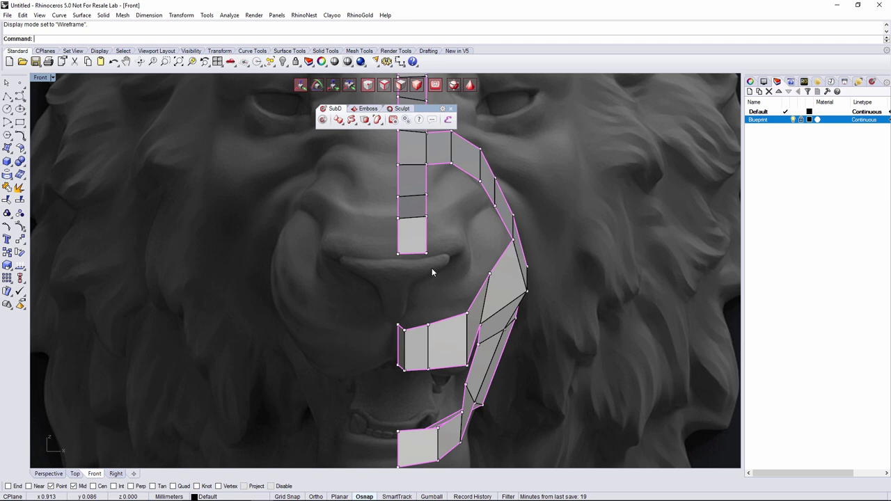
With edge selection, extrude the nose strip's bottom edge downward twice and extrude the upper new face's outer edge sideways below the nostril
left_click(385, 85)
left_click(410, 255)
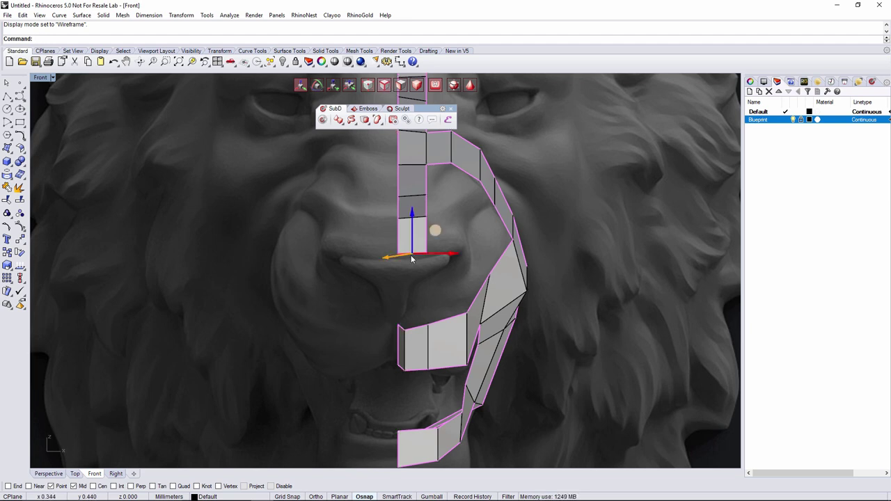
left_click_drag(411, 243, 411, 245)
right_click_drag(421, 273, 417, 262)
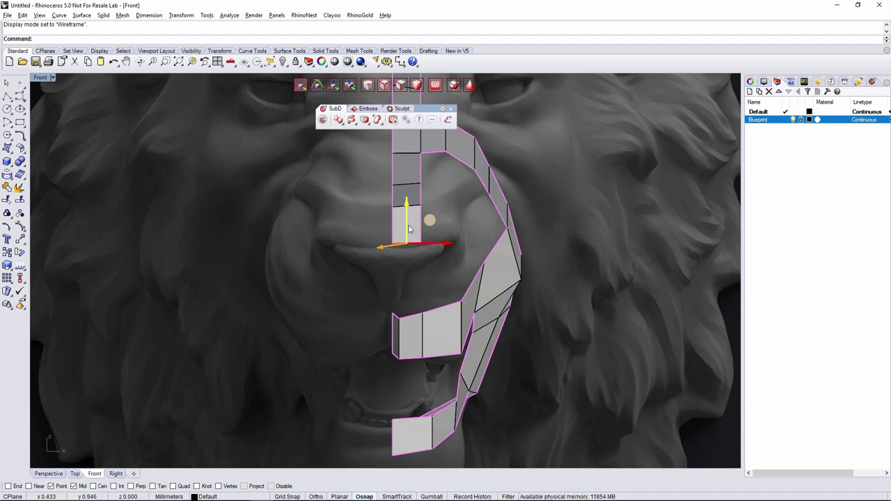
left_click_drag(408, 229, 408, 257)
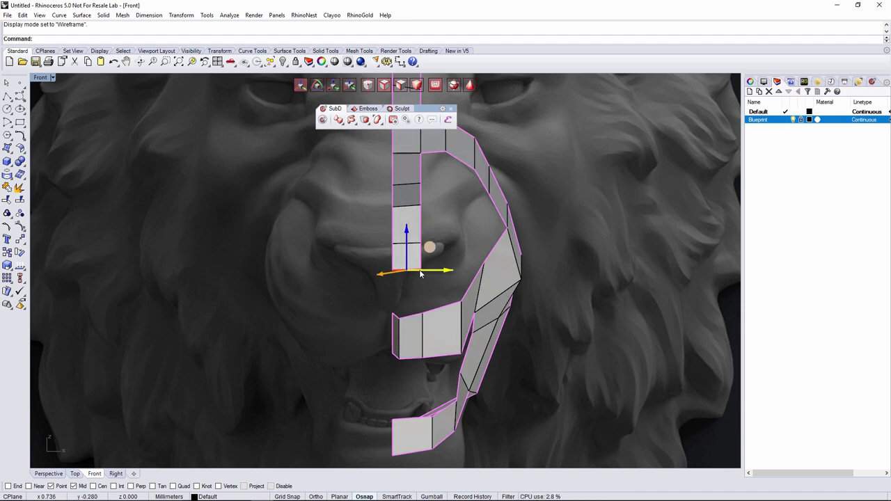
left_click_drag(408, 260, 402, 292)
left_click(444, 257)
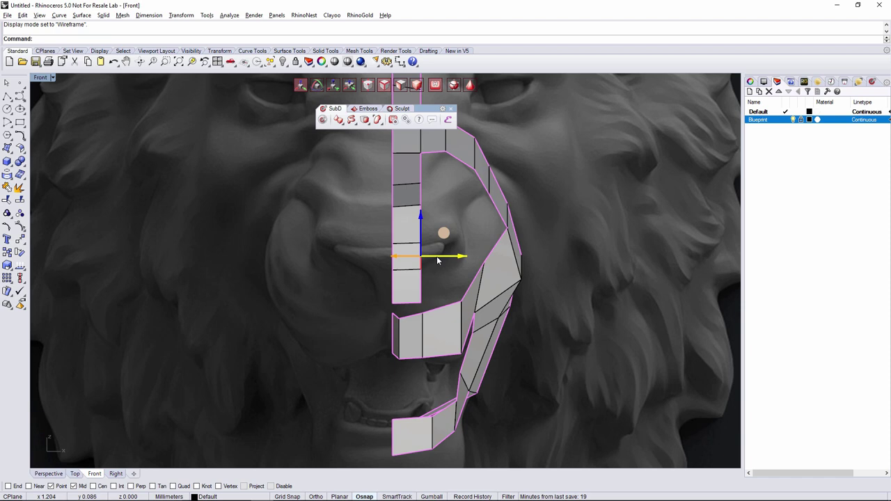
left_click_drag(438, 260, 467, 257)
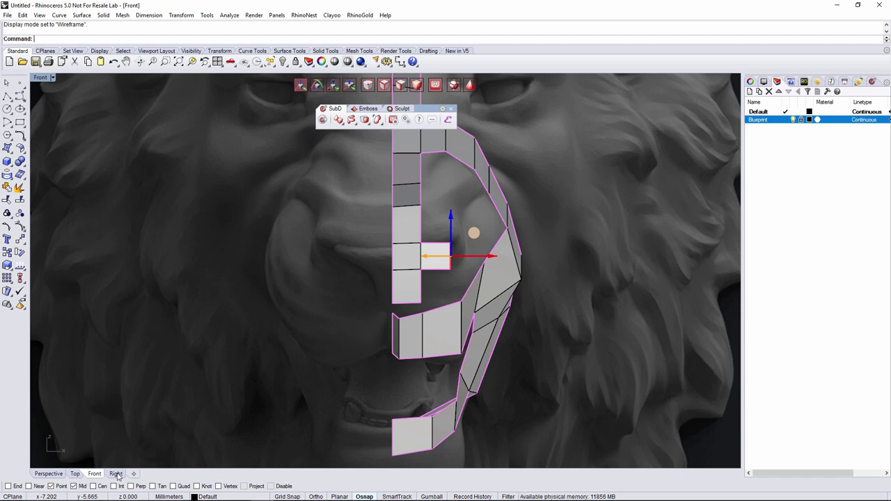
In the Right view, move the outer edge of the small face beside the nose back toward the nostril
left_click(116, 474)
scroll(408, 320, "up", 5)
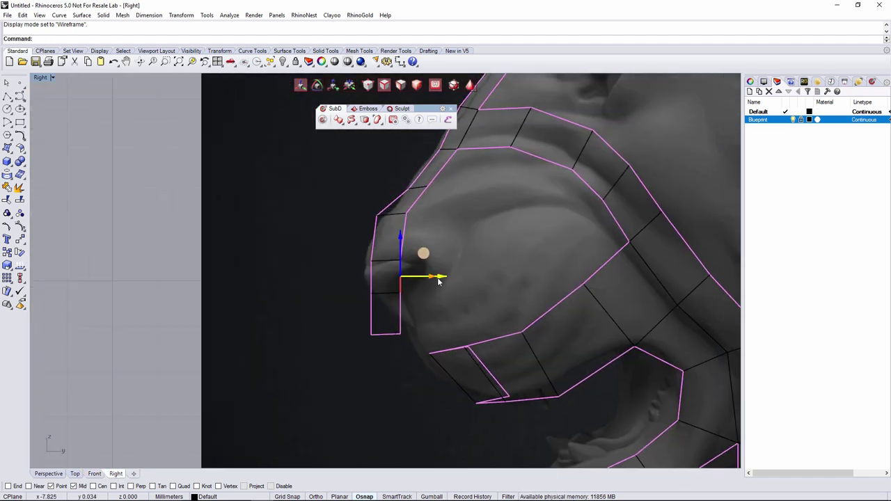
left_click_drag(443, 278, 461, 277)
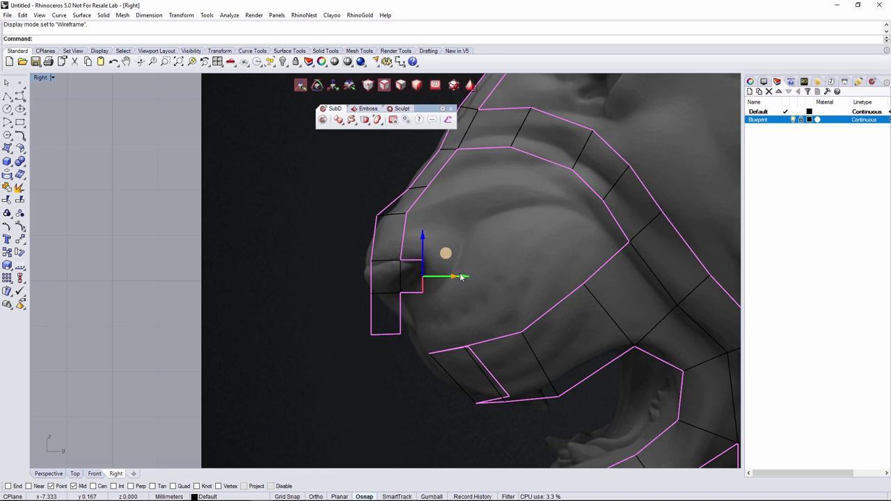
Move the nose strip's bottom edge back and up and tilt it to follow the muzzle profile in the Right view
left_click(389, 334)
left_click_drag(411, 312, 437, 308)
left_click_drag(381, 326, 436, 253)
left_click(477, 313)
left_click(426, 330)
left_click(458, 281)
With vertex selection, fit the vertices below the nose tip and the side face's lower corner to the nostril outline in the Right view
scroll(426, 280, "up", 6)
left_click_drag(416, 215, 440, 261)
left_click_drag(445, 220, 338, 227)
left_click_drag(294, 298, 333, 315)
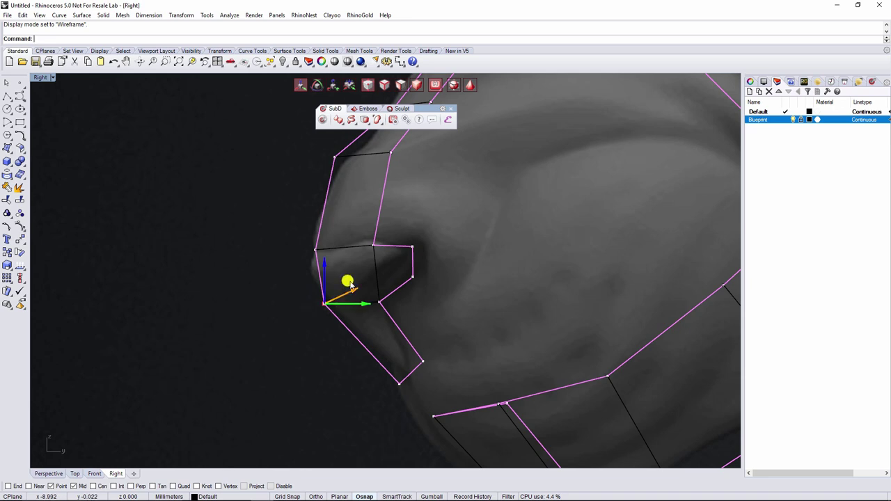
left_click_drag(348, 280, 344, 275)
left_click_drag(416, 307, 384, 307)
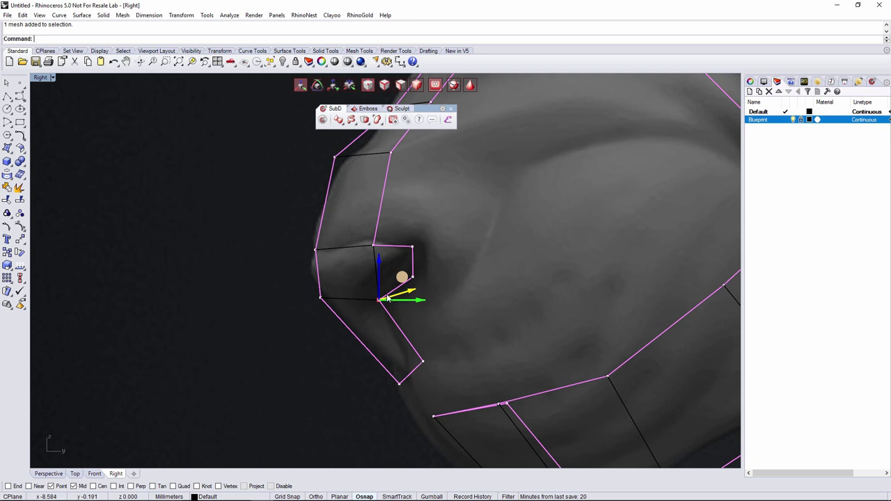
scroll(374, 307, "down", 3)
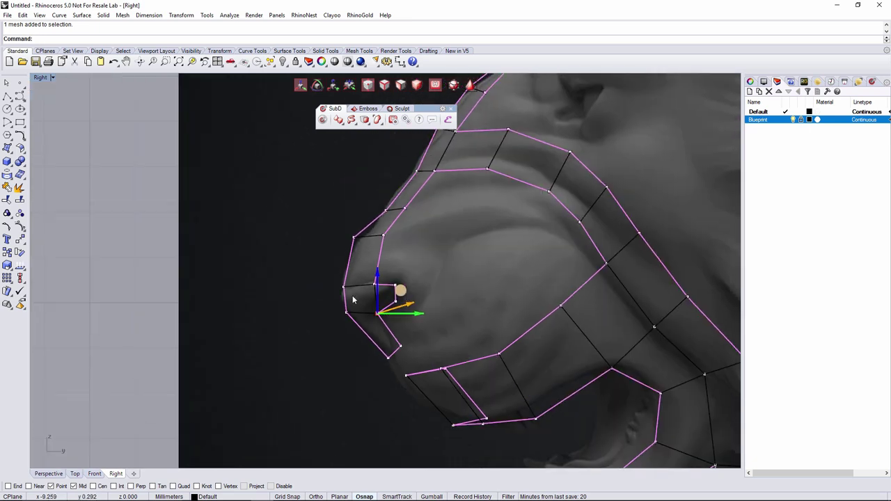
scroll(380, 279, "down", 2)
left_click(301, 364)
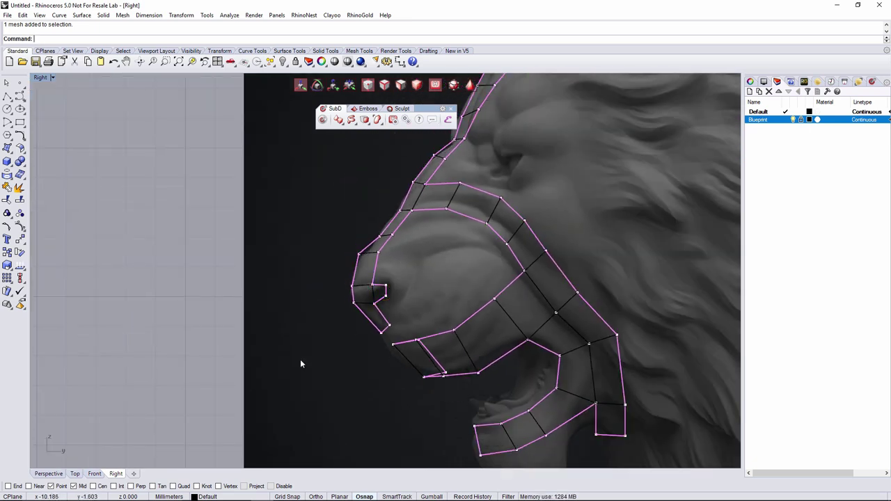
In the Front view, shift both outer vertices of the face below the nostril slightly inward and up
left_click(94, 474)
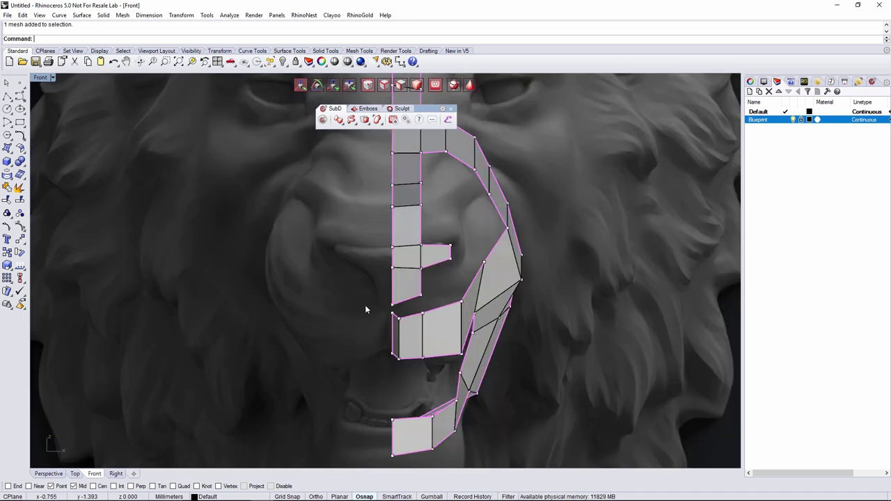
left_click(449, 244)
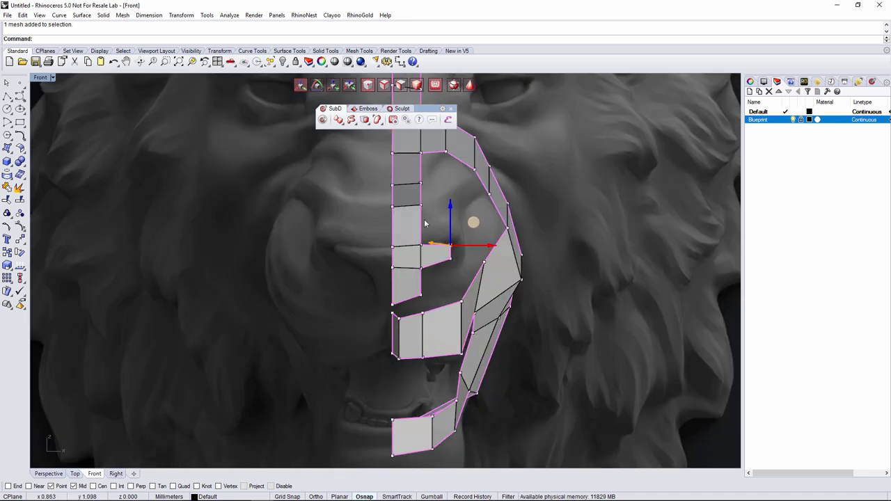
left_click_drag(441, 228, 462, 277)
left_click_drag(474, 227, 471, 225)
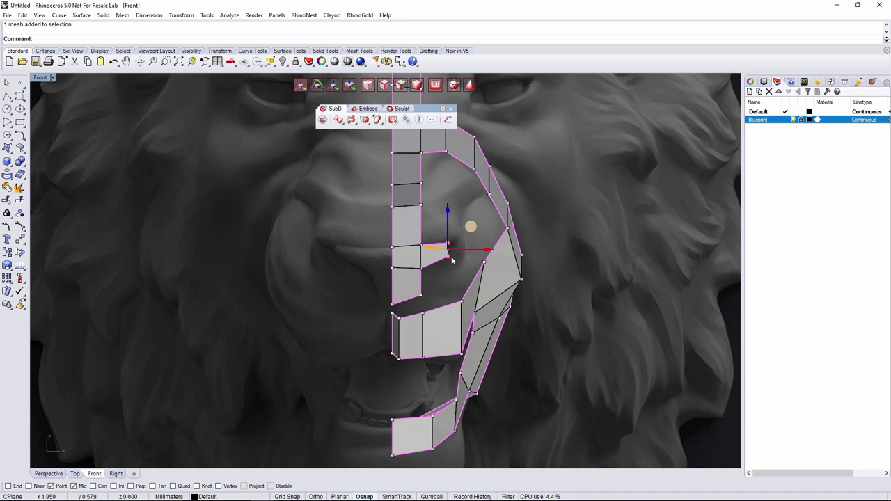
Move the outer vertex at the nose strip's bottom end slightly inward in the Front view to narrow the strip
left_click(433, 286)
left_click(421, 296)
left_click_drag(429, 294, 425, 293)
left_click(429, 275)
left_click_drag(441, 256, 439, 256)
left_click(451, 234)
scroll(451, 232, "down", 4)
right_click_drag(482, 248, 460, 279)
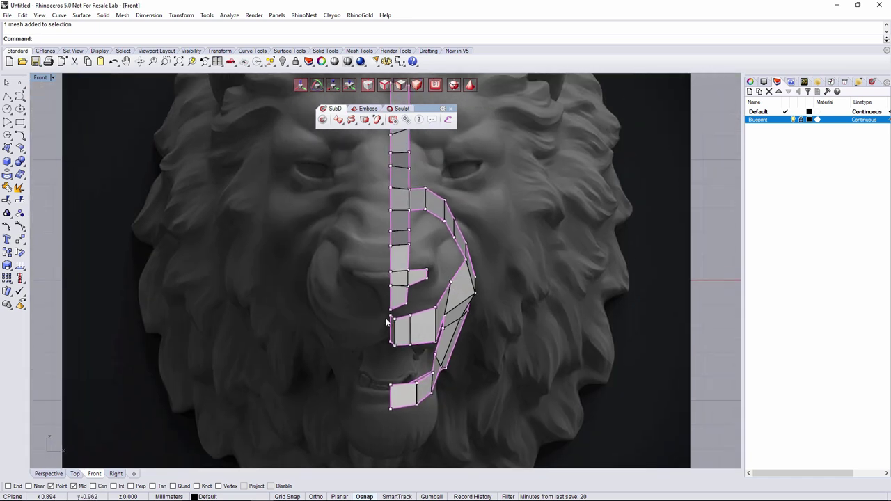
Examine the nose, cheek and lip strips from several angles in the Perspective view
left_click(48, 473)
right_click_drag(317, 324, 384, 342)
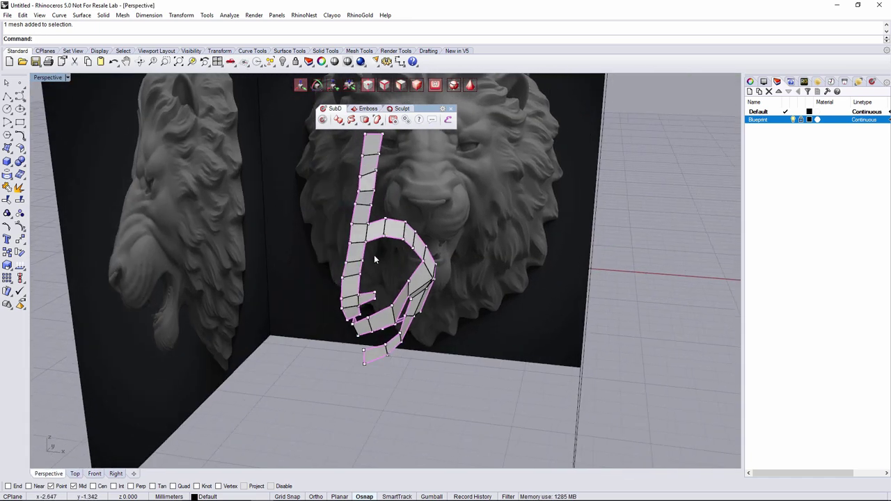
scroll(411, 293, "up", 5)
left_click(426, 285)
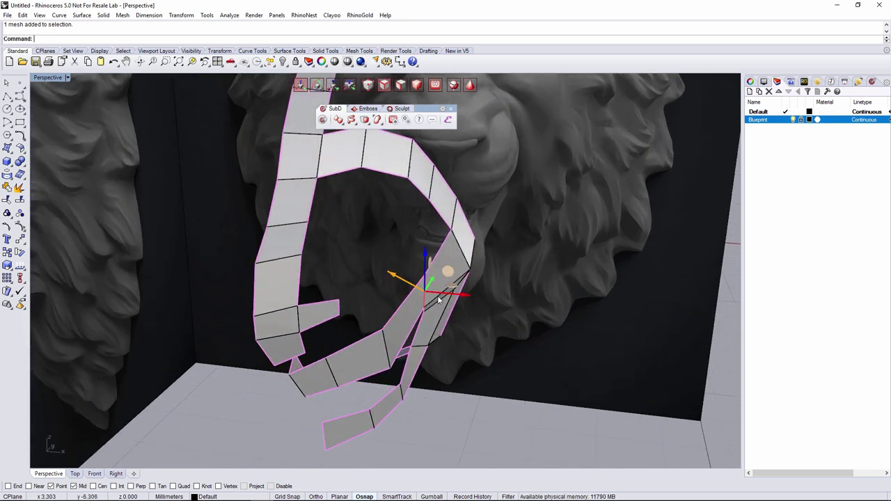
right_click_drag(439, 299, 411, 340)
left_click_drag(391, 326, 334, 357)
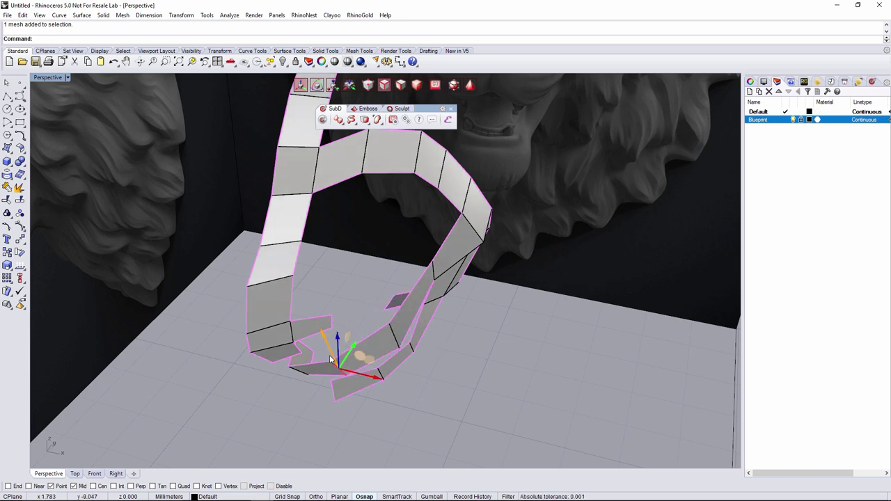
right_click_drag(344, 372, 399, 305)
key("Tab")
key("Tab")
left_click(533, 192)
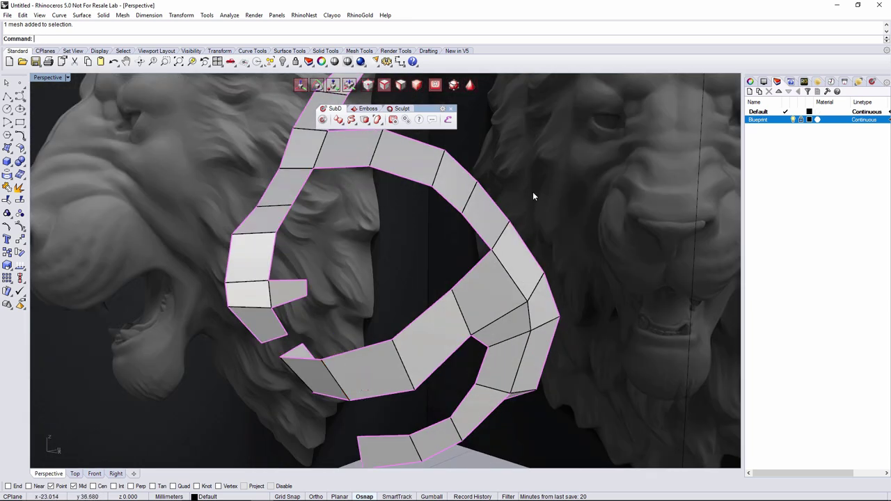
right_click_drag(517, 202, 527, 235, "shift")
scroll(523, 244, "down", 6)
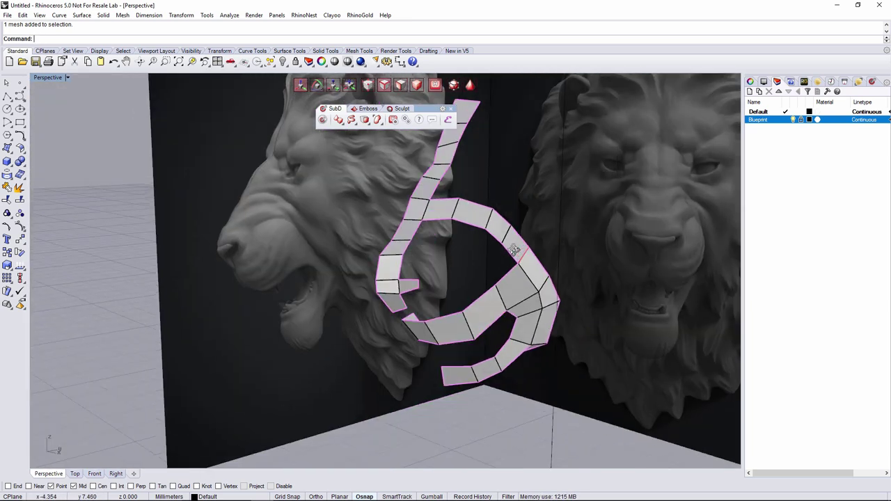
Save the model as lionhead in the Lion Head folder inside Files on the Desktop
left_click(9, 14)
left_click(27, 70)
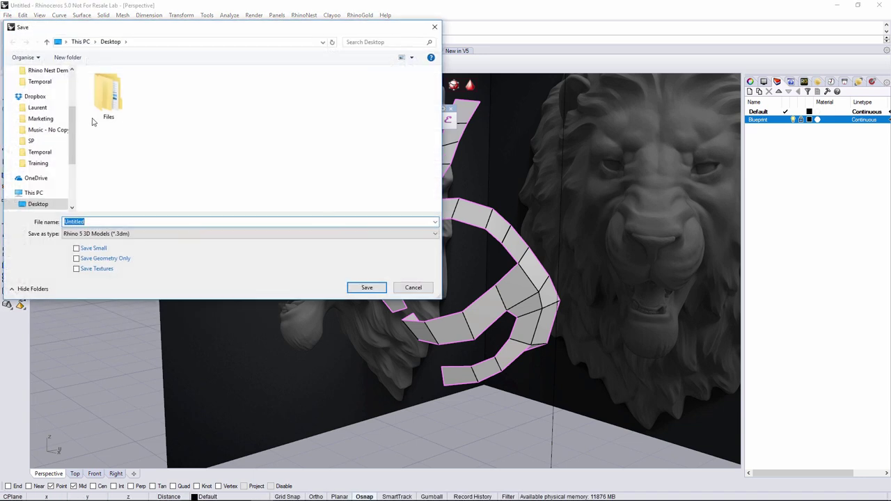
double_click(112, 94)
double_click(110, 84)
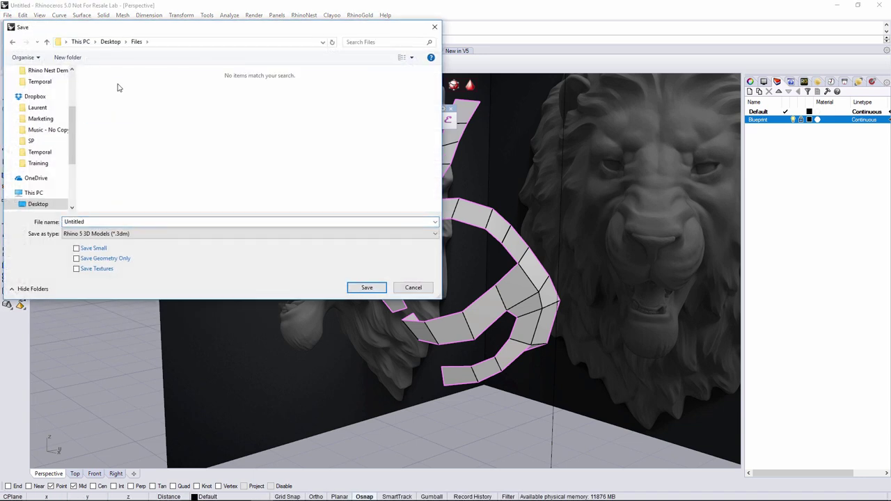
left_click(99, 223)
type("lio")
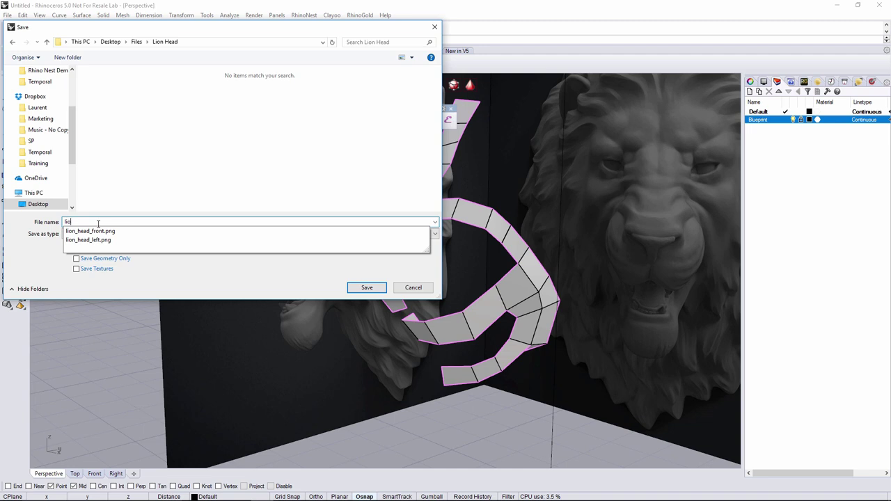
type("n?head")
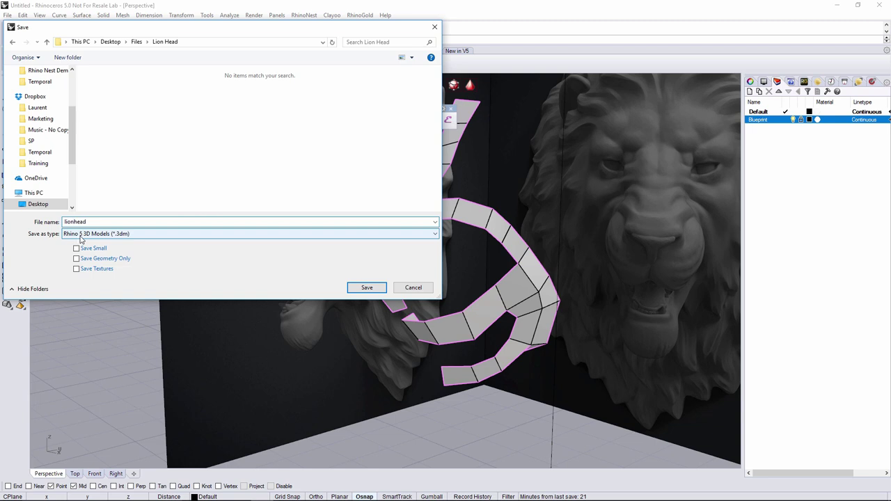
left_click(358, 285)
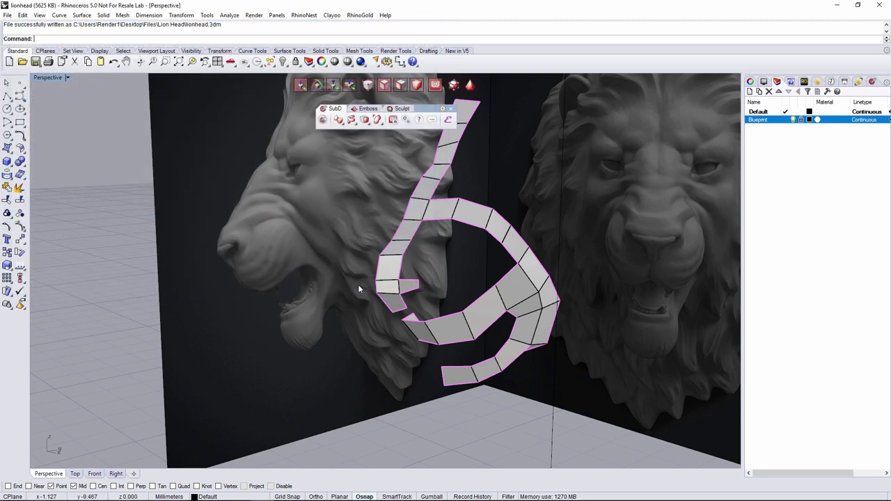
In the Perspective view, move one cross edge of the upper cheek strip outward and the neighbouring one nearer the nose inward
right_click_drag(405, 287, 450, 315)
scroll(461, 316, "up", 4)
right_click_drag(429, 238, 495, 265)
right_click_drag(413, 232, 447, 220)
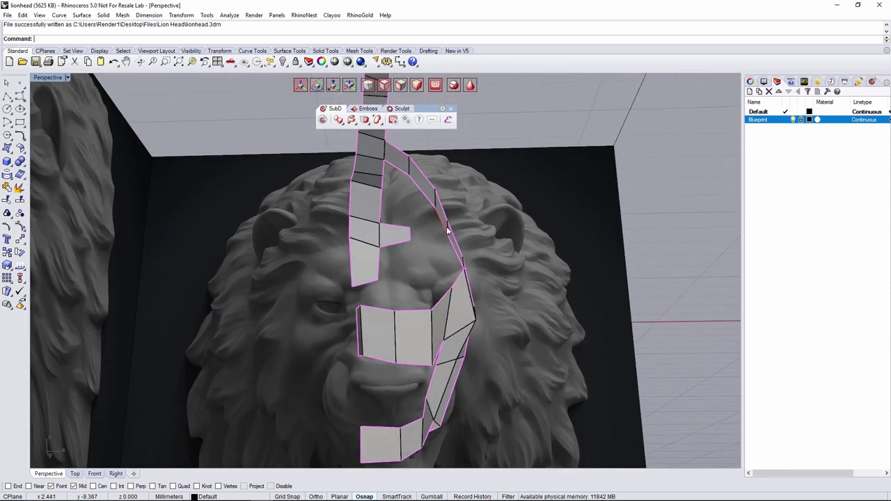
left_click(448, 232)
scroll(449, 229, "up", 3)
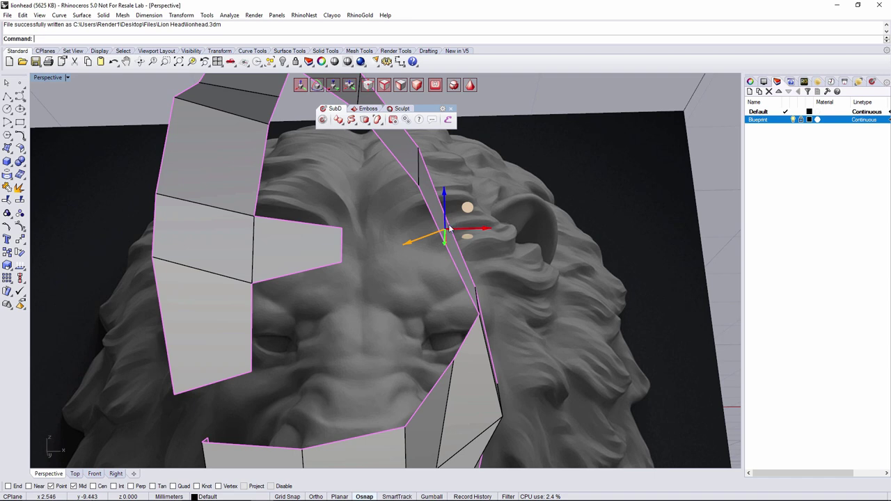
scroll(418, 174, "down", 4)
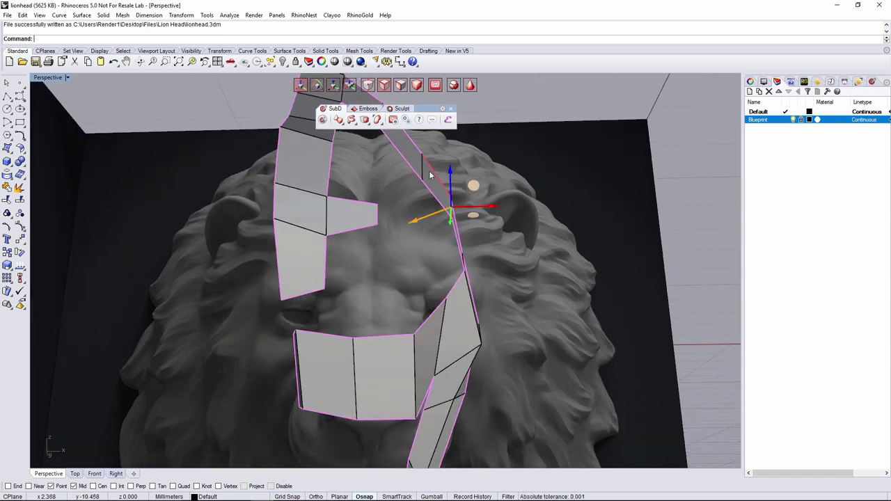
left_click(404, 220)
left_click_drag(388, 229, 377, 236)
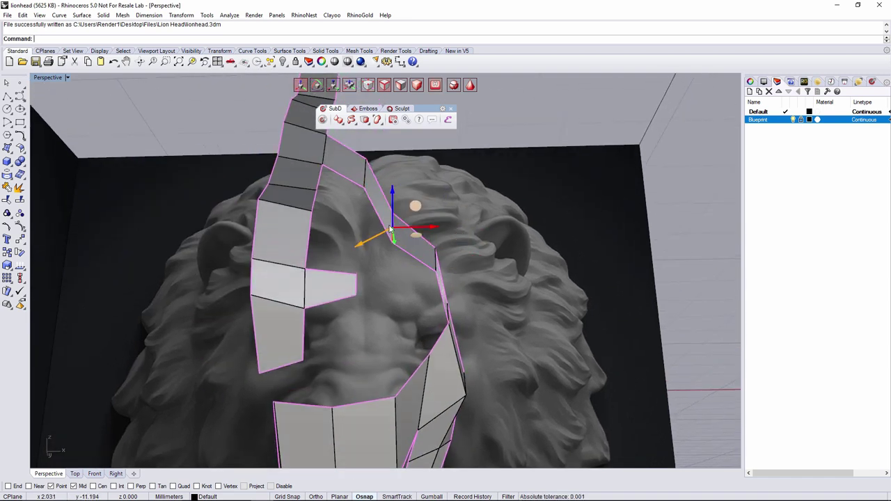
scroll(469, 188, "down", 4)
right_click_drag(469, 188, 256, 346)
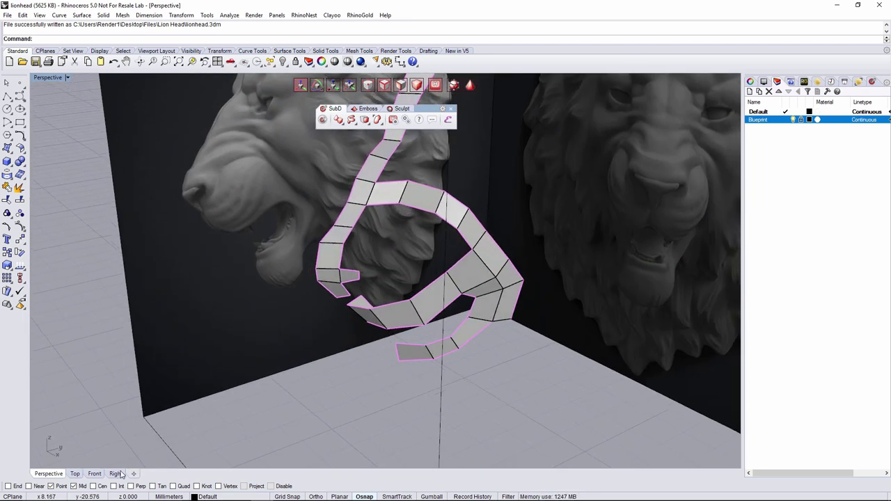
right_click_drag(317, 249, 136, 452)
Extrude the nose strip's side edges outward below and above the cheek junction, adding a second column of faces in the Front view
left_click(367, 262)
left_click(94, 473)
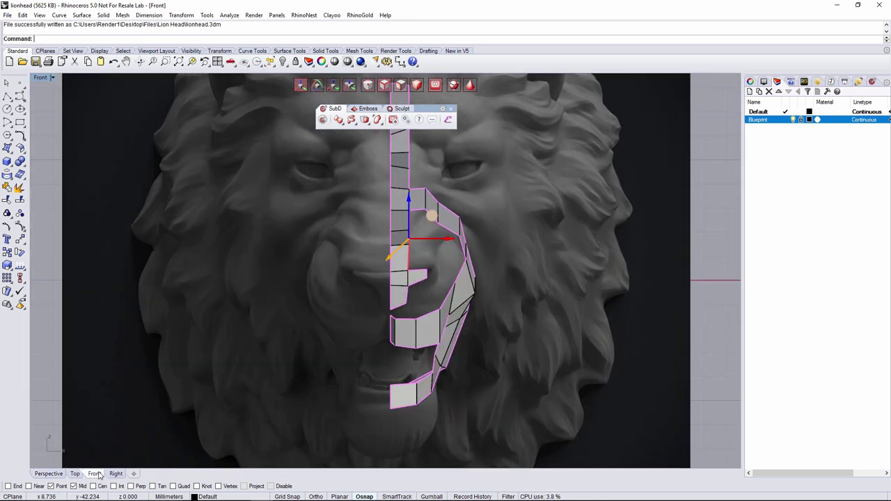
scroll(435, 244, "up", 5)
left_click_drag(420, 222, 451, 222, "ctrl")
right_click_drag(457, 146, 450, 318)
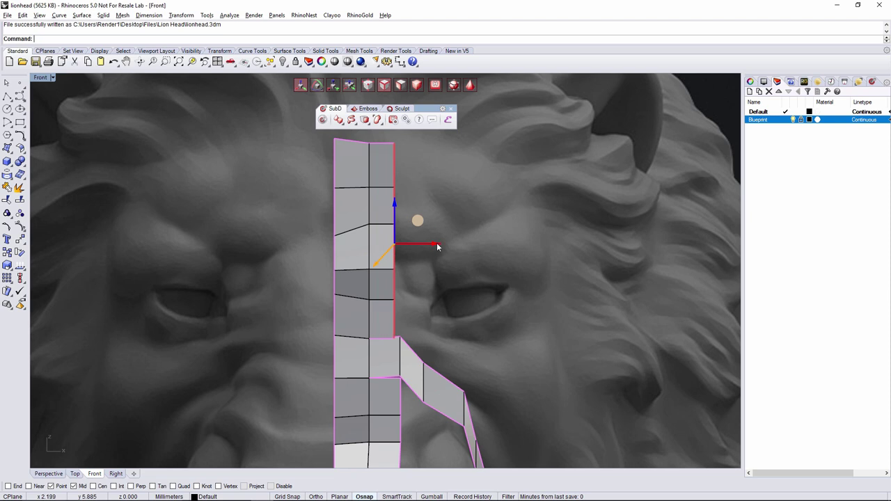
left_click_drag(437, 246, 444, 243)
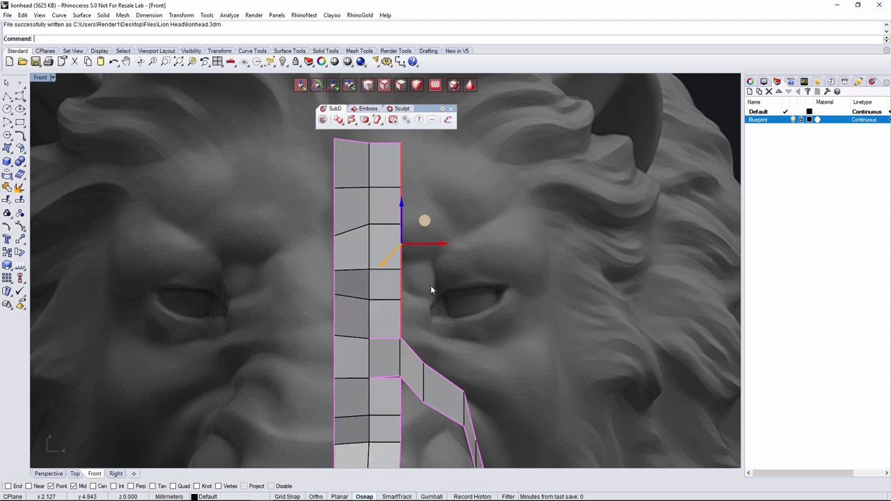
In the Right view, move the outer edges of the new column above the cheek junction back along the brow
left_click(53, 475)
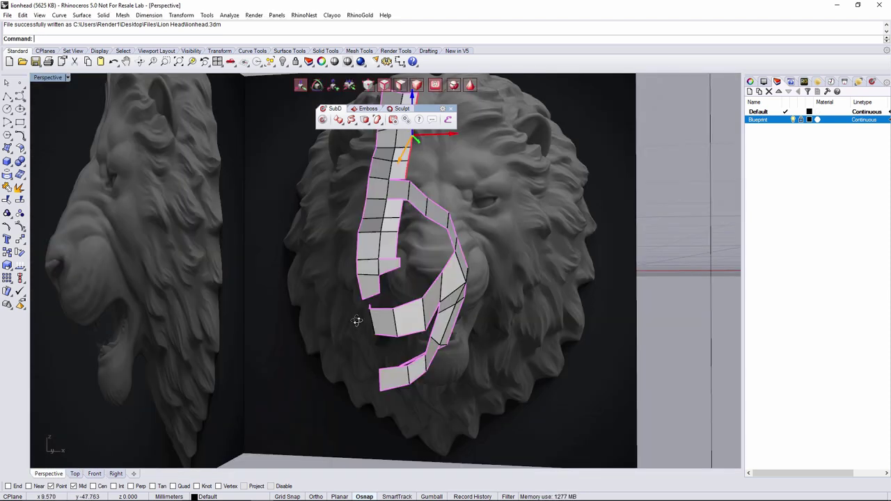
right_click_drag(358, 320, 293, 330)
right_click_drag(397, 229, 335, 330, "shift")
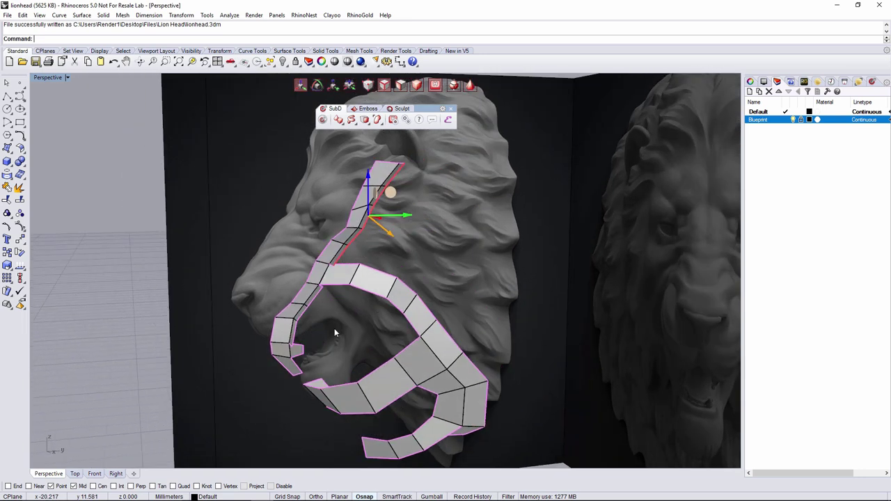
left_click(116, 474)
scroll(462, 169, "up", 6)
right_click_drag(497, 170, 451, 301)
scroll(450, 301, "down", 3)
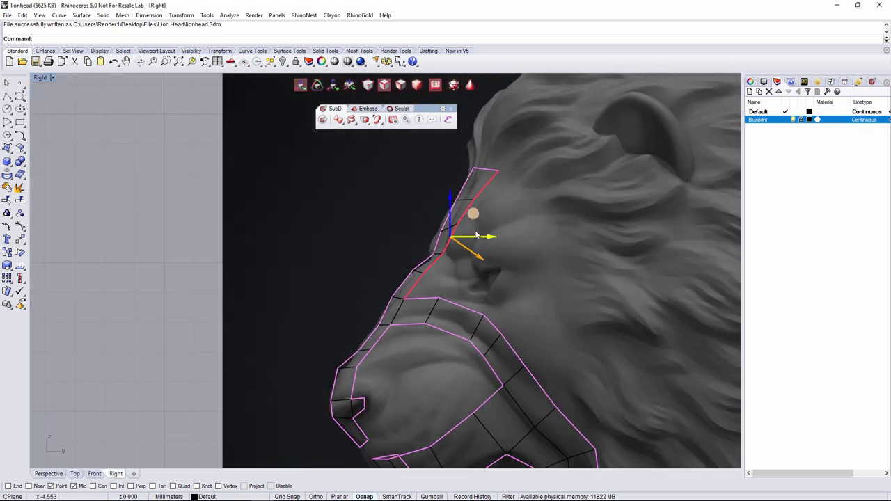
left_click_drag(493, 222, 492, 221)
left_click(517, 268)
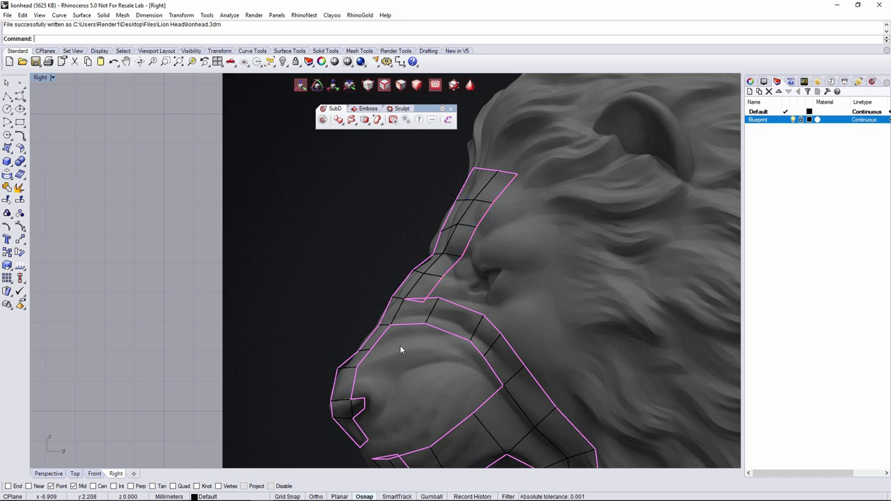
Select the new column's outer edges below the cheek junction, then move them back and rotate them along the muzzle in the Right view
right_click_drag(383, 342, 402, 307)
left_click(94, 475)
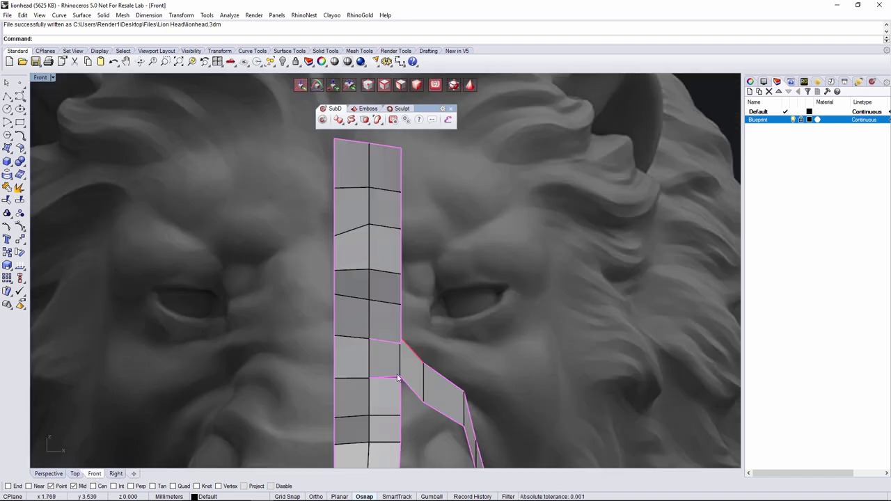
scroll(408, 348, "up", 2)
left_click(412, 348)
left_click(116, 474)
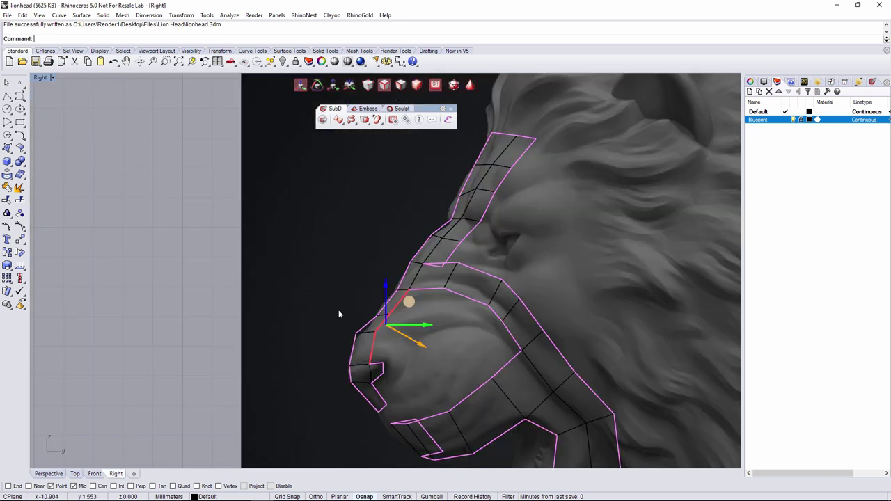
scroll(390, 310, "up", 3)
left_click_drag(452, 301, 480, 305)
key("e")
scroll(495, 292, "down", 4)
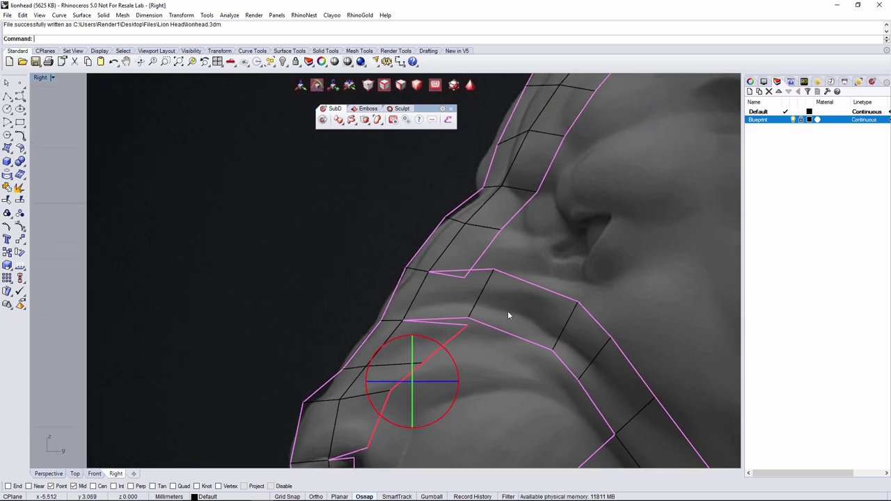
Weld the new column's loose corner point above the cheek junction to the upper corner of the cheek strip
key("Escape")
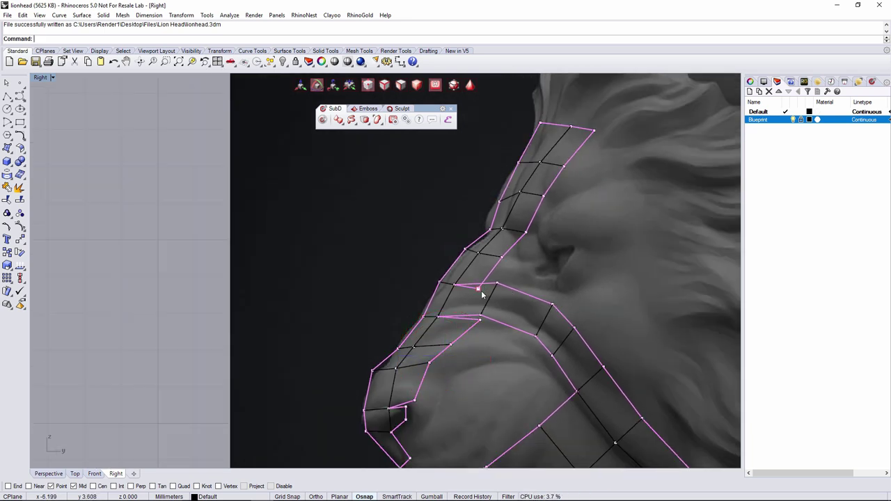
scroll(512, 281, "up", 3)
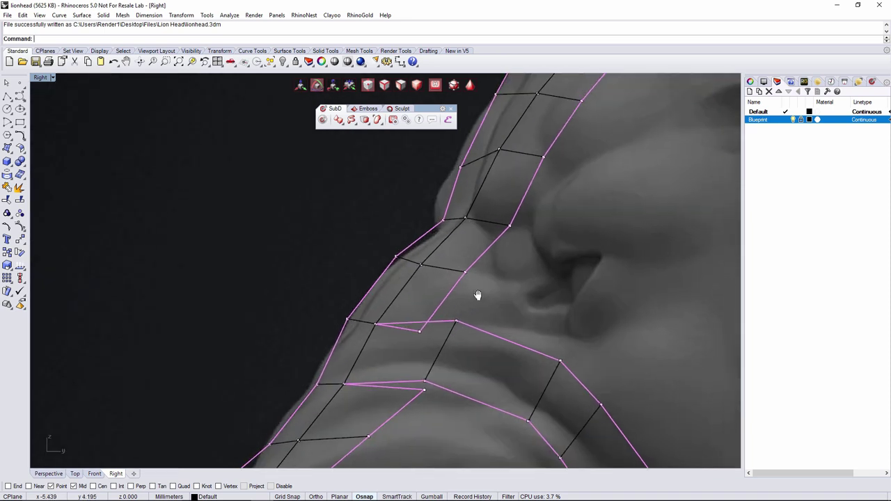
left_click(365, 121)
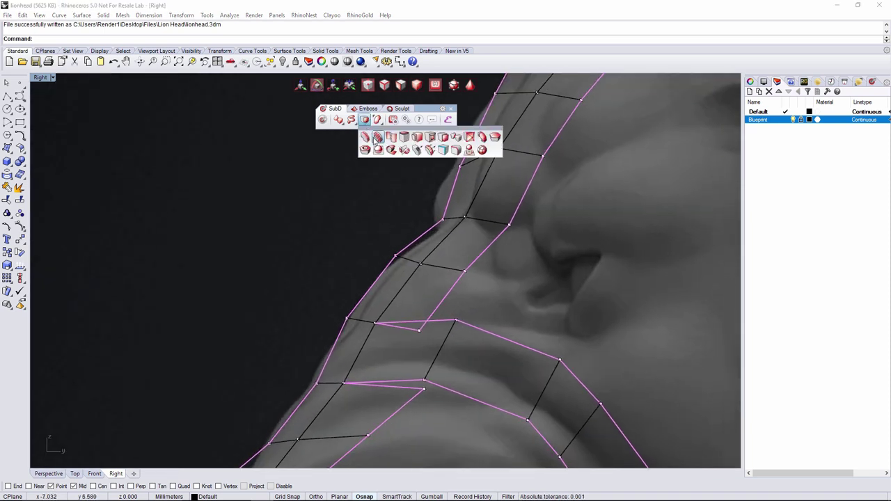
left_click(457, 138)
left_click(421, 333)
left_click(456, 321)
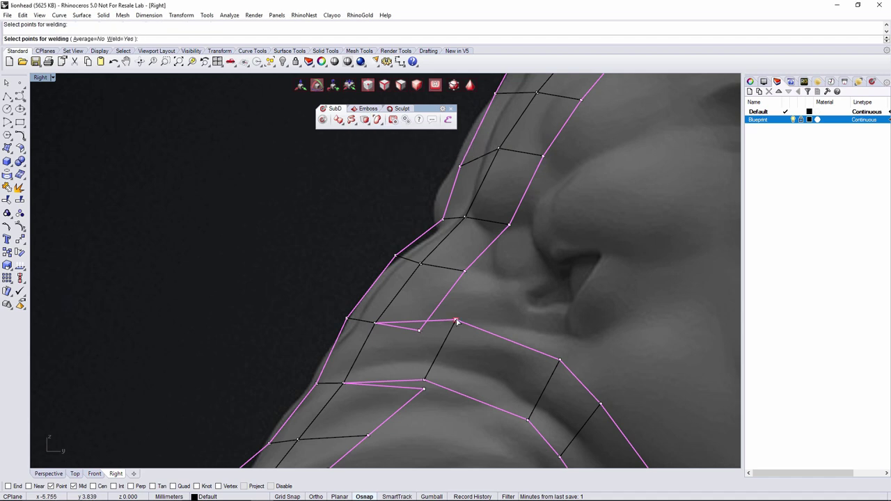
key("Return")
scroll(461, 318, "down", 3)
Weld the new column's loose corner point below the junction to the lower corner of the cheek strip
right_click_drag(466, 317, 484, 280)
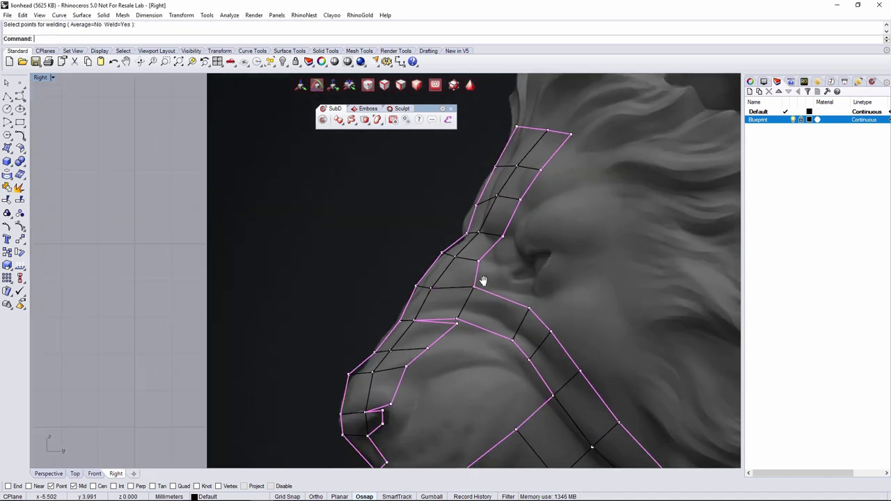
scroll(461, 341, "up", 3)
key("Return")
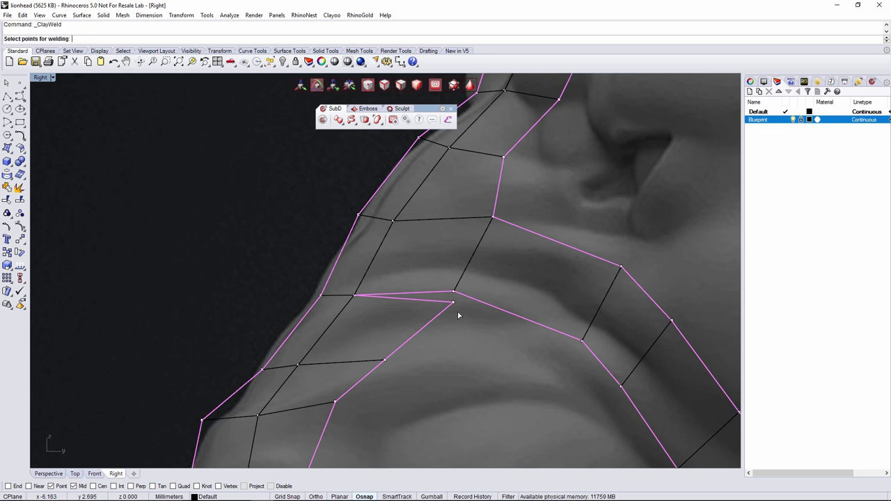
left_click(454, 302)
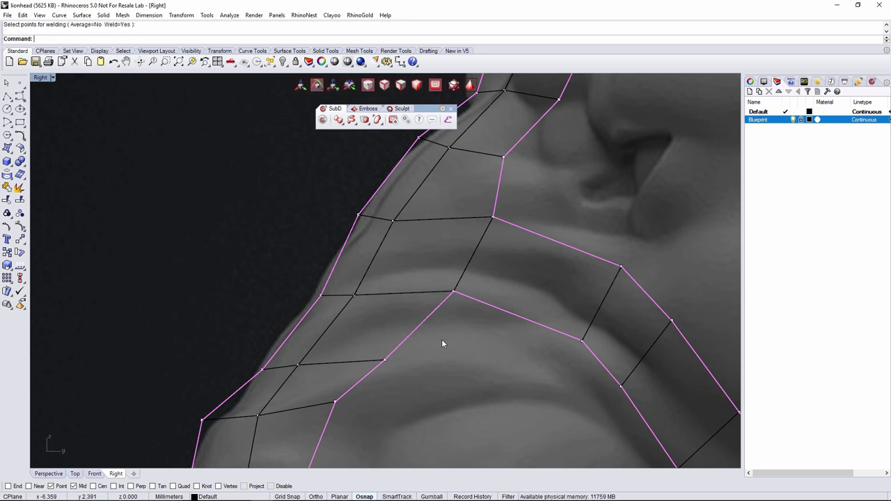
Weld the new column's two separate corner points beside the nostril so the faces join there
scroll(381, 372, "down", 3)
right_click_drag(382, 372, 427, 285)
scroll(392, 347, "up", 3)
right_click_drag(385, 360, 396, 315)
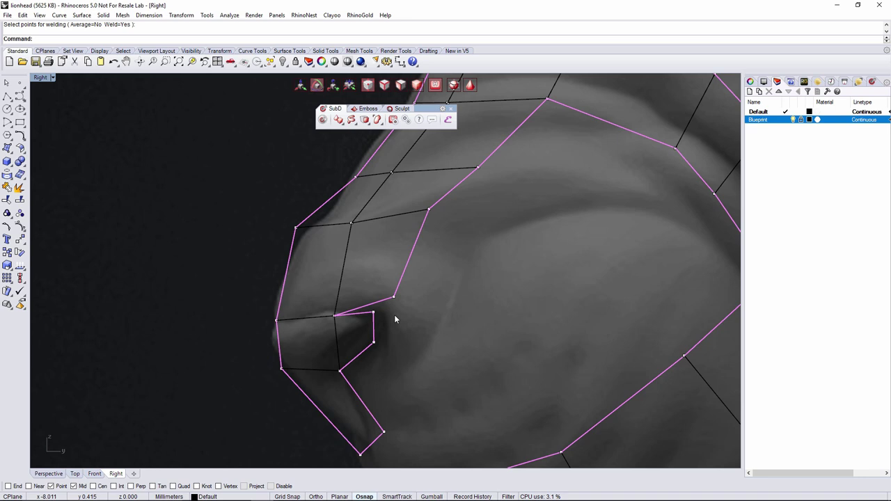
key("Return")
left_click(372, 314)
key("Return")
scroll(408, 292, "down", 3)
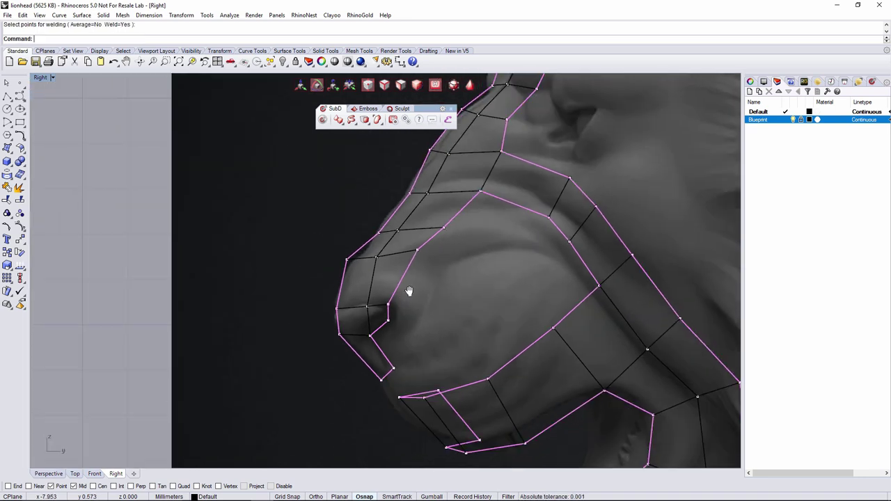
In the Right view, move the outer column's top corner point back over the brow and reposition the outer points below it beside the eye
scroll(420, 285, "down", 2)
scroll(485, 218, "up", 5)
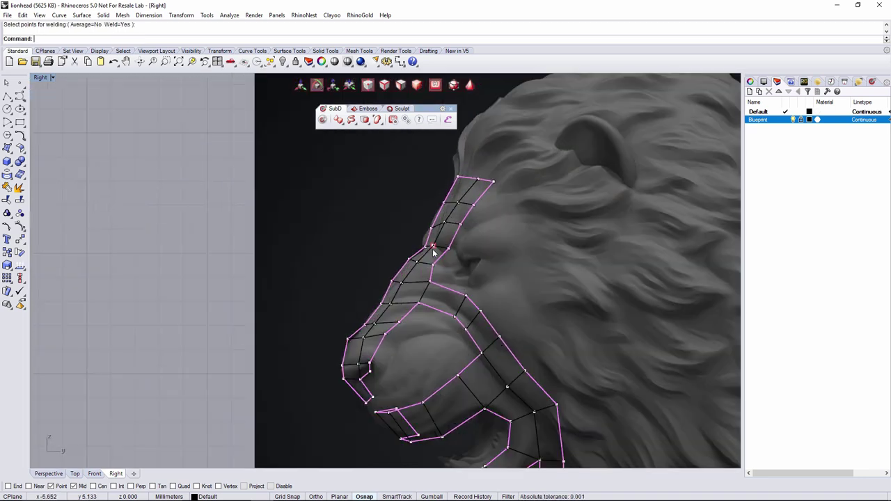
right_click_drag(485, 219, 493, 243)
left_click(506, 183)
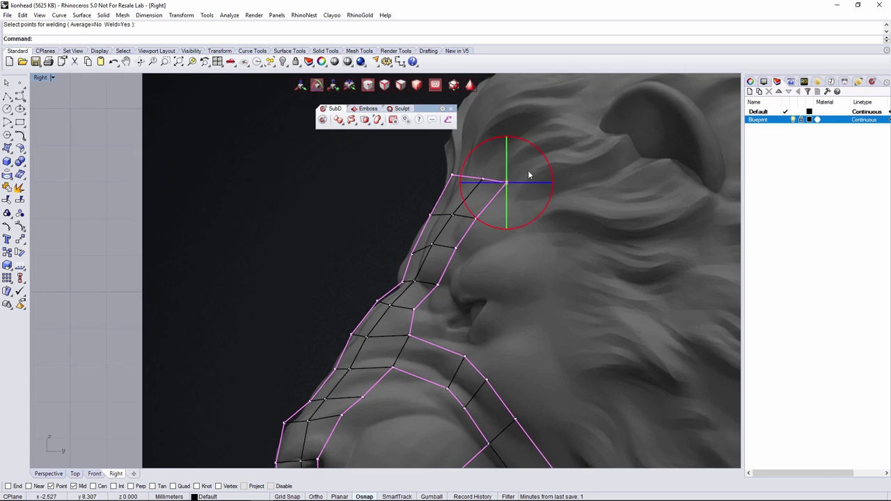
left_click_drag(529, 161, 499, 205)
right_click_drag(433, 296, 456, 250)
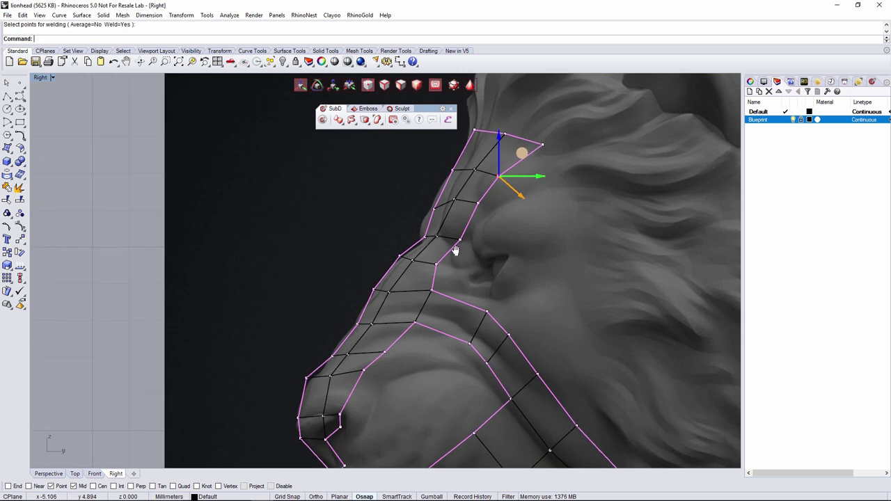
left_click(437, 263)
left_click_drag(459, 242, 467, 244)
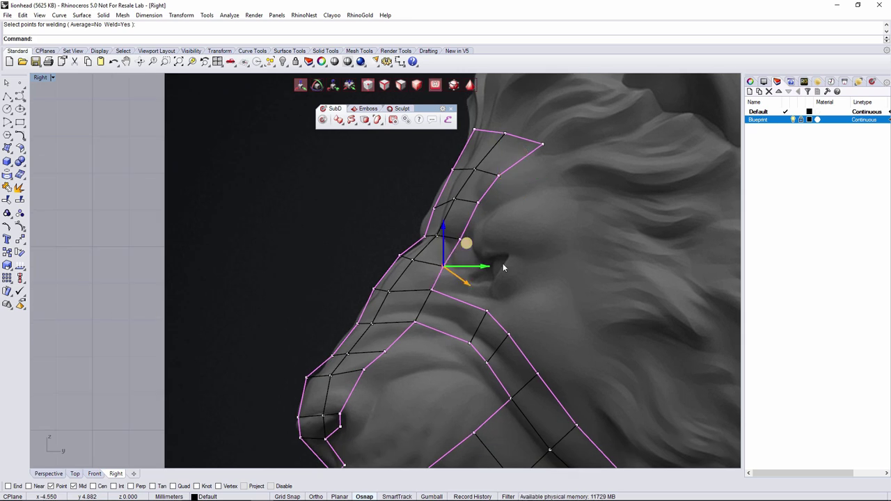
left_click(503, 264)
Move the outer column's two points along the muzzle, between the cheek junction and nostril, slightly downward
scroll(492, 279, "down", 4)
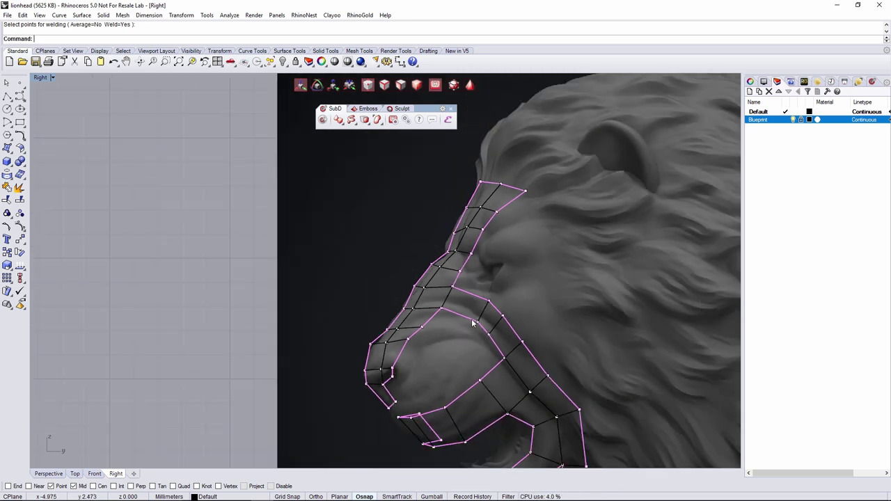
scroll(443, 332, "up", 4)
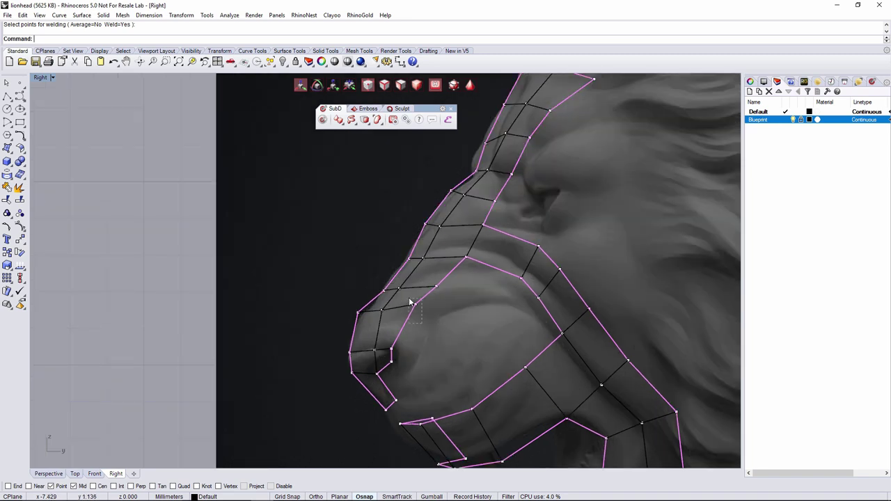
left_click(414, 303)
left_click_drag(439, 285, 438, 294)
left_click(457, 296)
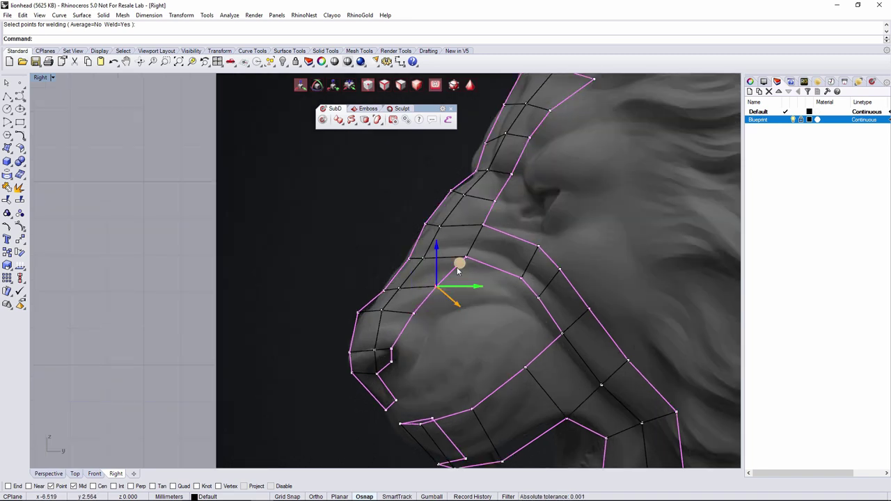
left_click(313, 388)
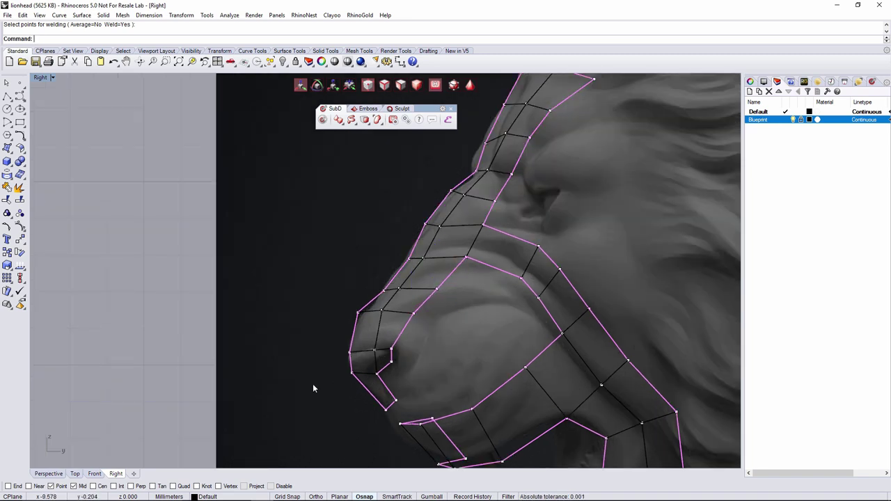
Examine the nose and cheek strips against the blueprint in the Front view
left_click(95, 473)
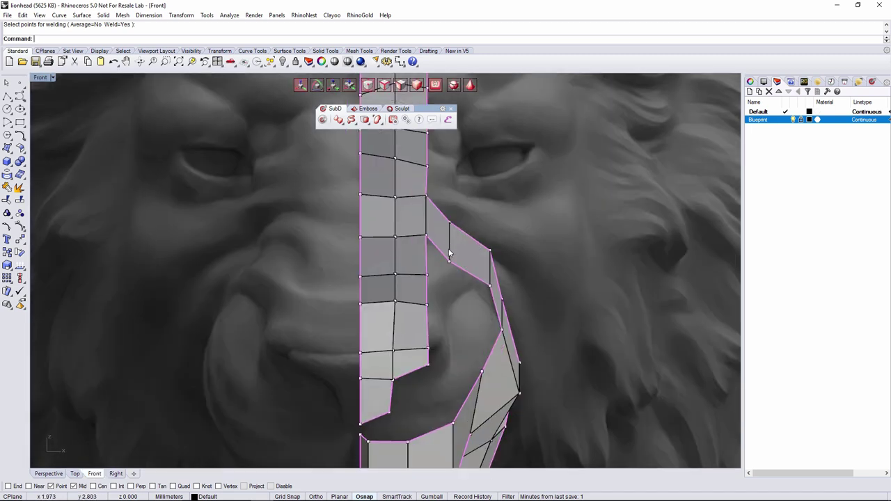
scroll(444, 281, "down", 3)
scroll(443, 277, "up", 5)
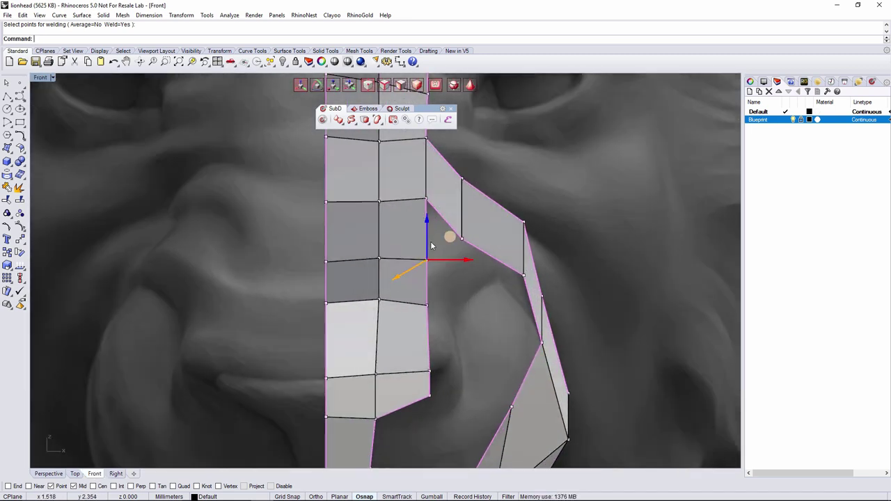
right_click_drag(438, 333, 423, 303)
scroll(423, 303, "down", 3)
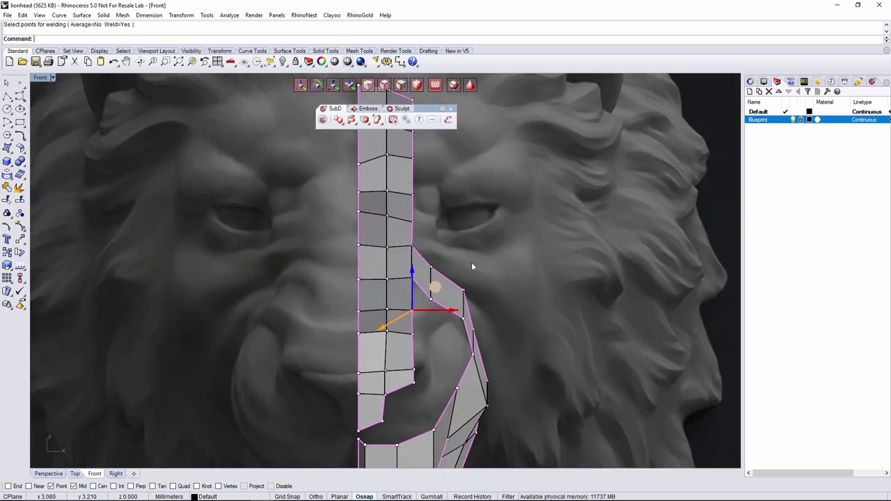
scroll(472, 262, "up", 2)
left_click(491, 277)
scroll(500, 297, "down", 6)
right_click_drag(501, 299, 494, 274)
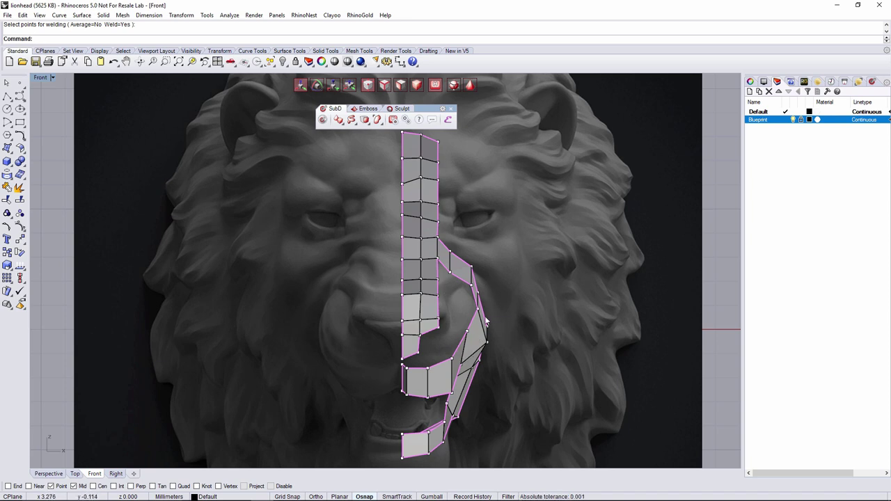
In the Right view, extrude the upper edge of the lip strip's muzzle-side face upward toward the nose
left_click(115, 473)
scroll(362, 341, "down", 3)
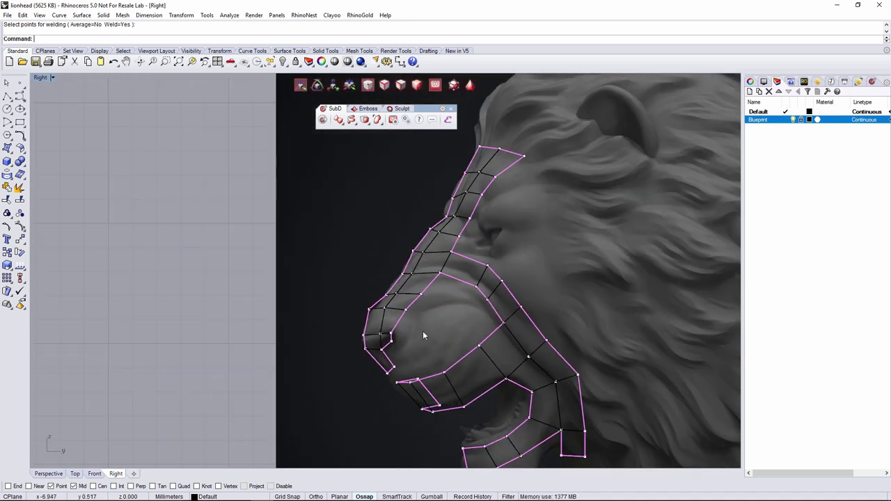
key("s")
left_click(462, 362)
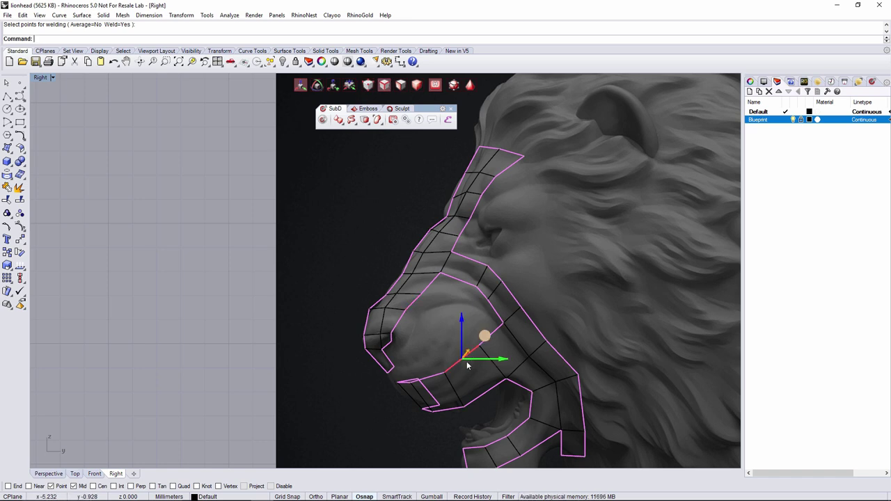
left_click_drag(483, 336, 469, 310)
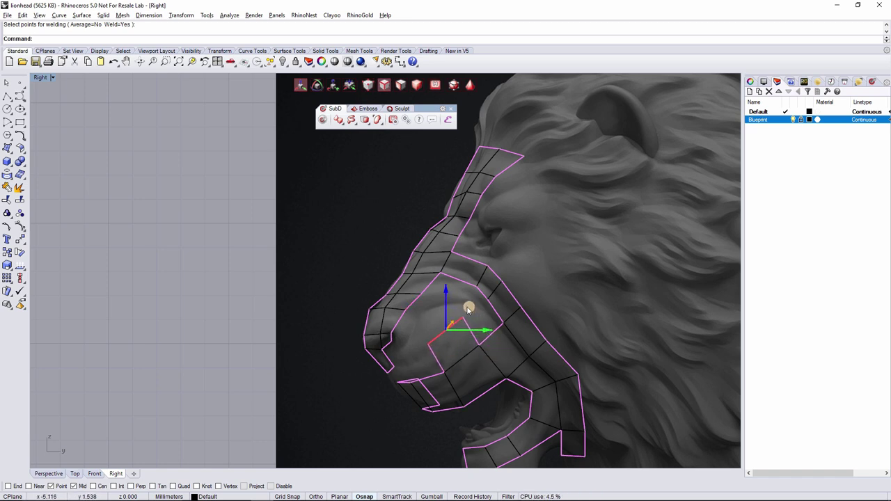
In the Front view, move the new muzzle face's upper and base edges outward toward the cheek strip
left_click(94, 473)
scroll(458, 318, "up", 3)
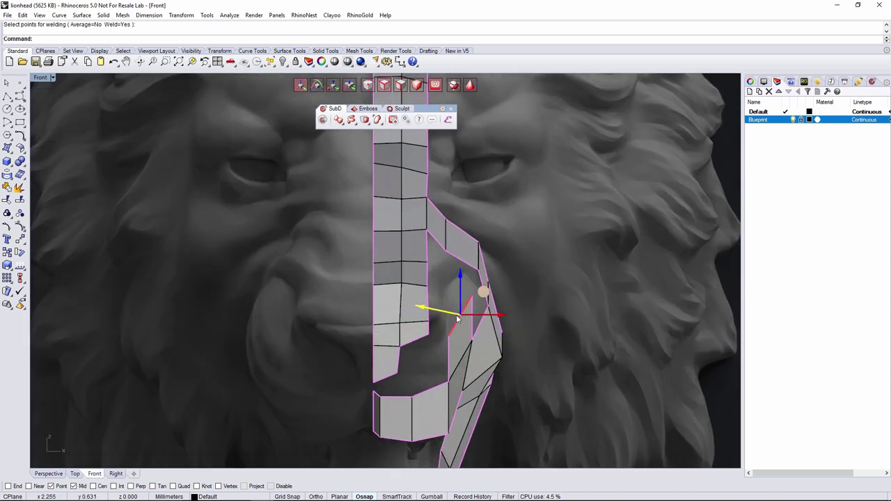
left_click_drag(484, 293, 495, 309)
left_click(464, 356)
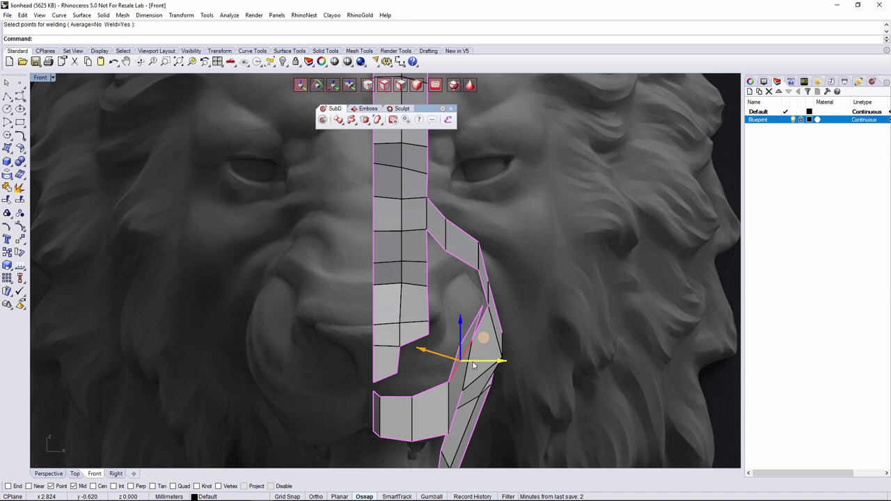
left_click_drag(473, 365, 477, 310)
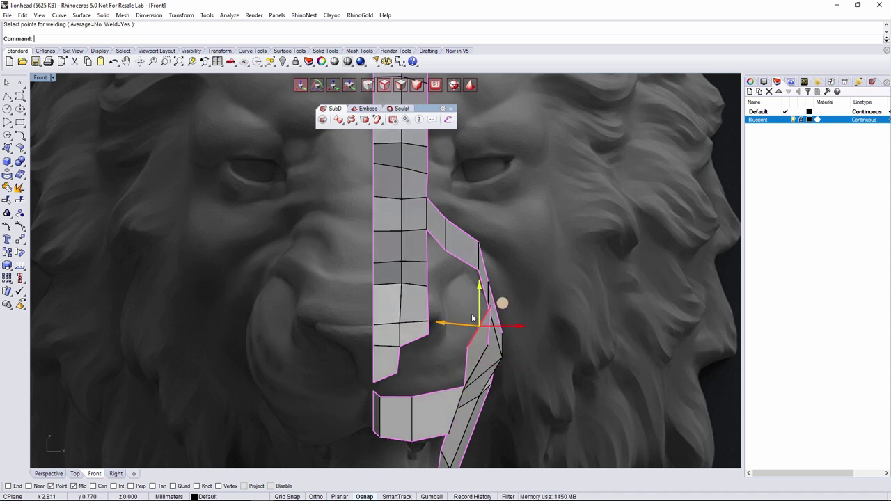
Extrude the muzzle face's upper edge again in the Right view, then move it inward and rotate it in the Front view
left_click(116, 474)
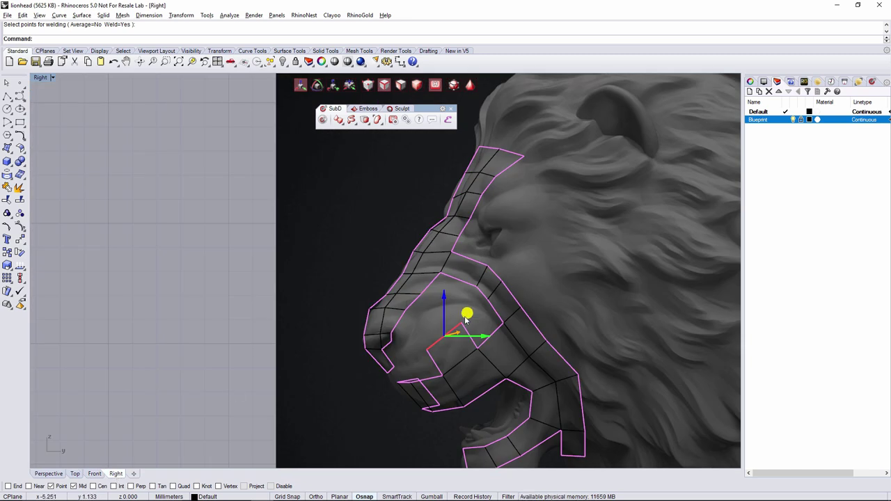
left_click_drag(465, 314, 447, 292)
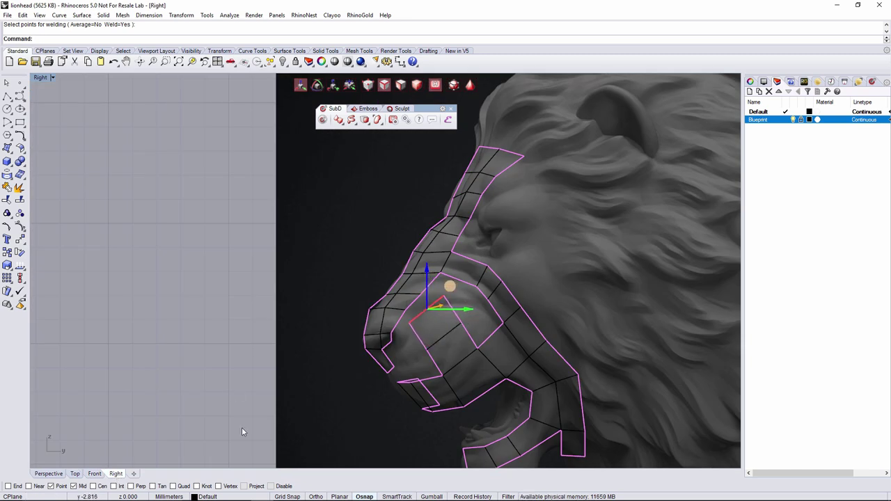
left_click(95, 474)
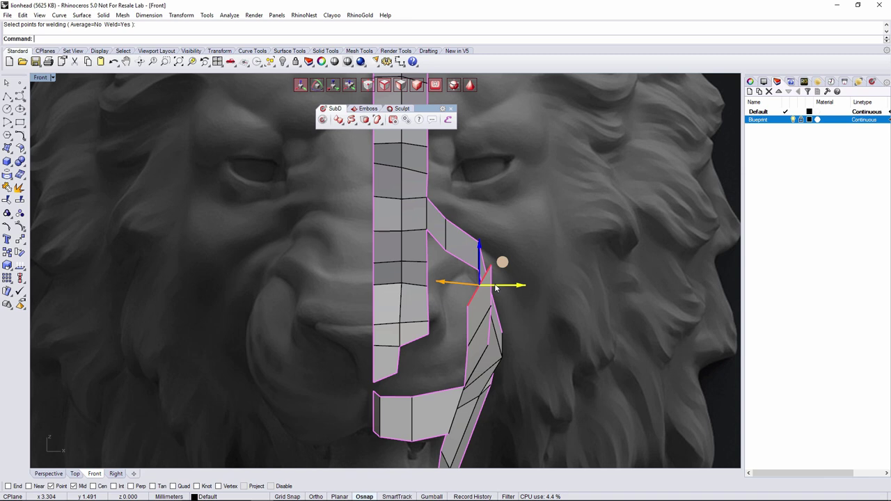
left_click_drag(512, 284, 496, 263)
key("e")
left_click(492, 255)
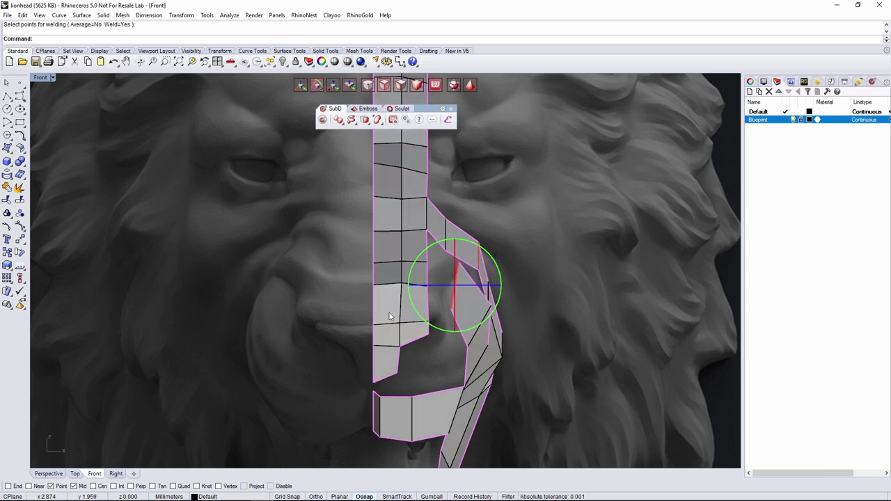
left_click(115, 473)
left_click(568, 276)
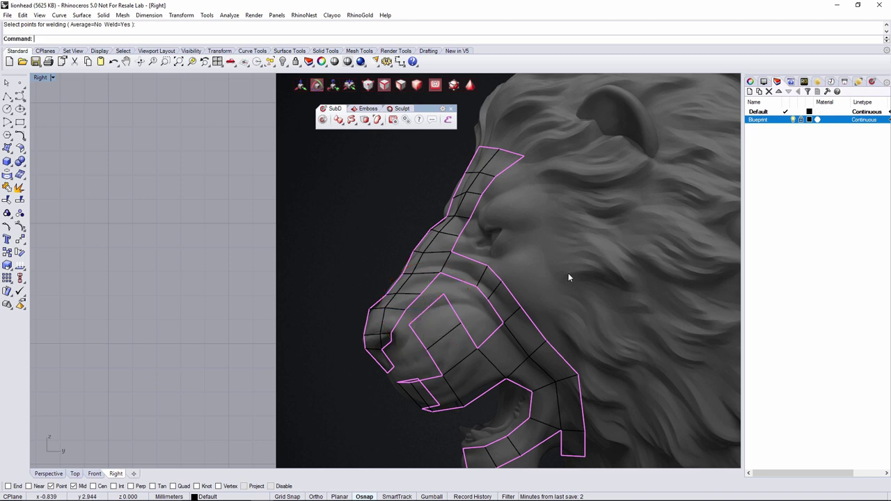
scroll(568, 276, "down", 2)
scroll(454, 307, "up", 4)
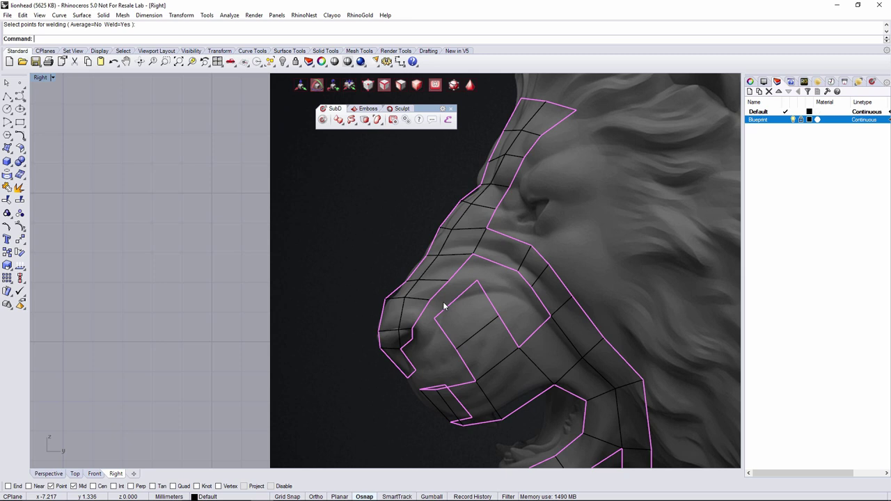
scroll(441, 300, "down", 2)
scroll(468, 328, "up", 2)
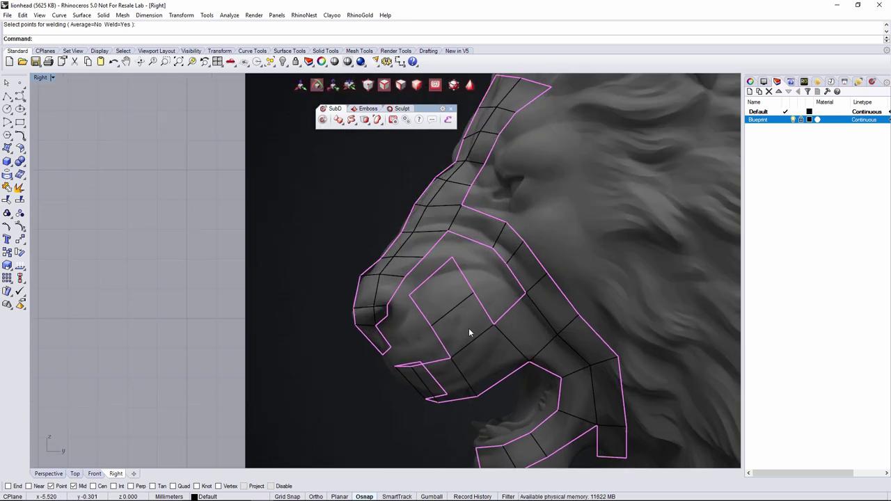
scroll(430, 282, "up", 3)
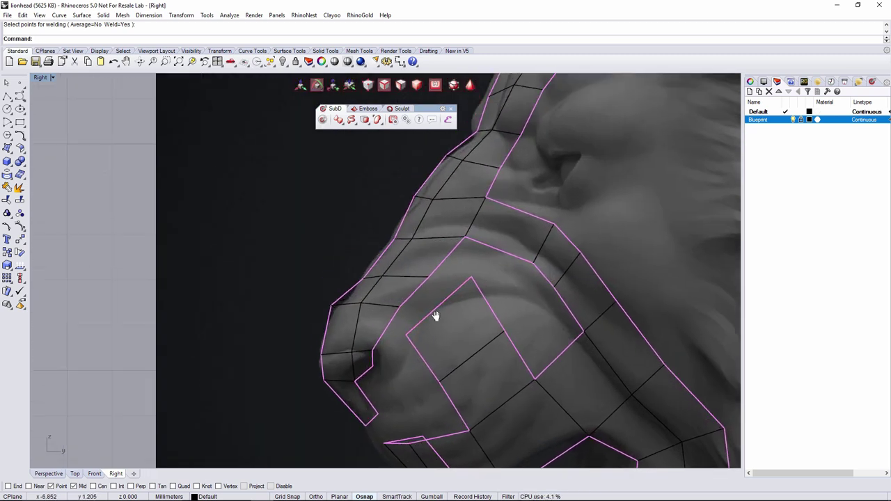
Append a face between the muzzle strip's upper edge and the facing edge of the nose strip
scroll(446, 317, "down", 2)
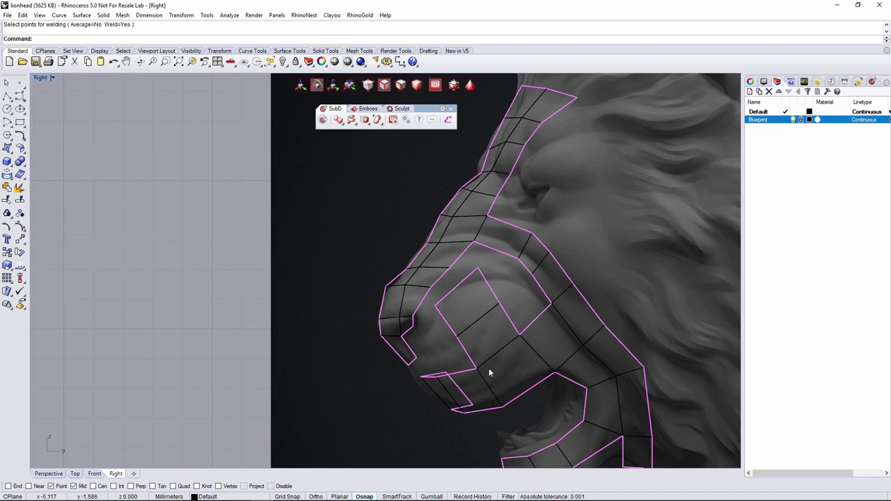
left_click(451, 296)
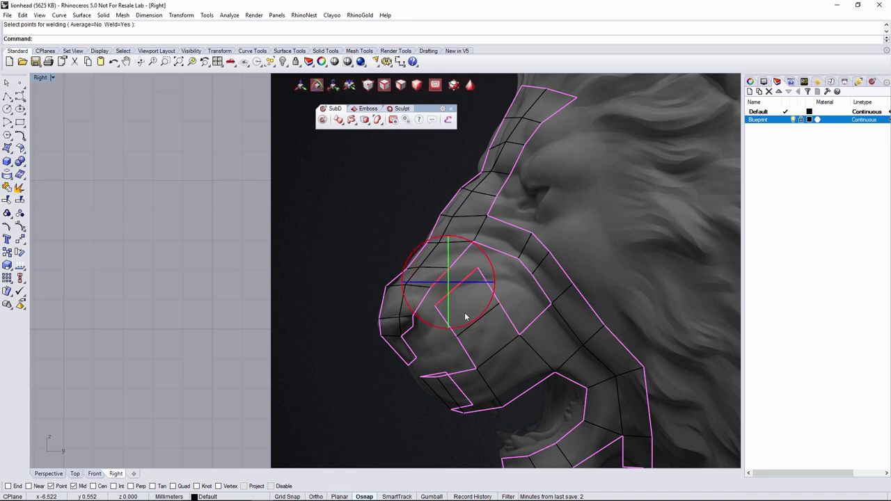
left_click(352, 120)
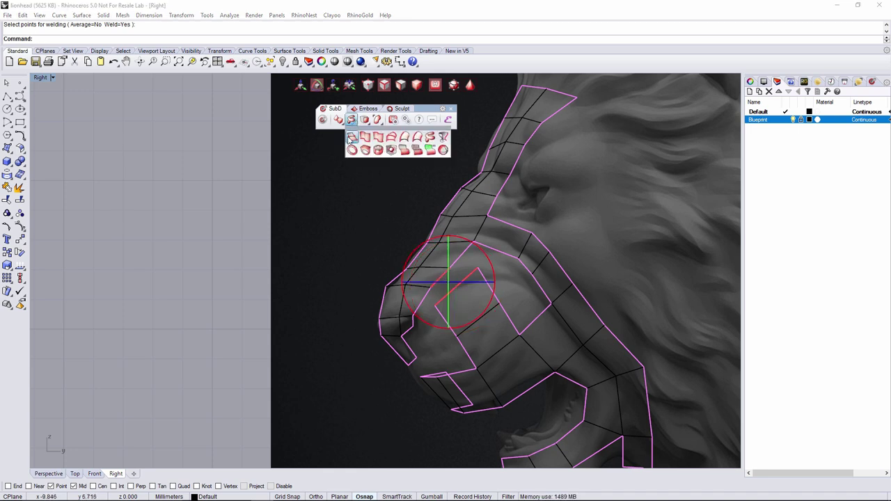
left_click(352, 138)
scroll(418, 323, "up", 2)
scroll(418, 323, "up", 1)
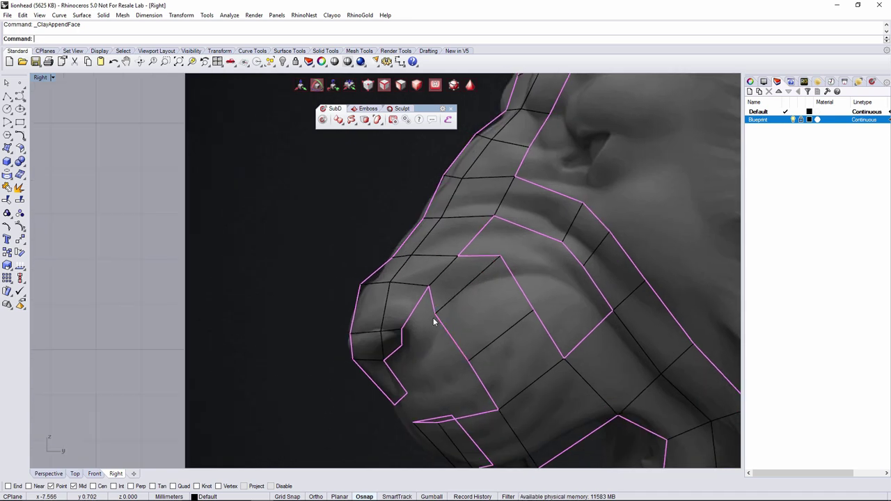
In the Right view, reposition the muzzle strip's four upper points so both sides follow the rounded muzzle on the blueprint
left_click(438, 315)
key("w")
left_click_drag(457, 293, 475, 293)
left_click_drag(491, 241, 526, 281)
left_click_drag(524, 234, 522, 247)
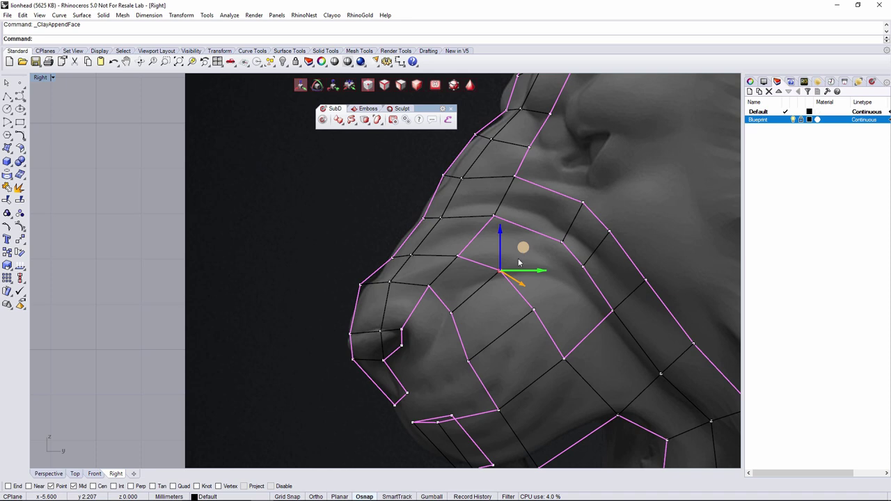
left_click_drag(452, 350, 482, 375)
left_click_drag(491, 340, 506, 339)
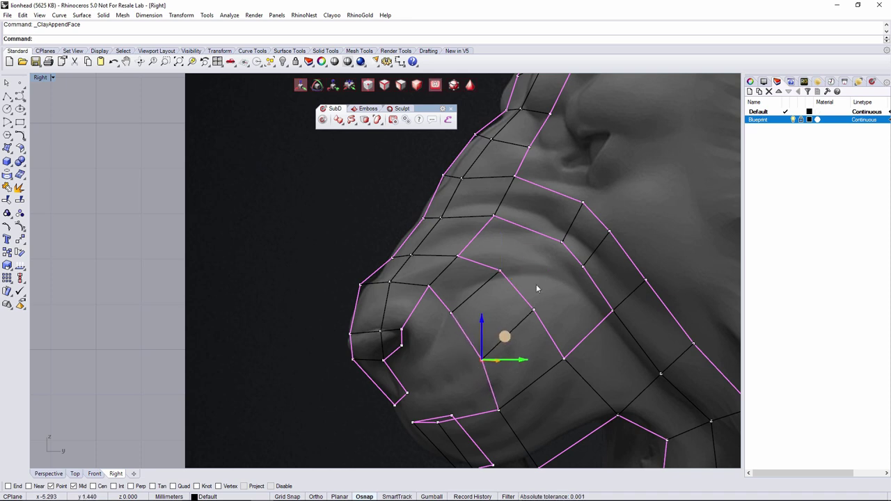
left_click(535, 331)
left_click(532, 312)
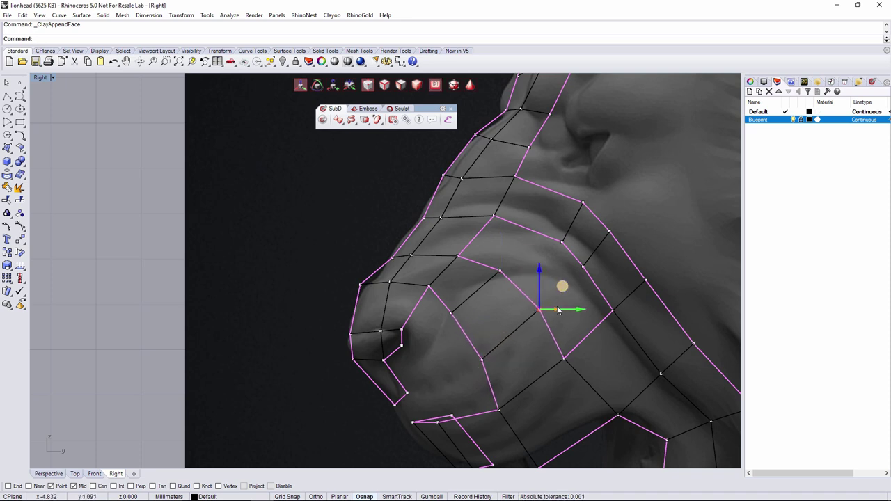
In the Front view, compare the smoothed and faceted mesh, and move the appended face's two outer points inward toward the nose strip
scroll(560, 289, "down", 5)
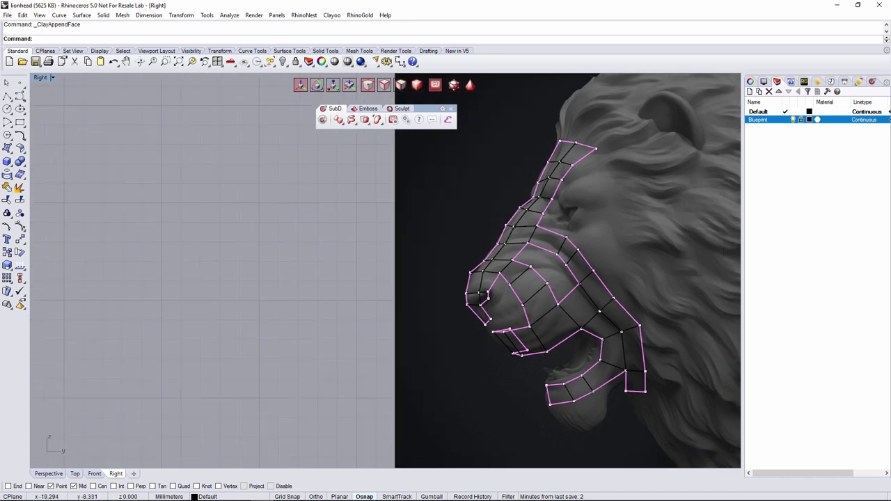
left_click(94, 474)
scroll(448, 282, "down", 3)
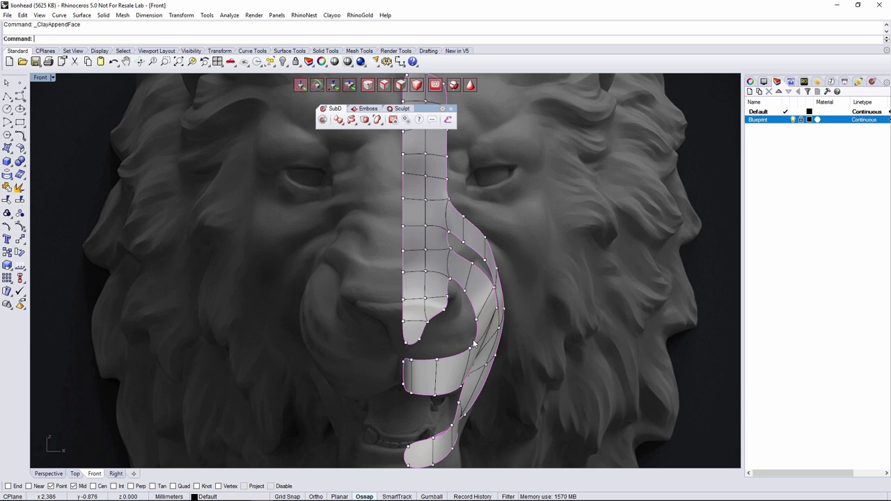
scroll(484, 292, "up", 5)
scroll(446, 272, "down", 4)
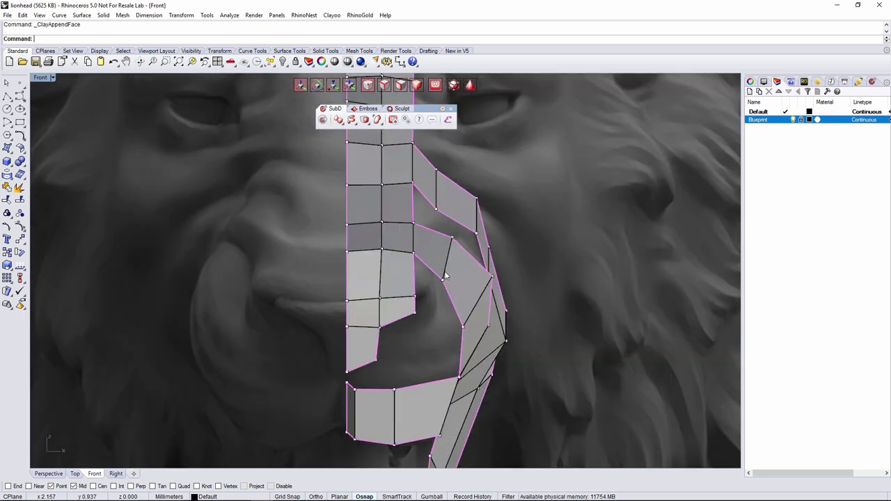
right_click_drag(445, 273, 441, 271)
key("Tab")
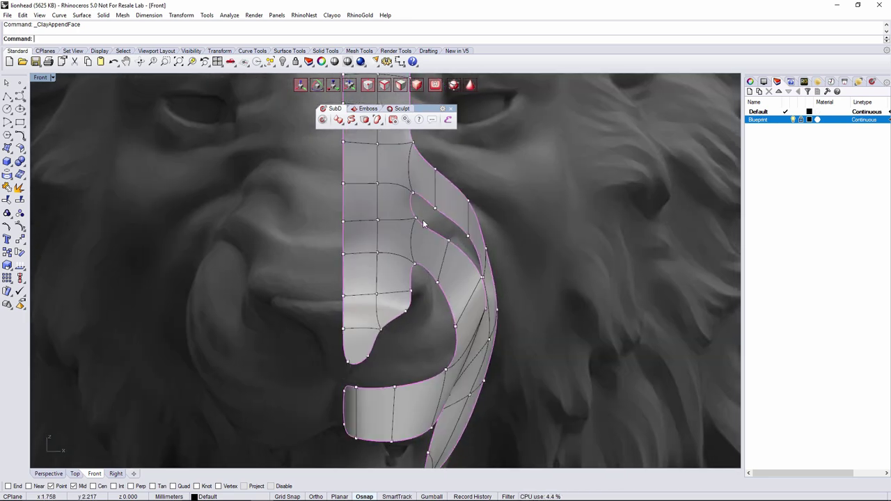
key("Tab")
left_click(441, 262)
left_click_drag(459, 261, 431, 237)
left_click(434, 237)
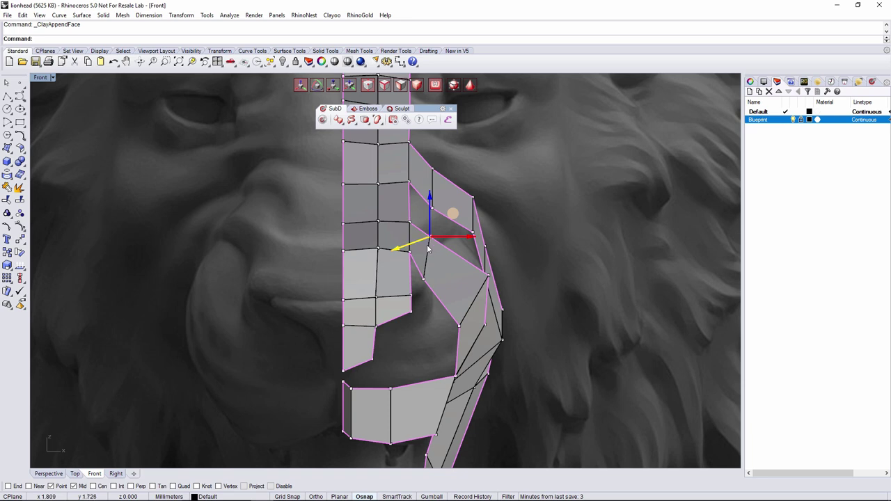
In the Right view, move the cheek strip's cross edge below the eye slightly upward and forward
left_click(115, 474)
scroll(594, 245, "up", 4)
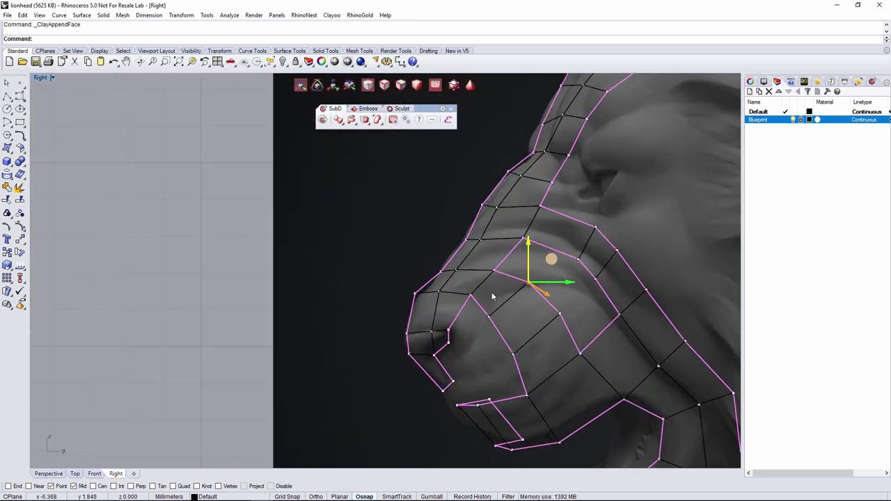
key("Escape")
scroll(595, 248, "up", 2)
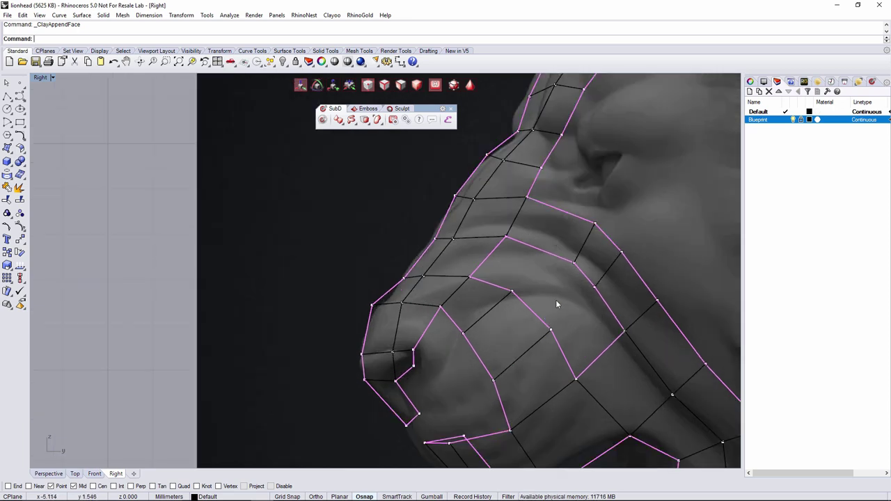
left_click(587, 242)
left_click_drag(604, 222, 595, 216)
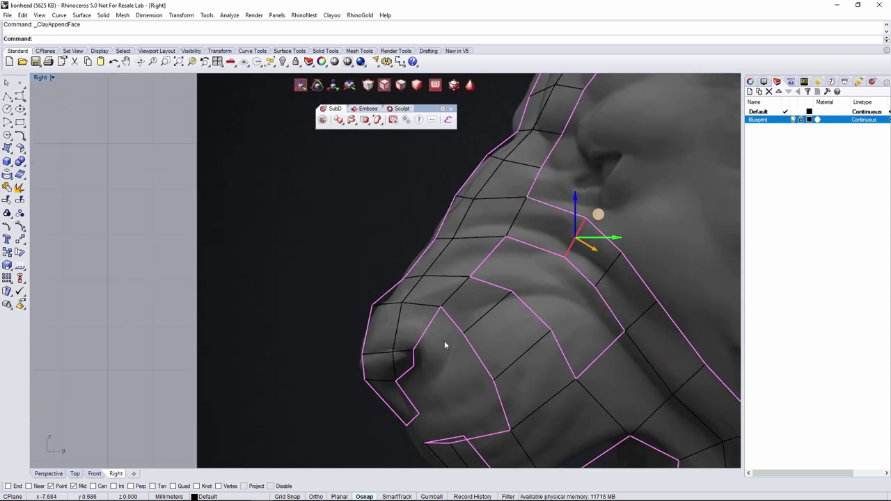
key("Escape")
Append three faces between the facing edges of the cheek and muzzle strips to close the gap
left_click(505, 289)
left_click(546, 255, "shift")
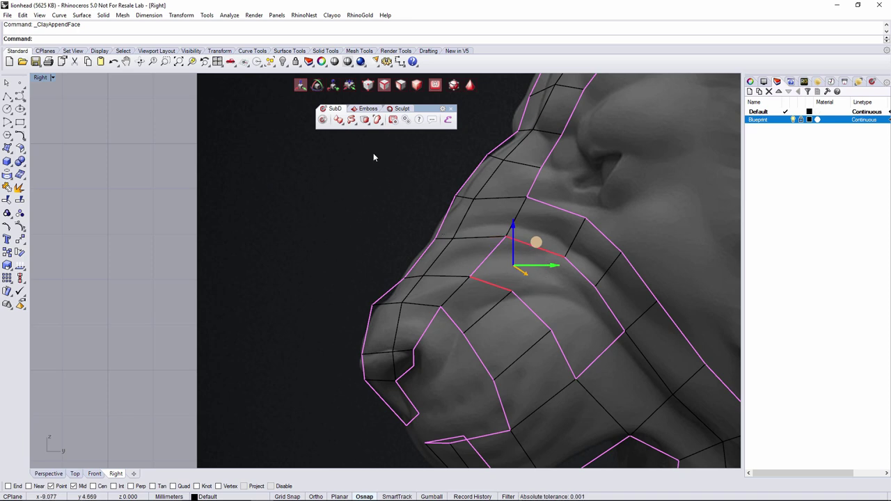
left_click(351, 120)
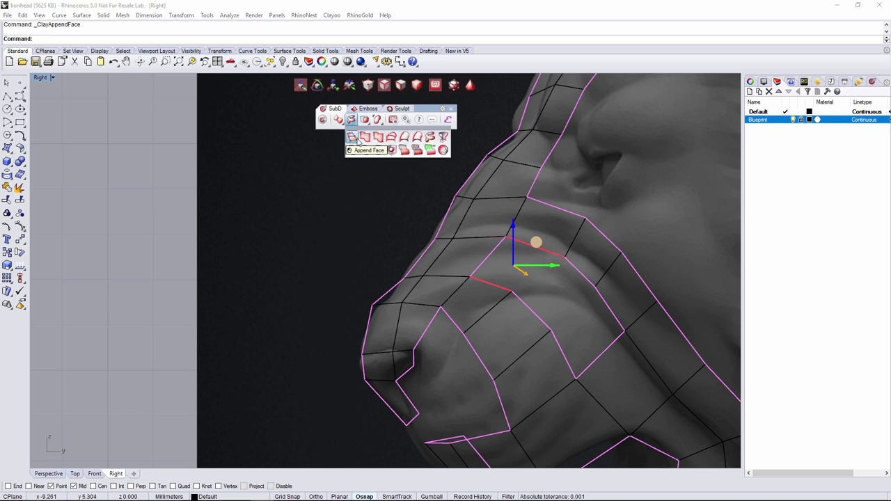
right_click_drag(562, 302, 557, 305)
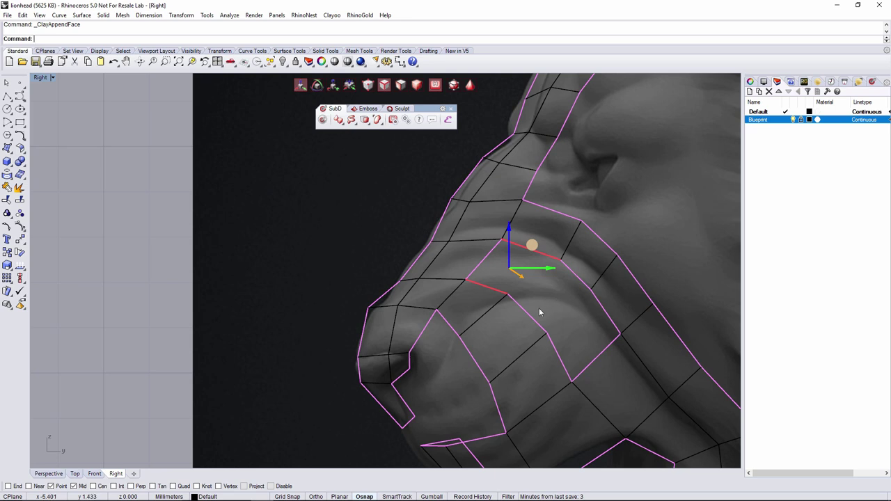
right_click(539, 307)
left_click(531, 318)
left_click(576, 279, "shift")
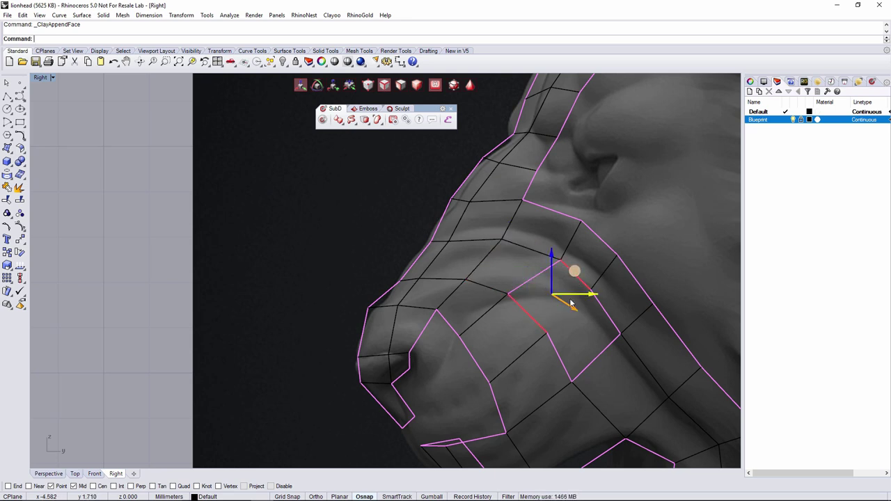
right_click(572, 309)
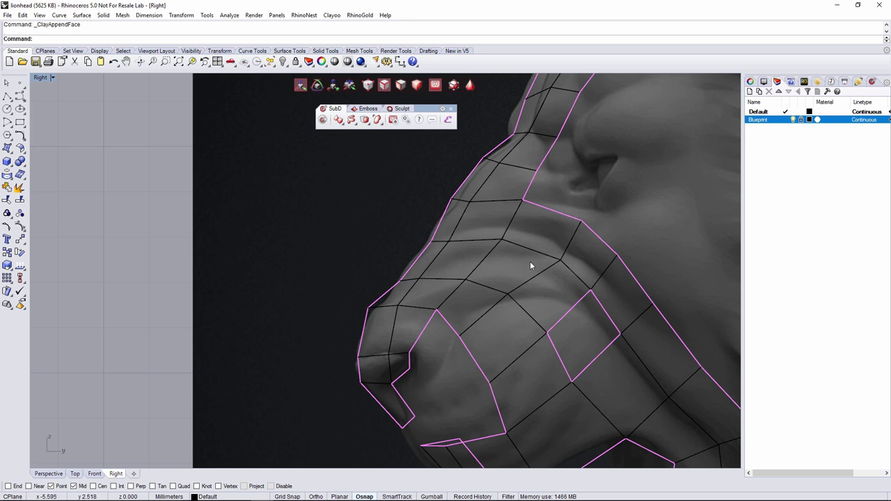
left_click(559, 352)
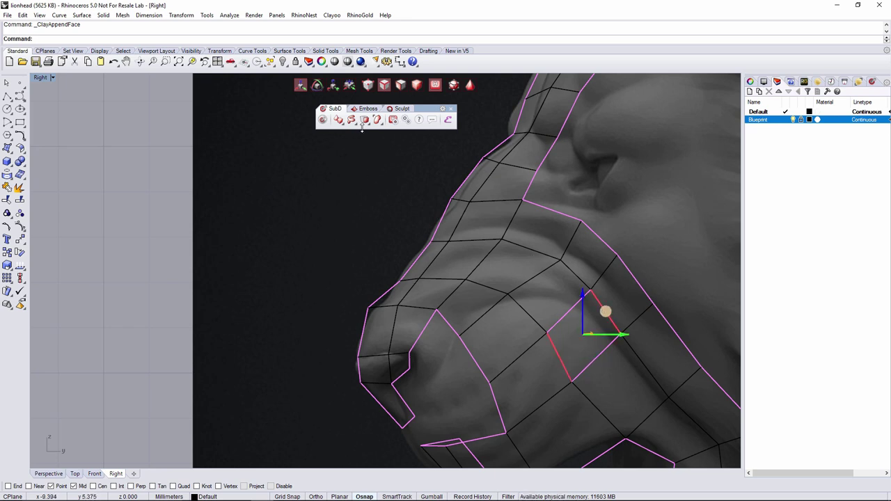
left_click(352, 119)
left_click(352, 138)
In the Front view, scale the cross edges beside the nose strip horizontally so they line up vertically
scroll(537, 286, "down", 8)
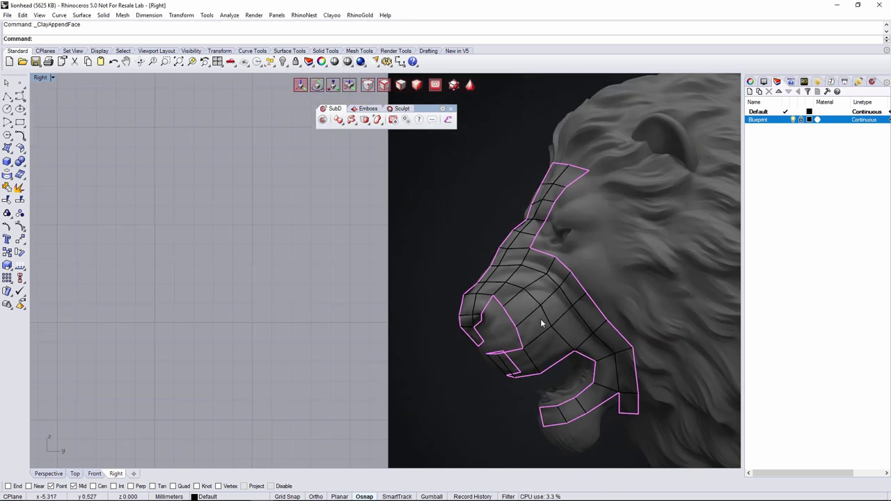
right_click_drag(540, 319, 543, 299)
scroll(516, 336, "up", 2)
left_click(94, 474)
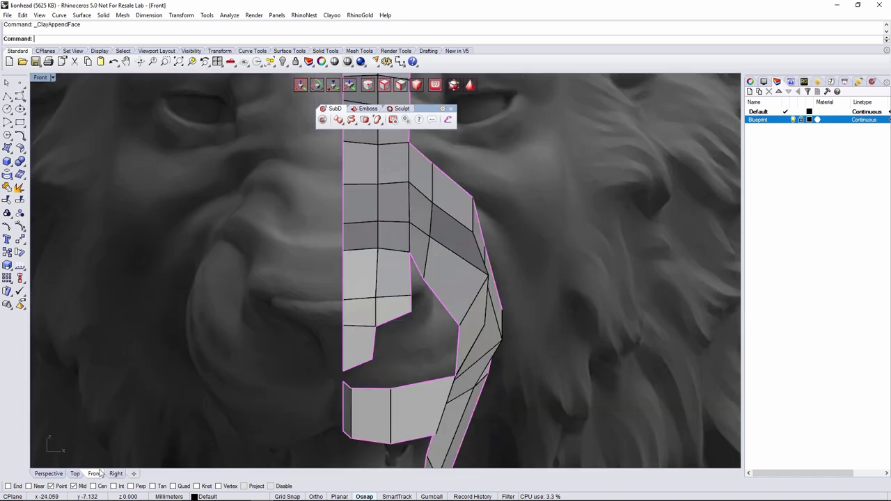
scroll(372, 299, "up", 2)
scroll(435, 311, "down", 3)
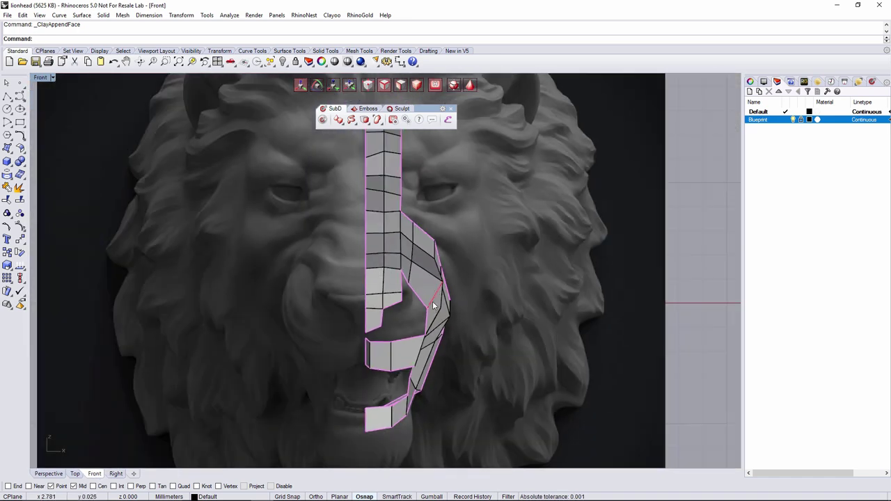
scroll(433, 305, "up", 3)
left_click(410, 230)
key("r")
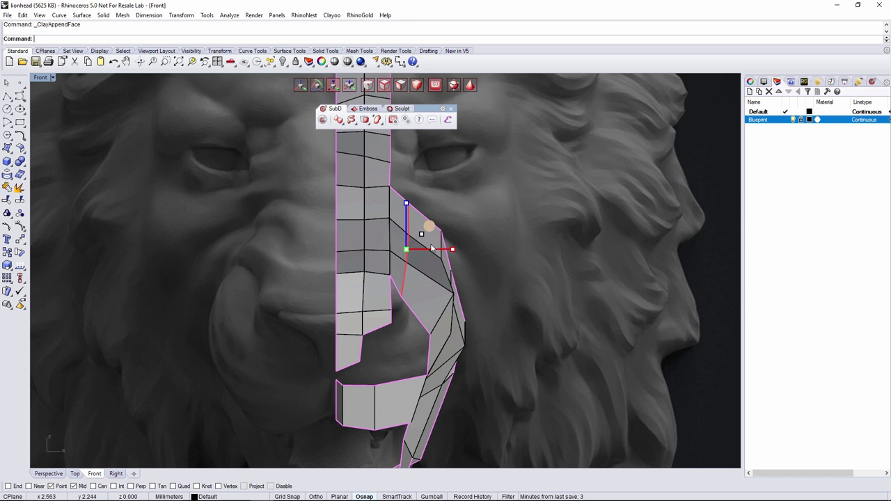
mouse_move(450, 252)
left_mouse_down()
mouse_move(400, 255)
mouse_move(439, 253)
left_mouse_up()
key("w")
scroll(456, 283, "up", 4)
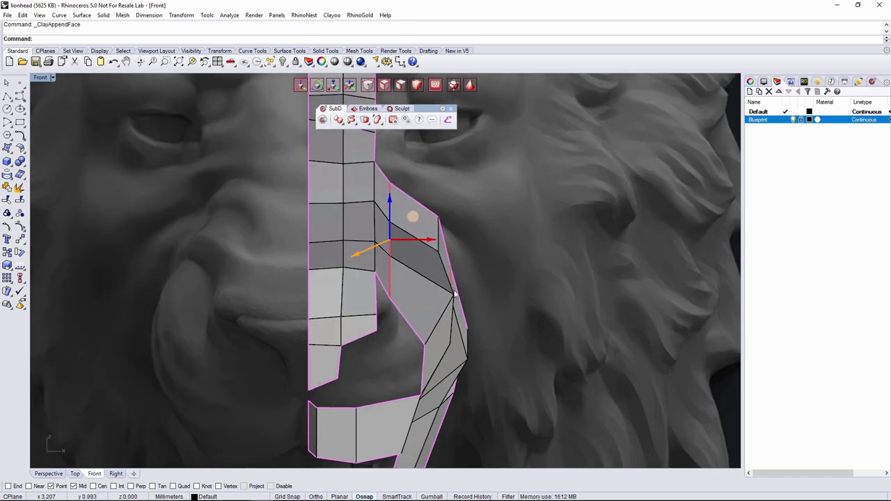
left_click(471, 277)
Move the next outer line of cross edges on the cheek and muzzle upward in the Front view
scroll(463, 291, "down", 8)
scroll(451, 308, "down", 2)
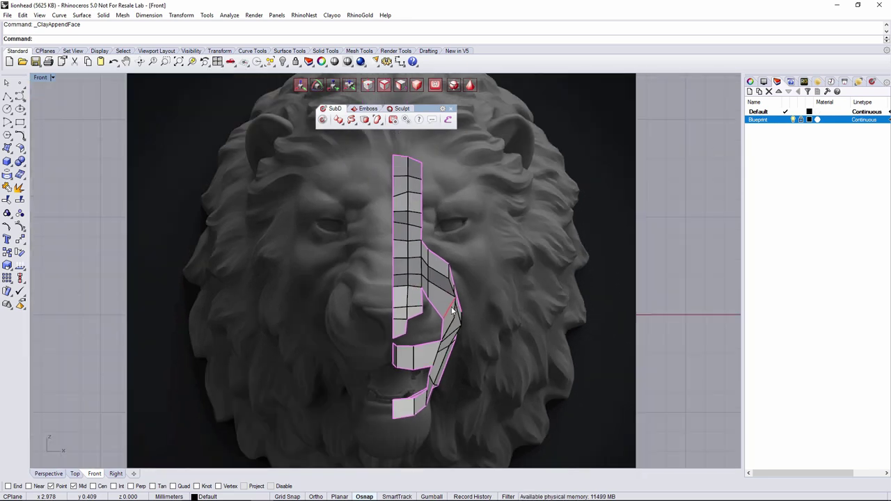
left_click(451, 308)
left_click_drag(451, 290, 451, 263)
left_click(460, 305)
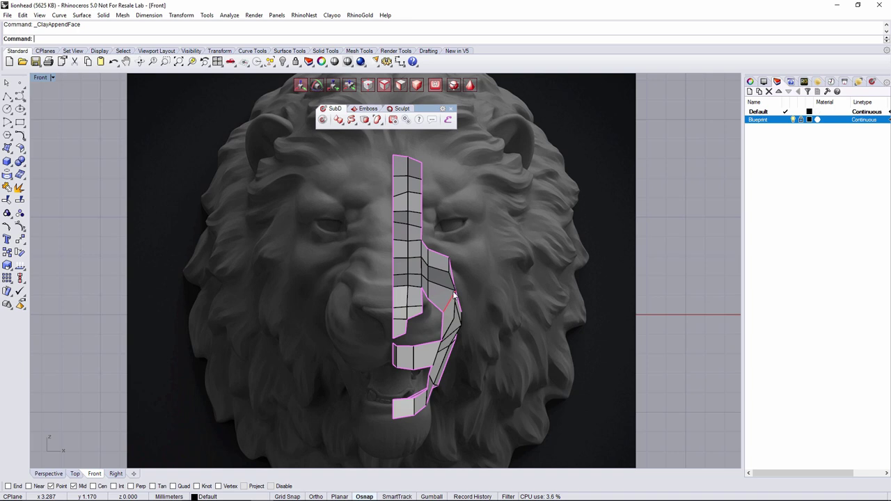
In the Right view, extrude the muzzle strip's open front edges forward and down toward the nostril and upper lip
scroll(454, 304, "up", 2)
left_click(115, 474)
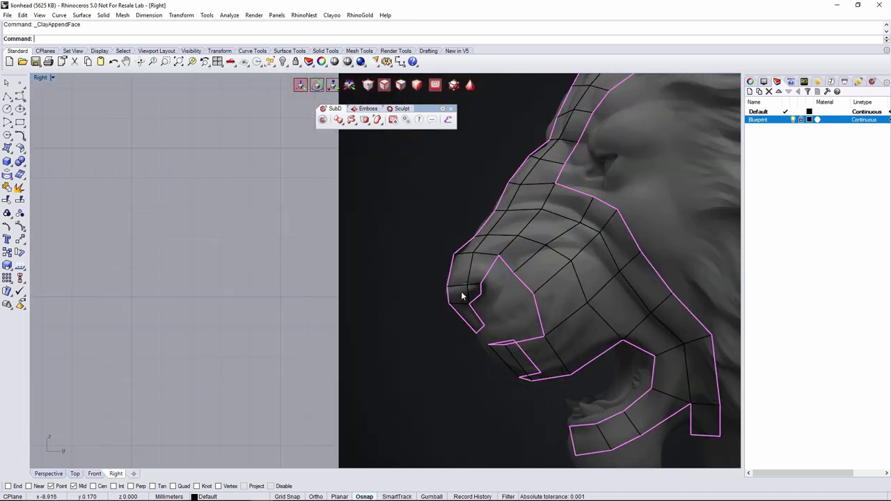
scroll(441, 294, "up", 4)
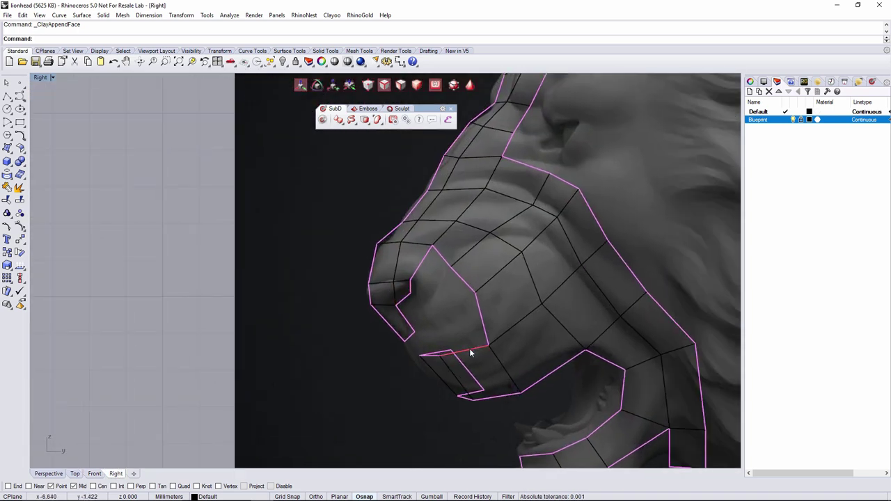
left_click(470, 352)
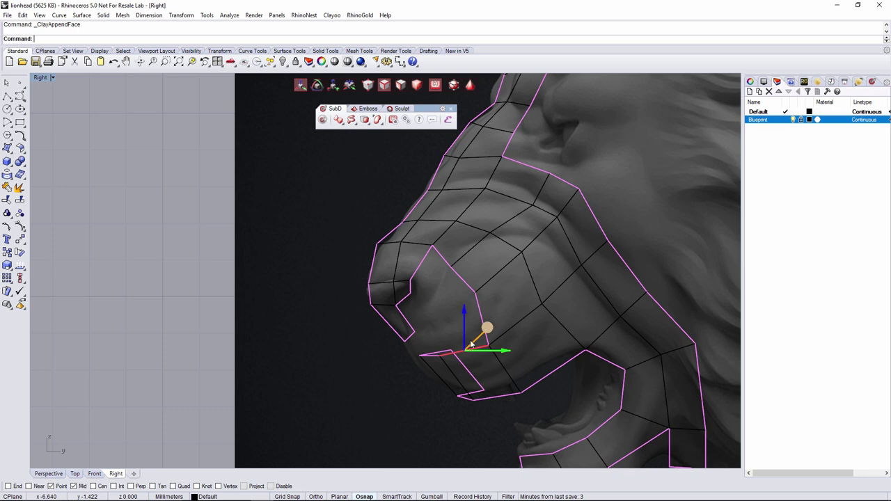
left_click(477, 294)
double_click(472, 292)
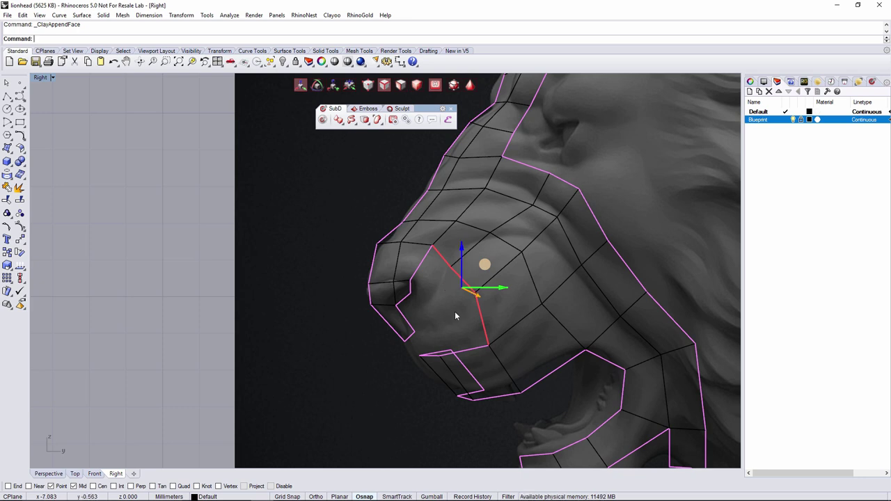
left_click_drag(485, 274, 449, 291)
left_click(445, 285)
key("r")
key("w")
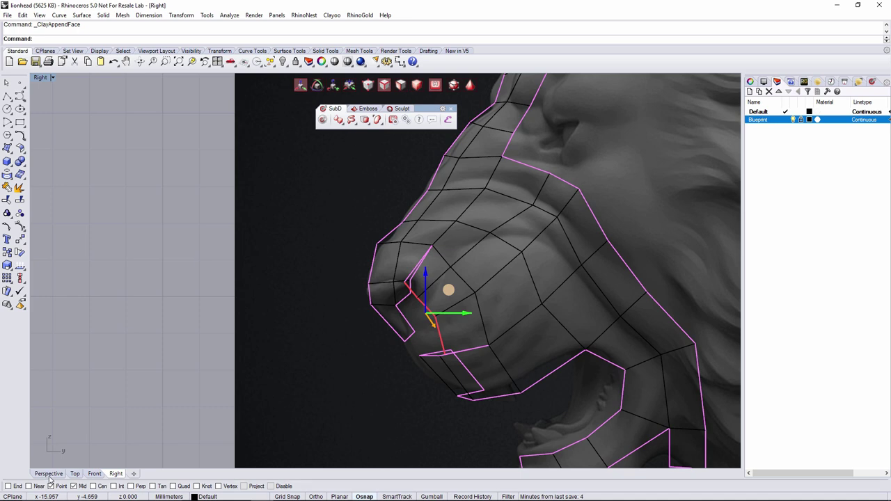
left_click(50, 474)
right_click_drag(309, 374, 461, 313)
scroll(461, 312, "up", 3)
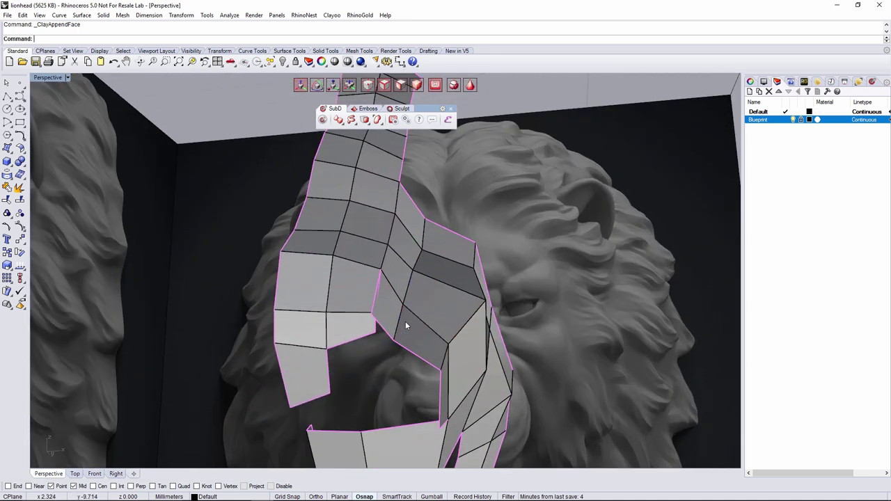
Try to weld the inner nostril corner point to the strip corner directly below it
right_click_drag(373, 318, 374, 373)
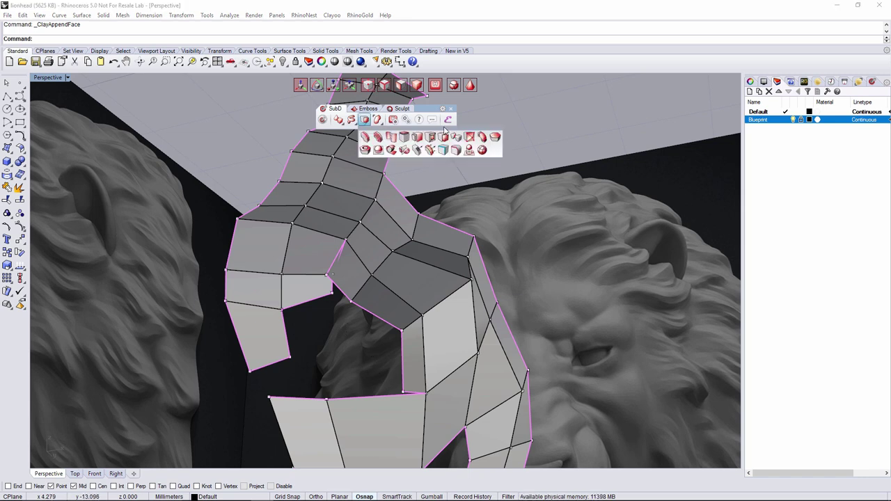
left_click(365, 121)
left_click(328, 277)
left_click(332, 293)
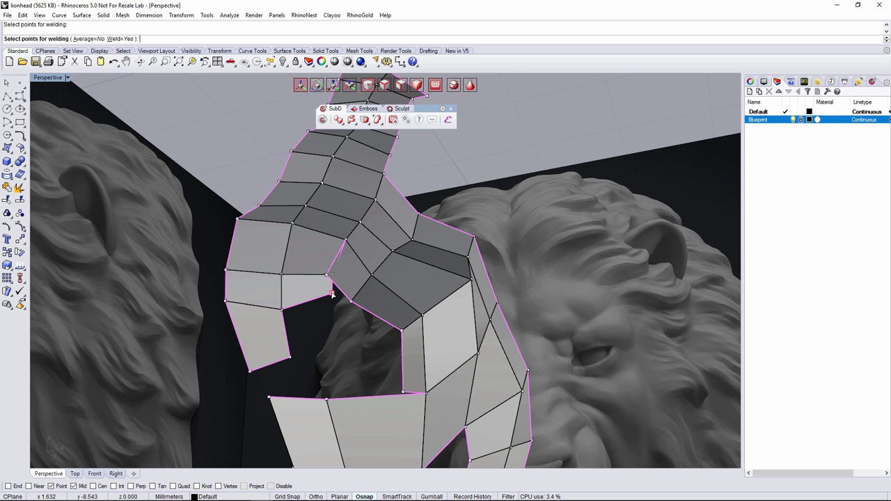
key("Return")
right_click_drag(358, 344, 346, 341)
key("ctrl+z")
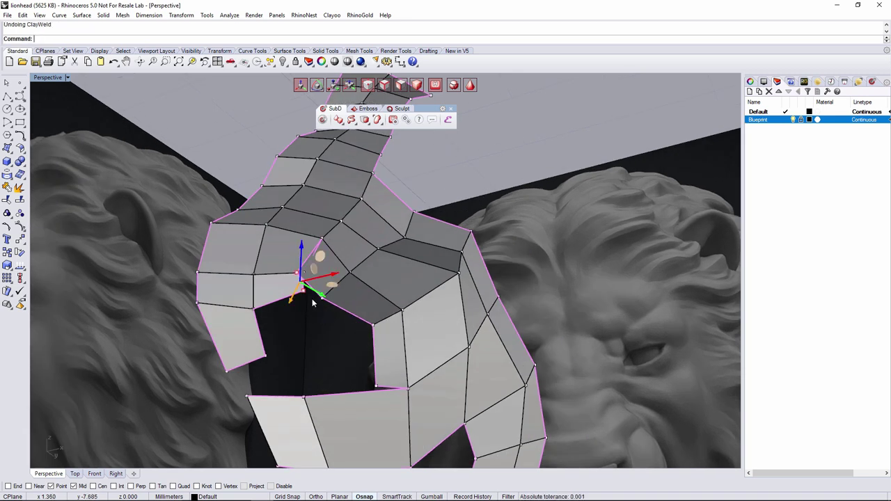
Weld the two adjacent points at the lower end of the narrow nostril gap
left_click(311, 315)
right_click(312, 316)
left_click(296, 273)
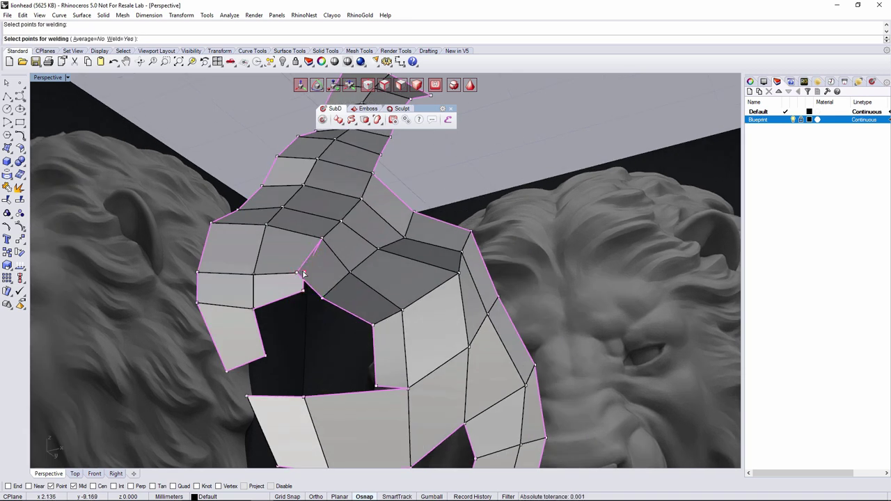
left_click(304, 274)
key("Return")
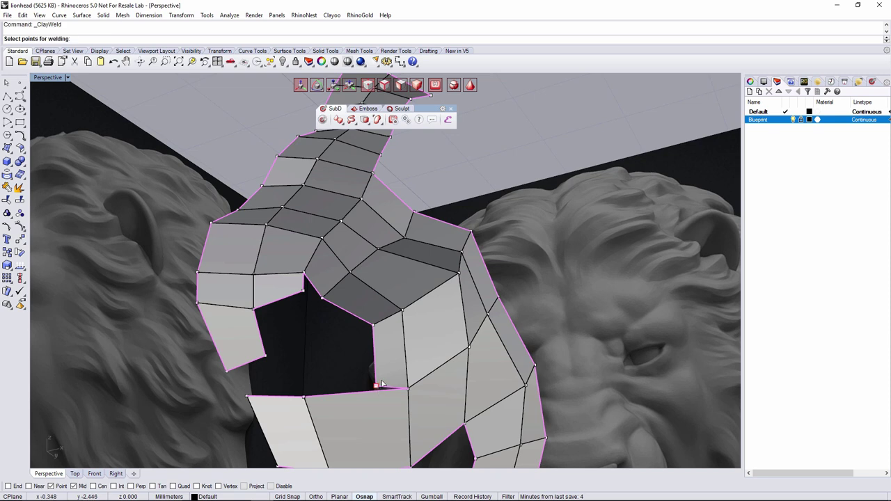
right_click_drag(382, 385, 420, 348)
left_click(413, 320)
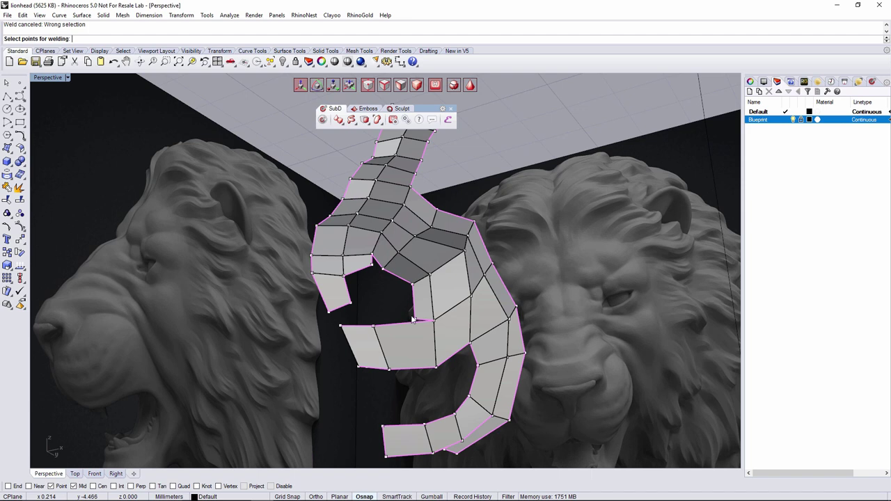
key("Escape")
left_click(415, 320)
left_click(374, 326)
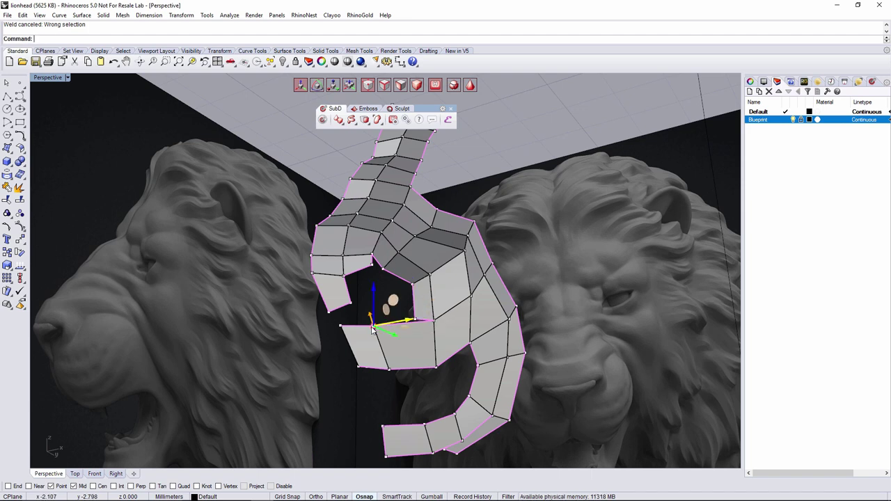
left_click(515, 255)
Weld the loose lower corner of the cheek face to the second point on the lip strip's upper edge
right_click(397, 322)
left_click(416, 319)
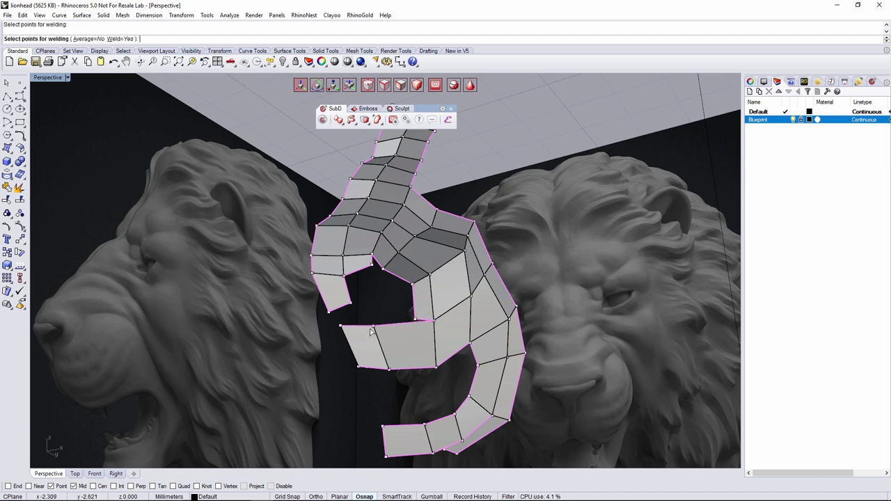
left_click(373, 328)
right_click(378, 329)
Reposition the cheek opening's outer corner point sideways against the front reference
right_click_drag(411, 322, 445, 369)
left_click(420, 313)
left_click_drag(446, 371, 427, 367)
left_click(95, 474)
scroll(463, 307, "up", 5)
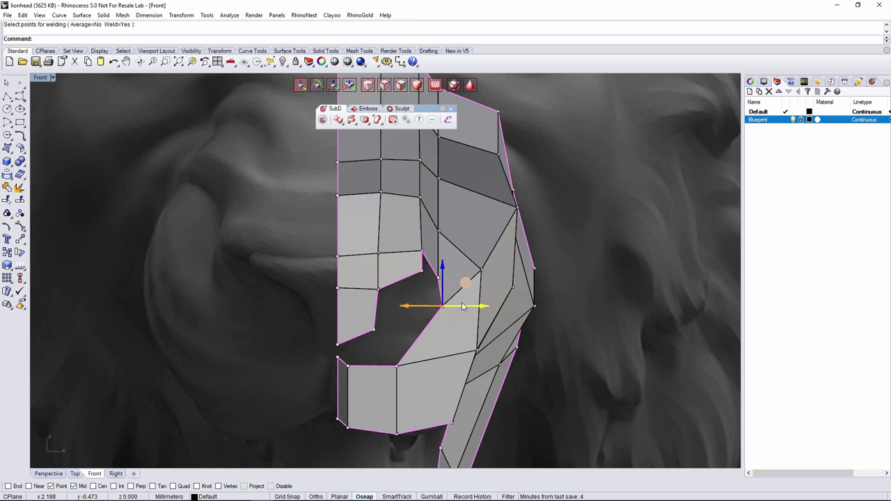
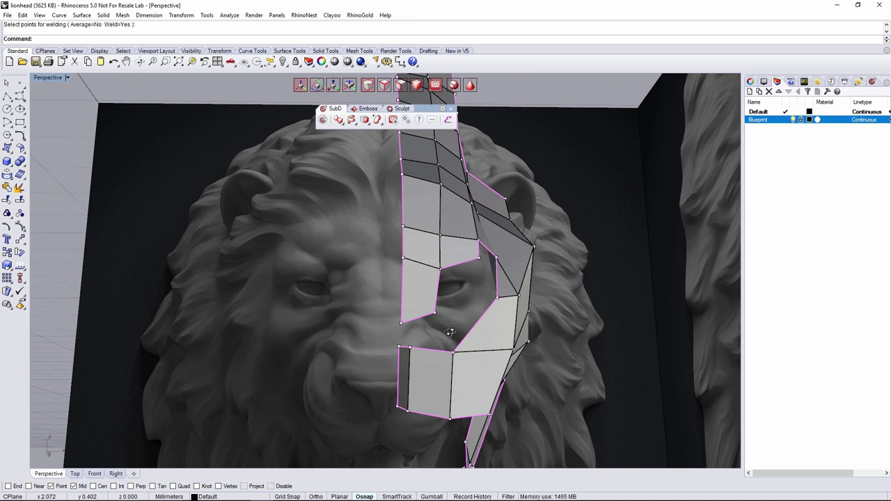
Bridge the lower edge of the nose strip to the upper edge of the lip strip
right_click_drag(421, 336, 404, 336)
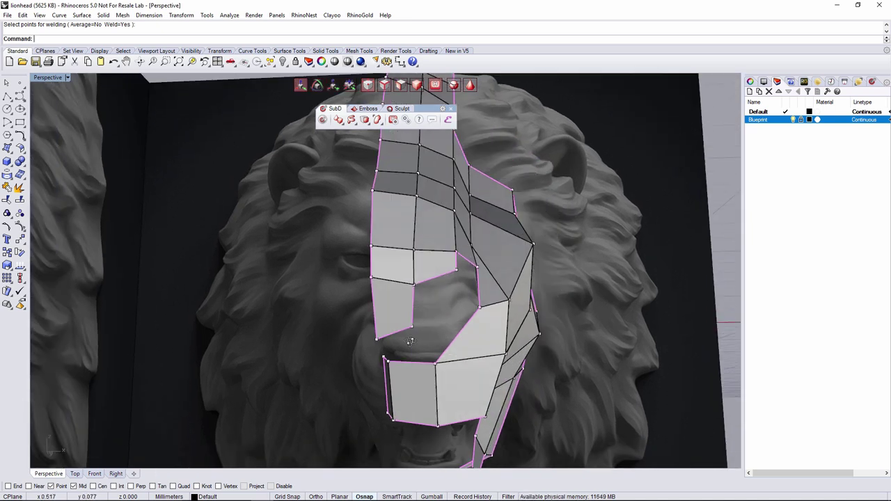
left_click(414, 363, "ctrl+shift")
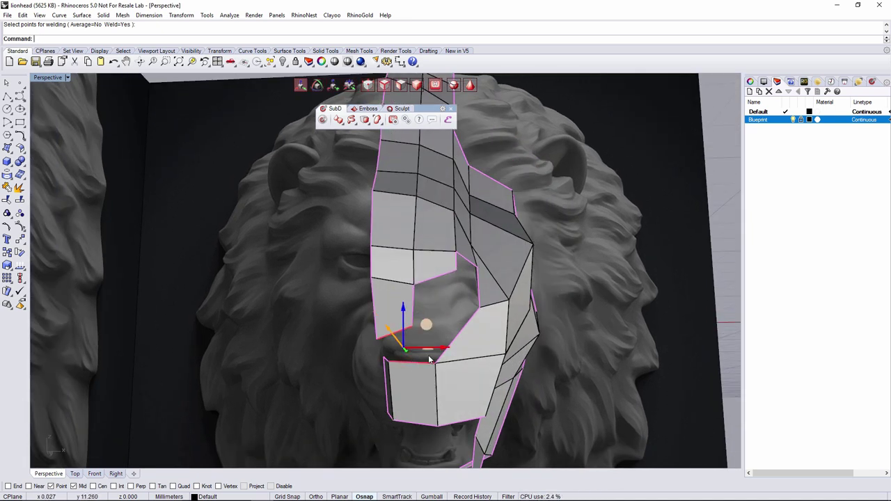
key("b")
Bridge the outer edge of the nostril opening to the facing edge of the face between nose and lip
right_click_drag(430, 343, 452, 286)
left_click(377, 264, "ctrl+shift")
key("b")
left_click(446, 298, "ctrl+shift")
scroll(474, 252, "down", 3)
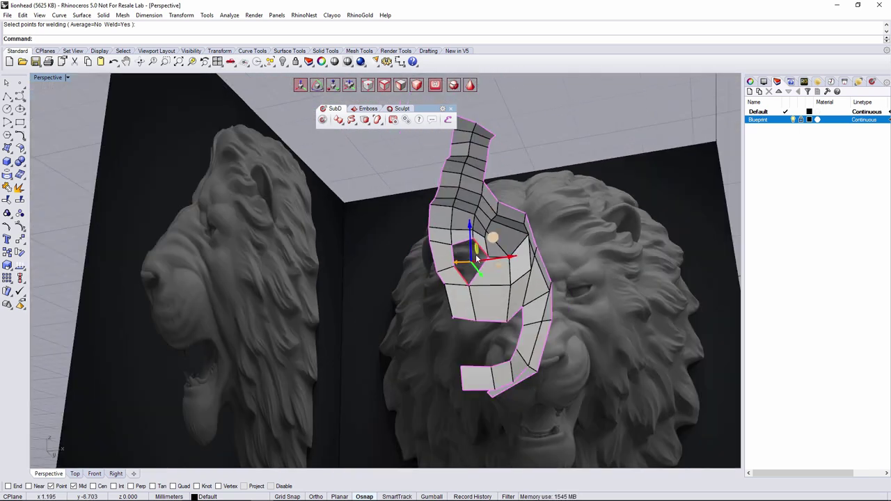
Examine how the muzzle mesh follows the side reference around the nose and lip
right_click_drag(572, 262, 580, 289)
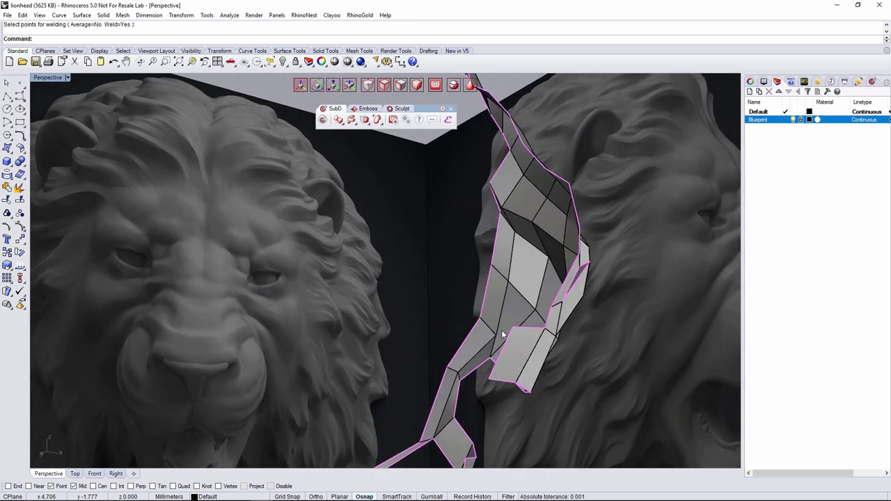
left_click(116, 474)
scroll(436, 291, "up", 5)
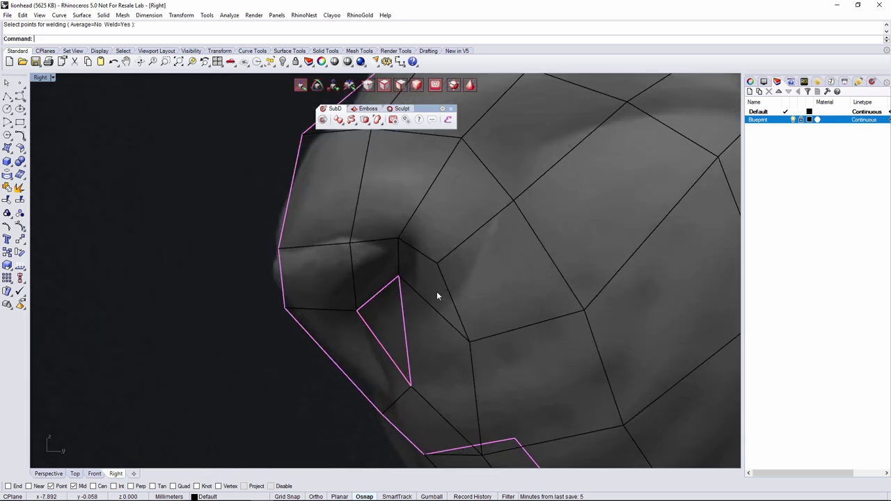
scroll(437, 291, "down", 6)
right_click_drag(443, 298, 410, 300)
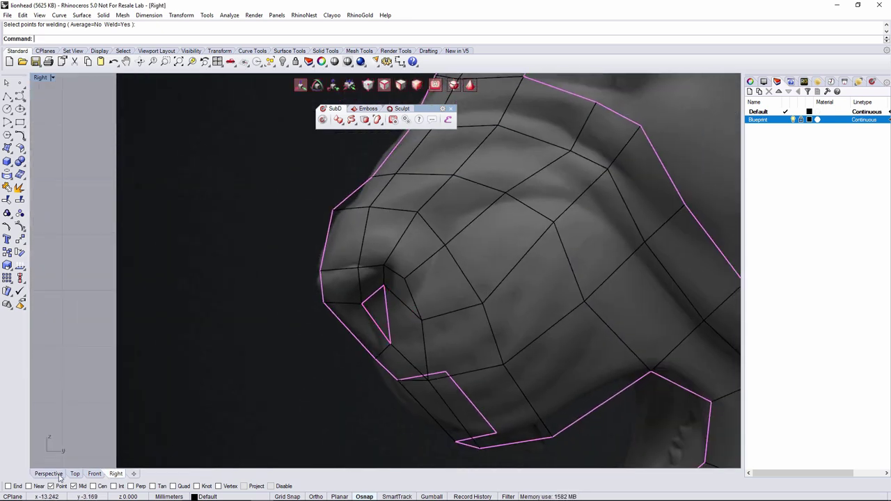
left_click(59, 476)
right_click_drag(441, 337, 390, 342)
Delete the face bridging nose and lip and the nose strip face directly above it
right_click_drag(546, 317, 547, 327)
left_click(547, 327, "ctrl+shift")
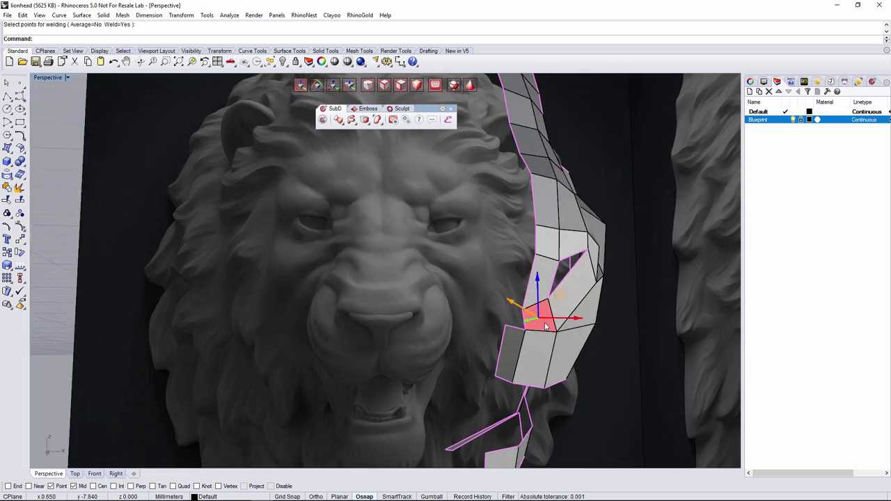
key("Delete")
left_click(550, 285, "ctrl+shift")
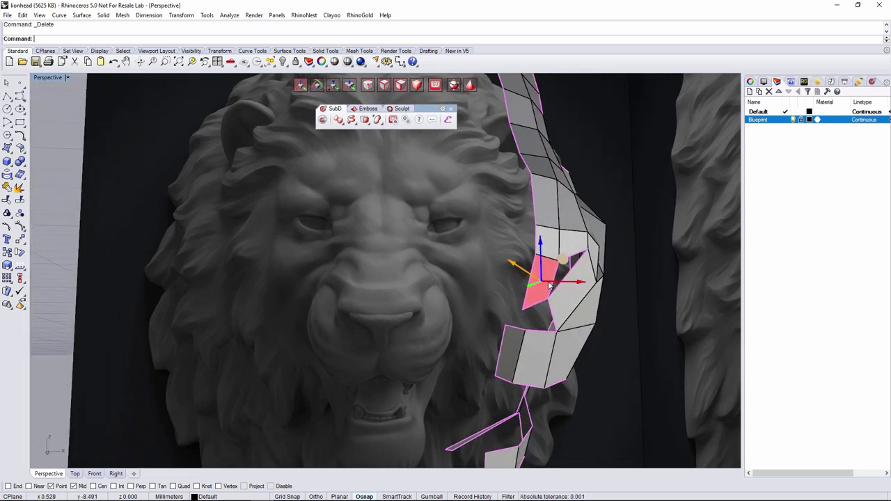
key("Delete")
right_click_drag(548, 281, 506, 250)
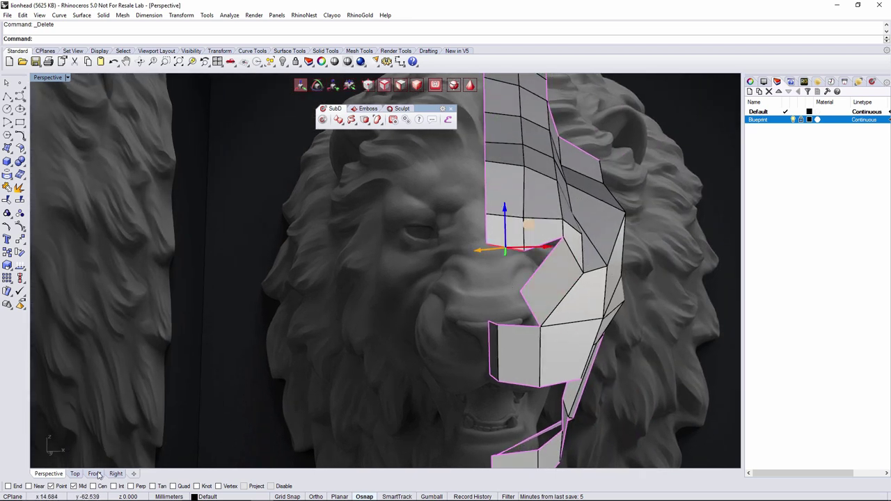
Try to rebuild the nose underside by extending the nose's lower edge downward and joining it to the lip strip
left_click(95, 474)
left_click_drag(369, 289, 370, 340)
left_click(356, 377, "shift")
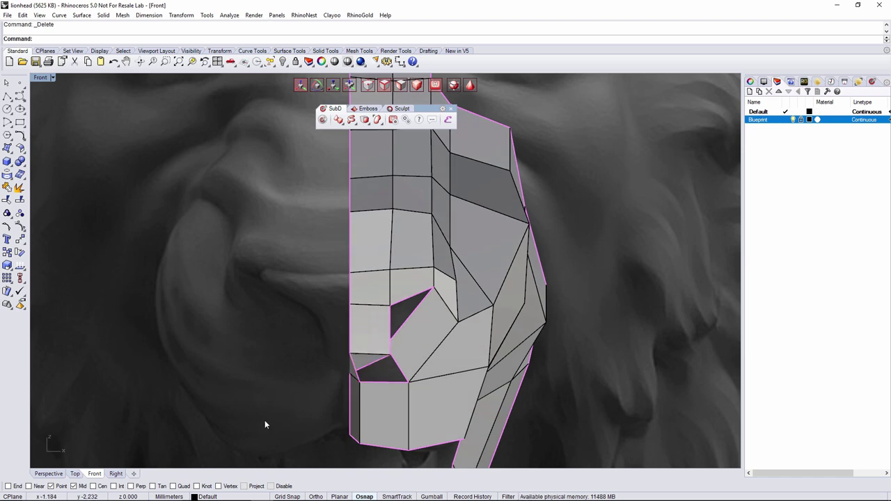
left_click(61, 473)
mouse_move(504, 336)
right_mouse_down()
mouse_move(540, 333)
mouse_move(447, 342)
mouse_move(500, 339)
right_mouse_up()
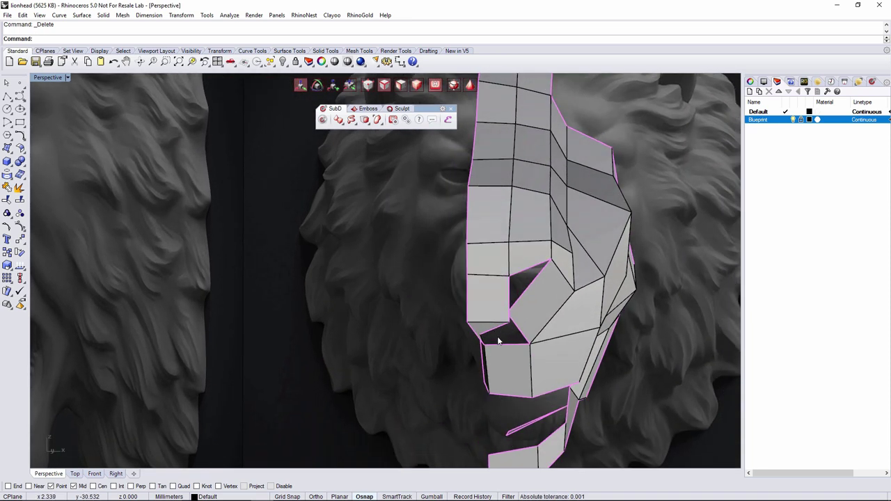
key("ctrl+z")
key("ctrl+z")
Rebuild the face below the nose and connect its lower edge to the narrow centre end of the lip strip
mouse_move(506, 334)
right_mouse_down()
mouse_move(550, 322)
mouse_move(539, 299)
mouse_move(514, 342)
right_mouse_up()
left_click(544, 289)
key("e")
left_click_drag(518, 396, 477, 418)
right_click_drag(478, 418, 513, 314)
left_click(533, 330, "shift")
key("a")
left_click(465, 305)
key("w")
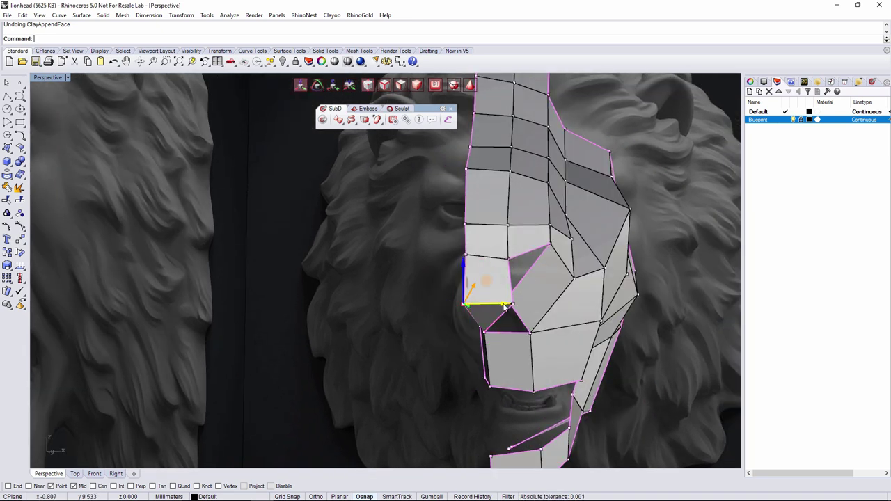
Reposition the point where the new nose underside meets the nostril opening
right_click_drag(537, 294, 333, 330)
key("Escape")
left_click(401, 342)
right_click_drag(402, 341, 477, 265)
left_click_drag(481, 261, 507, 278)
right_click_drag(648, 255, 433, 284)
Append faces across the two remaining gaps between the nose underside, the nostril and the upper lip
left_click(455, 265)
left_click(477, 270, "shift")
key("f")
left_click(445, 308)
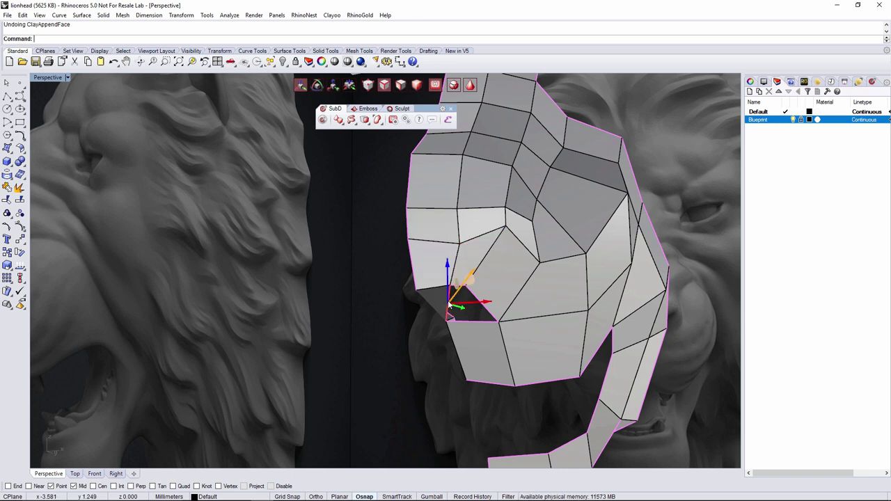
left_click(486, 311, "shift")
key("f")
right_click_drag(503, 323, 335, 386)
key("Tab")
key("Tab")
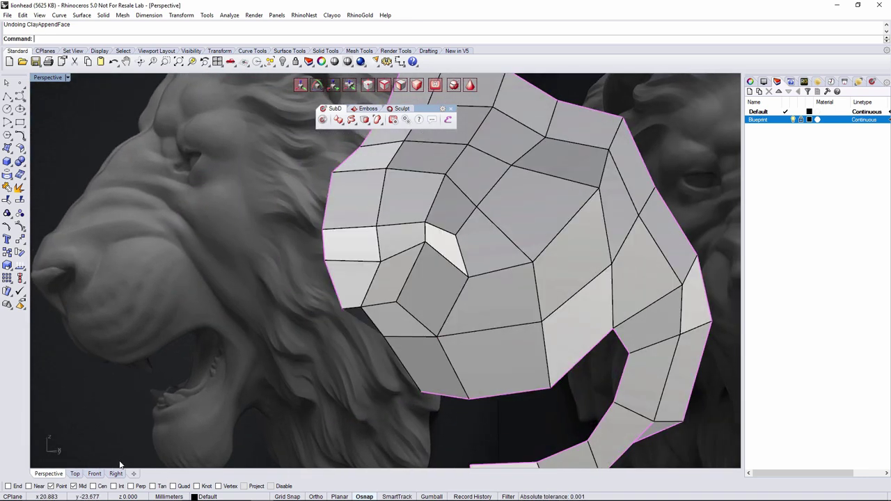
Reposition the points below the nostril in the front view to even out the surrounding faces
left_click(95, 474)
scroll(398, 327, "down", 5)
scroll(370, 342, "up", 4)
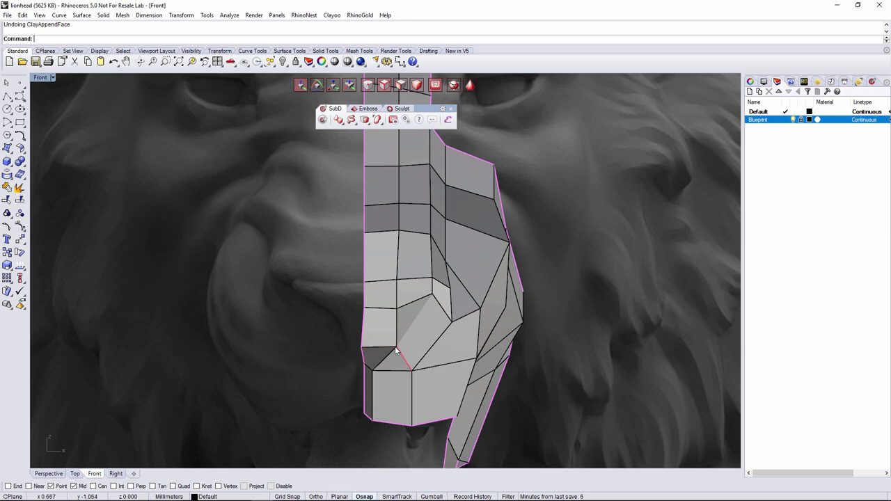
left_click(396, 350, "ctrl+shift")
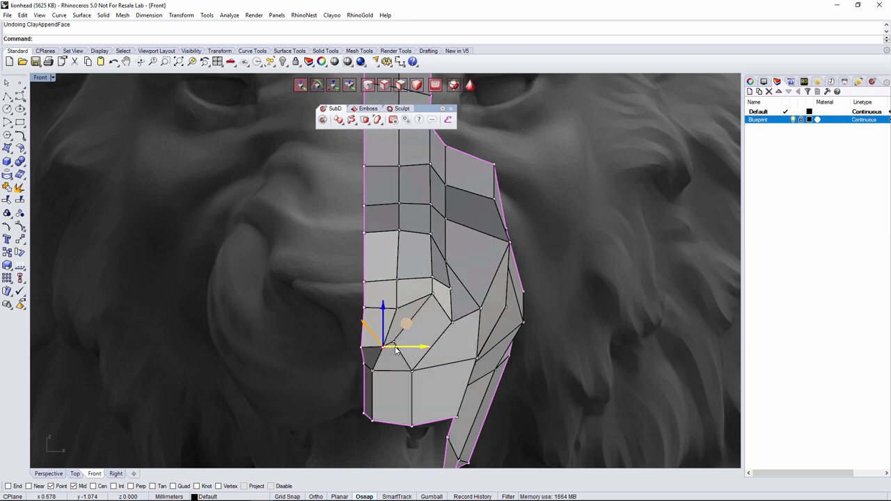
left_click_drag(394, 343, 435, 294)
left_click(645, 90)
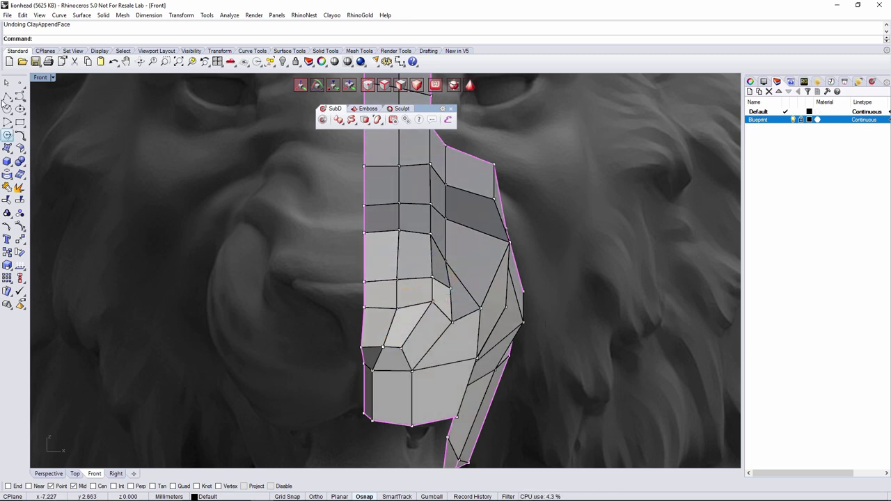
Set the front view to wireframe display and align the nostril rim points with the reference
left_click(40, 78)
left_click(60, 100)
scroll(344, 311, "up", 5)
right_click_drag(377, 318, 376, 318)
left_click_drag(453, 274, 466, 299)
left_click_drag(480, 265, 473, 262)
left_click_drag(411, 309, 412, 309)
left_click_drag(426, 275, 413, 277)
Adjust the points below the nose near the mesh's centre line to match the front reference
left_click_drag(392, 377, 378, 339)
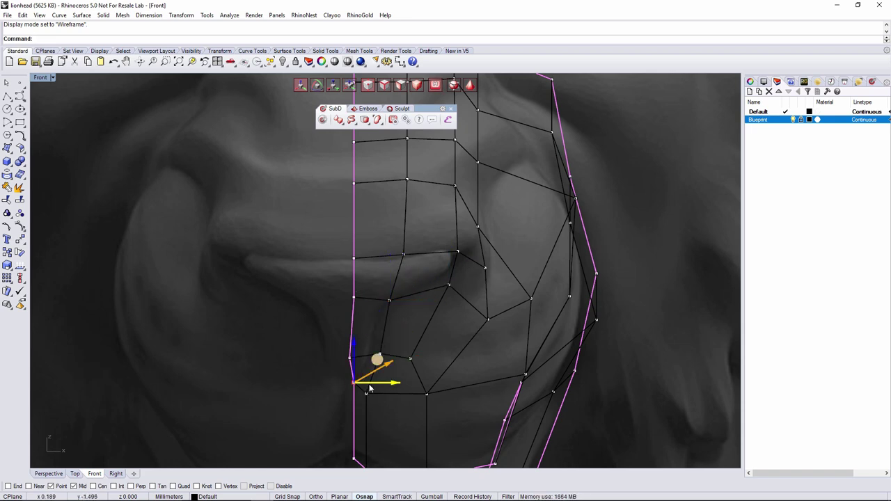
left_click_drag(369, 383, 368, 383)
left_click_drag(336, 345, 369, 357)
key("Escape")
Adjust the position of a nostril rim point in the perspective view
left_click(48, 473)
right_click_drag(317, 349, 335, 372)
left_click(443, 290)
right_click_drag(447, 294, 370, 324)
left_click_drag(362, 331, 347, 333)
right_click_drag(347, 333, 240, 317)
left_click(133, 259)
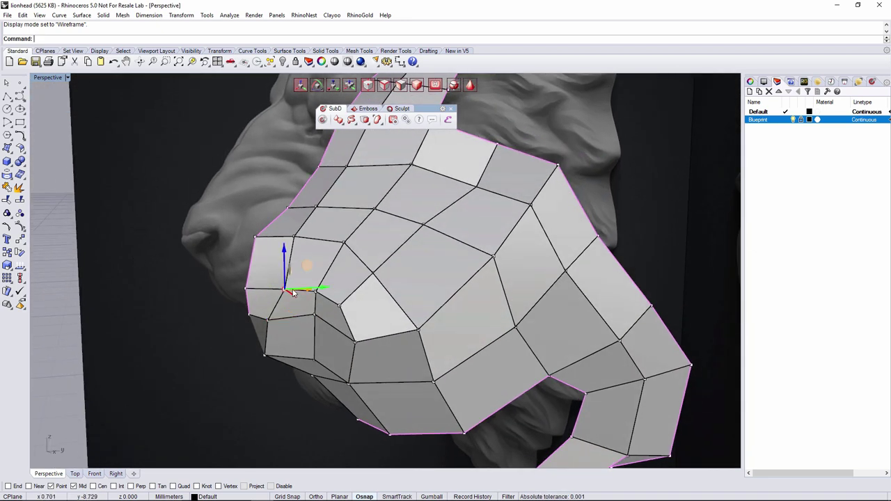
Shift the inner point on the nose tip's lower edge slightly forward in the perspective view
right_click_drag(293, 293, 285, 293)
left_click_drag(303, 290, 296, 289)
right_click_drag(293, 292, 383, 264)
left_click(362, 314)
mouse_move(386, 315)
right_mouse_down()
mouse_move(298, 326)
mouse_move(280, 313)
mouse_move(265, 381)
mouse_move(408, 358)
mouse_move(422, 346)
mouse_move(294, 347)
mouse_move(313, 363)
mouse_move(418, 327)
mouse_move(313, 373)
mouse_move(412, 322)
mouse_move(370, 326)
right_mouse_up()
left_click(295, 347)
scroll(369, 326, "up", 3)
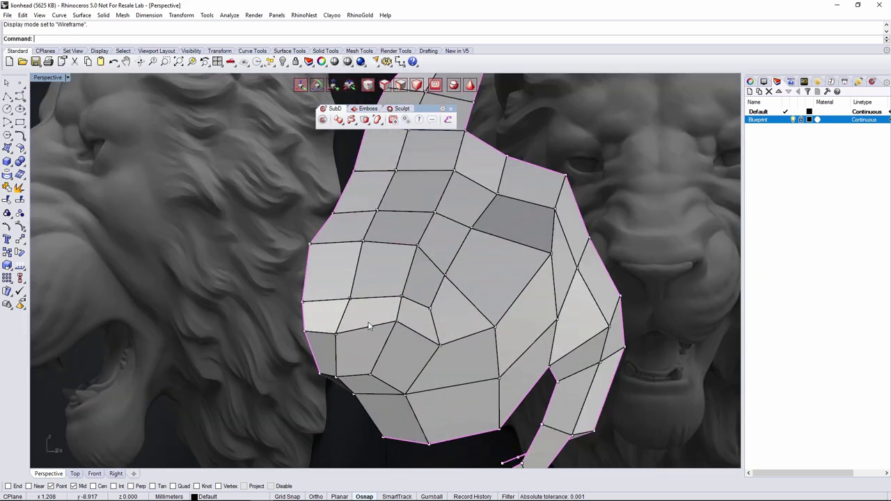
Narrow the nostril in the front view by moving its inner rim points outward and its outer rim points inward
left_click(97, 473)
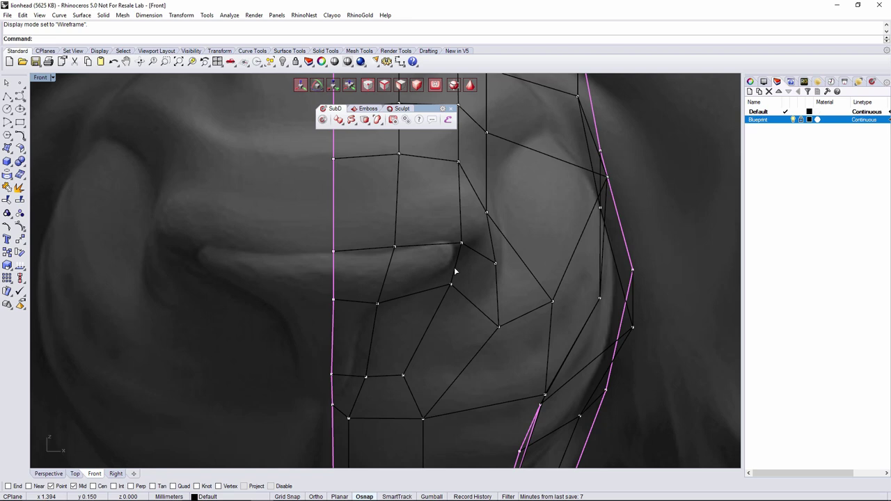
left_click_drag(467, 269, 472, 268)
left_click(497, 292)
left_click_drag(519, 297, 510, 296)
key("a")
Move the point above the nostril inward and the point below its outer rim inward and upward
left_click(487, 213)
left_click_drag(507, 214, 495, 217)
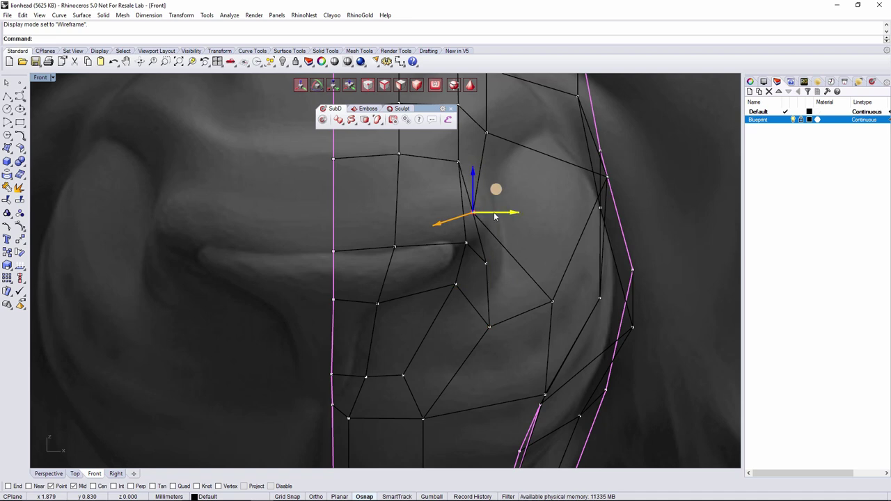
left_click(491, 326)
left_click_drag(512, 310, 502, 295)
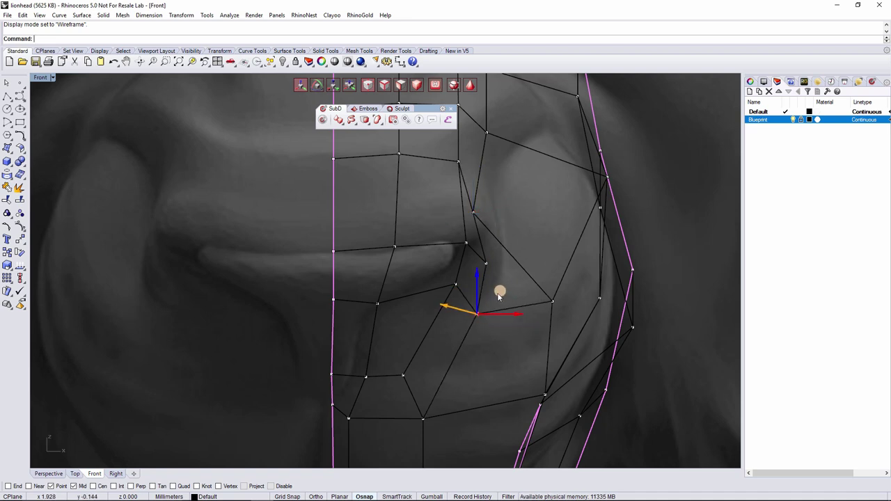
scroll(636, 312, "down", 5)
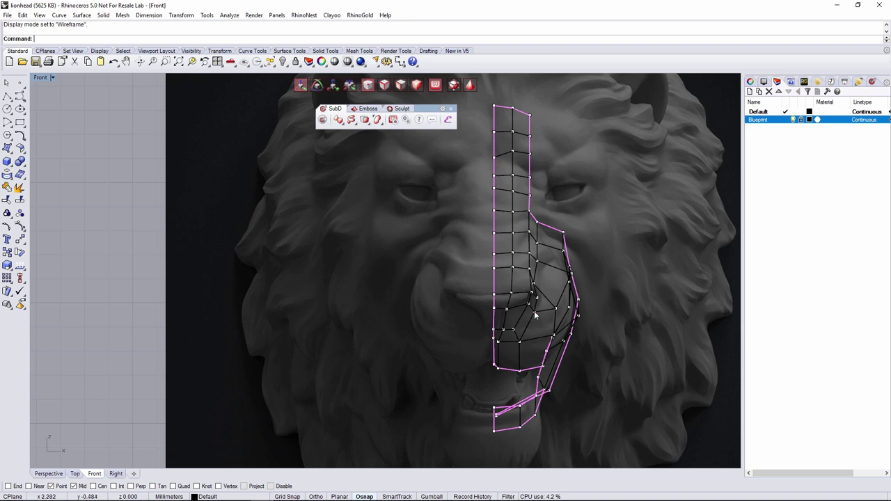
scroll(529, 314, "up", 5)
scroll(411, 290, "down", 5)
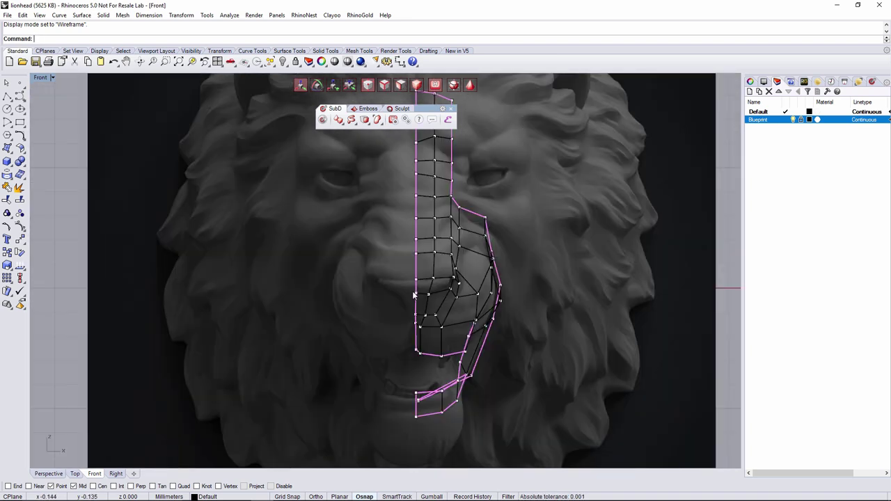
Inset the three faces on the front of the nose tip by edge at a distance of 0.1
scroll(413, 292, "up", 5)
scroll(470, 296, "down", 1)
right_click_drag(448, 294, 435, 294)
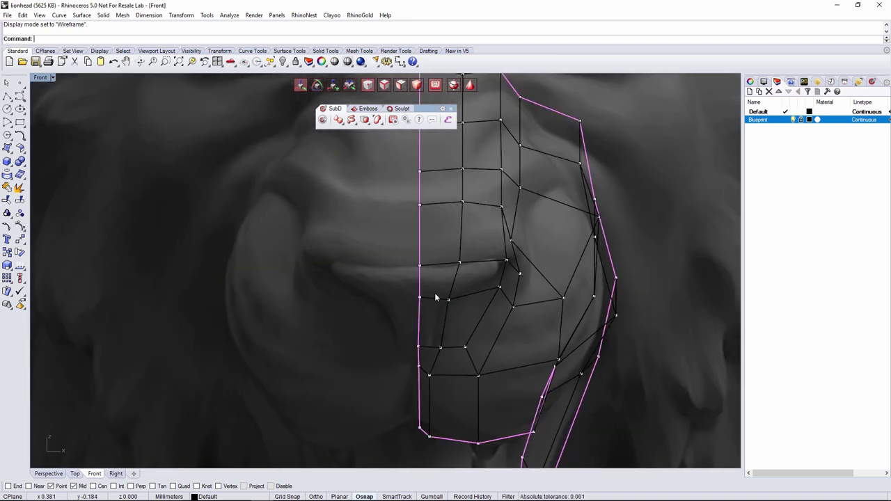
left_click(437, 292)
left_click(494, 269, "shift")
left_click(433, 324, "shift")
left_click(430, 356, "shift")
left_click(38, 476)
right_click_drag(418, 348, 454, 342)
left_click(116, 473)
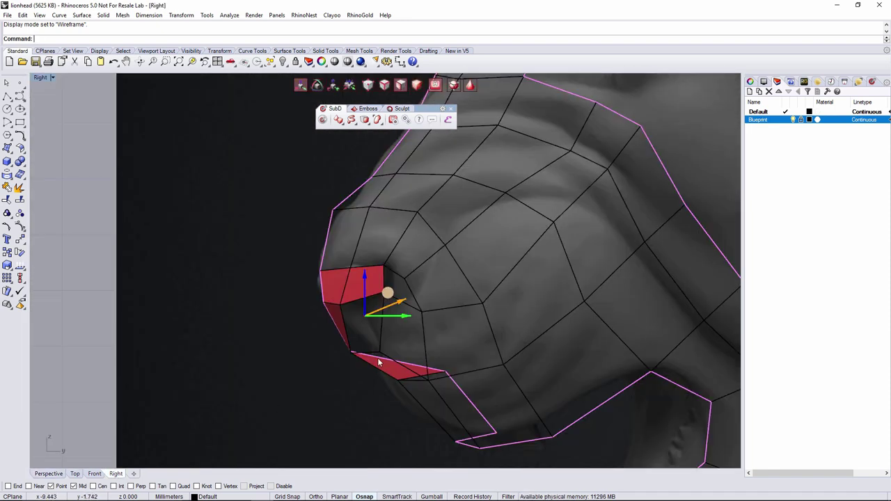
right_click_drag(403, 377, 412, 381)
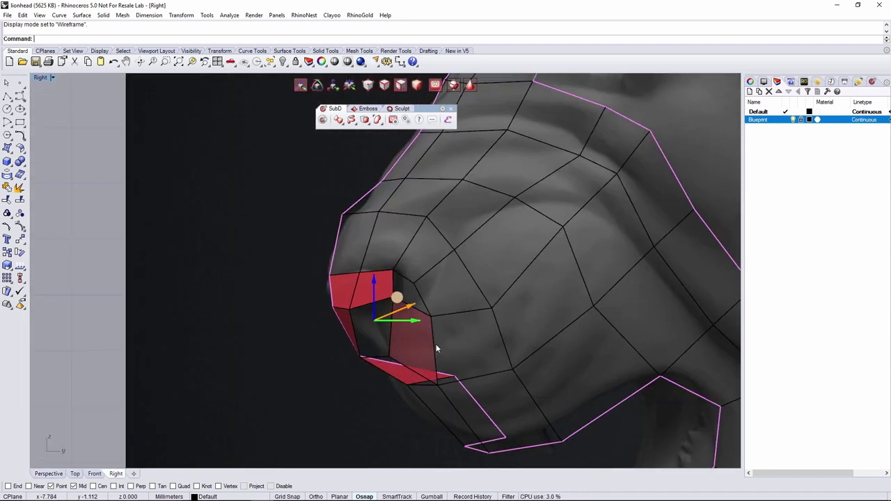
left_click(402, 381, "ctrl")
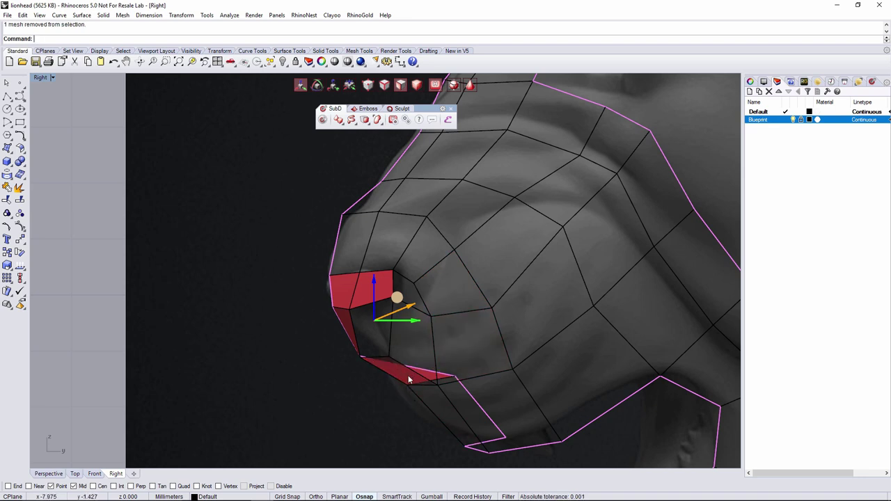
left_click(95, 474)
left_click(429, 358, "ctrl")
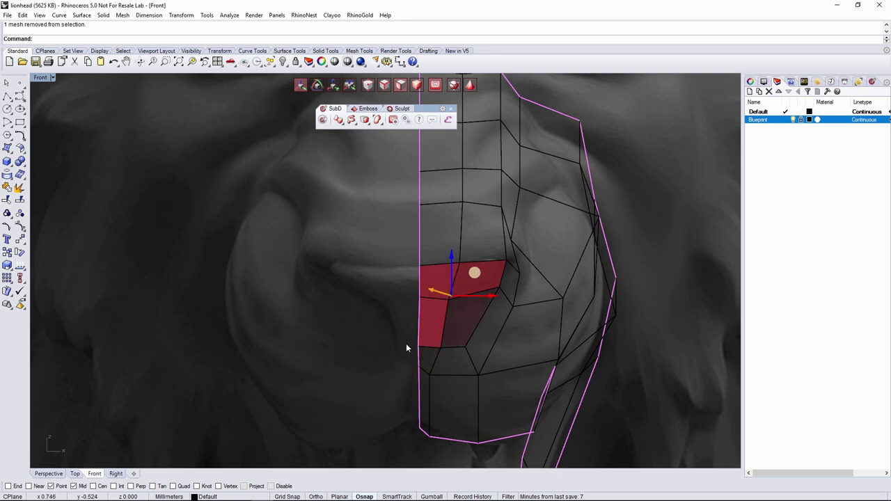
left_click(365, 120)
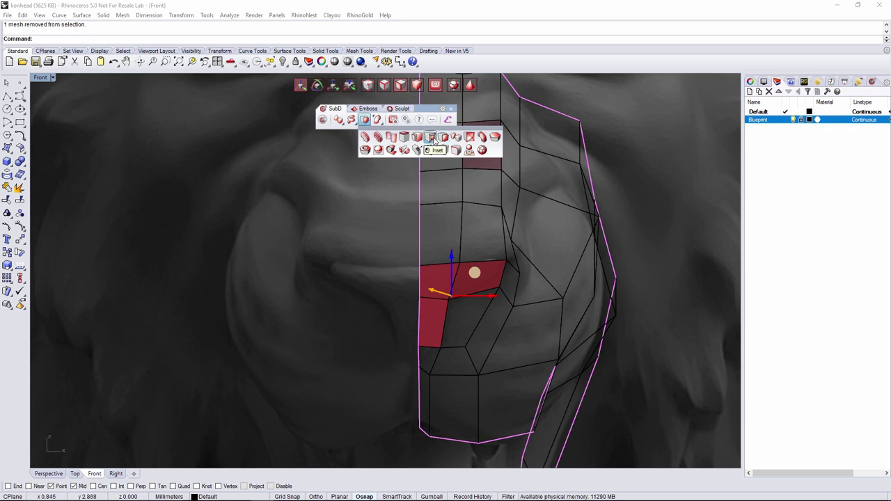
left_click(430, 138)
right_click_drag(538, 262, 495, 293)
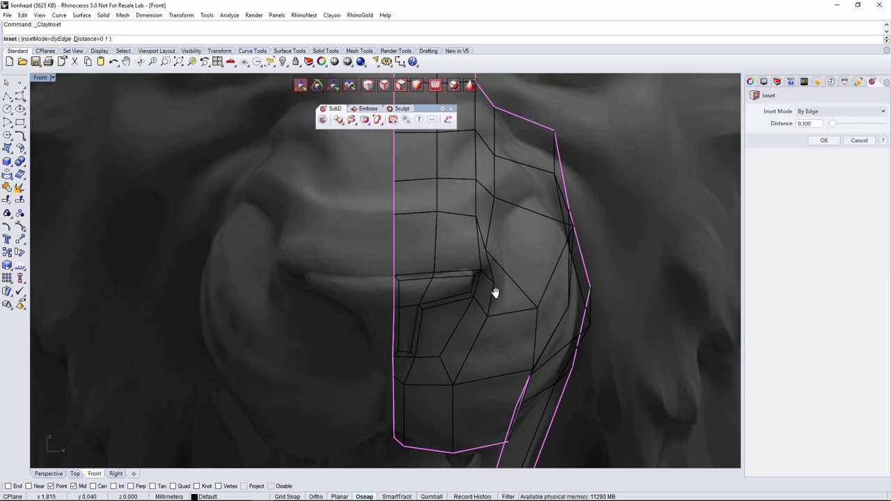
right_click(619, 225)
Delete the thin inset faces along the nose's centre line and move the opened edge back onto the centre line
left_click(397, 302)
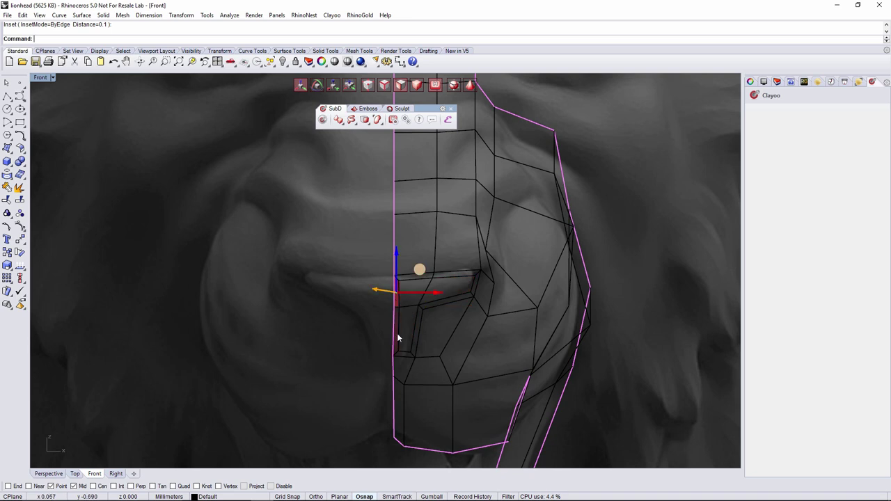
key("Delete")
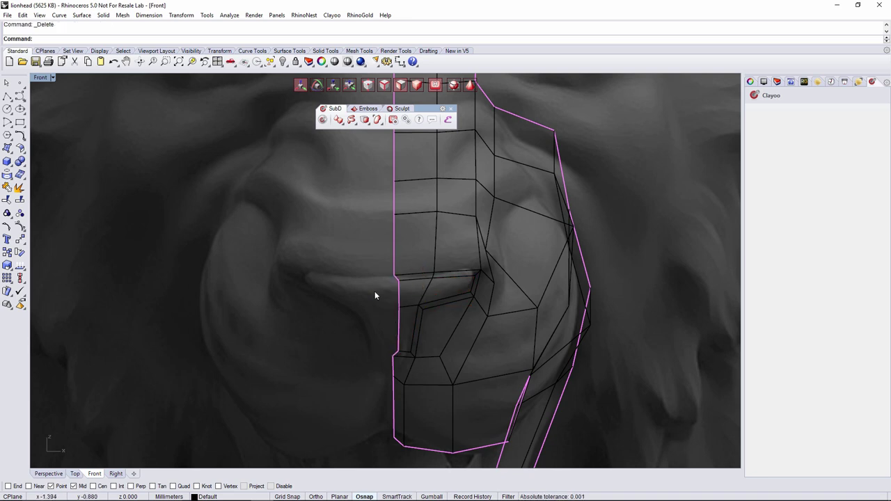
left_click(400, 298, "ctrl+shift")
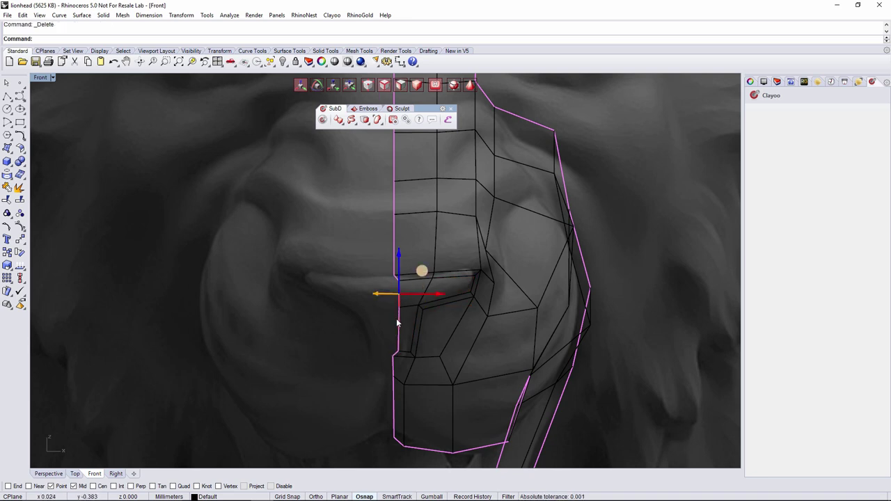
scroll(400, 324, "up", 5)
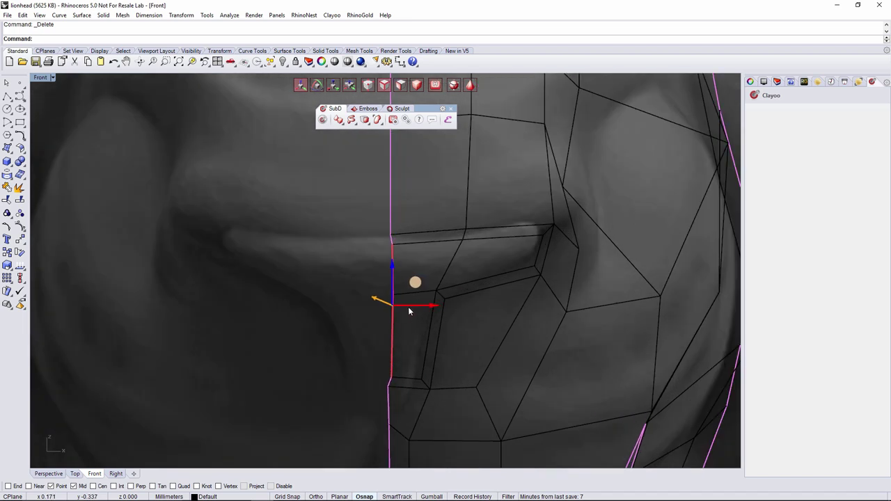
scroll(364, 330, "down", 6)
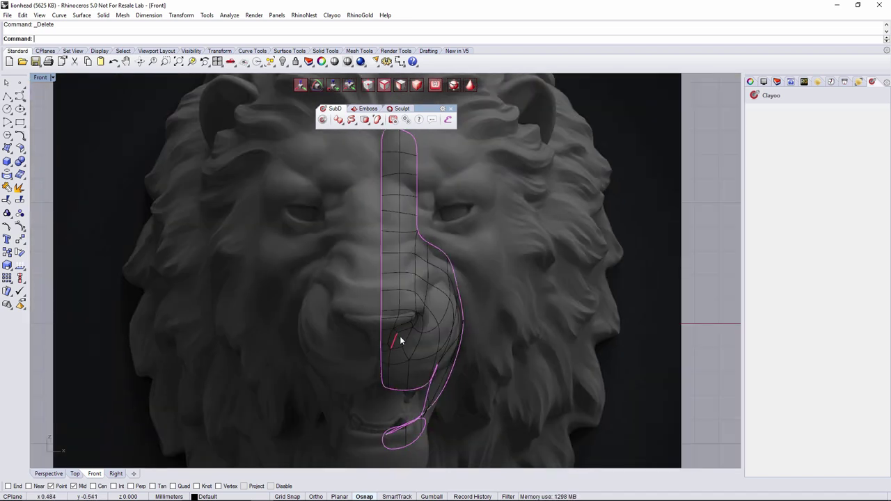
scroll(399, 335, "up", 3)
scroll(399, 336, "down", 2)
scroll(390, 345, "up", 6)
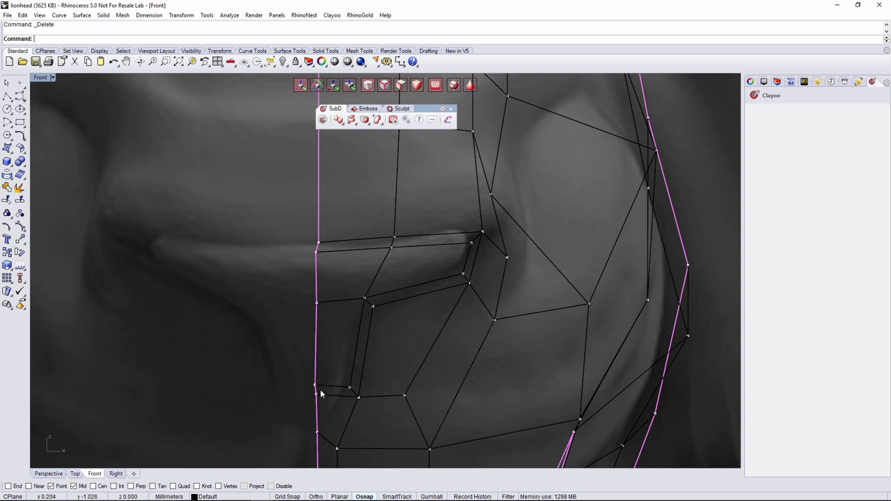
Lower the centre-line points beneath the nose inset and shift its corner points slightly toward the centre in the front view
right_click_drag(321, 393, 341, 317)
left_click_drag(303, 299, 391, 340)
left_click(387, 304)
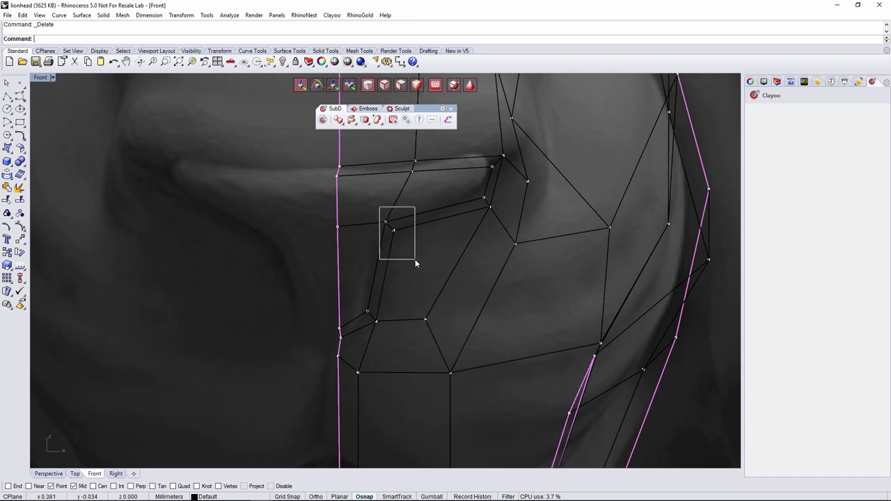
left_click_drag(422, 230, 418, 229)
Examine the muzzle mesh against the reference images in the front and perspective views
scroll(432, 226, "down", 8)
left_click(588, 258)
right_click_drag(588, 258, 555, 267)
scroll(521, 298, "down", 6)
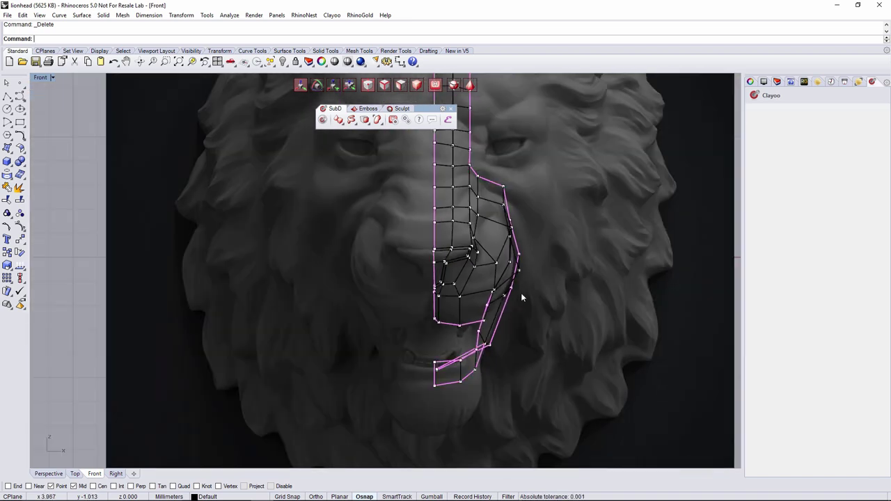
scroll(470, 299, "up", 5)
left_click(528, 277)
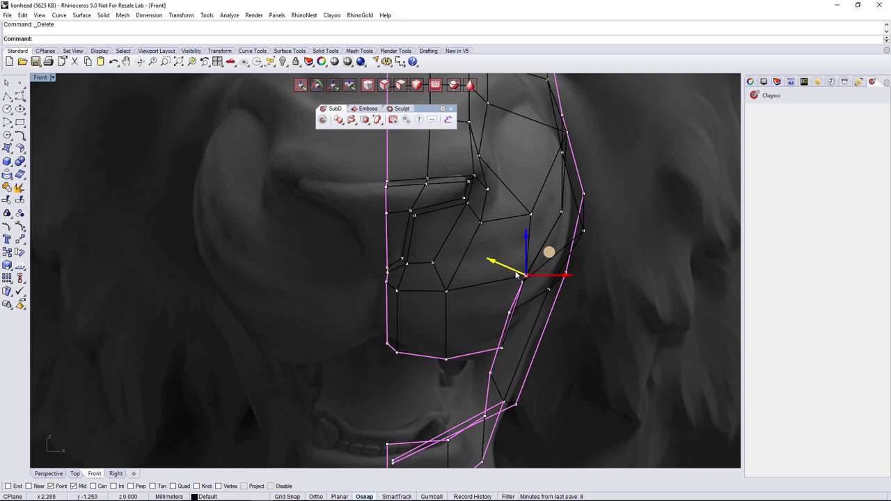
left_click(49, 474)
right_click_drag(365, 319, 518, 315)
right_click_drag(454, 360, 484, 336)
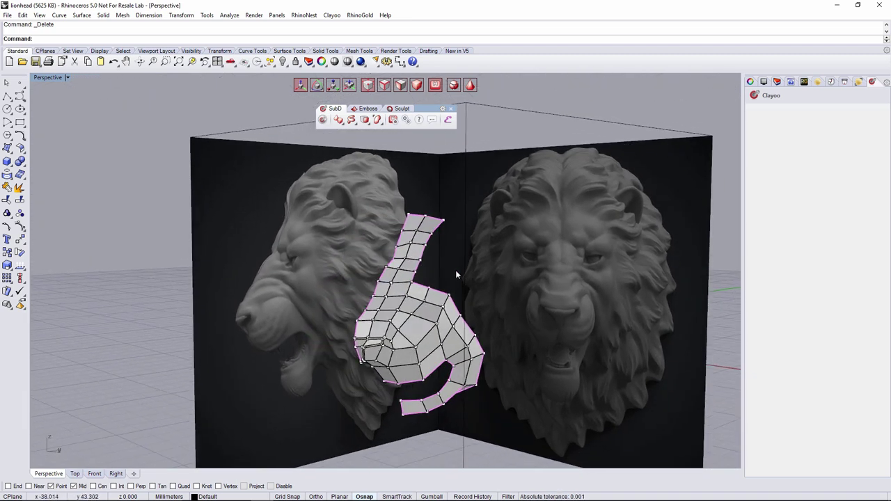
Draw the first quad face at the inner corner of the eye in the front view
left_click(99, 476)
right_click_drag(489, 209, 428, 325)
scroll(434, 252, "up", 2)
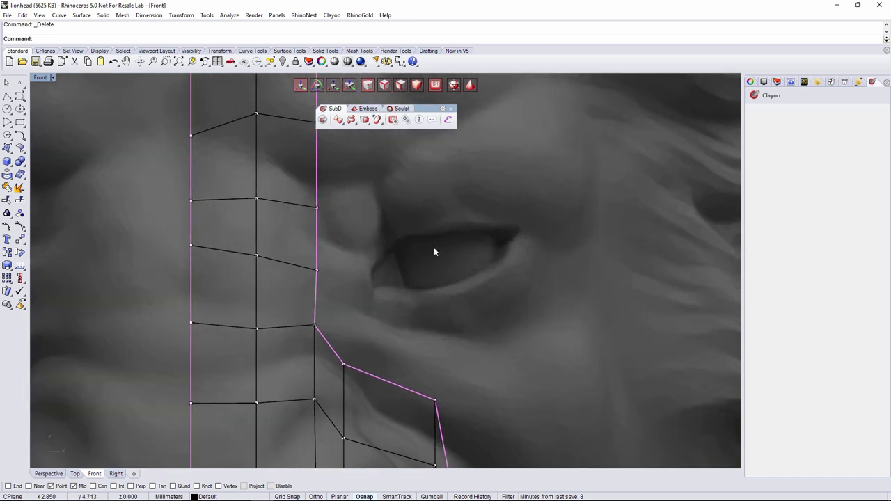
left_click(351, 122)
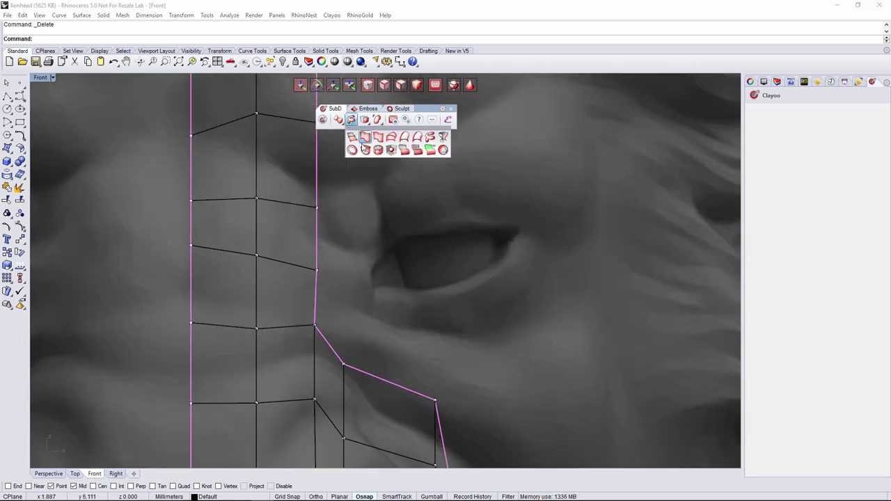
left_click(358, 271)
left_click(404, 230)
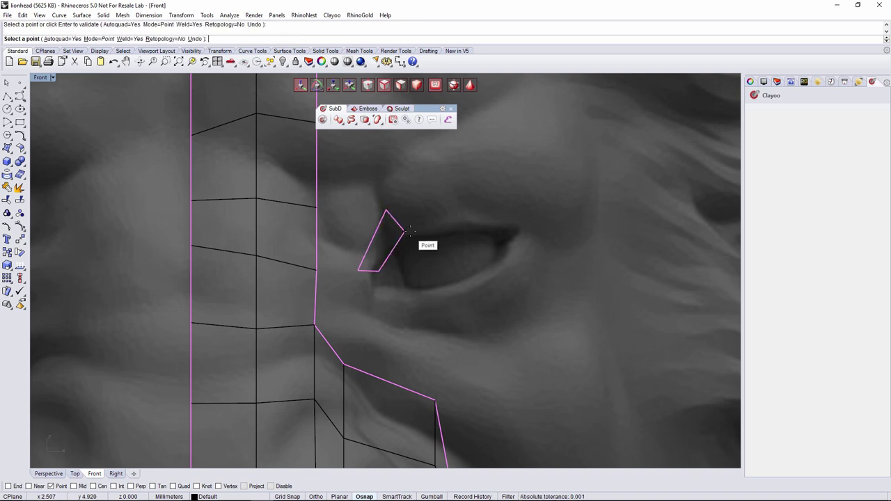
Add two quad faces along the upper eyelid, reaching the outer corner of the eye
left_click(407, 231)
left_click(467, 190)
left_click(386, 210)
left_click(485, 220)
right_click(512, 236)
right_click_drag(475, 224, 473, 222)
right_click(471, 220)
left_click(470, 220)
left_click(511, 237)
left_click(541, 223)
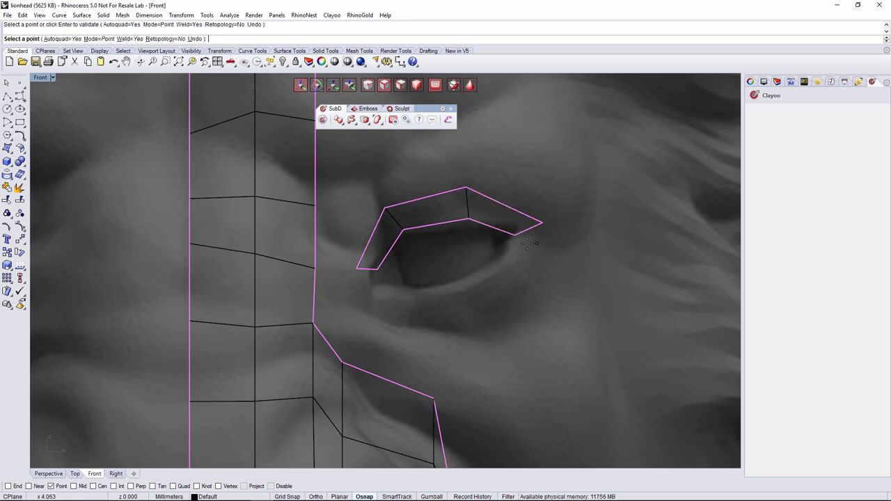
Continue the quad faces around the outer corner and lower eyelid, closing the six-face ring around the eye
left_click(510, 293)
left_click(489, 273)
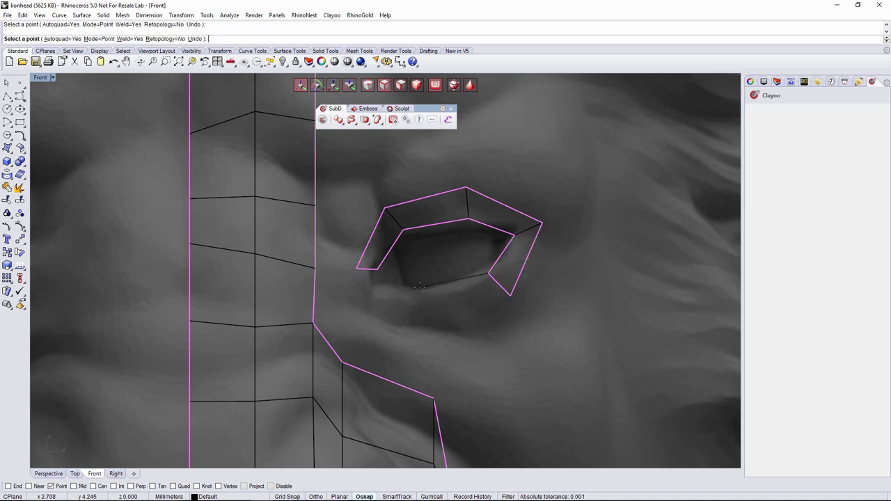
left_click(433, 316)
left_click(510, 295)
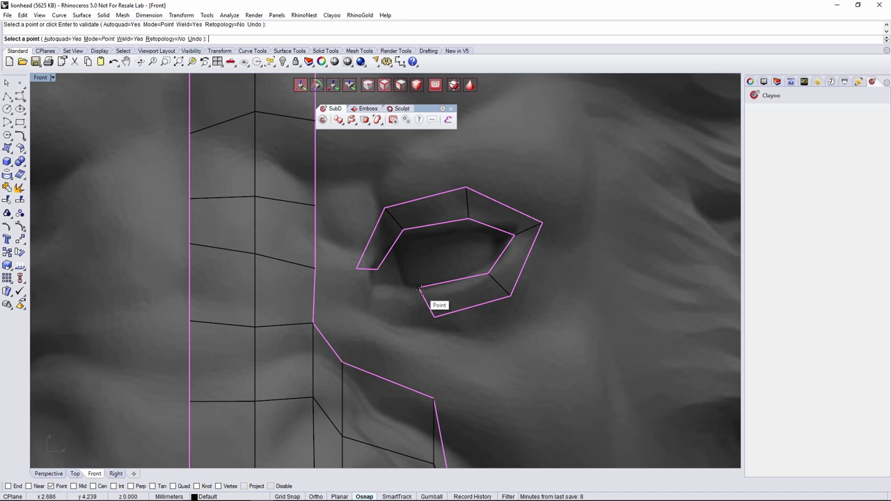
left_click(358, 269)
left_click(435, 318)
scroll(435, 320, "down", 8)
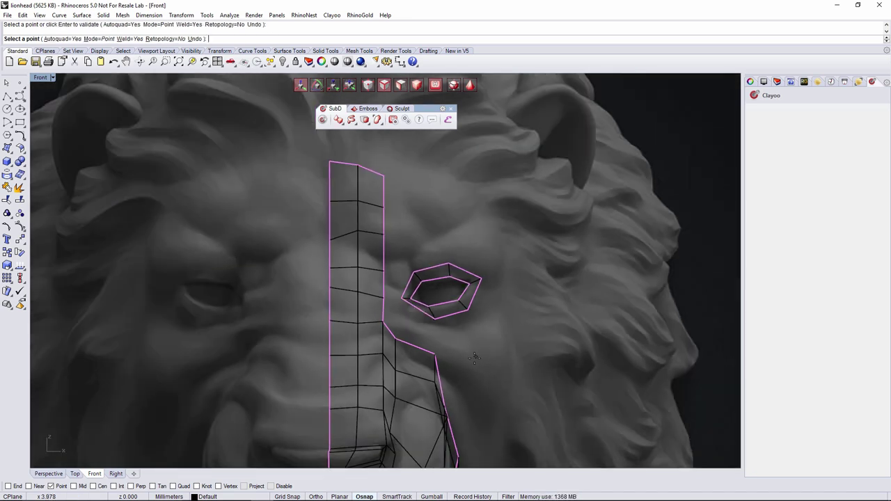
right_click_drag(436, 347, 408, 239)
key("Return")
Shift the eye ring's outer-loop points at the inner corner and the lower eyelid slightly toward the nose
scroll(392, 206, "up", 4)
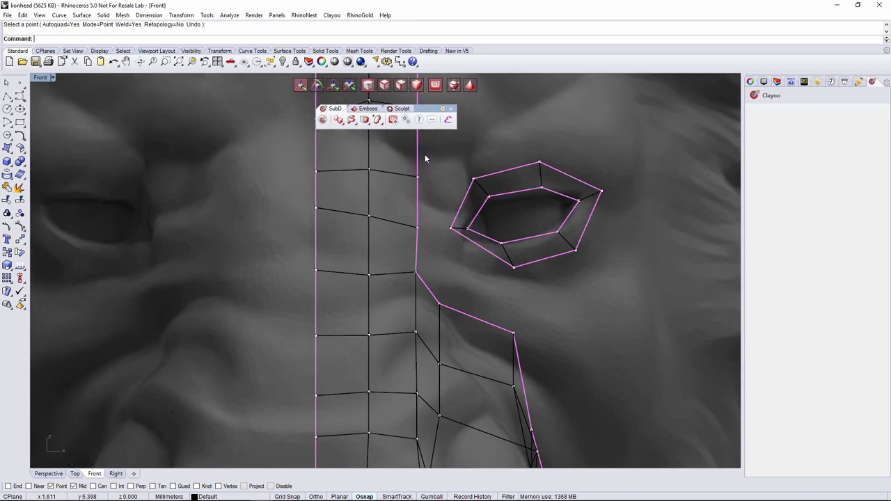
left_click(452, 231)
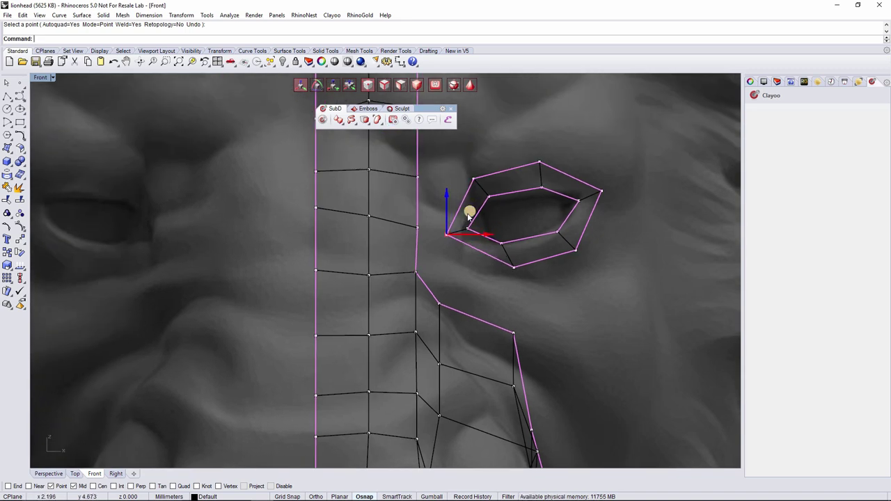
left_click(513, 266)
left_click_drag(513, 266, 505, 267)
left_click(555, 290)
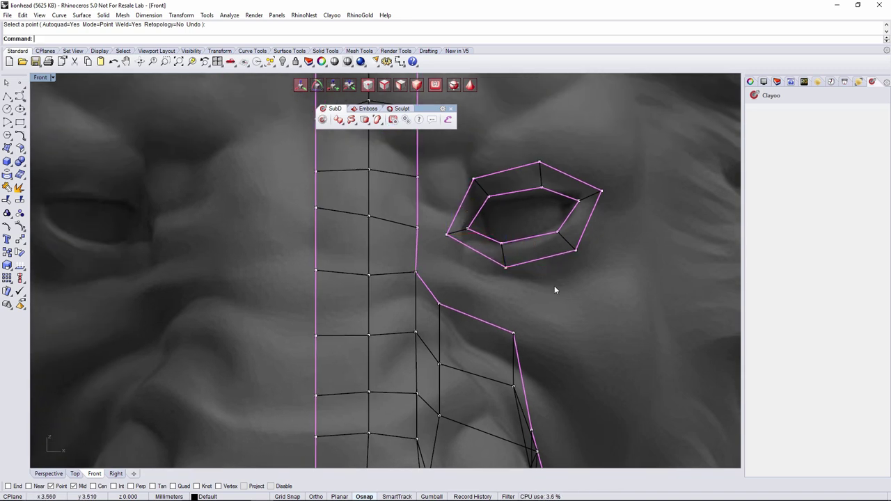
Fine-tune the remaining eyelid points at the lower lid, outer corner and upper inner corner to follow the eye
left_click_drag(524, 221, 529, 223)
left_click(577, 250)
left_click_drag(596, 229, 598, 230)
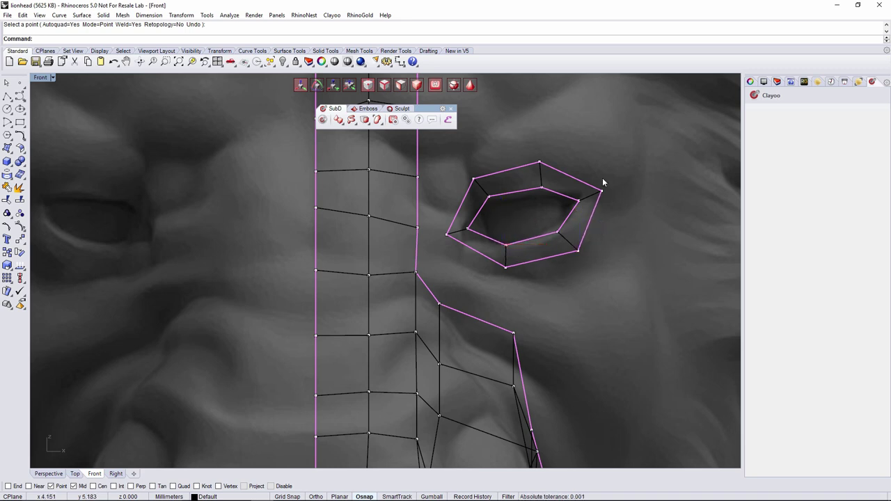
left_click_drag(587, 179, 588, 176)
left_click_drag(464, 166, 497, 155)
left_click_drag(497, 208, 513, 176)
left_click(513, 178)
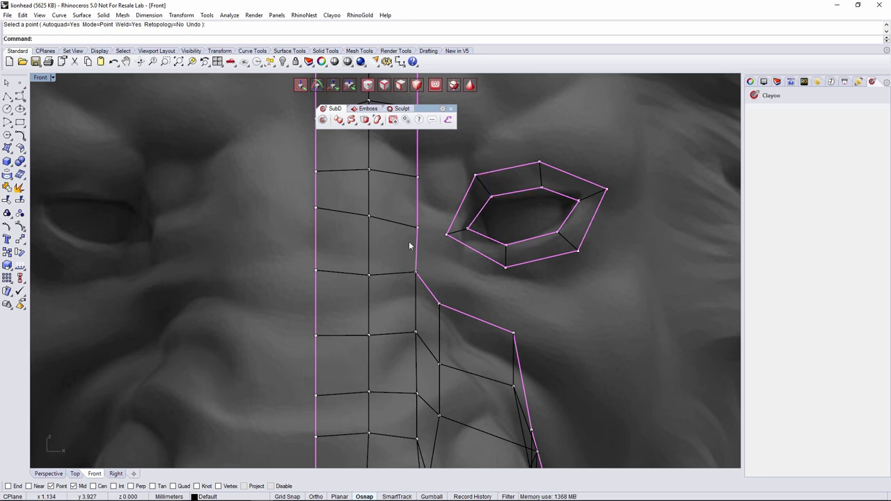
Move the whole eye ring forward in the side view onto the reference eye
double_click(519, 185)
left_click(116, 473)
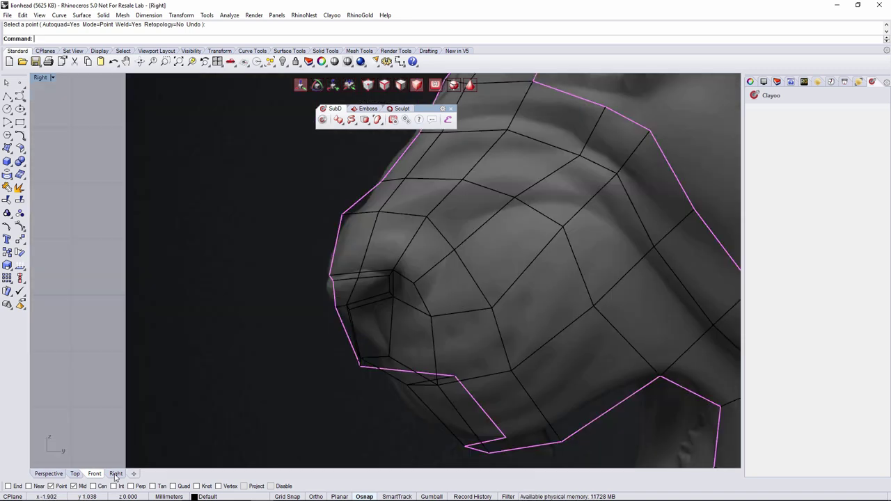
scroll(495, 299, "down", 8)
right_click_drag(671, 178, 501, 287)
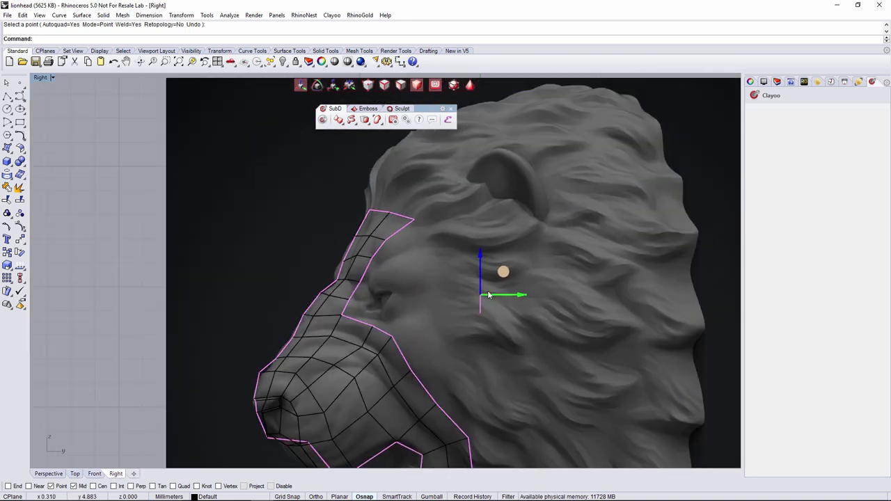
left_click_drag(502, 300, 395, 303)
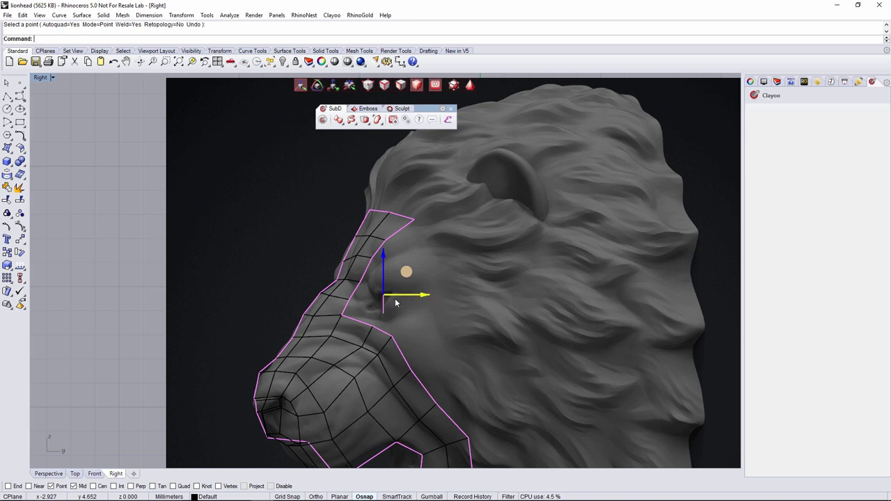
Rotate the eye ring about the vertical axis in the perspective view and tilt it slightly in the side view
left_click(59, 472)
right_click_drag(208, 441, 458, 273)
left_click_drag(458, 281, 473, 279)
left_click(115, 474)
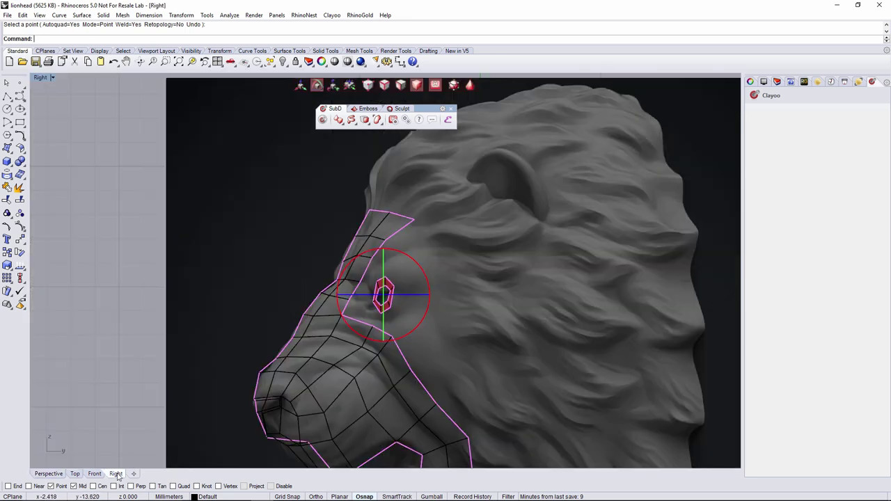
scroll(385, 329, "up", 6)
left_click_drag(399, 267, 406, 268)
Refine the eye ring's rotation in the perspective view and lean its upper end forward in the side view
left_click(48, 473)
right_click_drag(444, 313, 449, 309)
left_click_drag(479, 270, 479, 272)
right_click_drag(502, 326, 209, 370)
left_click(115, 474)
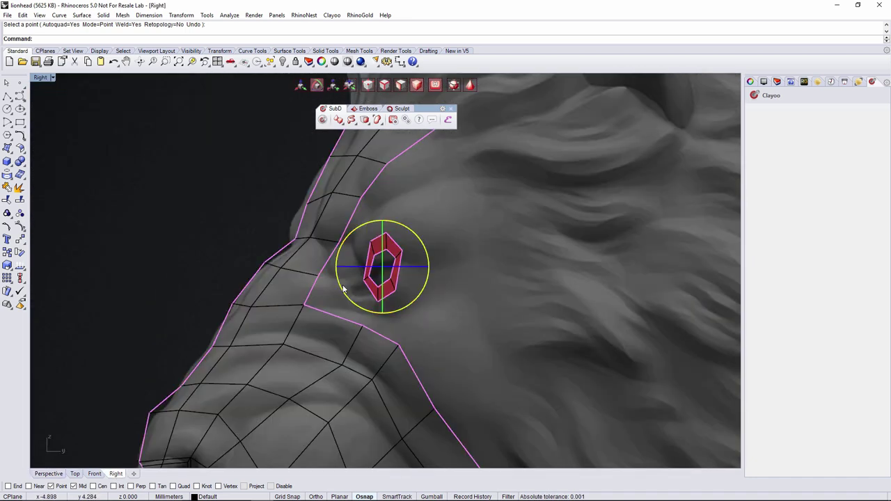
scroll(408, 245, "up", 2)
mouse_move(458, 230)
left_mouse_down()
mouse_move(440, 226)
mouse_move(456, 227)
left_mouse_up()
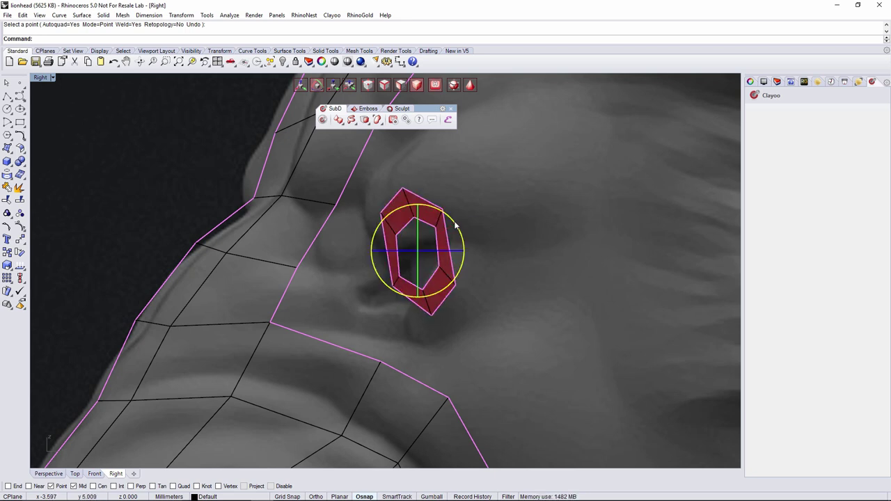
Move the eye ring slightly down and backward in the side view and check its placement in the perspective view
key("w")
mouse_move(419, 236)
left_mouse_down()
mouse_move(420, 249)
mouse_move(427, 244)
left_mouse_up()
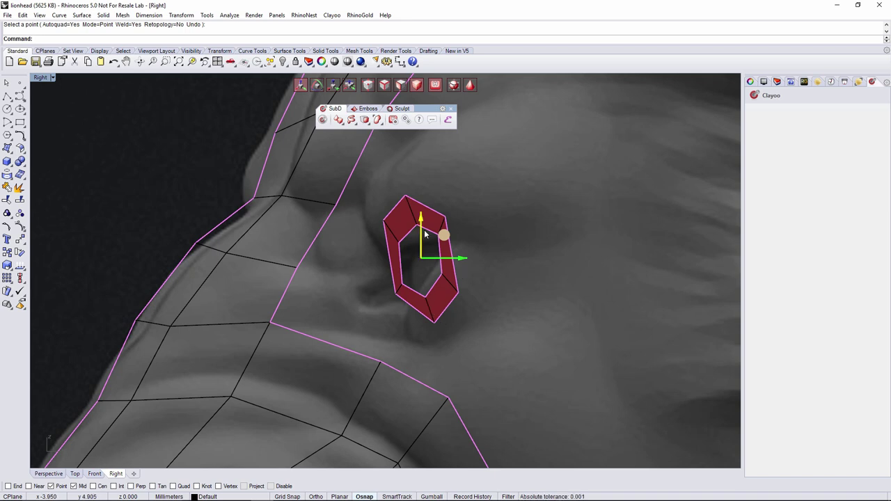
key("Escape")
scroll(445, 199, "down", 5)
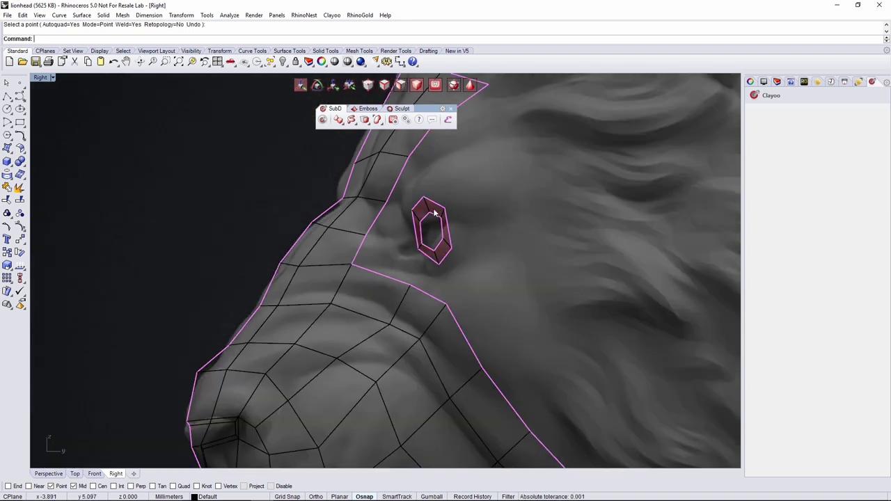
left_click(54, 472)
right_click_drag(418, 286, 493, 278)
scroll(492, 278, "up", 2)
scroll(396, 279, "up", 4)
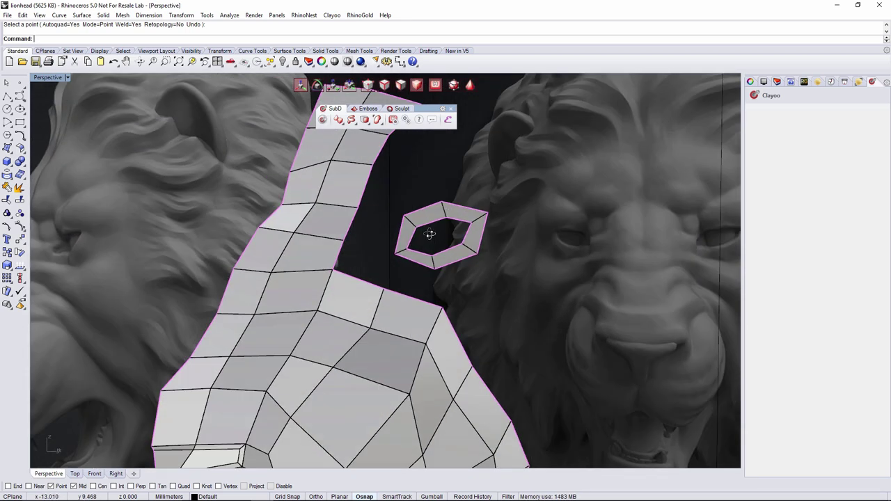
right_click_drag(395, 279, 418, 276)
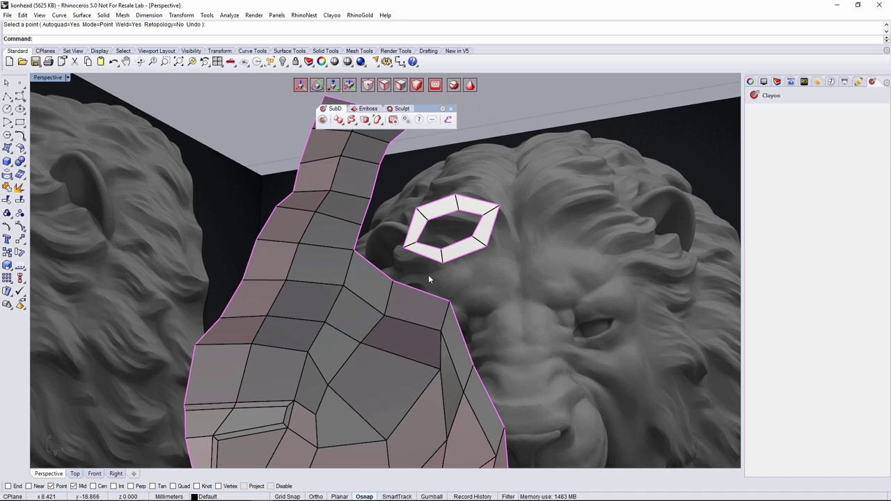
right_click_drag(380, 222, 299, 233)
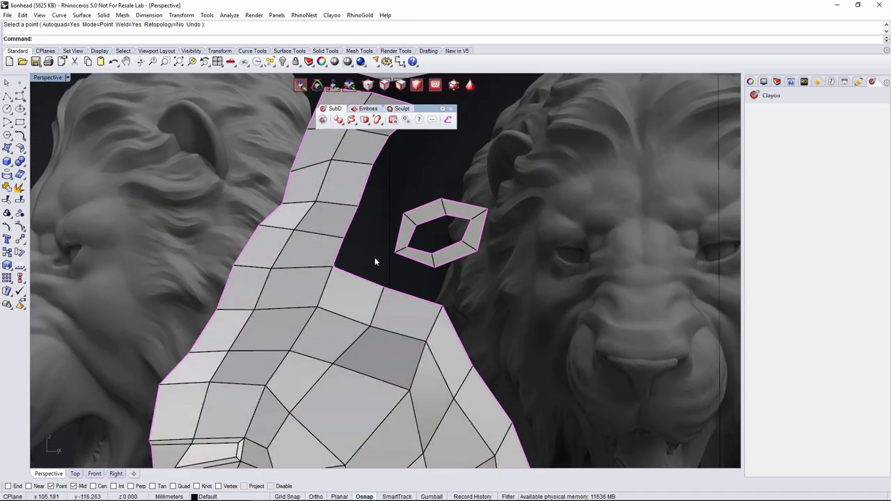
left_click(352, 224)
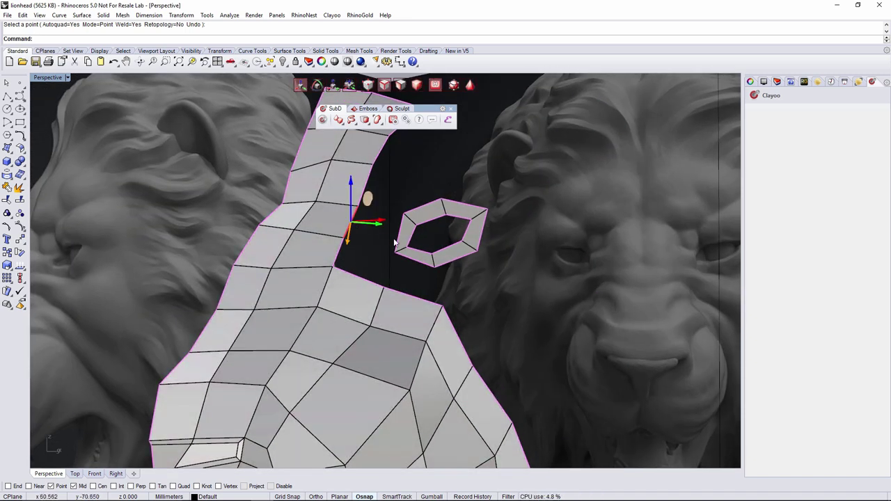
mouse_move(433, 270)
right_mouse_down()
mouse_move(390, 273)
mouse_move(442, 276)
right_mouse_up()
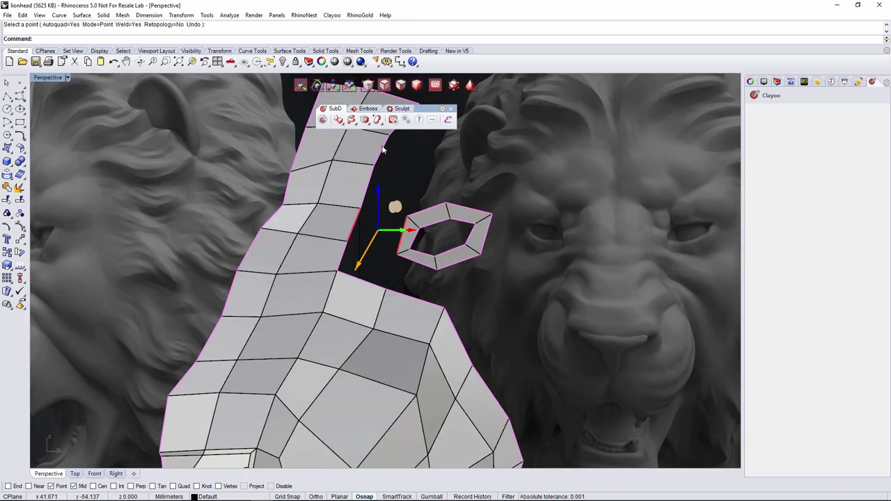
left_click(354, 123)
left_click(356, 142)
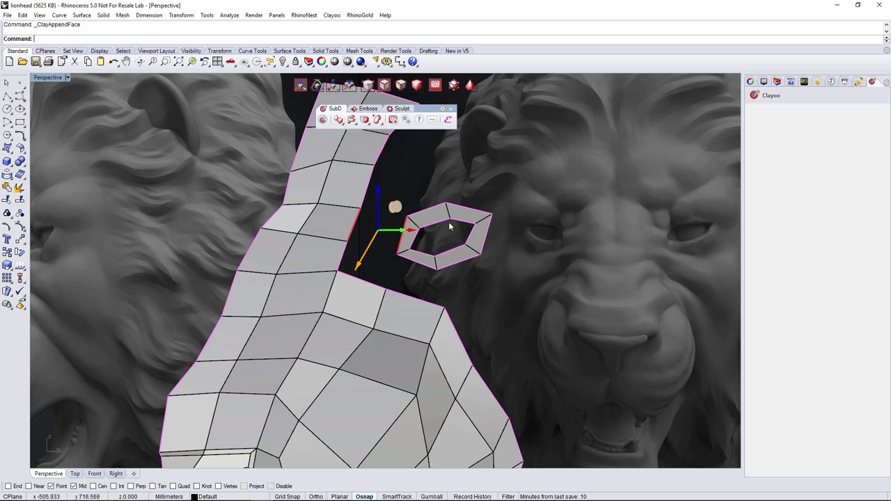
left_click(426, 191)
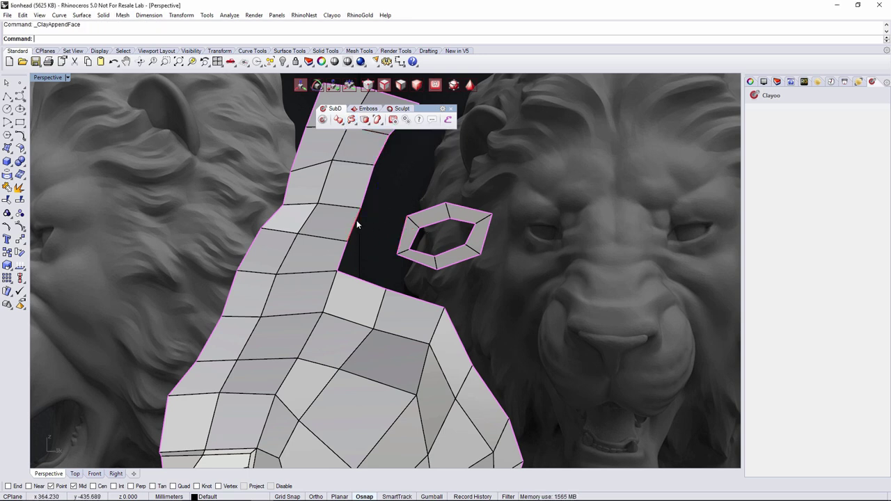
Append a quad face point by point between the nose bridge's border edge and the eye ring's inner-corner edge
left_click(353, 122)
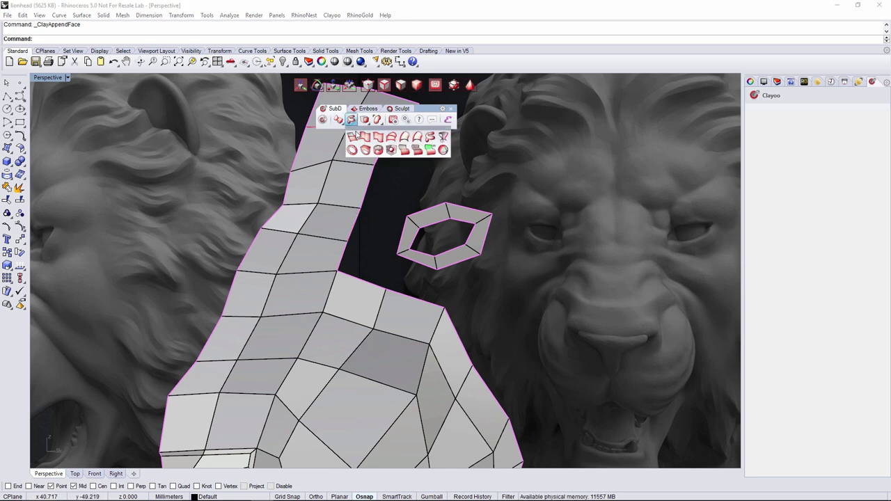
left_click(352, 138)
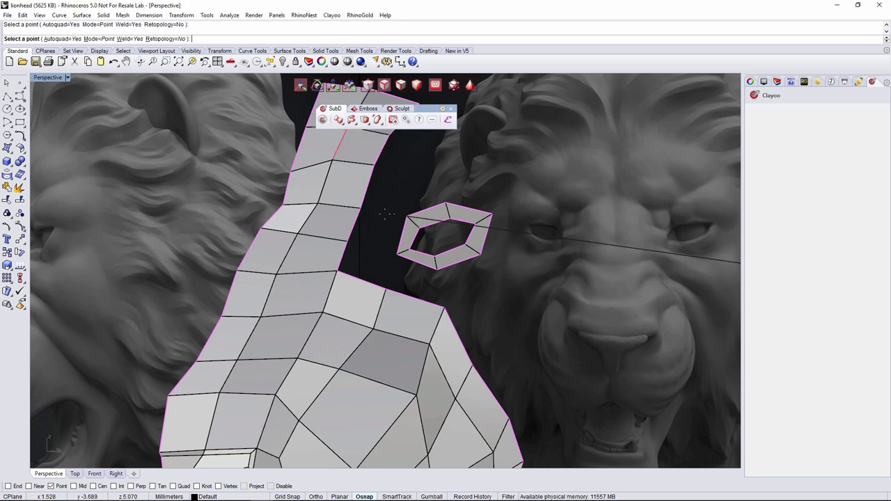
left_click(361, 209)
left_click(348, 241)
left_click(398, 254)
right_click_drag(397, 255, 418, 224)
right_click(410, 234)
Fill the gap below the inner half of the eye ring with faces joining it to the muzzle's upper border
left_click(386, 260)
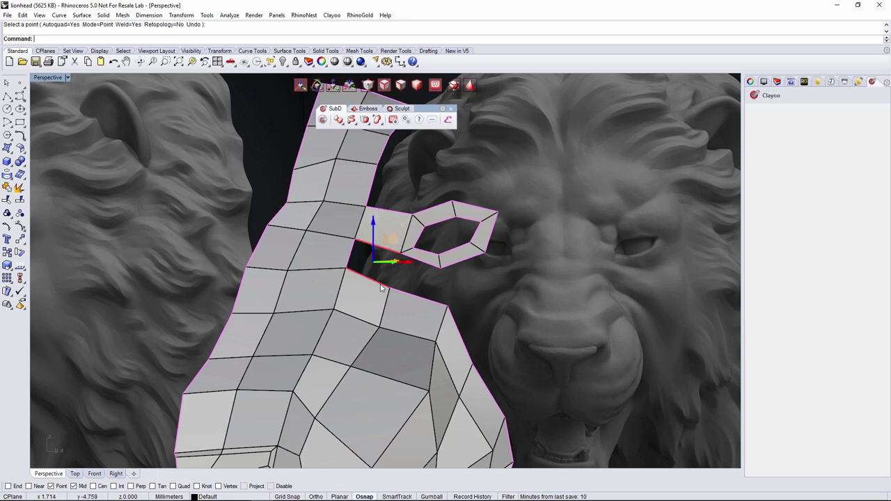
right_click_drag(386, 262, 380, 292)
left_click(353, 120)
right_click_drag(421, 233, 457, 225)
left_click(575, 260)
right_click_drag(575, 261, 501, 306)
Extrude the forehead's outer border edges backward in the side view and move the new edges outward in the front view
left_click(116, 473)
scroll(420, 220, "up", 3)
left_click(422, 284)
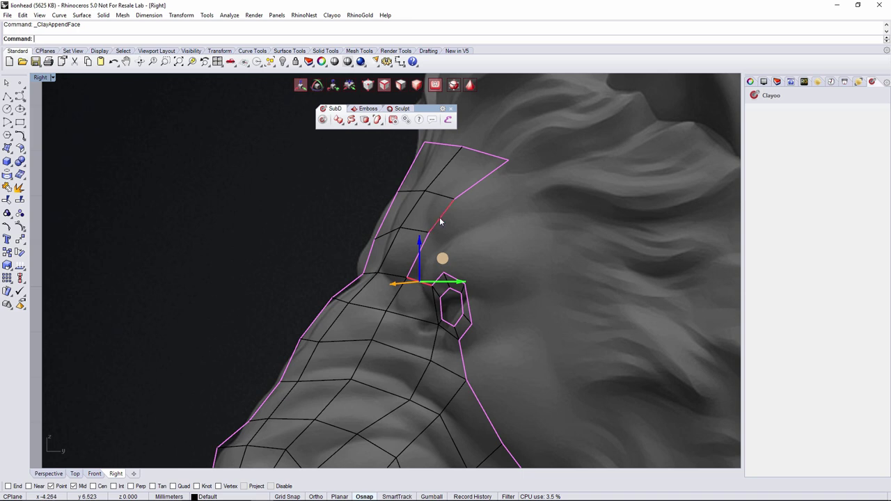
double_click(440, 221)
left_click_drag(474, 199, 500, 207)
left_click(94, 475)
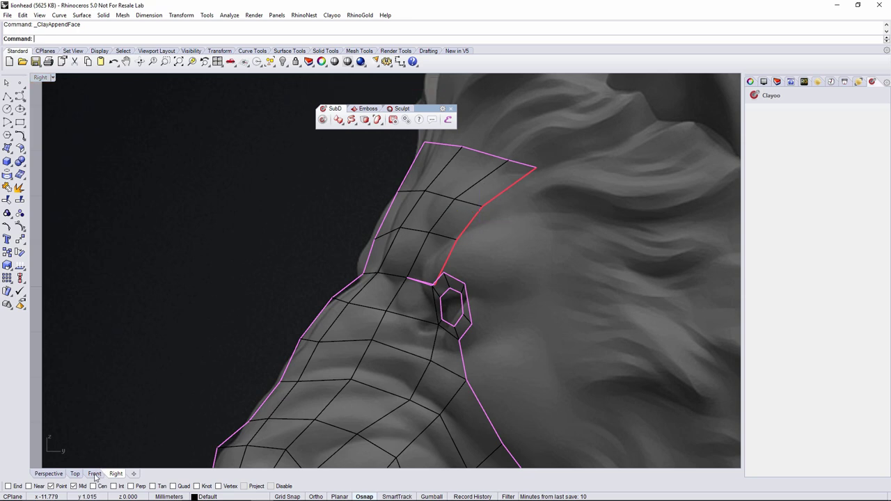
right_click_drag(510, 205, 480, 367)
left_click_drag(428, 262, 490, 247)
key("Escape")
Weld the new forehead strip's lowest point to the eye ring's upper inner corner point in the front view
scroll(470, 324, "up", 2)
key("a")
right_click_drag(461, 349, 475, 299)
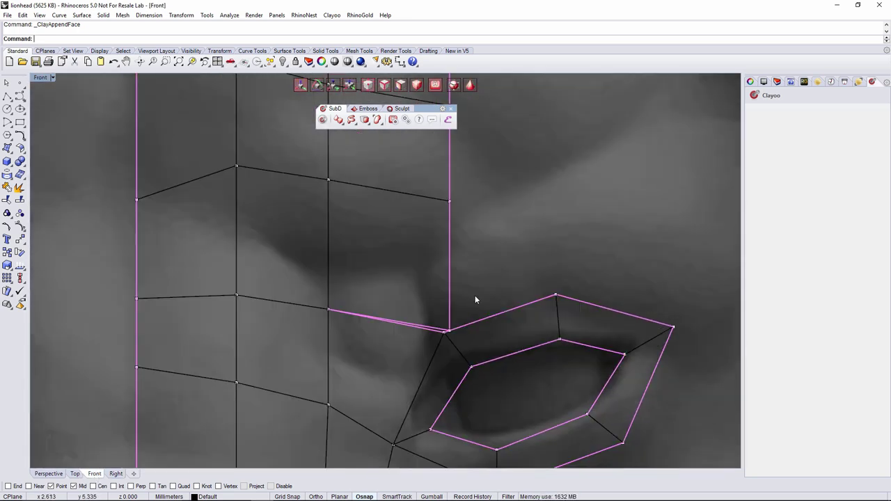
left_click(449, 333)
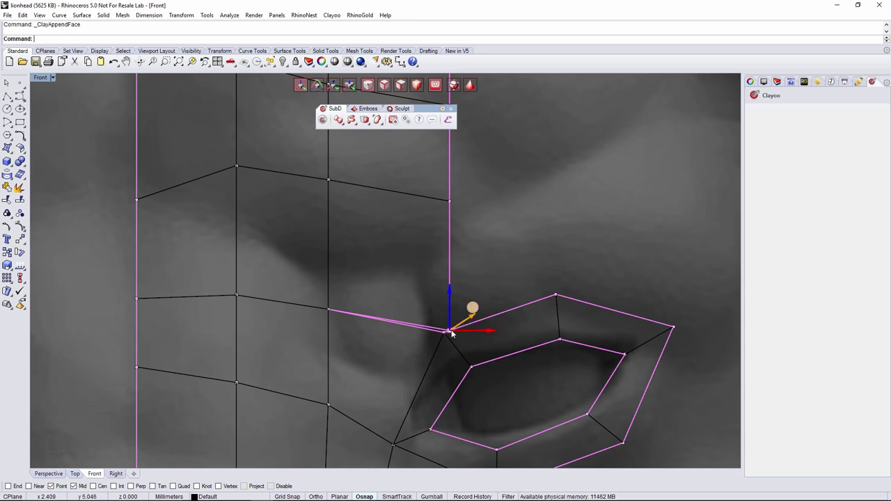
left_click(366, 123)
left_click(456, 138)
scroll(445, 302, "up", 8)
left_click(442, 374)
left_click(456, 369)
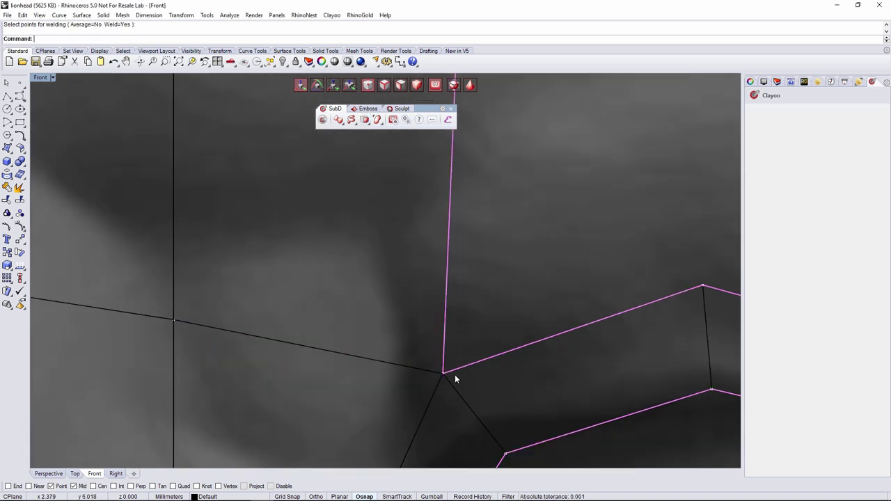
Raise the points along the forehead's upper border in the front view and fan the outer ones outward
scroll(470, 350, "down", 16)
right_click_drag(516, 269, 496, 309)
left_click(453, 220)
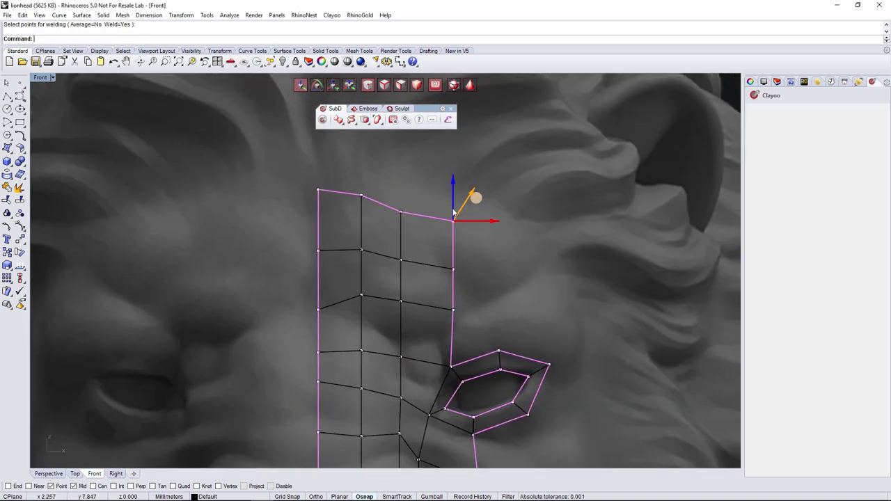
left_click_drag(479, 198, 495, 185)
left_click(499, 239)
left_click(401, 211)
left_click_drag(427, 188, 451, 160)
left_click_drag(358, 182, 374, 206)
left_click_drag(385, 174, 391, 165)
left_click(469, 209)
left_click_drag(492, 187, 501, 179)
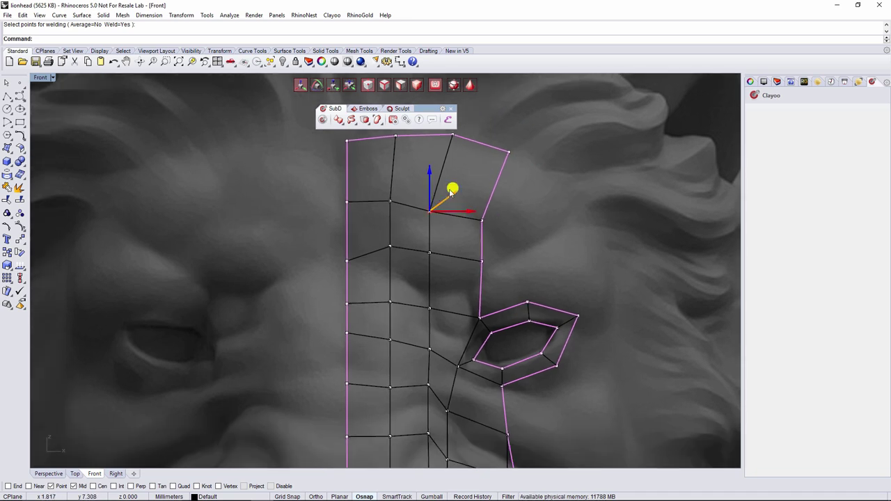
Shift the two outer points of the forehead's second row up and outward, and lower a third-row point to even the mesh
left_click_drag(451, 191, 459, 180)
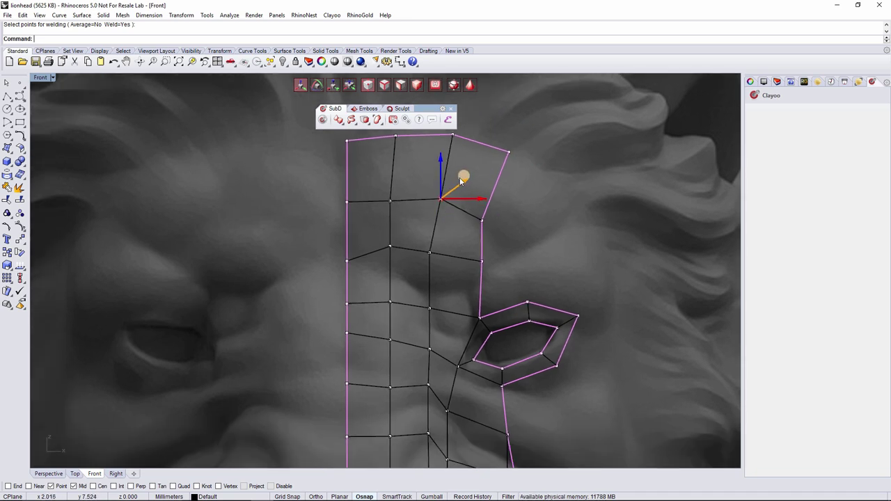
left_click(482, 220)
left_click_drag(508, 195, 509, 188)
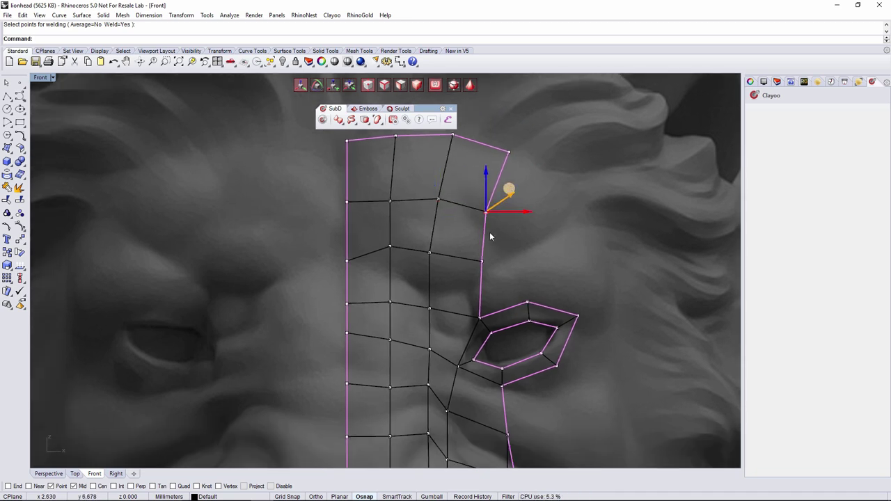
left_click(390, 247)
left_click_drag(390, 222, 391, 230)
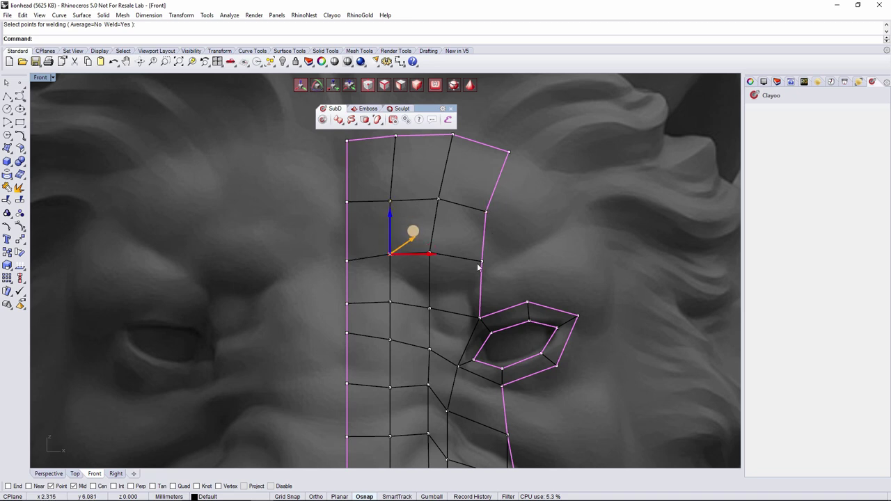
Examine the half-face mesh against the lion references in the front and perspective views
scroll(479, 267, "down", 10)
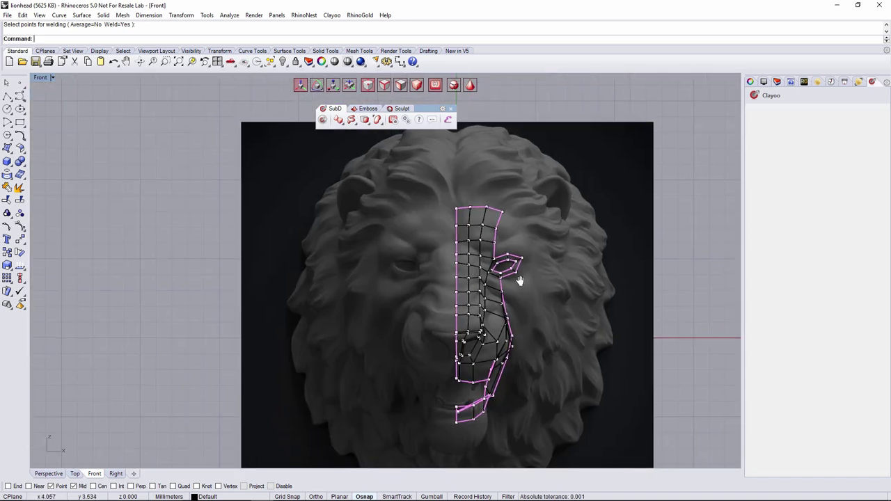
scroll(478, 259, "up", 4)
scroll(515, 300, "down", 4)
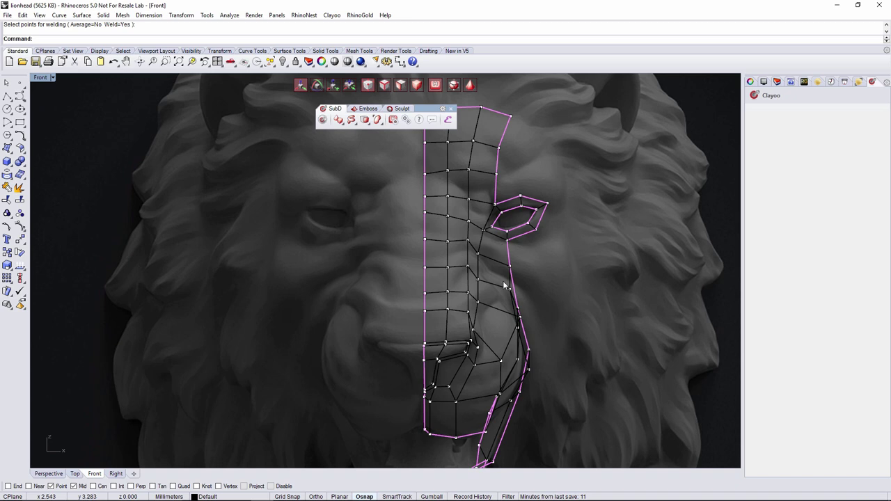
scroll(464, 221, "up", 2)
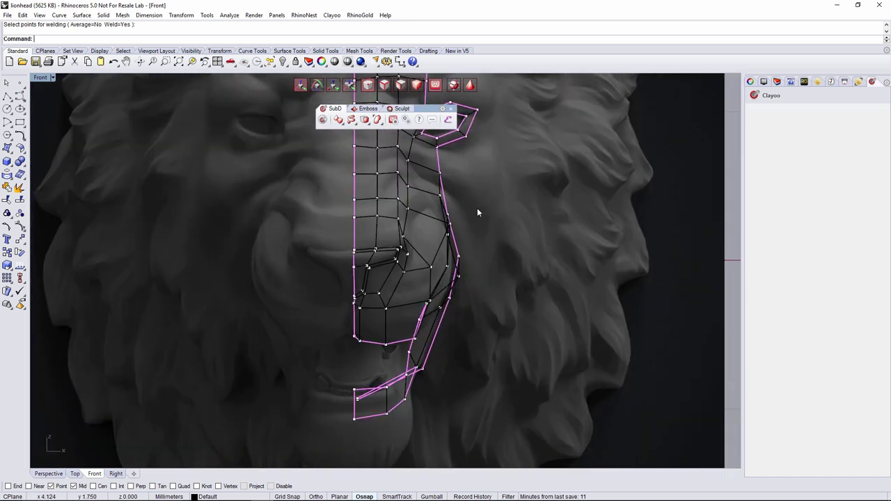
right_click_drag(505, 206, 492, 266)
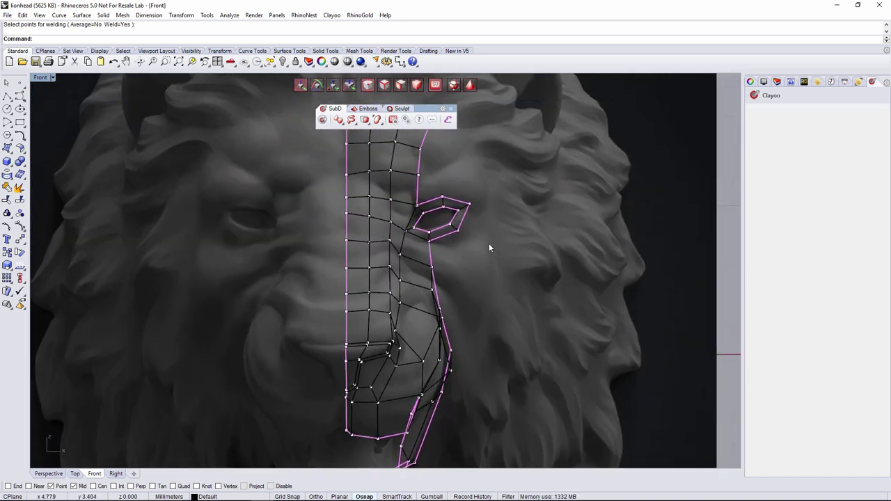
scroll(470, 273, "up", 2)
left_click(56, 474)
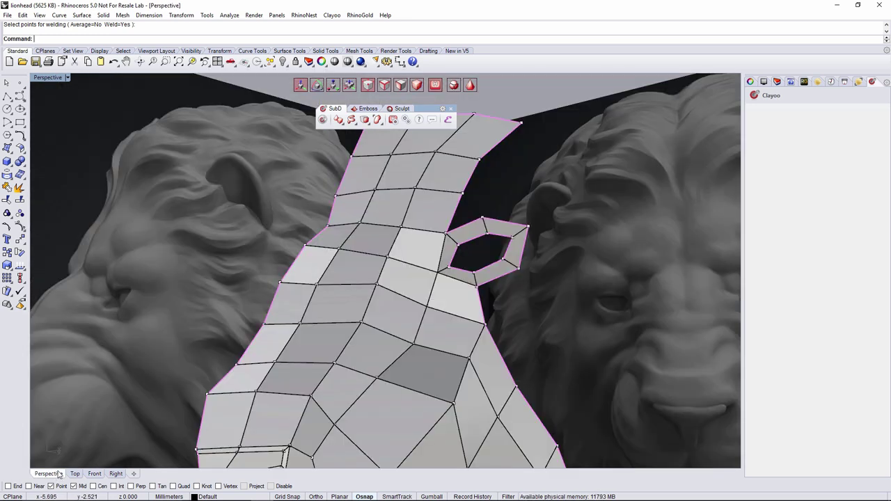
right_click_drag(496, 291, 507, 307)
scroll(476, 247, "down", 5)
right_click_drag(471, 249, 424, 213)
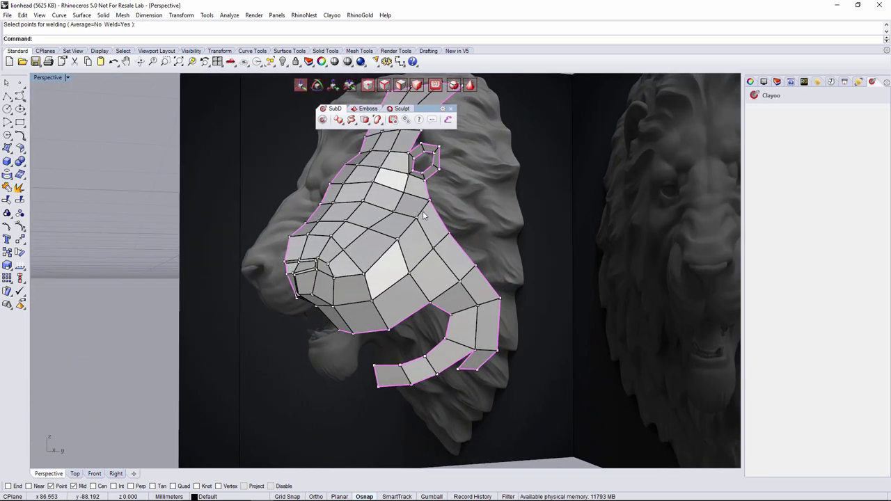
right_click_drag(477, 232, 425, 265)
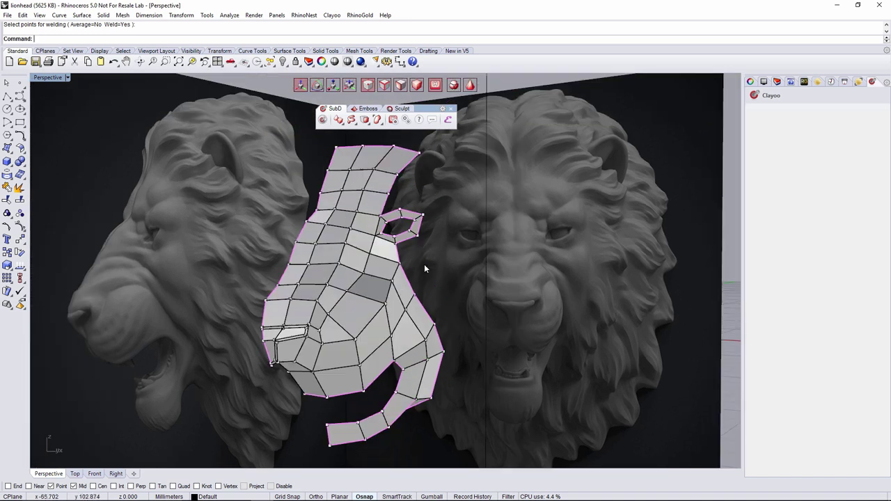
Extrude the eye ring's outer-corner edge backward in the side view and extrude it again outward in the front view
key("s")
left_click(420, 227)
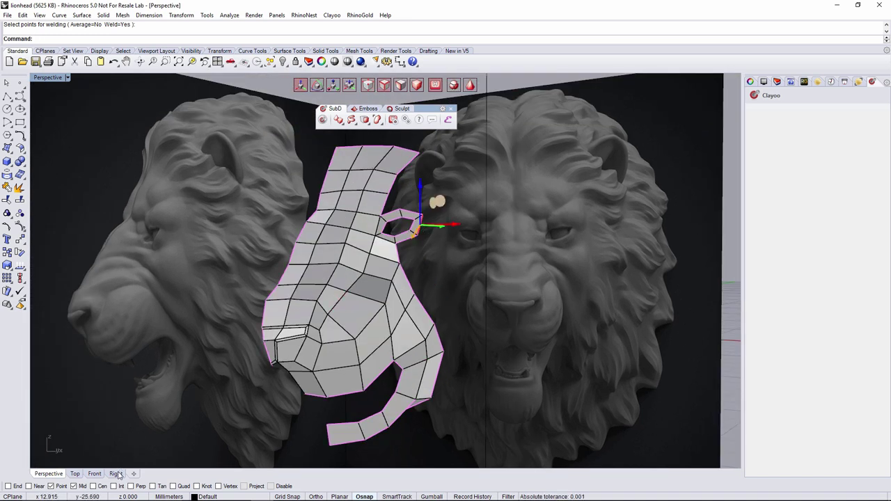
left_click(119, 475)
scroll(466, 305, "up", 6)
right_click_drag(543, 308, 444, 313)
scroll(444, 314, "down", 6)
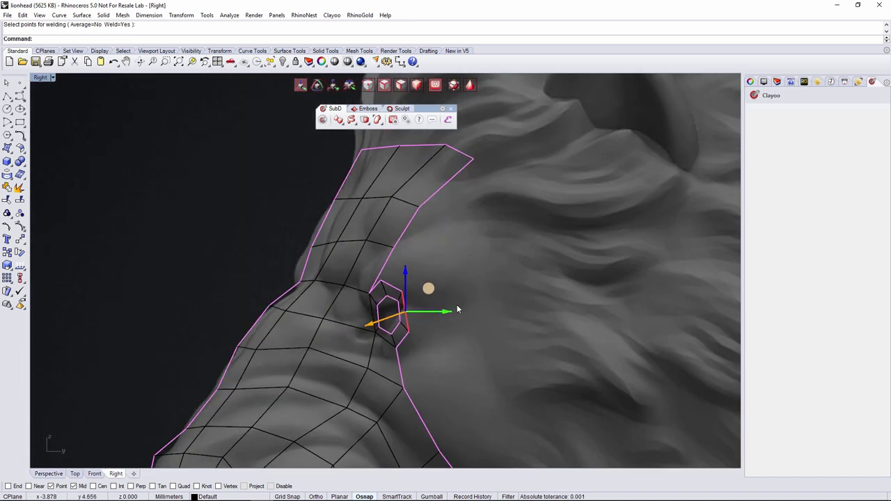
left_click_drag(428, 292, 542, 274)
scroll(541, 276, "down", 8)
right_click_drag(537, 323, 543, 294)
left_click(95, 474)
scroll(469, 249, "up", 3)
left_click_drag(467, 248, 520, 217)
Try to move the eye ring's outer-corner edge outward in the front view and undo the move
key("e")
left_click(447, 302)
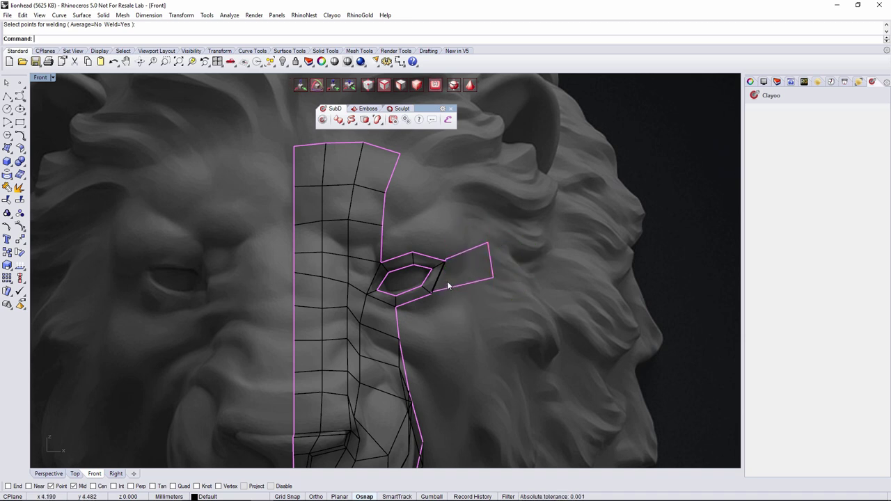
scroll(447, 281, "up", 4)
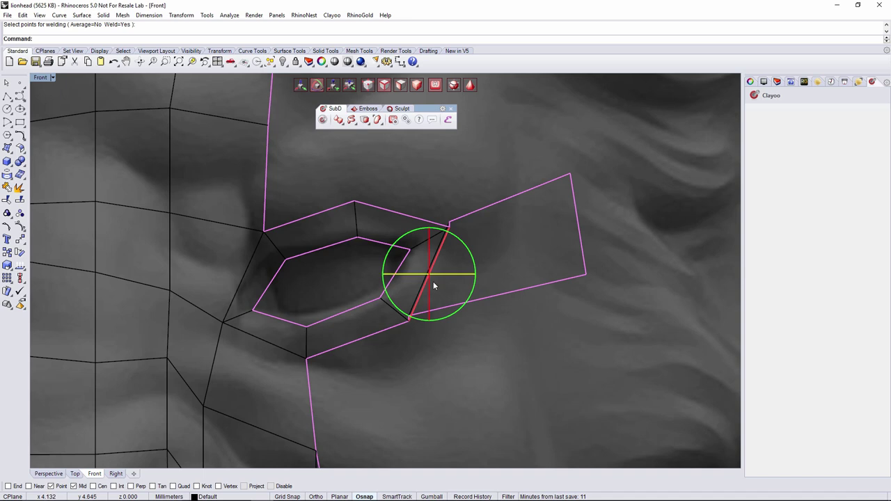
left_click_drag(440, 277, 472, 248)
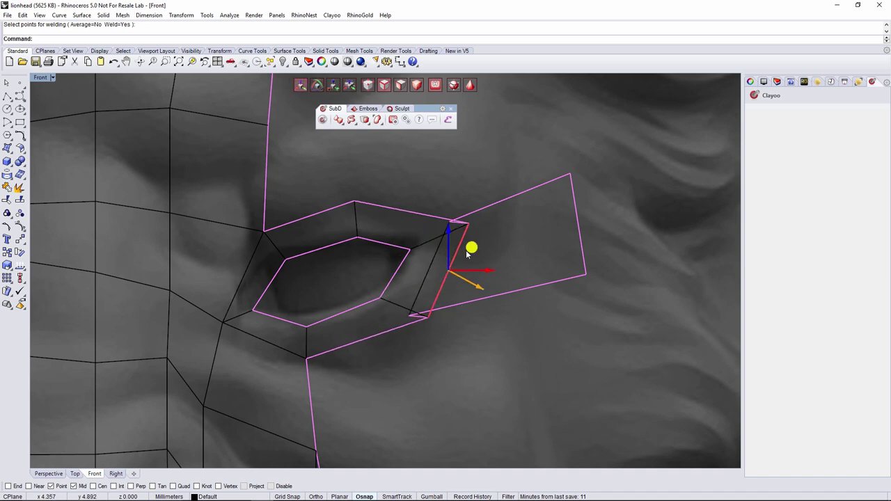
key("ctrl+z")
Move the middle edge of the outer-corner strip outward, rotate it nearly upright, and shift the end edge slightly down and outward
mouse_move(449, 250)
left_mouse_down()
mouse_move(507, 235)
mouse_move(525, 217)
mouse_move(518, 210)
mouse_move(534, 247)
mouse_move(561, 242)
left_mouse_up()
key("e")
key("w")
left_click(583, 238)
left_click_drag(604, 202, 613, 210)
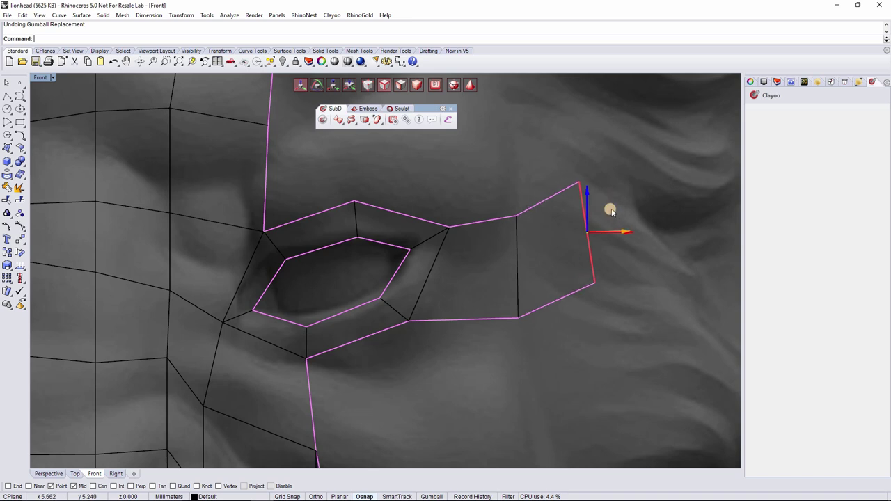
Move the upper and lower vertices of the outer-corner strip's middle edge inward in the front view
left_click(555, 304)
scroll(555, 304, "down", 9)
scroll(548, 309, "up", 7)
left_click(548, 314)
left_click_drag(557, 291, 541, 296)
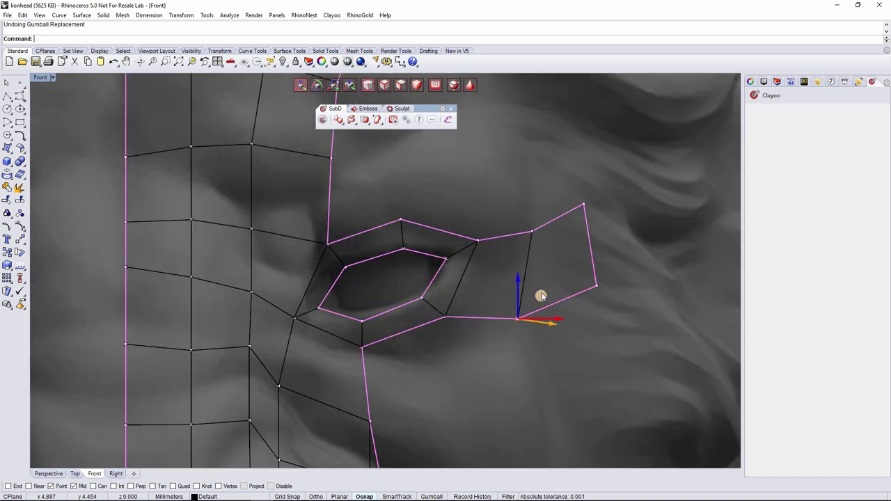
left_click(556, 213)
Move the end edge of the eye's outer-corner strip slightly forward in the perspective view
scroll(606, 237, "down", 5)
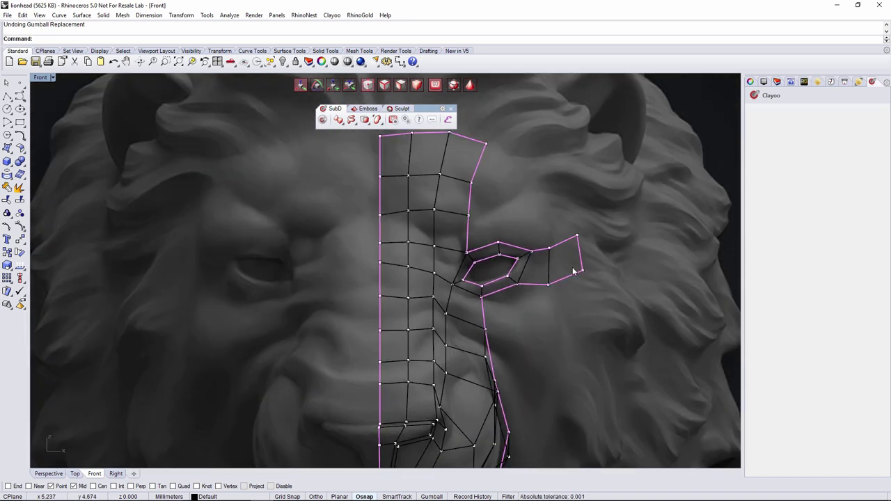
scroll(564, 282, "up", 3)
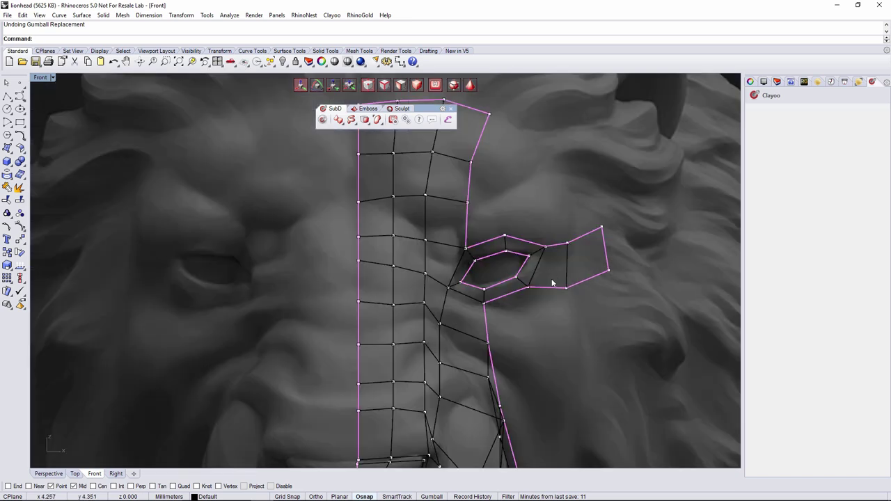
scroll(553, 283, "down", 5)
scroll(557, 282, "up", 3)
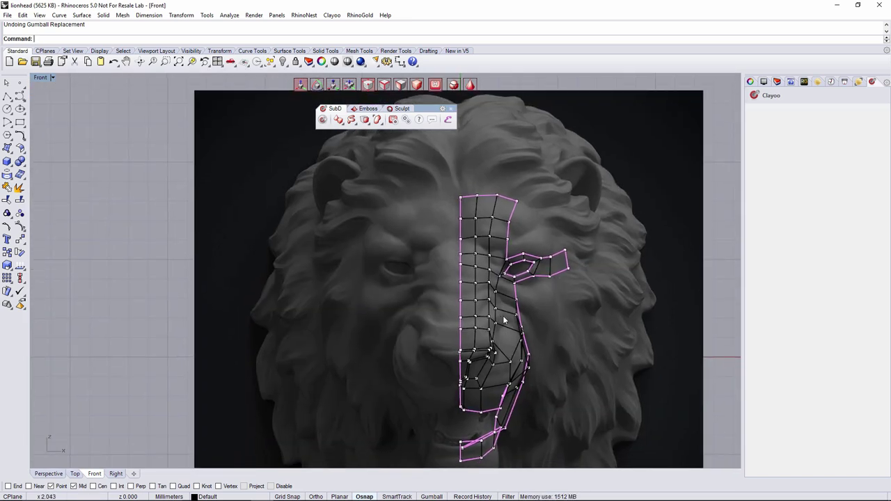
scroll(530, 278, "up", 5)
right_click_drag(487, 259, 457, 337)
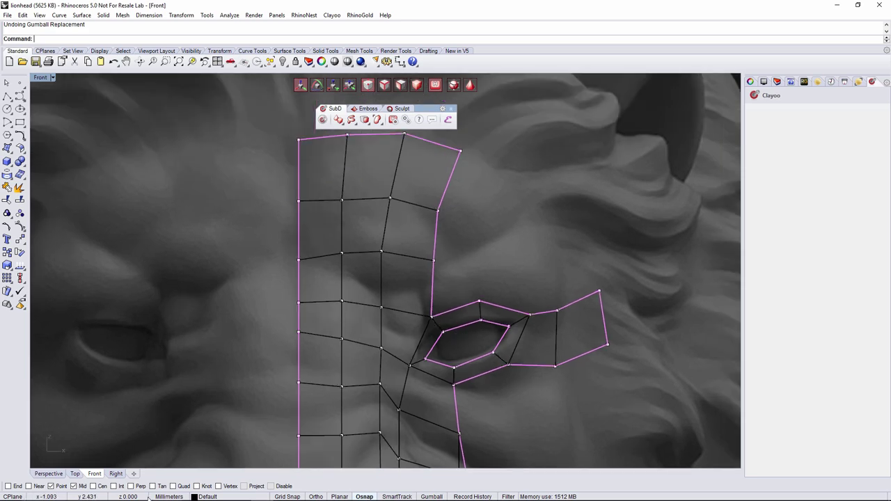
left_click(48, 474)
right_click_drag(469, 305, 477, 340)
scroll(476, 335, "up", 5)
right_click_drag(439, 286, 388, 190)
key("Escape")
left_click(411, 186)
left_click(410, 186)
right_click_drag(411, 188, 490, 248)
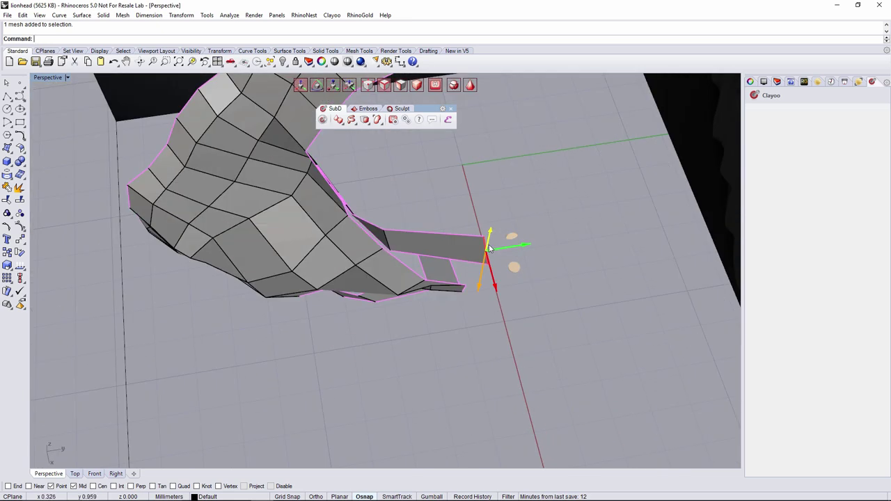
left_click_drag(514, 268, 493, 268)
right_click_drag(509, 276, 545, 248)
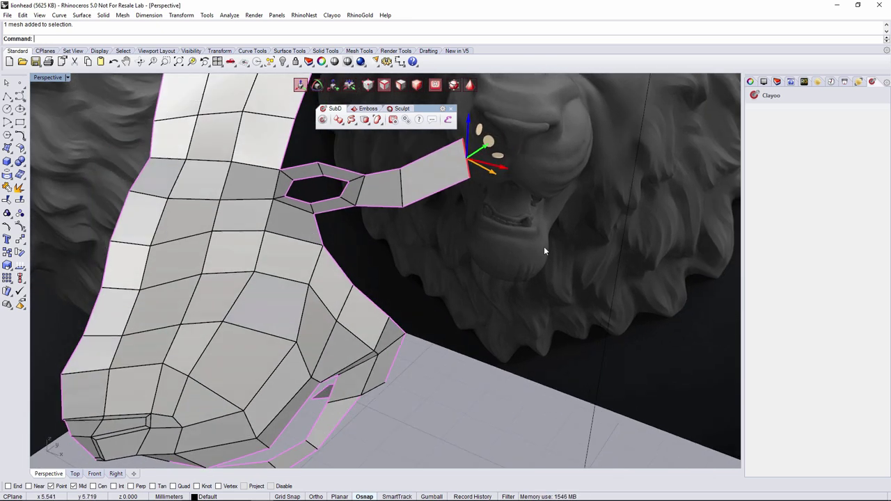
left_click(472, 358)
Extrude the rear cheek border edges between the eye and the jaw backward in the side view, leaving out the lower jaw edges
right_click_drag(472, 358, 433, 326)
scroll(454, 333, "down", 5)
mouse_move(414, 282)
right_mouse_down()
mouse_move(481, 249)
mouse_move(432, 268)
mouse_move(432, 299)
mouse_move(488, 313)
mouse_move(422, 305)
mouse_move(398, 288)
right_mouse_up()
scroll(433, 300, "down", 7)
scroll(422, 304, "up", 7)
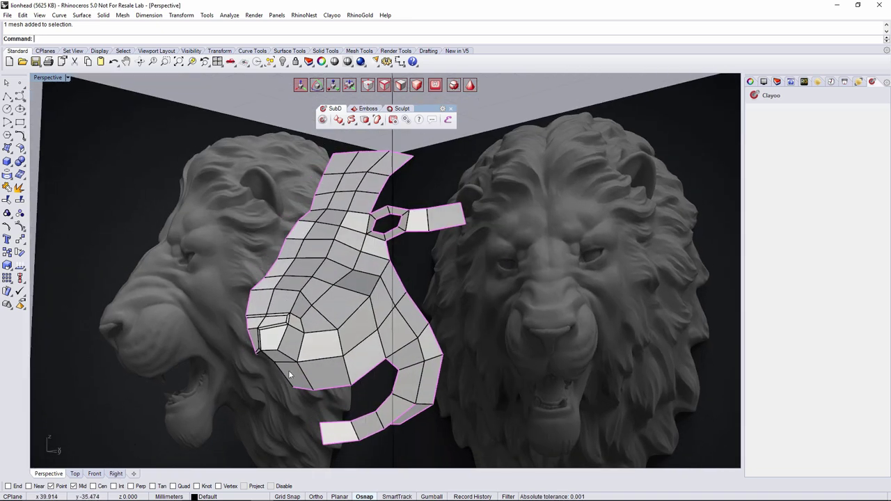
double_click(401, 281)
right_click_drag(440, 328, 432, 299)
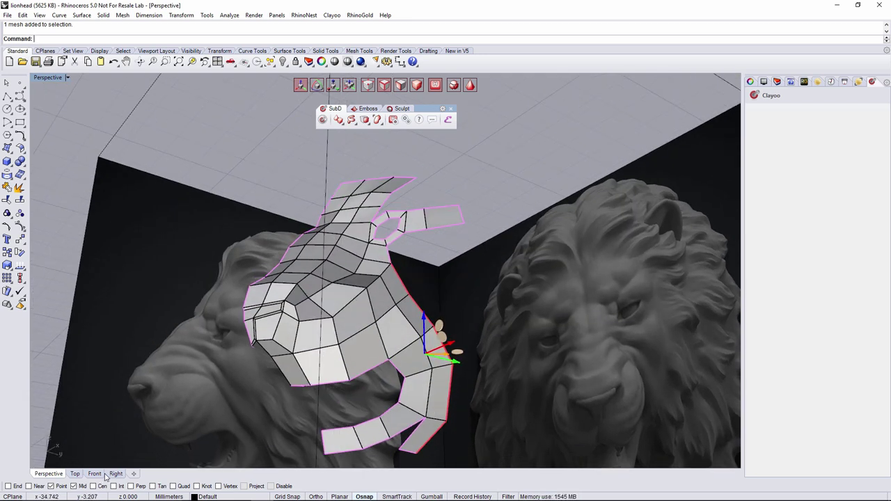
left_click(437, 415, "ctrl+shift")
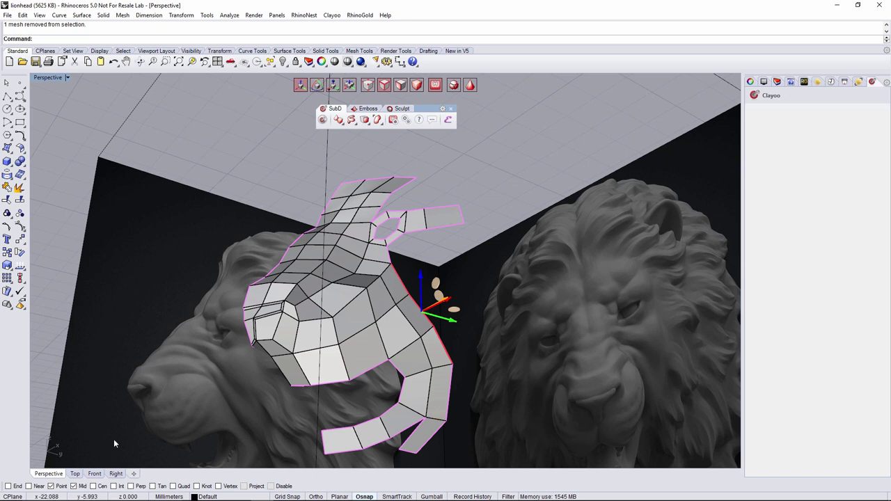
left_click(115, 474)
scroll(504, 320, "up", 4)
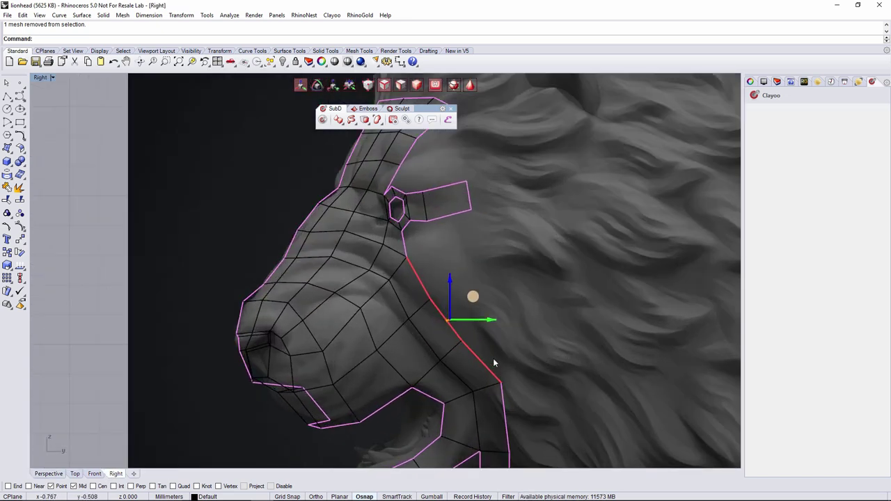
right_click_drag(494, 363, 452, 358)
left_click_drag(446, 299, 494, 295)
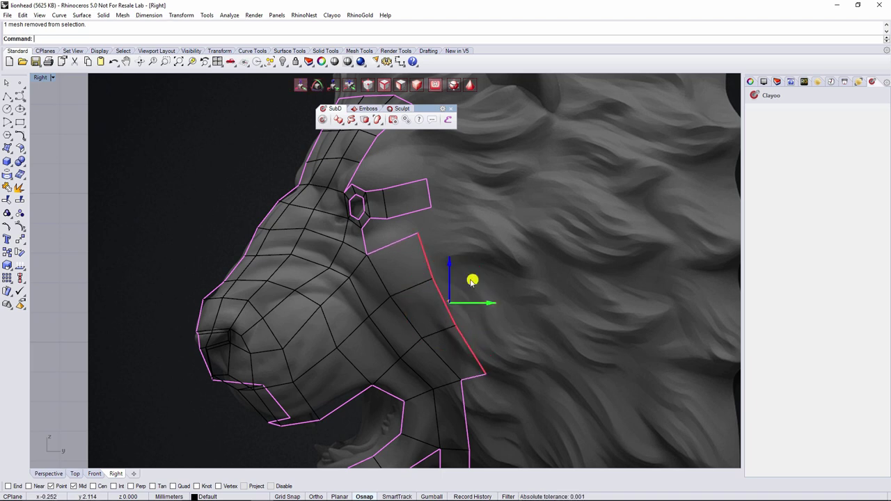
key("Escape")
Move the extruded cheek border outward in the perspective view and reposition its top corner vertex below the eye
scroll(387, 251, "up", 5)
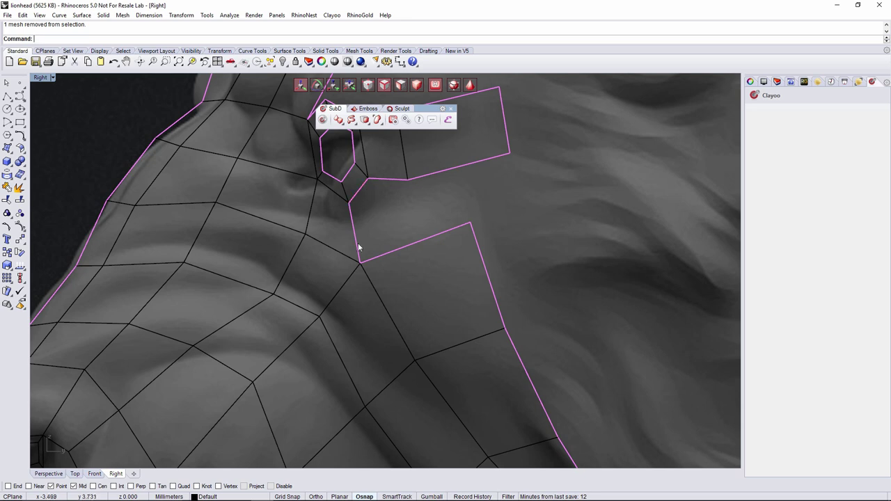
left_click(48, 474)
right_click_drag(426, 331, 485, 391)
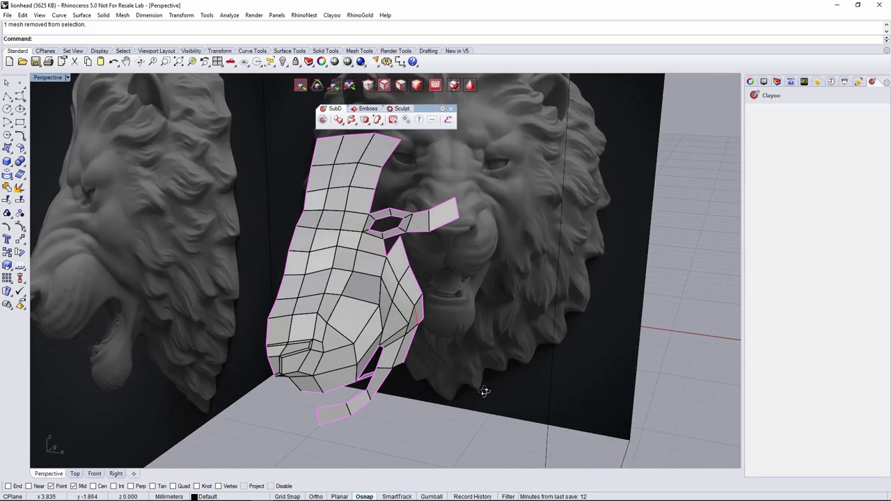
double_click(408, 257)
right_click_drag(427, 267, 451, 348)
left_click_drag(446, 264, 456, 271)
right_click_drag(468, 293, 390, 313)
left_click_drag(465, 265, 455, 270)
right_click_drag(456, 271, 449, 262)
left_click(414, 244)
right_click_drag(421, 150, 413, 206)
left_click_drag(413, 207, 419, 213)
left_click(500, 288)
right_click_drag(500, 287, 418, 254)
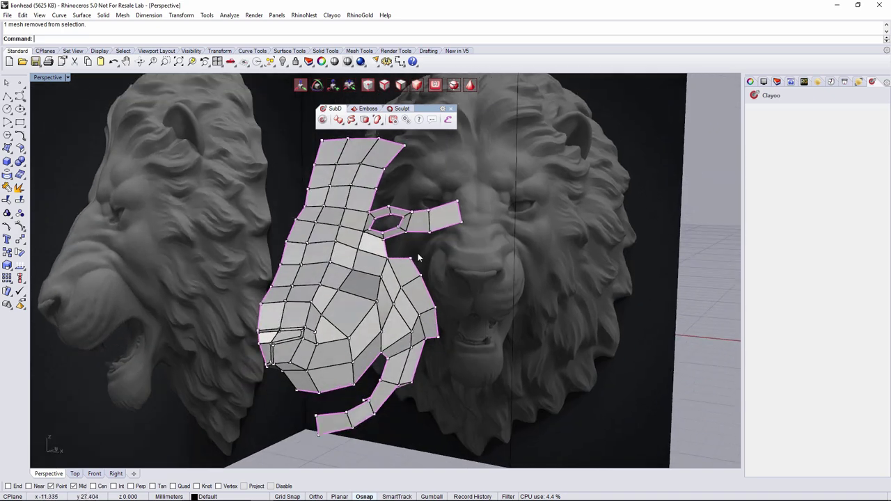
Bridge the eye ring's lower outer edge to the top edge of the new cheek strip
scroll(390, 259, "up", 5)
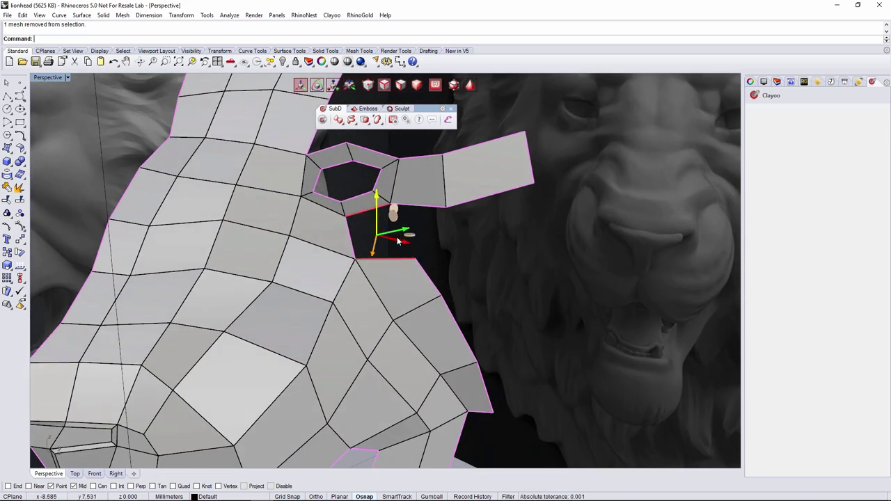
left_click(412, 245)
right_click_drag(412, 245, 428, 256)
right_click_drag(467, 226, 433, 236)
Extrude the outer cheek border, including the bridged face's edge, backward in the side view and move it outward in the front view
double_click(424, 264)
right_click_drag(473, 292, 456, 379)
left_click(117, 475)
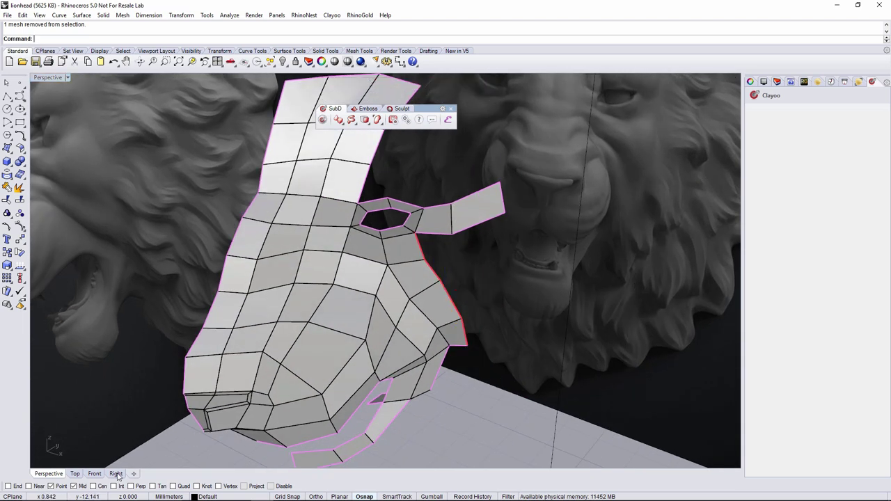
left_click(117, 474)
scroll(504, 281, "down", 3)
left_click_drag(513, 287, 542, 293)
left_click(99, 473)
scroll(475, 315, "up", 2)
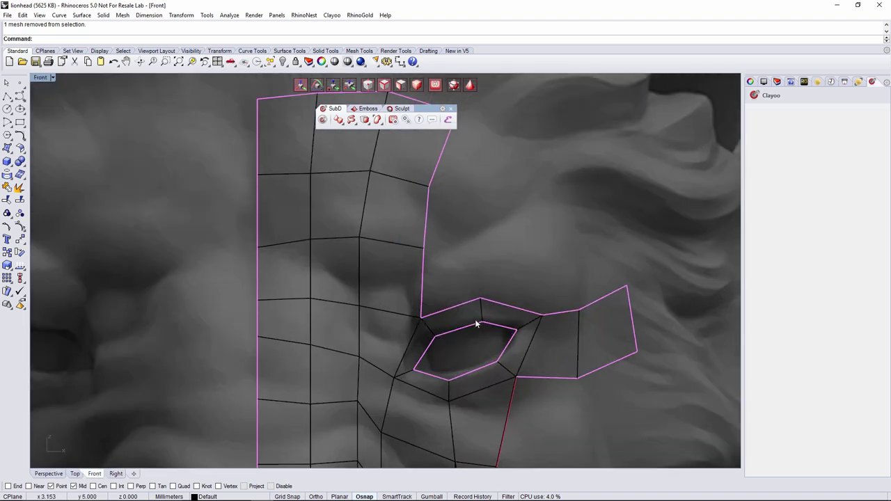
right_click_drag(477, 319, 432, 161)
scroll(432, 161, "down", 9)
scroll(465, 218, "up", 2)
left_click_drag(469, 243, 493, 245)
left_click(483, 199)
Weld the new cheek strip's top corner vertex to the lower middle vertex of the outer-corner strip
scroll(483, 200, "up", 6)
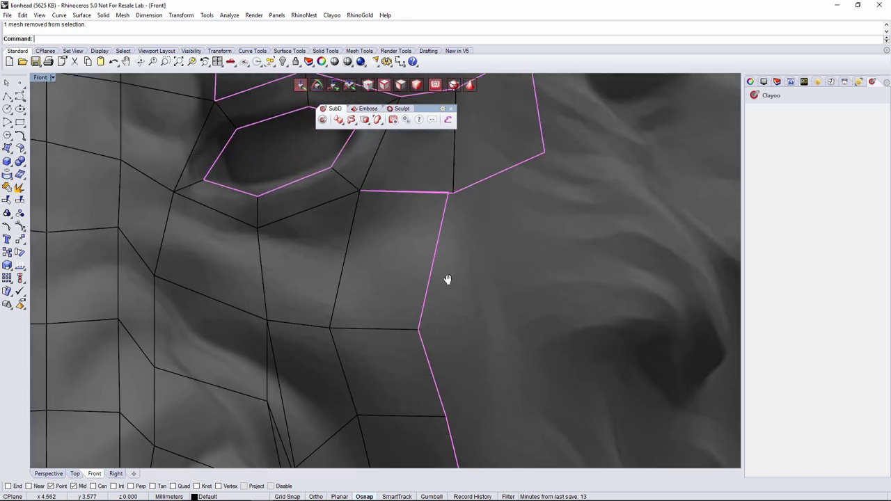
right_click(435, 176)
left_click(452, 250)
left_click(456, 252)
key("Return")
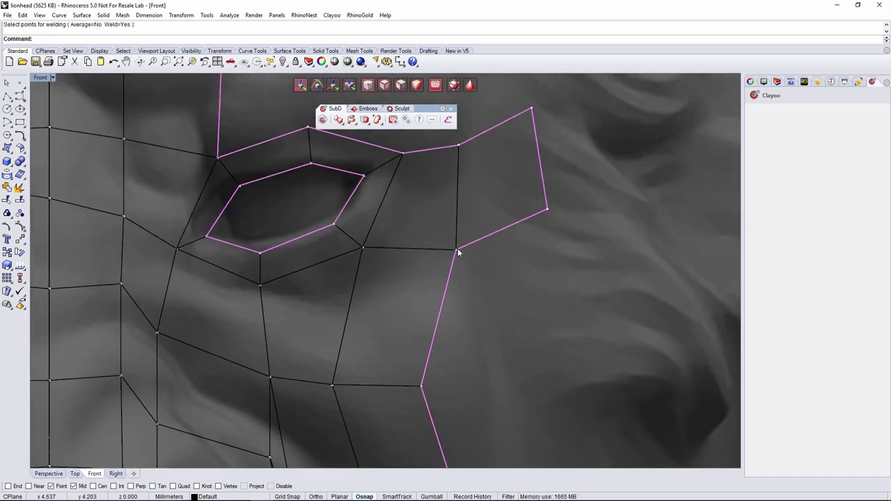
Reposition the outer cheek border's vertices in the front view to form an even contour from the eye strip down to the jaw
scroll(453, 249, "down", 4)
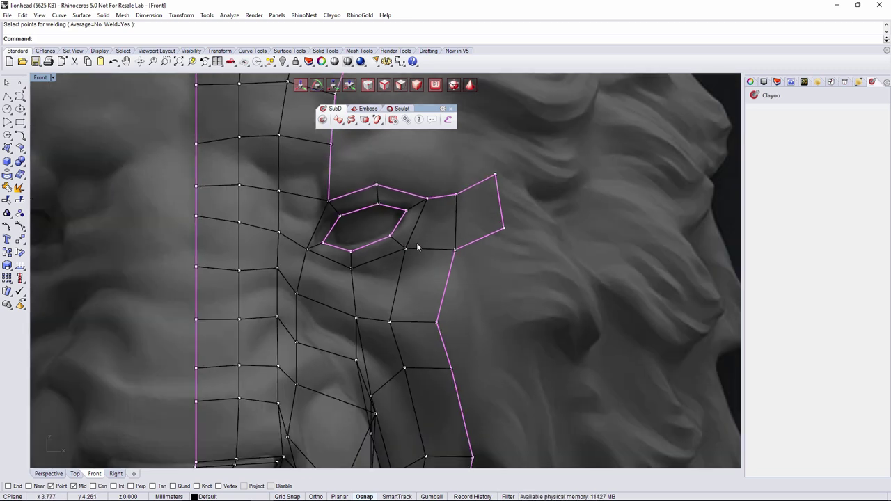
scroll(432, 244, "down", 3)
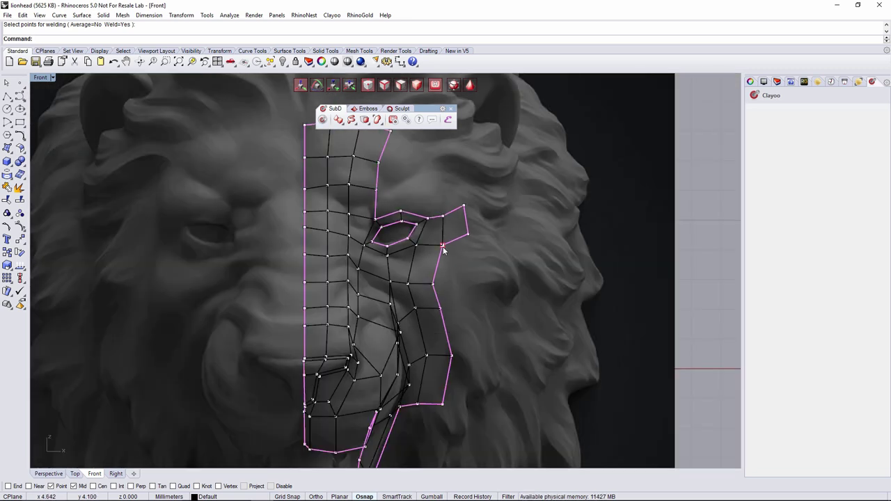
scroll(452, 248, "down", 2)
scroll(439, 303, "up", 4)
left_click_drag(452, 266, 447, 269)
left_click_drag(464, 206, 470, 202)
right_click_drag(439, 168, 428, 246)
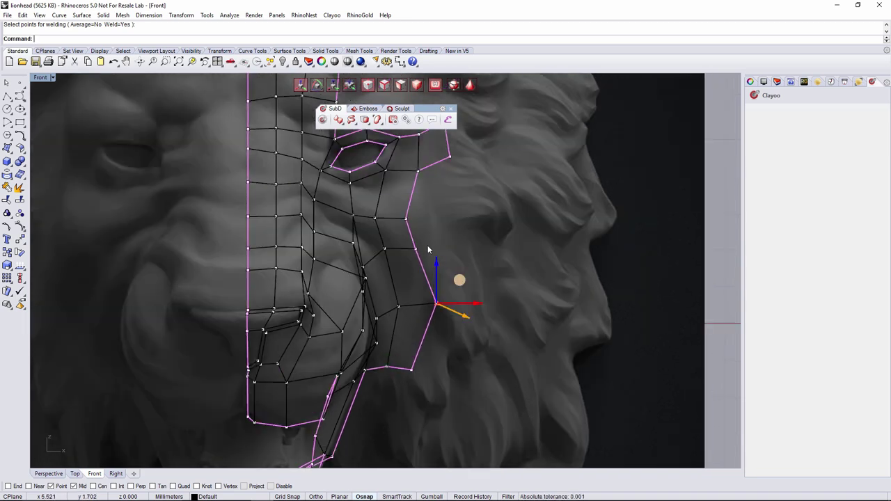
left_click_drag(430, 236, 448, 191)
right_click_drag(448, 191, 443, 251)
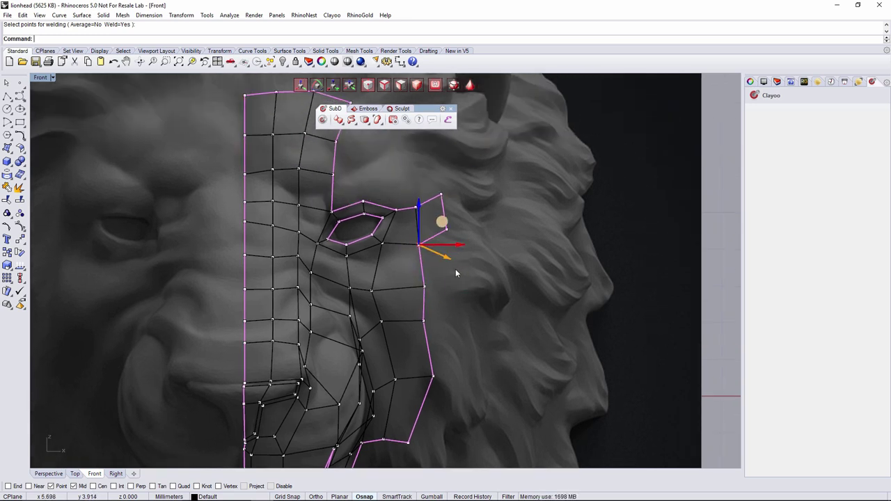
left_click(455, 270)
Examine the half-face mesh against the lion references, comparing its smoothed and low-poly display in the perspective view
scroll(455, 272, "down", 5)
scroll(449, 302, "up", 5)
scroll(450, 303, "down", 4)
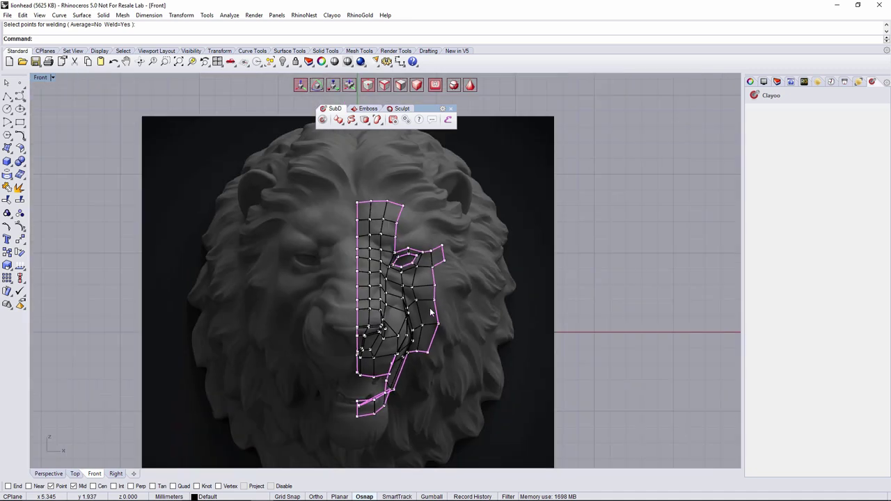
scroll(431, 269, "up", 5)
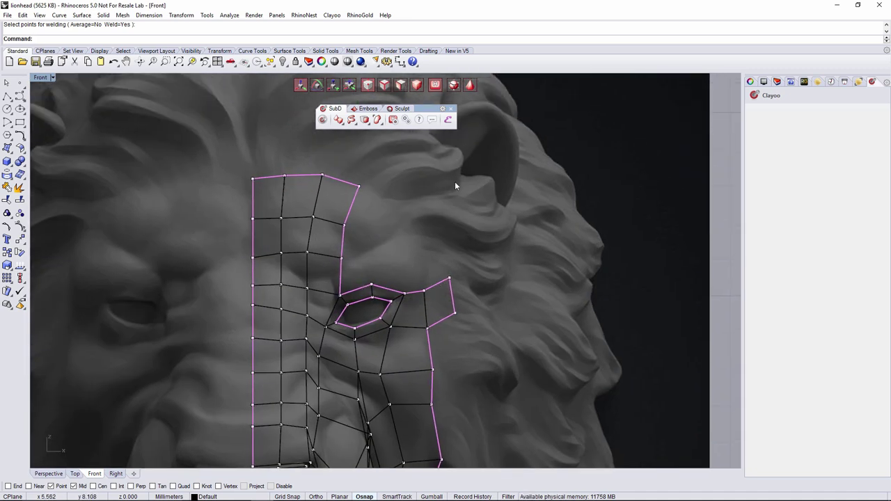
right_click_drag(443, 442, 437, 348)
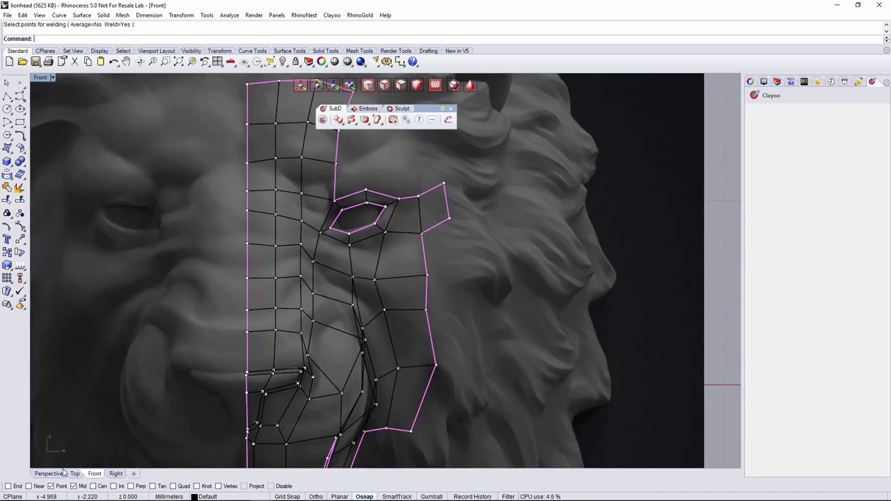
left_click(65, 473)
right_click_drag(104, 436, 384, 321)
scroll(441, 352, "down", 7)
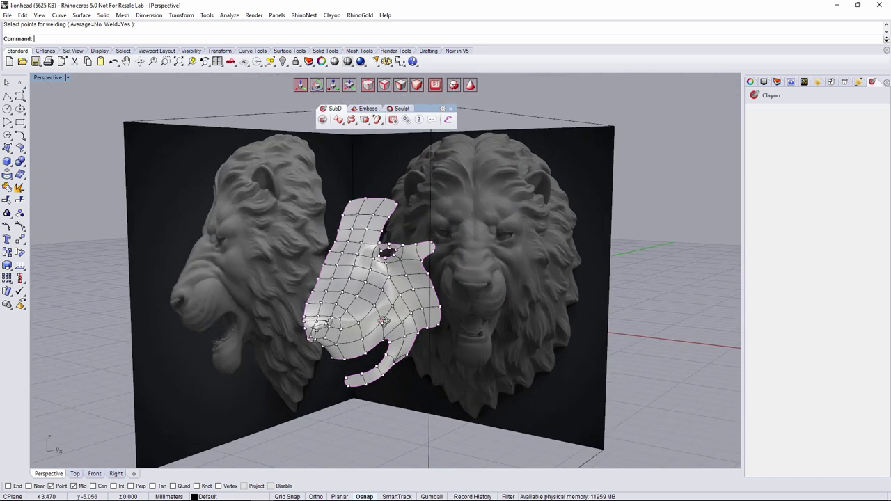
key("Tab")
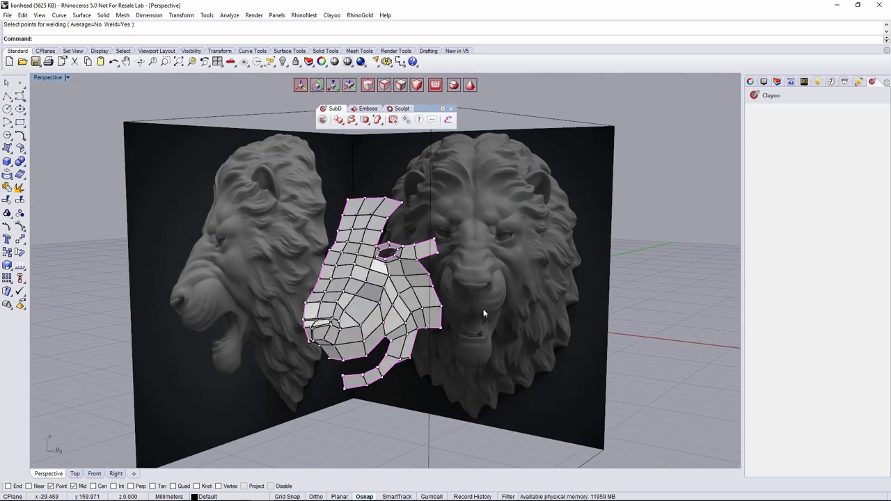
scroll(483, 311, "up", 8)
right_click_drag(453, 309, 454, 294)
right_click_drag(431, 244, 415, 318)
left_click(94, 474)
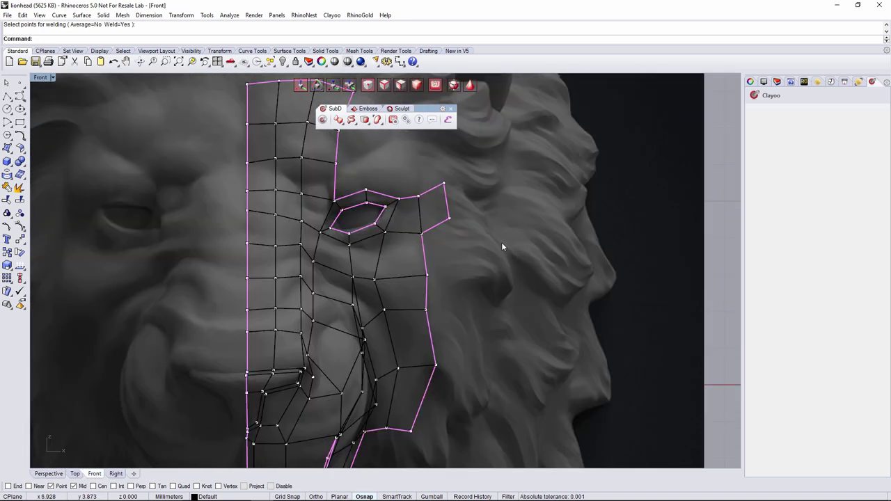
Delete the end face of the eye's outer-corner strip
right_click_drag(478, 230, 472, 250)
left_click(443, 240, "ctrl+shift")
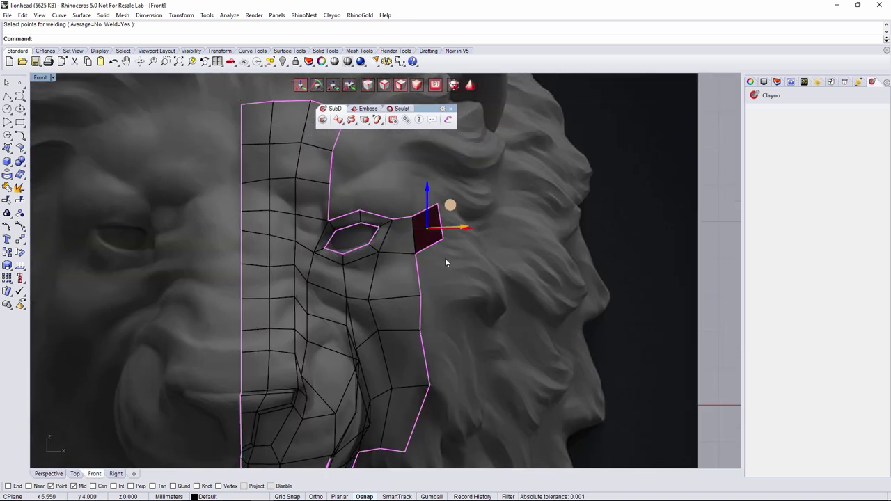
scroll(445, 257, "down", 3)
key("Delete")
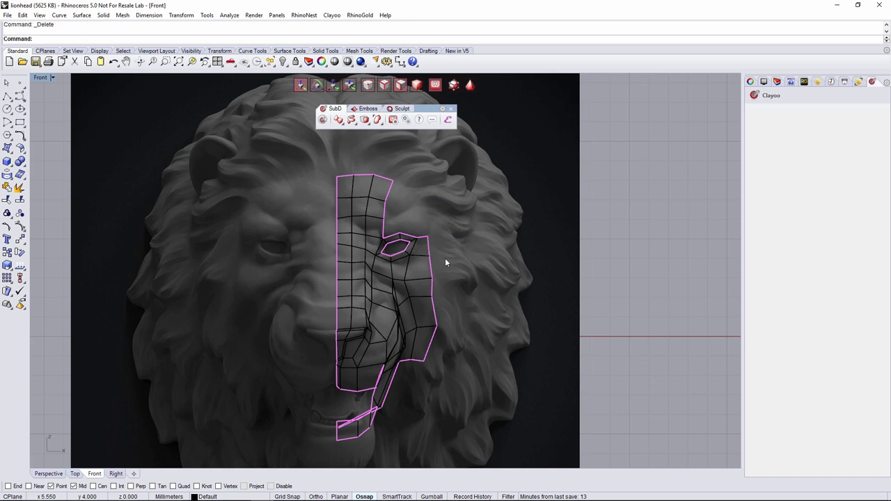
Extrude the eye ring's two upper edges in three rows, upward in the front view and backward in the side view
scroll(445, 257, "down", 2)
scroll(445, 257, "up", 5)
right_click_drag(364, 194, 382, 241)
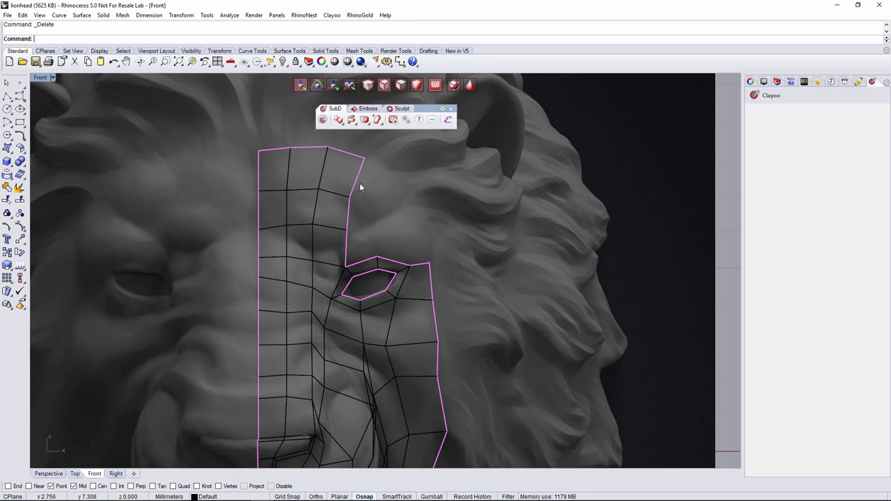
left_click(367, 264, "ctrl+shift")
left_click_drag(400, 240, 435, 226)
left_click(114, 473)
scroll(440, 263, "up", 3)
left_click_drag(461, 193, 517, 174)
left_click(49, 473)
right_click_drag(307, 333, 406, 308)
Weld the inner border vertices of the brow strip pair by pair to the neighbouring vertices of the forehead border
key("w")
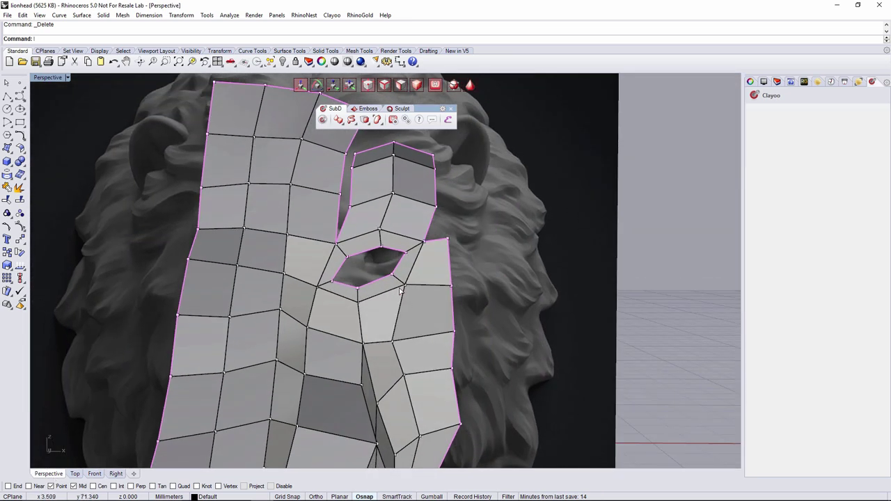
right_click_drag(394, 272, 431, 324, "shift")
scroll(416, 291, "up", 5)
left_click(433, 314)
left_click(415, 289)
key("Return")
key("Return")
left_click(431, 244)
left_click(420, 221)
key("Return")
key("Return")
left_click(430, 215)
key("Return")
right_click_drag(503, 222, 188, 428)
Weld the remaining gap between the brow strip and the forehead, and move the upper seam vertices forward in the perspective view
key("s")
left_click(394, 233)
left_click(351, 278)
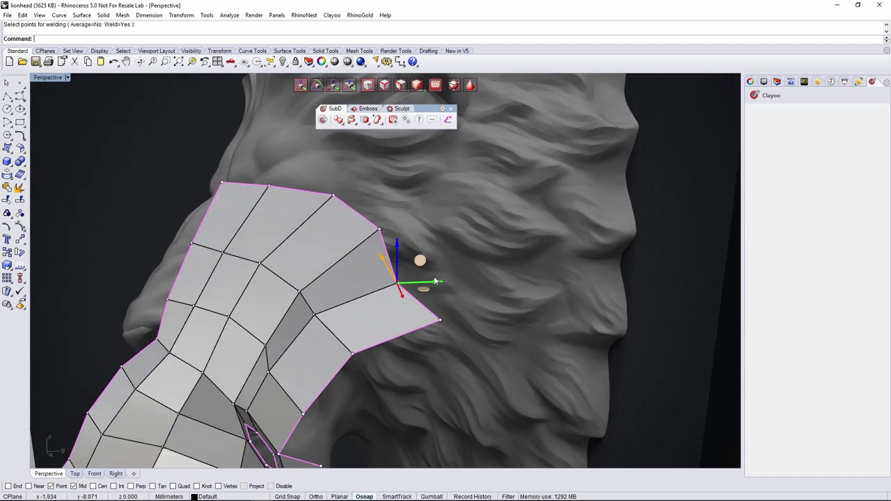
left_click_drag(437, 280, 374, 233)
left_click(381, 230)
right_click_drag(373, 233, 348, 228)
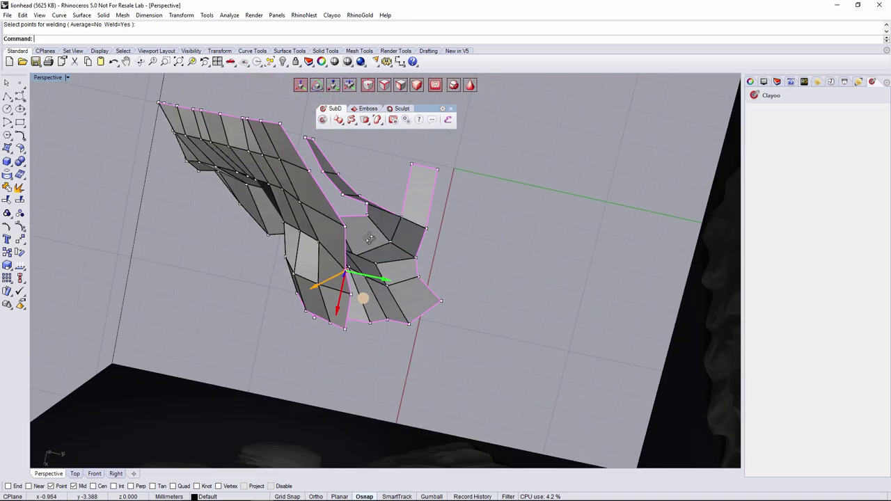
left_click_drag(362, 254, 342, 254)
right_click_drag(339, 258, 303, 337)
Show the half-face mesh in the top view with Shaded display mode
left_click(76, 473)
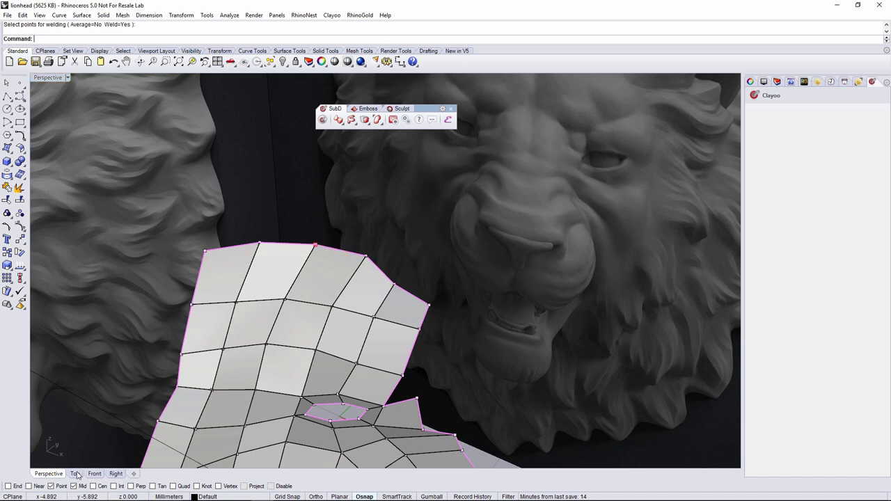
scroll(440, 296, "up", 4)
scroll(440, 296, "up", 3)
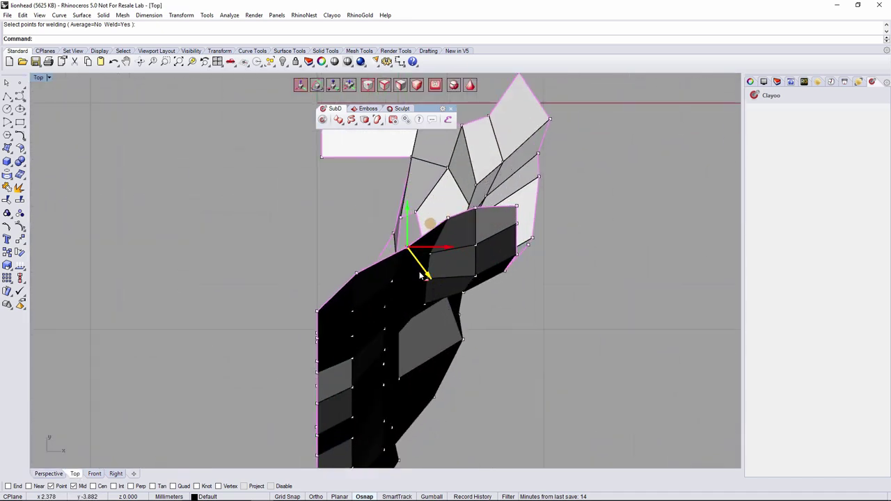
right_click(41, 79)
left_click(56, 111)
scroll(409, 305, "up", 4)
right_click_drag(409, 305, 382, 317)
Shift the forehead's upper border vertices one by one along Y in the top view to even out the border curve
scroll(383, 316, "down", 4)
left_click_drag(382, 240, 382, 255)
left_click(331, 284)
left_click_drag(331, 272, 331, 294)
left_click(423, 230)
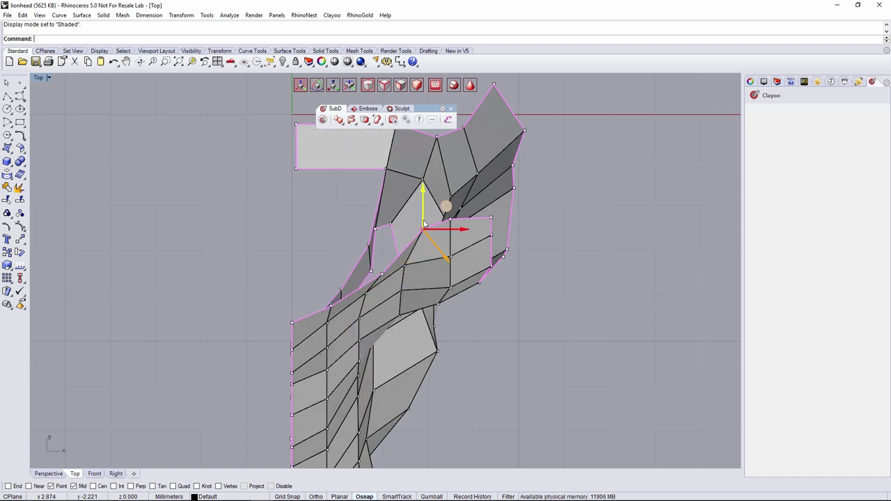
left_click_drag(424, 215, 423, 244)
left_click(450, 221)
left_click_drag(450, 202, 451, 234)
left_click(491, 220)
left_click_drag(490, 200, 490, 207)
Reposition the crowded middle vertex of the forehead's second row and its third-row neighbour in the top view to even their spacing
left_click(405, 283)
right_click_drag(406, 276, 408, 270)
scroll(407, 271, "up", 10)
scroll(403, 260, "up", 2)
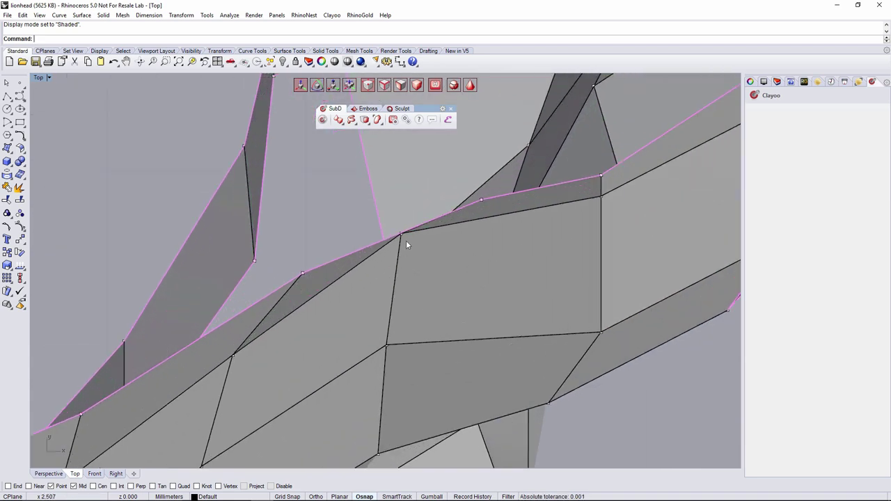
left_click(399, 262)
left_click_drag(395, 262, 395, 275)
left_click(405, 248)
scroll(424, 230, "down", 3)
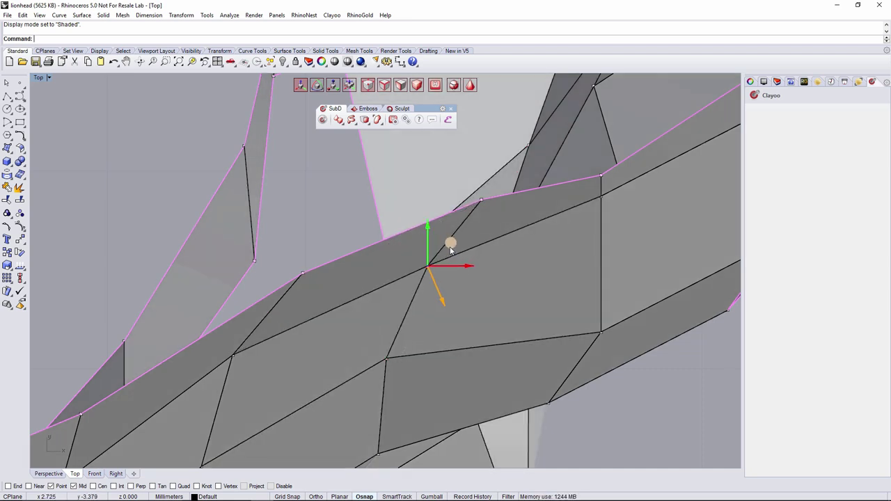
left_click_drag(443, 254, 449, 264)
Shift the other second-row forehead vertices forward along Y so the row follows the upper border in the top view
left_click(334, 271)
left_click_drag(335, 256, 335, 282)
left_click(243, 339)
left_click_drag(243, 327, 244, 350)
left_click(576, 335)
left_click(529, 186)
left_click_drag(528, 172, 527, 197)
left_click(439, 224)
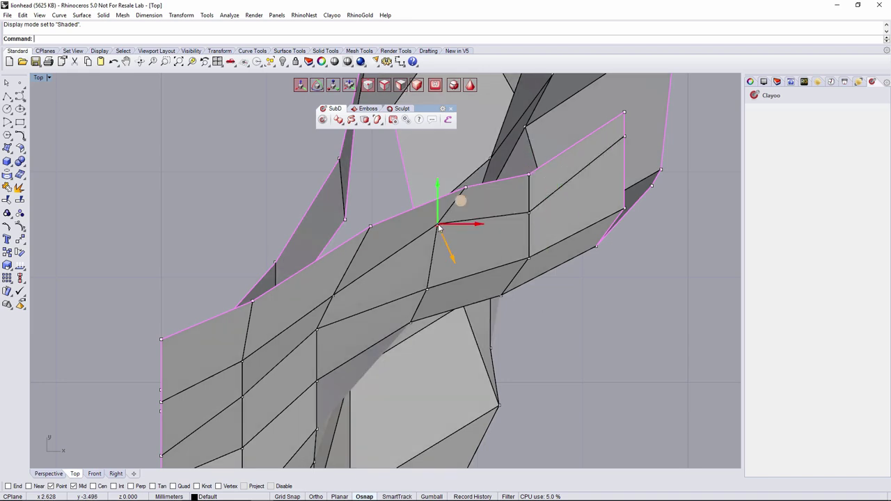
left_click_drag(439, 210, 441, 241)
left_click(539, 363)
scroll(538, 365, "down", 3)
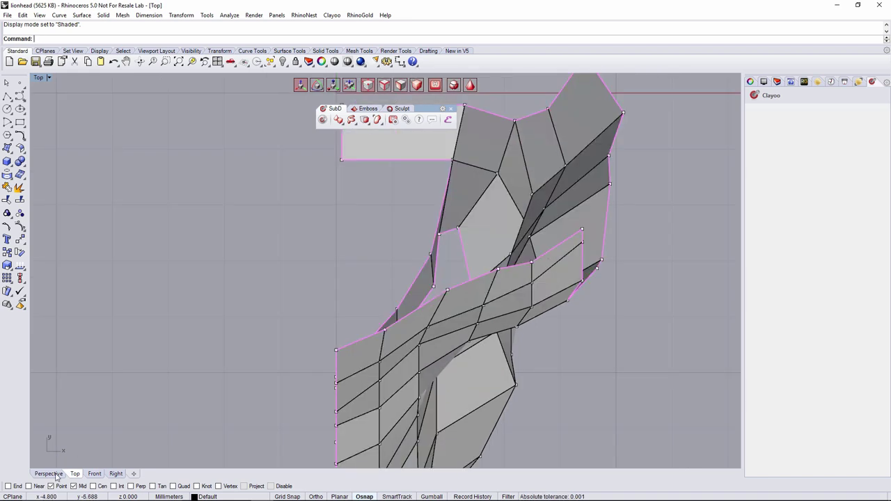
In the right view, weld the brow strip's lowest outer vertex to the cheek's upper corner vertex beside the eye
left_click(49, 474)
right_click_drag(318, 295, 366, 354)
left_click(115, 474)
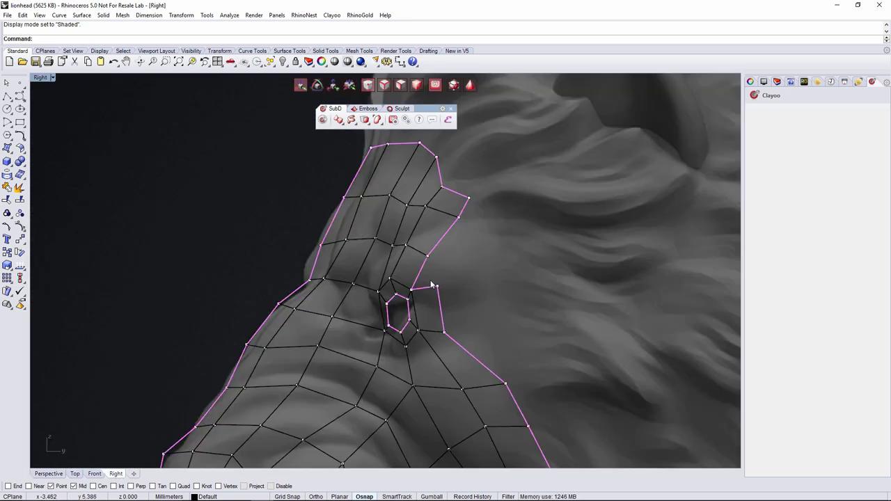
right_click_drag(432, 284, 451, 292)
right_click(459, 272)
left_click(446, 263)
left_click(456, 293)
right_click(481, 278)
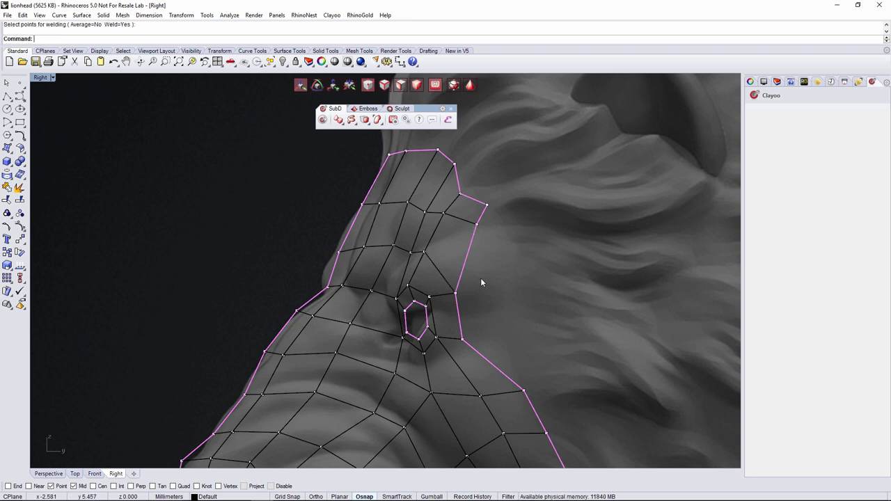
Spread the brow strip's outer border vertices backward along the side reference and move their inner neighbour into line
left_click(477, 224)
left_click_drag(497, 205, 514, 246)
key("Escape")
left_click_drag(506, 197, 551, 226)
key("Escape")
left_click_drag(478, 180, 521, 178)
left_click_drag(471, 221, 488, 202)
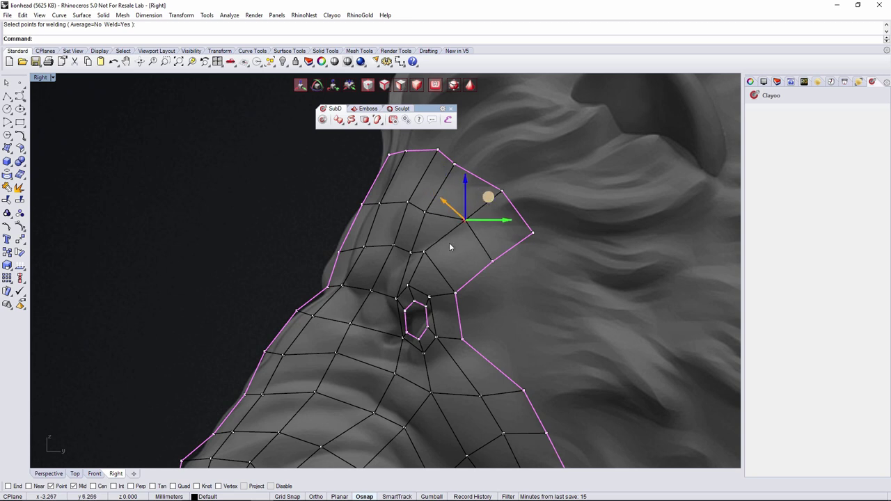
Reposition the inner brow and forehead vertices above the eye to space the rows evenly in the right view
left_click_drag(450, 235, 454, 232)
left_click(445, 188)
left_click_drag(464, 166, 471, 158)
left_click(413, 251)
left_click_drag(434, 231, 431, 223)
left_click(394, 249)
left_click_drag(394, 252, 367, 248)
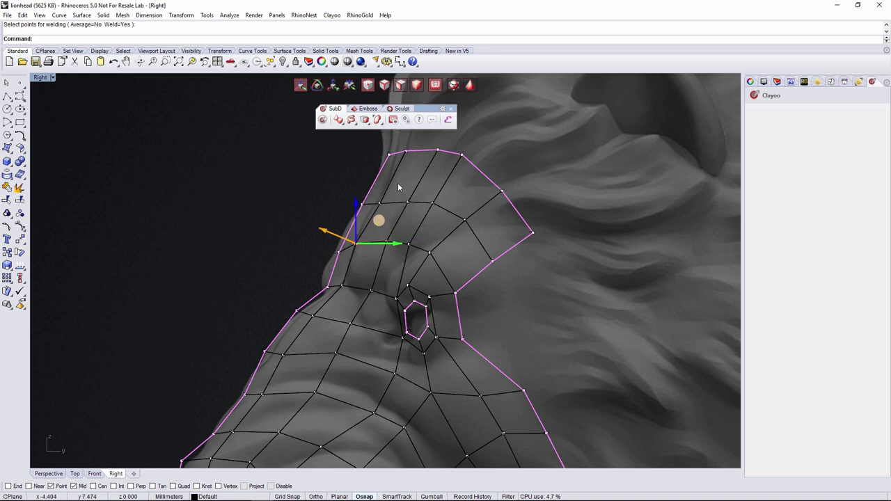
Examine the forehead, nose bridge and eye vertices against the lion's side reference
scroll(546, 278, "down", 4)
left_click(547, 280)
scroll(549, 281, "down", 8)
scroll(517, 270, "up", 12)
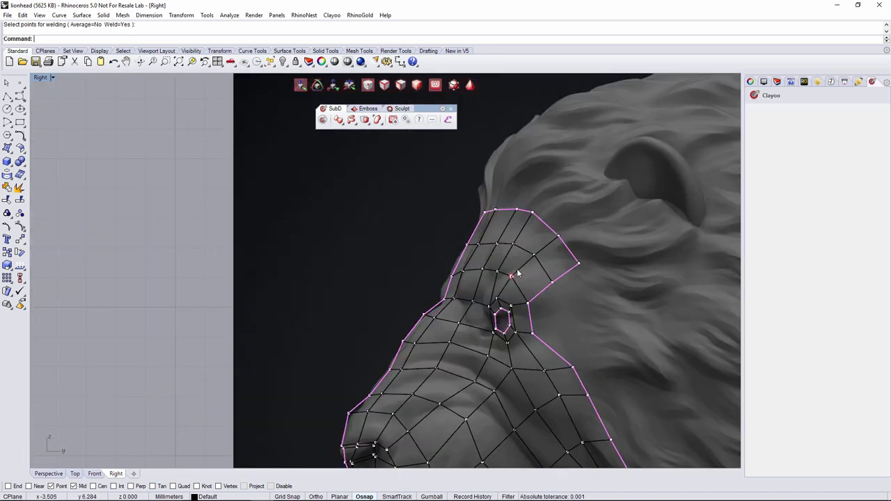
scroll(517, 276, "up", 3)
left_click(469, 335)
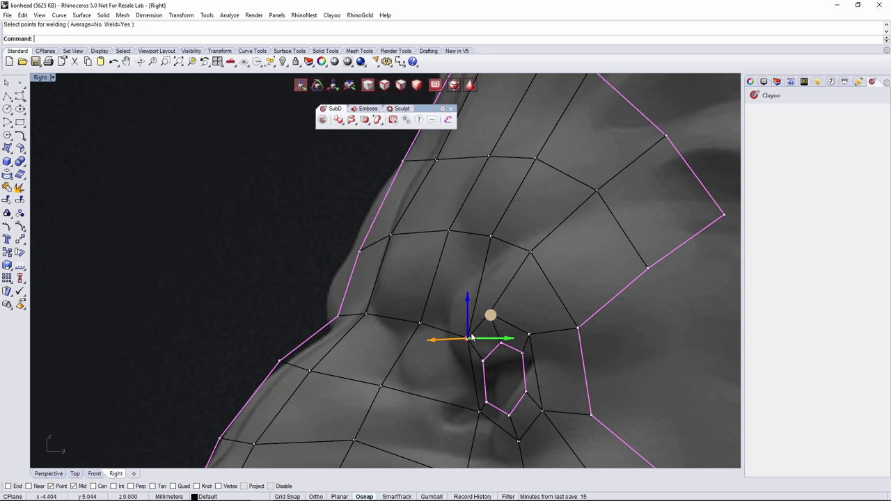
scroll(561, 320, "down", 3)
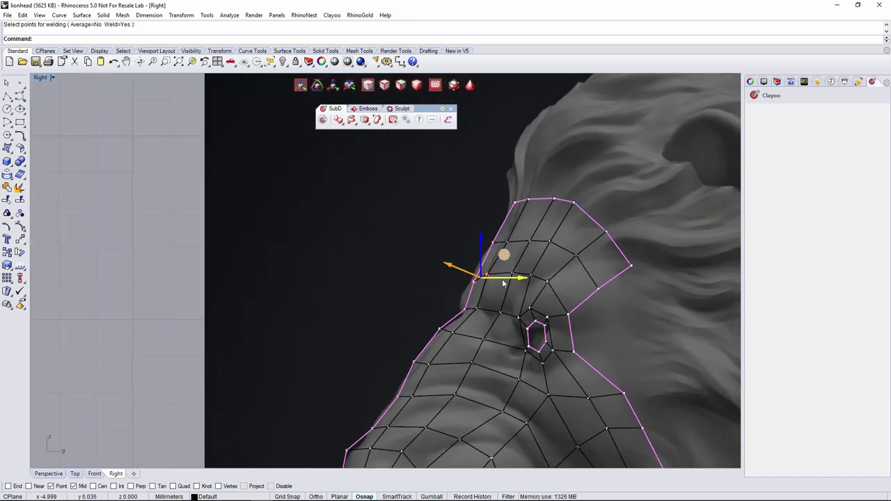
scroll(577, 313, "down", 4)
scroll(537, 294, "up", 3)
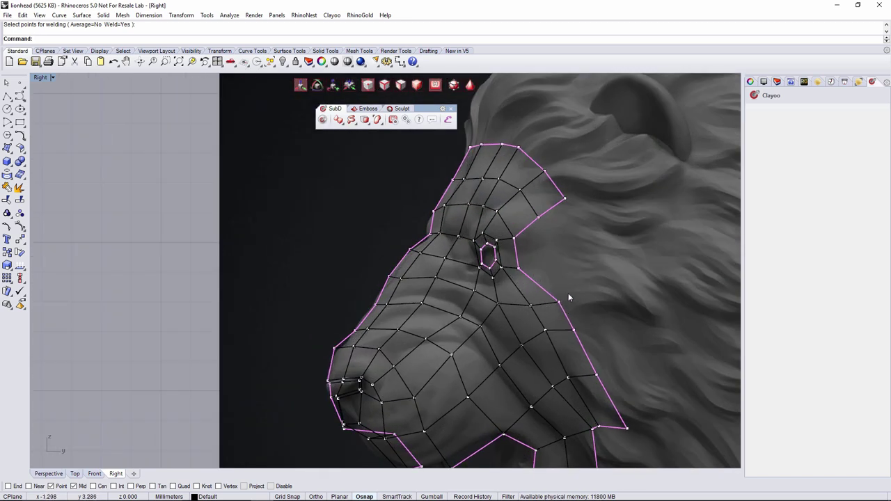
Close the notch behind the eye with a new face between the brow strip and the cheek border
scroll(529, 249, "up", 3)
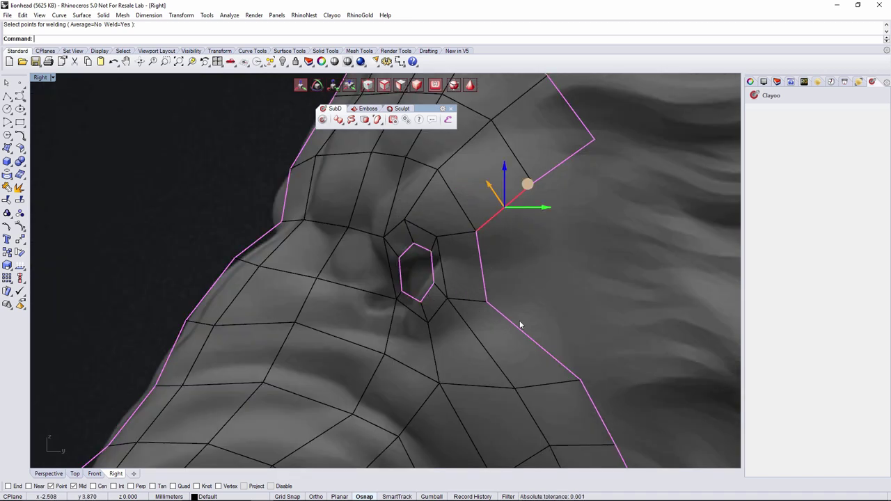
scroll(525, 325, "down", 4)
scroll(547, 325, "down", 4)
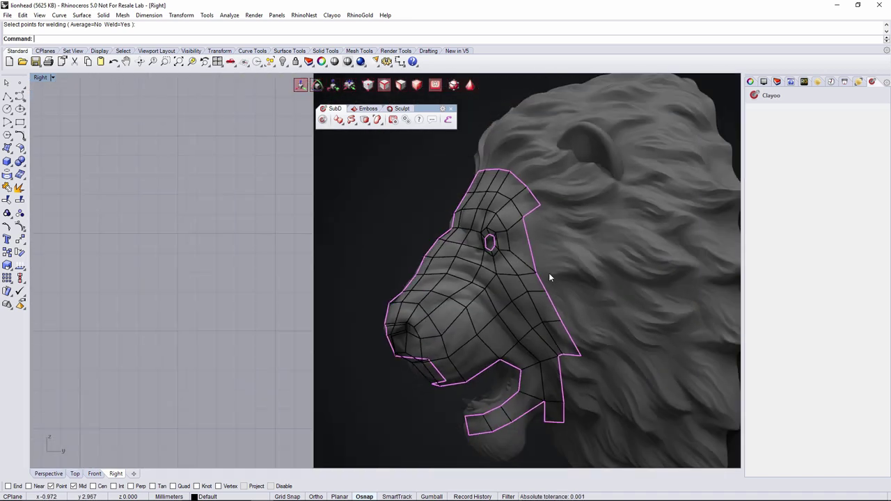
Examine the mesh's side profile against the reference from the forehead down to the mouth and lower jaw
scroll(563, 313, "up", 3)
scroll(563, 300, "down", 3)
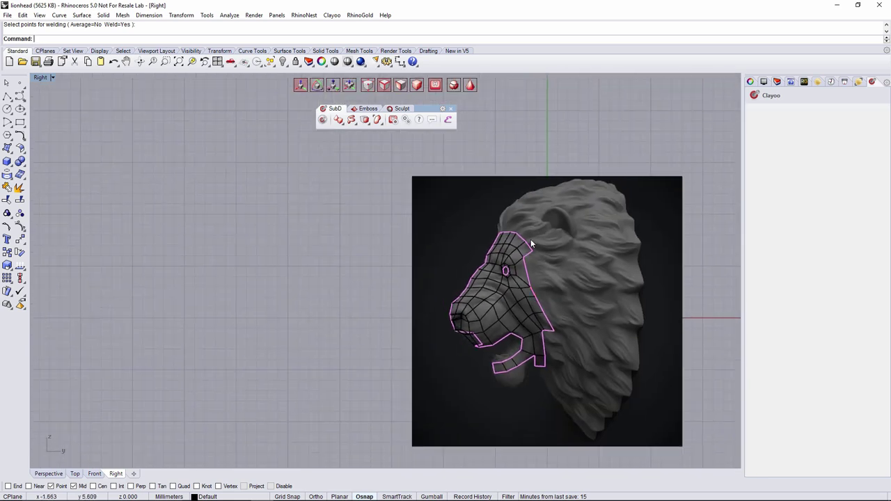
scroll(530, 239, "up", 5)
scroll(517, 268, "down", 3)
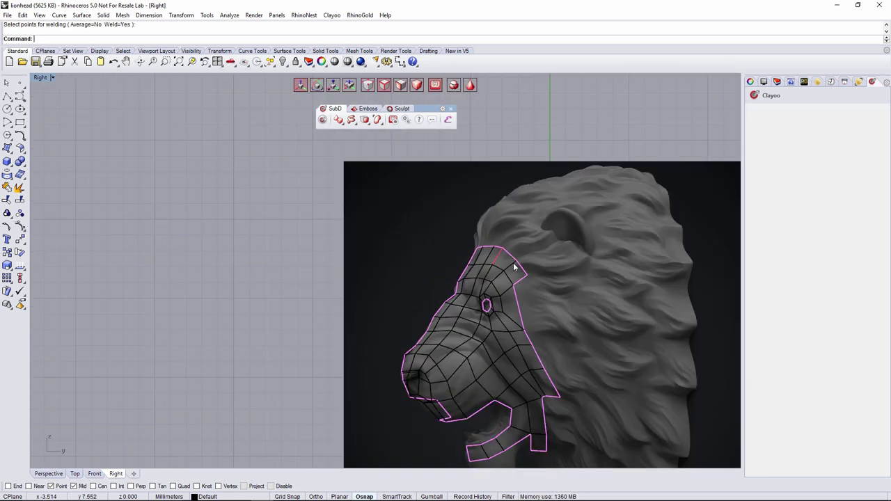
scroll(459, 269, "up", 2)
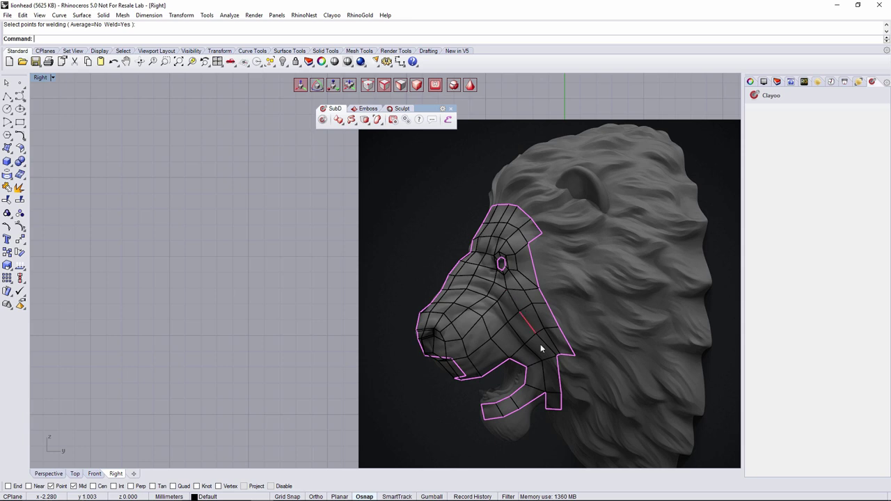
scroll(541, 348, "up", 4)
scroll(537, 385, "down", 3)
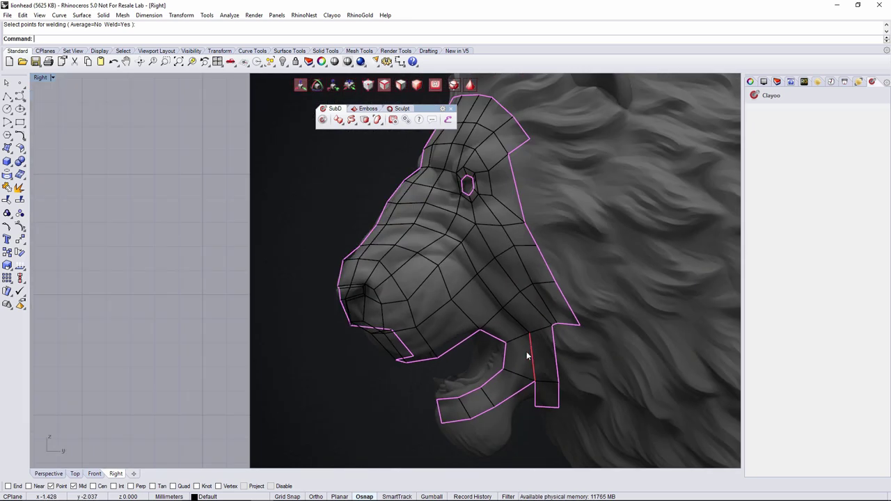
scroll(529, 344, "up", 5)
scroll(446, 289, "down", 3)
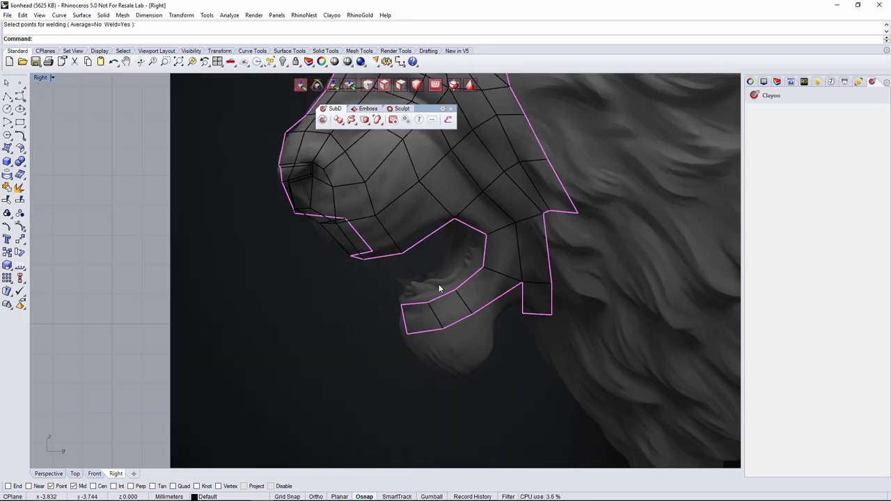
scroll(359, 258, "up", 2)
Move the upper lip's midline edge below the nose slightly forward in the right view
left_click(367, 235)
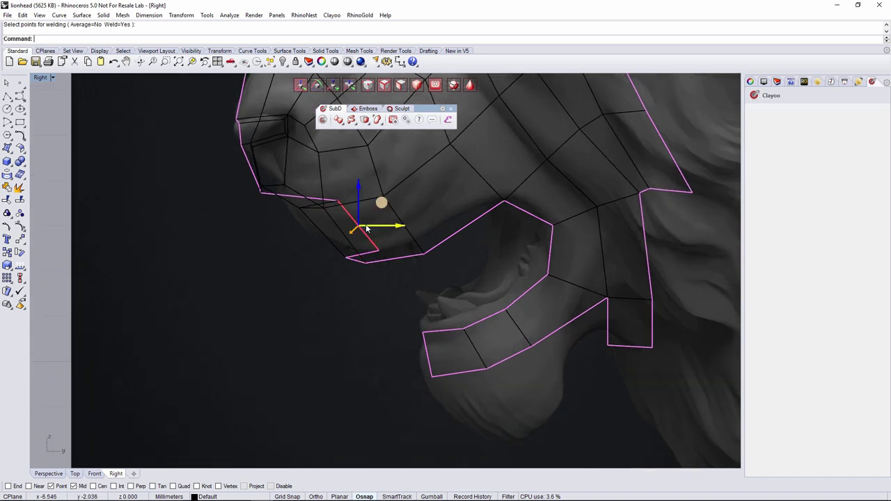
left_click_drag(379, 208, 369, 209)
left_click(286, 231)
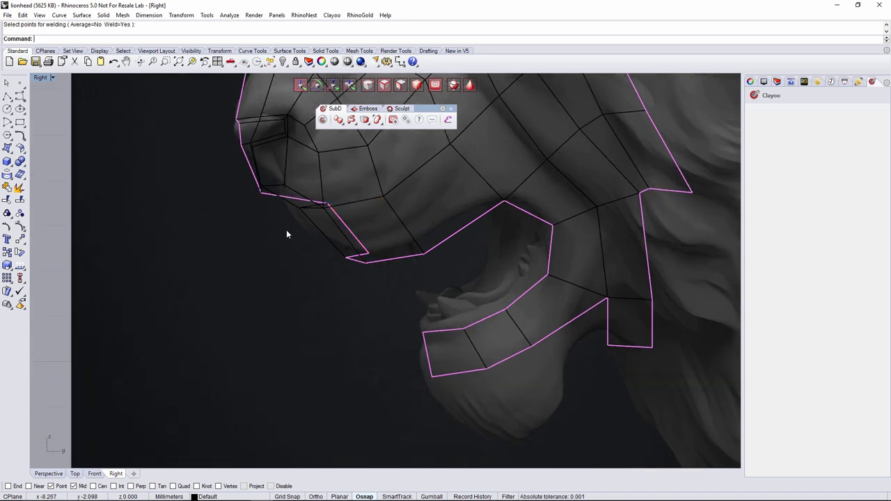
scroll(461, 268, "down", 1)
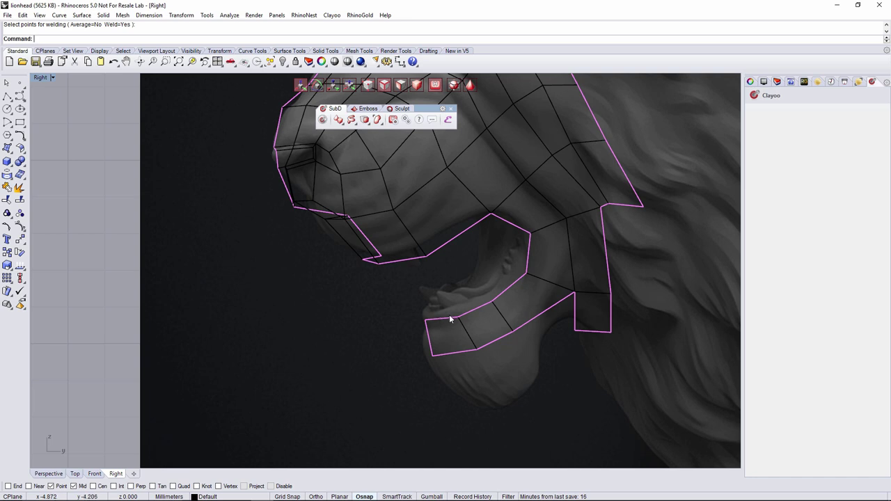
Extrude the upper lip's lower border edges from the midline toward the mouth corner and scale them inward as a narrow lip strip
left_click(46, 473)
scroll(374, 360, "down", 5)
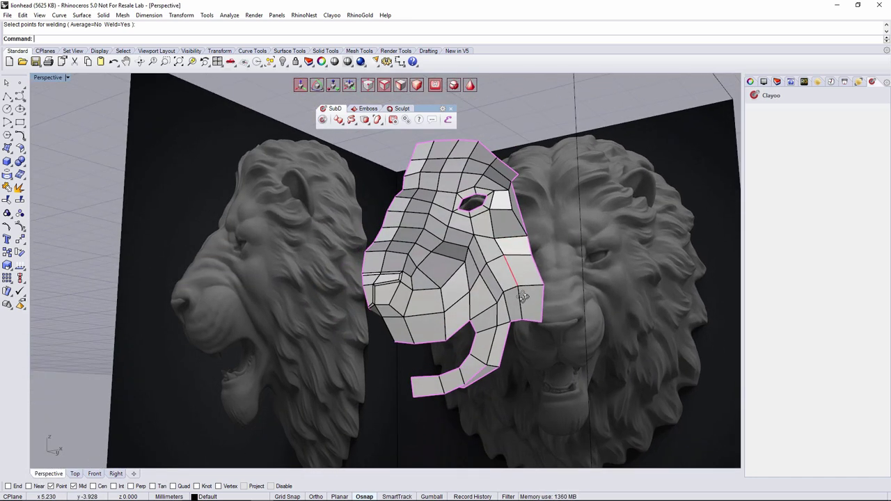
right_click_drag(523, 297, 531, 318)
right_click_drag(475, 348, 468, 293, "shift")
right_click_drag(468, 292, 500, 286)
scroll(436, 319, "up", 7)
scroll(418, 280, "down", 4)
scroll(497, 264, "up", 3)
left_click(433, 262)
left_click(116, 474)
scroll(426, 331, "down", 4)
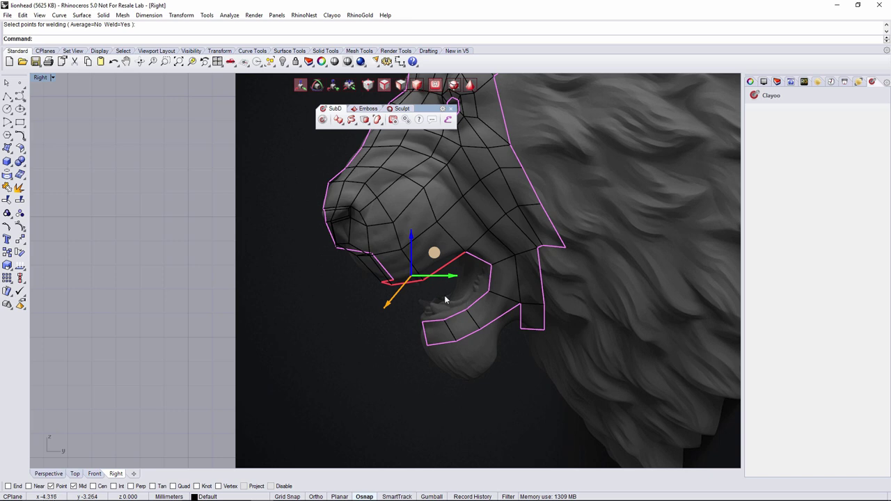
left_click(95, 474)
scroll(366, 364, "down", 5)
scroll(403, 354, "up", 4)
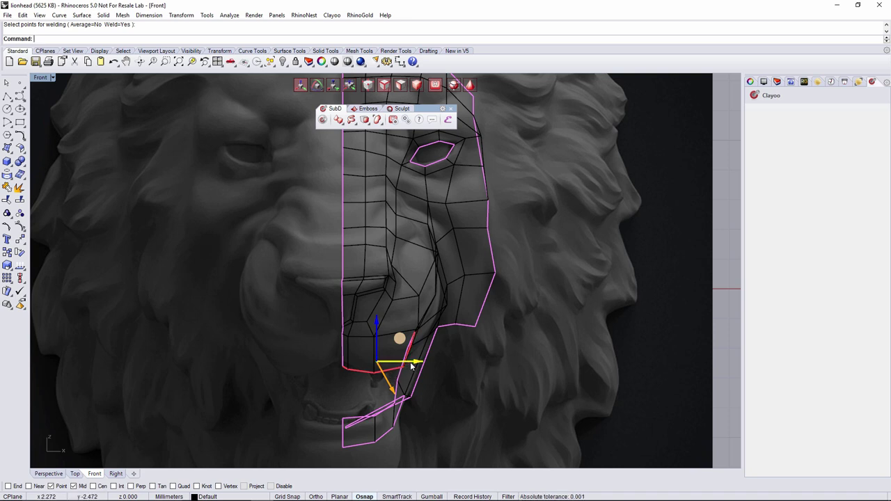
key("r")
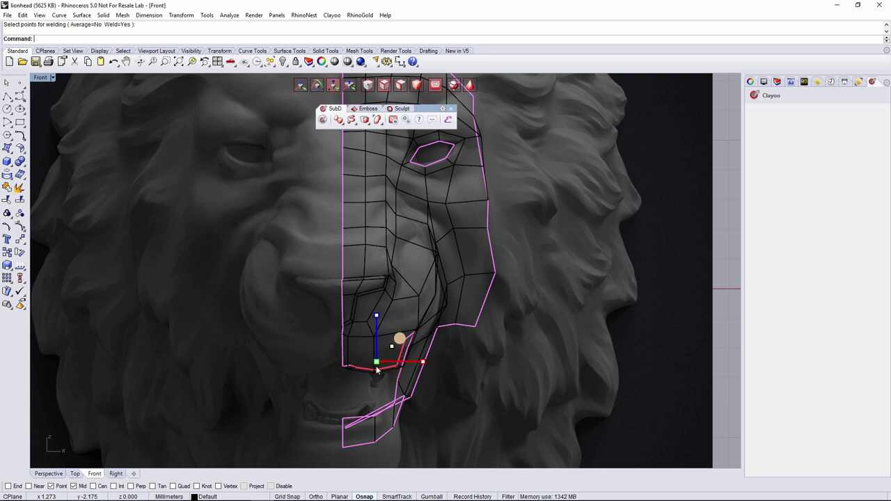
Move the midline end vertex of the new upper-lip strip along Y in the perspective view
left_click(57, 472)
right_click_drag(434, 322, 442, 292)
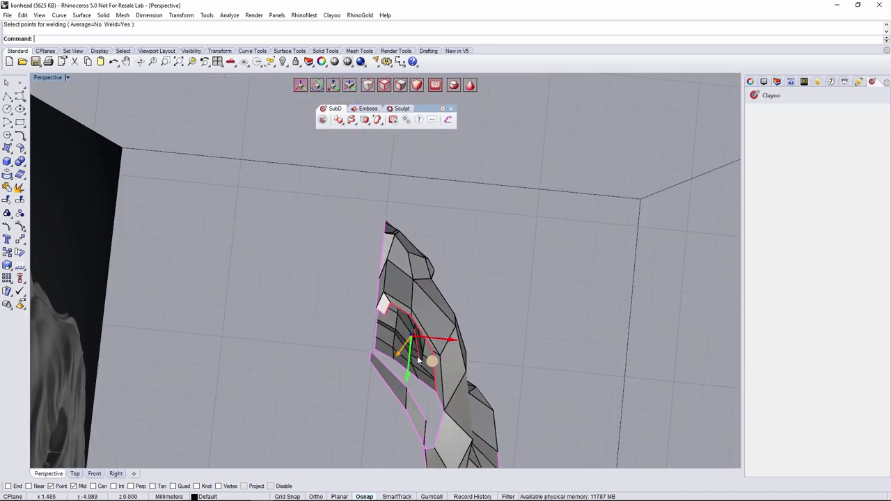
right_click_drag(440, 356, 488, 364)
scroll(378, 293, "up", 5)
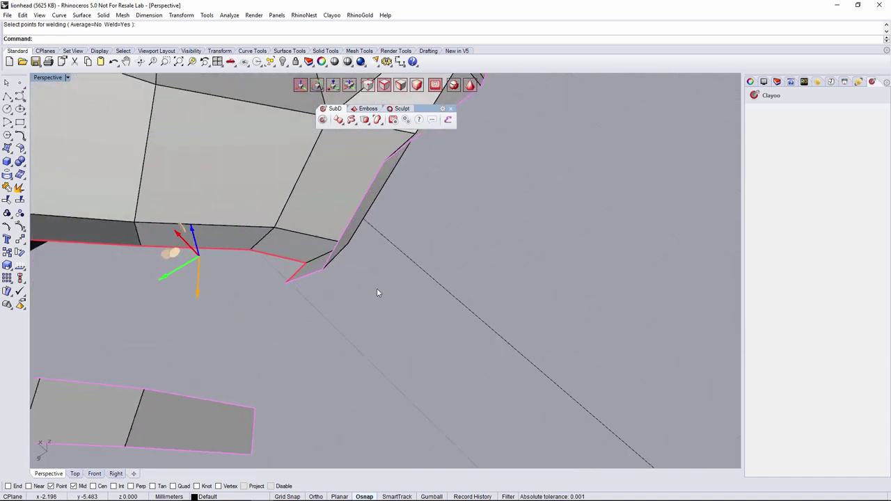
right_click_drag(378, 292, 355, 315)
key("a")
left_click(324, 321)
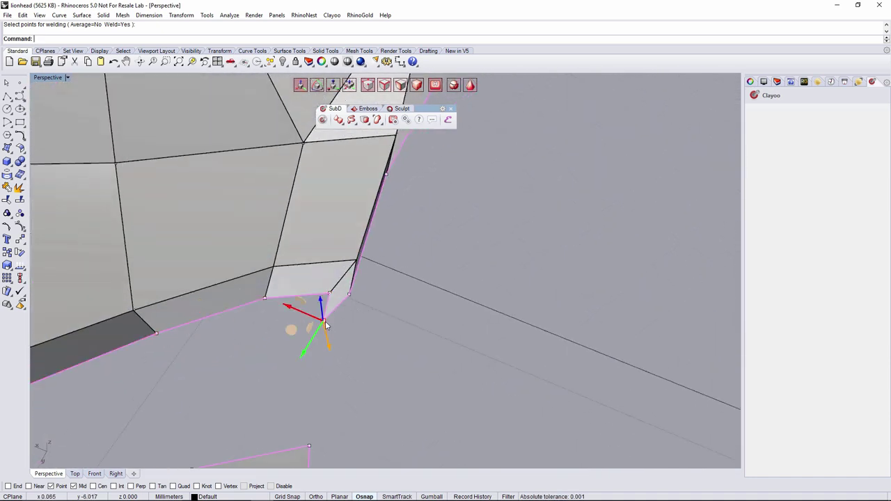
left_click_drag(307, 349, 324, 335)
right_click_drag(339, 328, 371, 344)
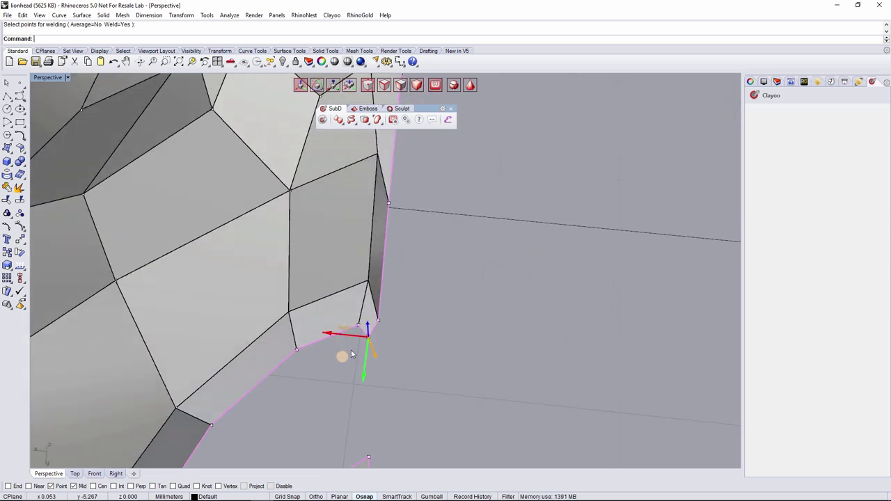
Reposition the midline end vertices of the upper-lip strip below the nose in the perspective view
left_click_drag(352, 339, 363, 340)
left_click(422, 336)
left_click(359, 325)
scroll(337, 346, "down", 10)
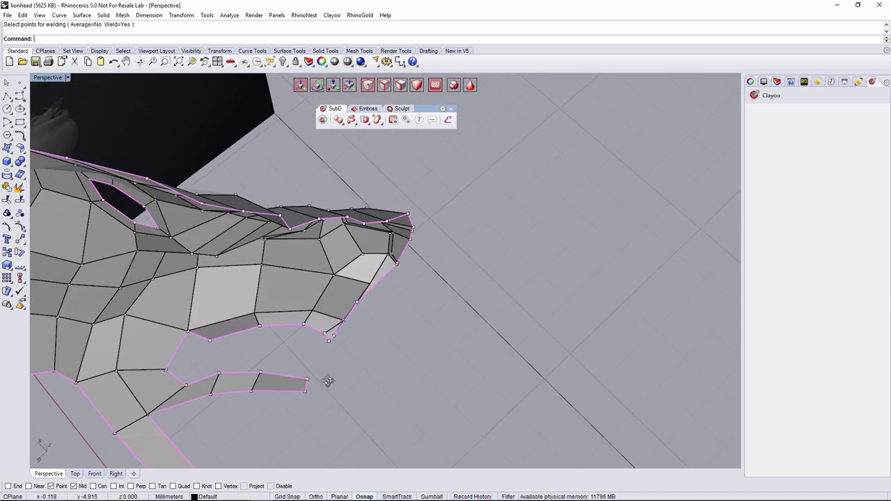
Move the upper-lip strip's end vertex at the mouth corner in the perspective view
right_click_drag(397, 346, 299, 277)
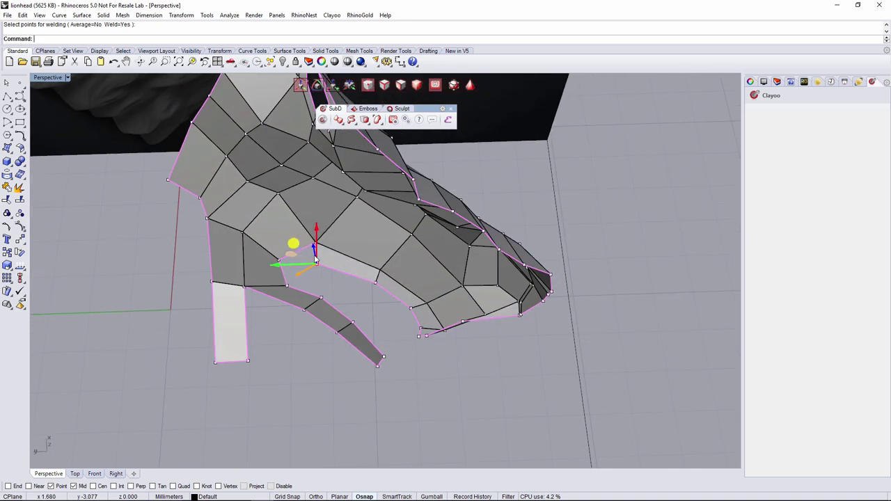
right_click_drag(443, 384, 331, 197)
scroll(318, 235, "up", 5)
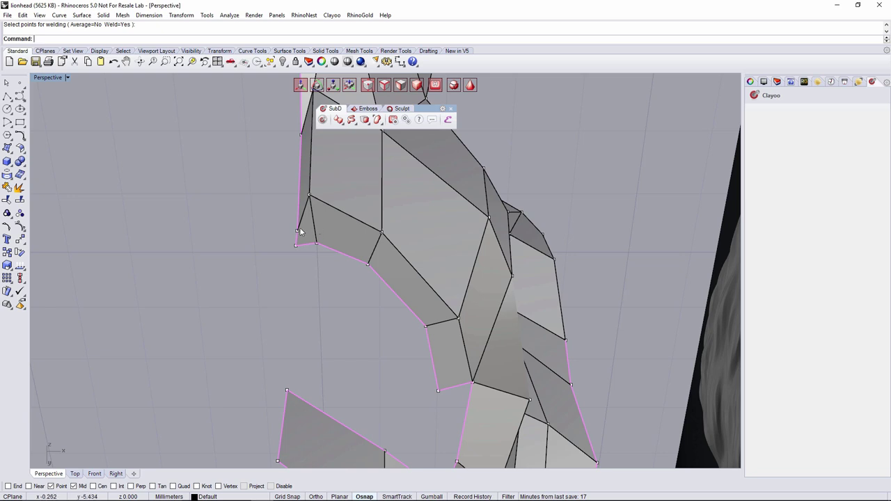
right_click_drag(314, 277, 308, 179)
scroll(323, 205, "down", 3)
right_click_drag(351, 214, 327, 380)
scroll(306, 288, "down", 5)
Extrude the inner border edges of the mouth corner and lower lip and scale them inward as a narrow lip strip
left_click(303, 413)
right_click_drag(306, 411, 276, 349)
scroll(382, 303, "up", 5)
right_click_drag(383, 303, 418, 273)
key("Tab")
scroll(396, 278, "up", 5)
key("s")
double_click(344, 299)
right_click_drag(341, 315, 427, 384)
right_click_drag(365, 371, 389, 303)
Weld the two neighbouring lip-strip vertices at the mouth corner
left_click(331, 286)
right_click_drag(331, 287, 331, 215)
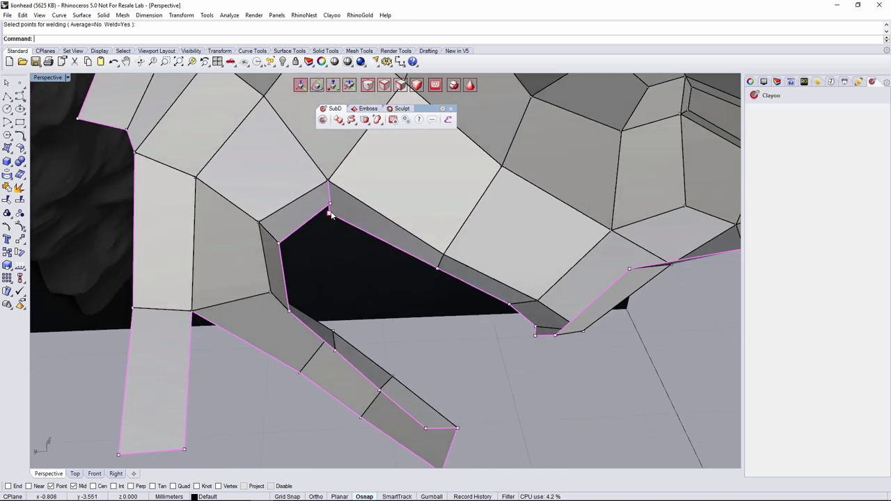
right_click(331, 209)
left_click(331, 213)
right_click(332, 218)
Reposition the upper lip's lower border edges to round the side of the muzzle toward the mouth corner
scroll(338, 267, "down", 5)
right_click_drag(339, 268, 401, 209)
key("Tab")
key("Tab")
scroll(399, 286, "up", 4)
mouse_move(399, 286)
right_mouse_down()
mouse_move(387, 263)
mouse_move(397, 284)
right_mouse_up()
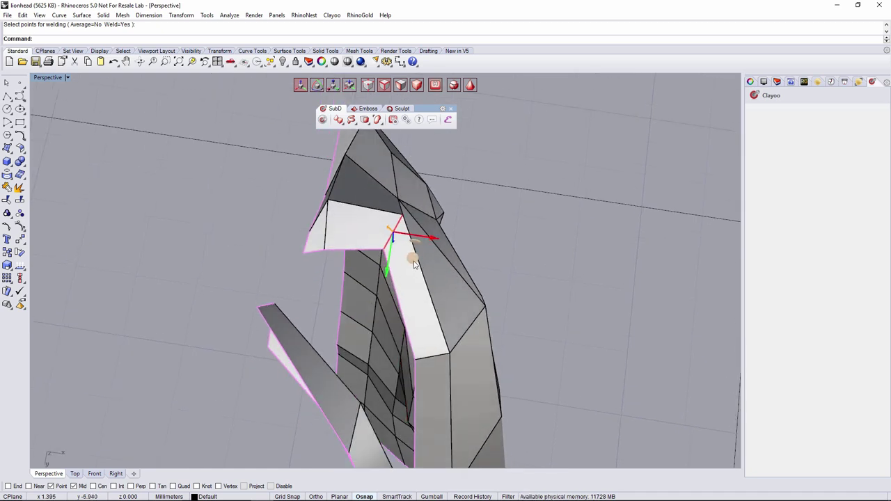
left_click(444, 357)
left_click_drag(452, 382, 479, 367)
scroll(517, 325, "down", 4)
right_click_drag(517, 324, 511, 306)
left_click(506, 262)
left_click_drag(514, 334, 516, 343)
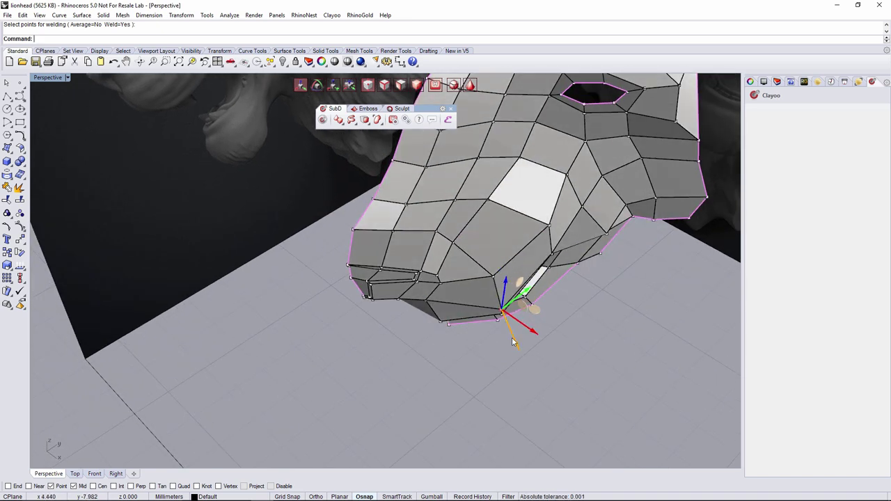
Reposition the lower lip's edges near the midline in the perspective view
right_click_drag(568, 337, 382, 307)
scroll(369, 304, "up", 2)
right_click_drag(311, 279, 320, 352)
scroll(382, 347, "down", 3)
right_click_drag(392, 350, 376, 350)
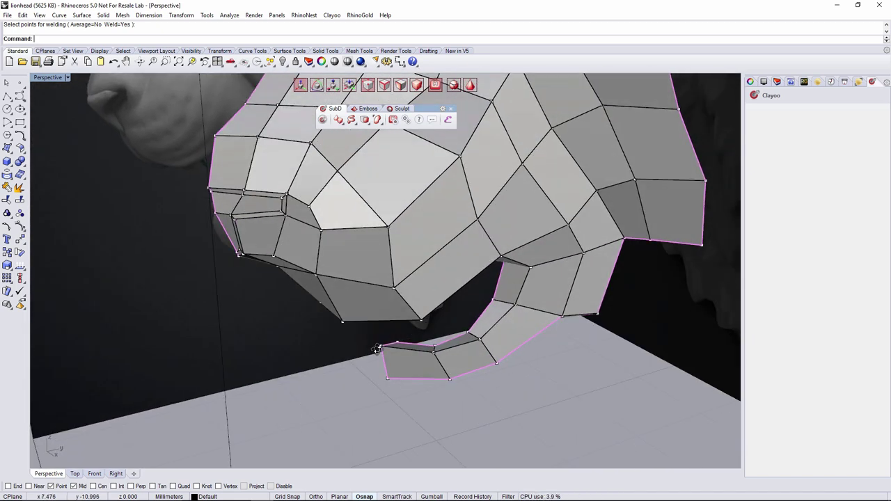
key("Tab")
scroll(406, 353, "down", 1)
key("Tab")
scroll(428, 343, "up", 5)
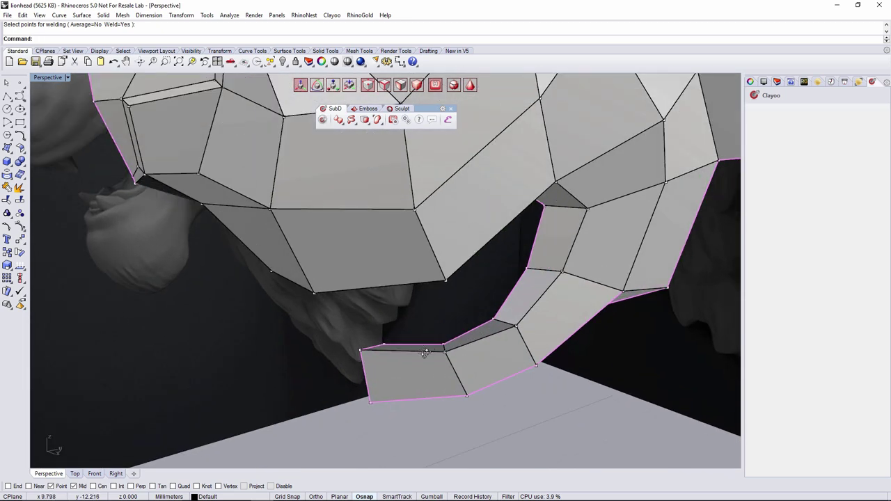
left_click_drag(474, 360, 452, 368)
right_click_drag(476, 379, 457, 399)
scroll(474, 348, "down", 4)
left_click_drag(465, 376, 460, 377)
left_click(498, 401)
Examine the mesh in the perspective and right views, comparing the brow, muzzle and open jaw with the reference
key("Tab")
right_click_drag(498, 402, 428, 365)
key("Tab")
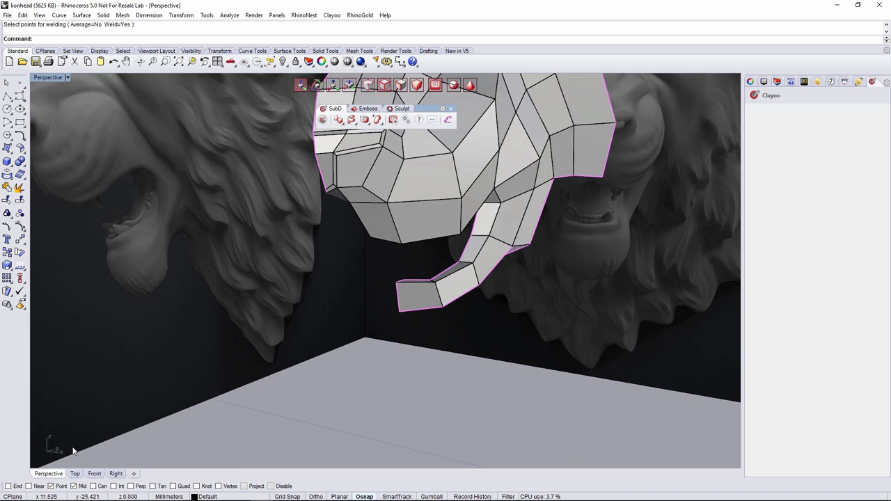
left_click(115, 475)
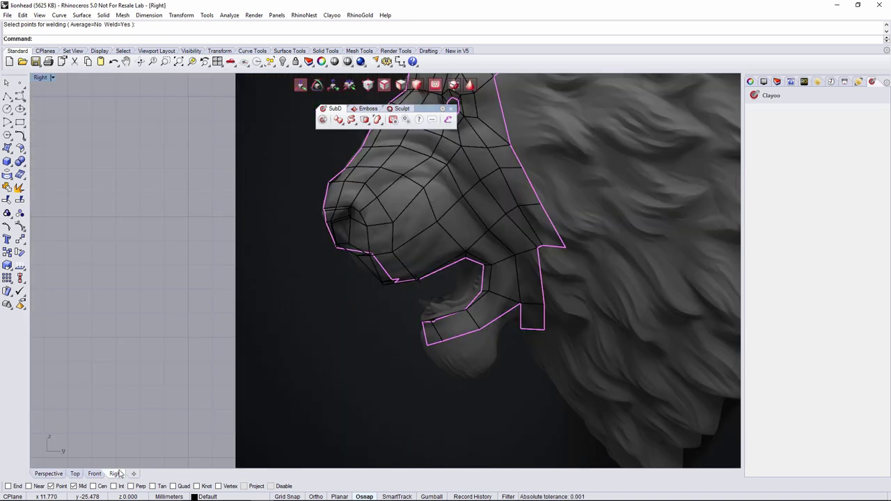
scroll(400, 310, "up", 8)
right_click_drag(402, 309, 421, 498)
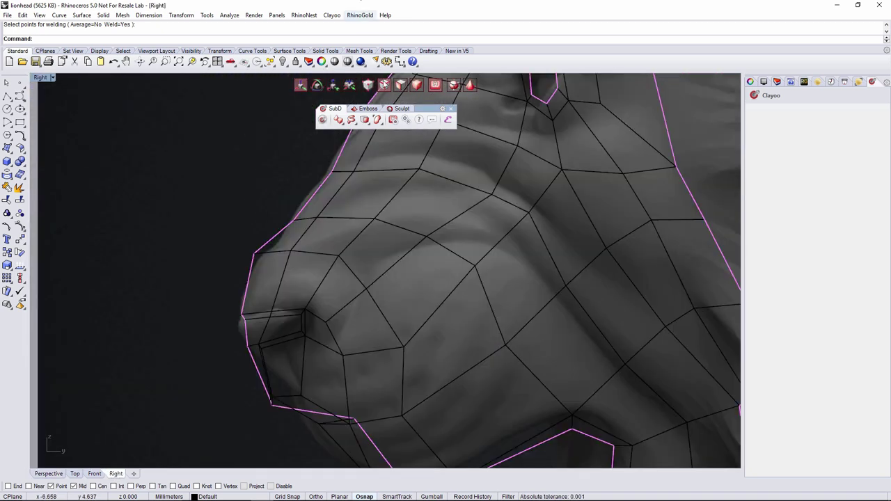
scroll(397, 195, "down", 6)
right_click_drag(400, 205, 376, 309)
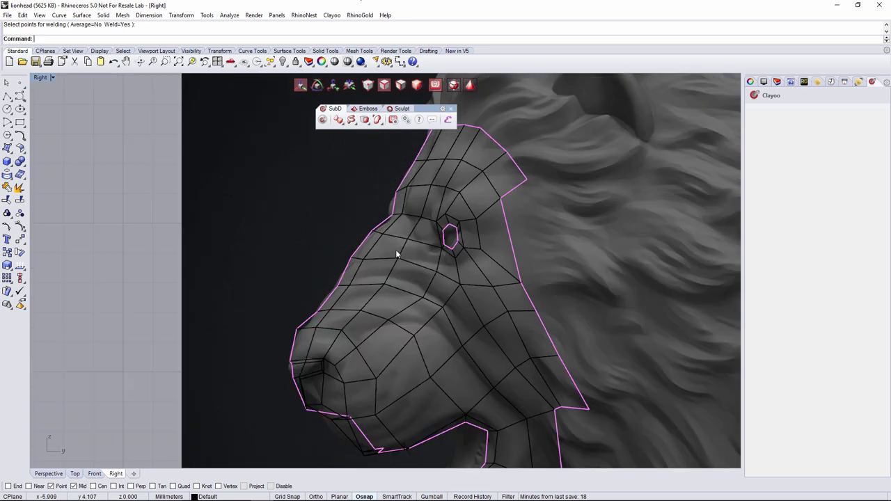
scroll(386, 223, "down", 4)
scroll(354, 306, "up", 4)
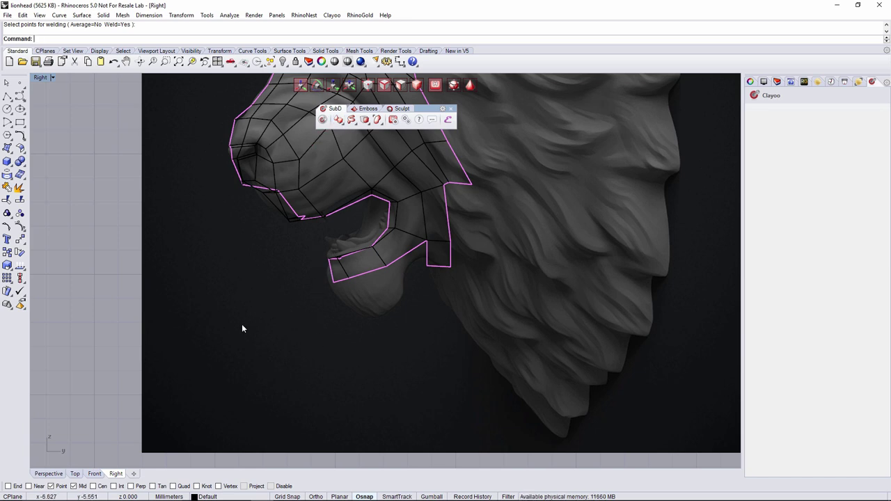
scroll(315, 303, "up", 2)
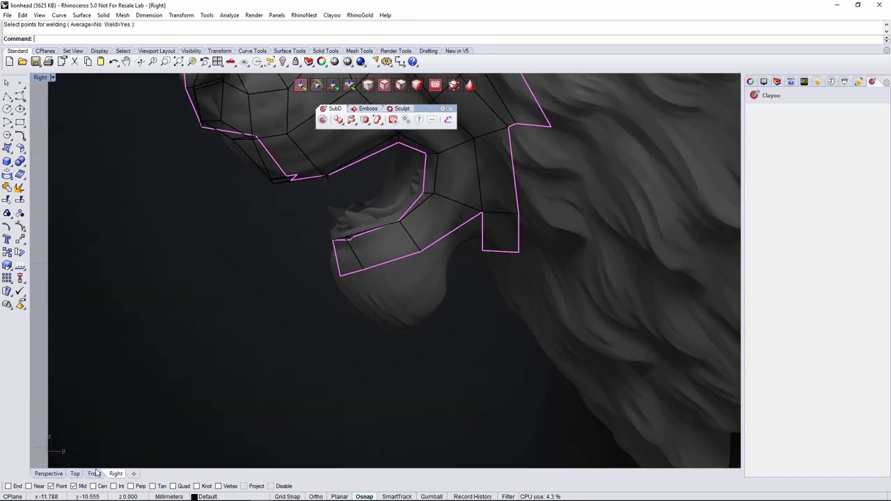
Extrude the lower lip's front bottom edge down and back beneath the chin, rotating each new edge to the reference profile
left_click(98, 475)
scroll(299, 398, "up", 3)
scroll(375, 400, "up", 2)
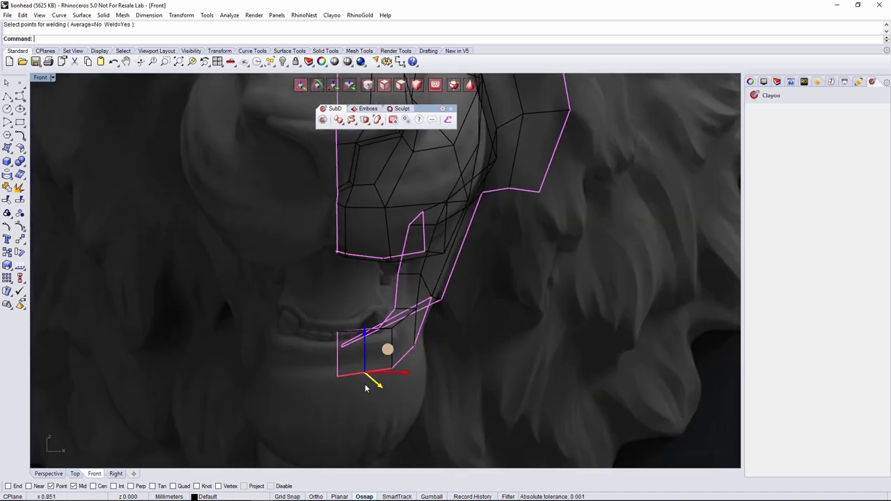
left_click(116, 474)
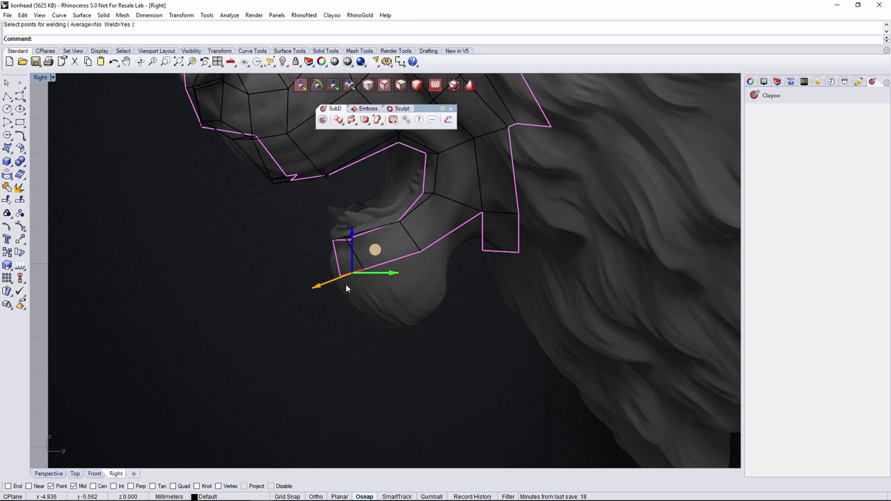
scroll(346, 284, "up", 3)
right_click_drag(348, 279, 263, 275)
left_click_drag(264, 275, 402, 347)
key("e")
key("w")
key("e")
scroll(401, 347, "down", 3)
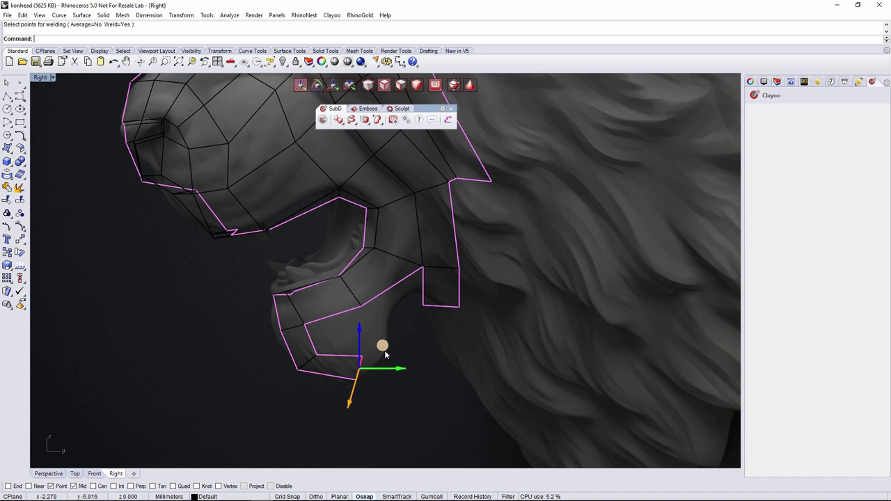
Extend the chin strip back through the throat to the neck and reposition its cross edge beneath the rear of the chin
left_click_drag(442, 342, 441, 314)
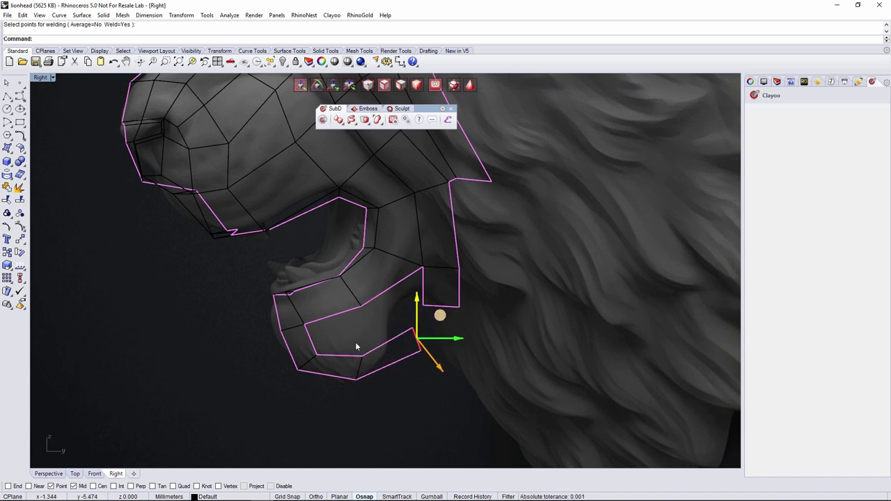
scroll(277, 326, "down", 3)
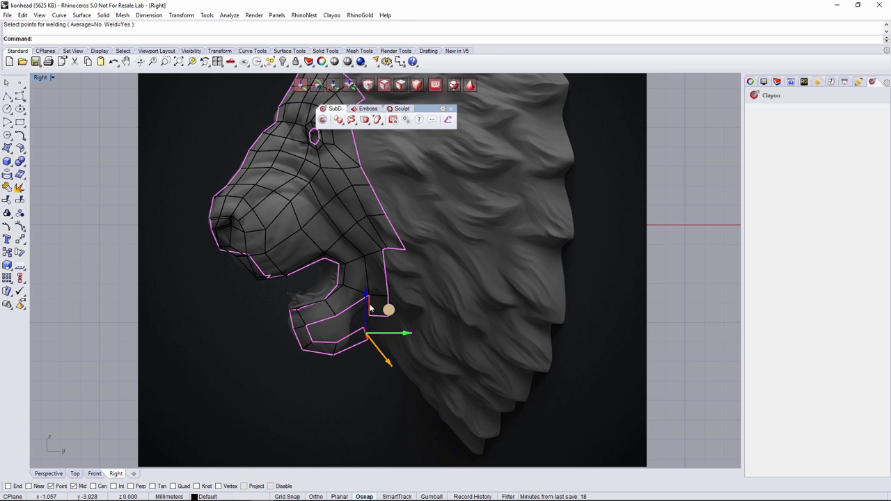
scroll(370, 309, "up", 3)
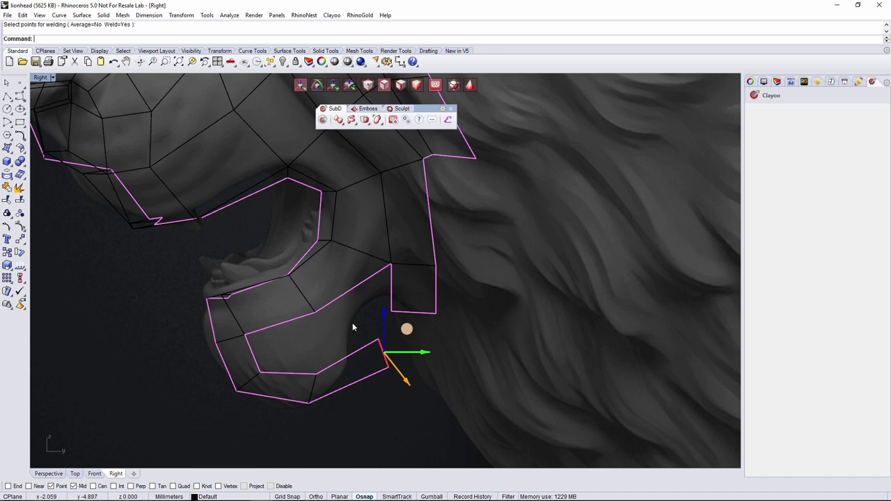
right_click_drag(415, 348, 435, 346)
left_click_drag(431, 332, 495, 312)
scroll(547, 285, "down", 4)
scroll(536, 286, "up", 3)
left_click(466, 336)
left_click(397, 343)
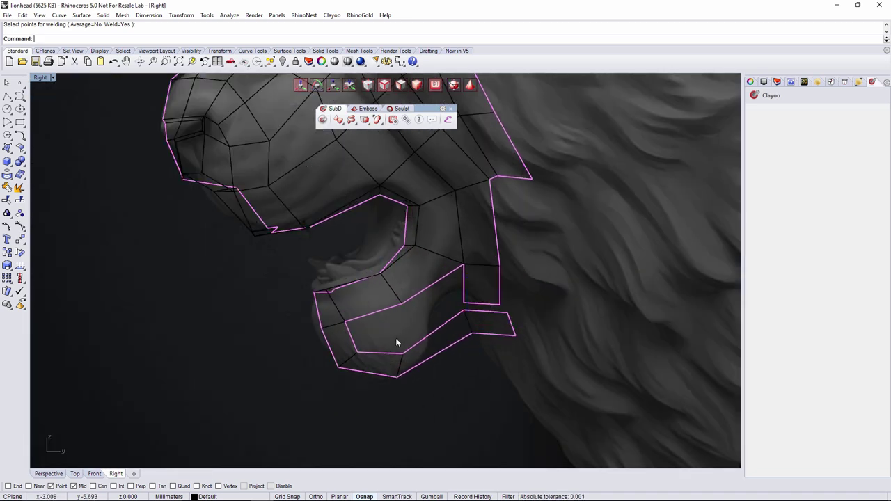
left_click_drag(399, 374, 440, 335)
Try to weld the two vertices of the chin strip's rear cross edge
scroll(477, 327, "down", 3)
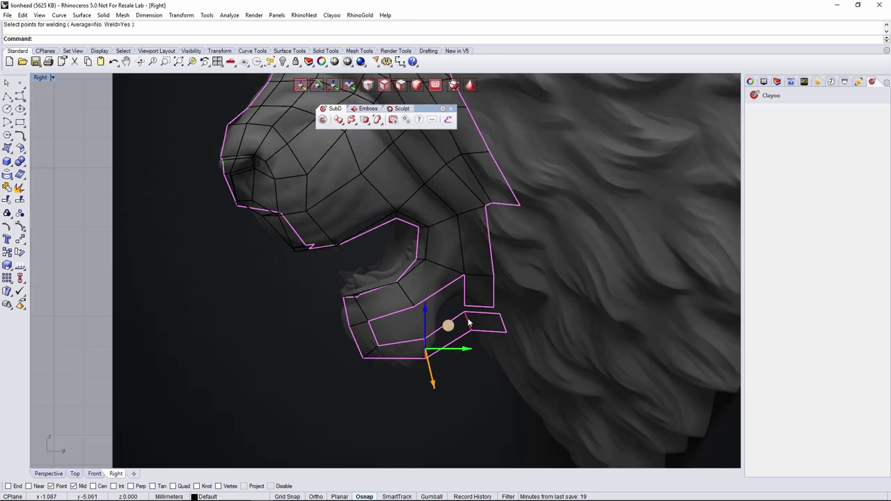
key("Return")
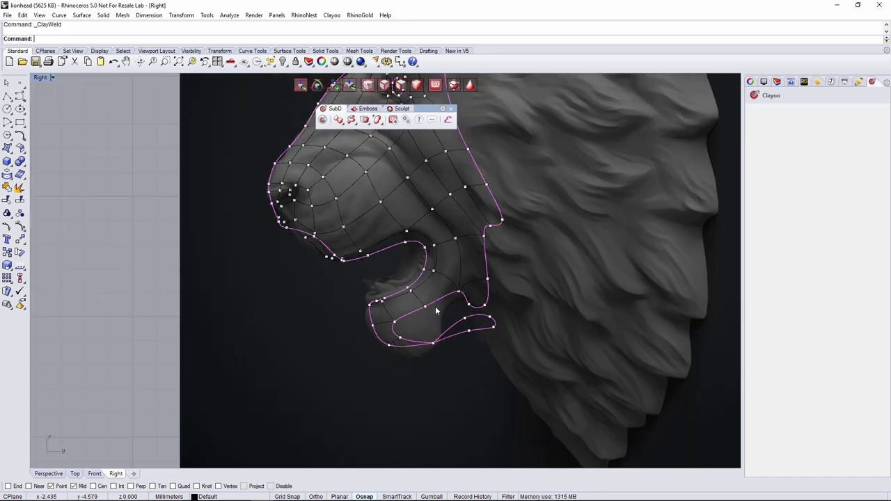
key("ctrl+z")
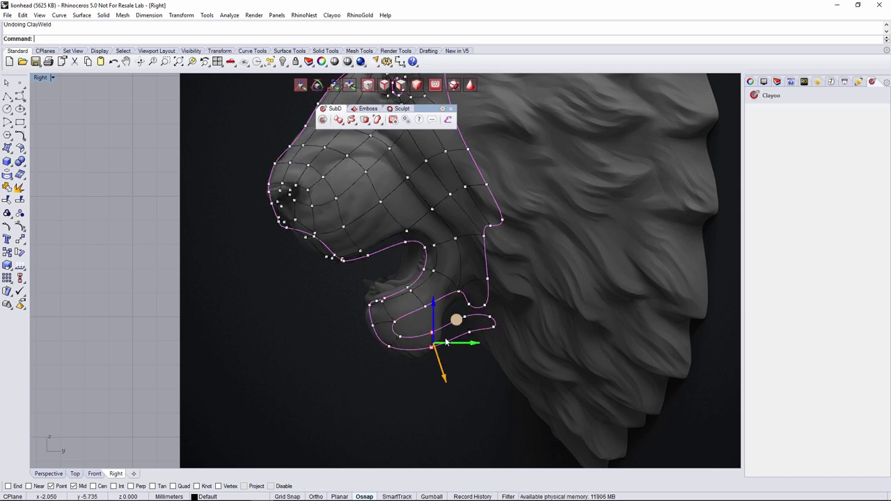
Move the vertices of the lower lip's front and the chin strip to follow the reference jaw outline in the right view
scroll(393, 355, "up", 4)
key("Tab")
left_click_drag(310, 216, 367, 234)
left_click_drag(369, 202, 361, 200)
left_click_drag(317, 255, 396, 281)
left_click_drag(318, 270, 410, 293)
left_click_drag(380, 257, 368, 264)
left_click(352, 368)
left_click_drag(352, 365, 394, 329)
left_click(409, 387)
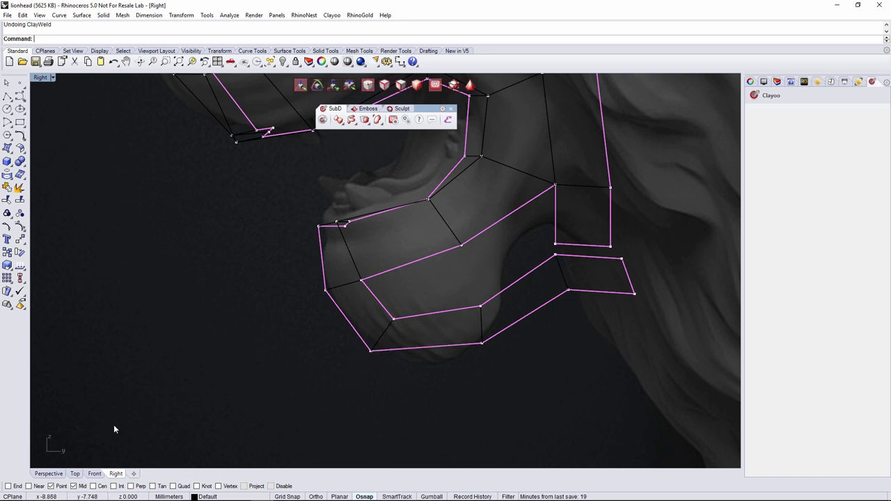
Lower the outer vertices of the chin strip's bottom edges in the front view
left_click(94, 474)
scroll(389, 322, "down", 3)
scroll(380, 353, "up", 5)
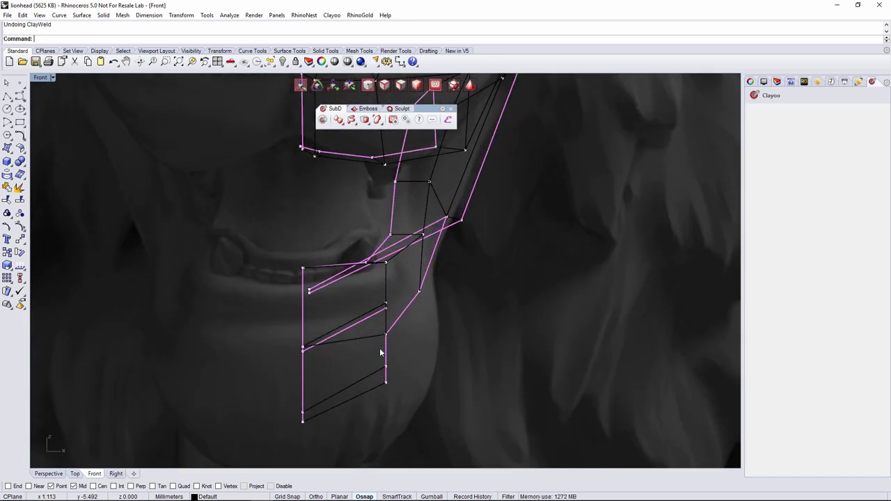
scroll(390, 366, "down", 2)
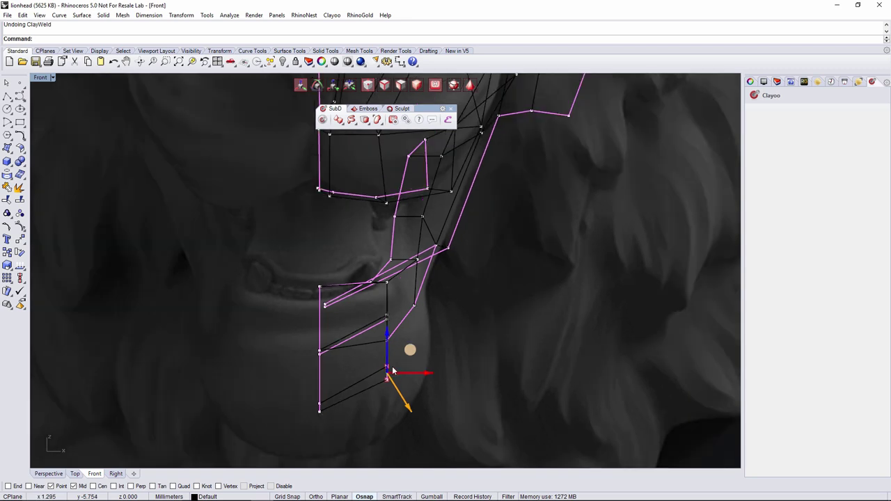
scroll(389, 362, "down", 2)
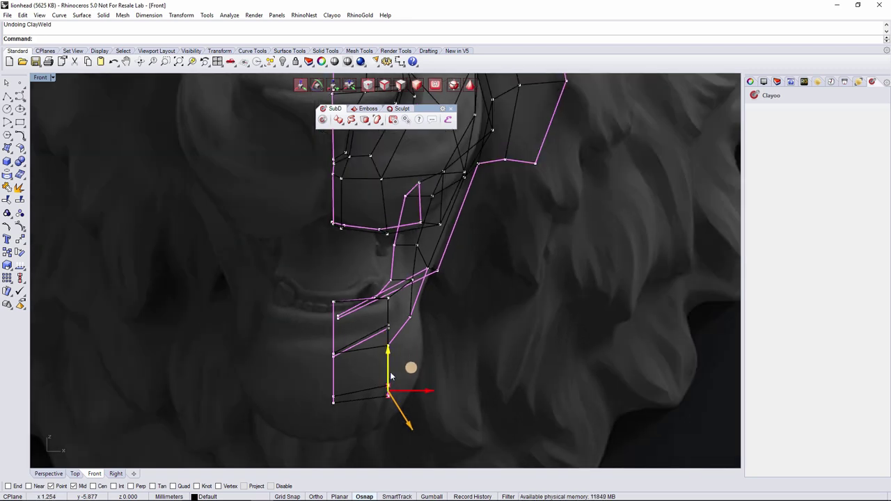
scroll(390, 366, "down", 2)
Adjust the chin's bottom front vertices in the right view and move the lower lip's outer border vertex forward
left_click(116, 475)
scroll(479, 374, "down", 2)
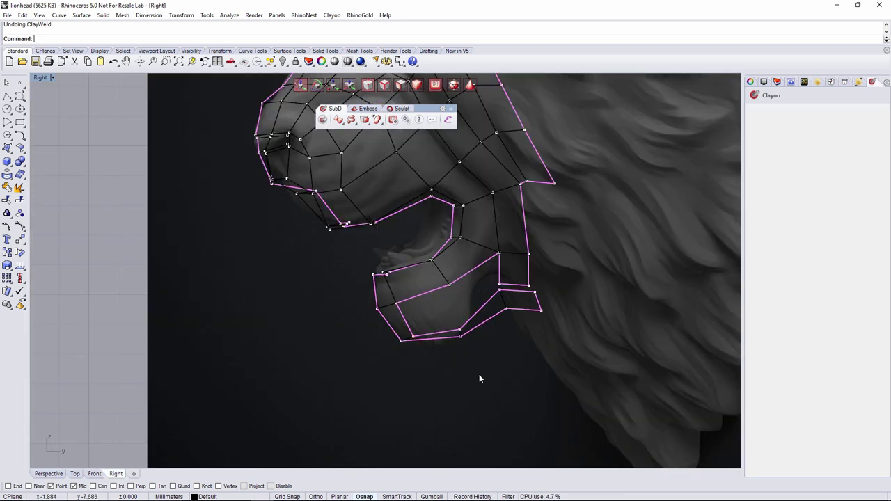
left_click_drag(378, 359, 380, 358)
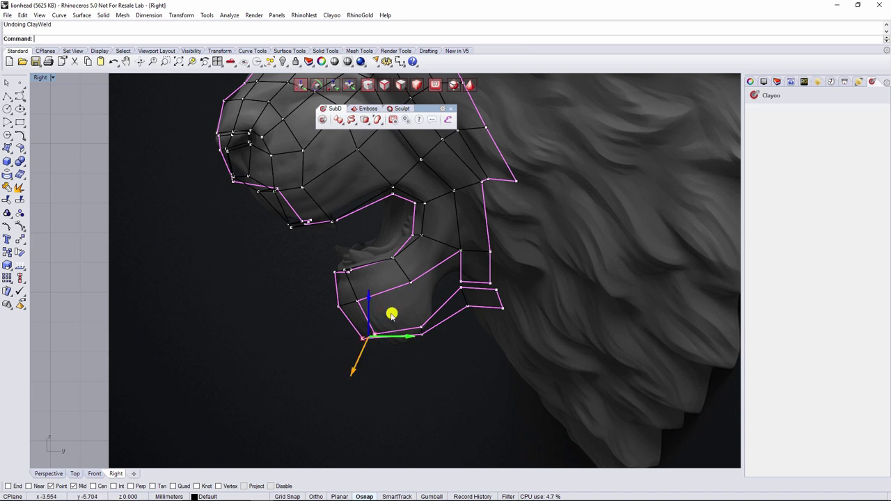
scroll(378, 335, "up", 4)
left_click(388, 362)
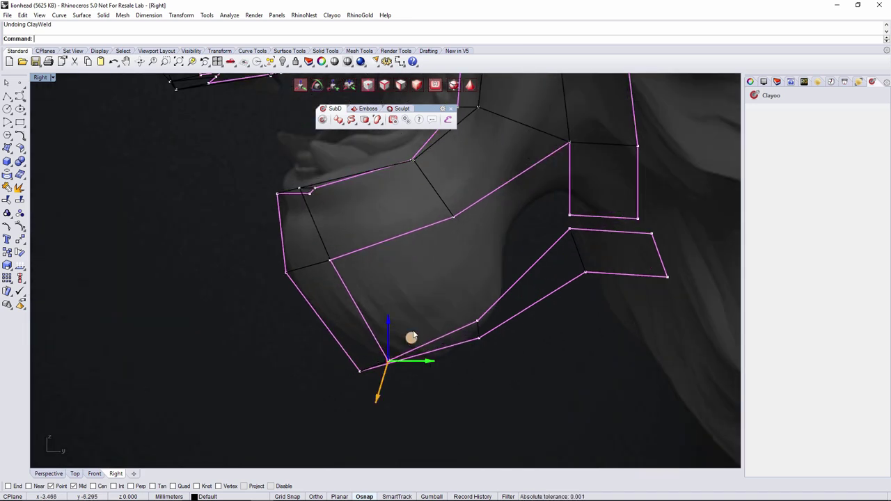
left_click_drag(411, 338, 399, 325)
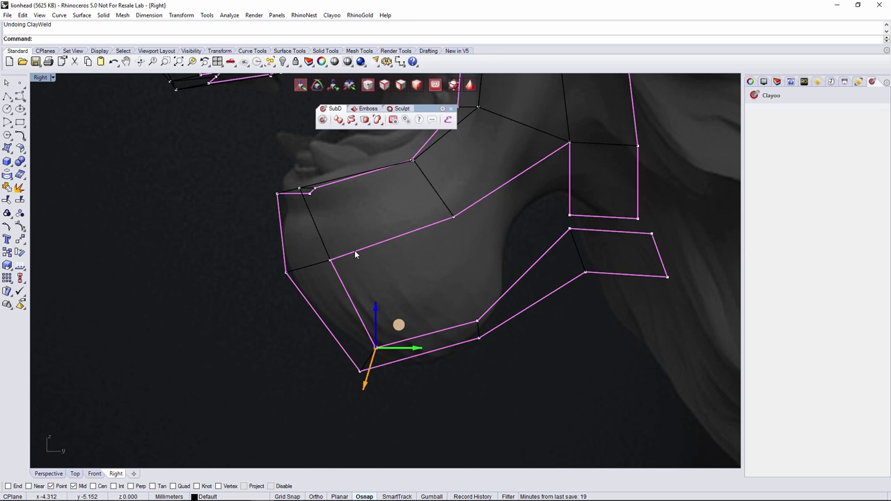
left_click_drag(323, 244, 339, 271)
left_click_drag(353, 238, 346, 243)
Move the outer vertices beneath the chin closer to the midline profile in the right view
left_click(529, 391)
left_click_drag(480, 334, 503, 308)
left_click(551, 341)
mouse_move(378, 325)
left_mouse_down()
mouse_move(371, 353)
mouse_move(388, 335)
left_mouse_up()
left_click_drag(358, 277, 331, 246)
left_click(429, 292)
Lower the outer throat vertex where the chin strip meets the neck in the right view
scroll(429, 296, "down", 4)
scroll(493, 285, "up", 3)
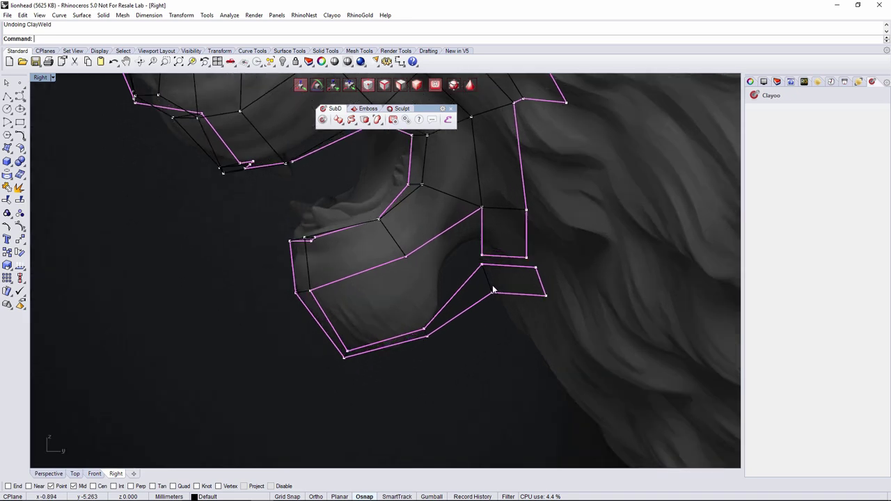
scroll(477, 256, "up", 2)
left_click(477, 255)
left_click_drag(486, 230, 490, 251)
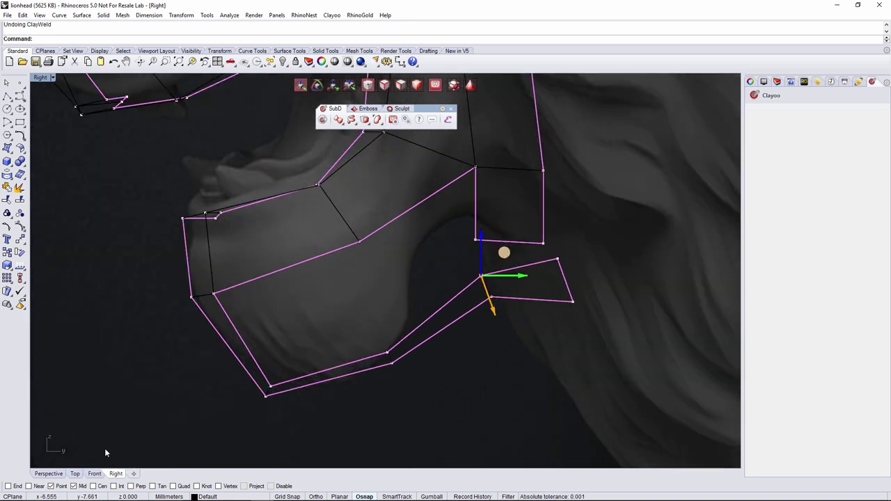
Examine the chin strip against the reference in the front and perspective views
left_click(96, 474)
scroll(354, 412, "up", 3)
scroll(446, 400, "up", 2)
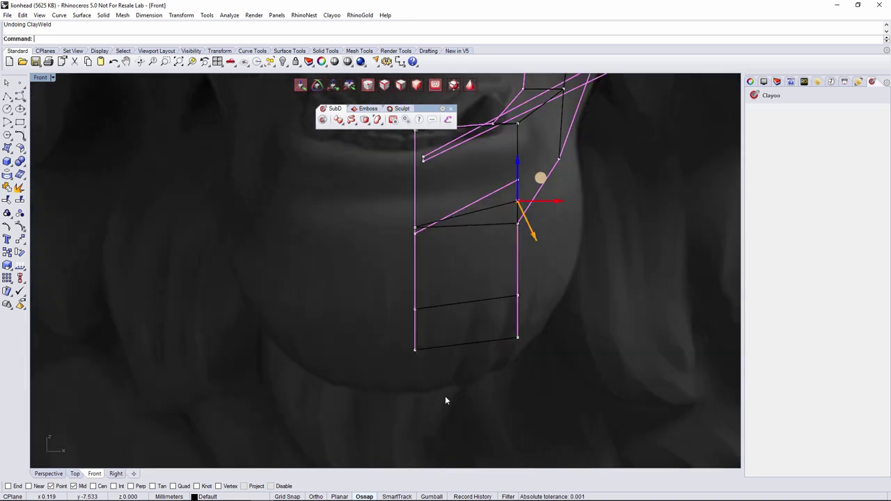
left_click_drag(510, 280, 510, 278)
left_click(558, 362)
scroll(284, 406, "down", 4)
left_click(46, 475)
mouse_move(474, 278)
right_mouse_down()
mouse_move(516, 261)
mouse_move(533, 273)
mouse_move(412, 339)
mouse_move(445, 317)
mouse_move(397, 298)
mouse_move(291, 326)
mouse_move(542, 307)
mouse_move(446, 326)
right_mouse_up()
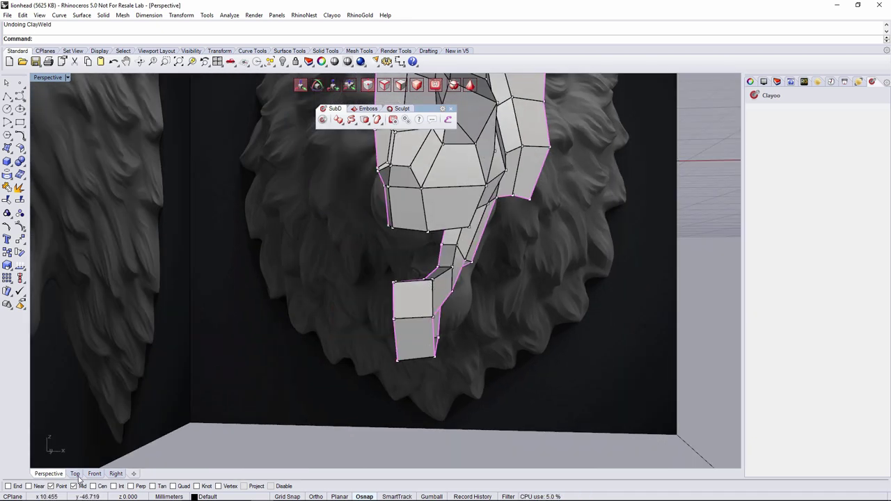
left_click(94, 474)
scroll(408, 291, "down", 6)
right_click_drag(408, 294, 408, 326)
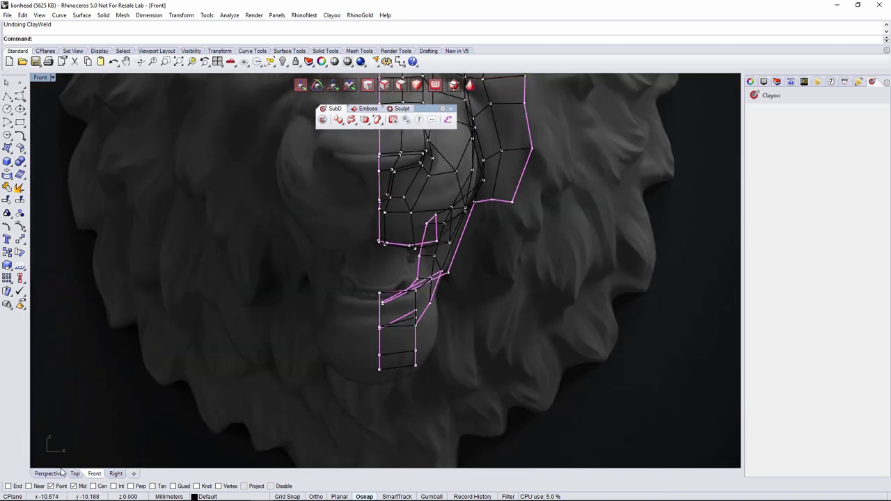
Bridge the chin strip's outer side edges to the open jaw and throat edges to fill the side of the chin
left_click(62, 472)
right_click_drag(285, 394, 330, 366)
right_click_drag(459, 347, 488, 281)
left_click(459, 307)
left_click(472, 344, "shift")
key("b")
left_click(492, 274)
left_click(512, 323, "shift")
right_click_drag(511, 323, 441, 325)
Move the edge across the side of the chin outward to give the lower jaw more width
key("Escape")
key("Tab")
key("Tab")
scroll(441, 329, "up", 3)
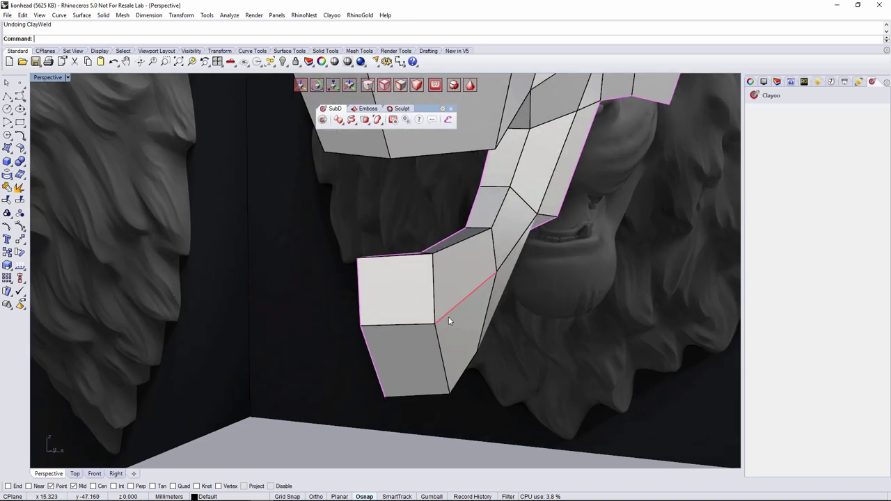
left_click_drag(499, 307, 522, 312)
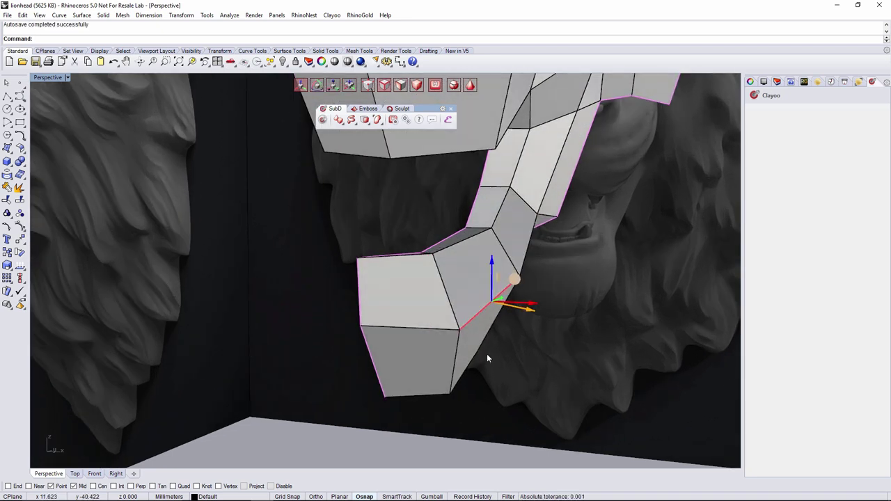
key("Tab")
right_click_drag(486, 354, 506, 364)
scroll(502, 366, "down", 5)
Move the lower side vertex of the chin outward to the reference contour in the front view
left_click(95, 473)
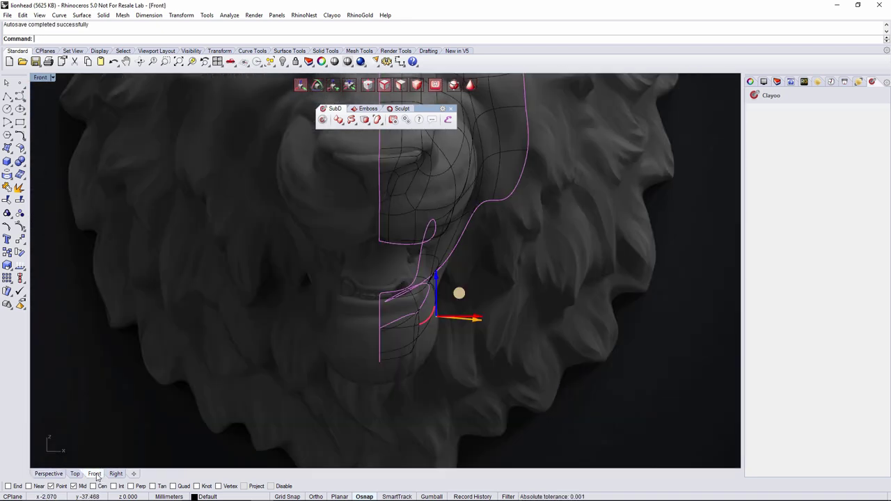
key("Tab")
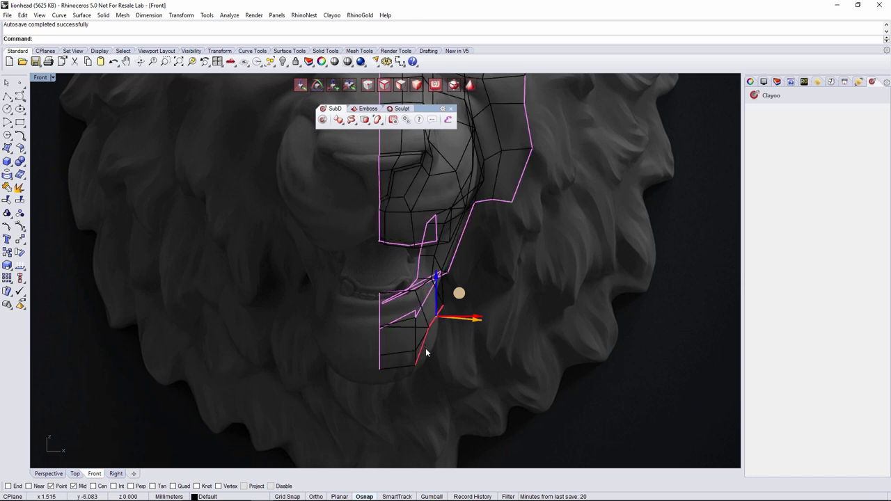
scroll(426, 349, "up", 3)
key("Escape")
key("Escape")
key("a")
left_click(402, 353)
left_click_drag(436, 354, 461, 363)
scroll(460, 362, "down", 3)
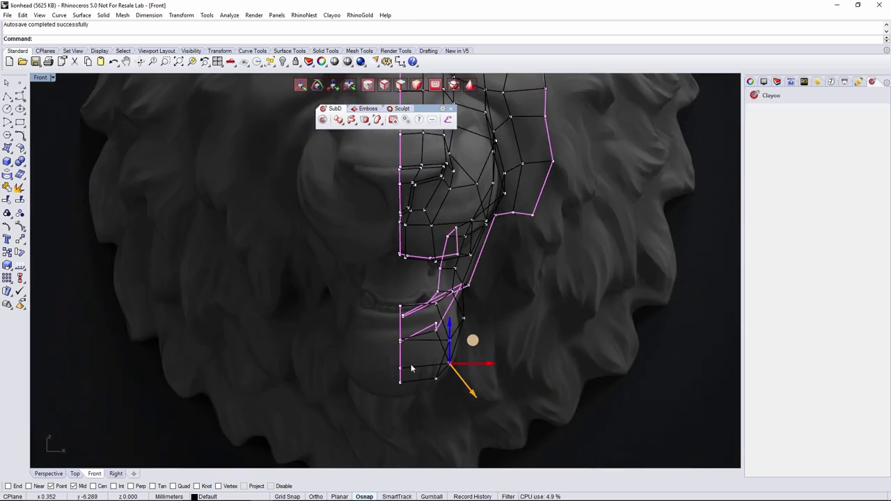
Match and weld the facing open edges of the two flaps behind the jaw to close the gap between them
left_click(48, 473)
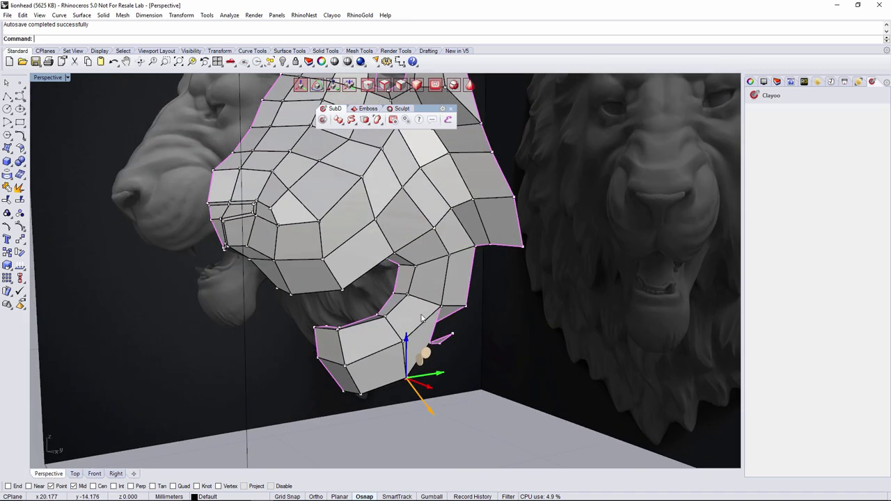
scroll(432, 335, "up", 6)
left_click(518, 390)
right_click_drag(456, 355, 422, 299)
scroll(373, 313, "up", 5)
key("s")
left_click(433, 275)
left_click(436, 286, "shift")
left_click(421, 359)
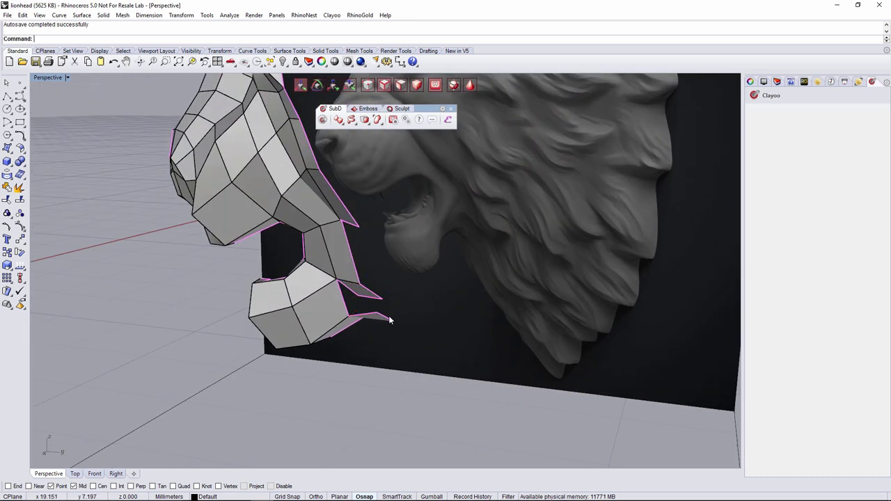
left_click(365, 120)
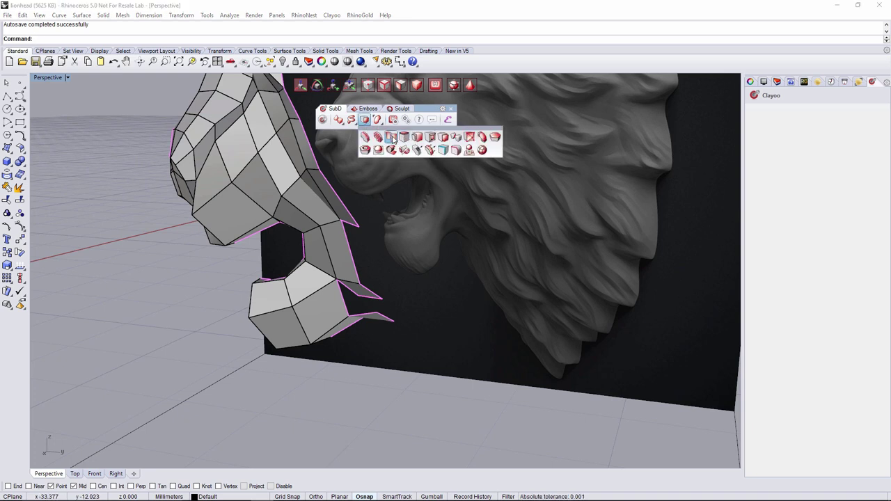
left_click(392, 139)
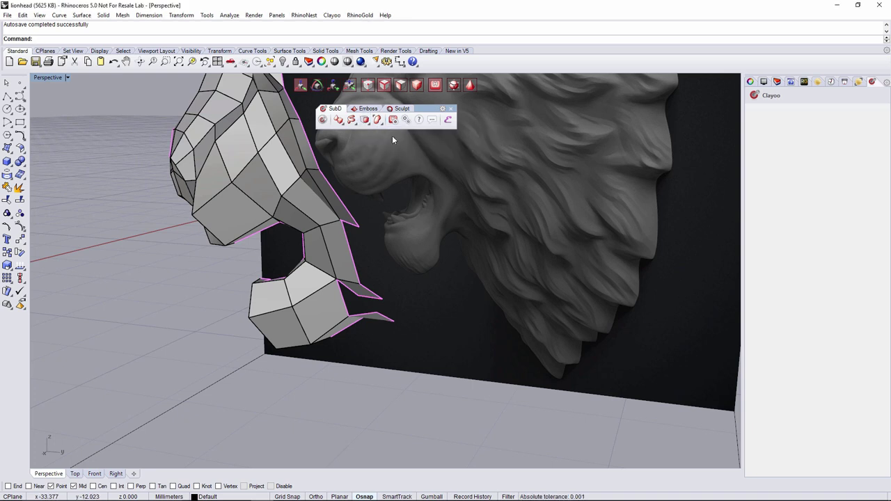
key("Return")
left_click(368, 315)
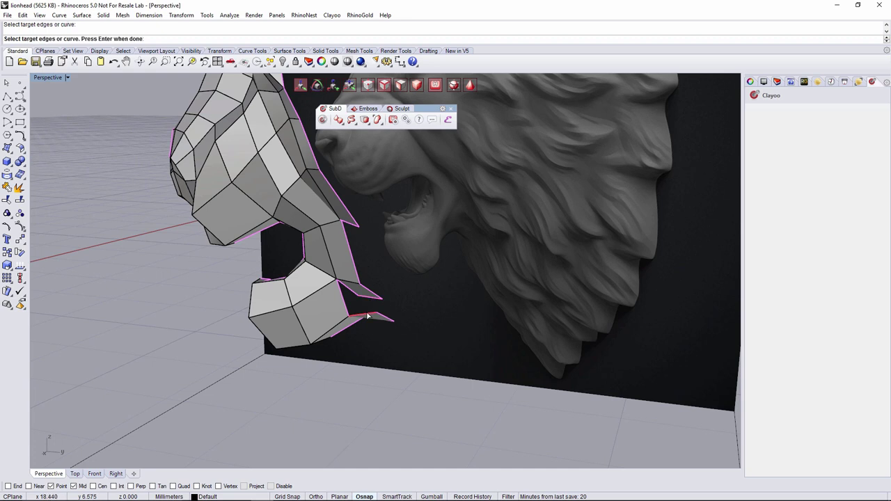
key("Return")
Examine the joined jaw and throat surface in smooth display
right_click_drag(368, 315, 470, 280)
scroll(449, 298, "down", 5)
key("Tab")
scroll(497, 266, "up", 5)
key("Return")
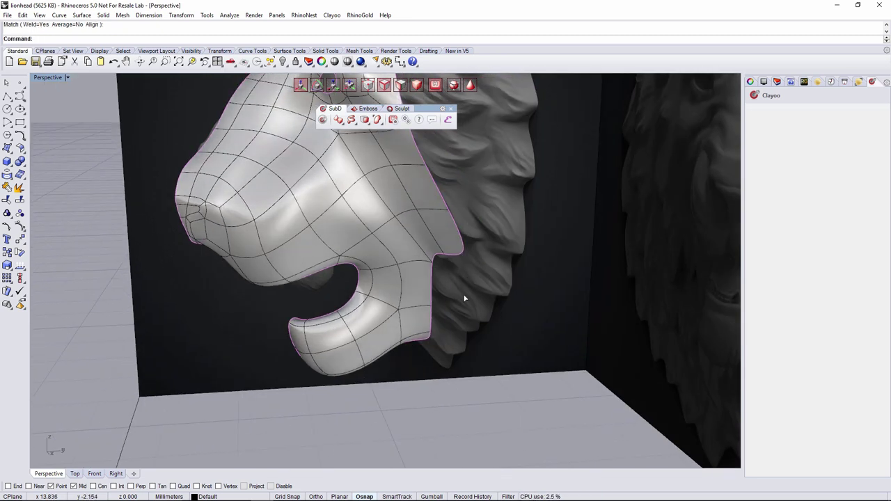
right_click_drag(433, 310, 435, 285)
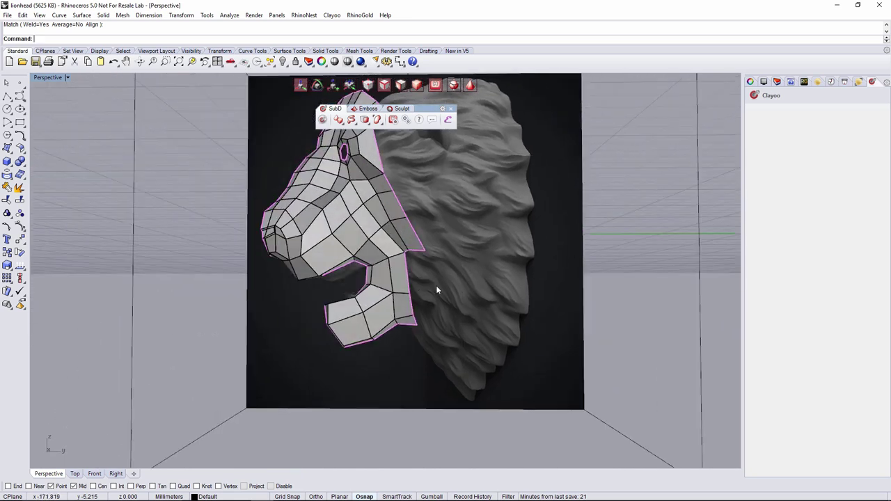
Move three vertices along the rear border of the jaw outward in the perspective view
scroll(452, 324, "up", 4)
right_click_drag(453, 323, 503, 322)
left_click(551, 324)
left_click_drag(570, 348, 575, 353)
left_click(572, 269)
left_click_drag(591, 277, 602, 282)
right_click_drag(605, 290, 668, 273)
right_click_drag(669, 273, 528, 266, "shift")
key("Tab")
left_click(503, 258)
left_click_drag(526, 264, 532, 267)
scroll(537, 291, "down", 5)
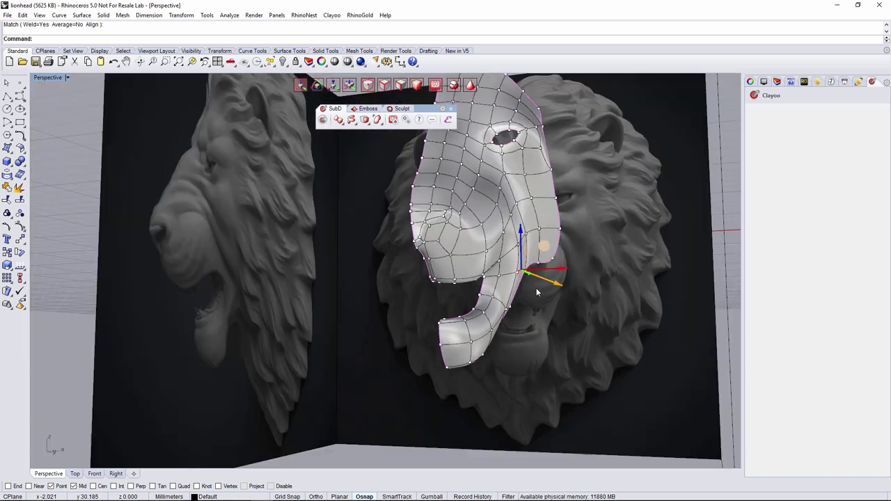
Examine the jaw and cheek shape against the references in the perspective and front views
scroll(537, 292, "down", 2)
right_click_drag(537, 293, 527, 339)
left_click(475, 421)
scroll(475, 422, "down", 4)
key("Tab")
right_click_drag(475, 422, 480, 255, "shift")
scroll(460, 255, "up", 5)
scroll(532, 282, "up", 5)
right_click_drag(534, 282, 440, 298)
scroll(392, 285, "down", 5)
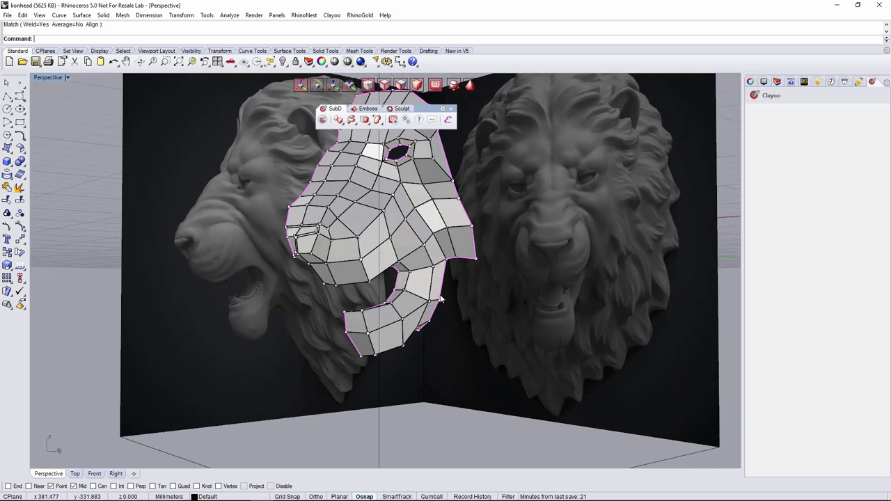
right_click_drag(472, 256, 157, 454)
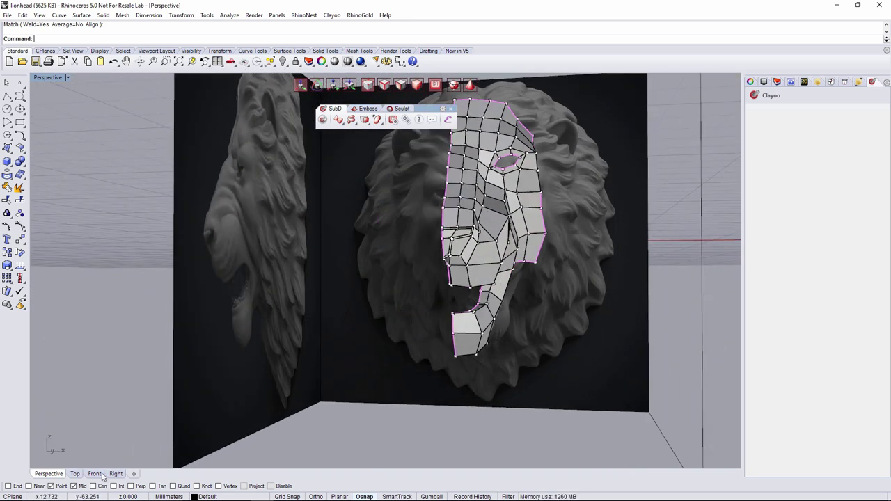
left_click(101, 474)
scroll(513, 292, "down", 4)
scroll(517, 314, "up", 5)
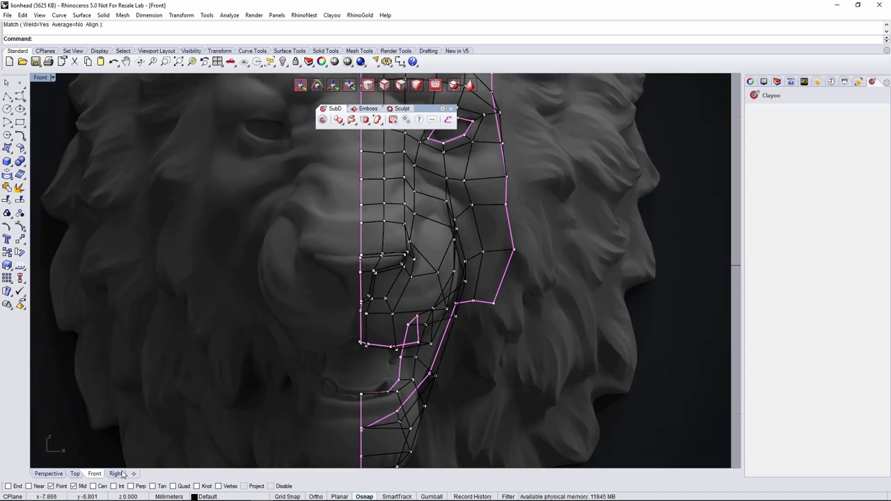
Extrude the jaw's rear edge loop backward in two strips to the cheek's rear corner in the right view
left_click(117, 475)
scroll(543, 285, "down", 3)
scroll(484, 322, "up", 5)
left_click(480, 320)
scroll(488, 299, "down", 3)
scroll(490, 282, "up", 1)
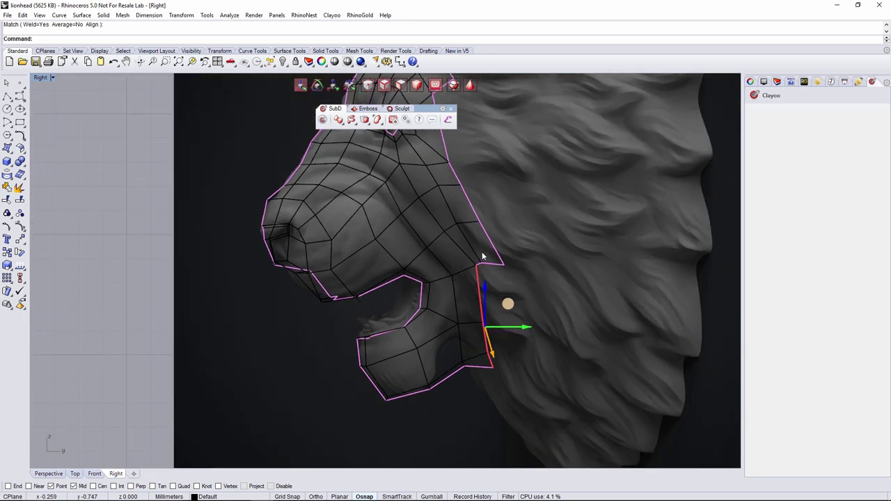
left_click_drag(507, 306, 515, 304)
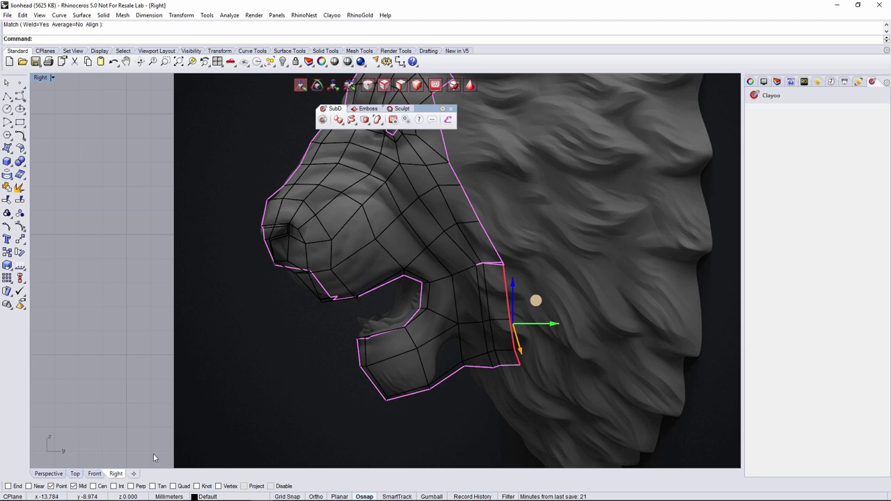
Move the outermost extruded jaw edge loop outward in the front view
left_click(95, 475)
scroll(441, 338, "down", 2)
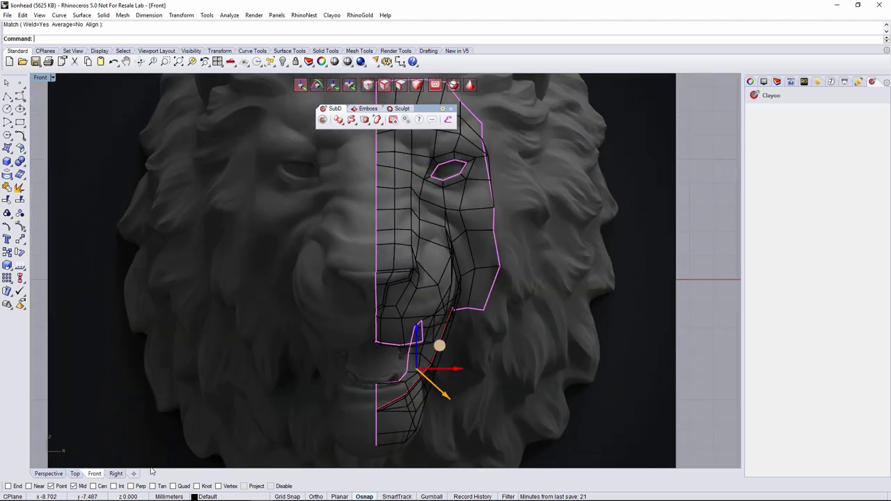
left_click_drag(456, 373, 477, 375)
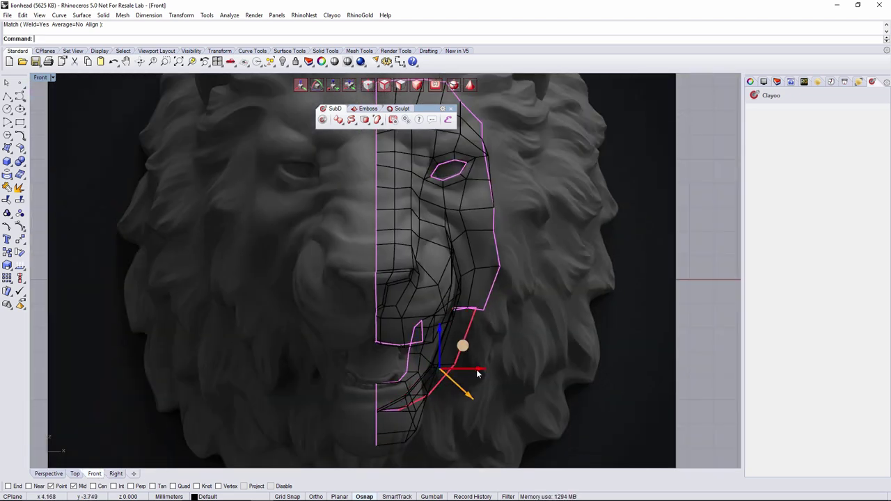
Select the inner edge loop between the two new jaw strips and move it outward in the front view
left_click(116, 473)
double_click(482, 299)
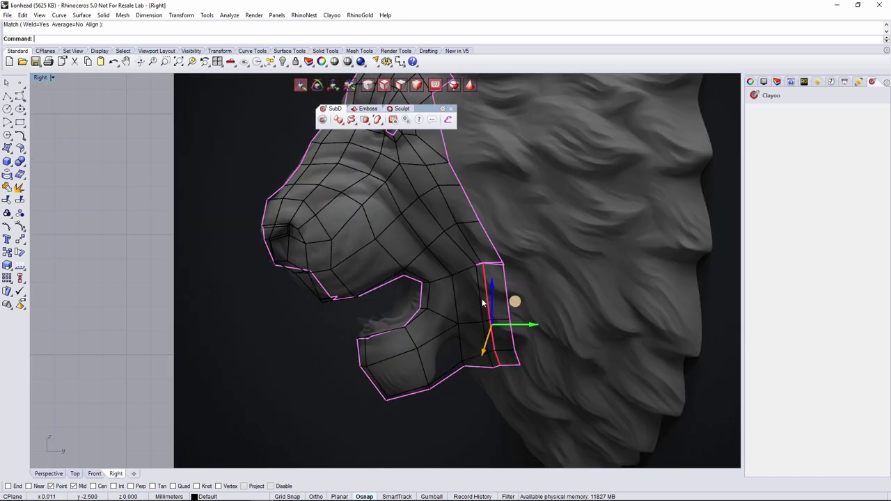
left_click(95, 473)
left_click_drag(453, 369, 470, 374)
left_click(49, 473)
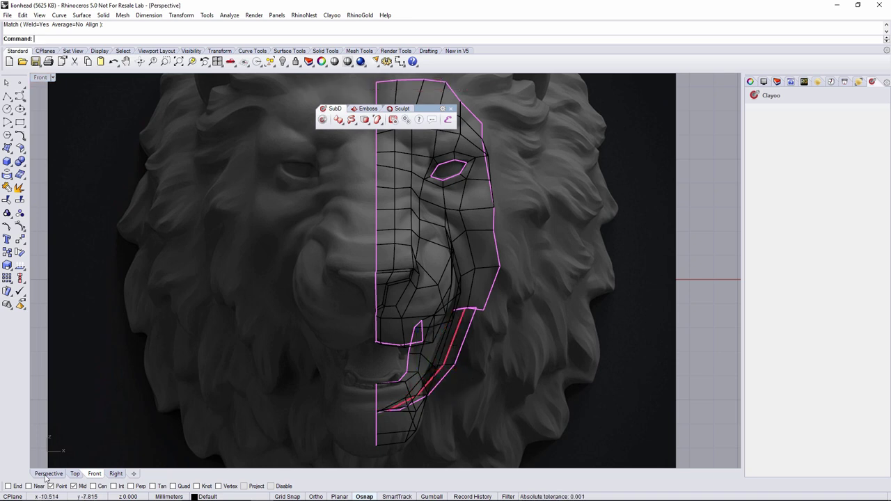
Weld the cheek's lower rear corner vertex to the top corner of the outer jaw strip
right_click_drag(447, 351, 433, 391)
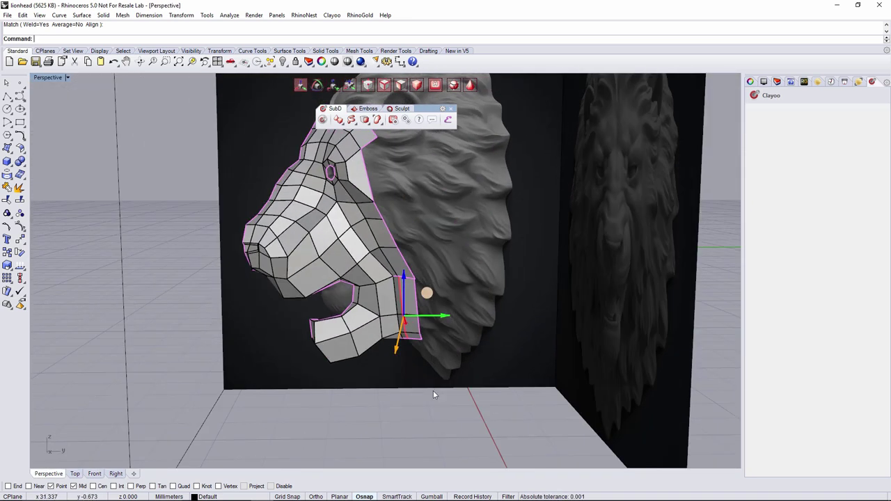
scroll(423, 297, "up", 5)
right_click_drag(496, 199, 498, 240)
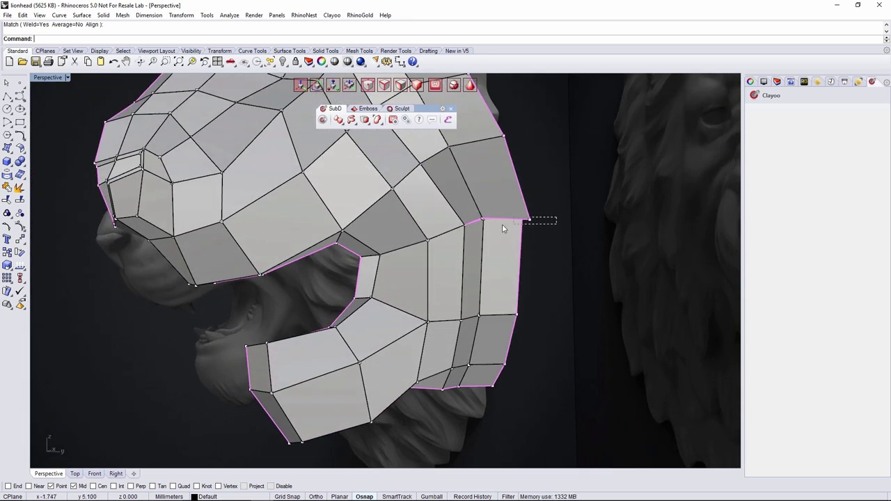
left_click_drag(524, 238, 511, 235)
right_click(514, 233)
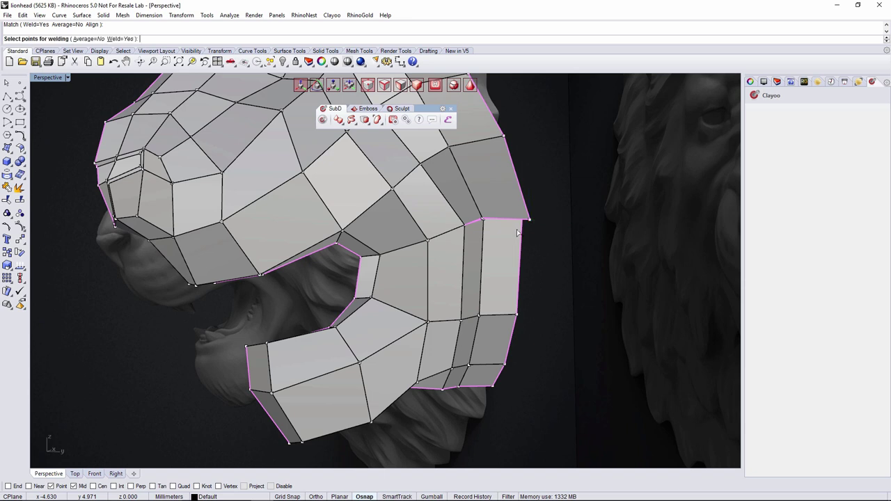
right_click_drag(521, 233, 505, 250)
left_click_drag(405, 332, 386, 345)
right_click(388, 339)
Weld the remaining pair of adjacent vertices to close the gap between the cheek and the new jaw strips
right_click_drag(390, 338, 469, 324)
scroll(534, 243, "up", 3)
scroll(603, 243, "up", 5)
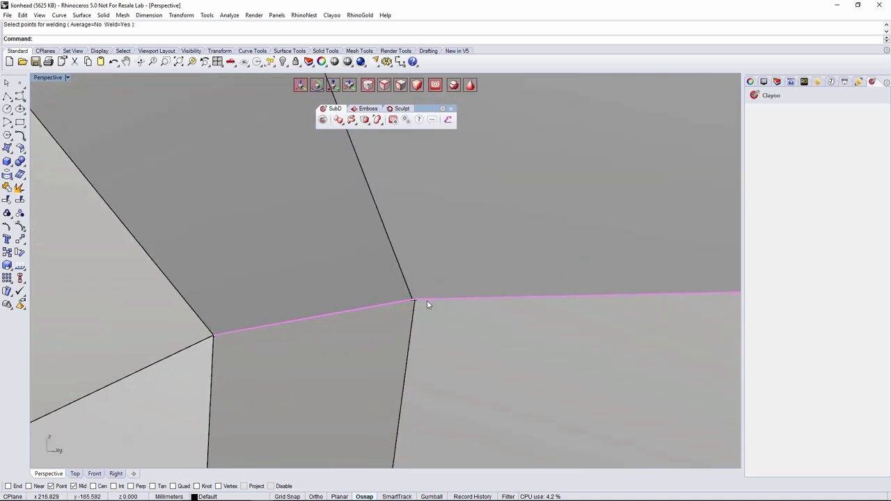
right_click_drag(428, 301, 454, 292)
right_click_drag(538, 244, 457, 275)
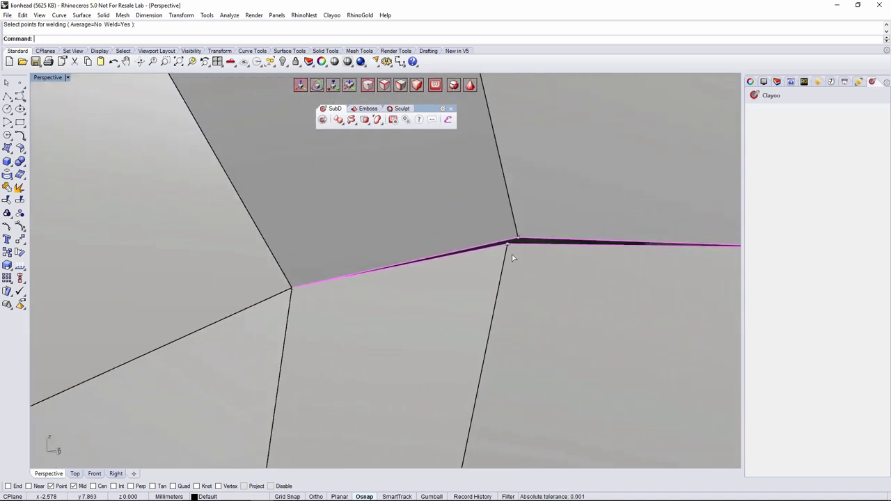
scroll(530, 265, "down", 10)
right_click_drag(556, 273, 581, 282)
scroll(540, 262, "up", 6)
right_click_drag(539, 262, 465, 263)
Examine the extended jaw and its rear border against the side reference in the perspective and right views
scroll(463, 264, "down", 4)
right_click_drag(445, 306, 463, 266)
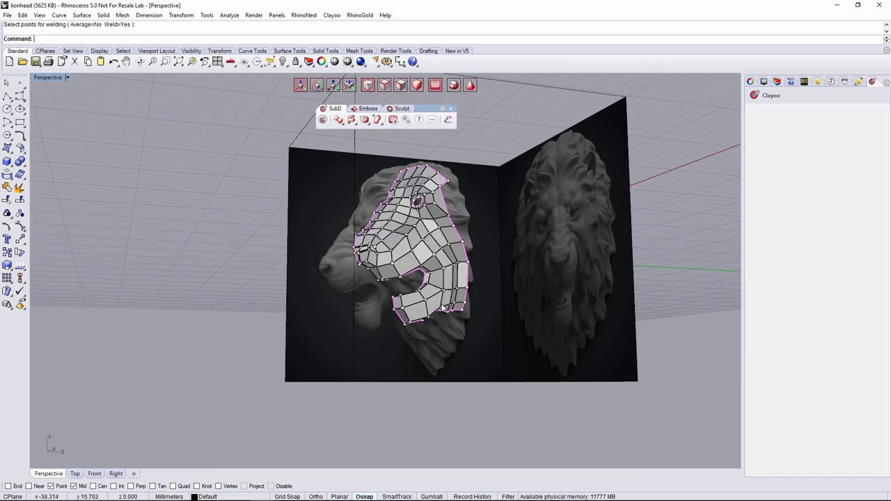
right_click_drag(466, 297, 448, 307)
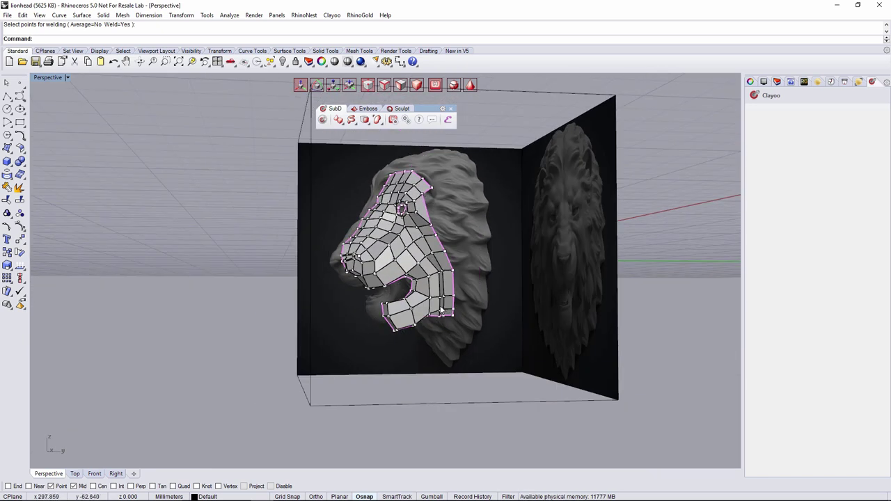
left_click(116, 474)
scroll(537, 334, "down", 3)
scroll(516, 341, "up", 4)
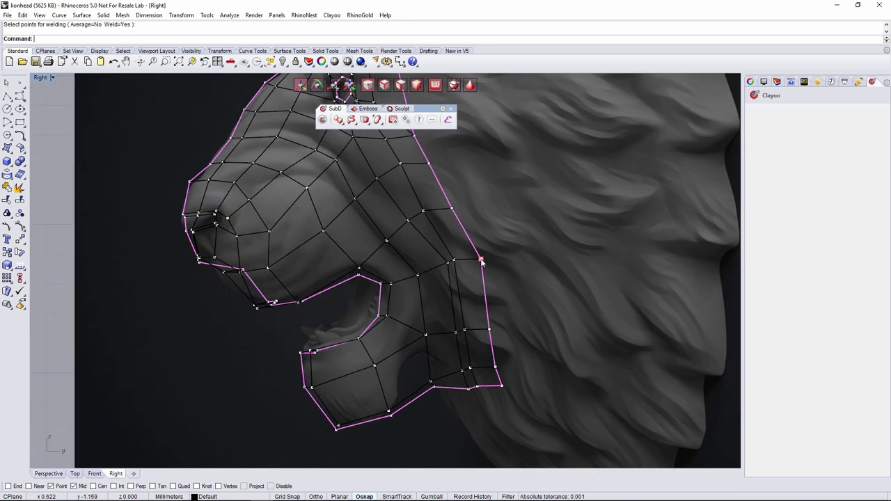
scroll(473, 293, "up", 2)
scroll(467, 318, "down", 5)
scroll(465, 323, "up", 4)
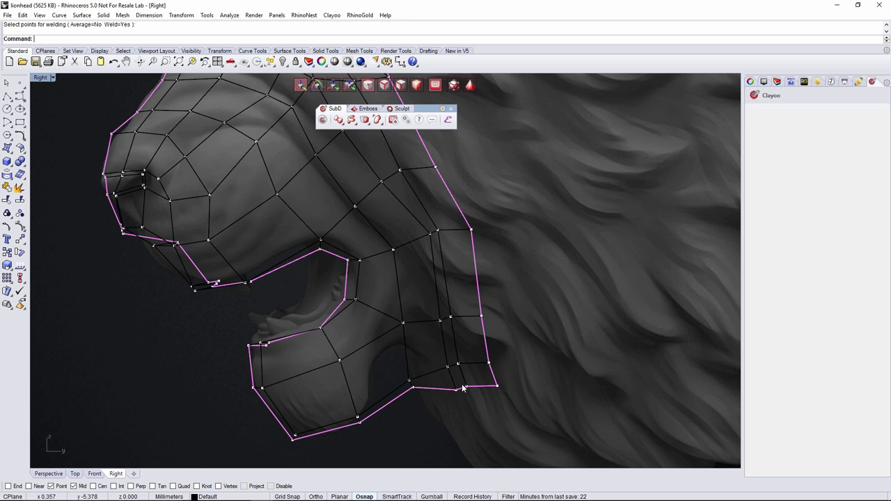
scroll(309, 368, "down", 5)
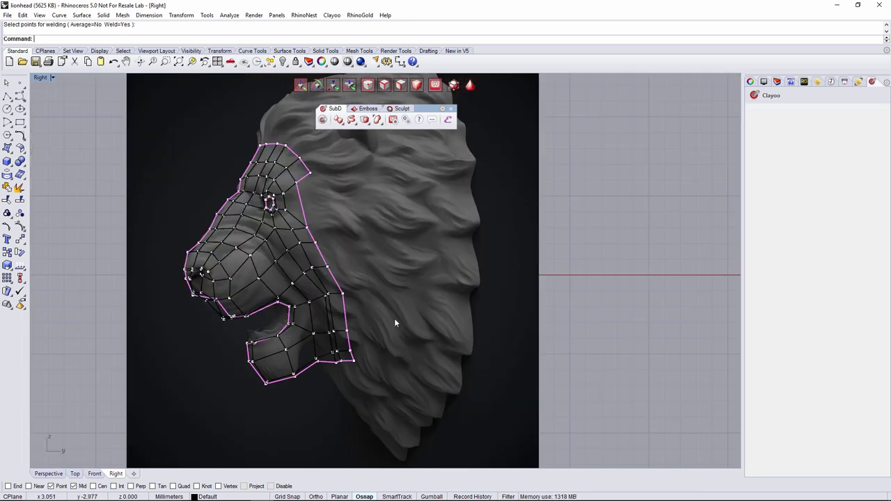
Spread the vertices of the narrow rear jaw strips apart and move the outer ones backward along the side reference
scroll(355, 350, "up", 3)
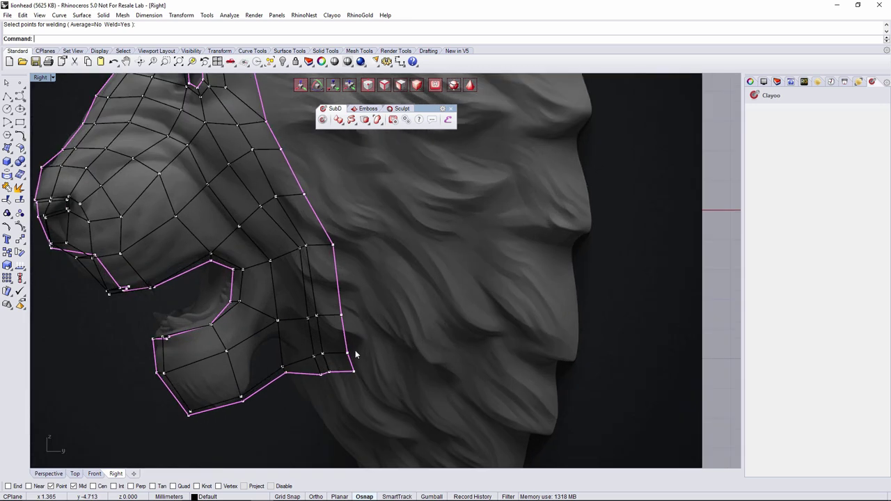
mouse_move(344, 302)
left_mouse_down()
mouse_move(341, 295)
mouse_move(343, 306)
left_mouse_up()
left_click(358, 309)
left_click(367, 313)
left_click_drag(375, 382, 426, 268)
left_click(366, 378)
left_click_drag(324, 319, 330, 325)
left_click_drag(326, 361, 368, 272)
Move the cheek's rear border vertices outward and upward in the right view to form an even line from eye to jaw
left_click_drag(350, 226, 379, 200)
right_click_drag(379, 200, 412, 255)
left_click_drag(357, 215, 386, 215)
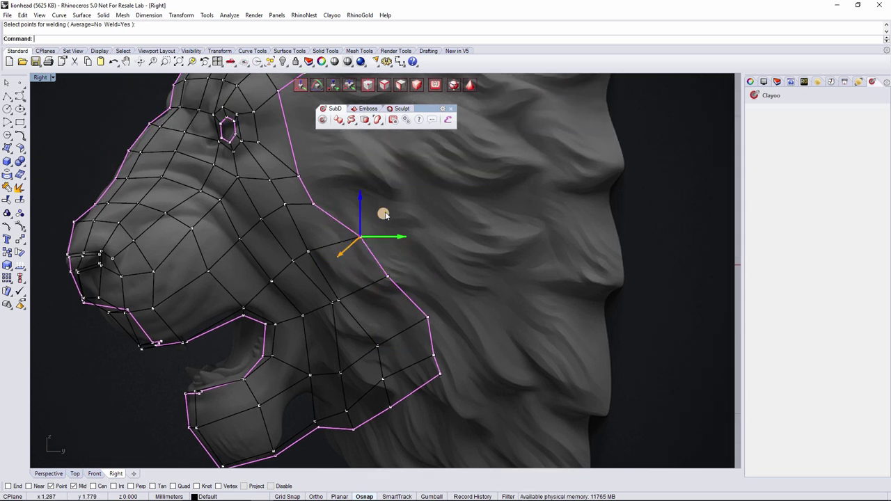
right_click_drag(386, 215, 406, 252)
left_click_drag(353, 229, 383, 213)
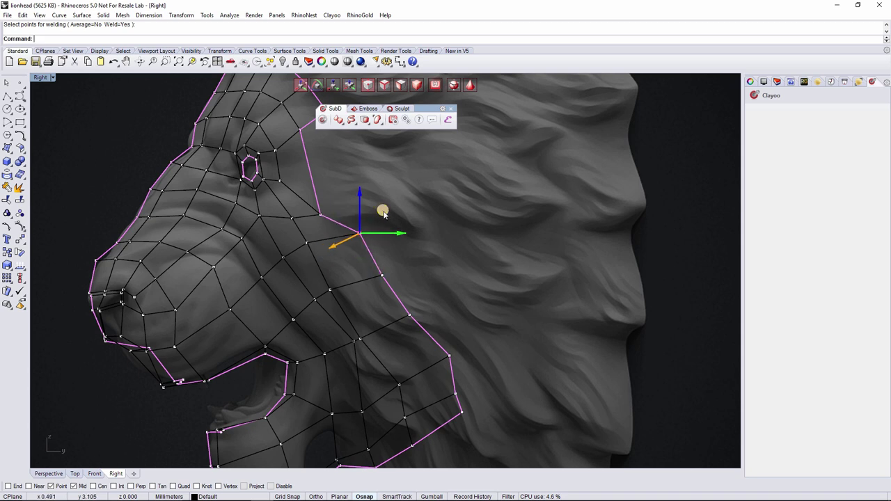
right_click_drag(383, 213, 396, 239)
left_click(396, 238)
left_click(356, 221)
left_click_drag(356, 220, 372, 200)
right_click_drag(373, 200, 403, 211)
left_click(402, 211)
Separate the two closely spaced vertices behind the mouth corner to even out the surrounding faces
scroll(401, 268, "down", 4)
scroll(418, 326, "up", 4)
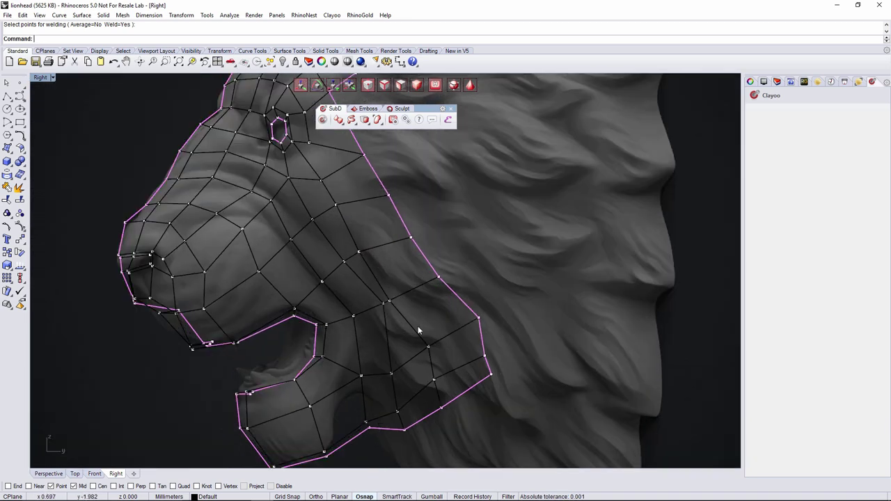
left_click_drag(388, 306, 387, 307)
left_click(454, 263)
left_click_drag(412, 278, 392, 285)
left_click(383, 304)
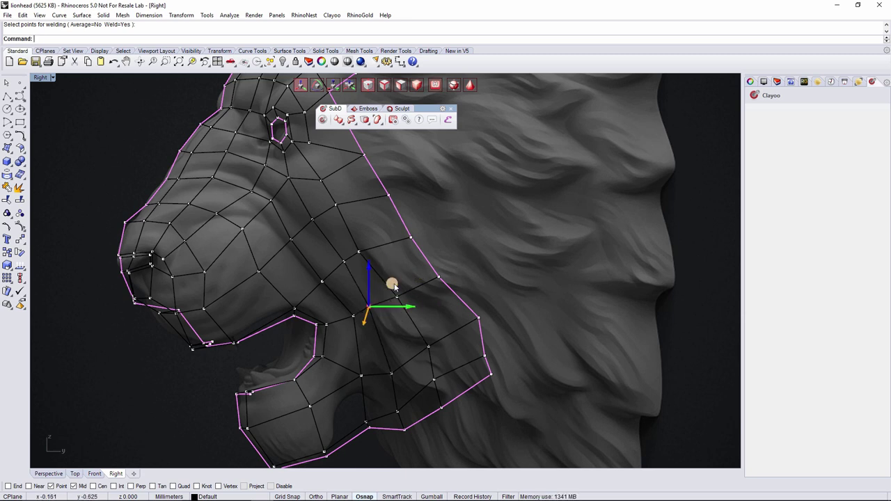
Reposition the inner vertices of the lower rear jaw strips so their faces are evenly spaced
right_click_drag(425, 419, 431, 364)
left_click_drag(434, 390, 436, 331)
left_click(417, 347)
left_click(415, 346)
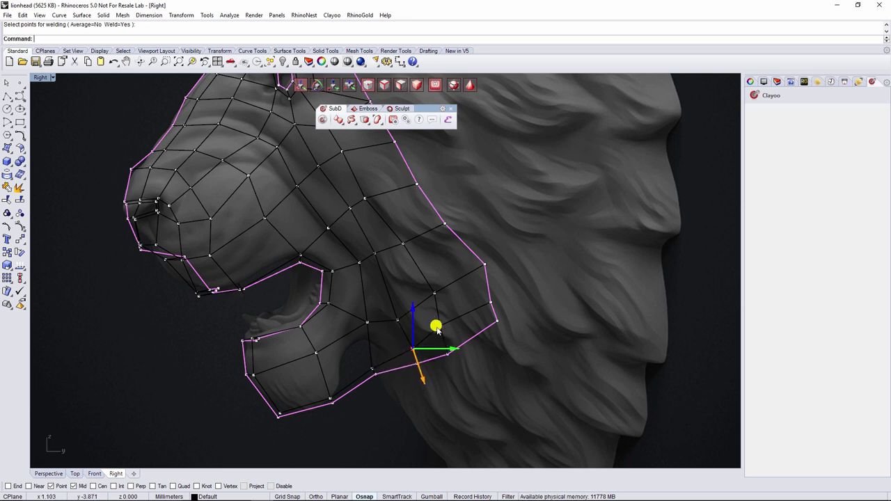
left_click_drag(409, 306, 427, 282)
left_click(388, 356)
left_click_drag(387, 389, 407, 338)
left_click(397, 333)
left_click_drag(437, 334, 439, 321)
Fine-tune the inner vertex beside the jaw's lower rear corner in the right view
scroll(488, 365, "down", 6)
right_click_drag(488, 365, 407, 364)
left_click(313, 398)
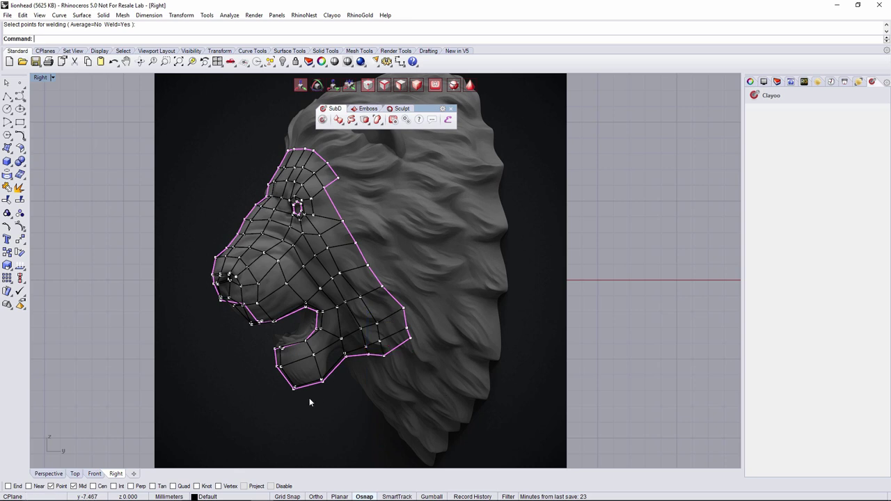
scroll(399, 363, "up", 8)
left_click_drag(385, 361, 386, 315)
left_click_drag(337, 301, 384, 279)
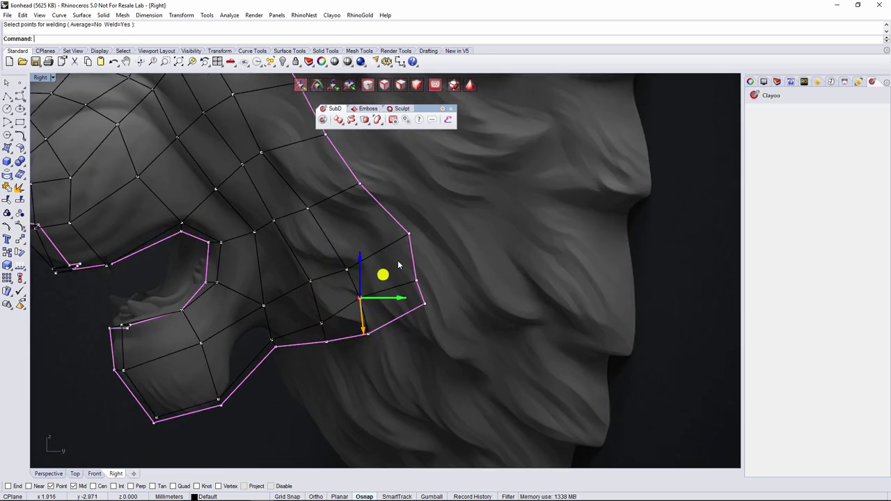
scroll(398, 261, "down", 6)
scroll(381, 265, "down", 2)
scroll(386, 218, "up", 5)
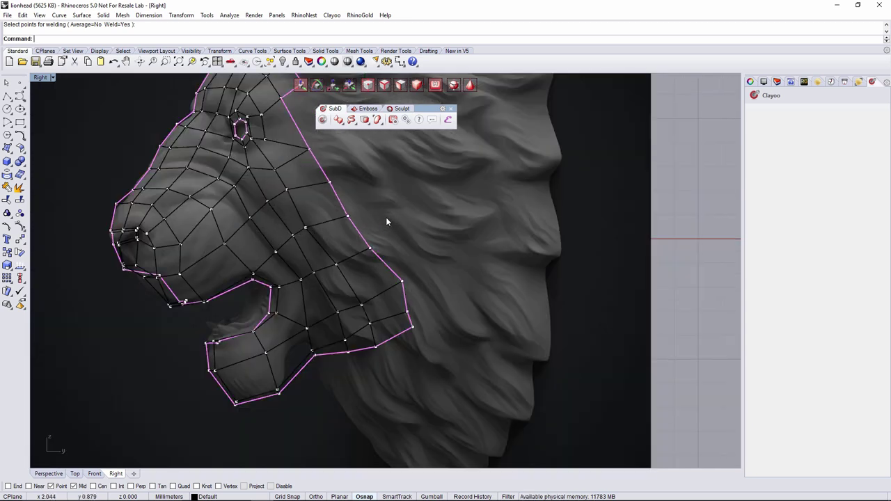
scroll(363, 336, "up", 2)
left_click(368, 347)
left_click(388, 334)
left_click(368, 347)
scroll(401, 331, "down", 8)
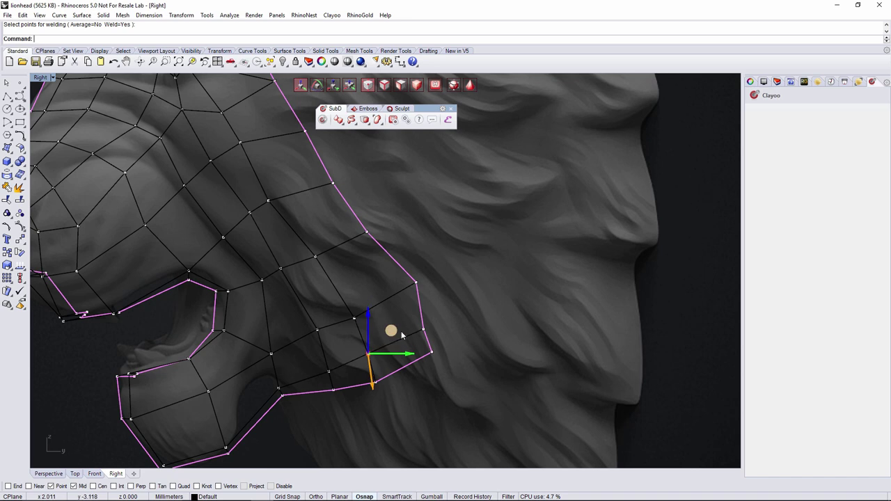
Examine the head mesh in the perspective view in Rendered and Shaded display, including the eye area and jaw
scroll(367, 289, "down", 3)
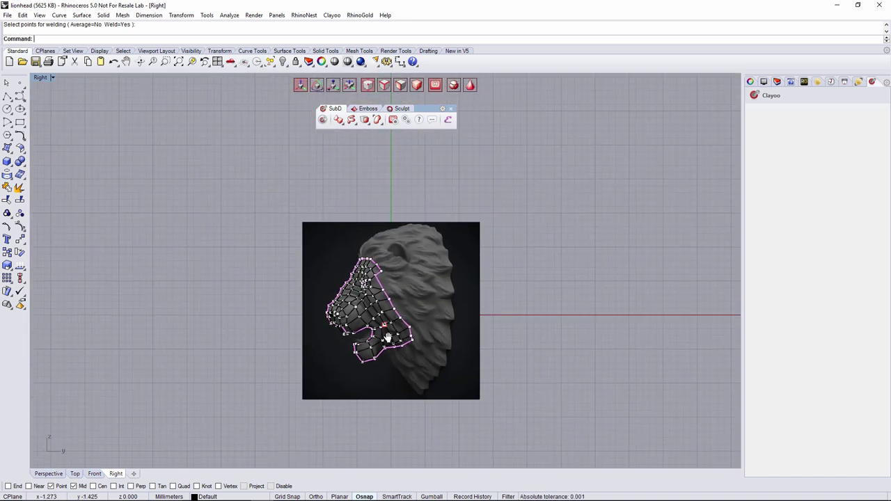
scroll(365, 329, "up", 4)
scroll(255, 338, "up", 5)
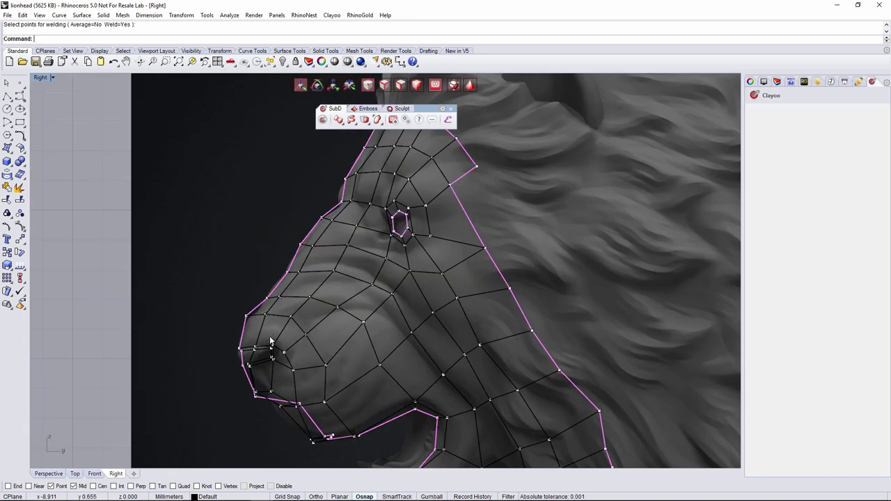
left_click(58, 476)
right_click_drag(412, 315, 284, 221)
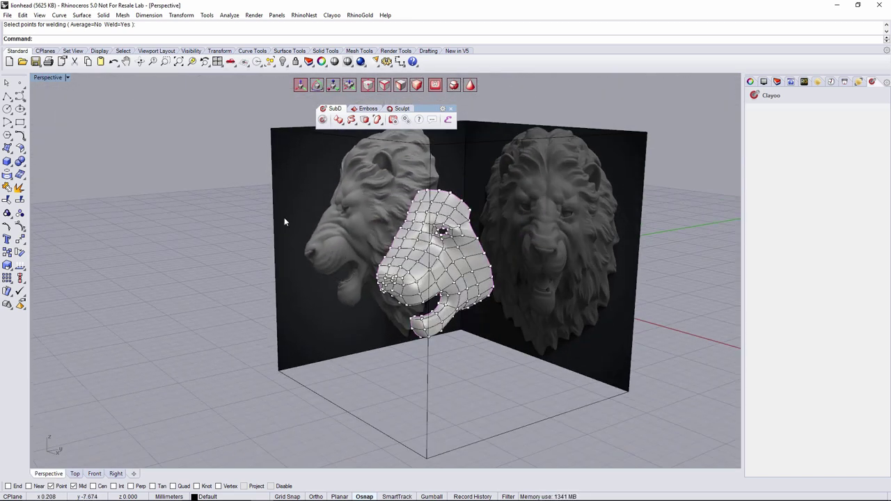
left_click(46, 77)
left_click(52, 122)
mouse_move(390, 209)
right_mouse_down()
mouse_move(525, 176)
mouse_move(376, 223)
mouse_move(411, 241)
mouse_move(446, 285)
mouse_move(453, 259)
mouse_move(491, 256)
mouse_move(477, 247)
mouse_move(521, 224)
mouse_move(515, 215)
mouse_move(525, 219)
mouse_move(394, 255)
mouse_move(365, 195)
mouse_move(299, 208)
right_mouse_up()
left_click(49, 77)
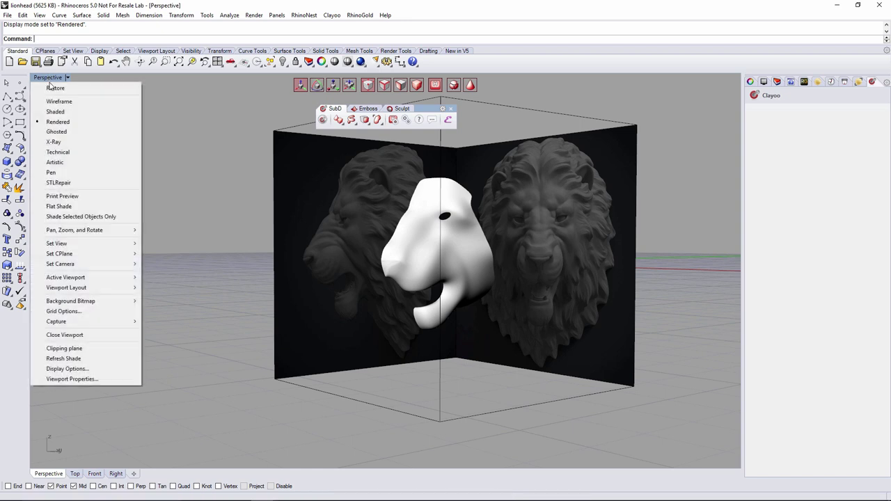
left_click(55, 113)
scroll(417, 237, "up", 10)
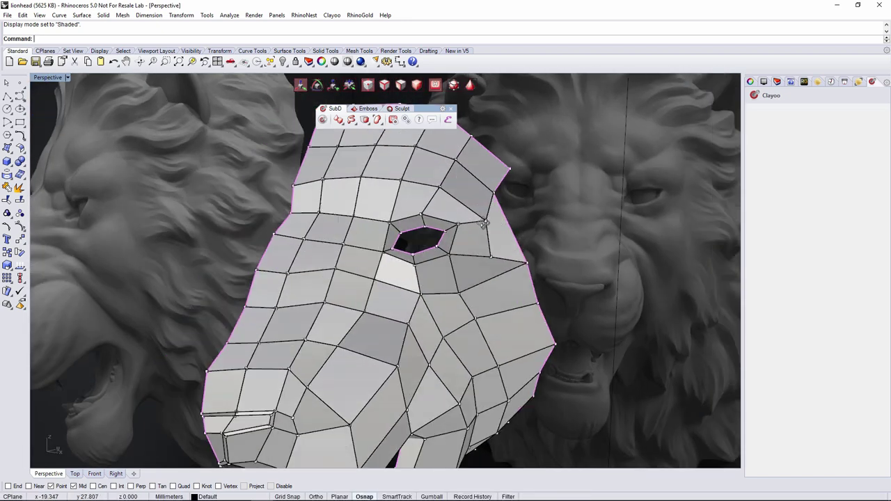
scroll(417, 237, "up", 3)
scroll(408, 234, "down", 8)
right_click_drag(408, 235, 432, 244)
scroll(407, 230, "down", 10)
left_click(95, 475)
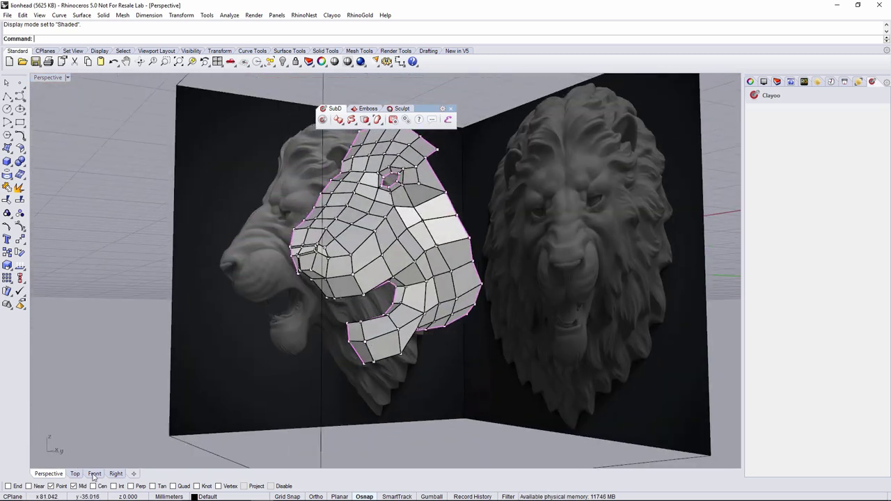
Select the face loop along the cheek's rear border and check its flow in the right, perspective and front views
left_click(123, 474)
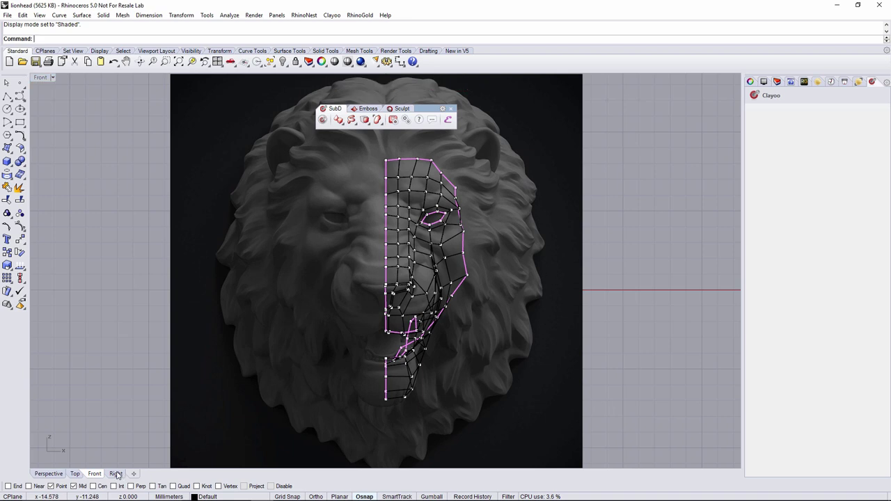
scroll(457, 255, "down", 3)
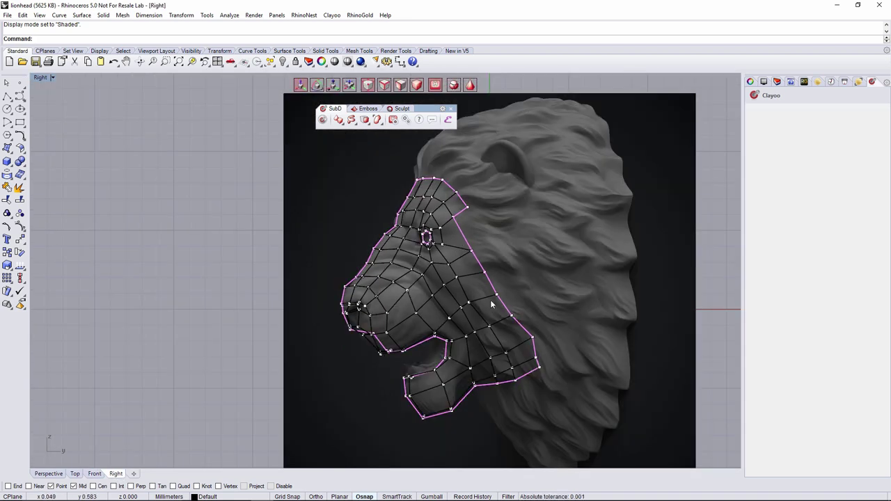
double_click(522, 367)
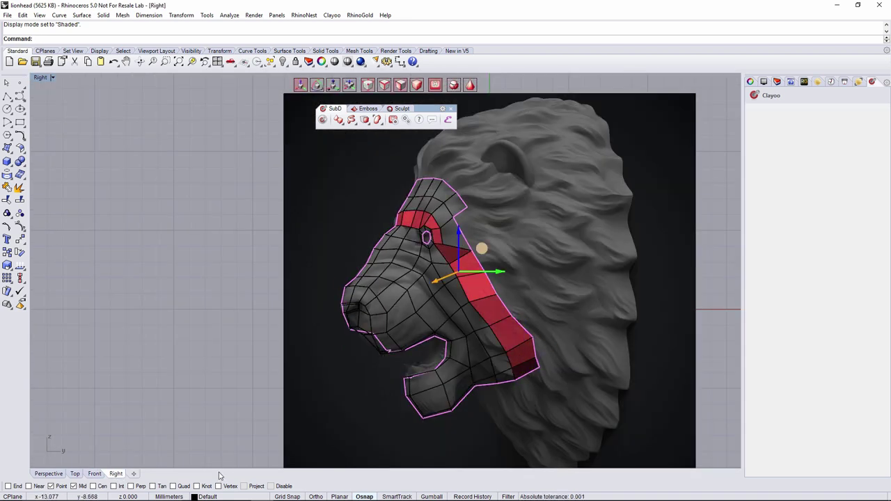
left_click(55, 473)
right_click_drag(124, 448, 370, 351)
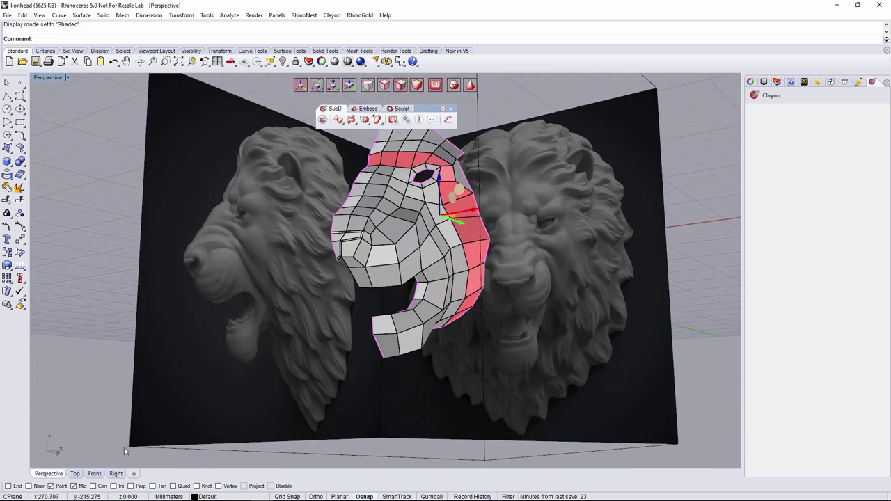
left_click(94, 473)
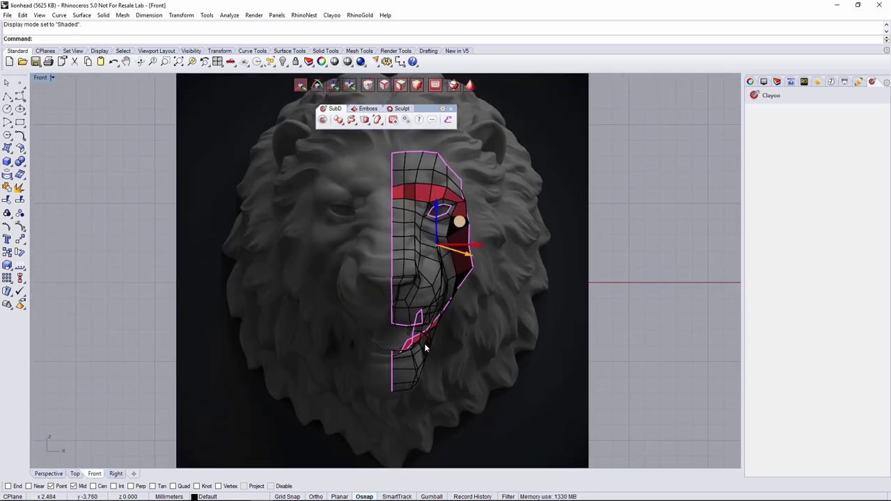
left_click(117, 473)
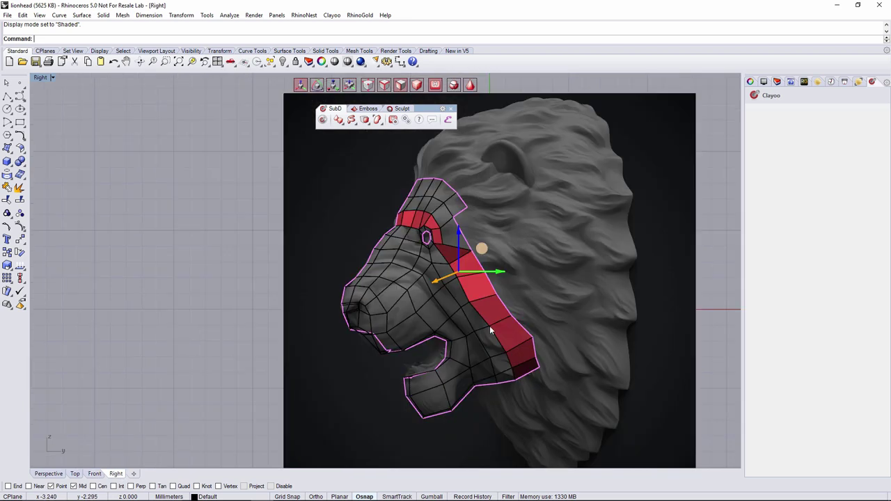
left_click(559, 313)
scroll(527, 329, "up", 6)
scroll(526, 328, "down", 6)
right_click_drag(527, 330, 498, 339)
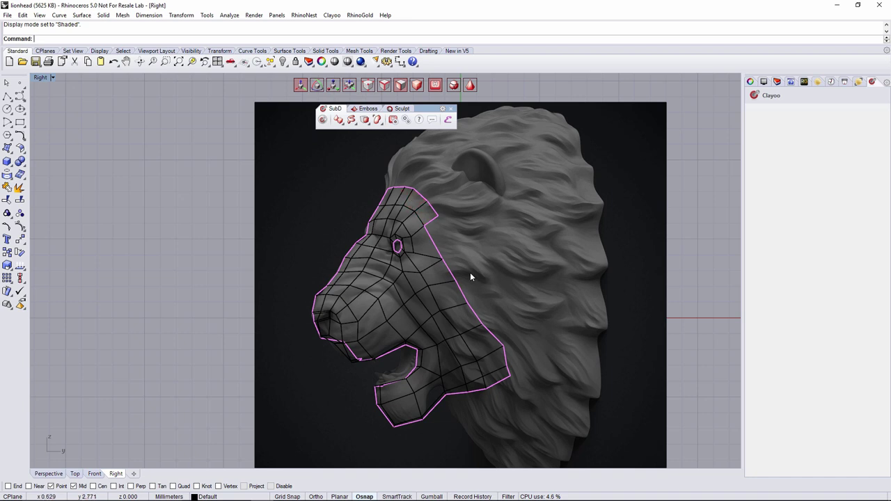
Move the vertex behind the lower outer corner of the eye outward to even the faces beside it
right_click_drag(470, 272, 456, 254)
scroll(431, 265, "up", 3)
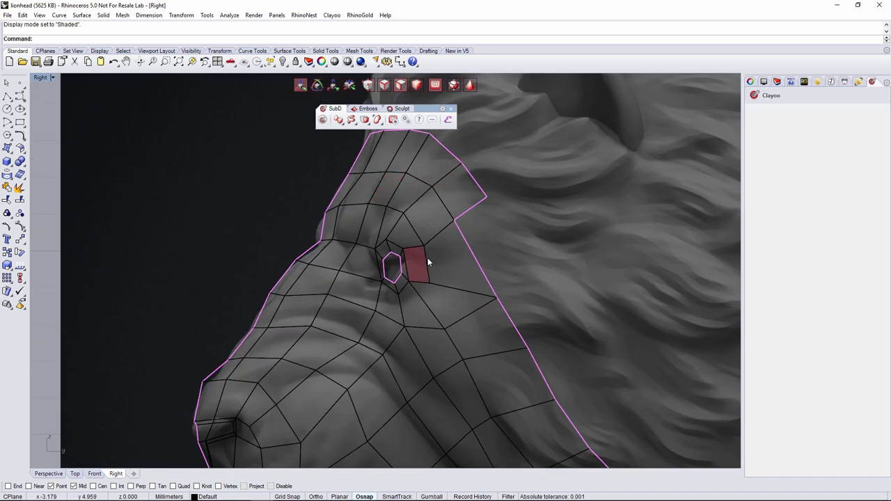
left_click(431, 285)
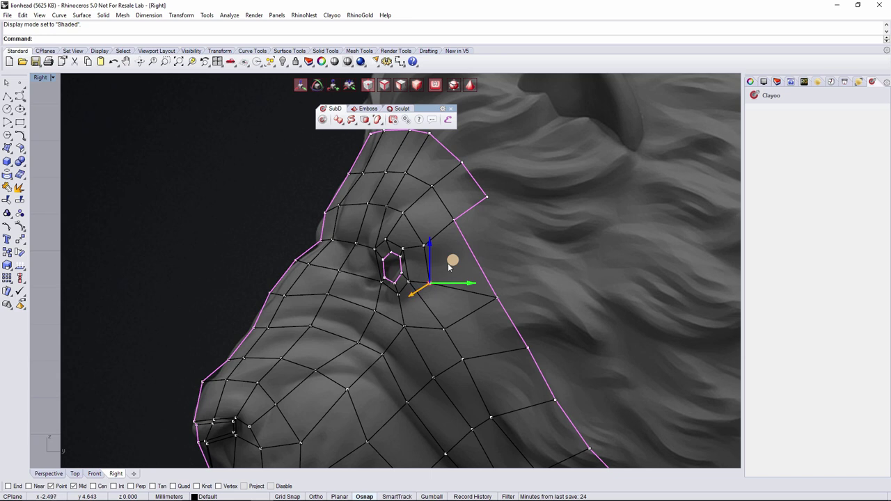
key("Escape")
scroll(489, 244, "down", 5)
right_click_drag(483, 222, 466, 211)
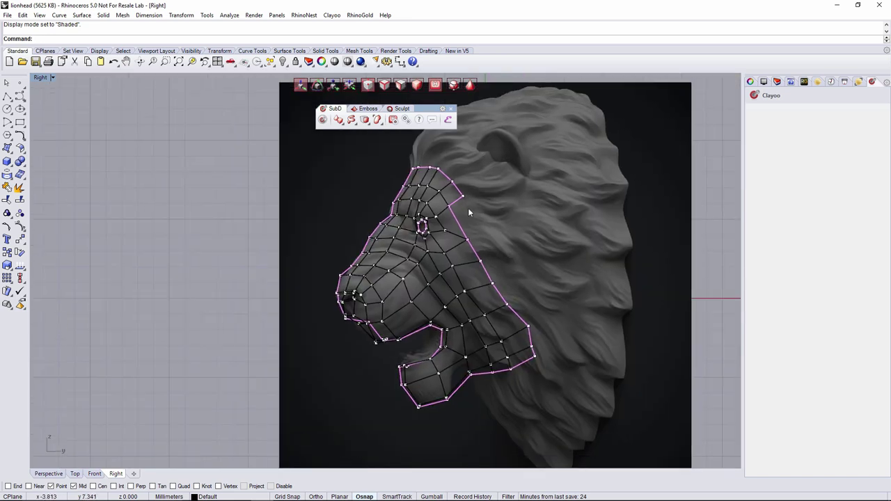
Extrude the border edges along the rear of the cheek and jaw outward as a new strip of faces
scroll(447, 174, "up", 4)
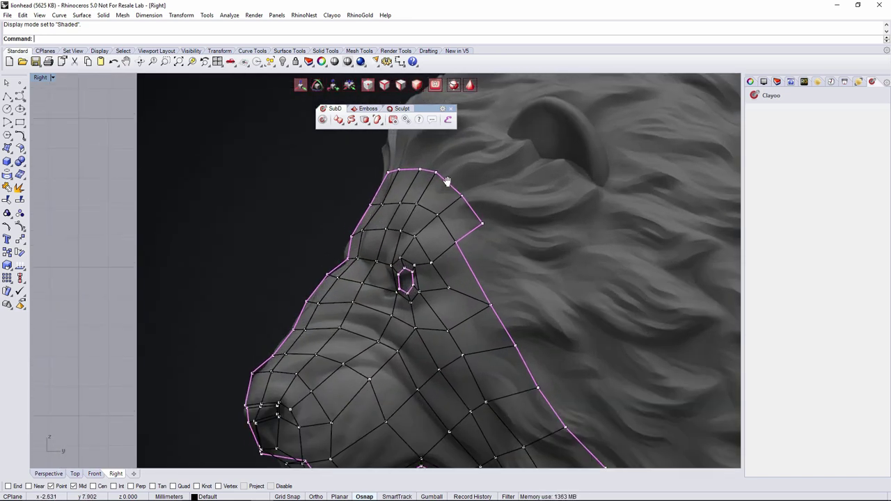
scroll(470, 207, "down", 4)
right_click_drag(470, 206, 460, 195)
key("s")
left_click(447, 220)
left_click(470, 266)
left_click(453, 225, "shift")
left_click_drag(505, 257, 524, 252)
Weld the new strip's top corner vertex to the forehead's rear corner vertex, keeping Average=No and Weld=Yes
scroll(466, 194, "up", 4)
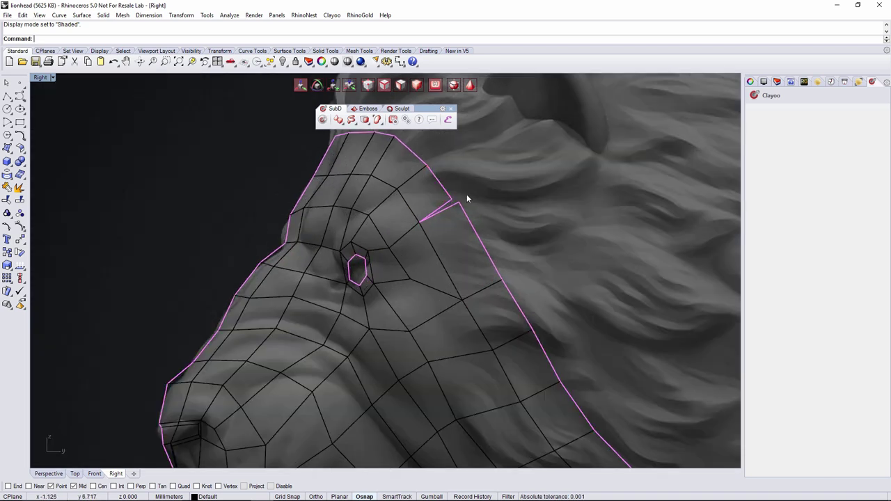
right_click(459, 203)
left_click(459, 203)
left_click(454, 200)
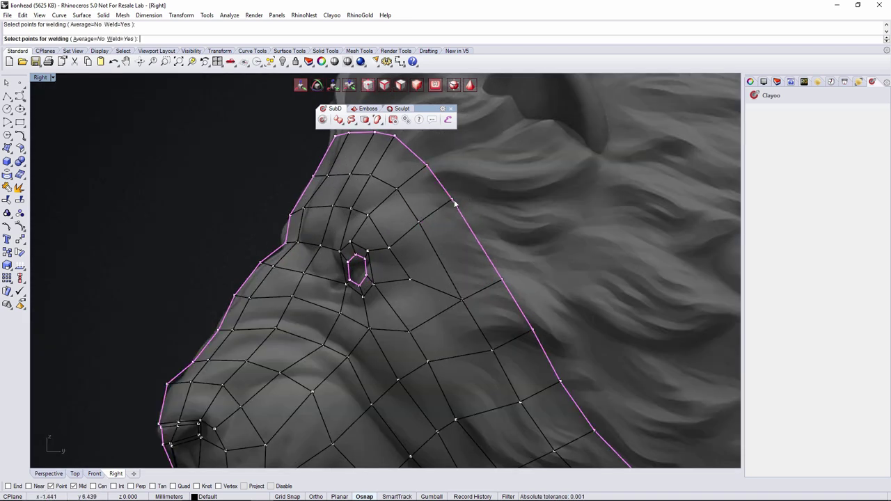
right_click(455, 200)
scroll(474, 206, "down", 5)
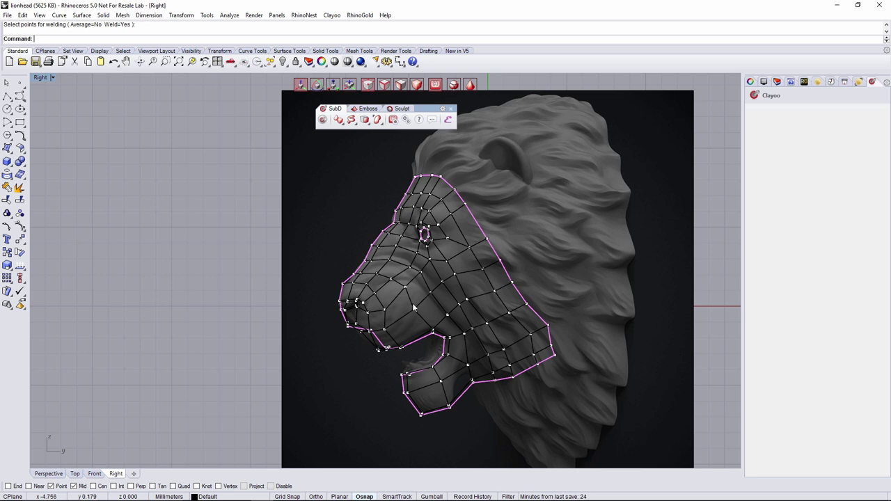
Adjust the lower lip's border and adjacent vertices so the border edge sits slightly above the lip edge
scroll(443, 336, "up", 5)
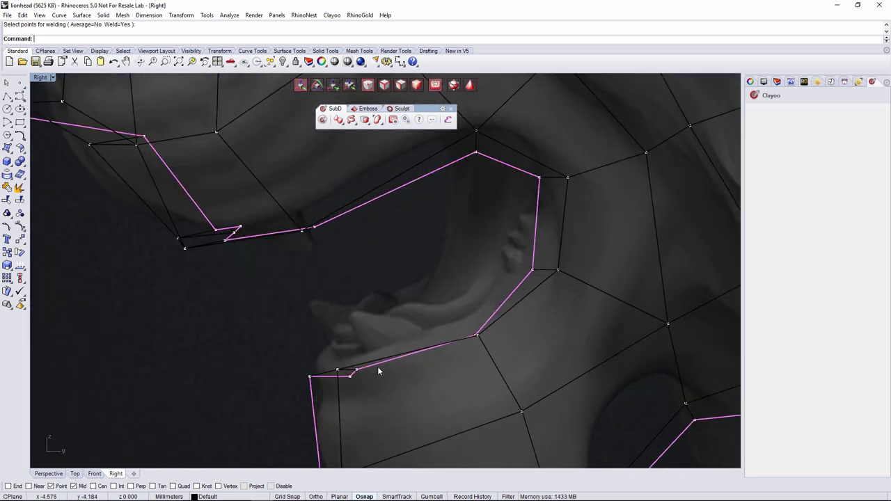
left_click_drag(370, 360, 363, 356)
left_click_drag(502, 314, 503, 322)
left_click(338, 370)
left_click_drag(361, 346, 365, 357)
Nudge the upper lip vertex behind the front teeth slightly upward in the right view
left_click(340, 298)
right_click_drag(347, 217, 360, 271)
left_click(315, 286)
left_click_drag(334, 263, 335, 253)
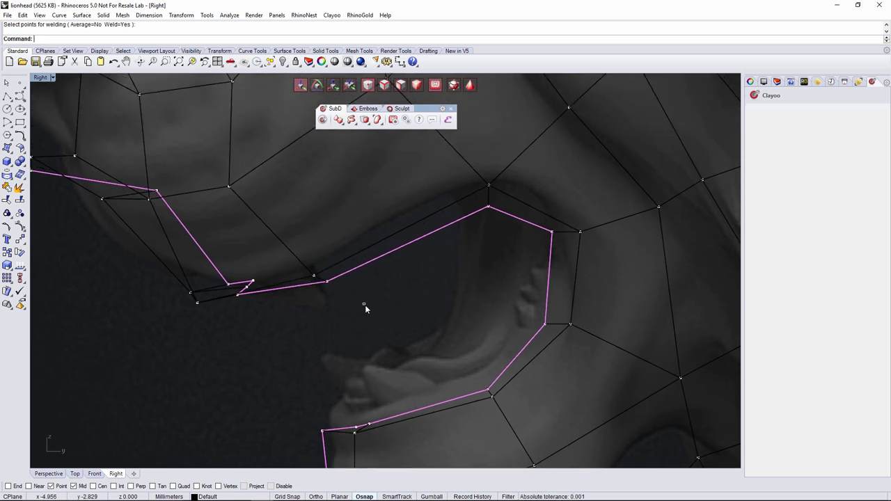
Examine the smoothed mesh against the references in the right, front and perspective views, then return to the box display
scroll(401, 319, "down", 8)
key("Tab")
scroll(401, 321, "down", 3)
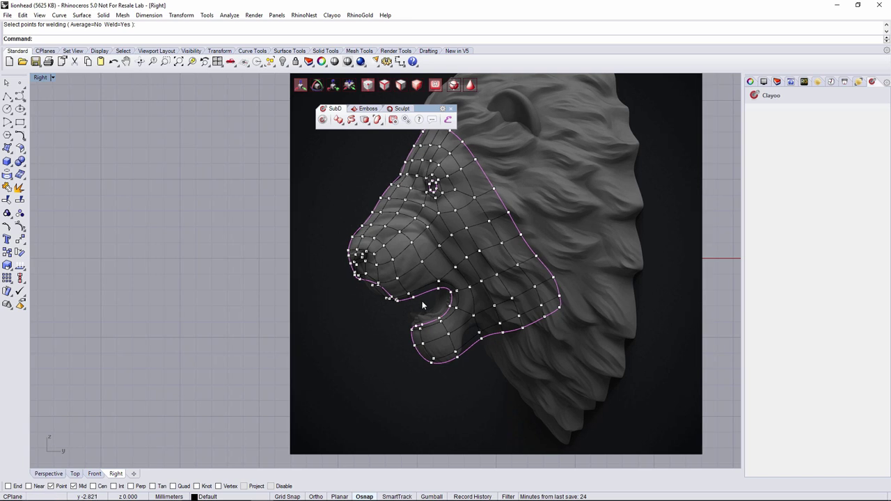
left_click(95, 473)
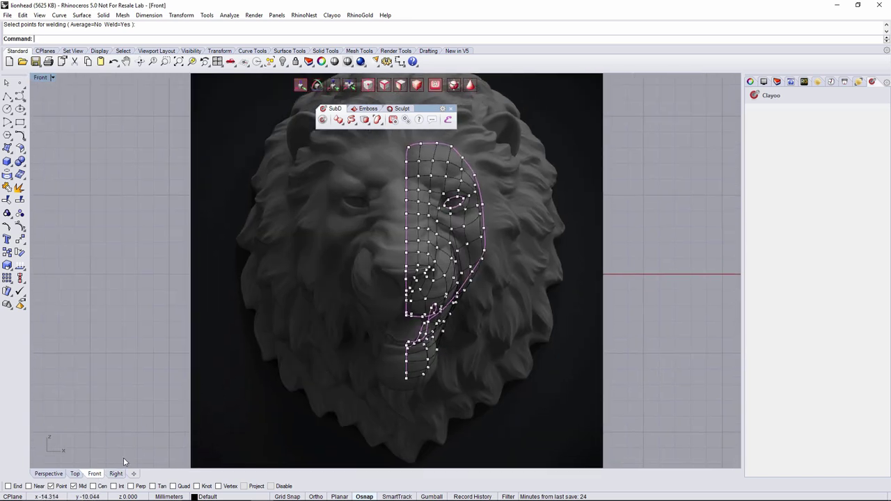
left_click(49, 474)
right_click_drag(429, 315, 539, 323)
key("Tab")
Try to pull the whole mouth border edge loop, including its centre-end segments, toward the inside of the mouth
scroll(444, 320, "up", 6)
left_click(393, 215)
left_click(423, 192)
right_click_drag(423, 192, 418, 213)
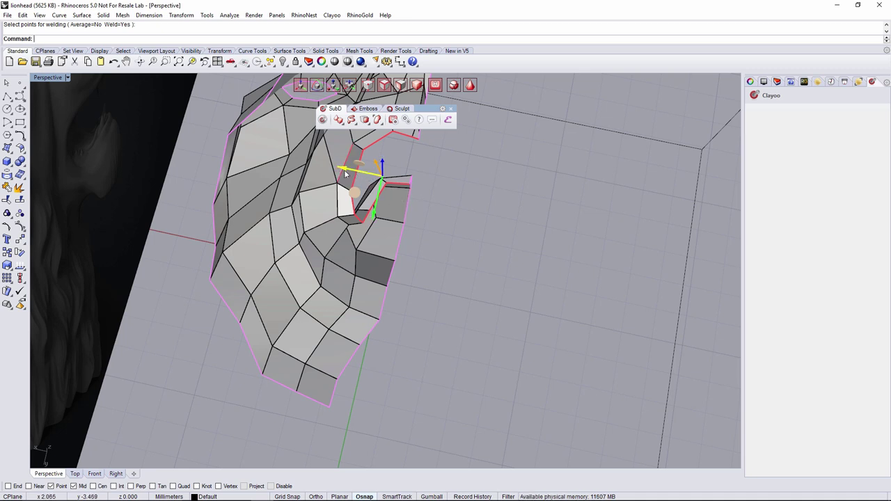
left_click_drag(346, 172, 376, 176)
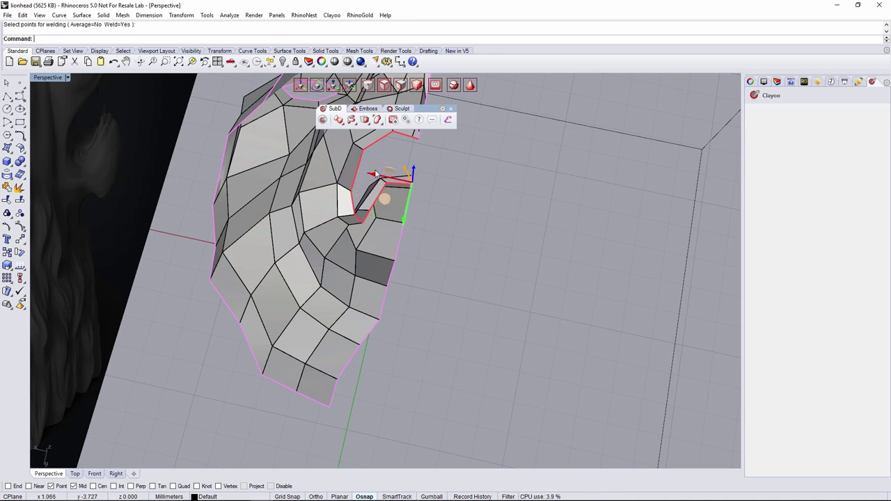
right_click_drag(408, 192, 378, 187)
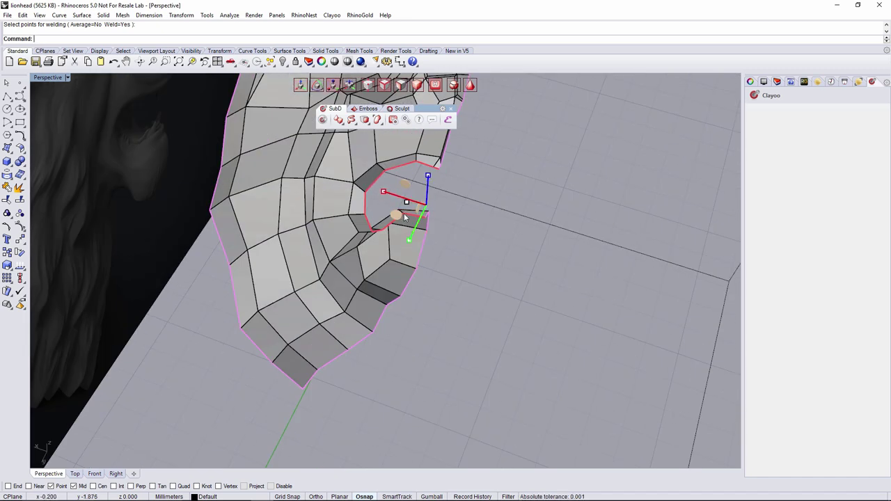
scroll(405, 217, "up", 6)
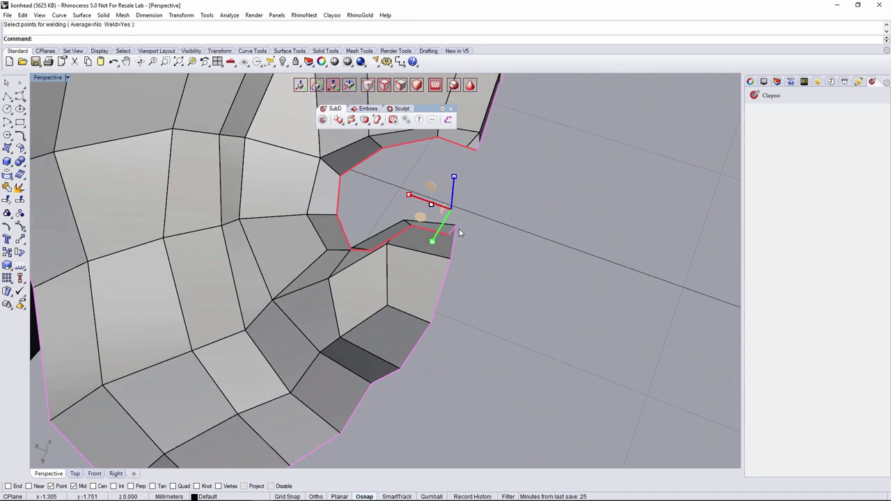
right_click_drag(459, 229, 440, 244)
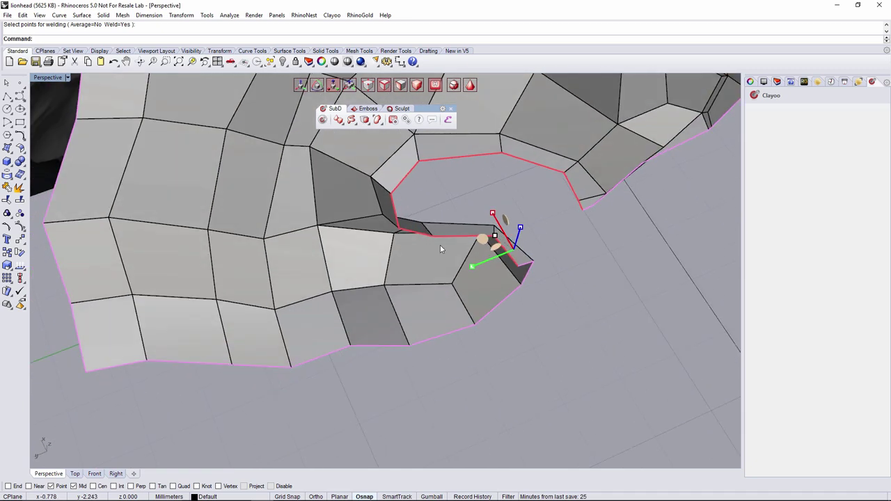
left_click_drag(495, 239, 499, 241)
right_click_drag(499, 241, 465, 329)
key("Escape")
Extrude the mouth's border edges inward as a new inner strip, leaving out the short segments at both centre ends
key("Tab")
key("Tab")
double_click(491, 340)
right_click_drag(424, 224, 413, 272)
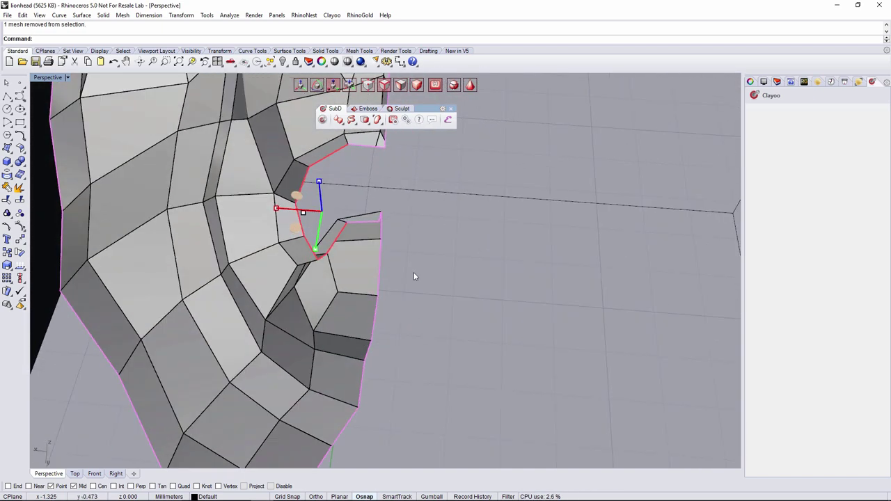
right_click_drag(326, 230, 343, 255)
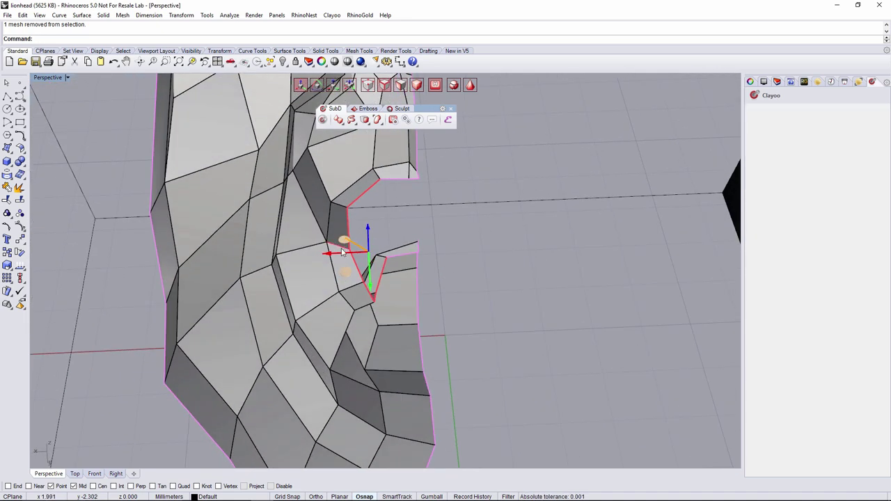
left_click_drag(334, 258, 411, 278)
left_click_drag(365, 256, 401, 257)
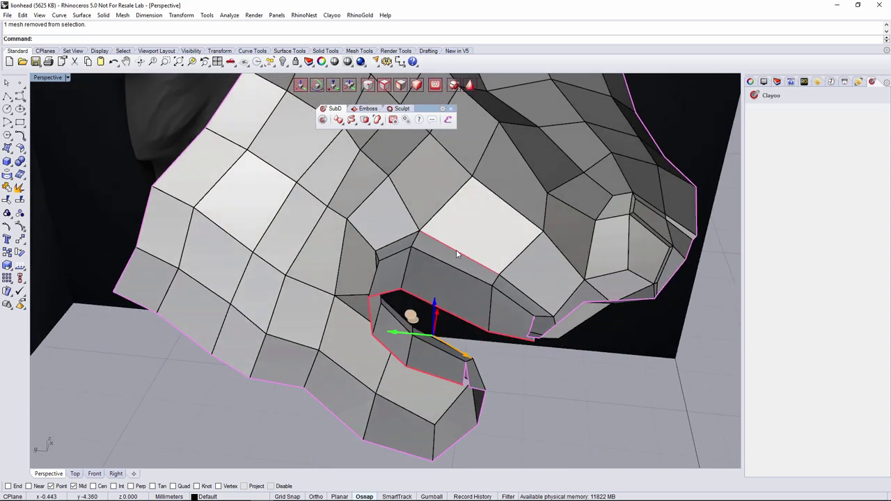
scroll(457, 255, "down", 2)
Weld the vertices across the gap at the lower lip's centre end, keeping Average=No and Weld=Yes
left_click(519, 366)
right_click_drag(518, 366, 496, 286)
scroll(517, 252, "up", 5)
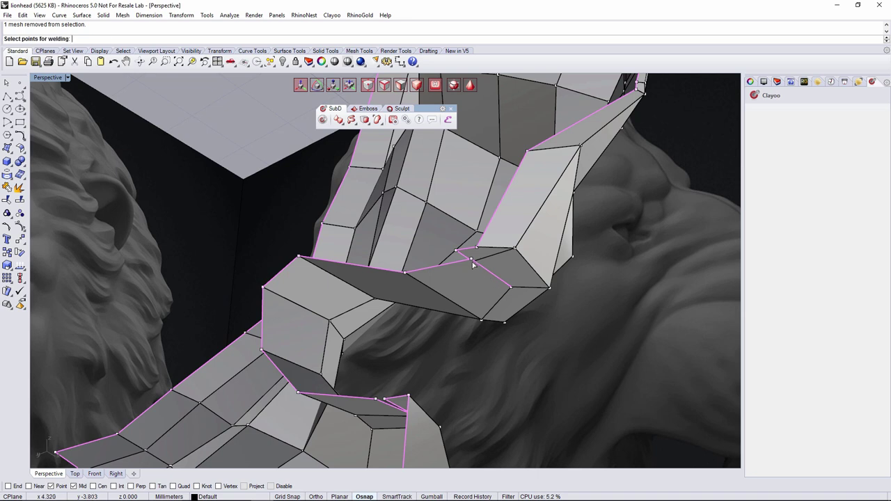
key("Return")
key("Return")
key("Return")
scroll(380, 400, "down", 5)
right_click_drag(408, 348, 432, 303)
scroll(432, 303, "up", 10)
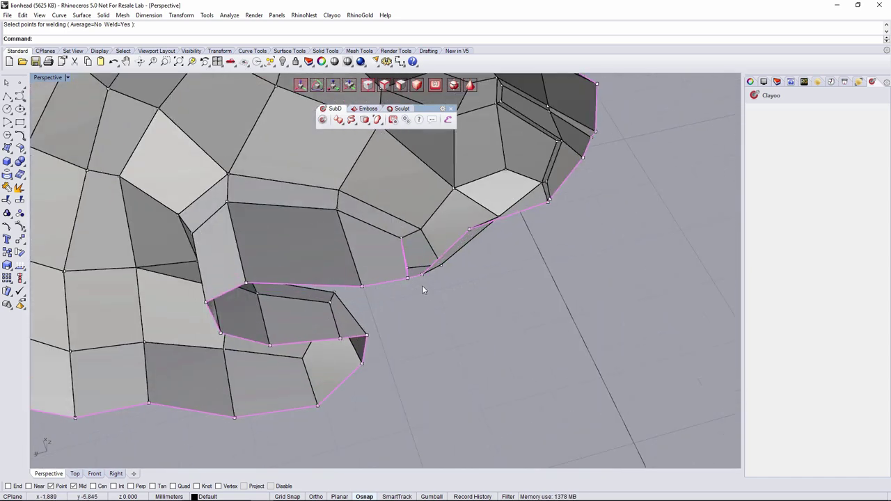
Weld the loose border vertices at the upper lip's centre end, keeping Average=No and Weld=Yes
right_click_drag(354, 286, 292, 340)
left_click(301, 327, "ctrl+shift")
key("Delete")
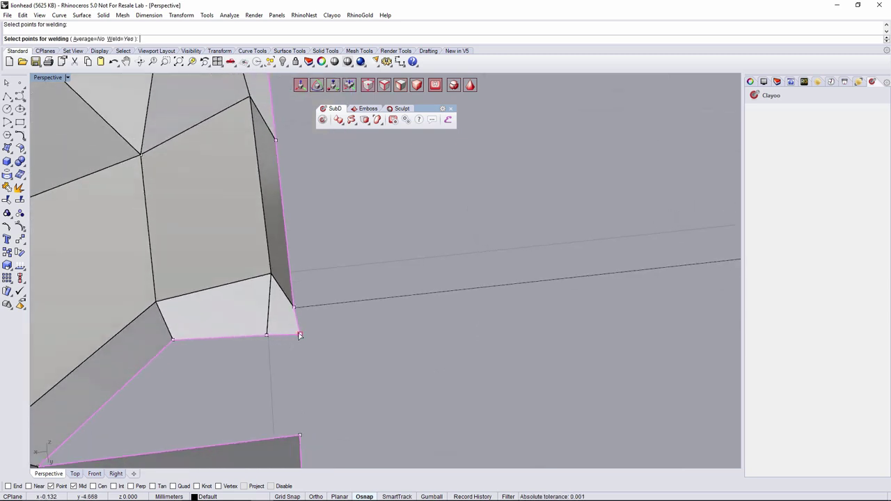
left_click(301, 336)
scroll(311, 336, "down", 3)
right_click_drag(311, 336, 276, 322)
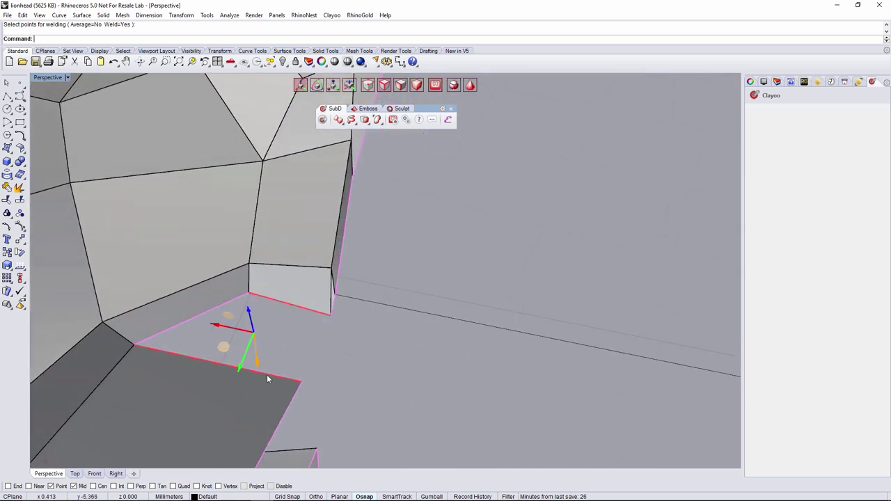
Close the gap at the upper lip's centre by joining the lip's border edge to the inner strip's edge
scroll(267, 375, "down", 10)
right_click_drag(243, 292, 442, 347)
right_click_drag(467, 305, 389, 270)
key("Tab")
left_click(443, 287)
left_click_drag(423, 265, 441, 269)
right_click_drag(603, 296, 453, 333)
scroll(453, 333, "up", 3)
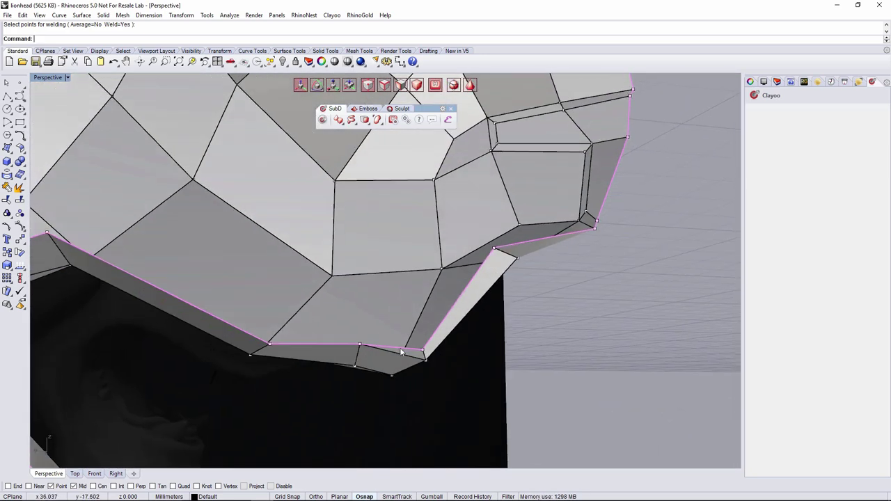
left_click(474, 364)
Delete the short diagonal edge beside the centre border on the underside of the upper lip
right_click_drag(473, 364, 411, 195)
scroll(394, 311, "down", 4)
scroll(383, 320, "up", 5)
key("Tab")
key("Tab")
scroll(406, 191, "up", 3)
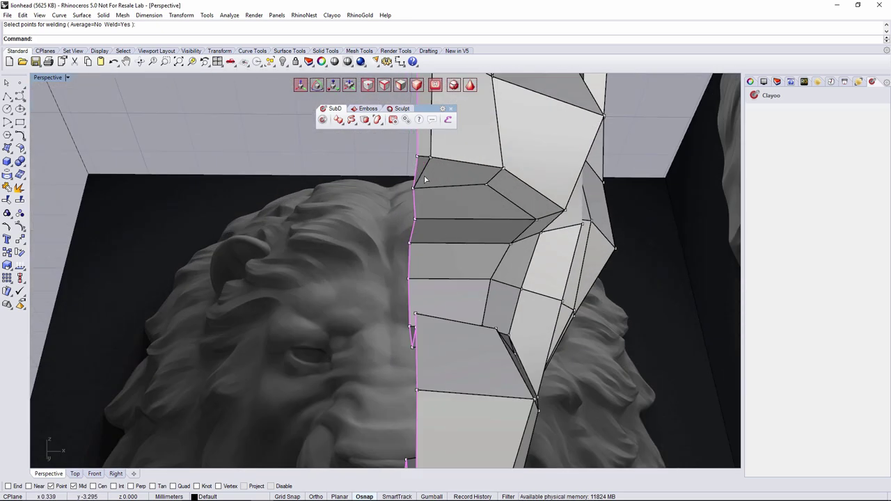
left_click(429, 202)
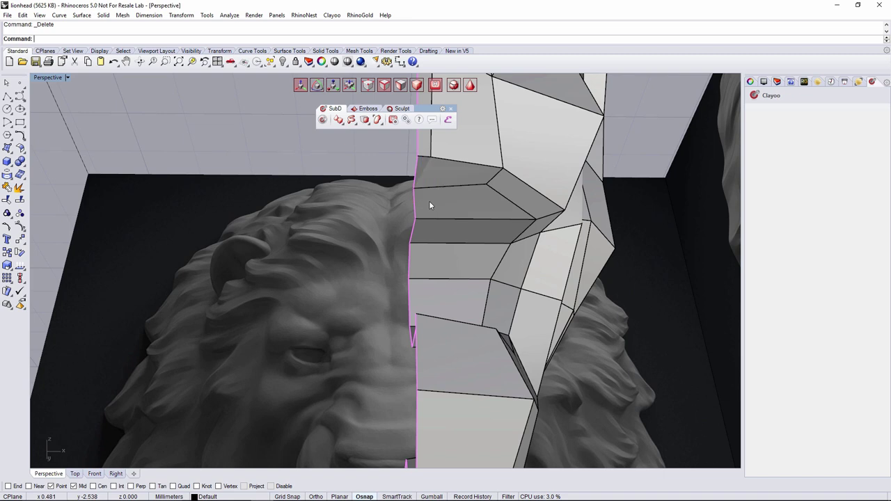
Divide the faces beside the centre border with a continuous cut from the upper lip's underside down to the lower lip
key("d")
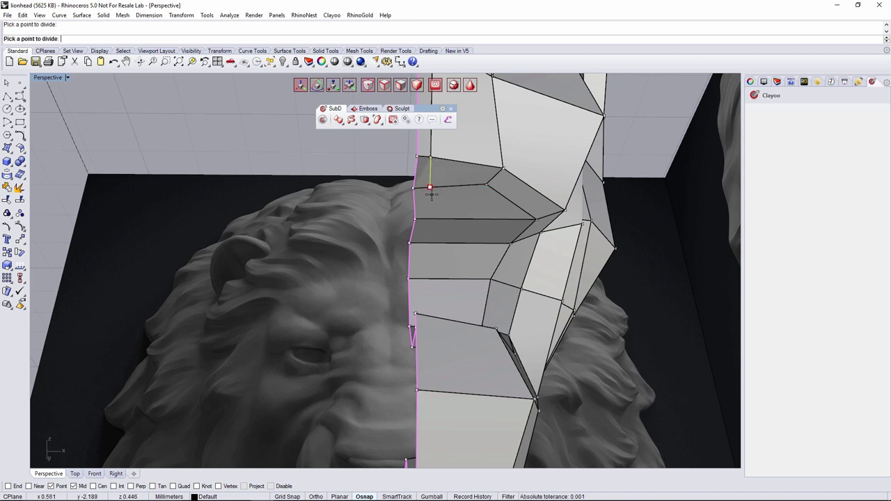
right_click_drag(429, 243, 448, 315)
right_click_drag(453, 353, 441, 270)
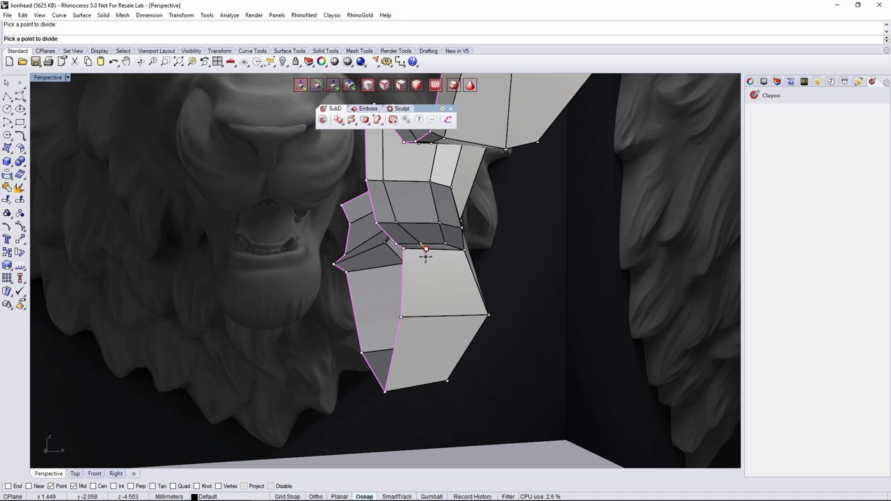
right_click_drag(430, 268, 440, 261)
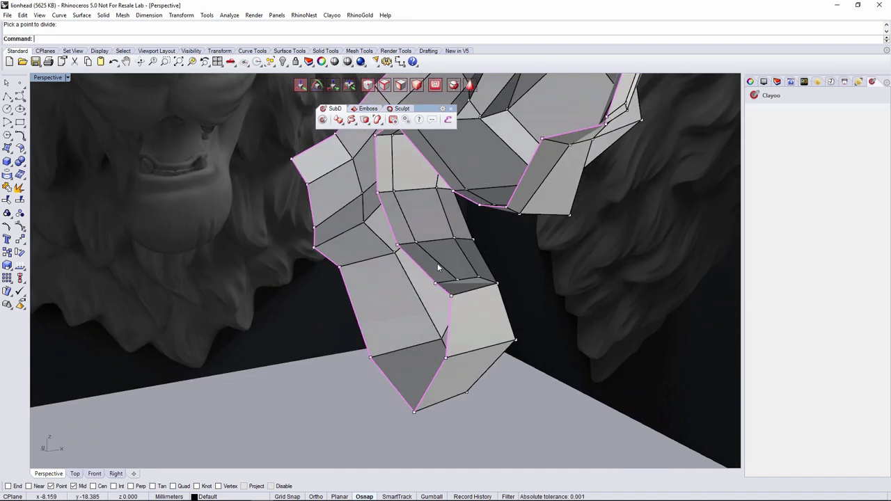
Delete the edge loop that runs beside the centre border across the upper lip, face front and lower jaw
double_click(438, 266)
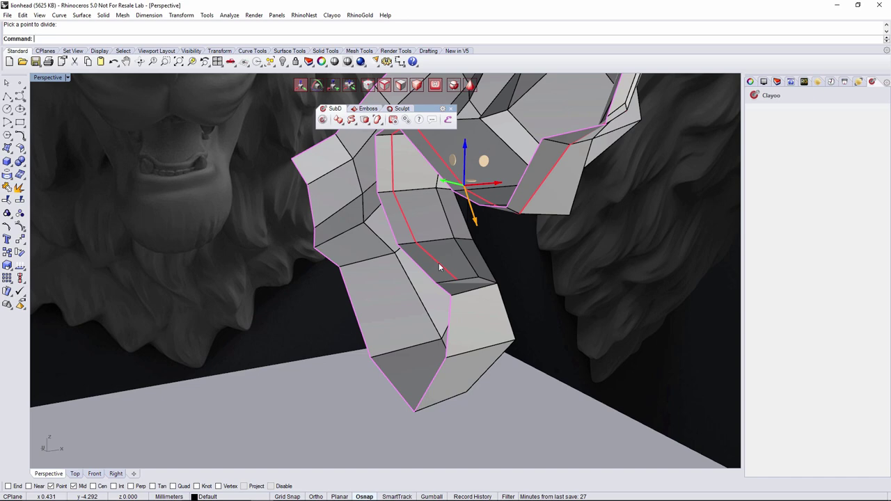
key("Delete")
right_click_drag(450, 270, 512, 44)
left_click(475, 86)
right_click_drag(261, 218, 225, 255)
scroll(319, 236, "down", 4)
key("Tab")
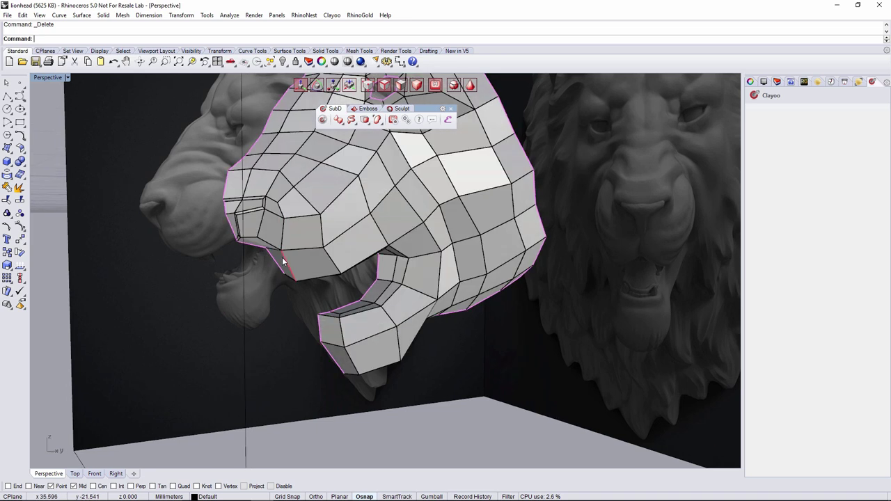
Move the upper lip's front vertices below the nose down and forward in the right view to match the reference profile
right_click_drag(282, 259, 151, 370)
left_click(114, 476)
scroll(322, 310, "up", 10)
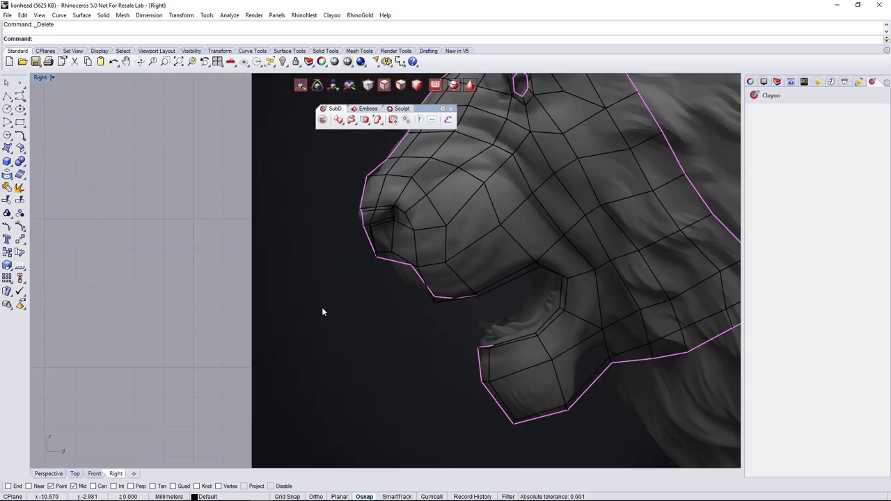
scroll(466, 240, "down", 6)
right_click_drag(466, 240, 467, 248)
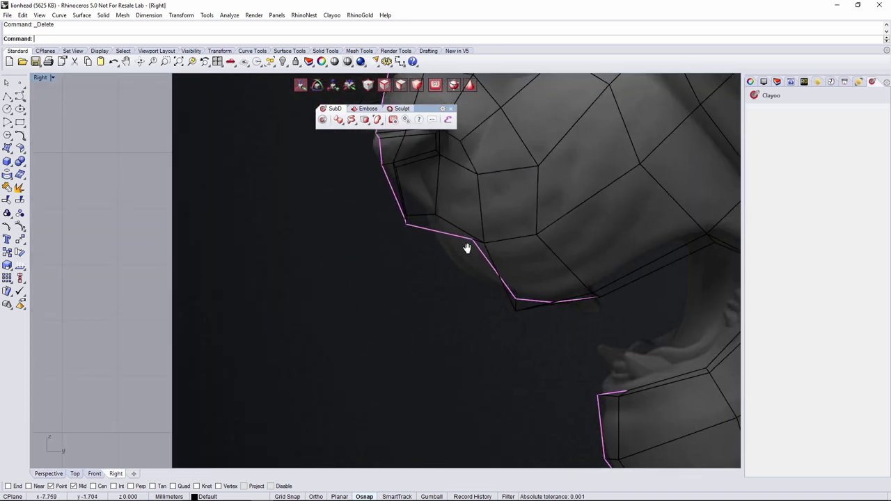
left_click_drag(490, 225, 474, 248)
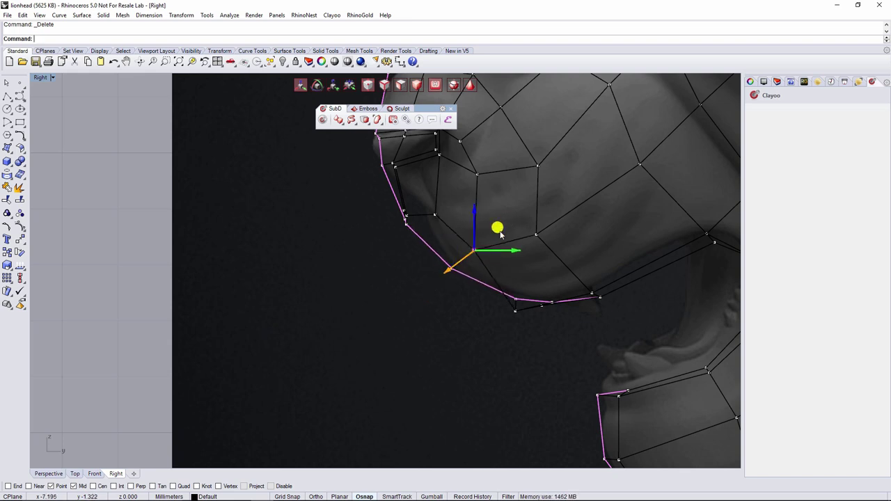
scroll(497, 233, "down", 6)
scroll(495, 282, "up", 6)
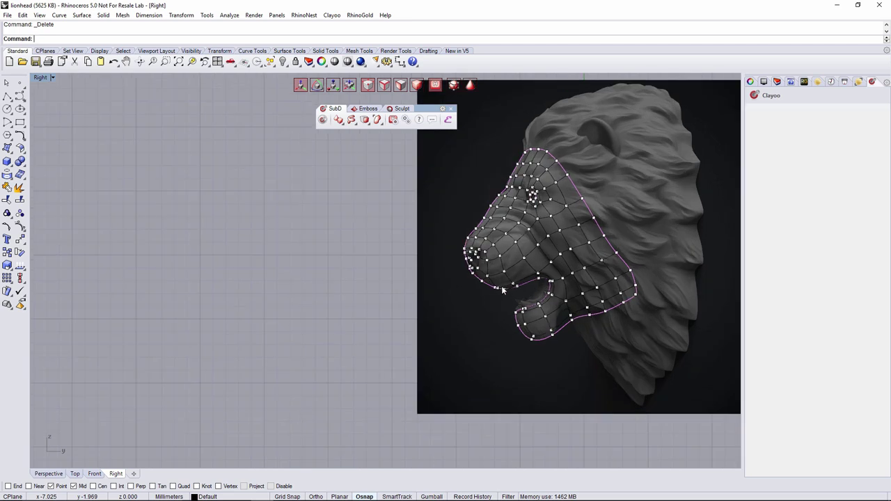
Adjust the pair of upper lip vertices near the mouth corner to follow the reference in the right view
left_click_drag(546, 251, 547, 249)
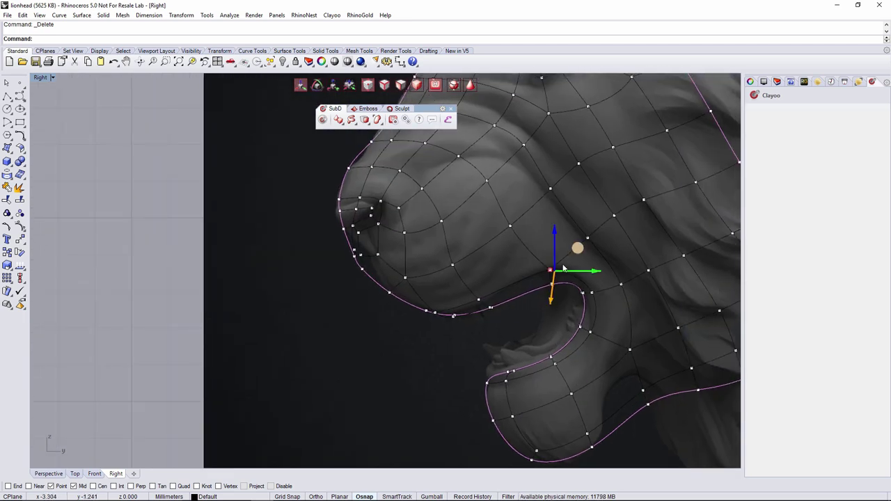
left_click_drag(561, 305, 577, 241)
scroll(561, 328, "down", 3)
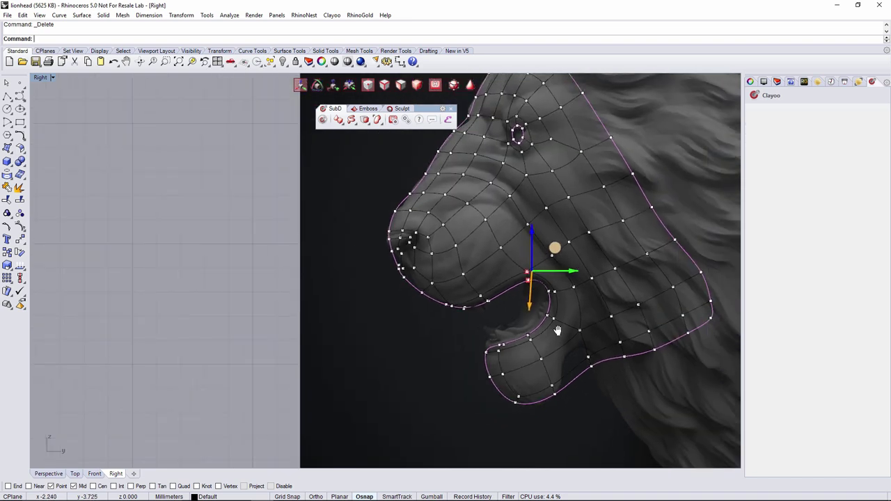
Clear the mouth-corner vertex selection, return to the Perspective view and save the lionhead model
scroll(458, 311, "down", 3)
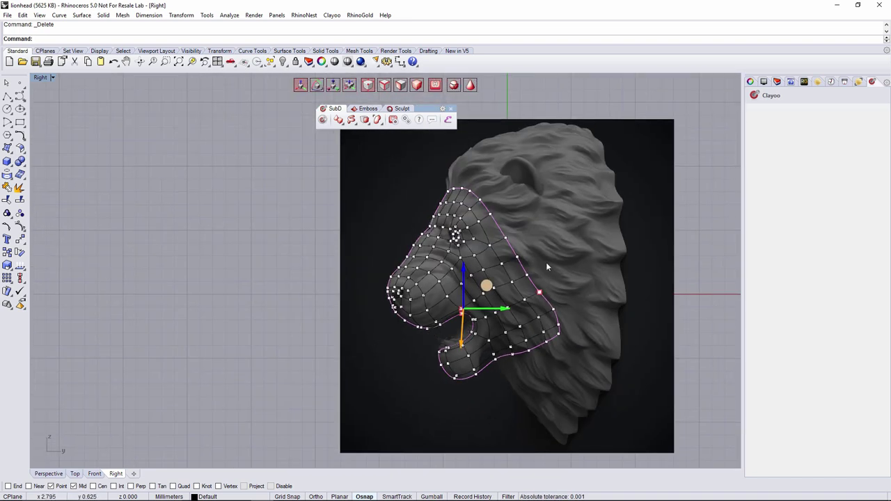
key("Escape")
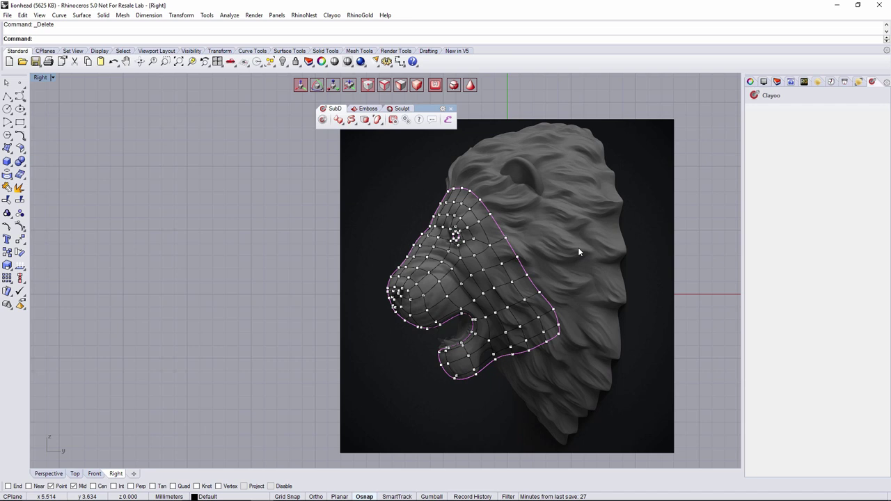
left_click(48, 474)
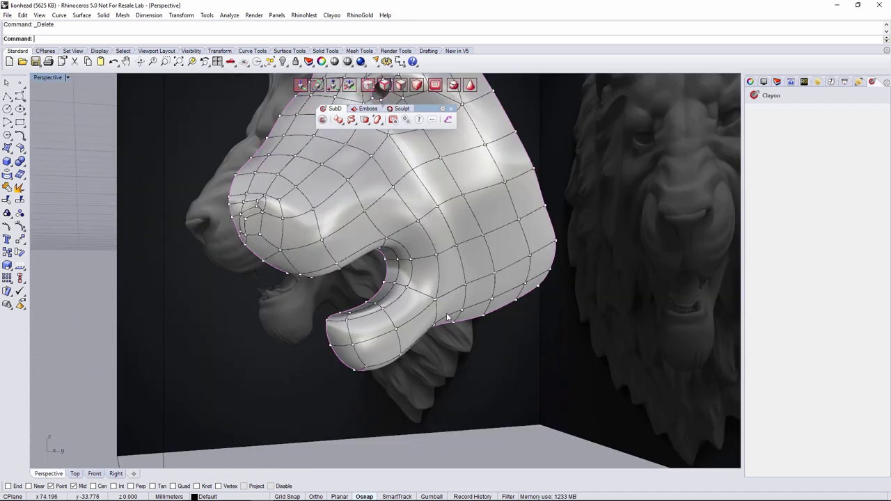
right_click_drag(447, 317, 477, 307)
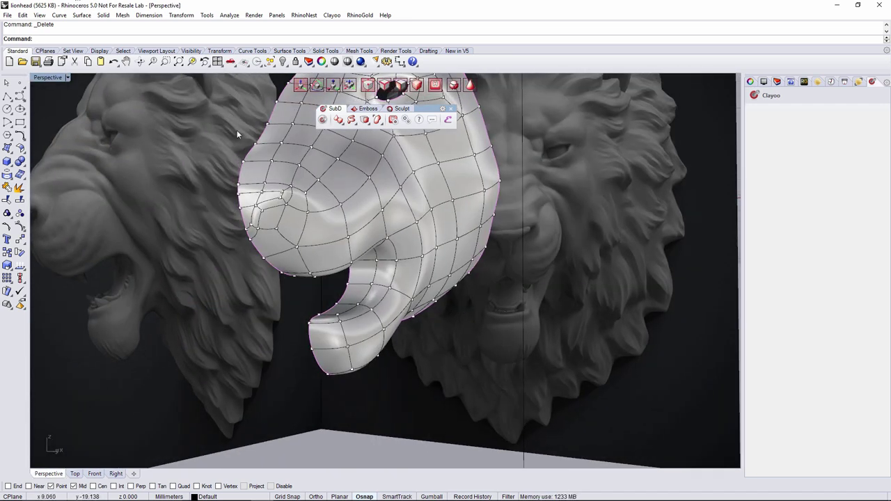
left_click(7, 14)
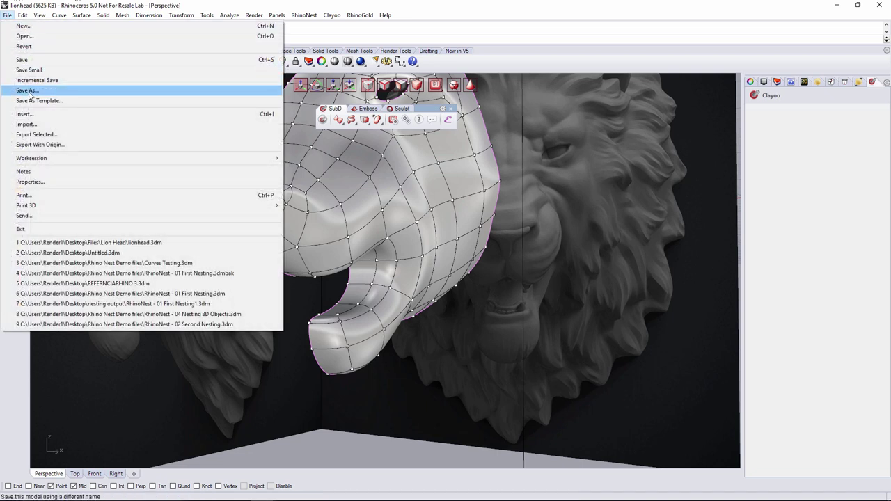
left_click(32, 61)
Insert an edge loop in the ring of faces around the eye opening with the mesh shown in box mode
right_click_drag(436, 197, 377, 213)
key("Tab")
scroll(389, 204, "up", 5)
right_click_drag(424, 193, 390, 214)
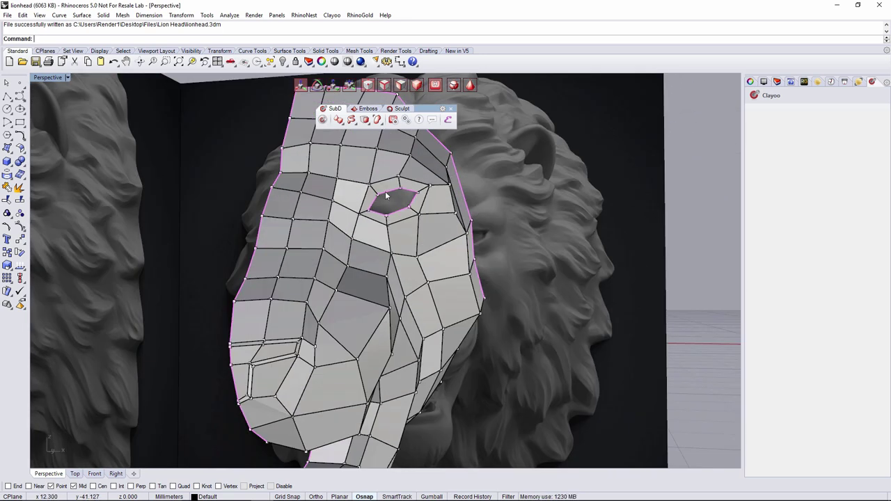
scroll(369, 221, "up", 3)
scroll(367, 202, "up", 3)
key("Escape")
left_click(369, 123)
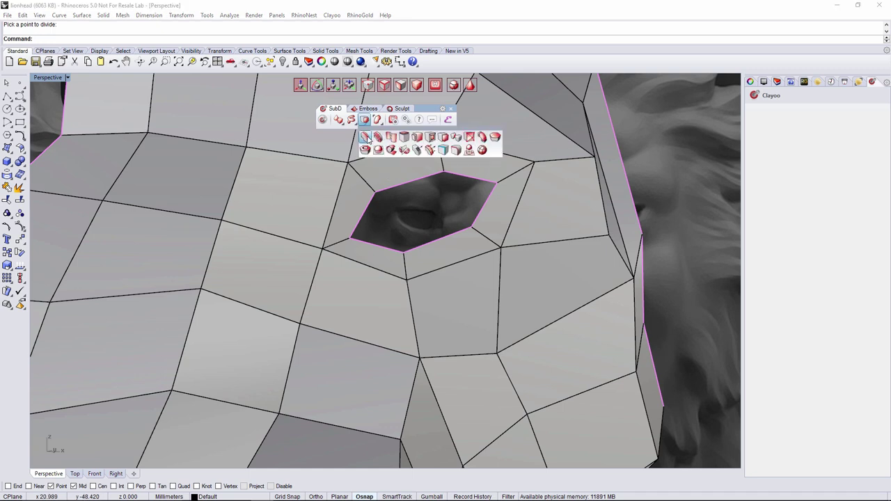
left_click(367, 138)
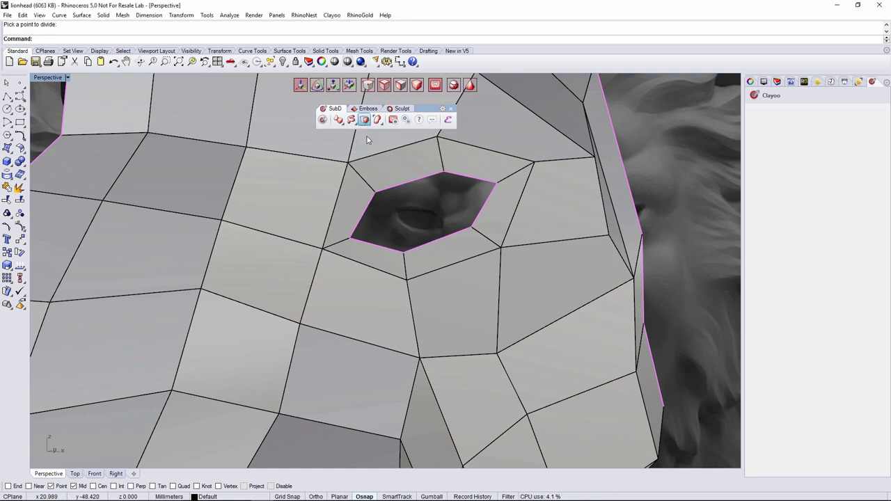
left_click(365, 180)
Adjust the position of the newly inserted loop around the eye opening
right_click_drag(365, 180, 384, 222)
scroll(384, 222, "up", 5)
left_click(385, 212)
scroll(418, 244, "up", 2)
left_click_drag(392, 267, 397, 258)
right_click_drag(400, 258, 479, 262)
right_click_drag(461, 264, 397, 240)
Reposition the vertex at the upper inner corner of the eye socket to shape the upper lid
scroll(447, 258, "up", 5)
right_click_drag(335, 253, 483, 298)
left_click(401, 258)
right_click_drag(430, 275, 382, 255)
key("a")
left_click(301, 243)
right_click_drag(305, 250, 321, 320)
right_click_drag(321, 263, 324, 195)
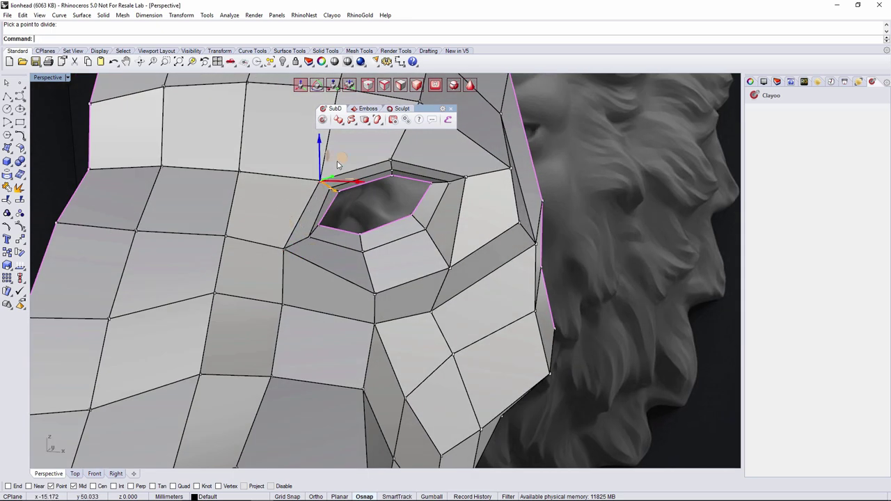
left_click_drag(344, 161, 334, 157)
Move the edges above the eye socket to form the brow
right_click_drag(414, 142, 401, 251)
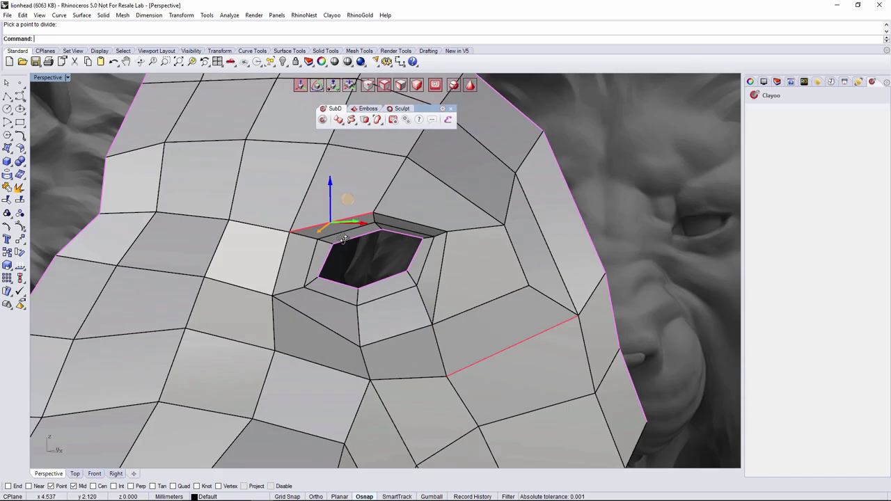
right_click_drag(345, 239, 341, 257)
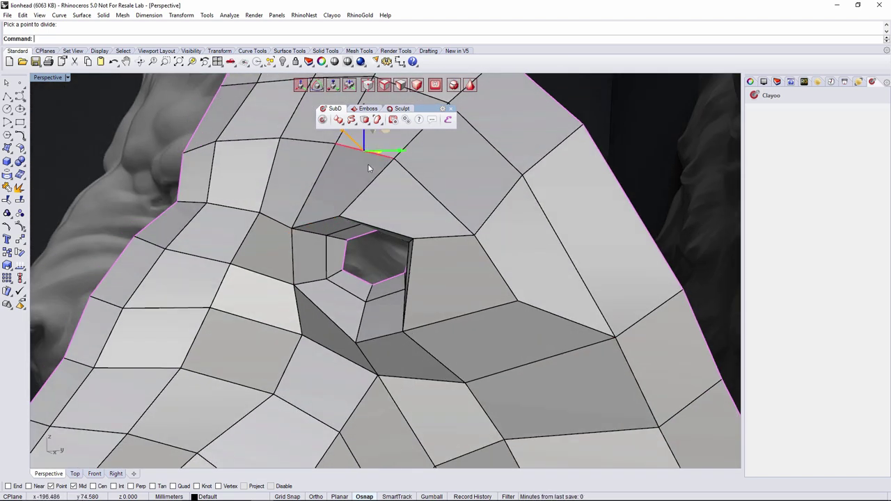
right_click_drag(369, 167, 358, 163)
left_click_drag(390, 163, 358, 171)
scroll(358, 171, "down", 5)
Preview the smooth surface and nudge a control vertex near the eye
right_click_drag(358, 171, 571, 212)
key("Tab")
right_click_drag(429, 221, 361, 175)
scroll(420, 218, "down", 5)
mouse_move(337, 233)
right_mouse_down()
mouse_move(507, 284)
mouse_move(337, 300)
mouse_move(512, 300)
mouse_move(406, 247)
mouse_move(463, 221)
mouse_move(395, 257)
mouse_move(422, 271)
right_mouse_up()
scroll(422, 237, "up", 3)
mouse_move(429, 266)
left_mouse_down()
mouse_move(395, 236)
mouse_move(423, 258)
left_mouse_up()
Reposition the control vertices on the upper cheek beneath the eye
right_click_drag(423, 258, 426, 235)
key("Tab")
left_click_drag(427, 258, 407, 260)
right_click_drag(430, 273, 451, 239)
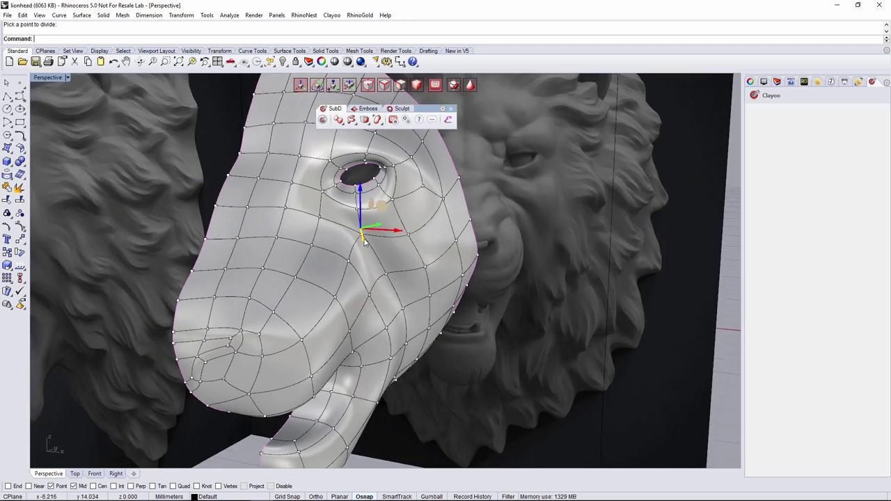
right_click_drag(368, 245, 348, 301)
left_click_drag(367, 304, 368, 277)
right_click_drag(390, 267, 355, 361)
Examine the muzzle, cheek and lower jaw in both box and smooth modes
scroll(328, 269, "down", 6)
scroll(370, 274, "up", 6)
key("Tab")
scroll(376, 333, "down", 6)
right_click_drag(376, 333, 429, 339)
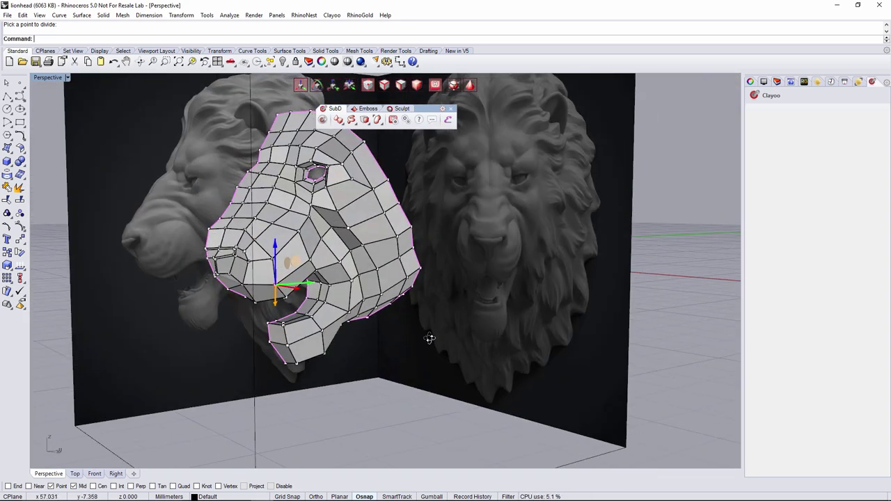
scroll(430, 339, "up", 5)
right_click_drag(389, 313, 449, 259)
right_click_drag(406, 343, 411, 355)
key("Tab")
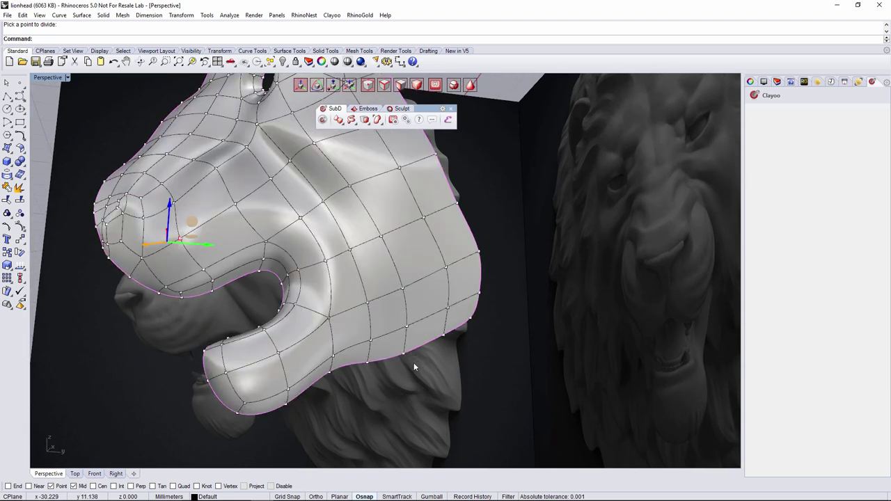
key("Tab")
Shift the vertices at the back of the cheek in the Right view to even out the mesh near the jawline
left_click(117, 474)
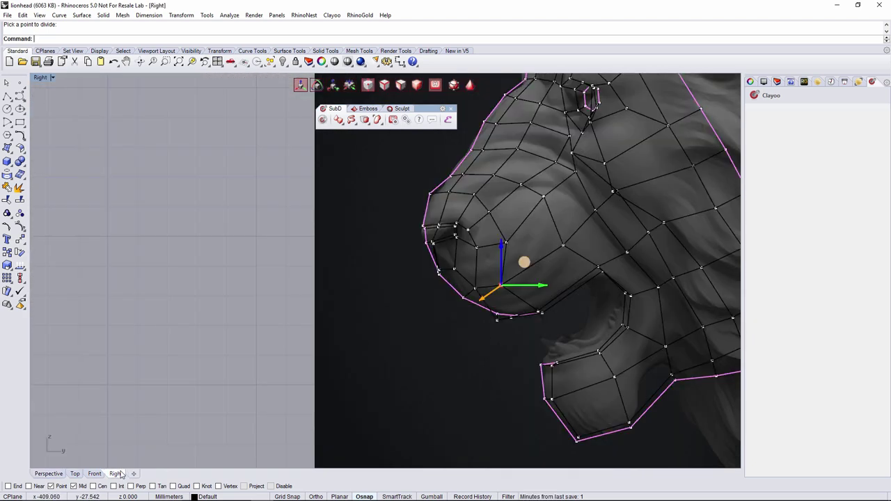
scroll(482, 305, "down", 8)
right_click_drag(487, 309, 320, 316)
scroll(422, 314, "up", 8)
right_click_drag(419, 340, 397, 326)
left_click_drag(394, 360, 515, 265)
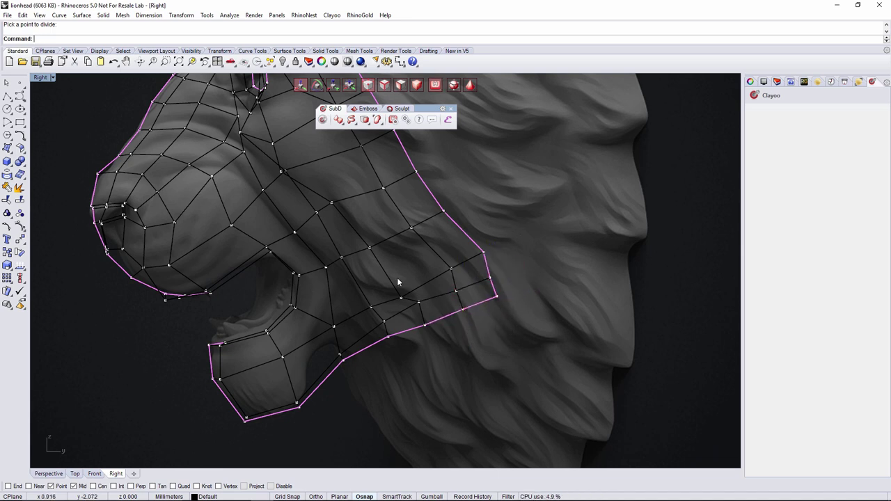
left_click_drag(424, 275, 469, 235)
left_click(479, 222)
Move the cheek vertex beneath the eye along its normal on the smooth side profile
scroll(329, 282, "down", 8)
right_click_drag(329, 279, 385, 325)
scroll(385, 324, "up", 8)
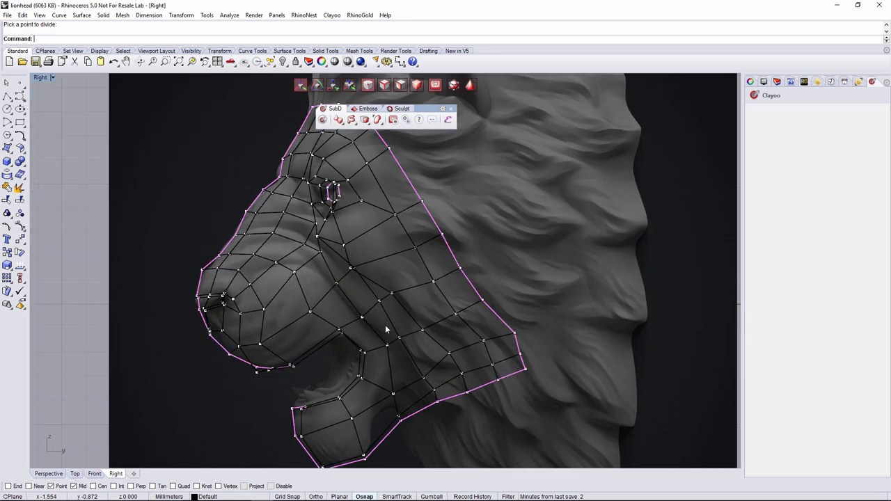
key("Tab")
scroll(376, 307, "up", 5)
scroll(359, 273, "down", 4)
left_click(334, 253)
left_click_drag(319, 265, 311, 272)
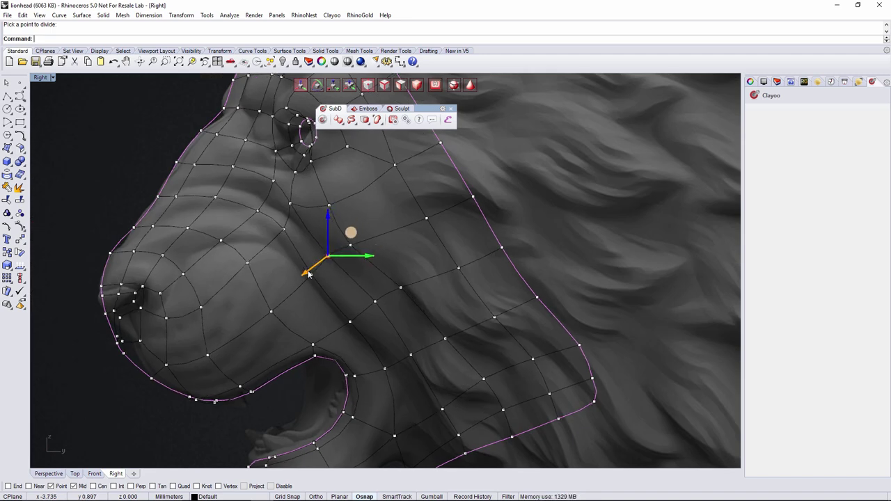
Select the centre edges of the lower nose bridge and move them to follow the side reference profile
left_click(61, 472)
right_click_drag(144, 409, 361, 254)
right_click_drag(468, 245, 412, 278)
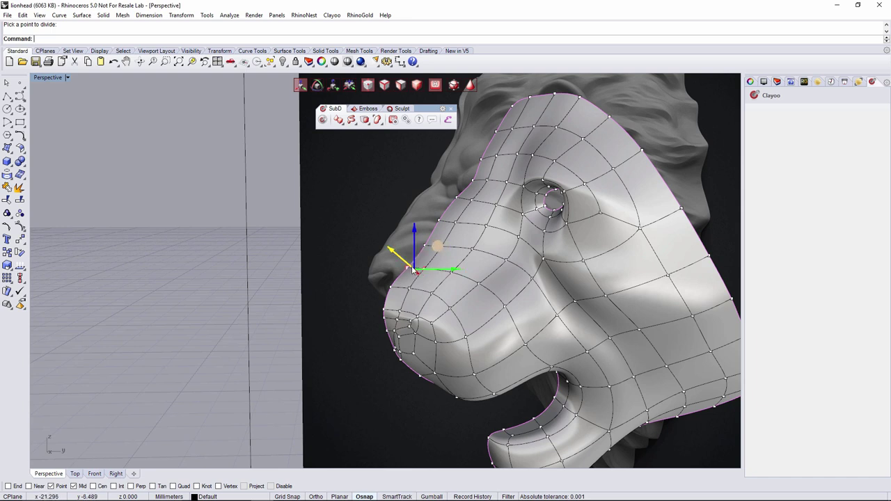
left_click(416, 269)
right_click_drag(417, 268, 348, 279)
left_click(116, 474)
right_click_drag(134, 230, 297, 273)
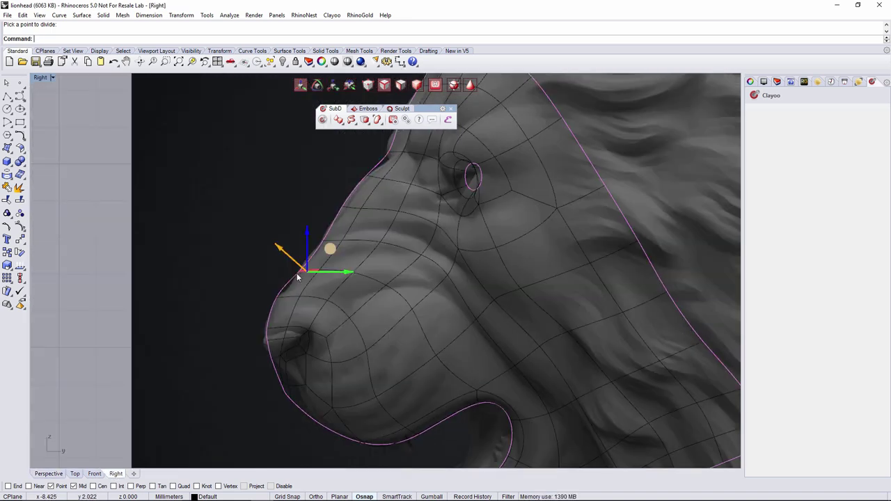
scroll(282, 310, "up", 3)
left_click_drag(272, 296, 296, 257)
Adjust the upper nose bridge edges in the Right view to follow the wrinkles in the reference profile
left_click_drag(335, 215, 347, 225)
right_click_drag(385, 211, 377, 253)
left_click(376, 213)
left_click_drag(348, 211, 346, 209)
scroll(367, 216, "down", 4)
right_click_drag(415, 169, 399, 250)
Align the brow and forehead edges above the nose bridge with the side reference
left_click(400, 255)
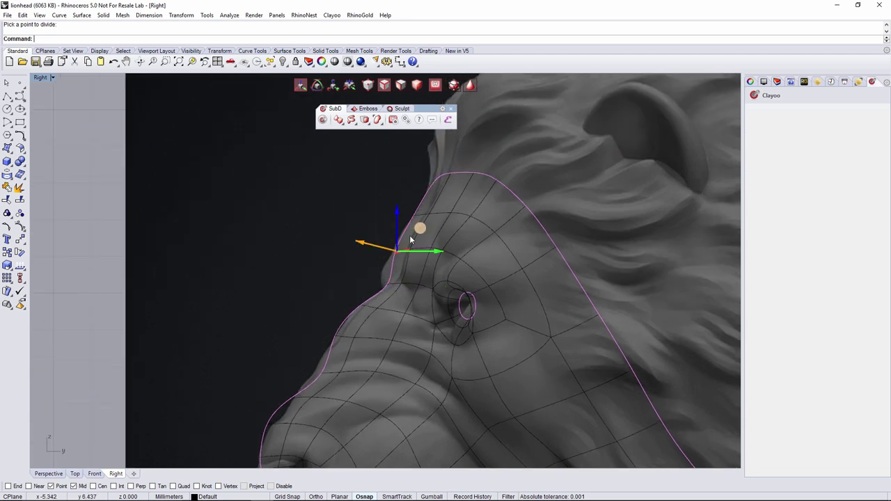
left_click(418, 214)
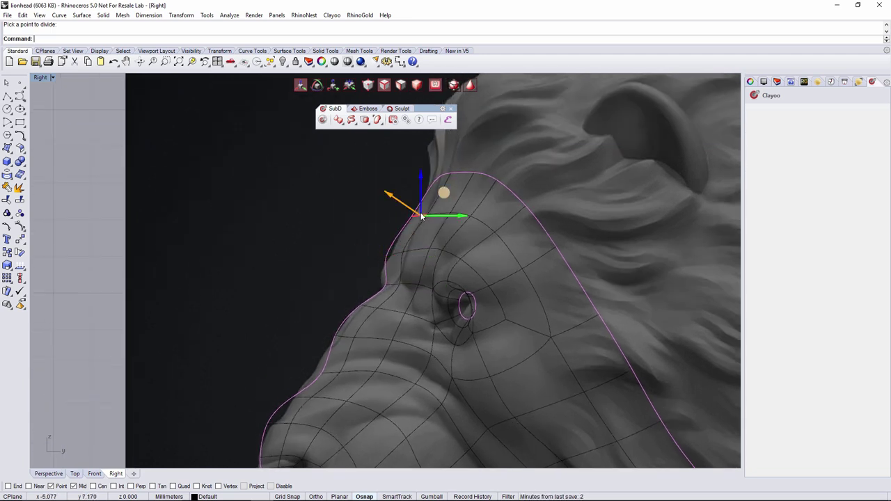
scroll(437, 198, "down", 3)
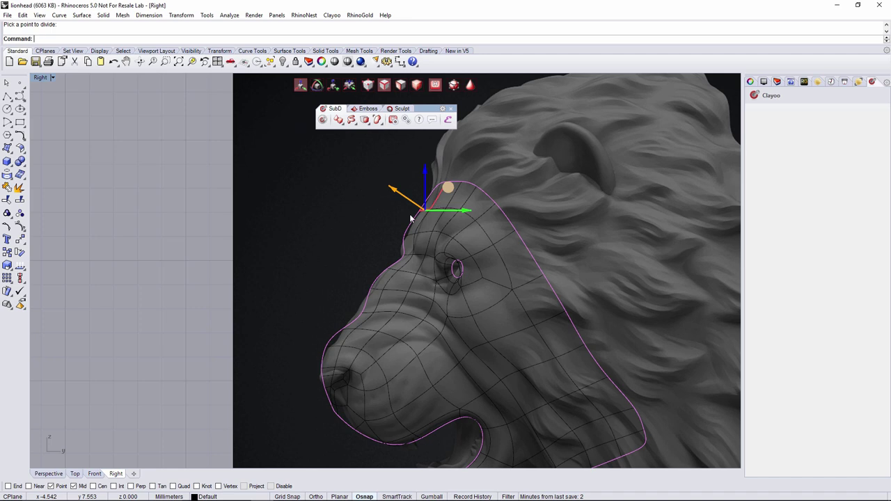
scroll(397, 271, "up", 5)
left_click(425, 240)
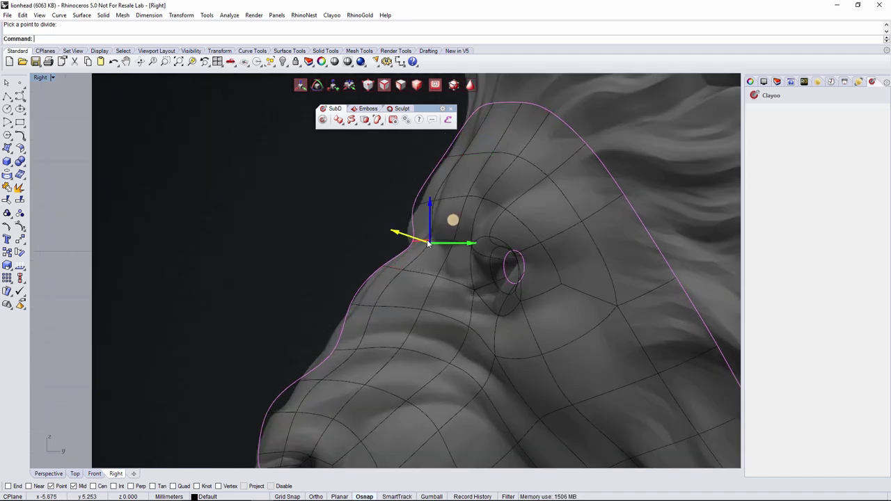
scroll(360, 351, "down", 3)
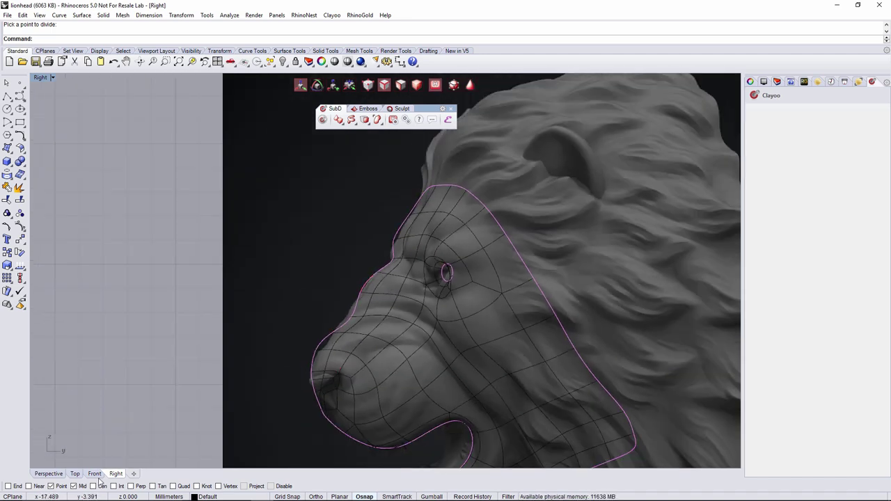
In the Perspective view, move the vertex beside the nose bridge inward and raise it vertically
left_click(49, 473)
right_click_drag(391, 330, 479, 266)
key("Tab")
left_click(475, 283)
left_click_drag(497, 284, 468, 298)
right_click_drag(483, 309, 482, 276)
key("Tab")
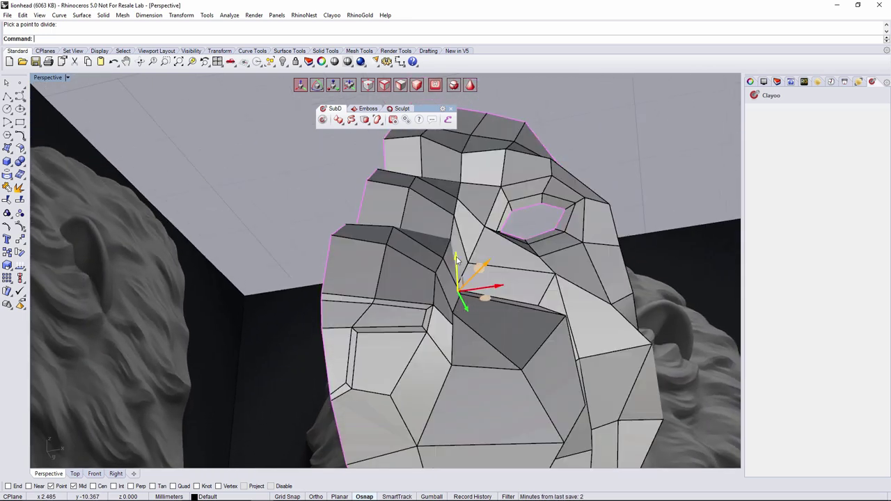
left_click_drag(454, 238, 455, 179)
Compare box and smooth modes and adjust a control point around the inner brow
key("Tab")
key("Tab")
key("Tab")
scroll(456, 185, "down", 4)
right_click_drag(458, 198, 472, 325)
key("Tab")
left_click_drag(472, 326, 475, 341)
key("Tab")
right_click_drag(475, 341, 492, 167)
key("Tab")
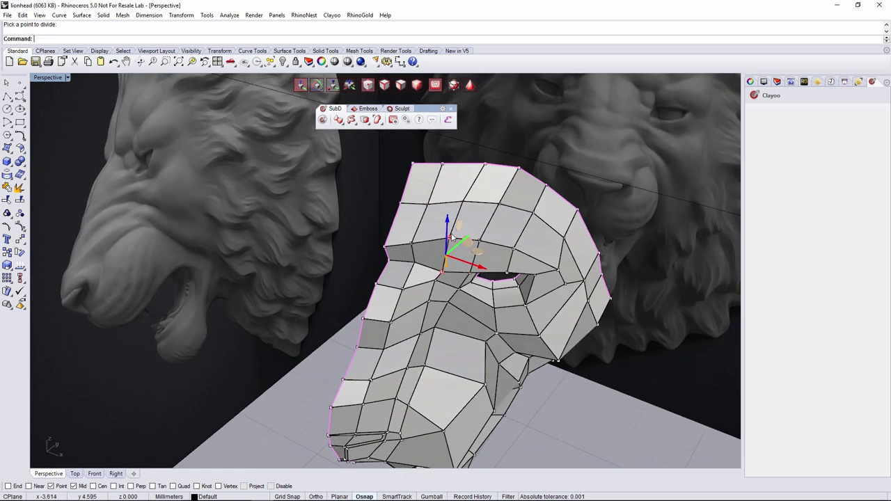
Shift the vertex on the side of the muzzle inward on the smooth surface
right_click_drag(449, 241, 476, 224)
scroll(424, 174, "down", 3)
key("Tab")
scroll(452, 246, "up", 4)
right_click_drag(357, 161, 462, 263)
left_click_drag(467, 258, 452, 254)
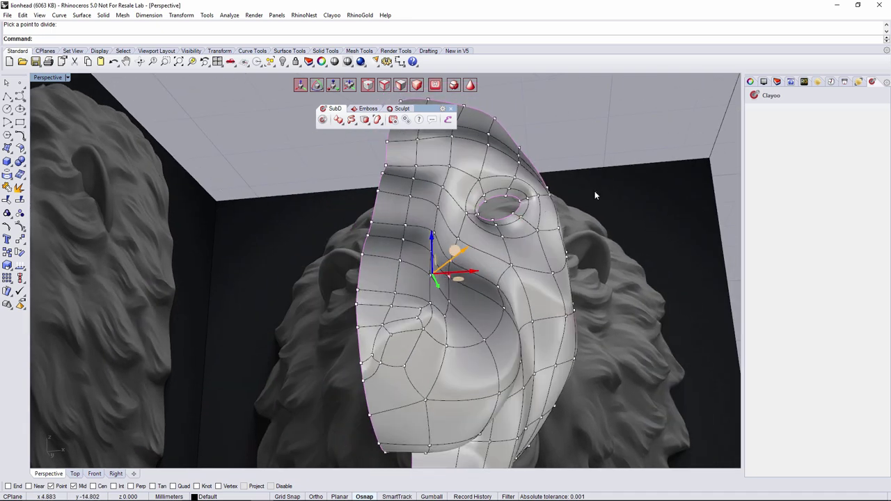
right_click_drag(457, 292, 435, 345)
scroll(454, 282, "down", 5)
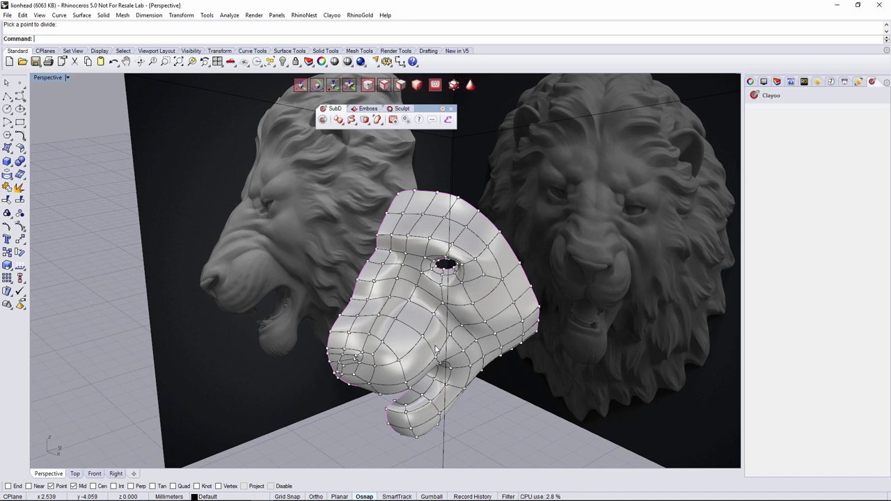
Select the recessed nostril faces at the nose tip in the Right view and push them back into the nose
right_click_drag(436, 350, 465, 289)
scroll(400, 310, "up", 6)
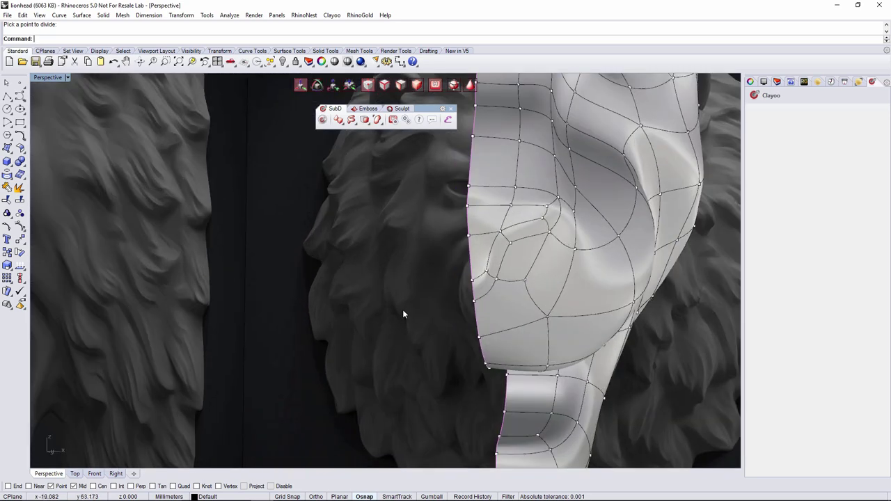
key("Tab")
mouse_move(489, 248)
right_mouse_down()
mouse_move(418, 244)
mouse_move(422, 253)
mouse_move(392, 265)
mouse_move(479, 251)
right_mouse_up()
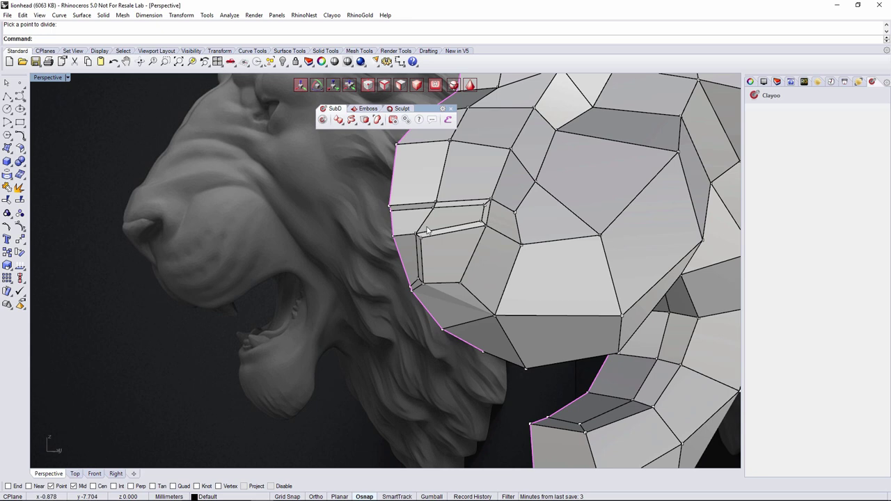
left_click(116, 474)
scroll(397, 291, "up", 8)
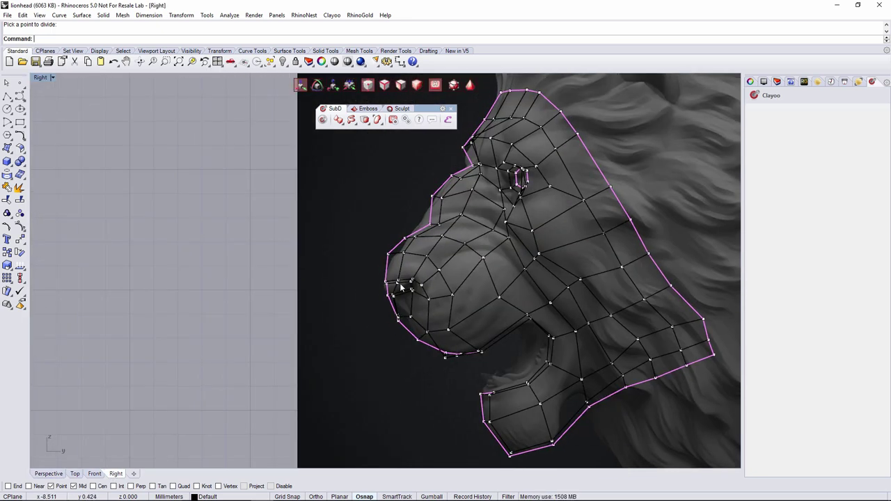
right_click_drag(397, 288, 393, 249)
key("d")
left_click(380, 252)
left_click(405, 261, "shift")
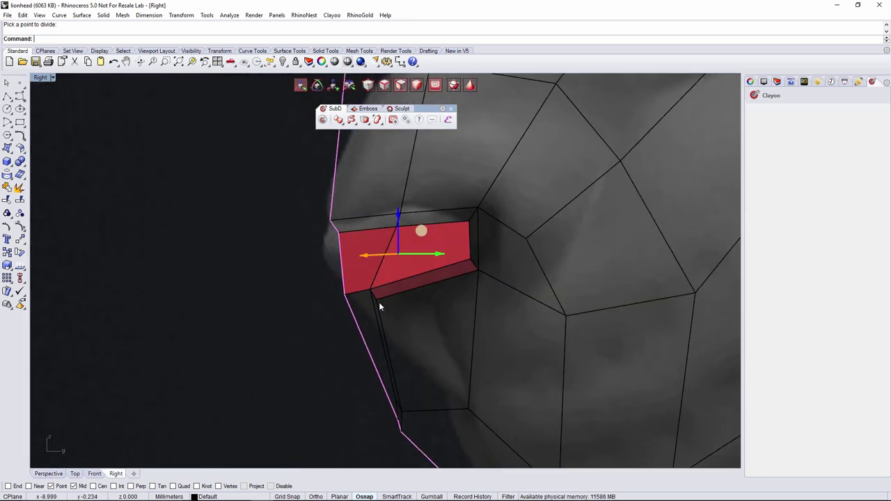
left_click(370, 316, "shift")
left_click(409, 302, "ctrl+shift")
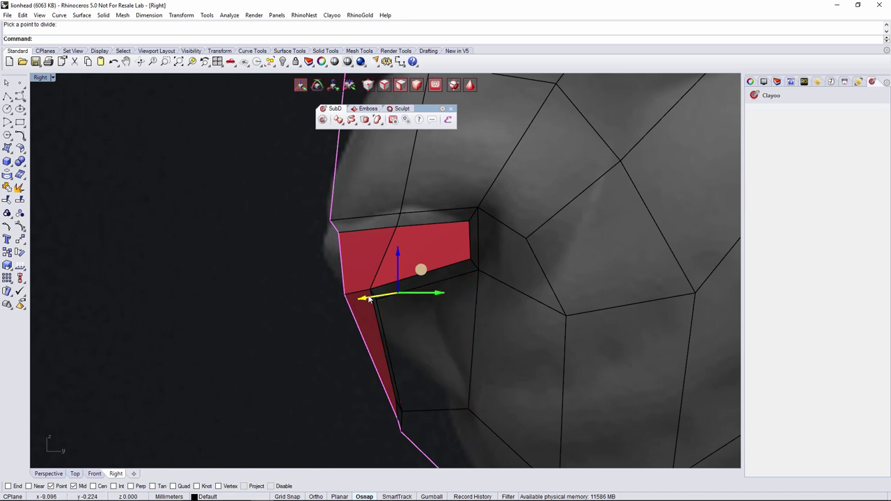
left_click_drag(369, 298, 380, 295)
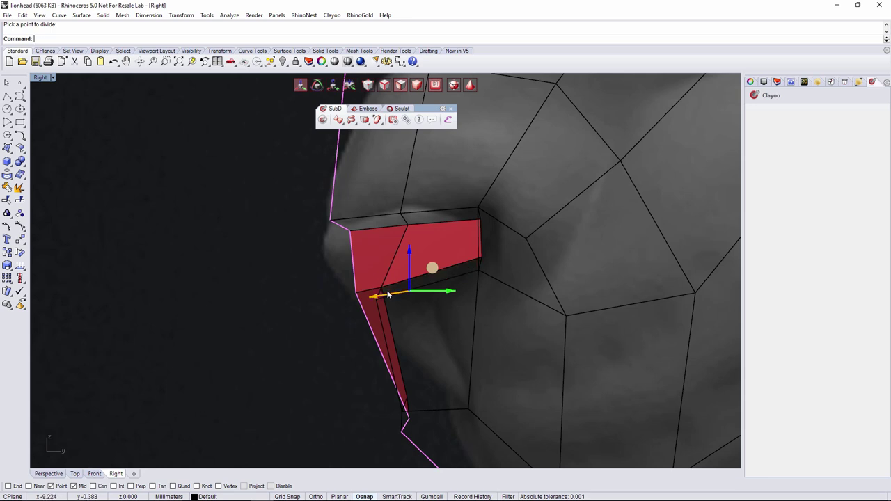
Extrude the selected nose tip faces forward in the Right view and check the nose in Perspective in smooth and box modes
left_click_drag(377, 297, 358, 299)
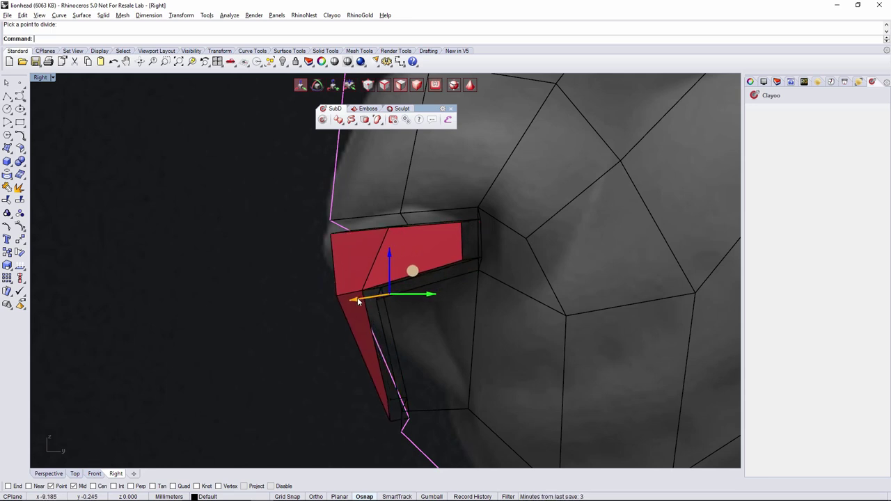
left_click(53, 474)
right_click_drag(419, 347, 450, 351)
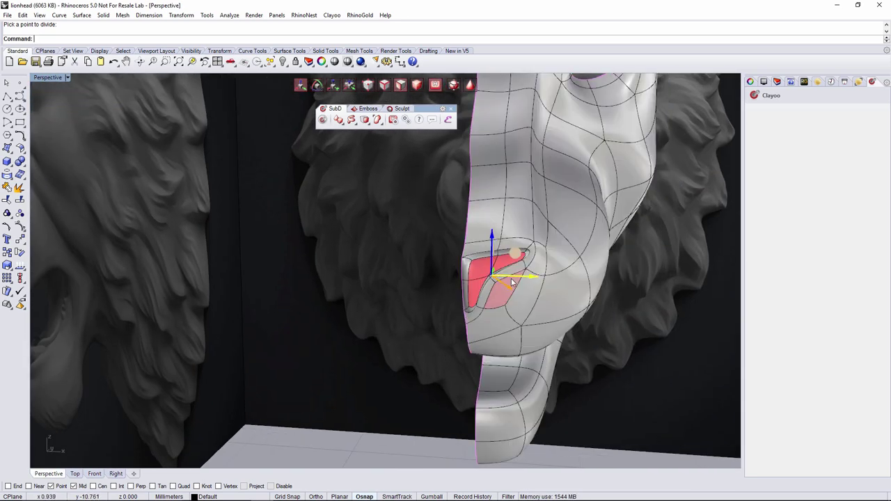
scroll(413, 287, "up", 5)
scroll(413, 287, "down", 6)
left_click(353, 327)
right_click_drag(353, 327, 533, 314)
scroll(478, 318, "down", 4)
key("Tab")
scroll(444, 294, "up", 7)
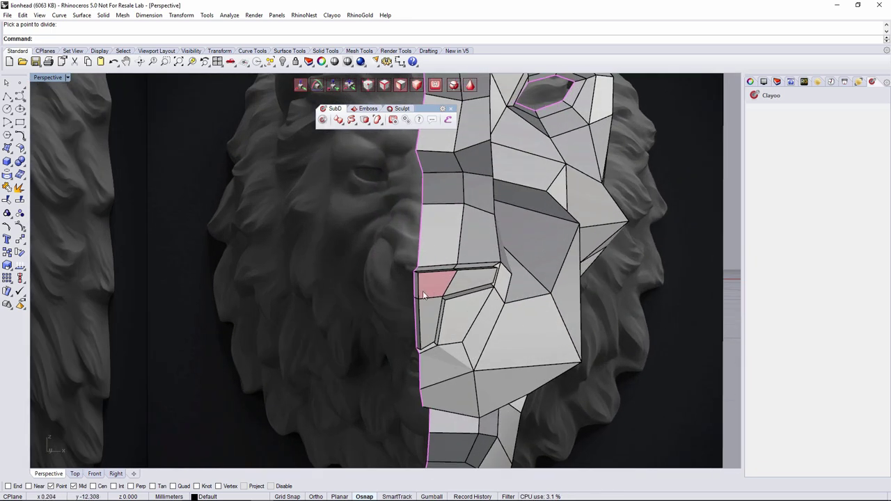
Delete the extruded nose's side face along the centre seam and check the nose in smooth mode
right_click_drag(423, 294, 441, 262)
left_click(418, 289)
key("Delete")
right_click_drag(417, 319, 485, 328)
key("Tab")
scroll(414, 313, "down", 5)
right_click_drag(306, 330, 282, 322)
key("Tab")
right_click_drag(426, 270, 430, 274)
scroll(418, 266, "up", 4)
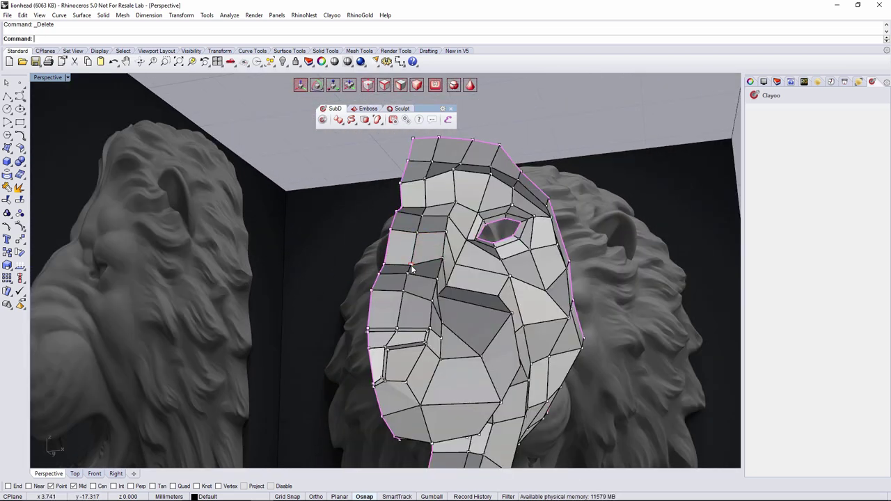
Nudge the vertex on the side of the nose bridge slightly forward and down in box mode
scroll(359, 238, "up", 5)
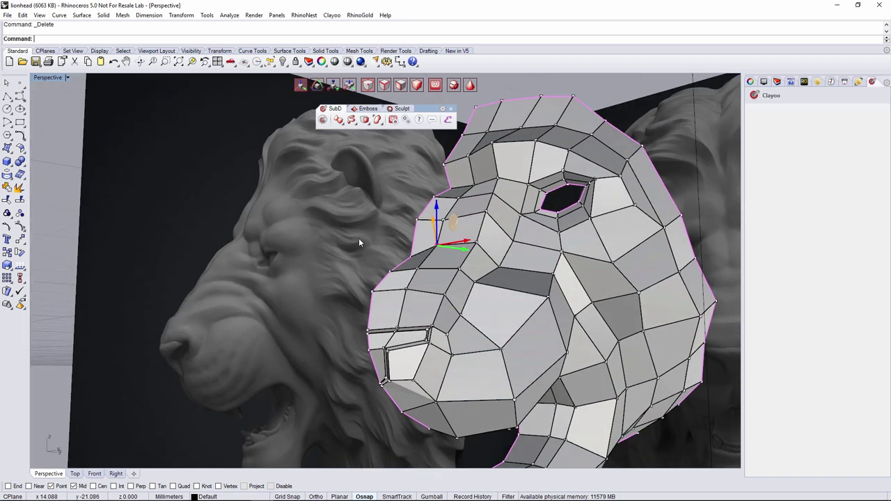
right_click_drag(355, 242, 453, 243)
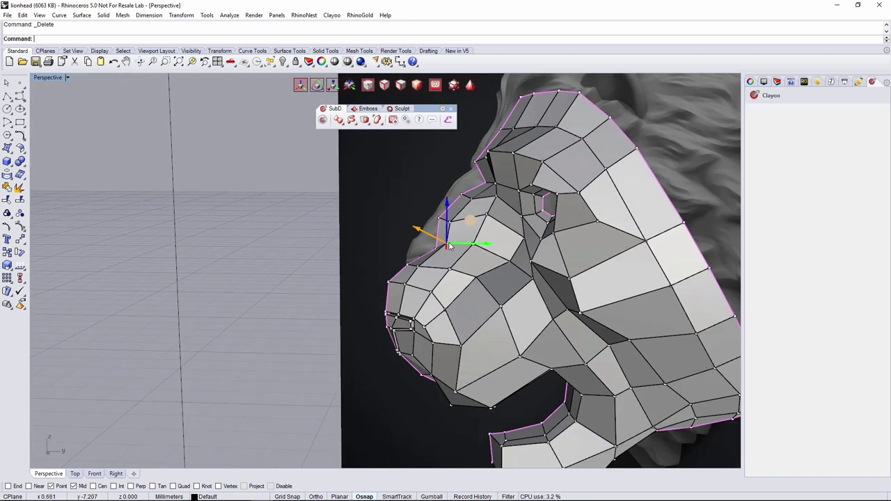
left_click_drag(470, 224, 465, 229)
left_click(345, 231)
scroll(397, 273, "down", 6)
mouse_move(425, 335)
right_mouse_down()
mouse_move(463, 299)
mouse_move(482, 306)
mouse_move(542, 279)
mouse_move(491, 298)
mouse_move(530, 293)
mouse_move(502, 293)
mouse_move(539, 255)
mouse_move(486, 298)
mouse_move(282, 269)
mouse_move(370, 284)
mouse_move(480, 362)
mouse_move(486, 333)
mouse_move(571, 311)
mouse_move(558, 321)
mouse_move(581, 337)
right_mouse_up()
scroll(472, 323, "up", 5)
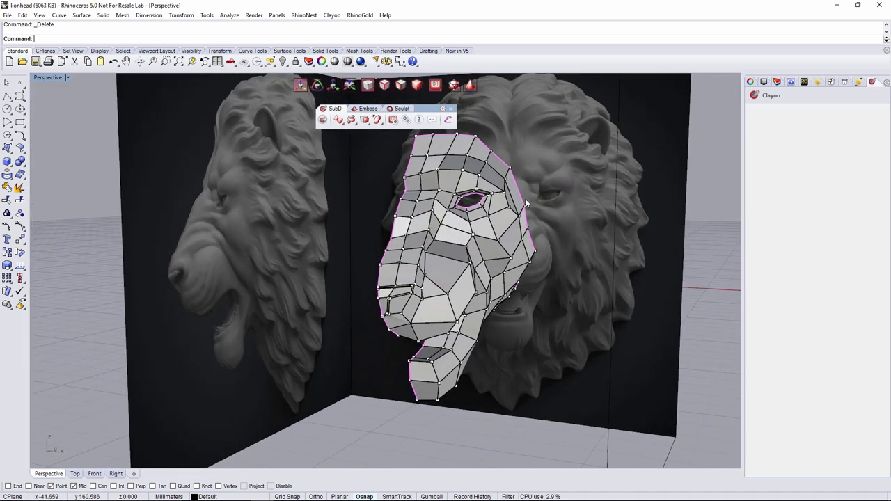
In the Right view, move the vertices between the inner eye corner and the nose bridge forward
right_click_drag(418, 214, 409, 244)
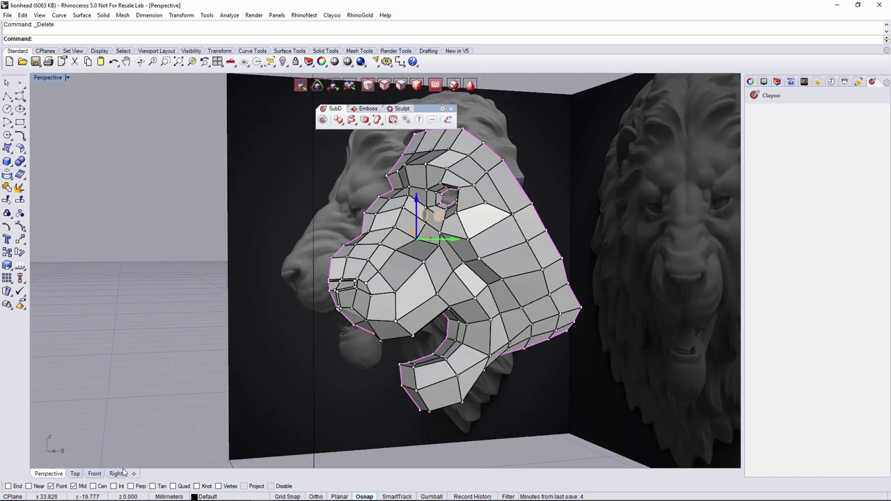
left_click(119, 472)
scroll(503, 212, "down", 8)
right_click_drag(604, 98, 365, 336)
scroll(456, 254, "down", 4)
left_click_drag(454, 295, 443, 294)
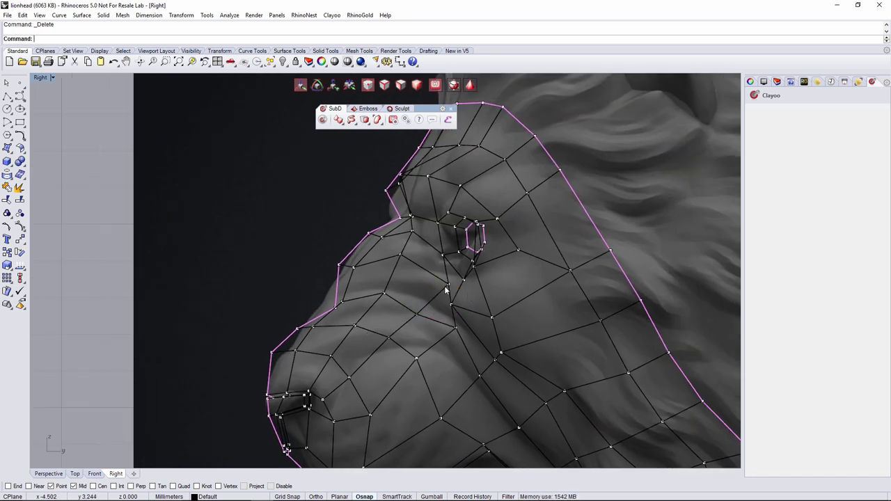
left_click_drag(472, 266, 440, 223, "ctrl")
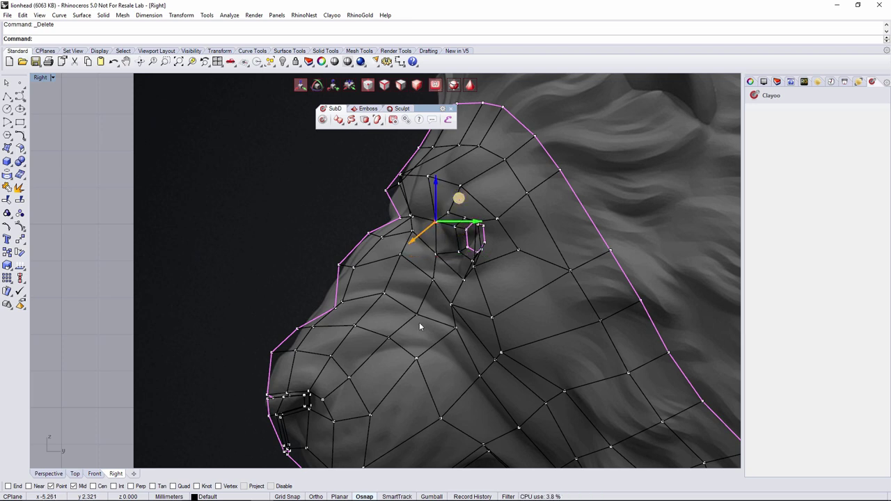
scroll(287, 282, "down", 6)
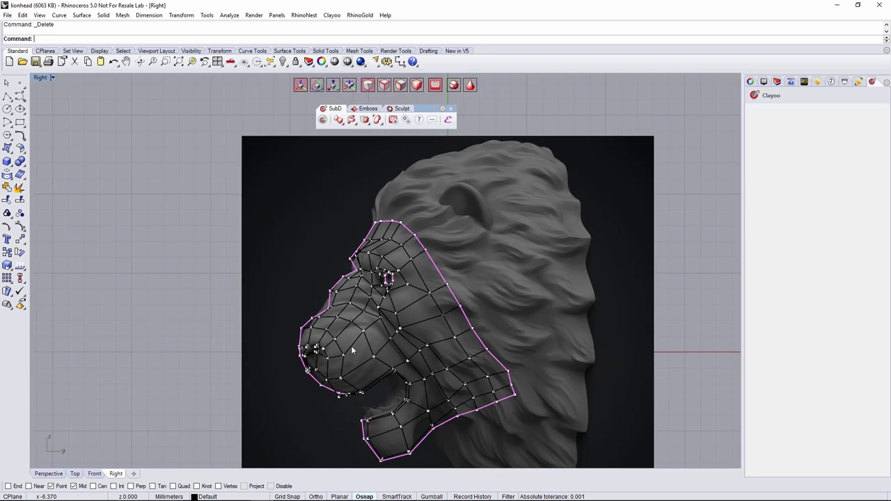
right_click_drag(353, 351, 376, 318)
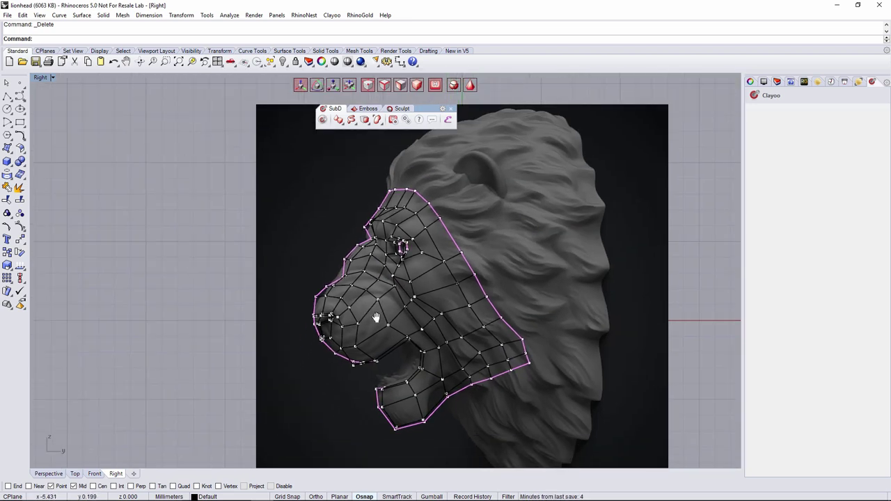
Select the open centre-seam edge loop and remove the mouth opening's edges from the selection in the Front view
left_click(48, 474)
right_click_drag(340, 325, 458, 326)
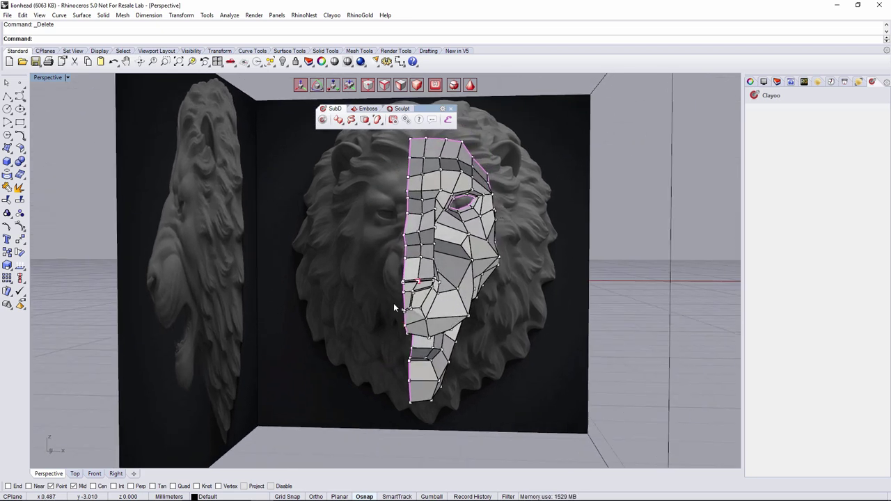
right_click_drag(376, 292, 431, 278)
double_click(410, 222)
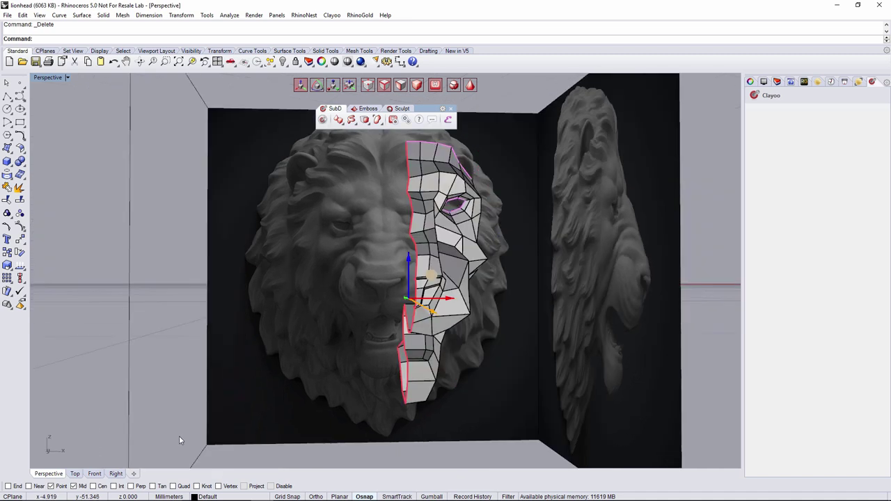
left_click(96, 474)
right_click_drag(371, 325, 366, 362)
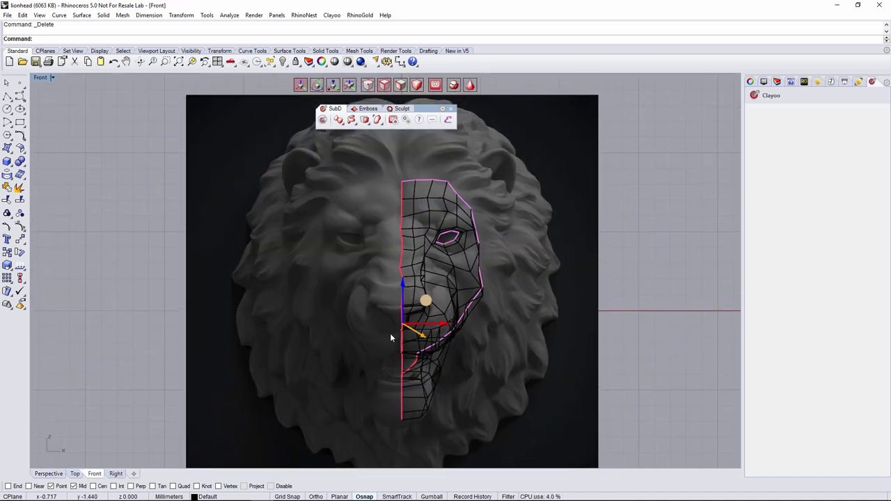
key("r")
scroll(425, 322, "up", 4)
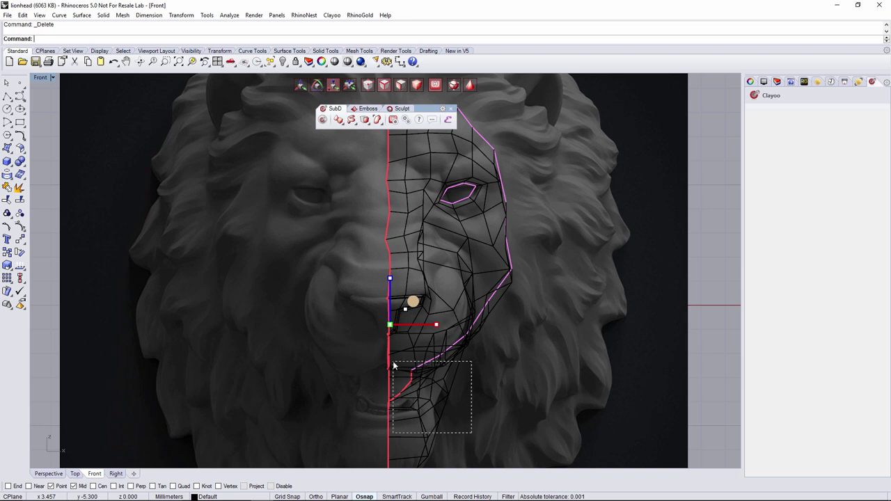
left_click_drag(392, 363, 392, 362, "ctrl")
Flatten the selected centre-seam edges by scaling them along the X axis
left_click(56, 477)
right_click_drag(446, 363, 312, 297)
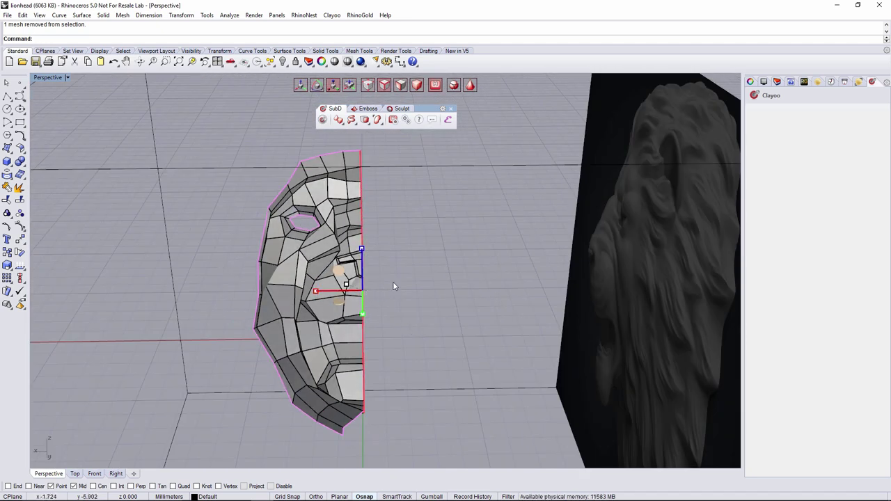
left_click(321, 292)
key("Escape")
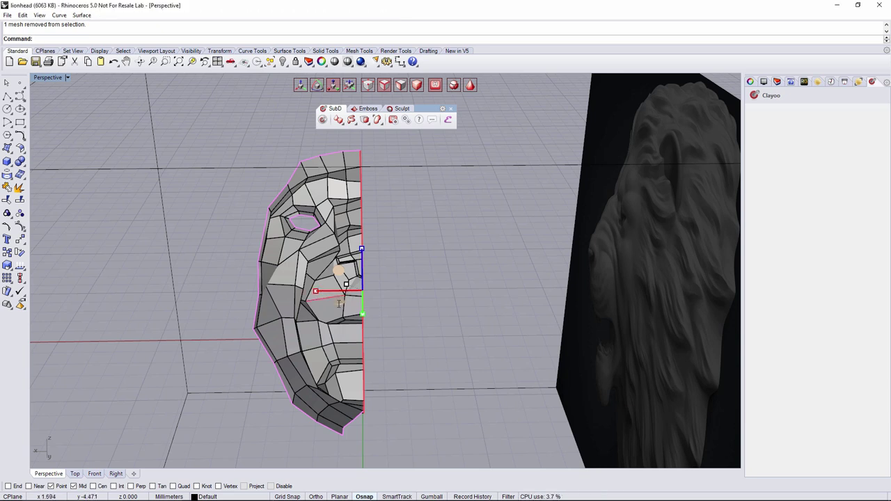
right_click_drag(408, 358, 396, 289)
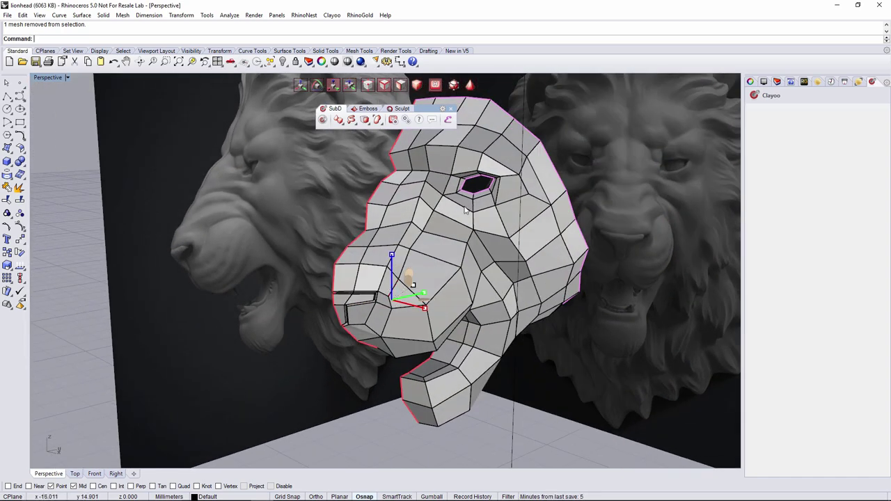
Select the open edge loop of the eye and close it with Fill
scroll(465, 208, "up", 5)
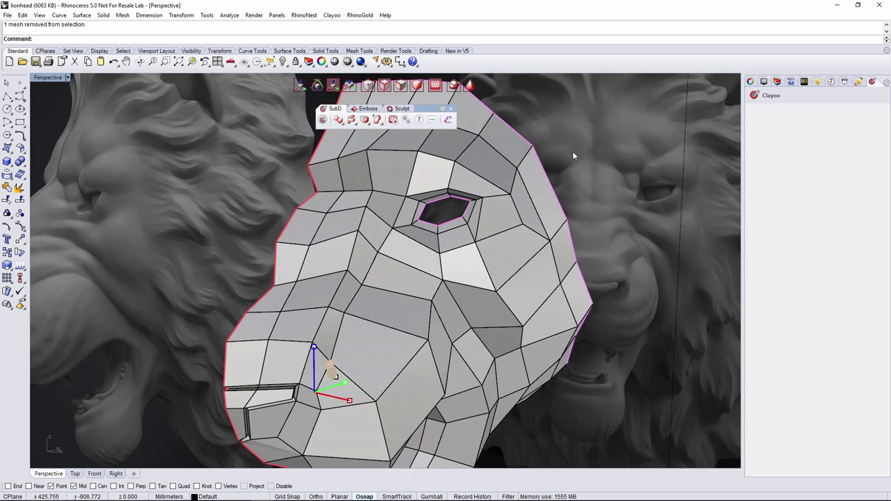
left_click(574, 155)
scroll(460, 200, "up", 4)
double_click(435, 198)
right_click_drag(485, 235, 503, 230)
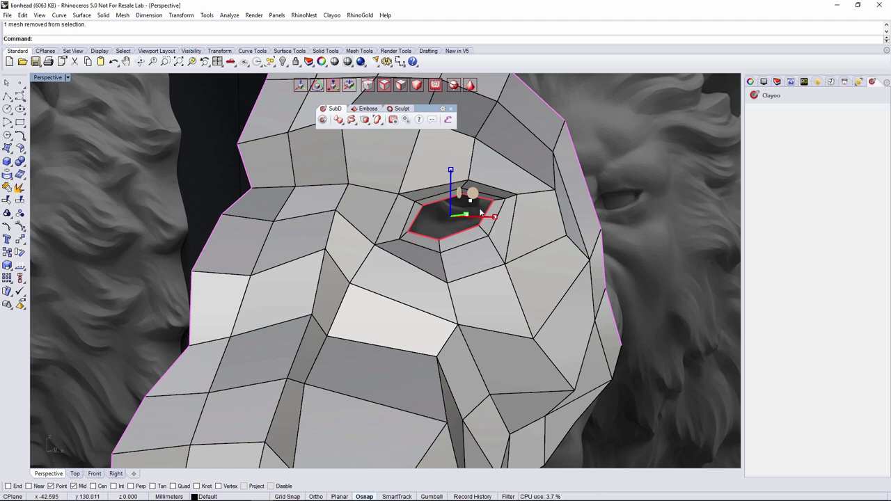
mouse_move(463, 224)
right_mouse_down()
mouse_move(431, 230)
mouse_move(461, 234)
mouse_move(428, 234)
mouse_move(463, 233)
mouse_move(476, 221)
right_mouse_up()
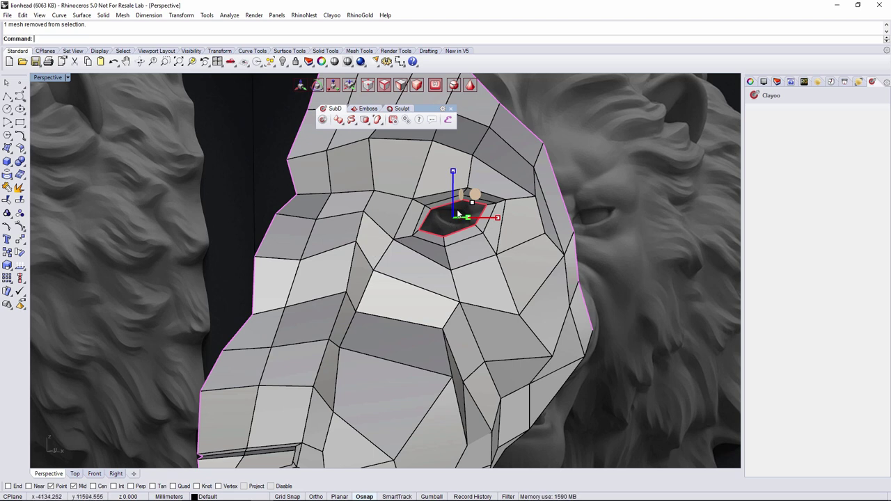
left_click(365, 121)
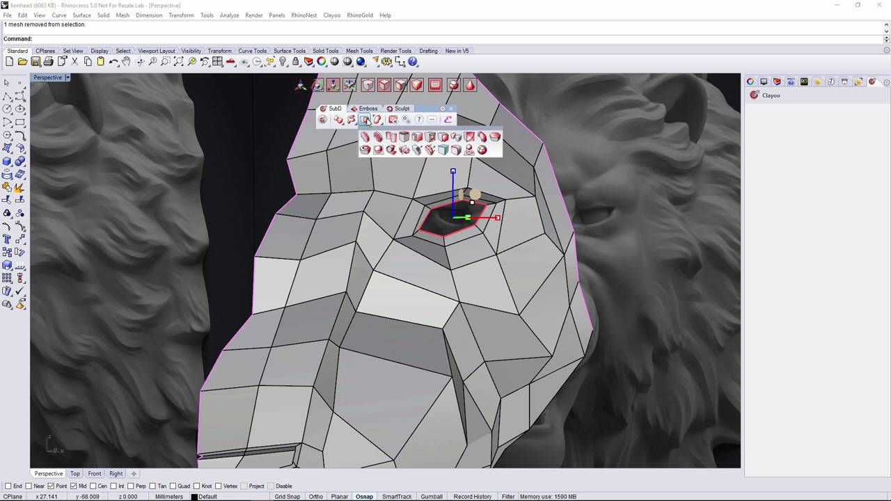
left_click(497, 139)
right_click_drag(599, 187, 580, 190)
left_click(474, 86)
Move a control point at the filled eye slightly upward on the smooth surface
scroll(478, 172, "down", 6)
right_click_drag(478, 174, 515, 198)
scroll(430, 199, "up", 5)
scroll(428, 199, "up", 6)
key("Tab")
right_click_drag(412, 197, 483, 258)
left_click(492, 249)
key("w")
left_click_drag(481, 252, 478, 245)
scroll(510, 246, "down", 5)
right_click_drag(509, 246, 461, 224)
key("Escape")
Examine the inner lip faces and the mouth corner from inside and outside the mesh
right_click_drag(477, 256, 470, 287)
scroll(493, 253, "down", 2)
key("Escape")
scroll(543, 273, "down", 5)
scroll(541, 276, "down", 3)
right_click_drag(542, 276, 513, 266)
right_click_drag(529, 308, 523, 359)
scroll(540, 299, "up", 4)
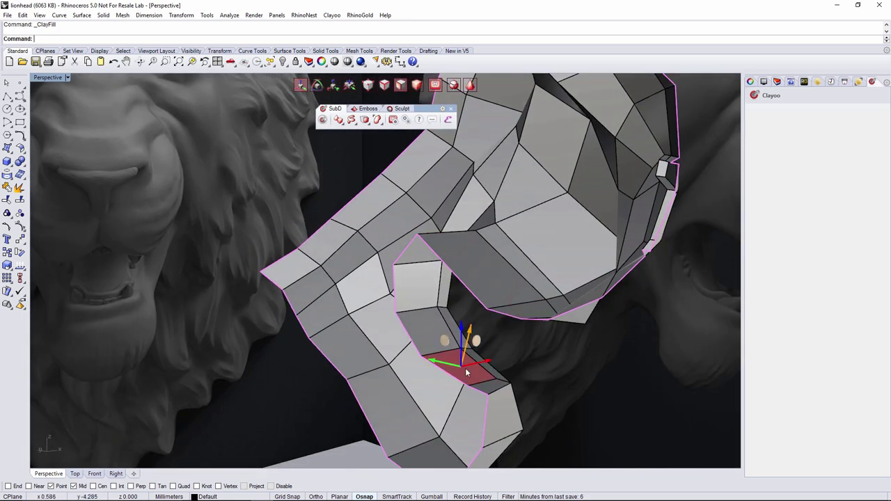
right_click_drag(483, 264, 516, 331)
key("Delete")
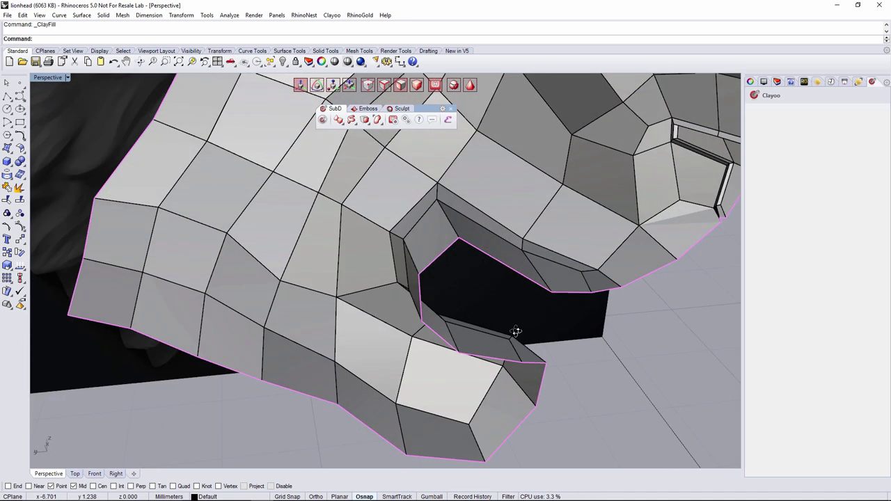
scroll(532, 305, "down", 5)
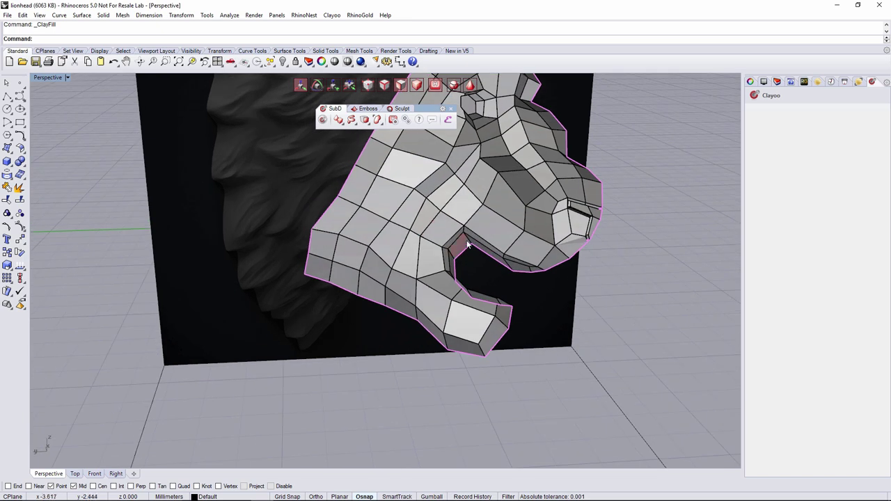
right_click_drag(462, 281, 446, 244)
Extrude the inner mouth corner face back into the cheek and delete the new side faces on the centre-line side
left_click(457, 251)
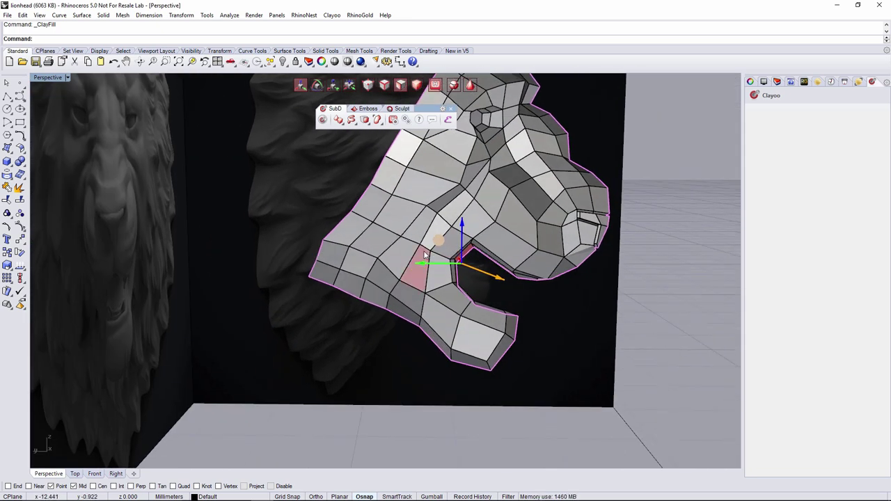
left_click_drag(434, 240, 406, 220)
mouse_move(394, 211)
right_mouse_down()
mouse_move(314, 216)
mouse_move(404, 222)
right_mouse_up()
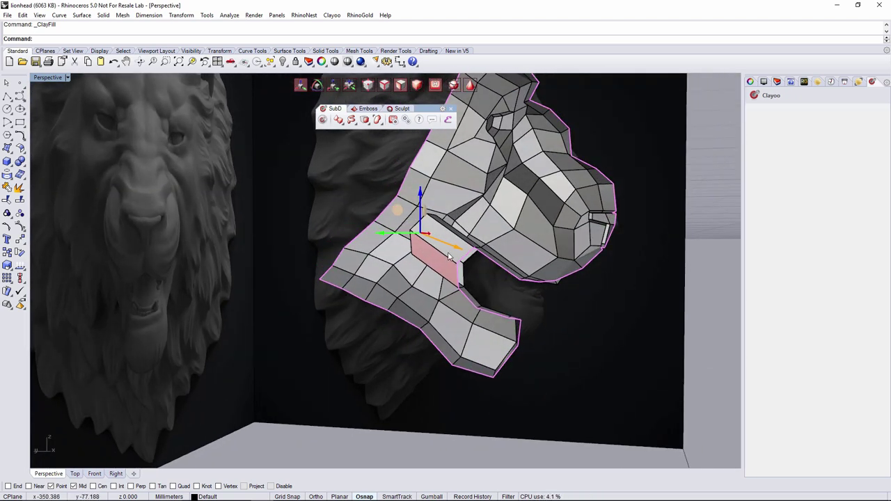
key("Delete")
right_click_drag(452, 317, 485, 266)
key("Tab")
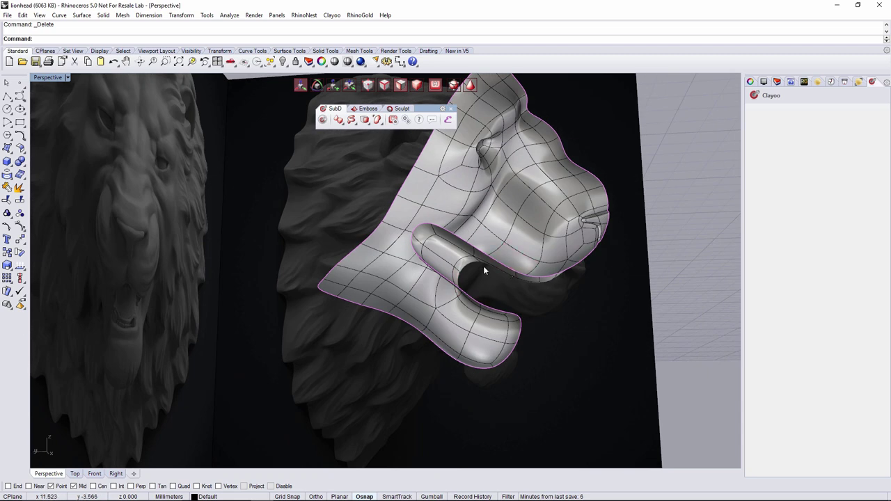
Move the vertices along the upper rim and back end of the mouth cavity outward to widen it in smooth mode
scroll(482, 264, "up", 7)
left_click(476, 252)
key("Tab")
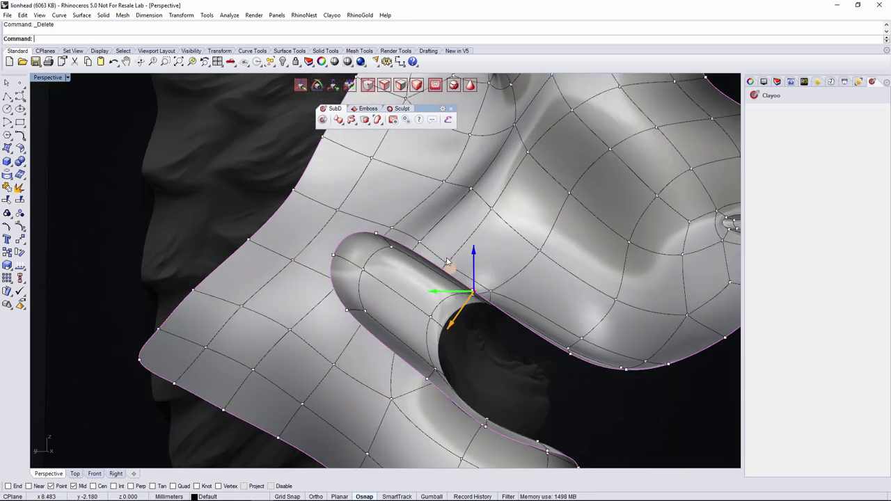
key("Tab")
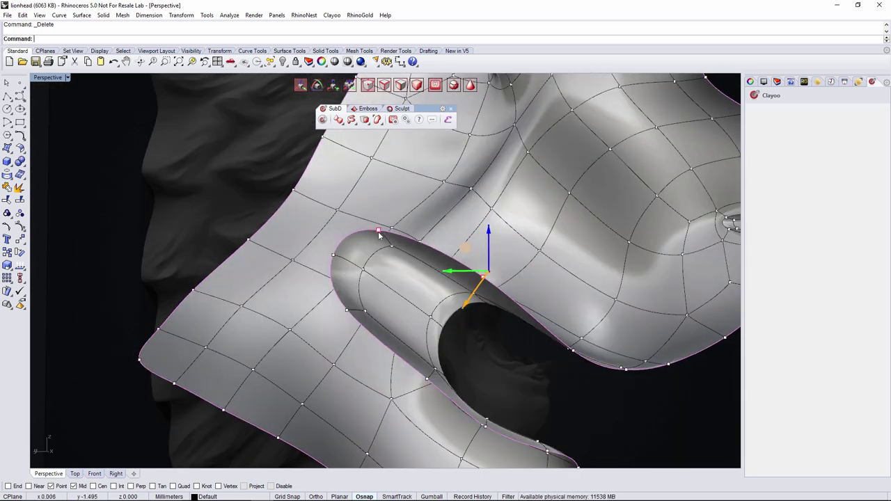
left_click_drag(342, 194, 355, 182)
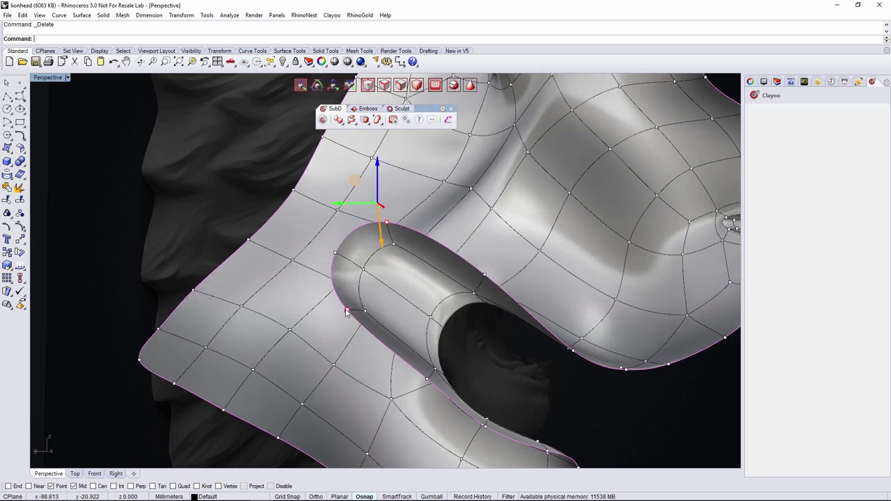
left_click_drag(307, 286, 296, 323)
right_click_drag(440, 345, 446, 333)
scroll(463, 330, "down", 4)
Extrude the strip of faces along the mouth rim in Local Normals mode with a height of about -0.405
right_click_drag(503, 337, 496, 378)
left_click(496, 378)
left_click(459, 325, "shift")
left_click(473, 307, "shift")
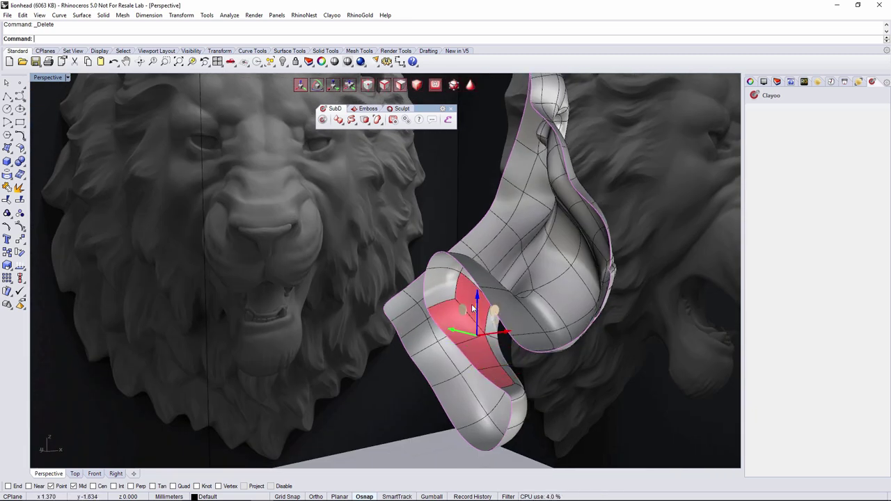
left_click(442, 289, "shift")
right_click_drag(445, 288, 474, 270)
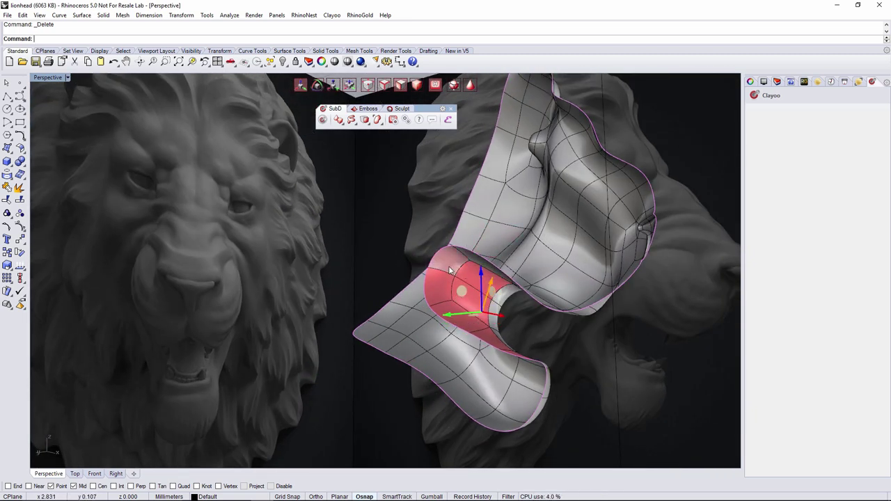
scroll(505, 286, "up", 2)
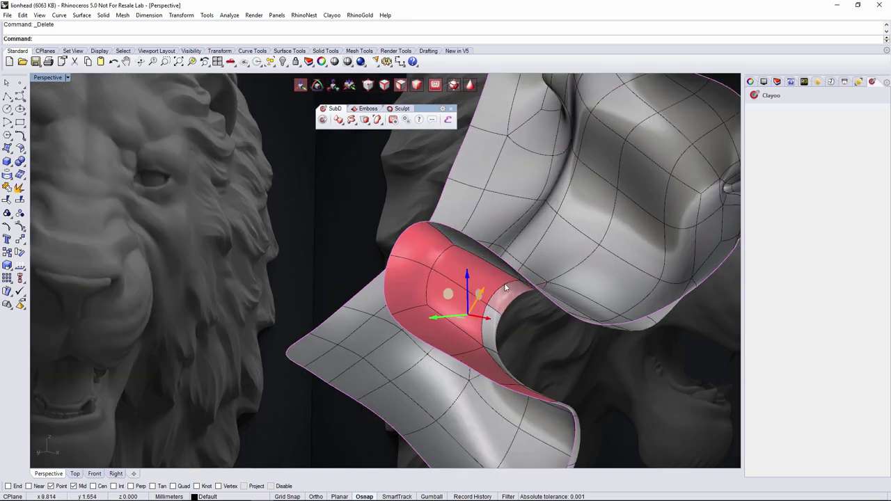
left_click(445, 295, "ctrl")
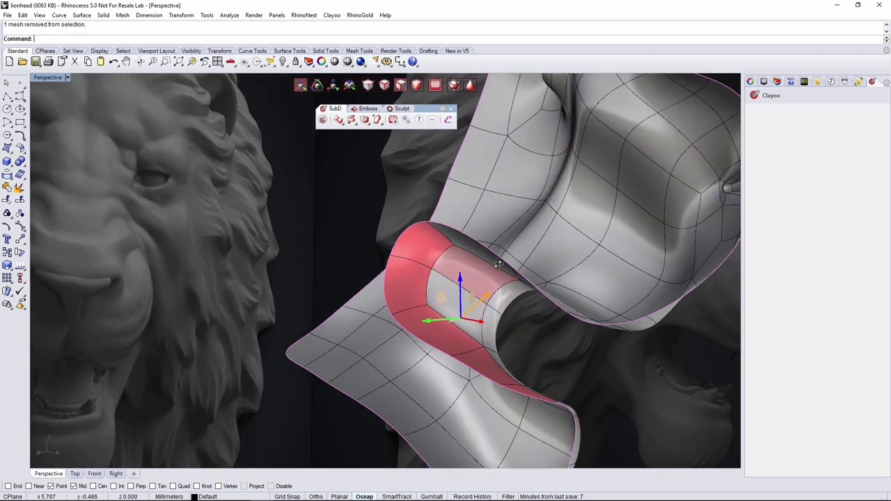
right_click_drag(498, 265, 509, 255)
right_click_drag(462, 265, 588, 333)
right_click_drag(578, 363, 567, 342)
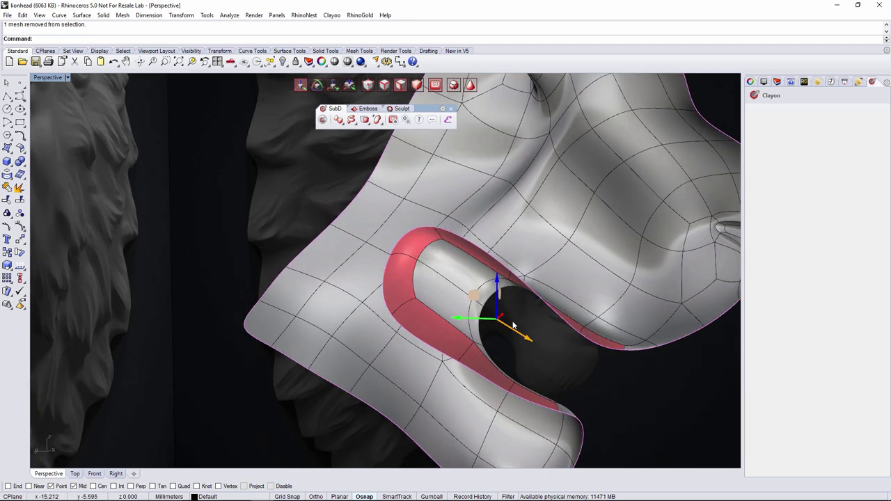
right_click_drag(514, 325, 516, 327)
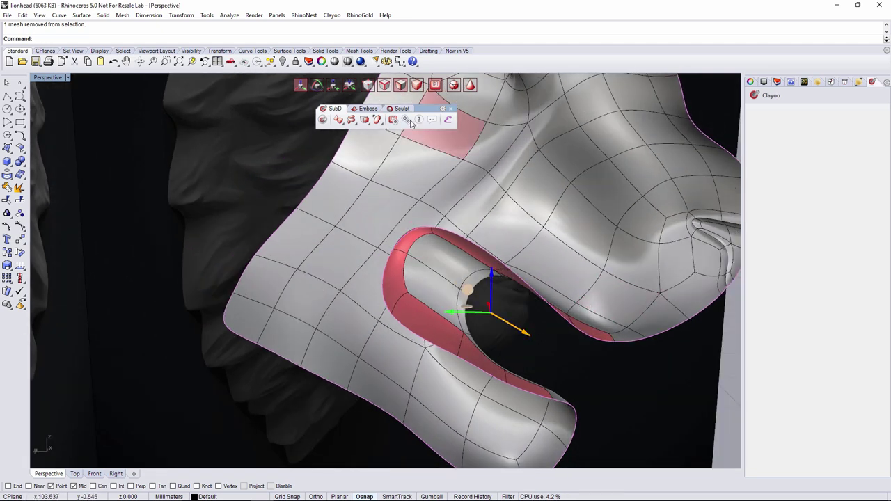
left_click(365, 120)
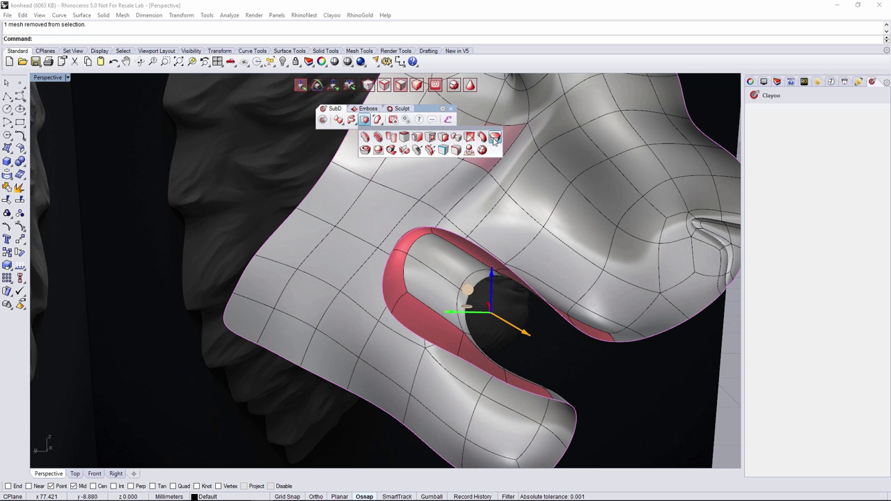
left_click(448, 142)
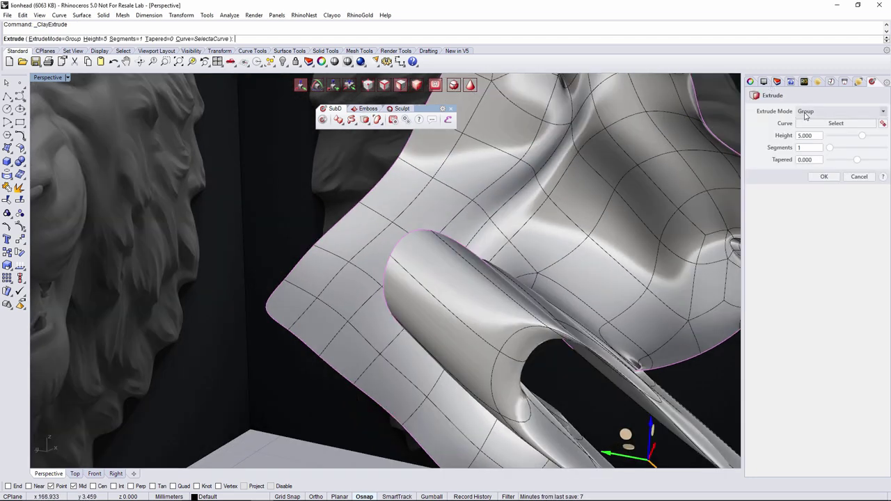
left_click(808, 112)
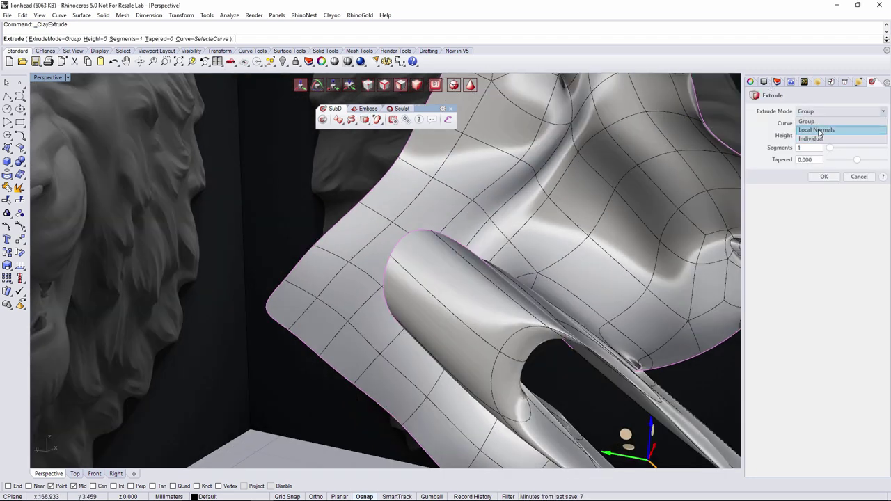
left_click(819, 131)
left_click_drag(609, 202, 509, 417)
right_click_drag(509, 417, 585, 333)
key("Tab")
scroll(516, 328, "down", 3)
left_click_drag(510, 410, 512, 403)
key("Tab")
right_click_drag(550, 357, 610, 377)
right_click(599, 339)
Delete the extruded side faces on the centre-line side of the mouth rim in box mode
key("Tab")
left_click(611, 377)
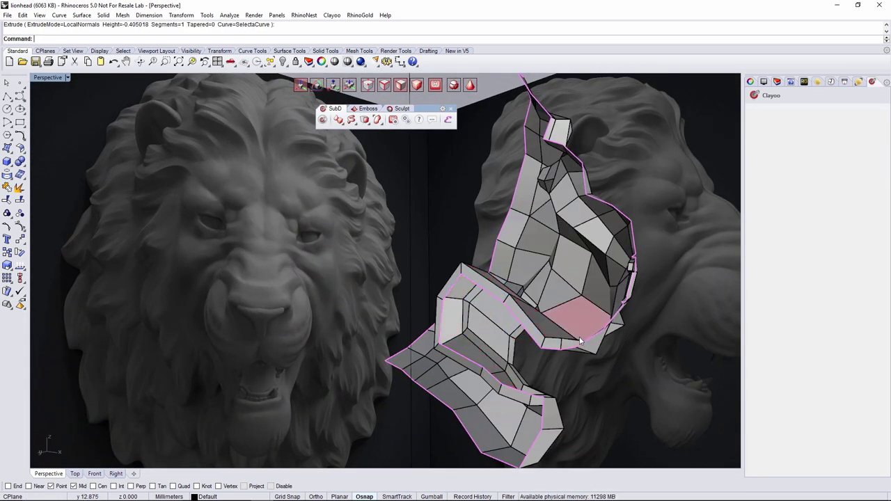
right_click_drag(580, 342, 532, 334)
scroll(533, 334, "up", 4)
left_click(538, 338)
double_click(509, 312, "shift")
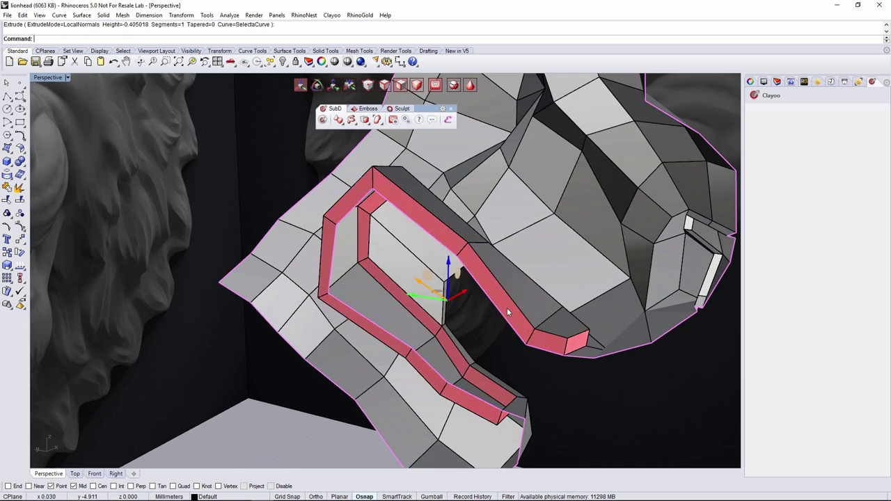
key("Escape")
left_click(492, 291, "shift")
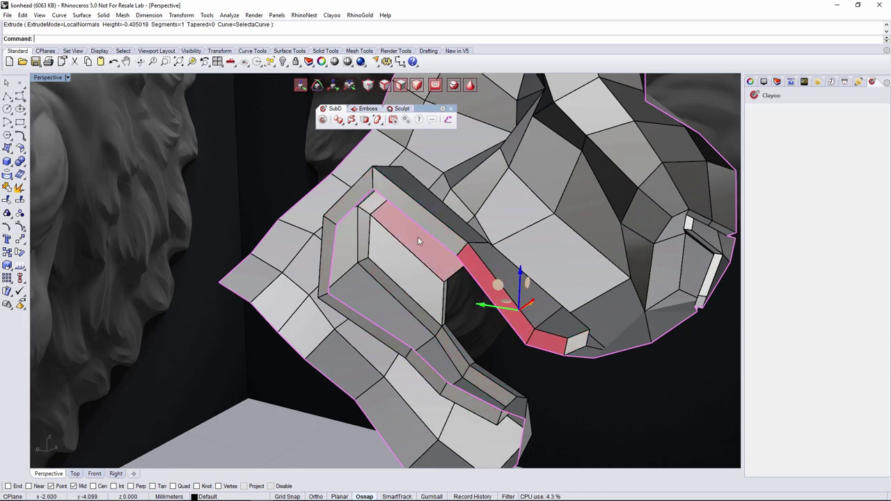
left_click(425, 224, "shift")
left_click(354, 198, "shift")
left_click(327, 259, "shift")
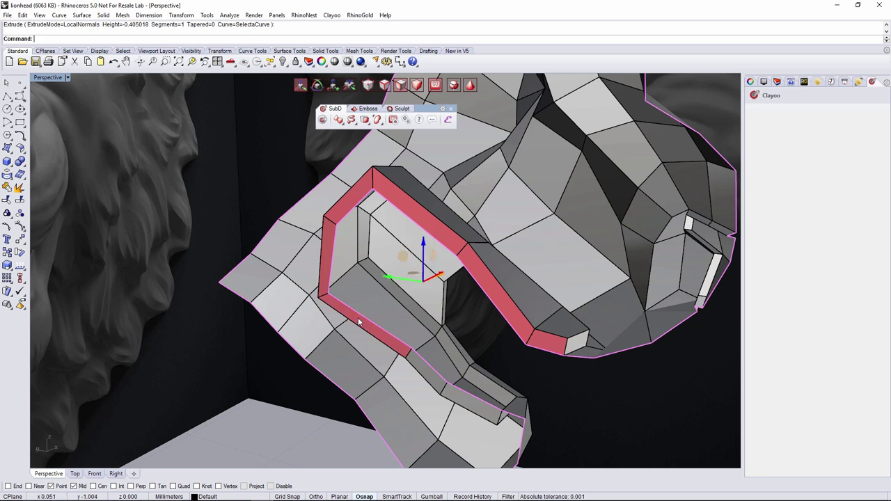
right_click_drag(466, 401, 442, 319)
key("Delete")
Move the edge on the inner wall of the mouth cavity to reshape it and check the smooth surface
scroll(399, 306, "down", 5)
key("Tab")
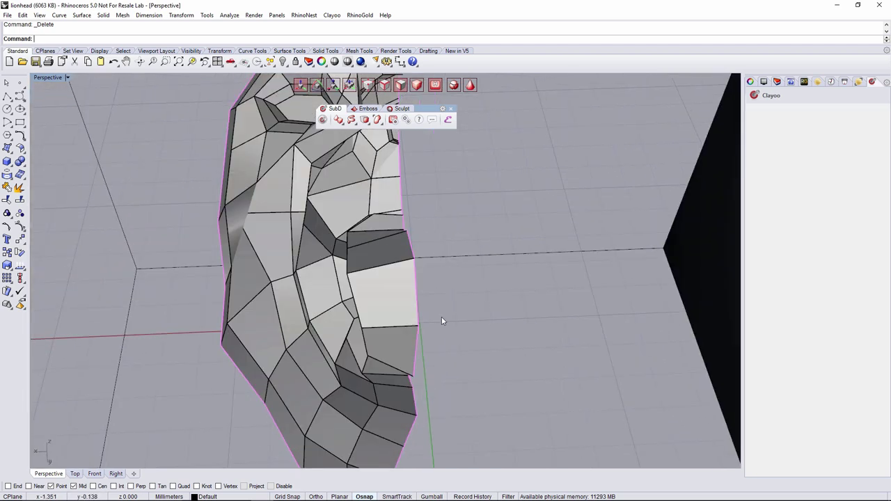
left_click(390, 299)
right_click_drag(390, 300, 399, 301)
left_click(396, 301)
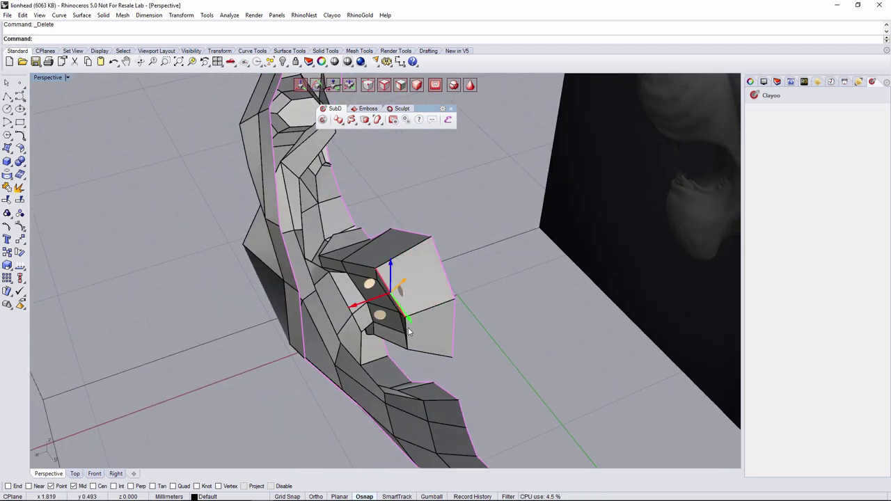
left_click_drag(384, 321, 394, 321)
right_click_drag(396, 317, 521, 356)
key("Tab")
scroll(427, 358, "up", 5)
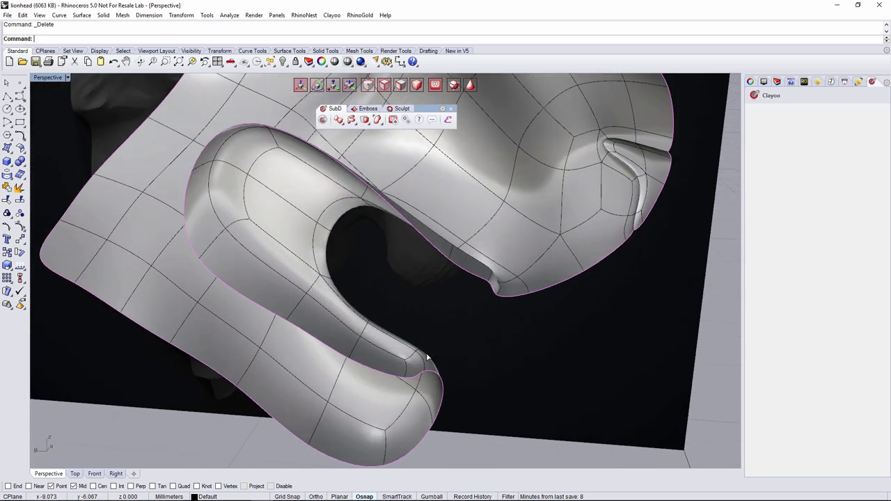
Adjust the edges along the lower lip rim in box mode with small moves
key("Tab")
scroll(406, 385, "up", 3)
mouse_move(389, 367)
left_mouse_down()
mouse_move(382, 358)
mouse_move(372, 364)
mouse_move(376, 358)
left_mouse_up()
left_click(431, 296)
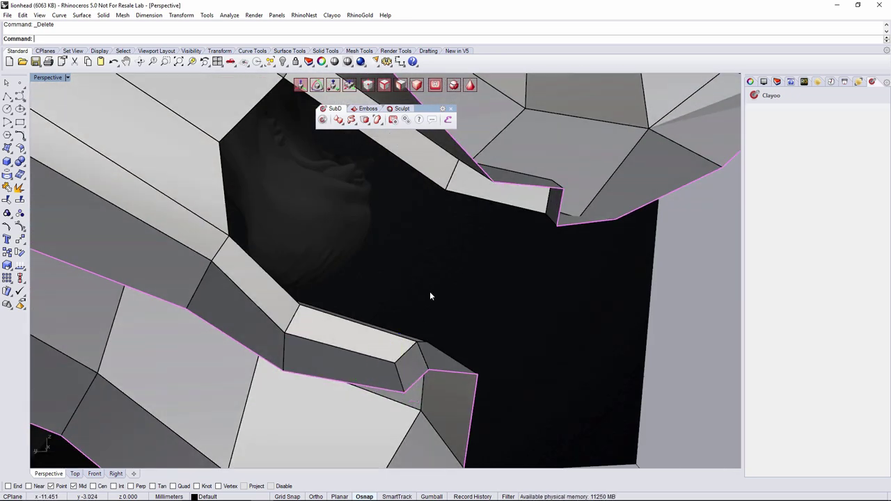
scroll(413, 292, "down", 3)
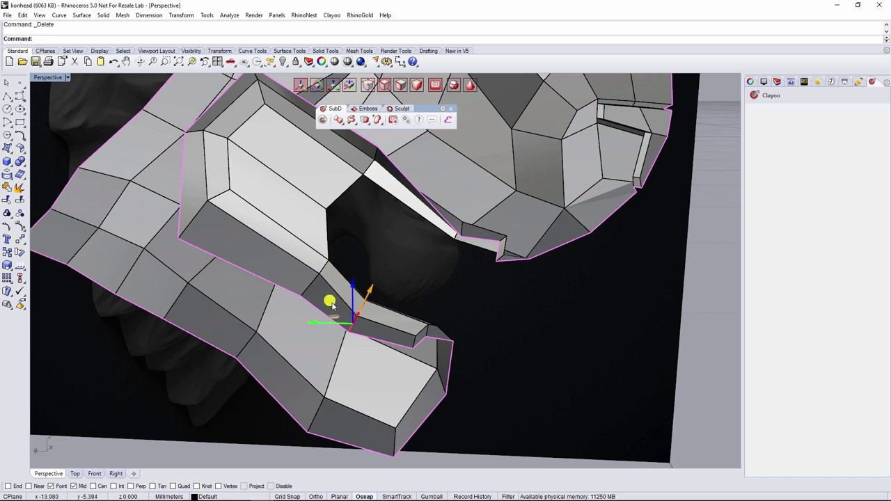
left_click_drag(331, 306, 334, 303)
right_click_drag(388, 326, 386, 278)
scroll(353, 280, "down", 3)
left_click(353, 280)
Window-select the open centre-line border edges in the Front view and align them to the vertical mid-plane
scroll(351, 320, "down", 2)
scroll(373, 326, "down", 3)
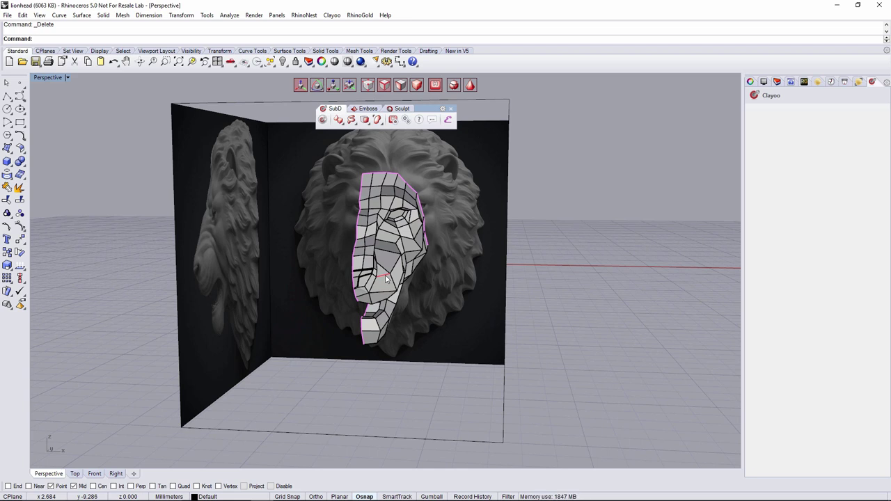
right_click_drag(382, 279, 127, 444)
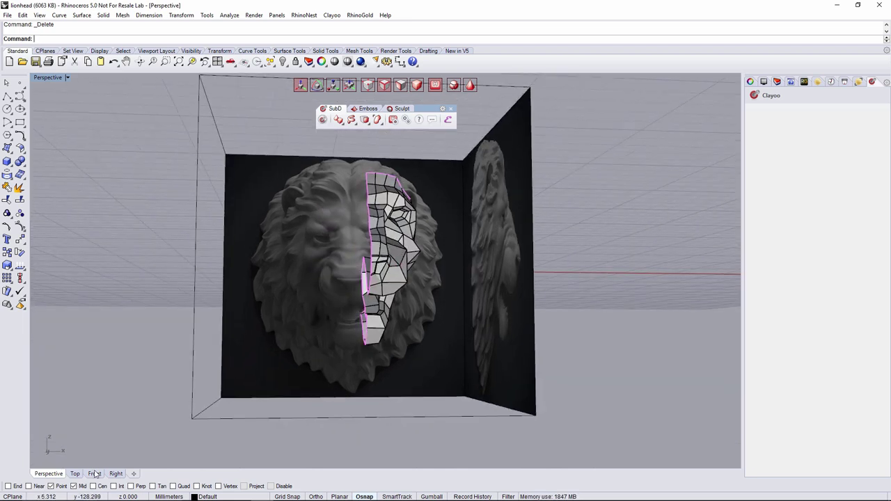
left_click(95, 474)
scroll(410, 305, "down", 3)
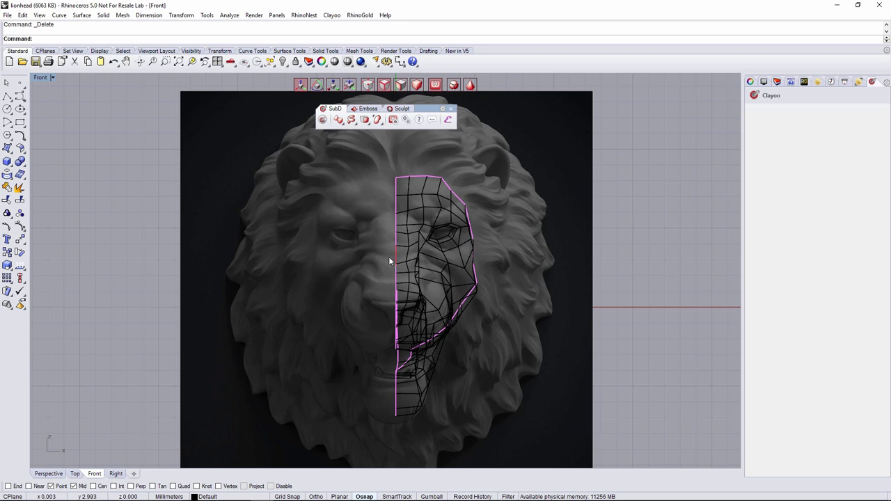
left_click_drag(376, 169, 400, 450)
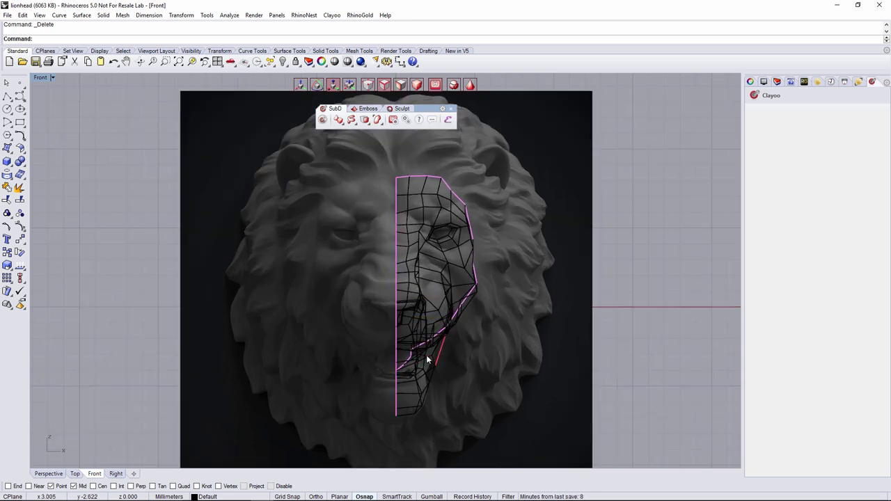
Move the chin's front border edge onto the centre line and select the centre-line border to flatten it
left_click(60, 474)
right_click_drag(373, 392, 421, 345)
scroll(373, 358, "up", 5)
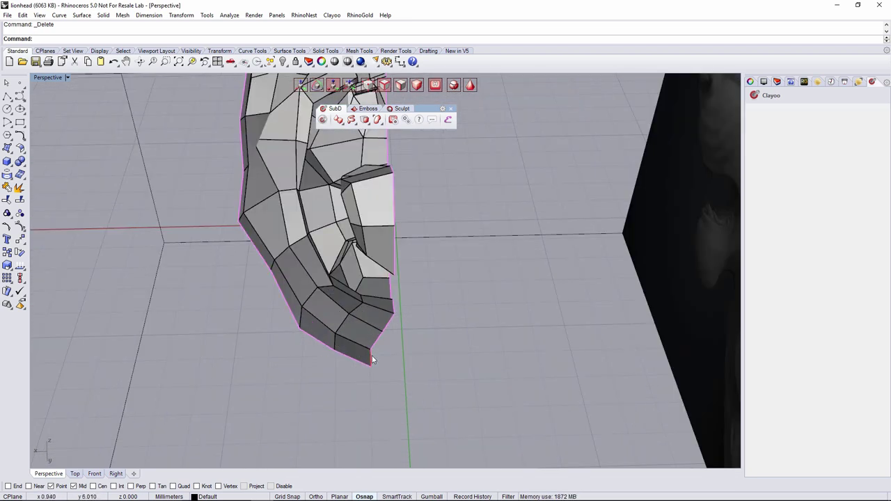
left_click_drag(334, 365, 361, 367)
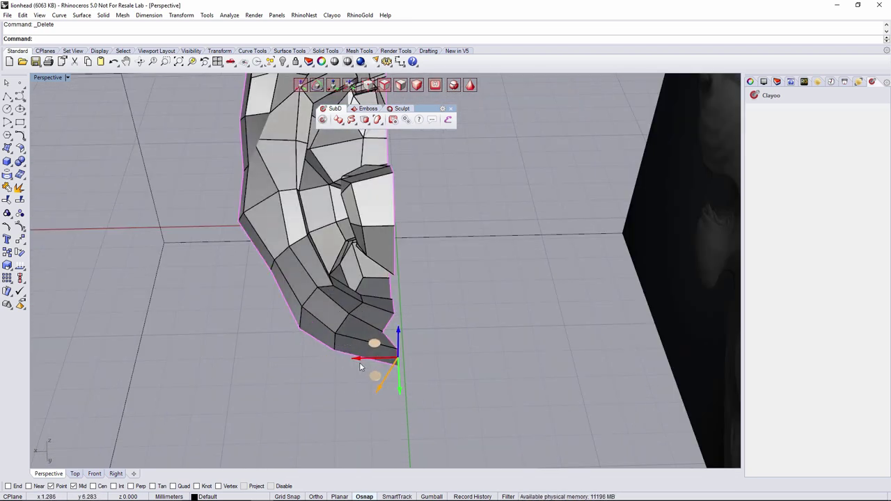
left_click(385, 334)
left_click(417, 318)
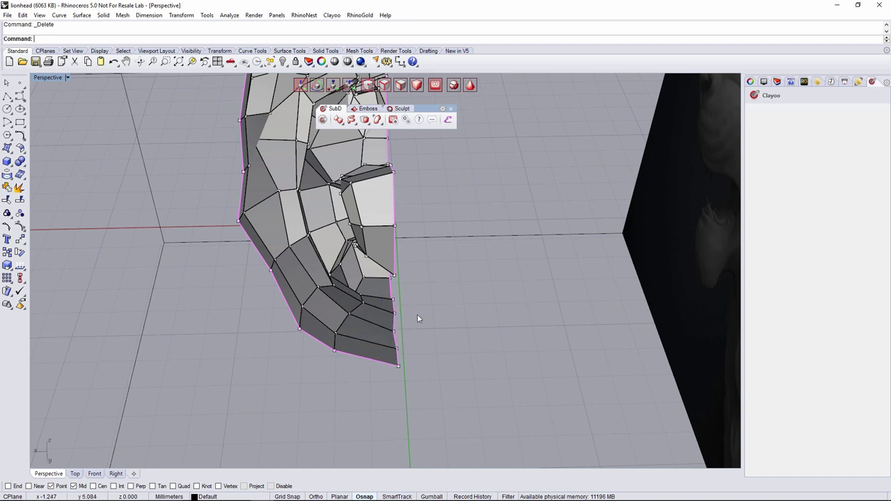
left_click(389, 161)
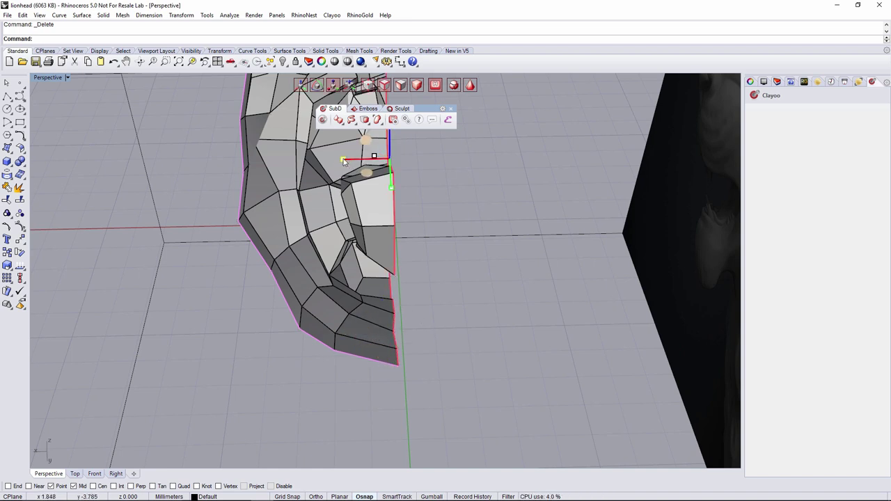
Apply Symmetry to the whole half mesh with the EdgeLoop option, using the centre-line edge loop
right_click_drag(434, 165, 365, 177)
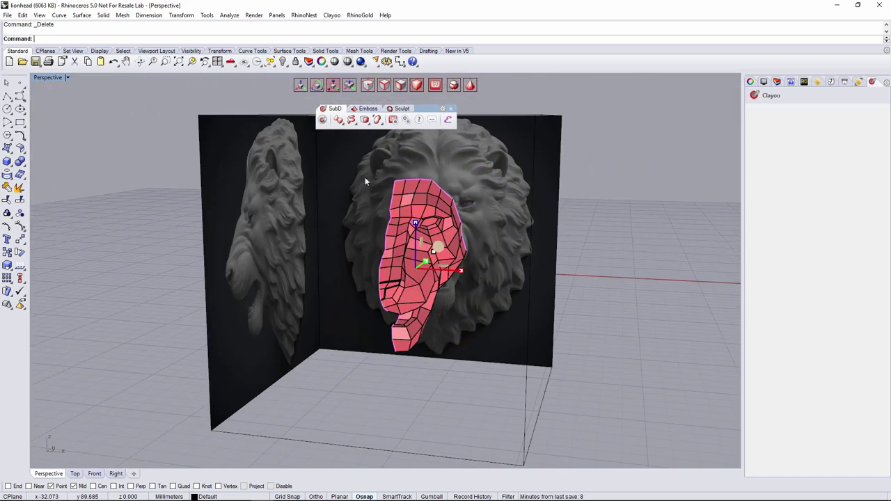
left_click(366, 120)
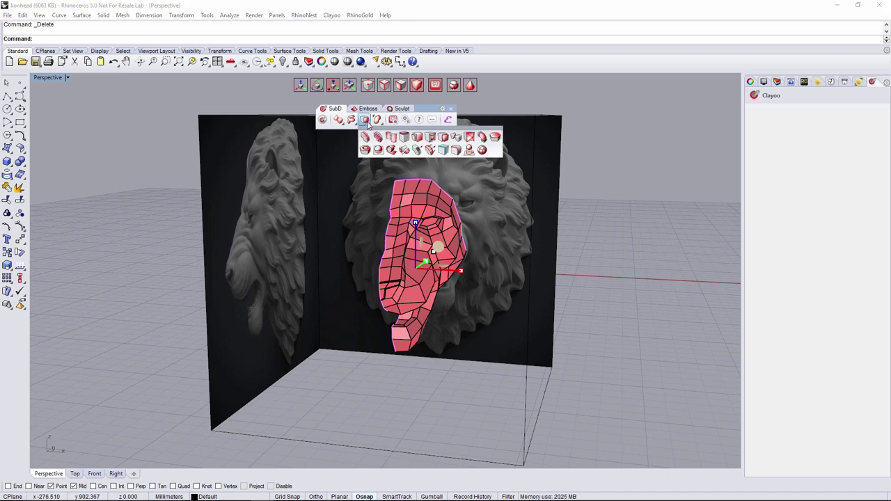
left_click(404, 151)
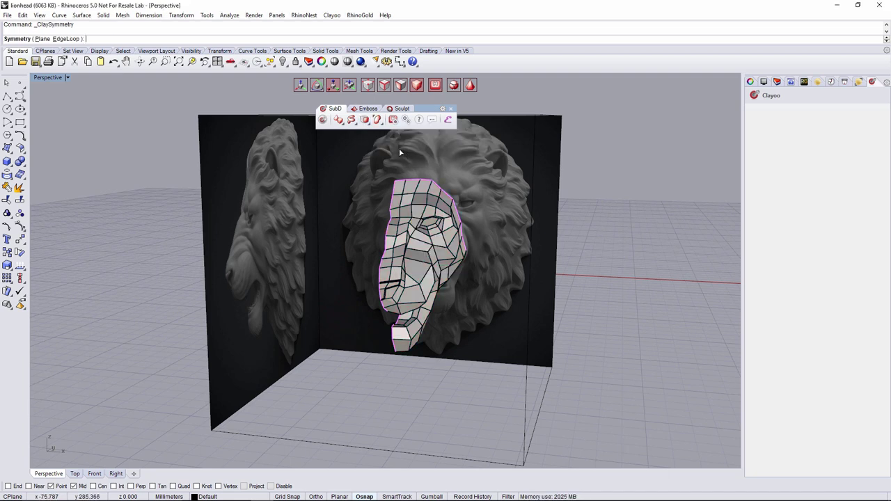
left_click(72, 41)
right_click_drag(348, 236, 361, 191)
left_click(418, 250)
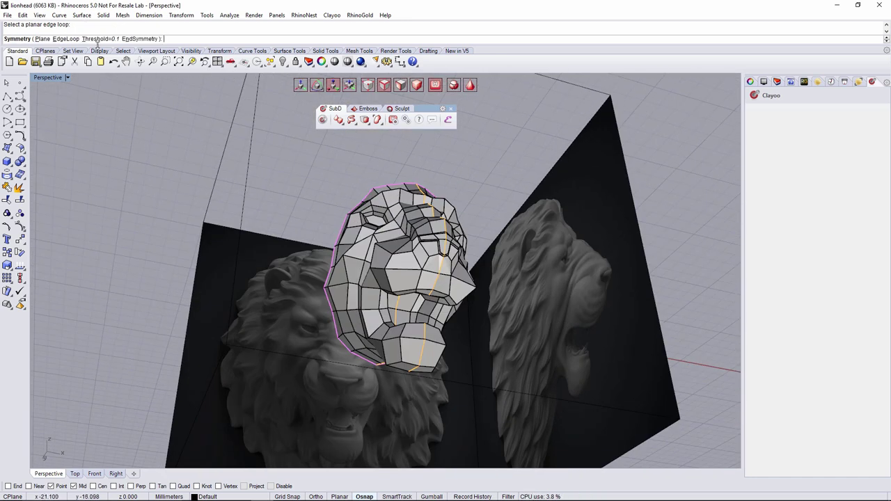
right_click_drag(457, 272, 419, 406)
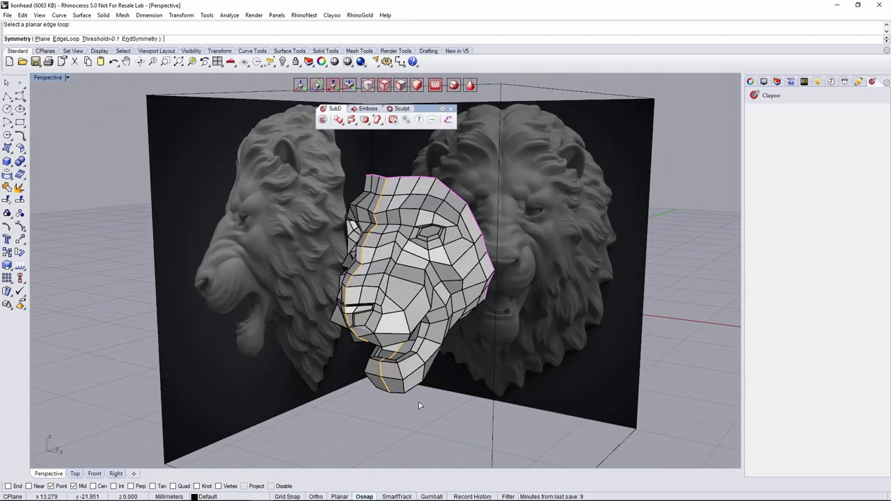
mouse_move(453, 317)
right_mouse_down()
mouse_move(533, 313)
mouse_move(420, 316)
mouse_move(497, 314)
mouse_move(390, 286)
mouse_move(542, 238)
right_mouse_up()
right_click_drag(457, 216, 186, 377)
scroll(509, 220, "up", 3)
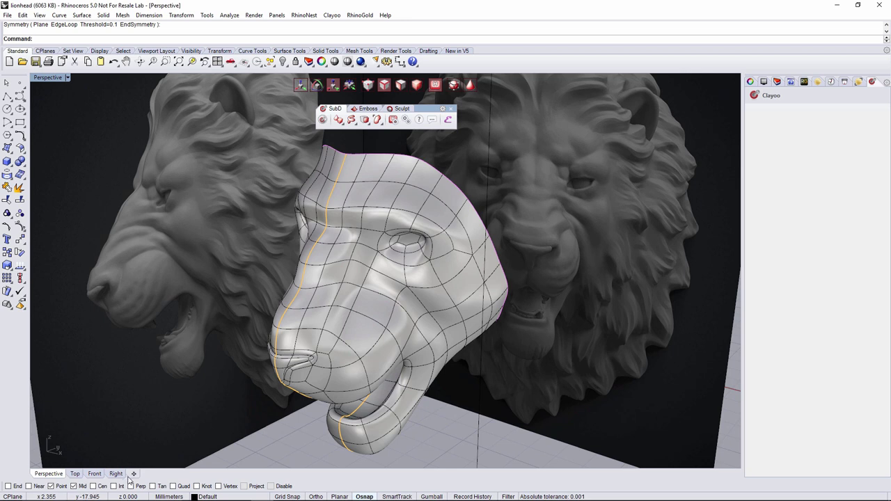
Extrude the mesh's open back border loop upward and backward towards the ear in the Right view
left_click(117, 474)
scroll(372, 288, "down", 2)
scroll(438, 275, "up", 5)
scroll(397, 266, "down", 2)
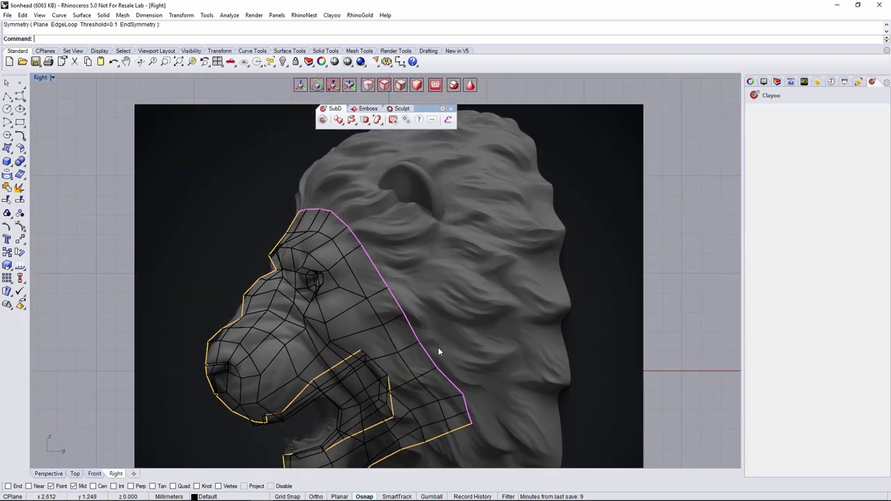
scroll(414, 333, "down", 1)
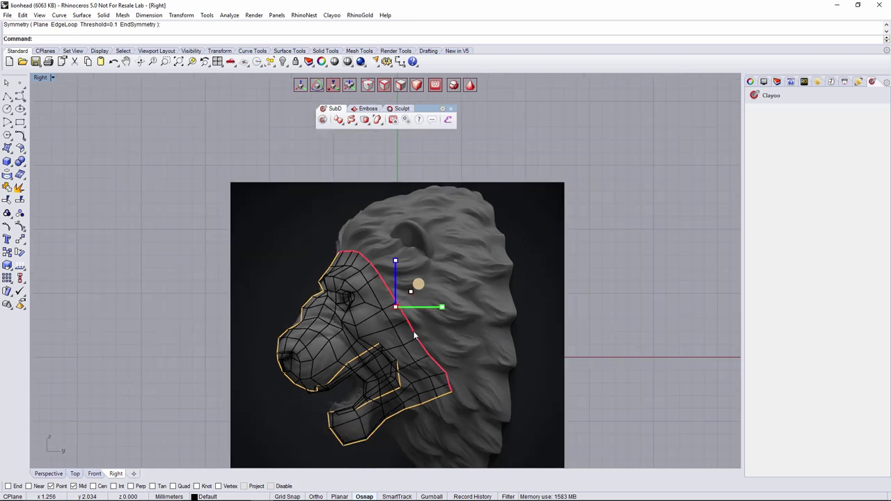
scroll(416, 307, "up", 4)
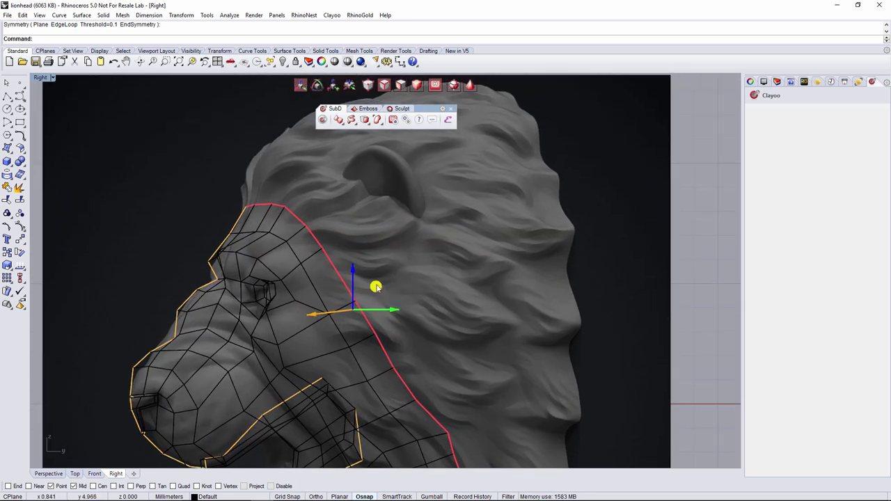
left_click_drag(388, 279, 437, 263)
scroll(448, 281, "down", 3)
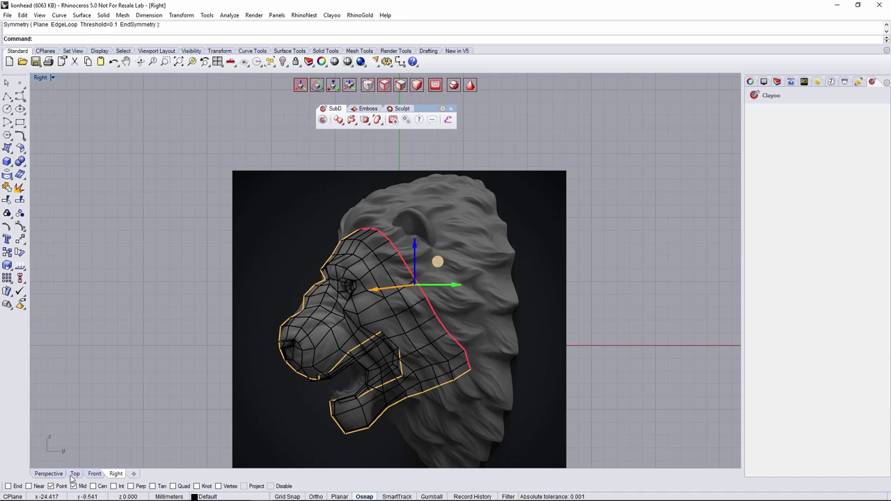
Extrude the back border loop a second time, up and back over the ear area of the side reference
left_click(57, 475)
right_click_drag(223, 370, 596, 304)
right_click_drag(446, 327, 555, 337)
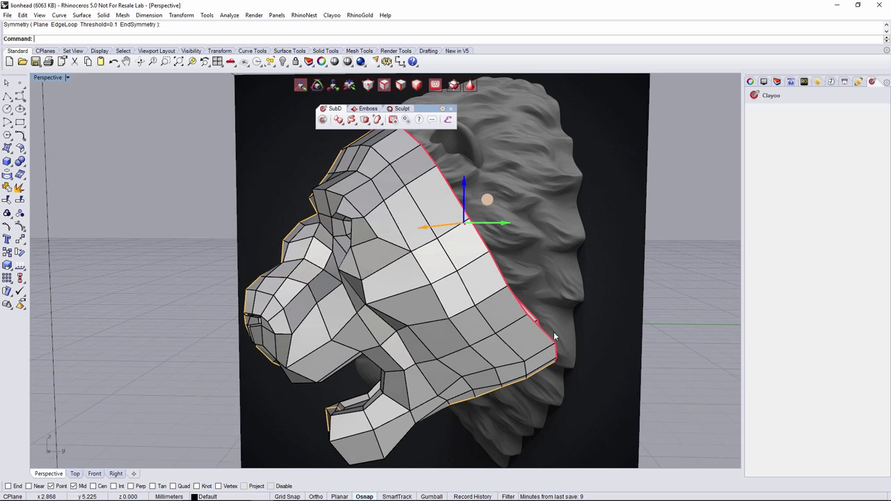
left_click(116, 474)
scroll(493, 312, "down", 2)
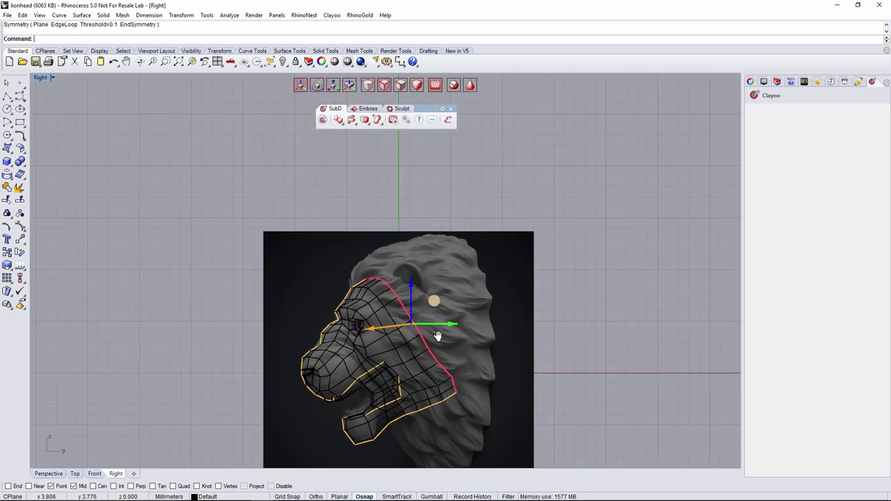
scroll(406, 313, "up", 10)
left_click_drag(416, 332, 476, 304)
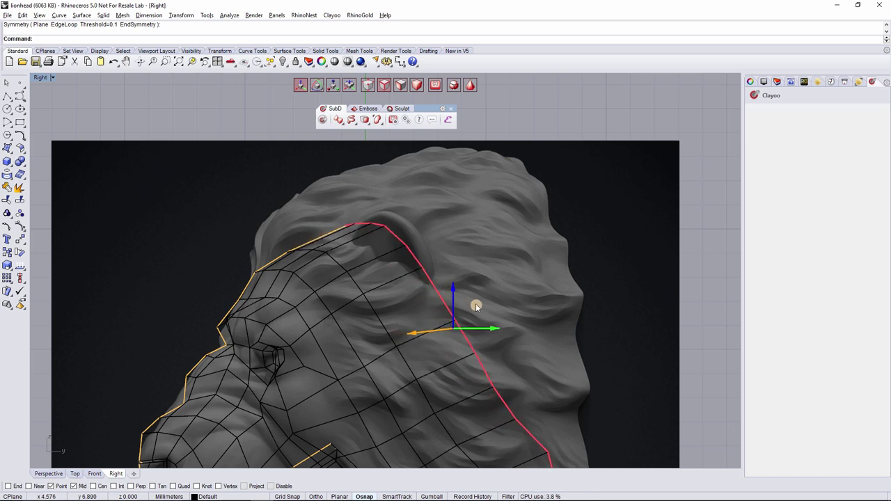
Rotate the back border loop and the edge loop just ahead of it slightly in the Right view
scroll(514, 332, "down", 5)
right_click_drag(515, 332, 513, 296)
scroll(500, 324, "up", 2)
right_click_drag(509, 341, 487, 333)
key("e")
left_click_drag(501, 268, 502, 275)
double_click(394, 247)
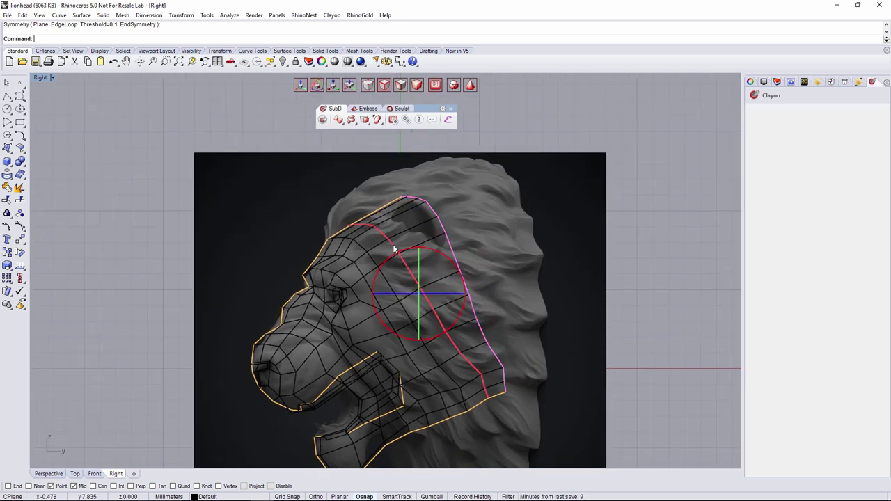
left_click_drag(443, 256, 446, 259)
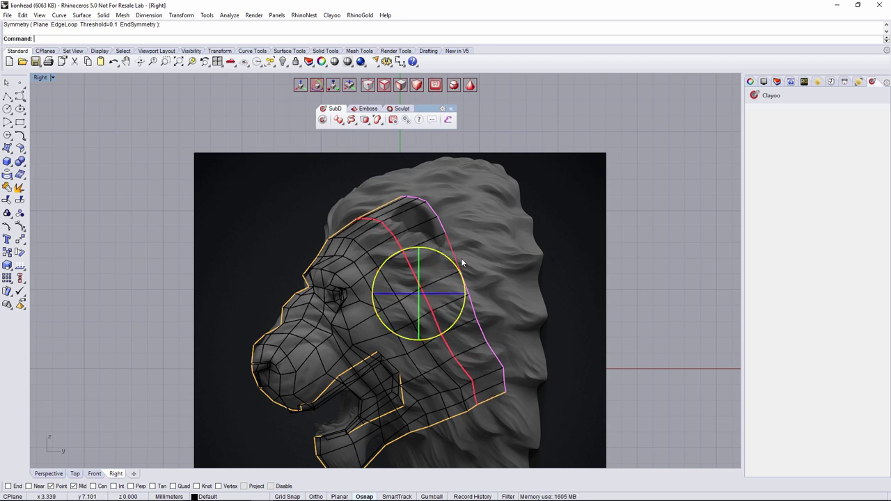
Move the outer back border loop slightly downward in the Right view and clear the selection
double_click(451, 244)
left_click_drag(479, 256, 478, 265)
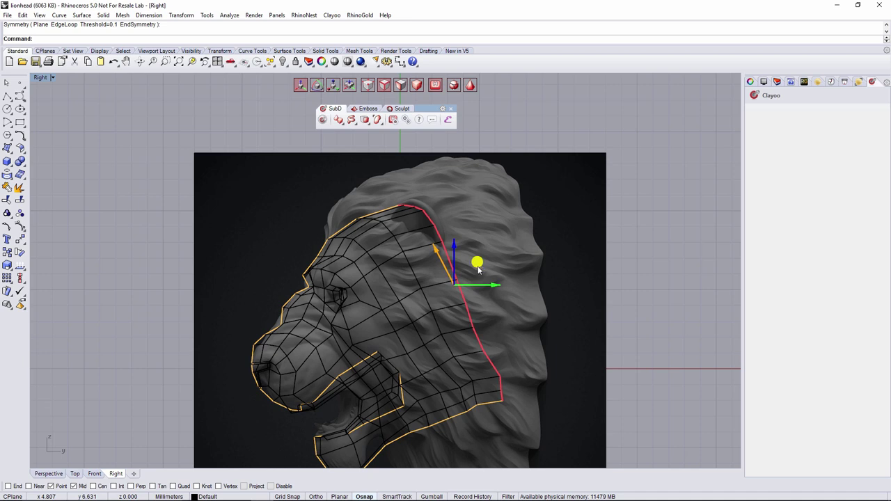
key("Escape")
scroll(460, 300, "down", 3)
scroll(479, 315, "up", 5)
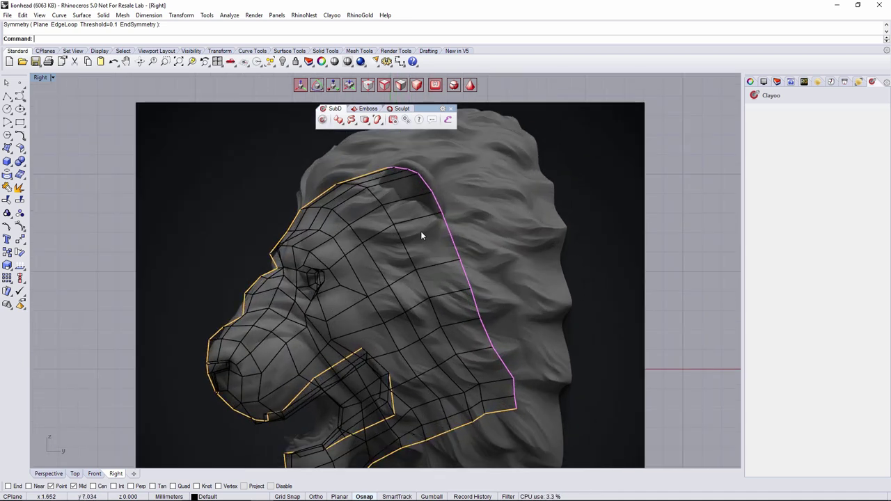
scroll(420, 235, "up", 3)
Compare the mesh outline with the front reference and scale the back border loop slightly wider sideways
left_click(94, 473)
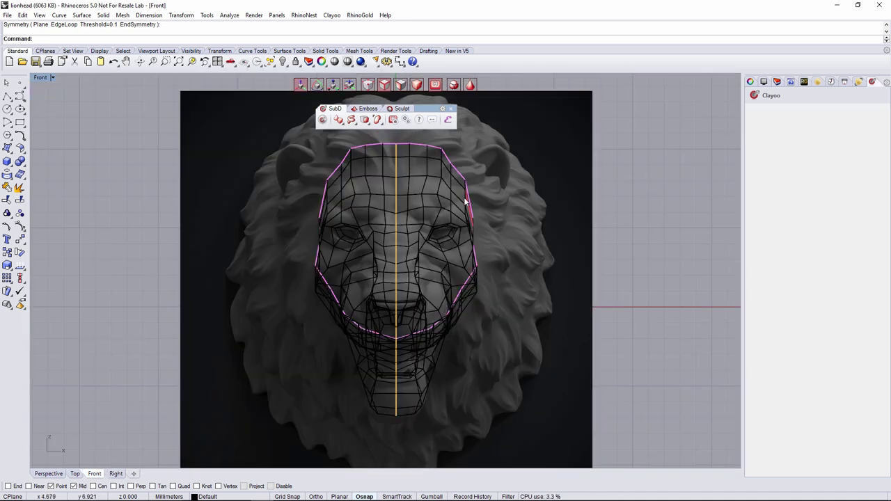
scroll(500, 216, "up", 3)
scroll(500, 215, "down", 3)
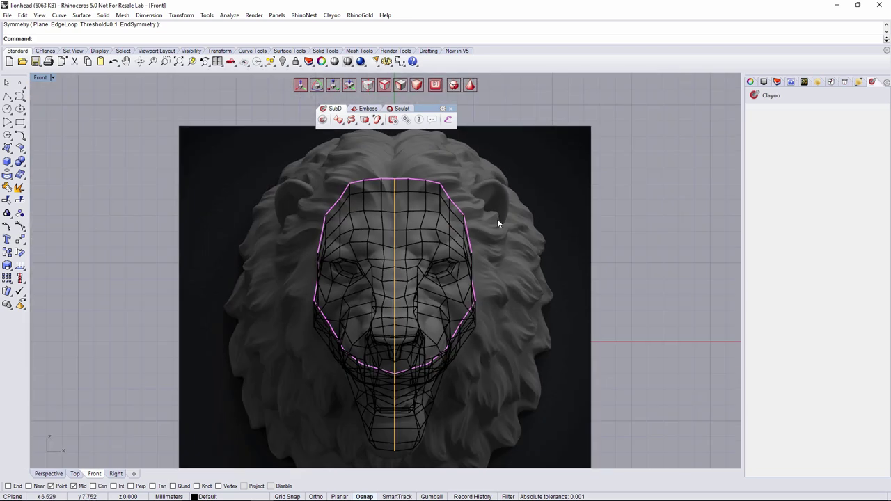
scroll(487, 229, "down", 2)
scroll(474, 238, "up", 2)
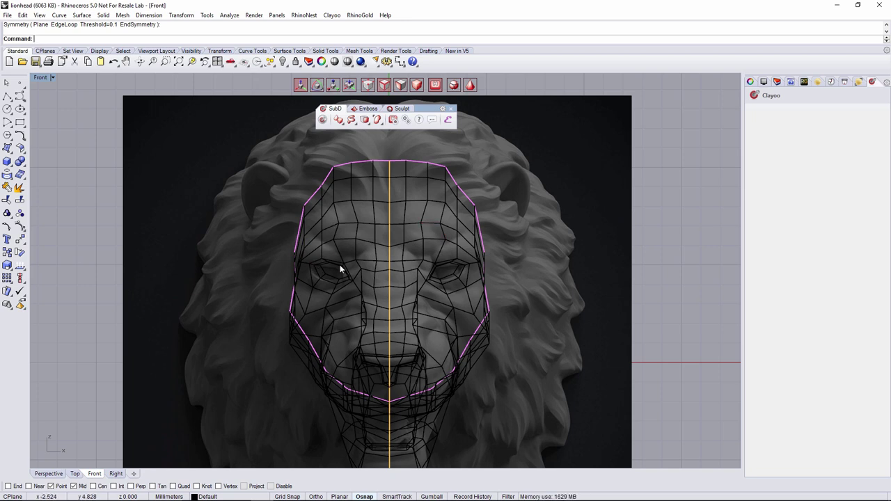
scroll(339, 265, "down", 2)
left_click(54, 474)
right_click_drag(279, 360, 531, 332)
scroll(527, 320, "up", 4)
right_click_drag(523, 296, 494, 291)
double_click(513, 275, "shift")
key("r")
left_click_drag(432, 211, 440, 213)
right_click_drag(441, 215, 491, 224)
Scale the next edge loops in from the back border slightly wider along X and switch the mesh to smooth display
key("s")
double_click(533, 169)
right_click_drag(506, 194, 548, 331)
left_click_drag(470, 218, 477, 220)
left_click(509, 282)
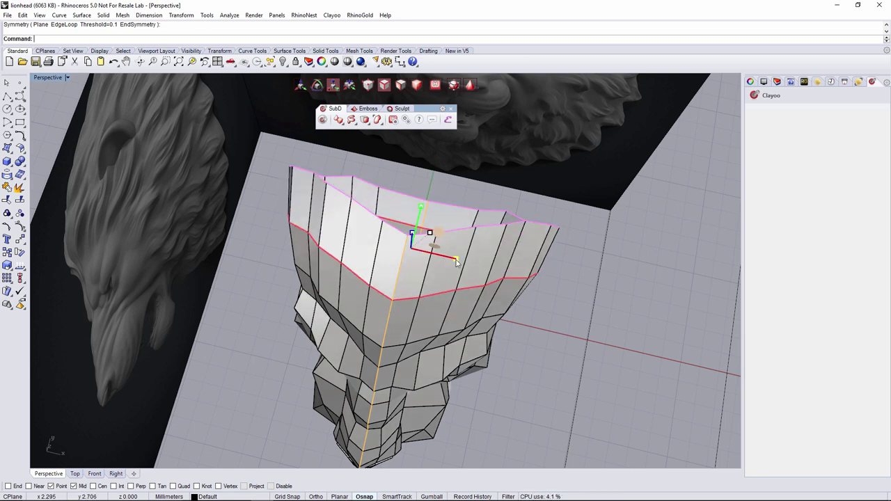
left_click(455, 324)
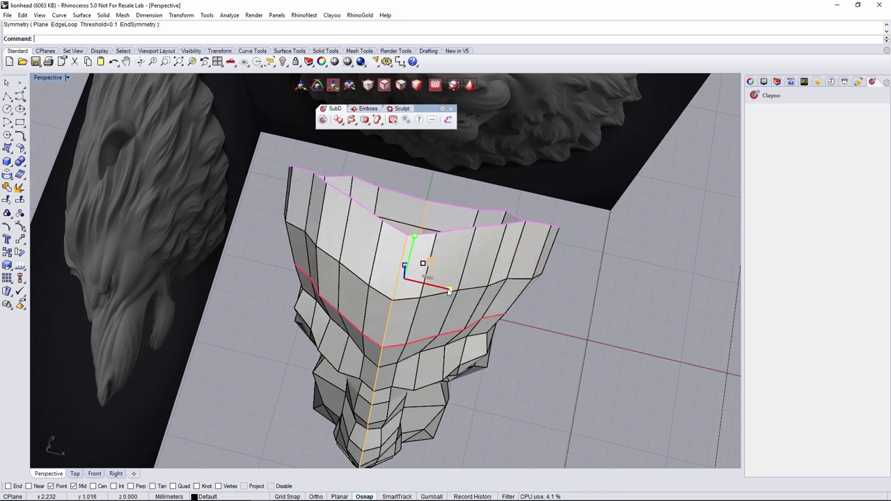
mouse_move(460, 303)
right_mouse_down()
mouse_move(485, 243)
mouse_move(487, 277)
mouse_move(460, 263)
mouse_move(423, 268)
right_mouse_up()
left_click_drag(415, 265, 420, 268)
left_click(533, 381)
right_click_drag(533, 382, 487, 301)
key("Tab")
scroll(539, 297, "down", 4)
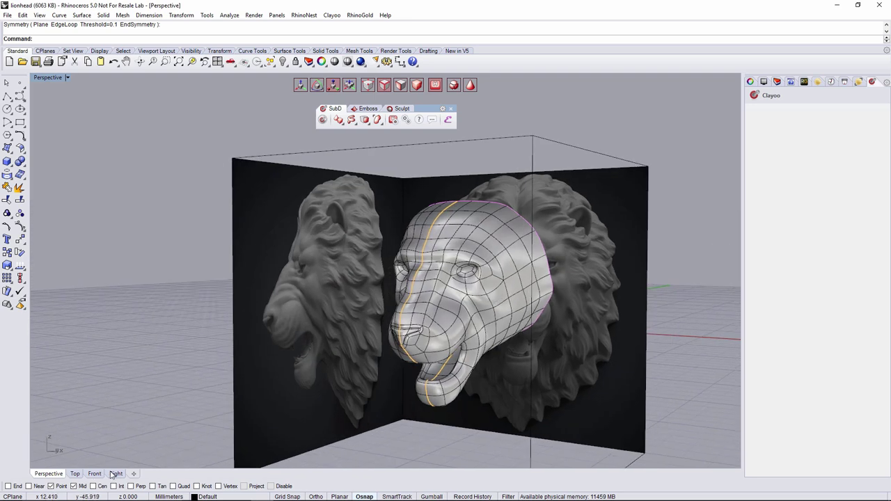
Move the border vertices beside the cheek slightly inward in the Front view with the mesh in box display
left_click(94, 474)
scroll(441, 270, "up", 2)
scroll(460, 253, "down", 1)
scroll(466, 263, "down", 3)
scroll(501, 299, "up", 8)
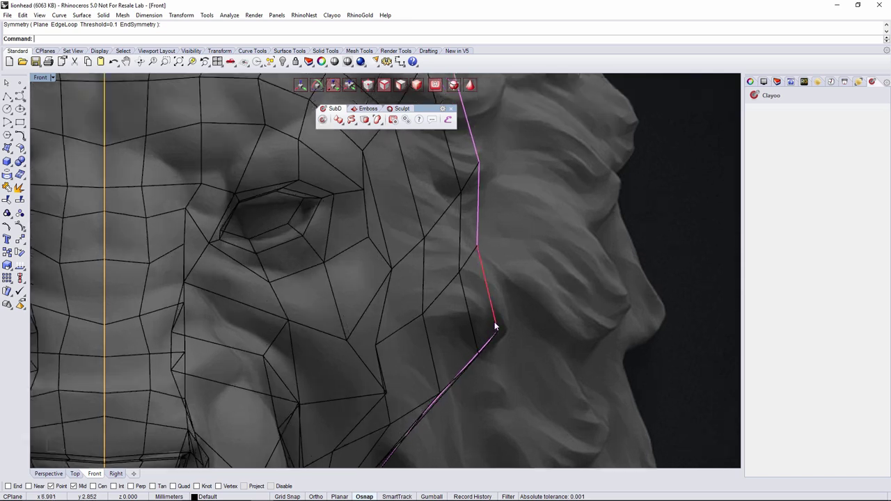
scroll(496, 327, "up", 5)
scroll(502, 339, "down", 3)
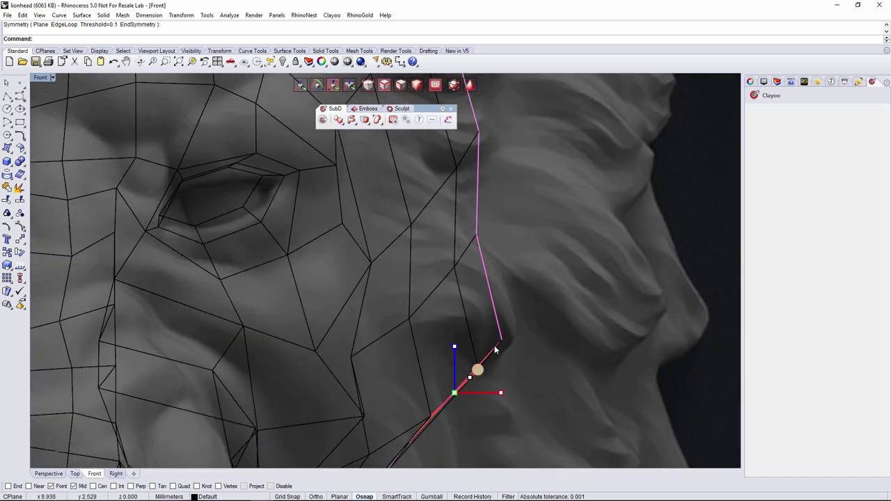
scroll(530, 346, "down", 6)
key("w")
left_click_drag(540, 307, 530, 309)
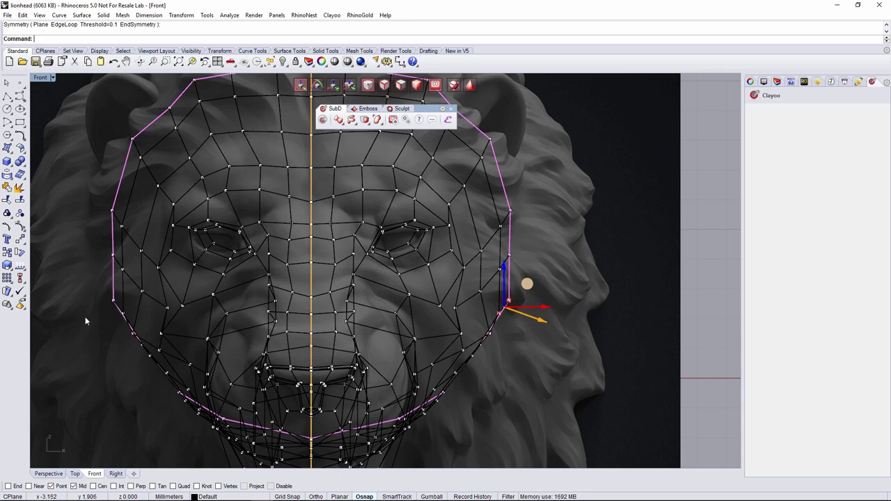
Reposition individual side border vertices between the cheek and the ear to even out the head's outline
mouse_move(521, 272)
left_mouse_down()
mouse_move(493, 248)
mouse_move(531, 261)
left_mouse_up()
scroll(511, 325, "up", 3)
left_click(509, 305)
left_click_drag(529, 285, 522, 293)
right_click_drag(522, 290, 513, 420)
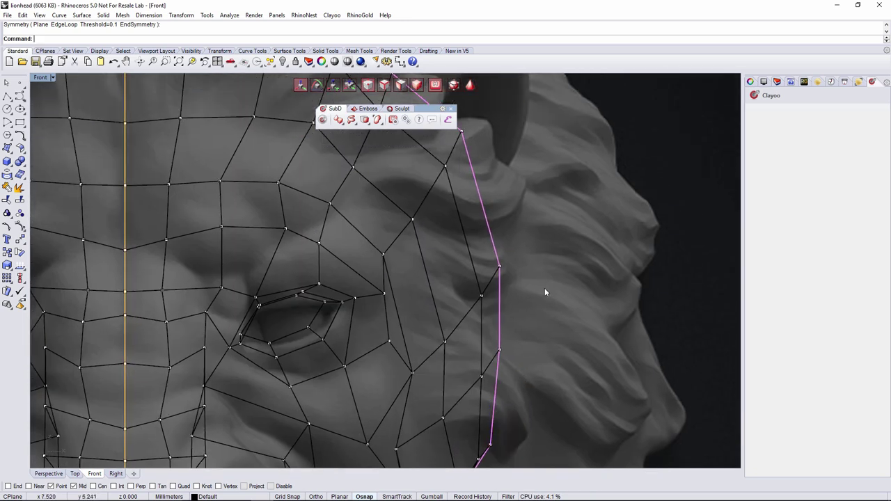
scroll(531, 288, "down", 7)
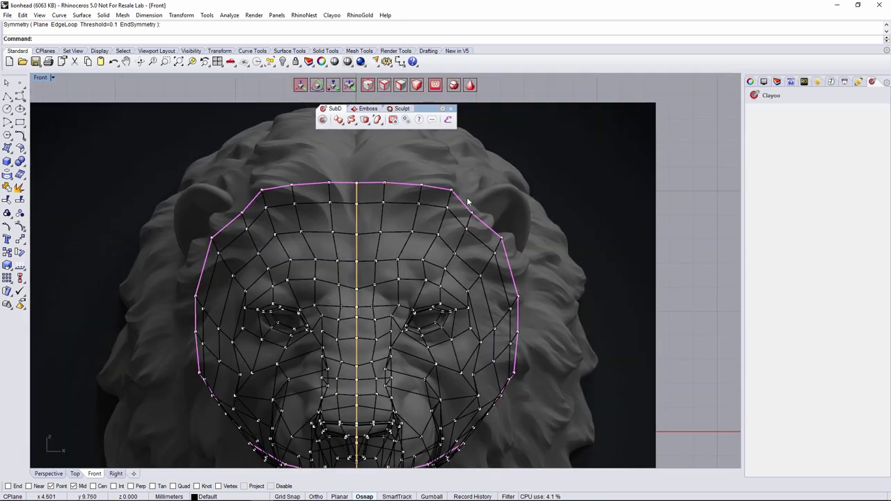
Adjust the vertices along the upper corner near the ear to round the outline, and check it in smooth display
left_click_drag(458, 232, 458, 234)
left_click_drag(492, 198, 495, 191)
mouse_move(528, 234)
left_mouse_down()
mouse_move(481, 259)
mouse_move(523, 225)
left_mouse_up()
left_click(456, 255)
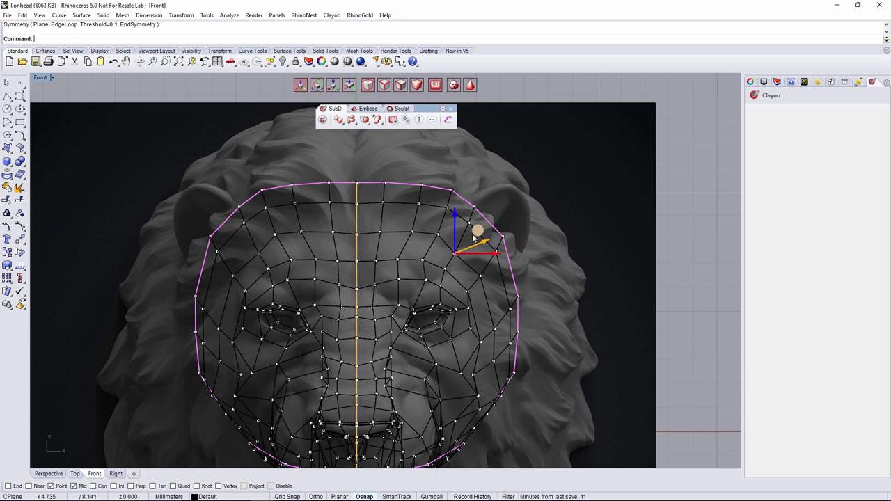
scroll(469, 255, "down", 4)
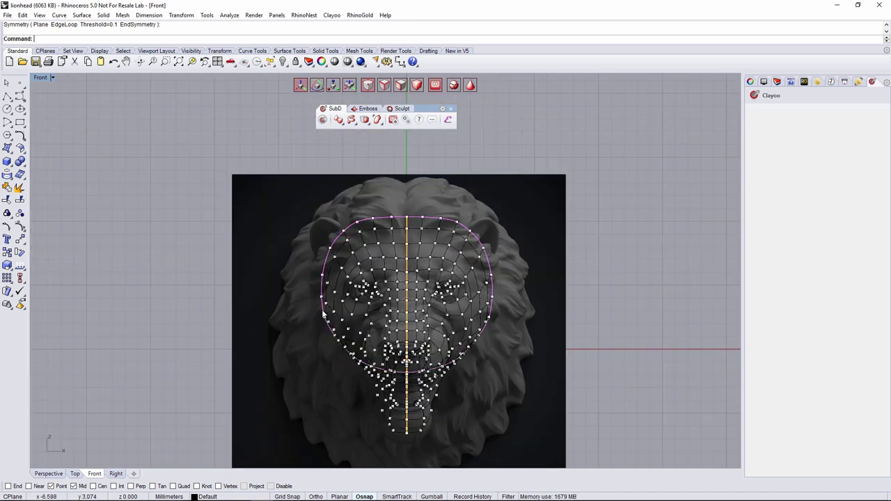
left_click(52, 473)
right_click_drag(401, 321, 334, 348)
Select the two adjoining border faces below the ear on the side of the head in the Right view
left_click(116, 474)
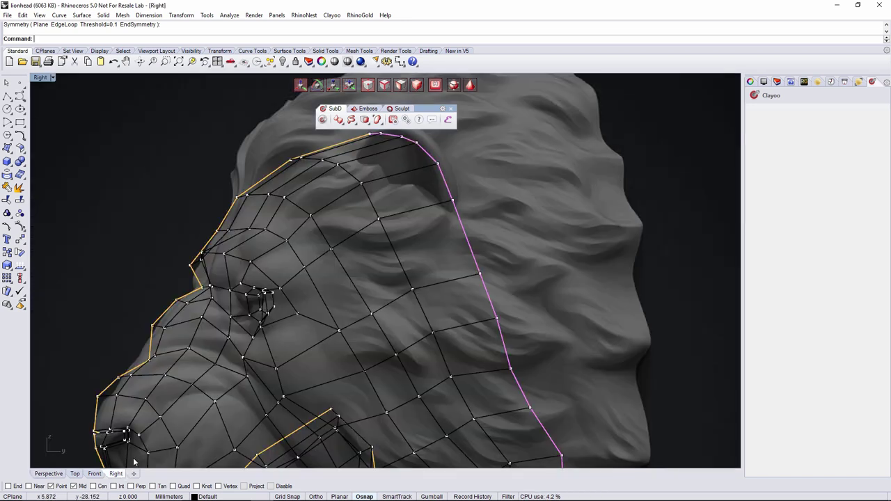
scroll(443, 309, "down", 4)
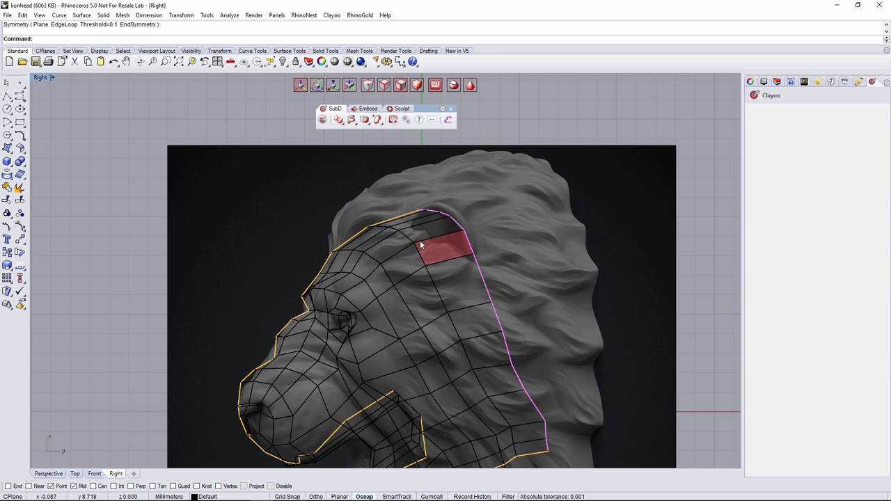
left_click(423, 236)
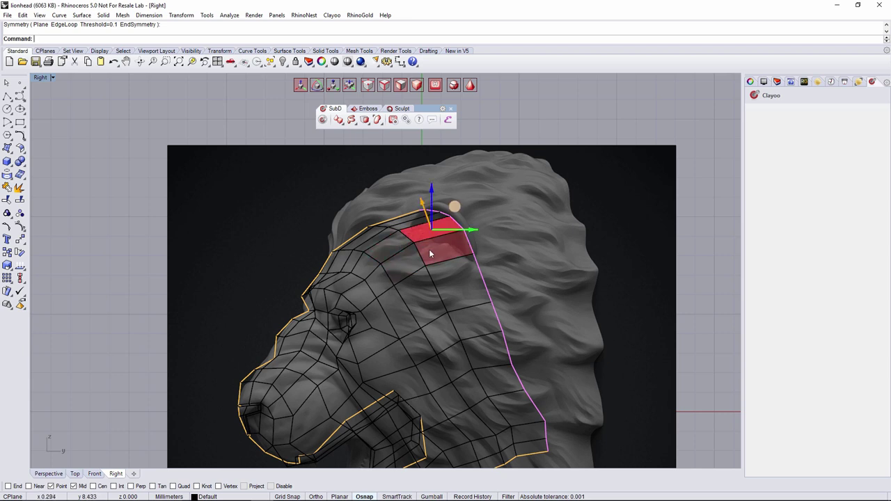
left_click(453, 290)
left_click(443, 252, "shift")
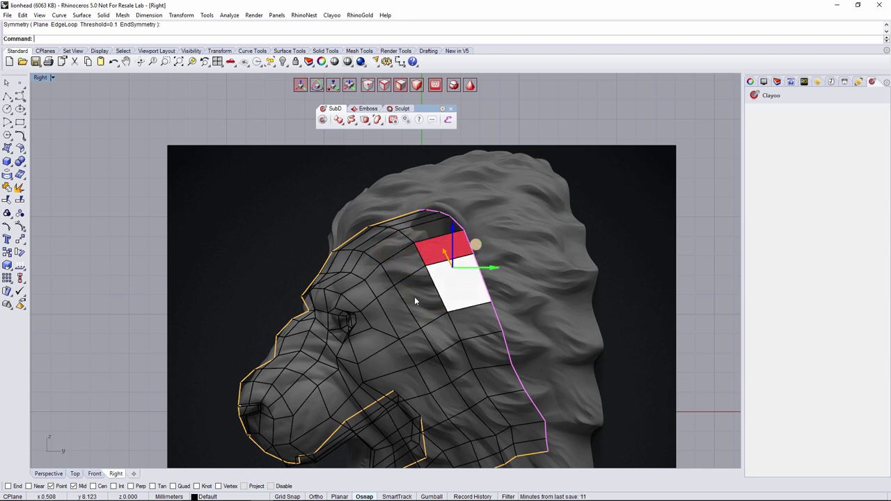
Examine the position of the selected ear-base faces against the ear reference in the Front and Perspective views
left_click(94, 474)
scroll(479, 255, "up", 3)
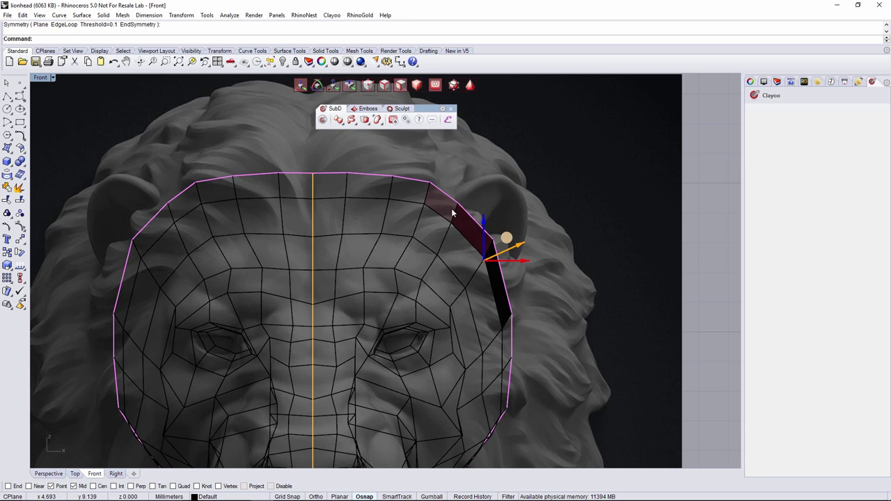
left_click(45, 478)
mouse_move(495, 295)
right_mouse_down()
mouse_move(532, 275)
mouse_move(502, 291)
right_mouse_up()
right_click_drag(519, 259, 594, 262)
left_click(95, 474)
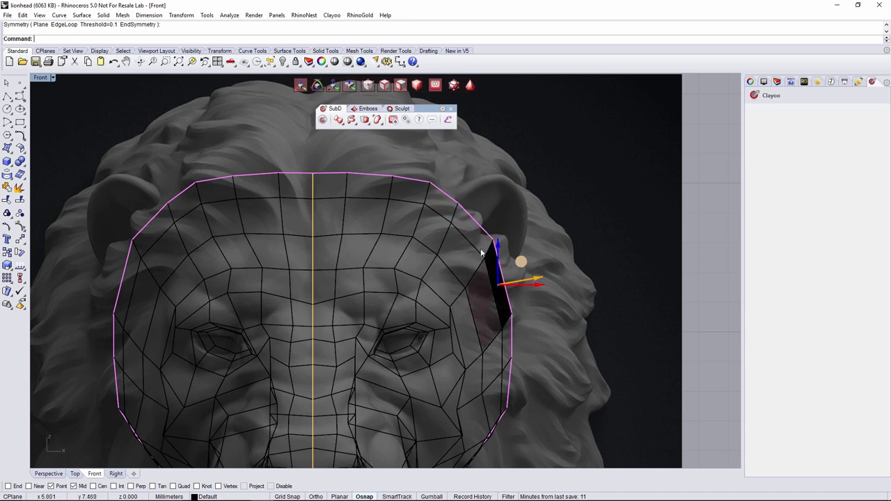
scroll(516, 269, "down", 3)
scroll(490, 264, "up", 3)
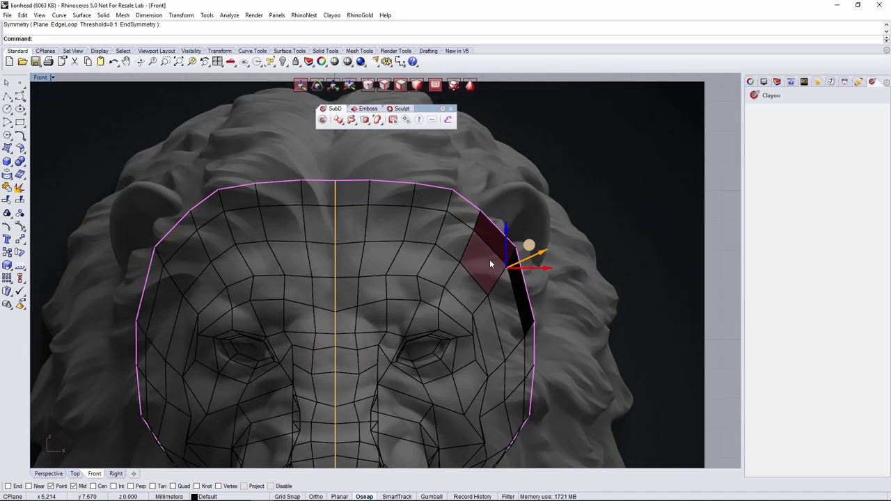
left_click(53, 474)
right_click_drag(552, 240, 443, 284)
scroll(443, 285, "up", 5)
right_click_drag(494, 313, 499, 316)
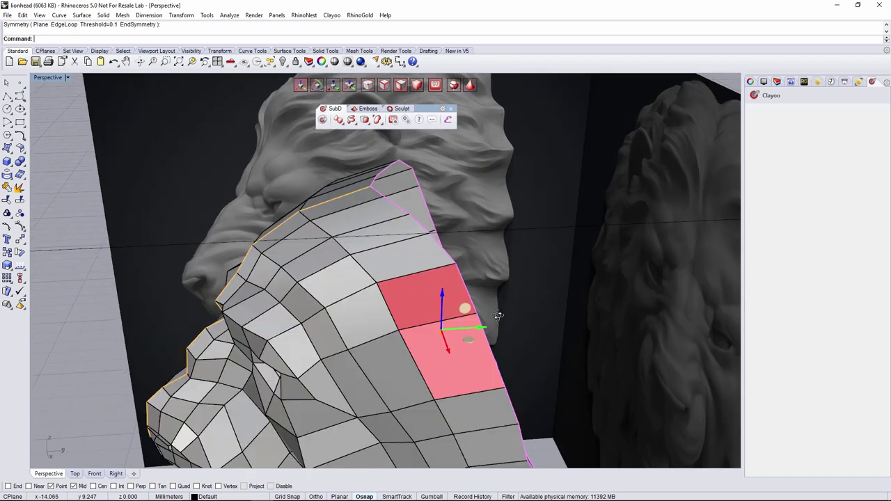
Inset the two ear-base faces by edge with a distance of about 0.477
key("i")
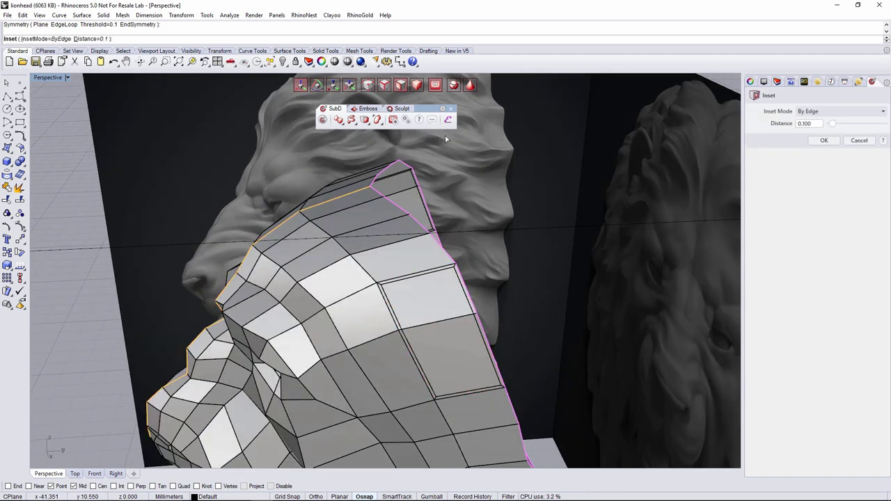
left_click(859, 141)
left_click(425, 300, "ctrl+shift")
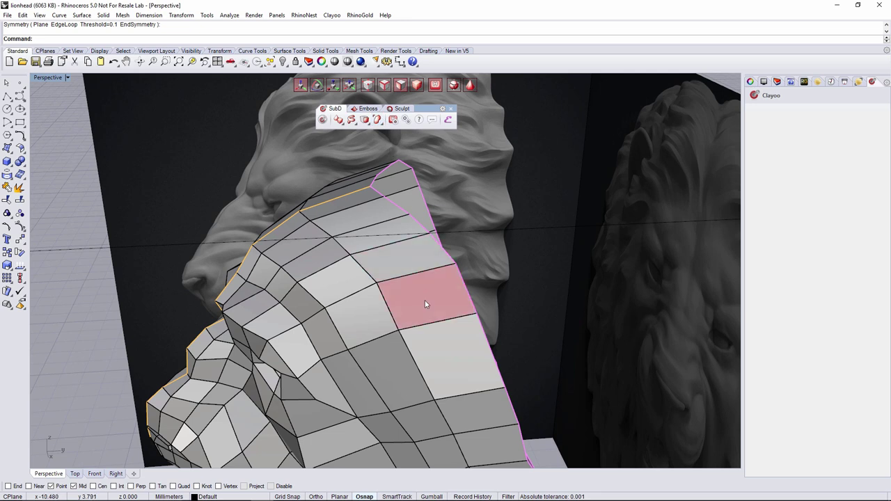
left_click(458, 357, "ctrl+shift")
left_click(365, 119)
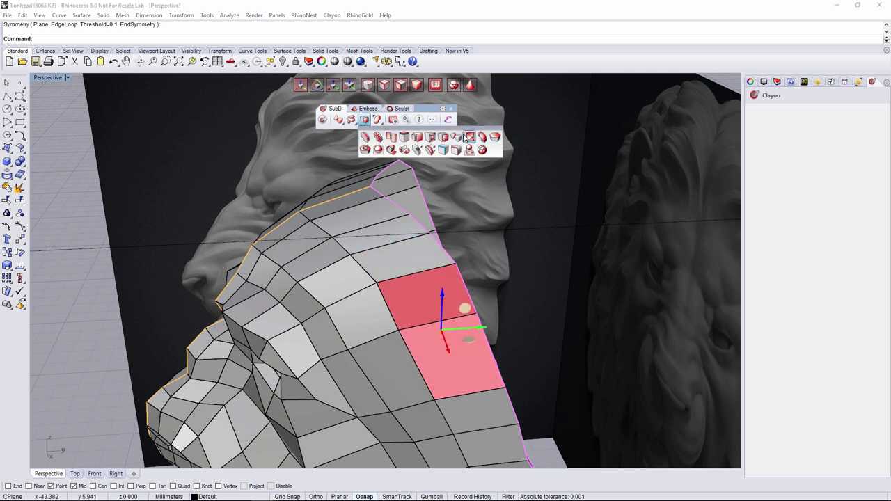
left_click(431, 138)
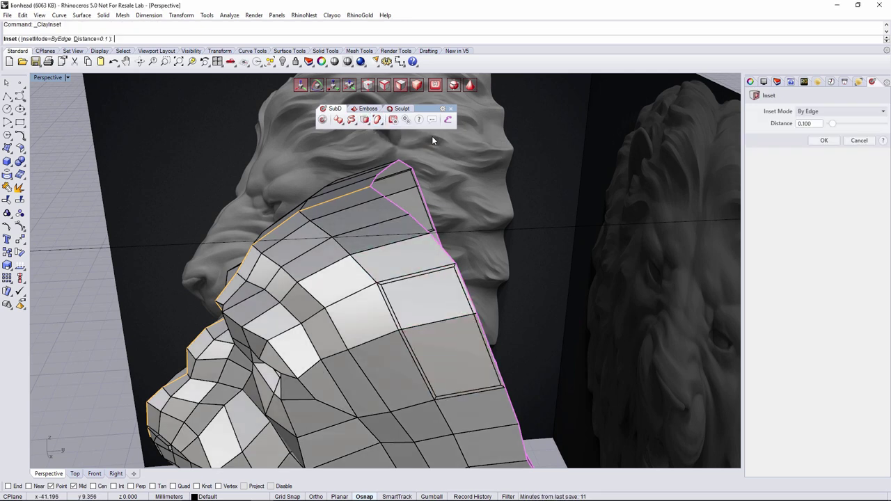
left_click_drag(832, 124, 843, 123)
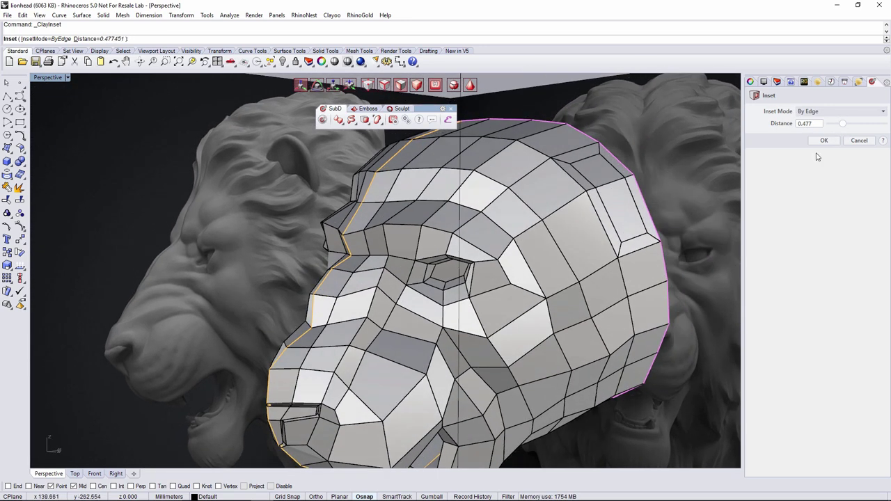
left_click(621, 240)
right_click(622, 245)
Shift the lower border face of the ear-base inset outward toward the back edge of the head
scroll(622, 250, "down", 8)
right_click_drag(622, 255, 558, 266)
left_click(601, 256)
scroll(524, 293, "up", 8)
left_click(525, 311)
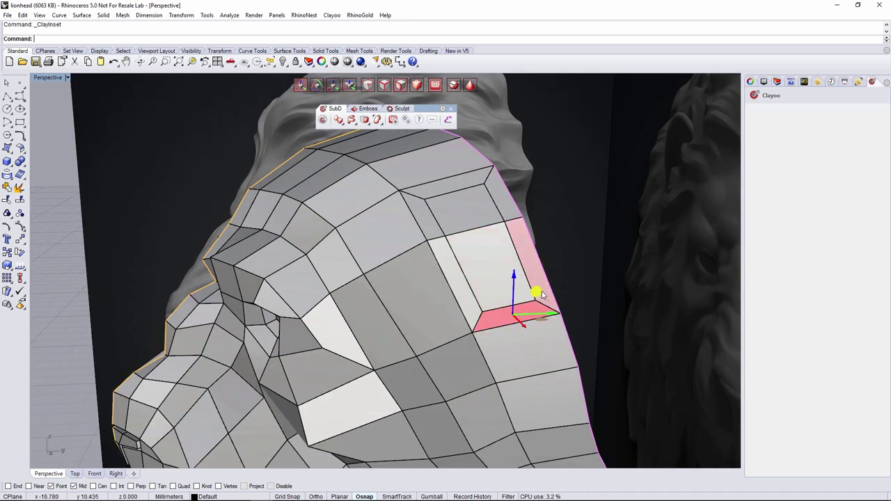
Adjust the upper border strip of the ear-base inset and the short edges at its upper and lower corners
left_click(452, 185)
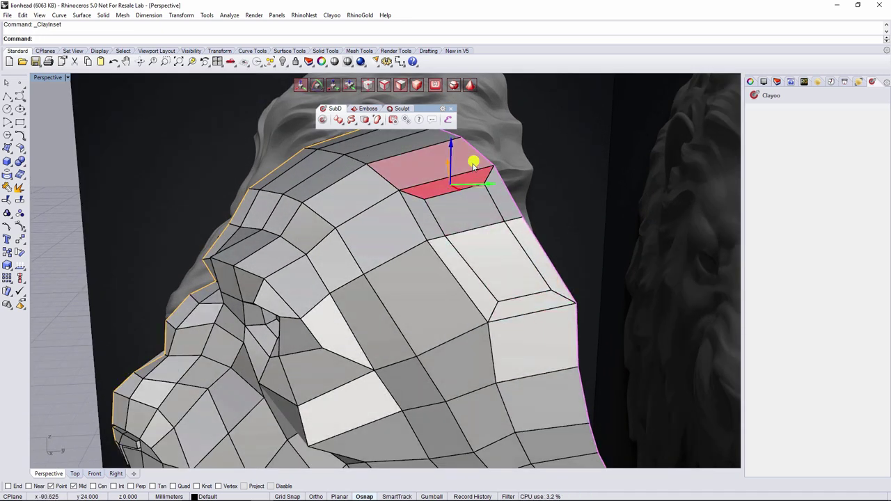
right_click_drag(473, 166, 528, 198)
scroll(608, 154, "up", 5)
left_click(607, 174)
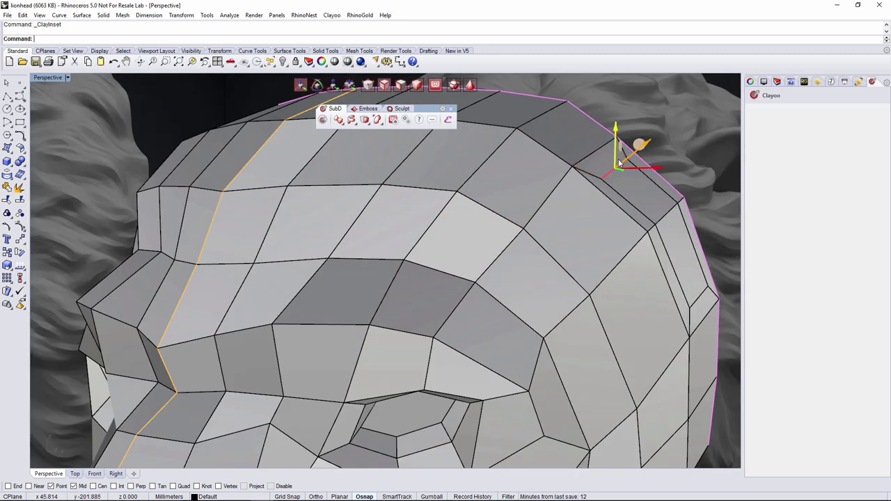
left_click_drag(619, 163, 624, 160)
right_click_drag(698, 232, 484, 224)
right_click_drag(233, 290, 337, 354)
right_click_drag(356, 307, 494, 260)
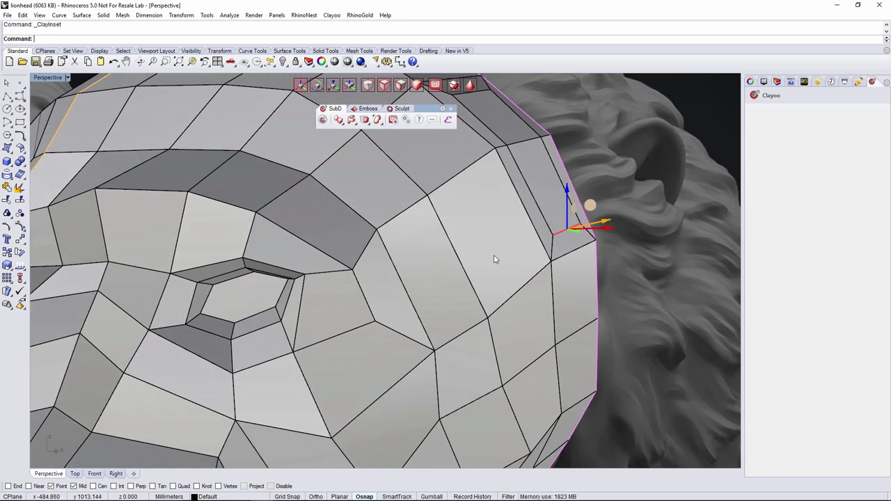
Select the two inner faces of the ear-base inset and rotate them slightly to face the ear's direction
right_click_drag(603, 223, 284, 285)
left_click(244, 281)
left_click(318, 257, "shift")
key("e")
left_click_drag(309, 252, 309, 245)
right_click_drag(335, 254, 420, 270)
scroll(440, 255, "up", 3)
key("d")
left_click(362, 205)
left_click(401, 246, "shift")
scroll(415, 267, "down", 11)
scroll(426, 273, "up", 4)
scroll(445, 223, "up", 4)
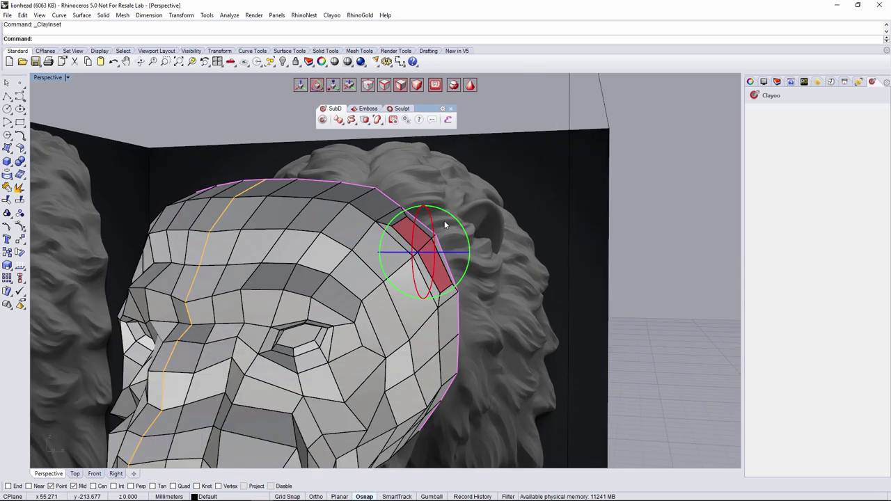
Extrude the two ear-base faces outward in the Front view, then rotate and scale them to match the reference ear
left_click(115, 473)
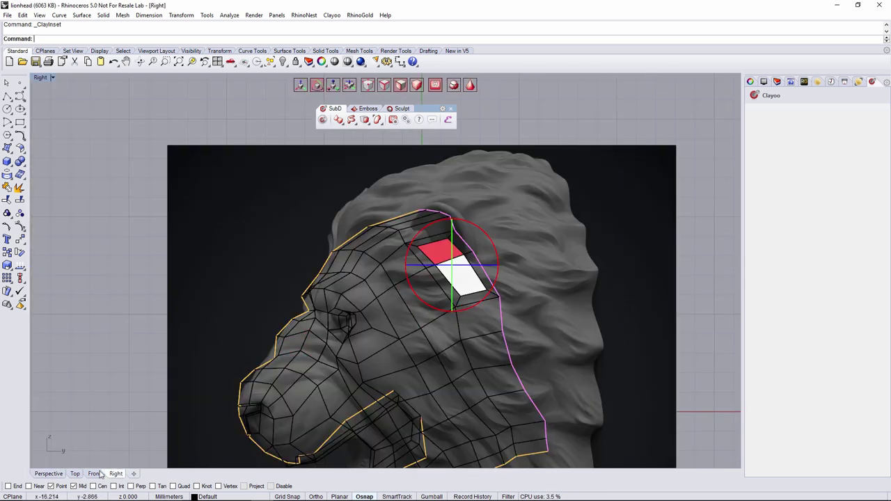
left_click(94, 474)
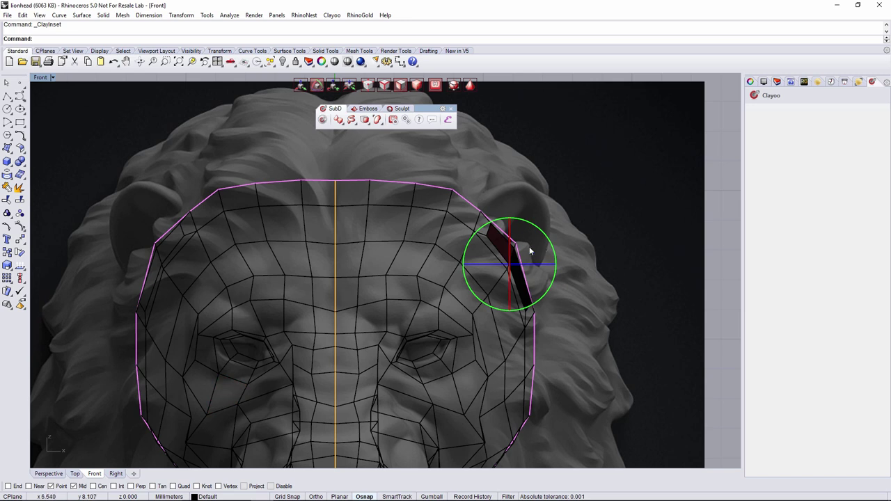
scroll(529, 248, "down", 4)
scroll(510, 263, "up", 4)
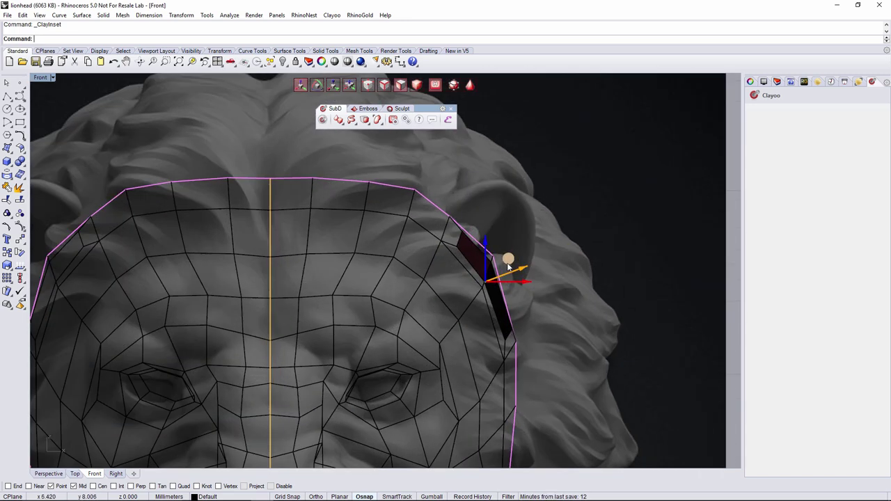
key("e")
left_click_drag(532, 278, 564, 191)
key("w")
key("e")
key("r")
key("w")
key("r")
left_click(589, 240)
Check the ears in smooth display and adjust the vertices at the ear's upper base in the Front view
key("Tab")
scroll(588, 242, "down", 8)
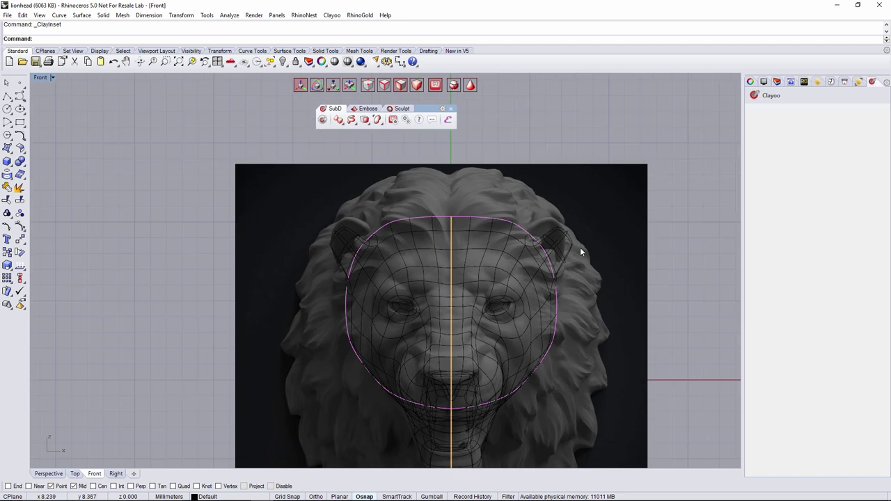
scroll(549, 248, "up", 5)
scroll(549, 244, "down", 8)
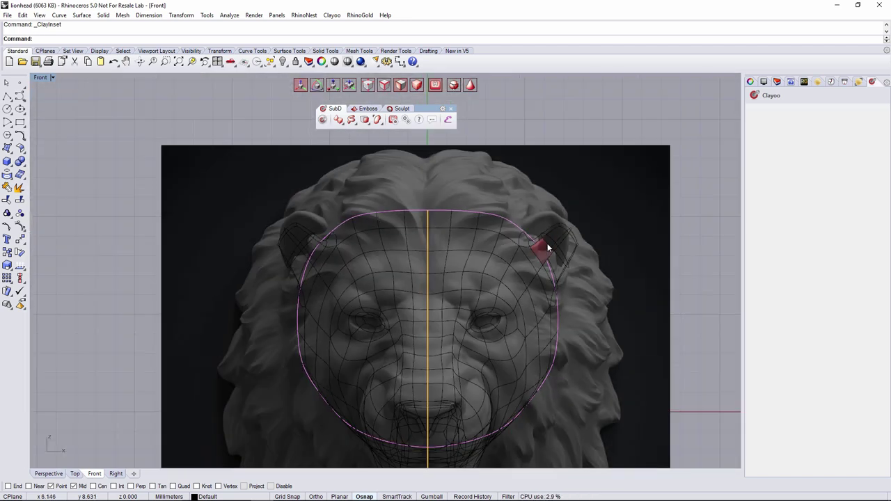
scroll(546, 243, "up", 10)
key("Tab")
left_click_drag(456, 174, 491, 278)
mouse_move(505, 213)
left_mouse_down()
mouse_move(504, 203)
mouse_move(488, 205)
mouse_move(497, 200)
left_mouse_up()
key("Escape")
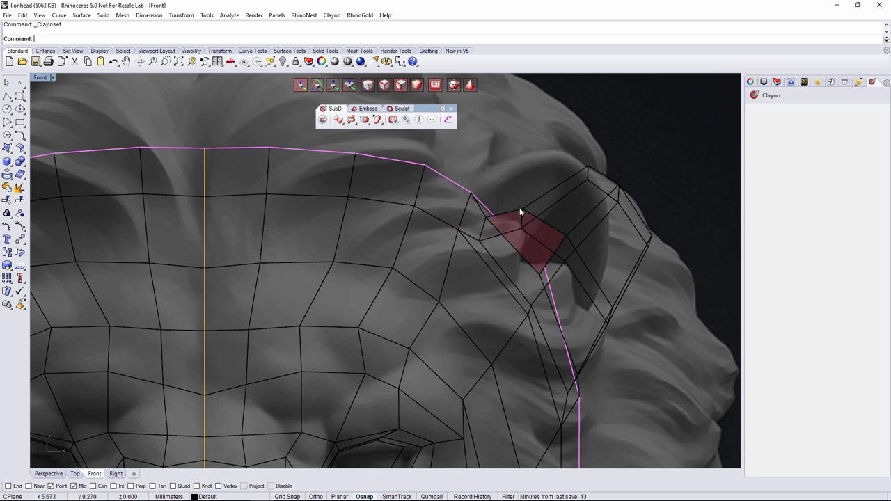
Reposition the ear's tip and upper vertices in the Front view to follow the reference ear outline
right_click_drag(518, 197, 503, 190)
left_click_drag(529, 196, 543, 163)
left_click_drag(586, 186, 587, 187)
left_click_drag(598, 143, 575, 132)
left_click_drag(498, 162, 507, 240)
left_click_drag(520, 179, 516, 173)
Move the vertices on the ear's lower outer side to follow the reference ear in the Front view
scroll(548, 177, "down", 6)
left_click(570, 215)
scroll(558, 275, "up", 8)
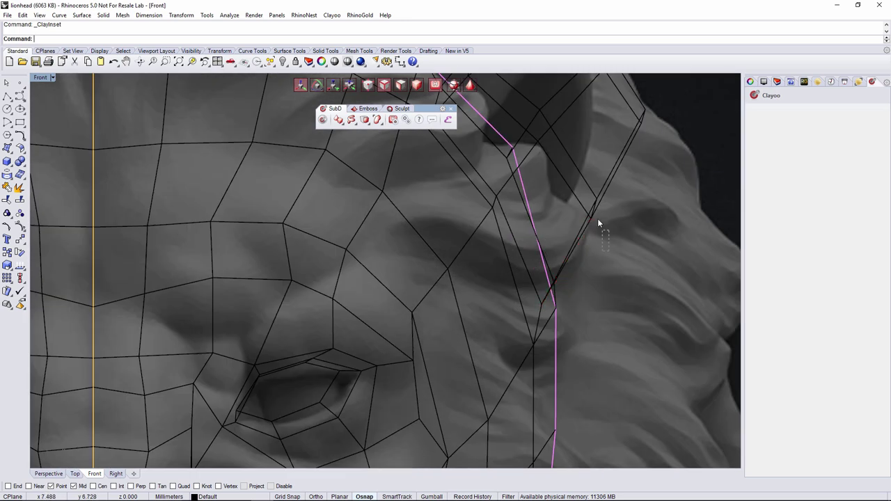
left_click_drag(590, 184, 610, 233)
left_click(555, 190)
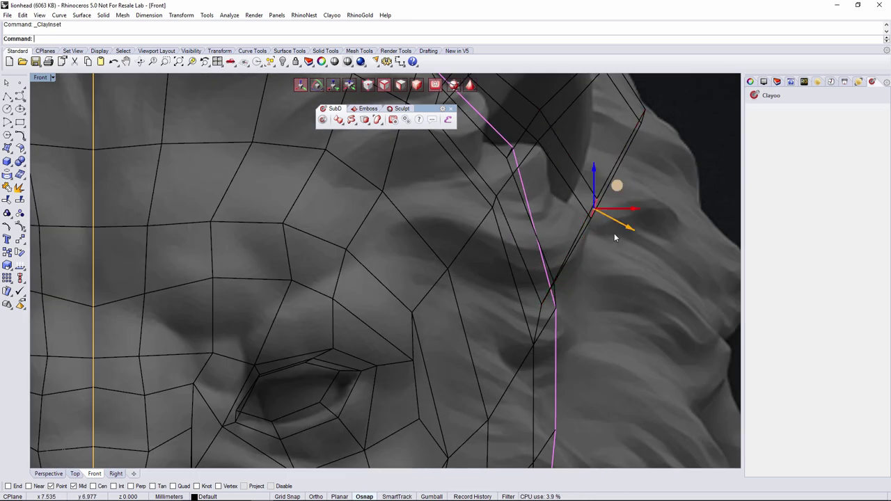
left_click_drag(616, 190, 619, 208)
scroll(594, 273, "down", 6)
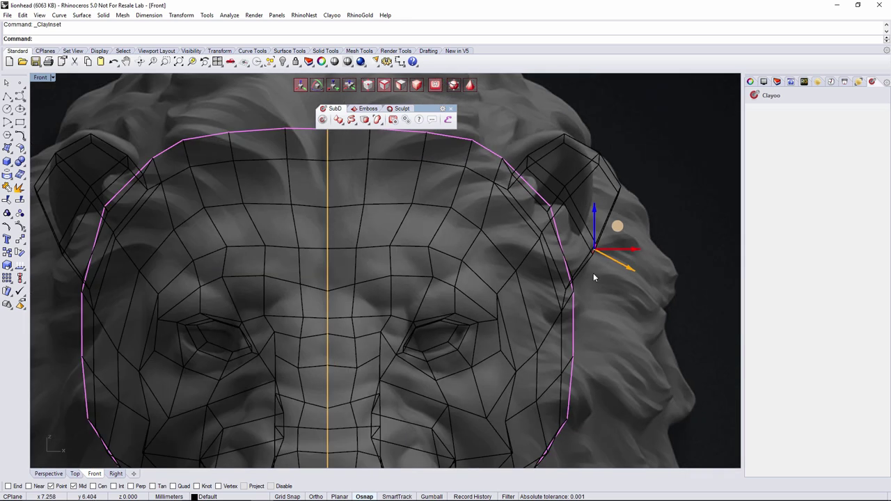
Shift the ear's lower attachment outward and adjust its outer edges to round the ear's silhouette in the Front view
left_click(541, 273)
left_click_drag(541, 273, 590, 319)
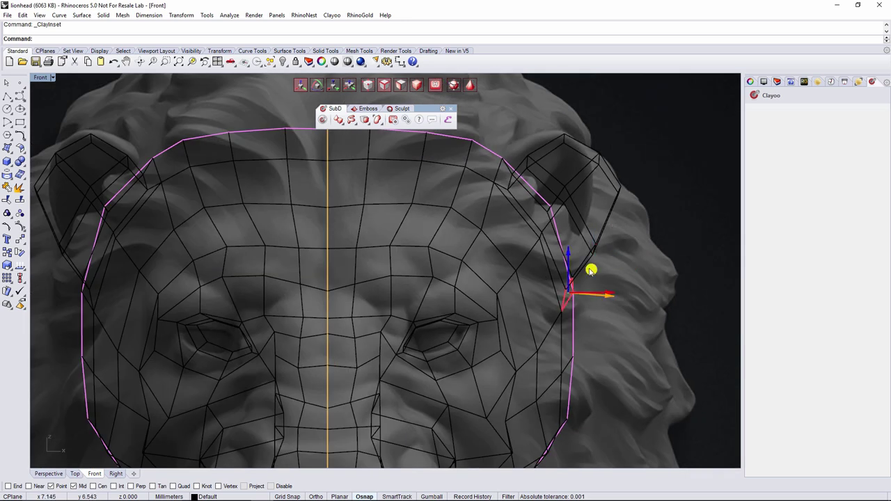
left_click(634, 257)
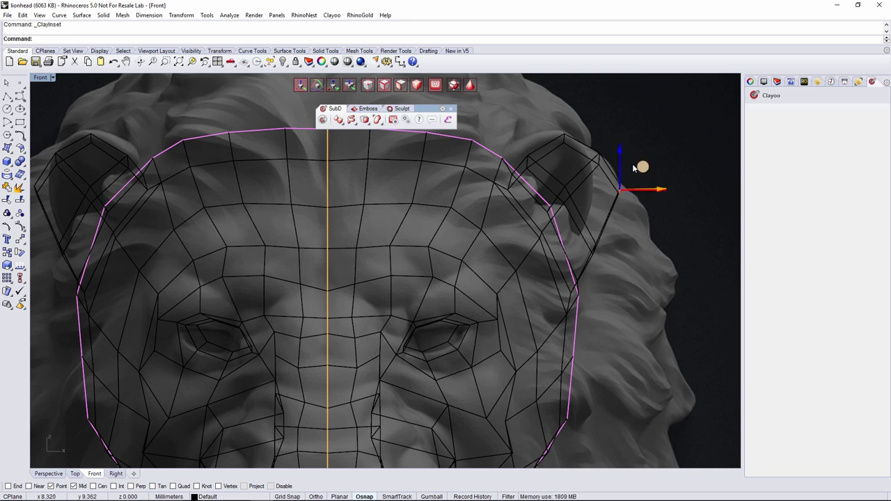
left_click(584, 137)
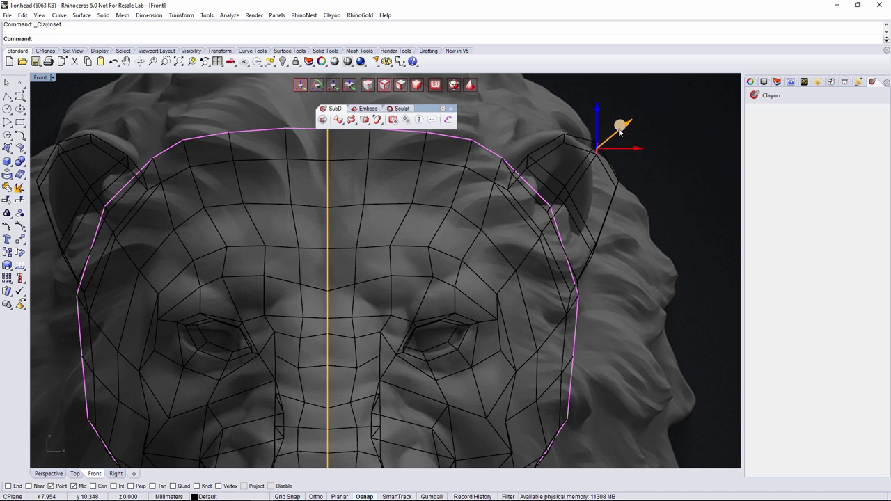
scroll(617, 165, "down", 2)
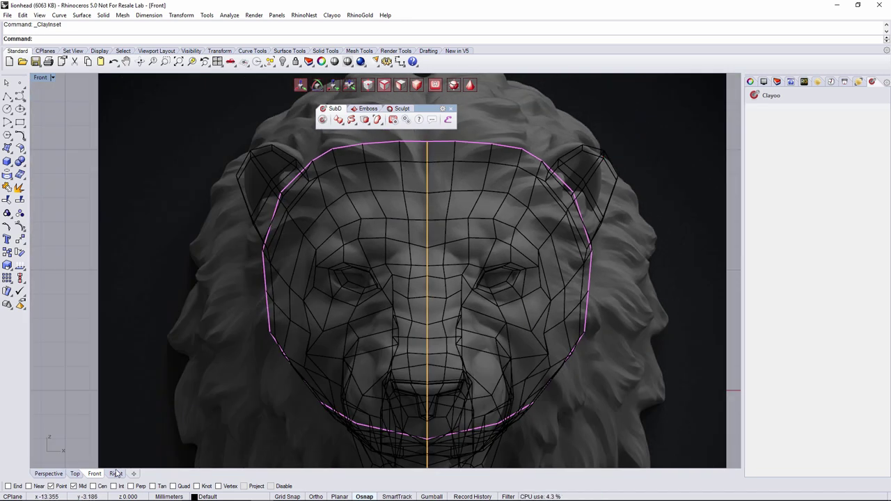
Reposition the head's border vertex behind the ear and the neighbouring vertex at the base of the ear's back
left_click(115, 474)
scroll(439, 246, "up", 3)
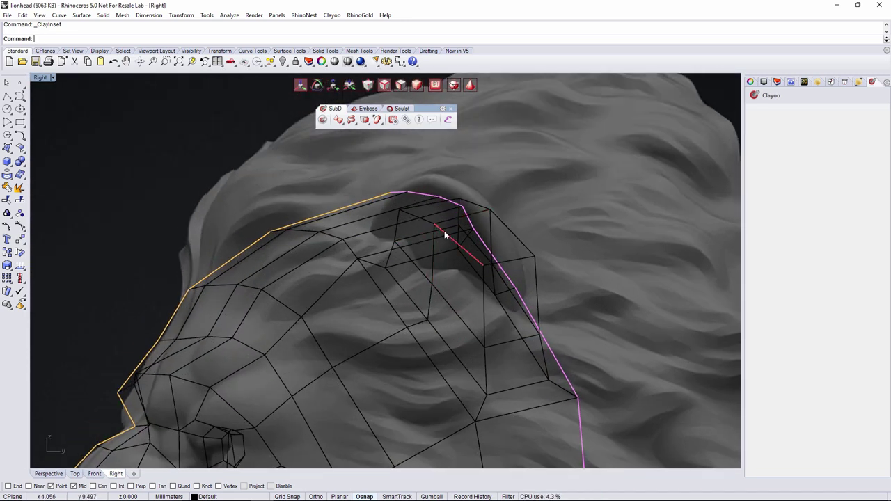
left_click(52, 474)
right_click_drag(278, 390, 247, 360)
scroll(358, 368, "down", 4)
scroll(336, 257, "up", 8)
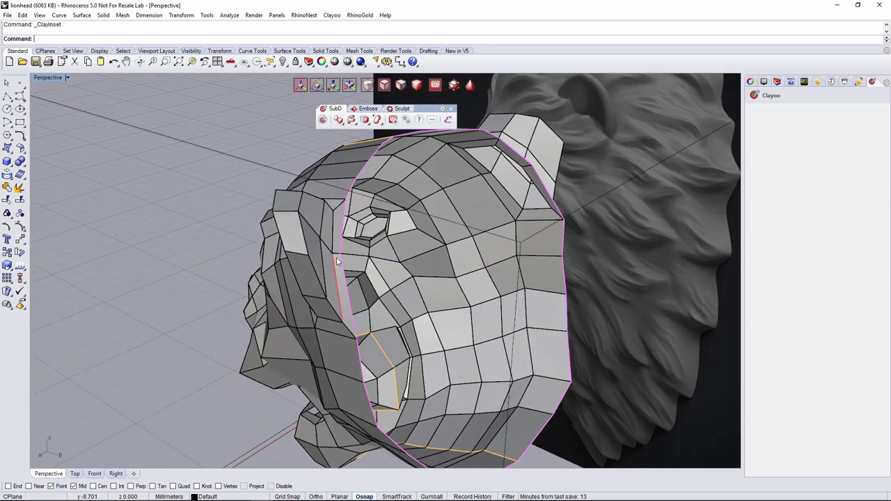
right_click_drag(338, 258, 333, 248)
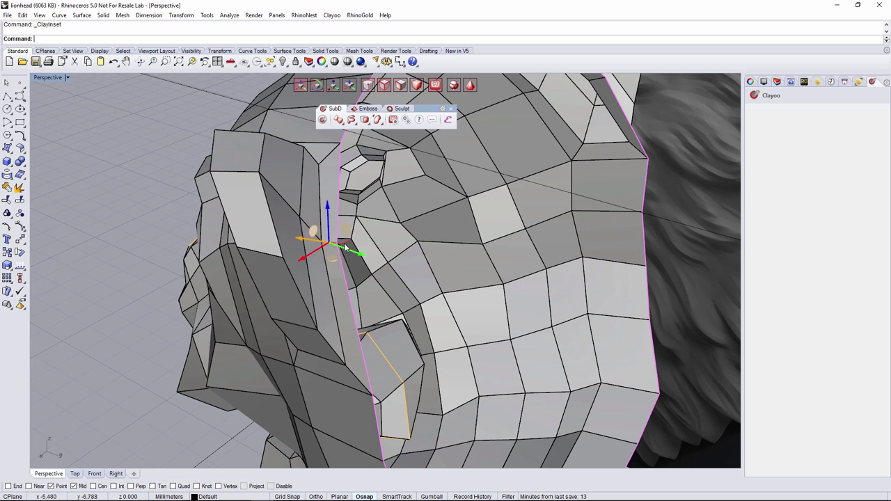
left_click_drag(346, 248, 342, 230)
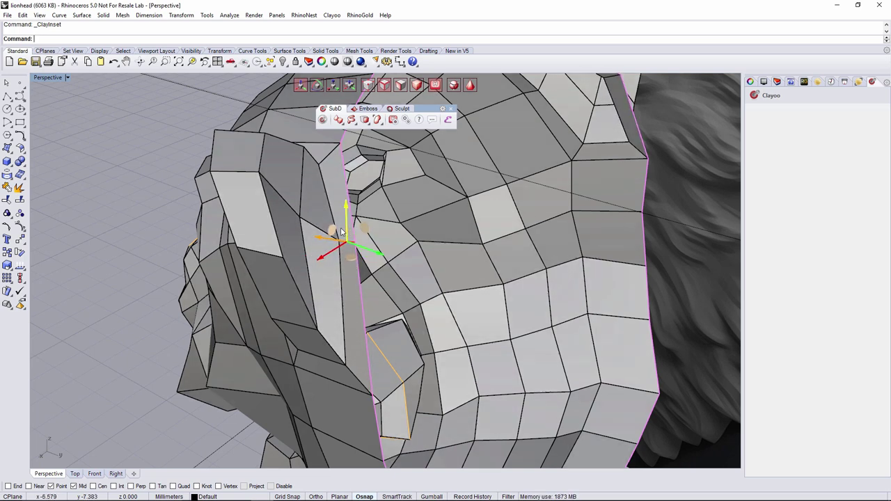
left_click(300, 223)
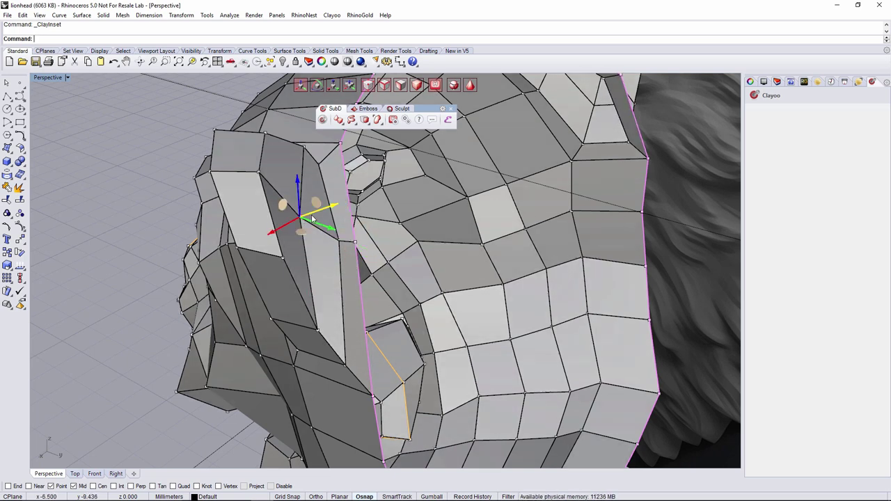
mouse_move(314, 220)
right_mouse_down()
mouse_move(337, 296)
mouse_move(331, 333)
mouse_move(323, 313)
mouse_move(408, 314)
mouse_move(357, 292)
right_mouse_up()
Adjust the vertices and edges on the front of the ear, around its outer base and middle
left_click(328, 311)
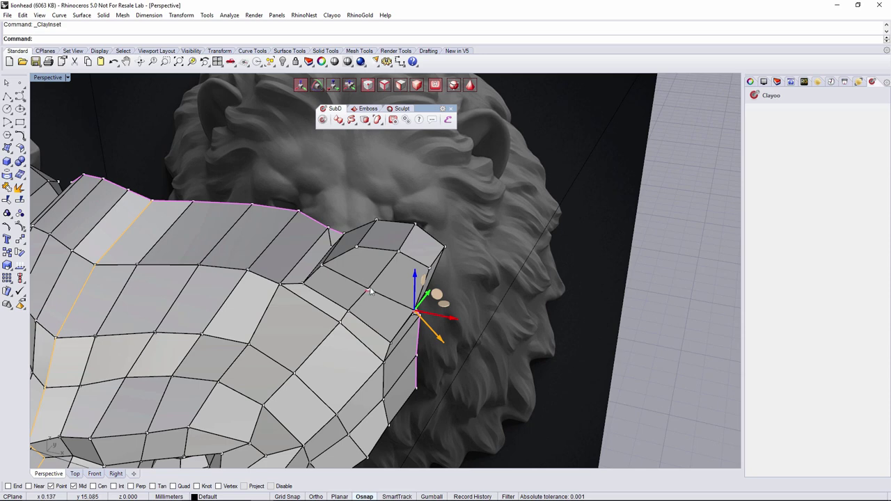
left_click(369, 292)
right_click_drag(325, 268, 324, 300)
key("s")
left_click(326, 241)
mouse_move(326, 244)
right_mouse_down()
mouse_move(339, 260)
mouse_move(378, 223)
mouse_move(369, 223)
mouse_move(380, 258)
mouse_move(428, 265)
mouse_move(453, 332)
mouse_move(439, 362)
mouse_move(411, 379)
mouse_move(559, 324)
mouse_move(535, 346)
mouse_move(479, 261)
mouse_move(394, 335)
mouse_move(372, 275)
mouse_move(382, 243)
right_mouse_up()
Inset the four front faces of the ear by edge with a distance of about 0.512
key("e")
key("Tab")
scroll(411, 282, "up", 5)
left_click(402, 268)
left_click(380, 294, "shift")
left_click(437, 327, "shift")
left_click(452, 310, "shift")
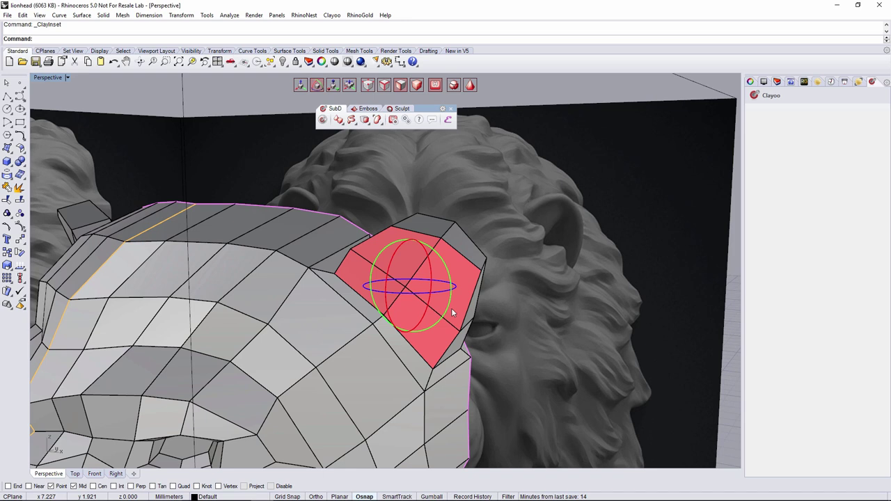
left_click(365, 122)
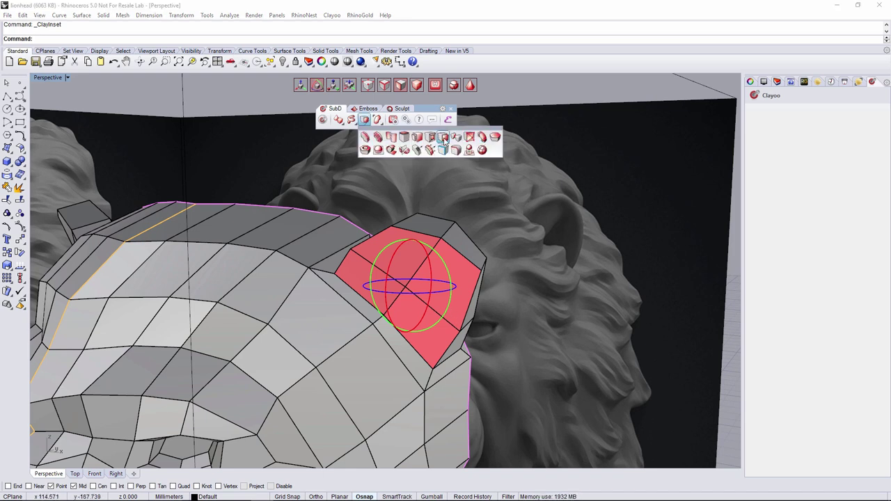
left_click(444, 138)
left_click_drag(844, 129, 845, 129)
right_click_drag(502, 247, 542, 221)
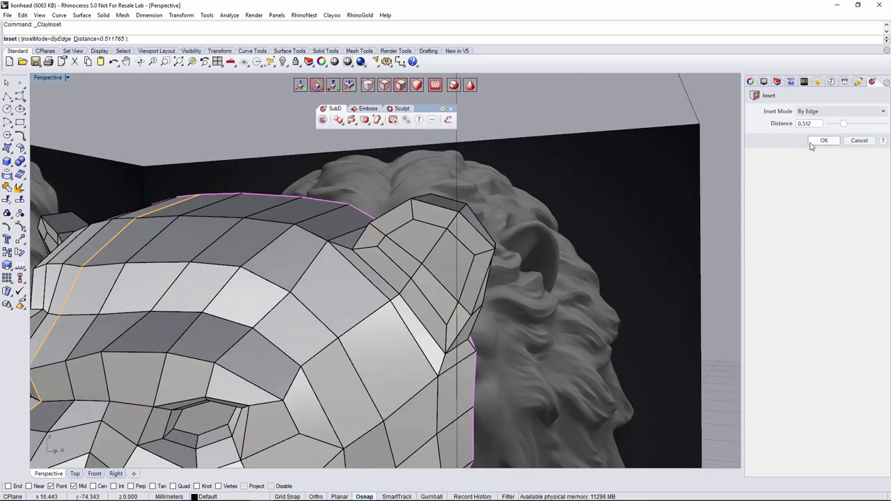
left_click(815, 142)
Reposition the inset faces on the front of the ear and the edges running across their middle
right_click_drag(495, 261, 508, 247)
key("w")
left_click_drag(453, 231, 454, 238)
left_click(541, 265)
right_click_drag(541, 265, 537, 293)
left_click(404, 266)
left_click_drag(444, 260, 447, 257)
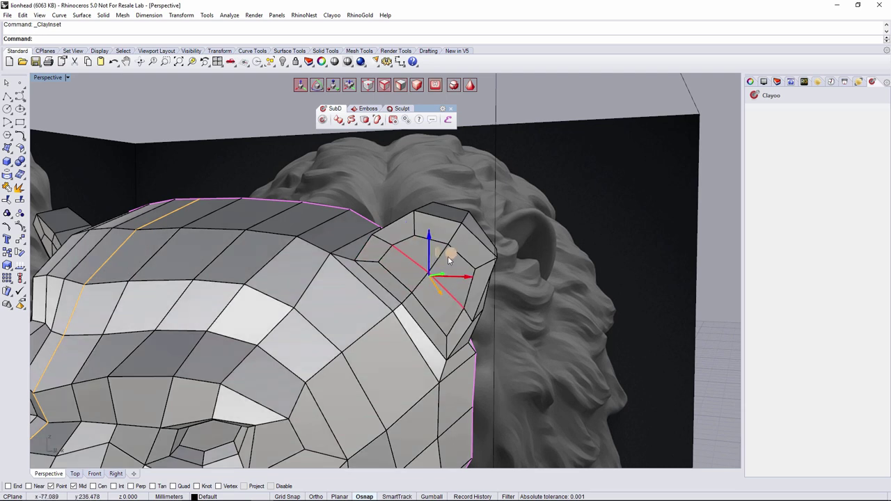
Extrude the four inset faces on the front of the ear inward to form the ear hollow
left_click(561, 300)
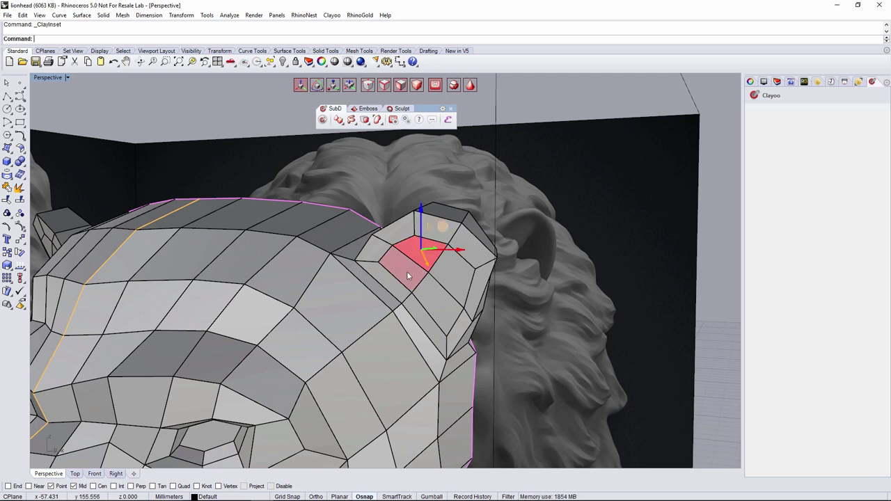
left_click(451, 289, "shift")
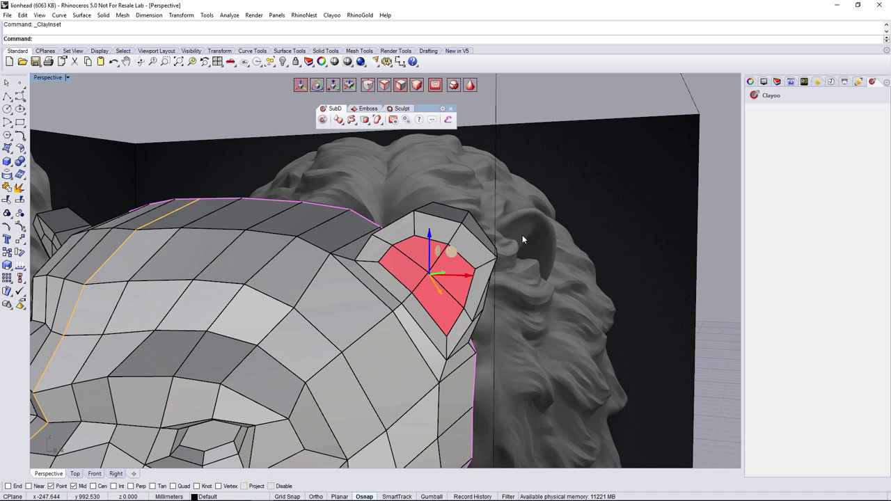
left_click(454, 293)
left_click(446, 311, "shift")
right_click_drag(446, 311, 415, 304)
Reposition individual vertices around the rim and inside of the ear hollow, checking the smoothed shape
key("Escape")
scroll(369, 244, "up", 8)
key("v")
left_click(423, 224)
scroll(424, 223, "down", 6)
right_click_drag(424, 223, 419, 314)
left_click_drag(398, 313, 383, 303)
right_click_drag(383, 304, 418, 318)
key("Tab")
left_click(528, 200)
scroll(528, 199, "down", 7)
right_click_drag(528, 200, 487, 247)
Reposition the two neighbouring faces on the inner side of the ear's rim beside the hollow
scroll(591, 239, "down", 7)
scroll(525, 254, "up", 12)
key("Tab")
key("Tab")
scroll(489, 247, "up", 5)
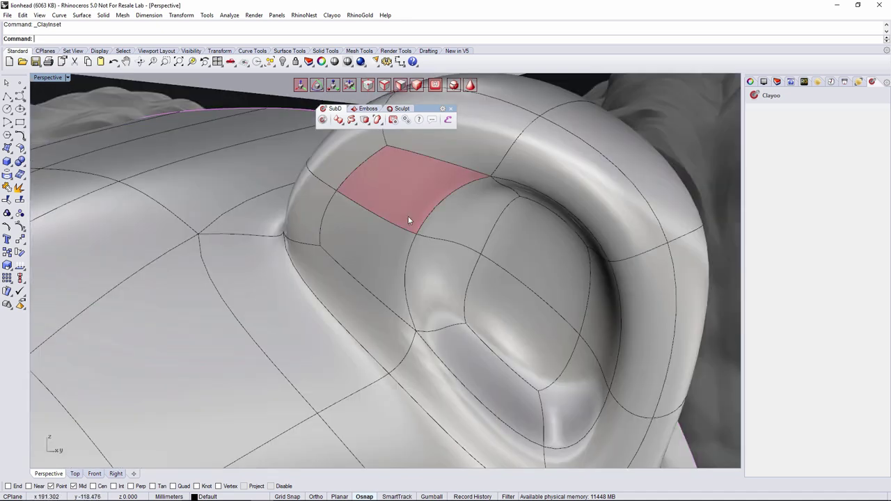
left_click(385, 245)
key("Tab")
mouse_move(364, 232)
left_mouse_down()
mouse_move(374, 228)
mouse_move(364, 232)
left_mouse_up()
left_click(362, 234)
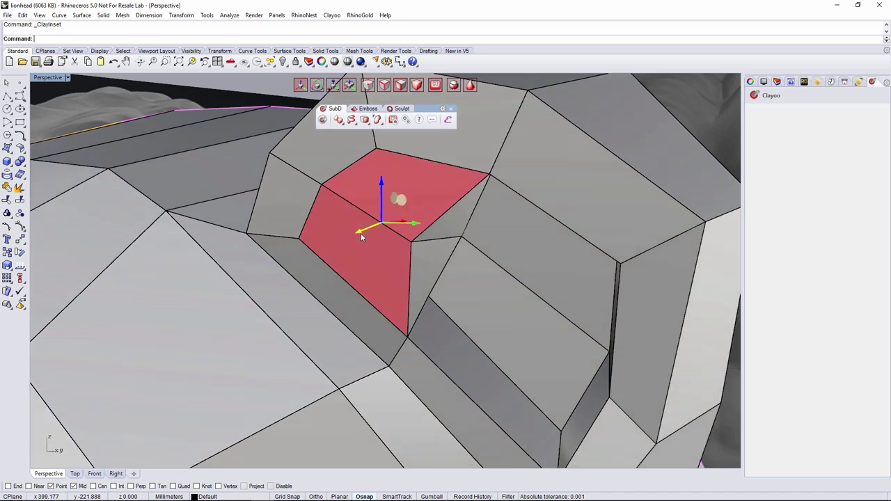
right_click_drag(458, 246, 480, 260)
scroll(485, 260, "down", 6)
right_click_drag(521, 281, 483, 267)
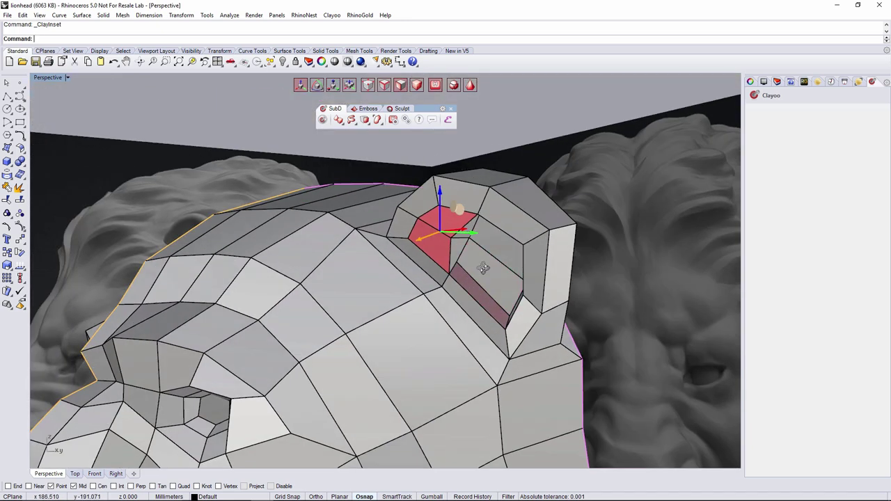
Adjust the vertices at the inner corner and side rim of the ear hollow to refine its opening
scroll(439, 279, "up", 4)
key("a")
left_click(441, 286)
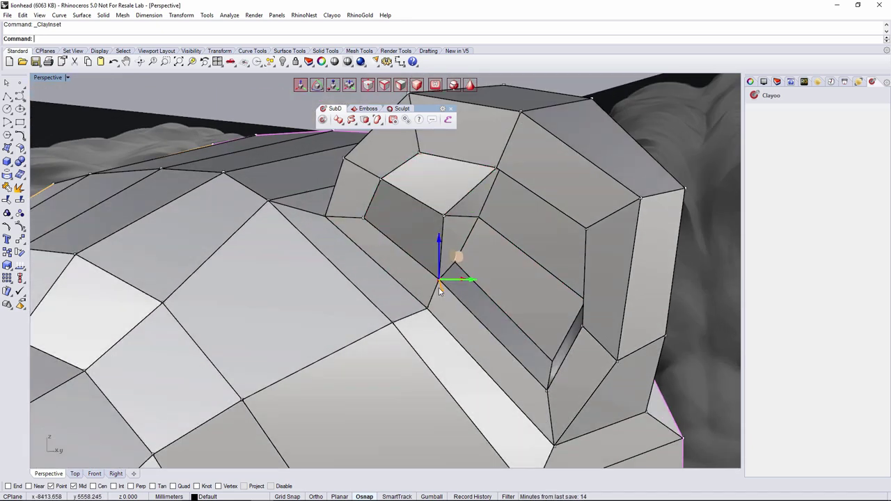
scroll(439, 288, "down", 5)
key("Tab")
scroll(600, 220, "down", 6)
right_click_drag(600, 225, 504, 211)
scroll(570, 240, "up", 5)
scroll(569, 240, "up", 6)
key("Tab")
right_click_drag(362, 176, 354, 259, "shift")
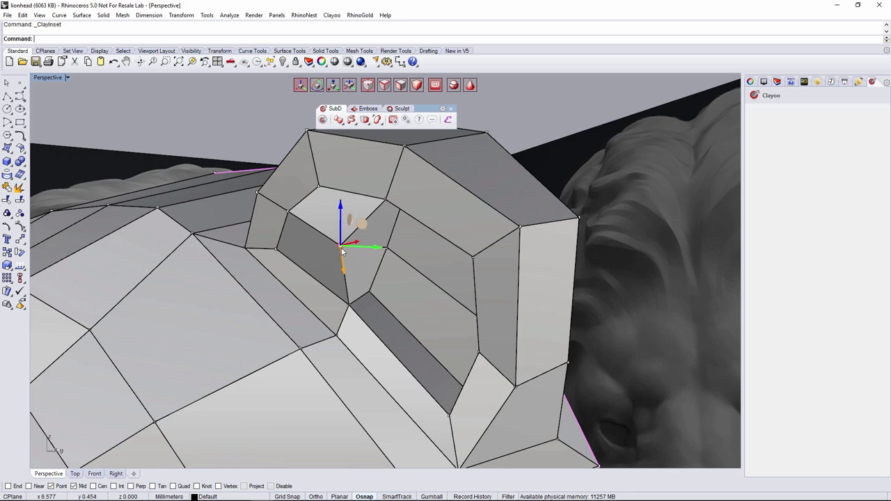
key("Tab")
scroll(390, 250, "down", 5)
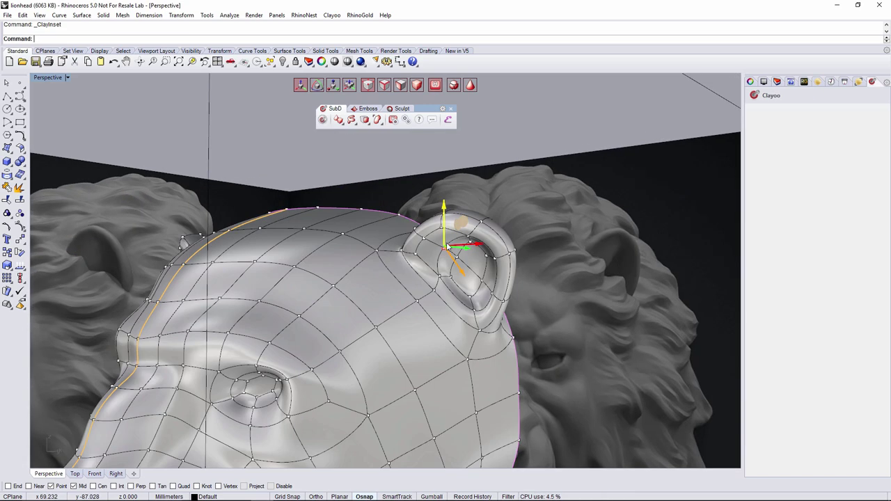
Move the two edges running lengthwise across the floor of the ear hollow, working from inside the head
right_click_drag(589, 262, 299, 290)
scroll(574, 348, "up", 6)
key("Tab")
left_click(341, 320, "ctrl+shift")
left_click_drag(345, 321, 319, 327)
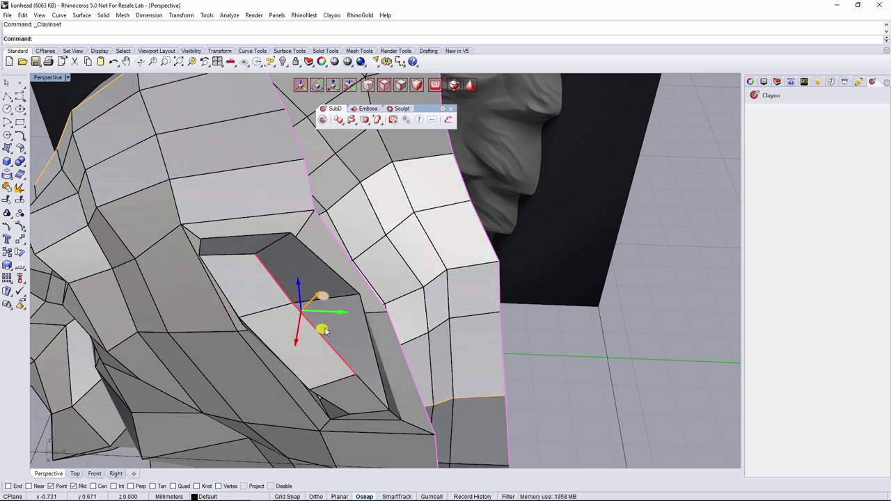
right_click_drag(353, 324, 433, 325)
scroll(491, 285, "down", 4)
right_click_drag(492, 286, 308, 237)
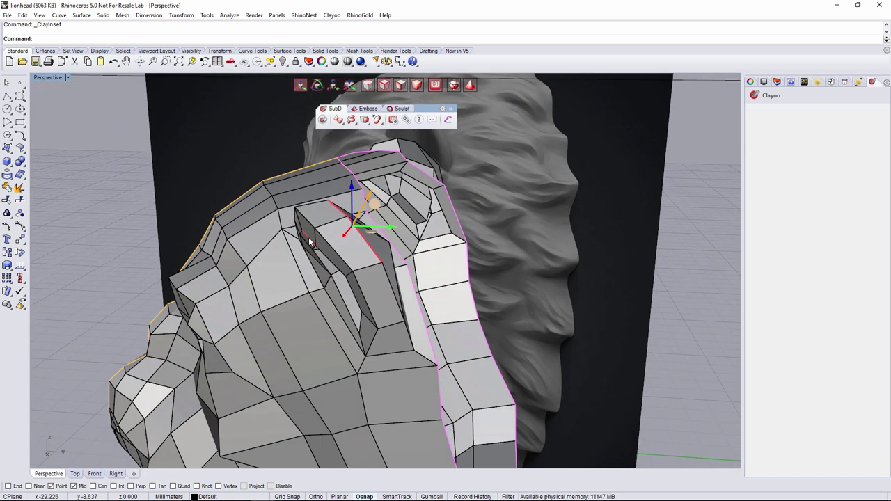
Adjust an edge on the hollow's side wall and reposition a vertex on the ear's outer upper rim
left_click_drag(297, 230, 306, 232)
right_click_drag(308, 232, 417, 235)
left_click_drag(427, 233, 428, 228)
mouse_move(552, 239)
right_mouse_down()
mouse_move(585, 235)
mouse_move(510, 220)
right_mouse_up()
left_click_drag(537, 210, 547, 211)
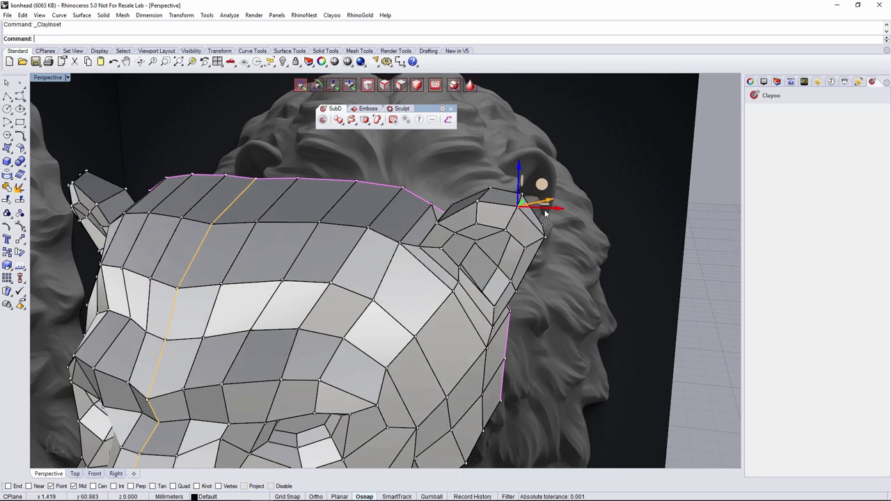
left_click(578, 268)
Reposition the border edges running across the top of the head between the two ears
scroll(578, 267, "down", 3)
key("Tab")
right_click_drag(369, 237, 341, 233)
scroll(476, 209, "down", 4)
scroll(342, 233, "down", 4)
right_click_drag(418, 247, 474, 355)
scroll(430, 229, "up", 7)
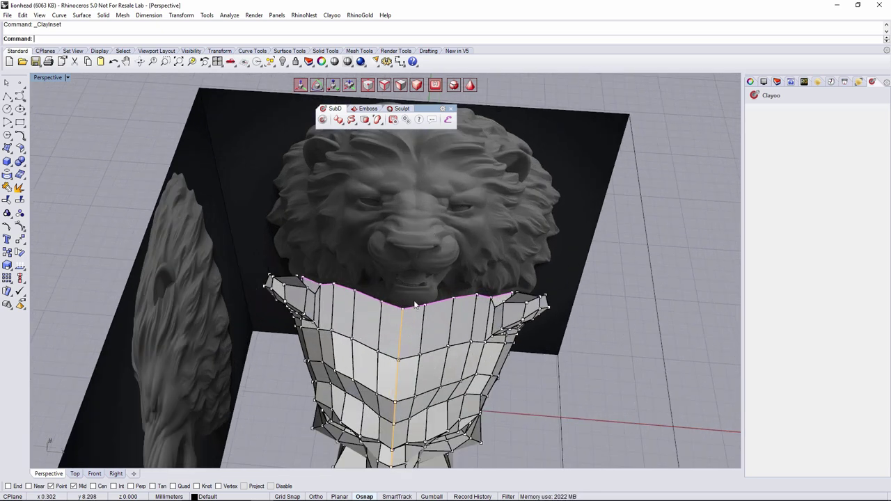
right_click_drag(415, 308, 384, 293)
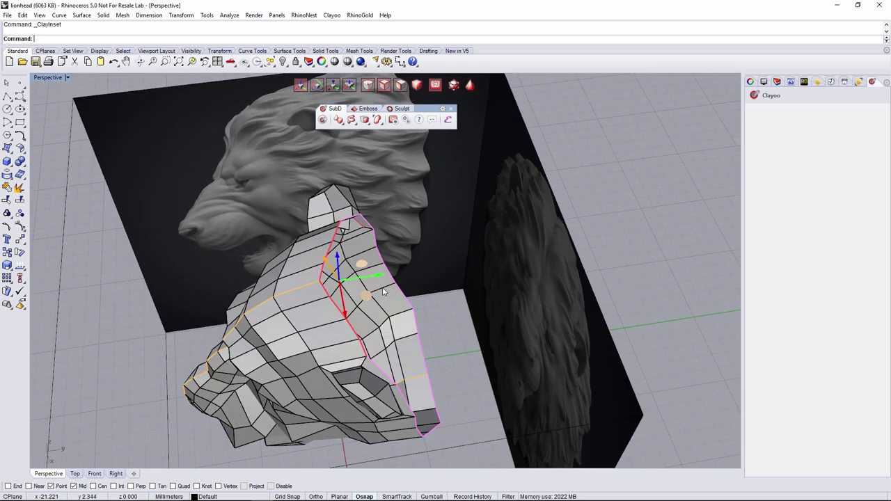
mouse_move(381, 277)
left_mouse_down()
mouse_move(363, 286)
mouse_move(384, 280)
left_mouse_up()
right_click_drag(394, 301, 382, 268)
scroll(400, 230, "down", 4)
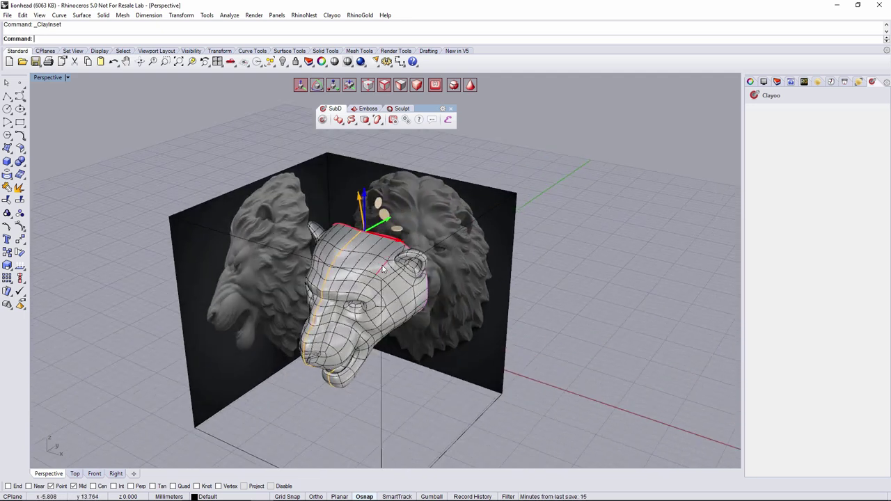
Delete the edge loop that crosses the forehead and continues down the side of the head
scroll(334, 317, "up", 6)
right_click_drag(334, 317, 397, 298)
key("Tab")
right_click_drag(446, 337, 434, 250)
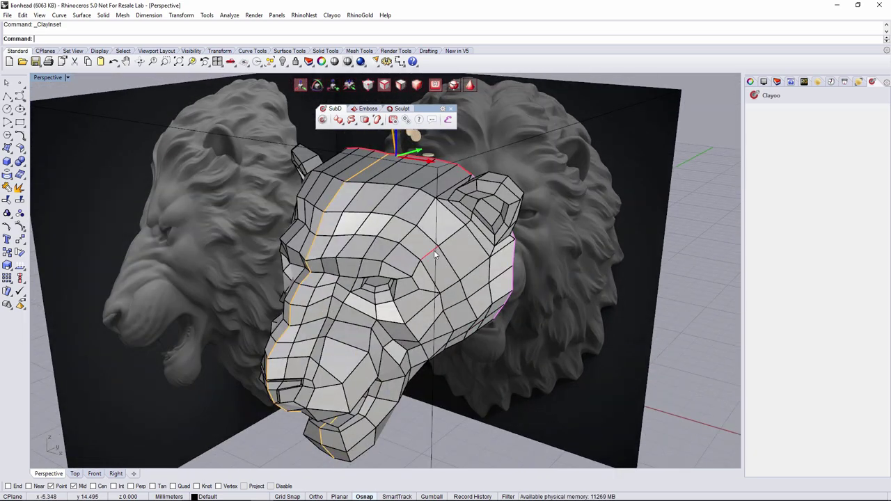
double_click(447, 265)
right_click_drag(457, 278, 306, 267)
key("Delete")
Try to delete the strip of faces running along the head's back border
left_click(115, 474)
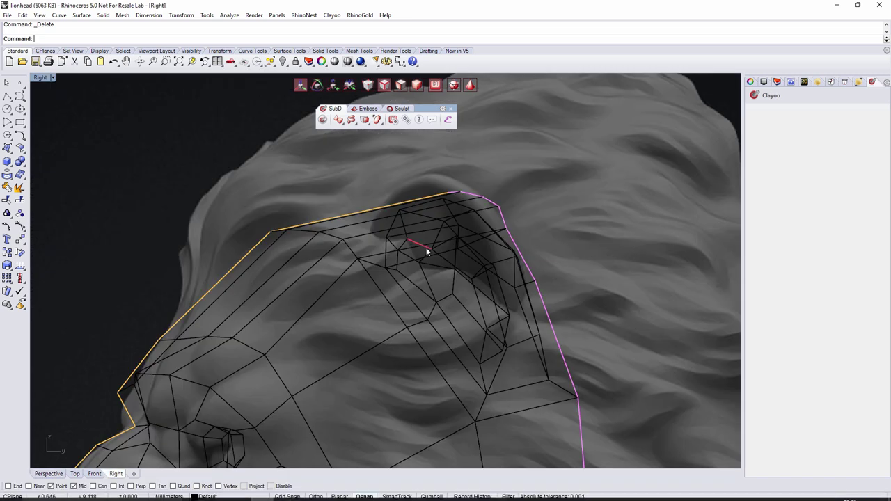
scroll(426, 247, "down", 3)
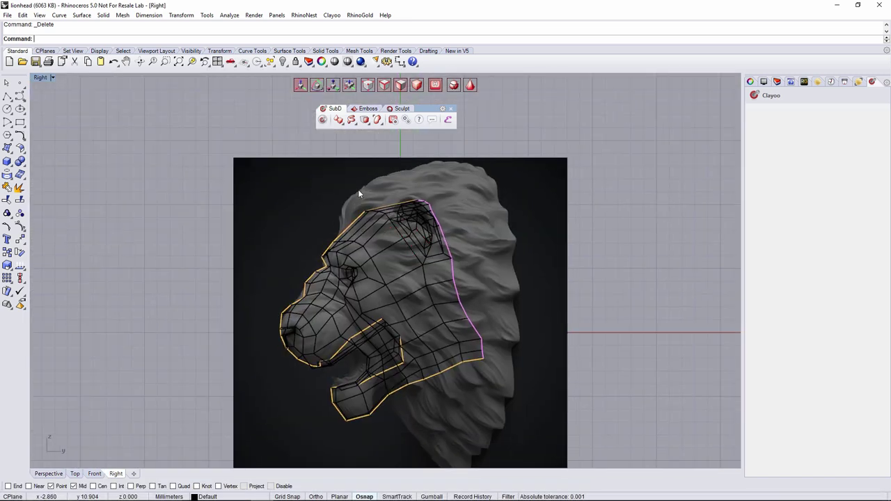
right_click_drag(498, 309, 481, 302)
scroll(448, 339, "up", 6)
double_click(448, 339, "shift")
scroll(448, 339, "down", 8)
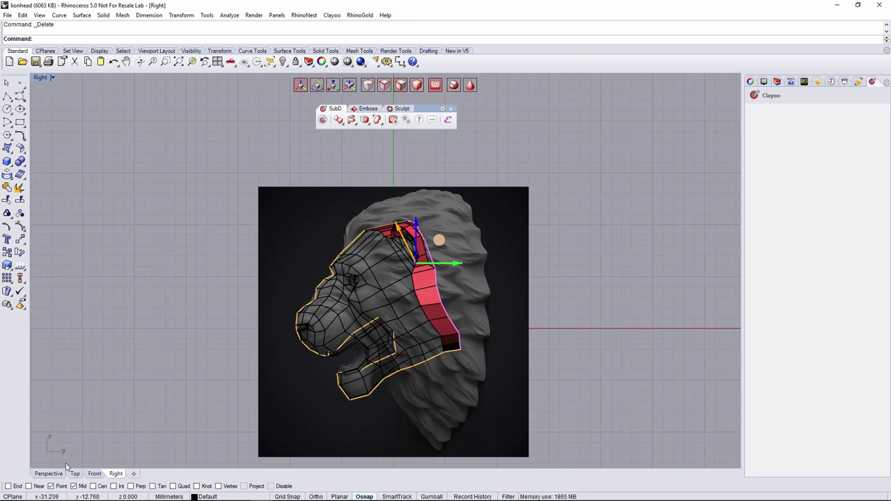
left_click(50, 474)
scroll(461, 339, "up", 2)
mouse_move(446, 300)
right_mouse_down()
mouse_move(397, 293)
mouse_move(429, 268)
mouse_move(446, 231)
mouse_move(577, 302)
right_mouse_up()
key("Delete")
scroll(400, 314, "down", 4)
mouse_move(400, 314)
right_mouse_down()
mouse_move(420, 277)
mouse_move(381, 282)
right_mouse_up()
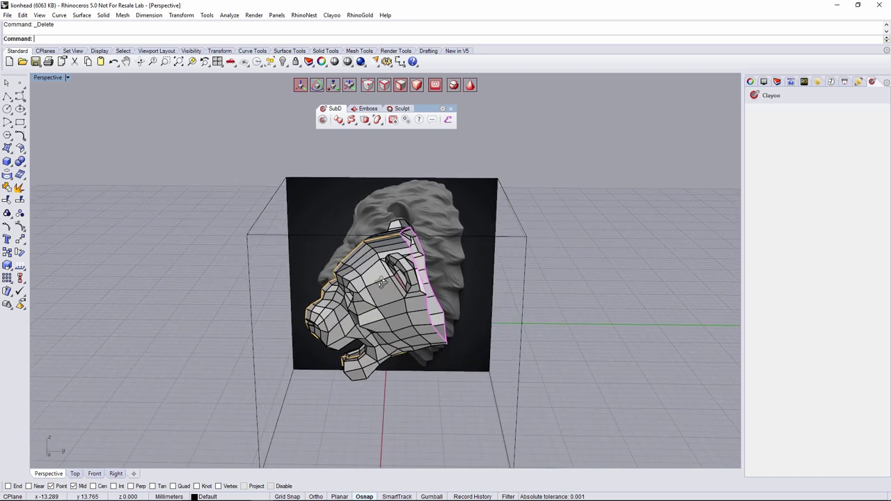
Reposition the edge loop crossing the forehead and temple to even out the spacing against the side reference
right_click_drag(373, 203, 471, 259)
scroll(471, 259, "up", 5)
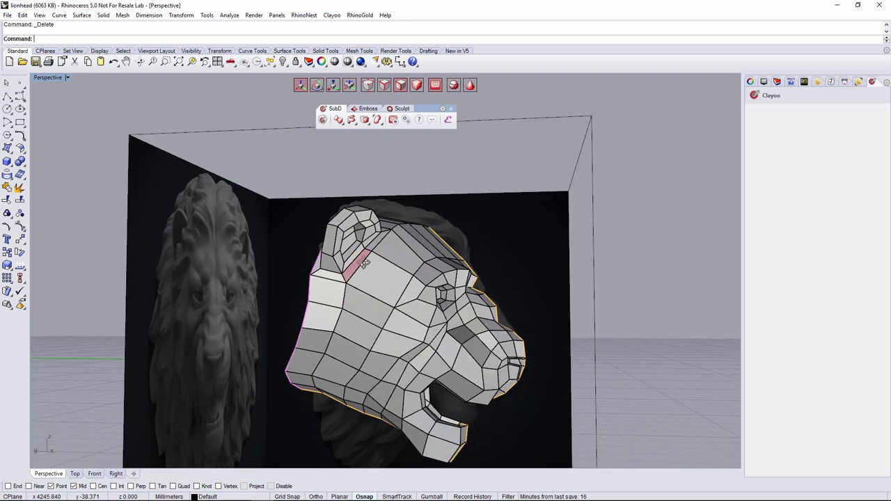
left_click(387, 326)
right_click_drag(387, 326, 361, 338)
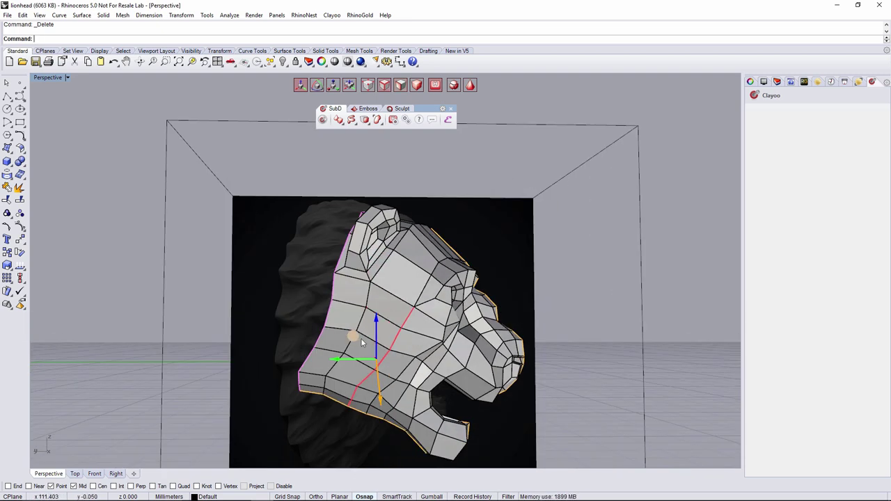
left_click(435, 273)
left_click_drag(419, 249, 420, 238)
left_click(116, 474)
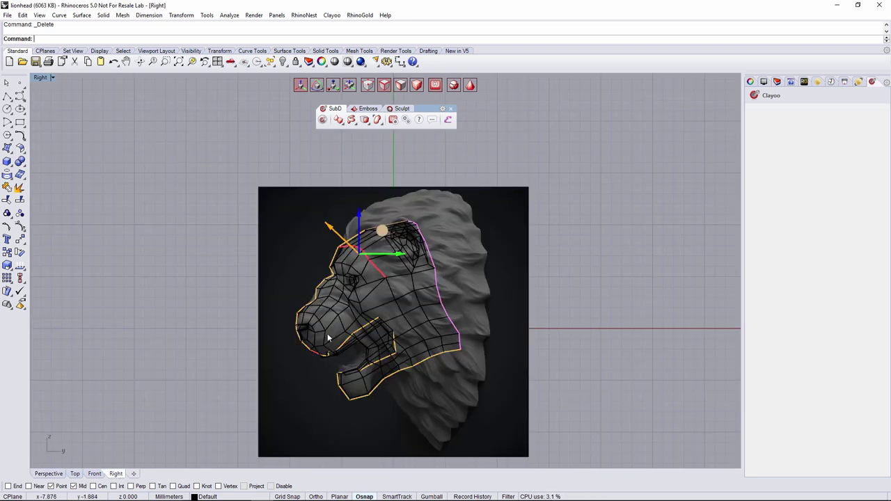
scroll(328, 334, "up", 3)
left_click_drag(389, 208, 393, 206)
Reposition the edge loop running down the cheek behind the mouth in the side view
right_click_drag(439, 285, 431, 259)
double_click(458, 337)
left_click_drag(481, 309, 480, 305)
left_click(586, 300)
scroll(561, 331, "down", 3)
scroll(562, 334, "up", 8)
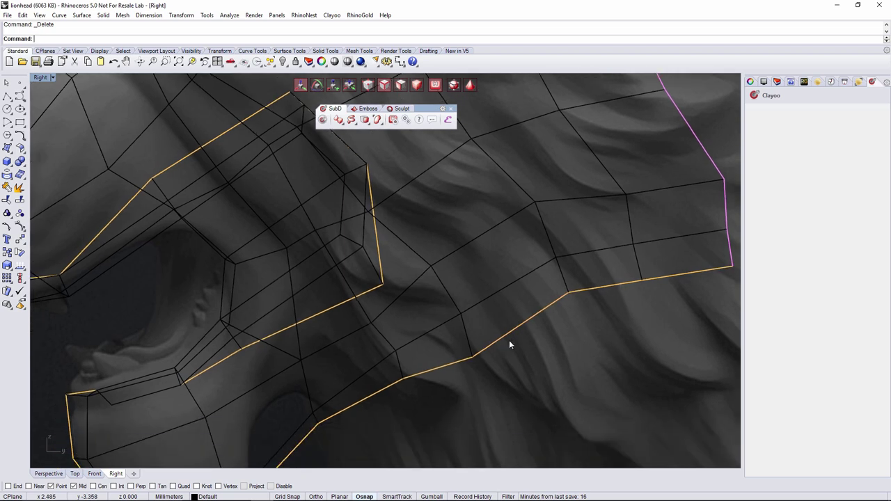
Move the short edges along the underside of the neck to smooth the head's lower border
left_click(468, 345)
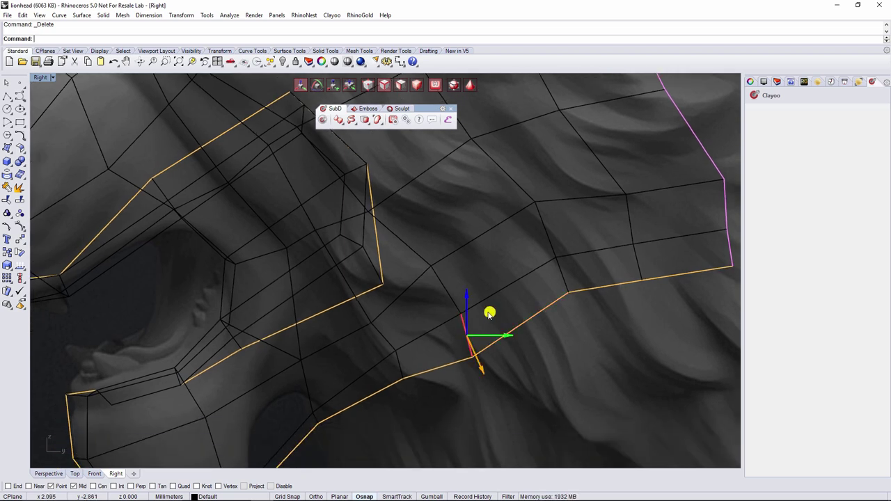
left_click_drag(490, 312, 489, 302)
right_click_drag(586, 309, 535, 294)
left_click_drag(494, 231, 558, 339)
left_click(534, 342)
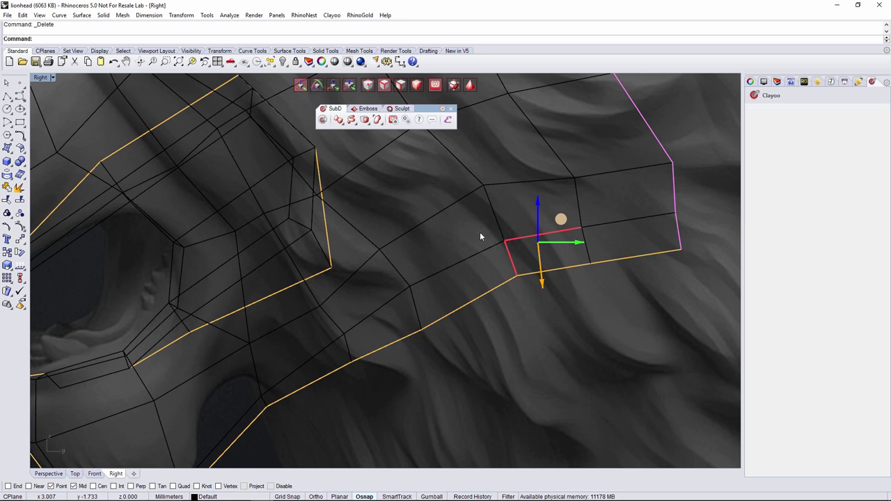
left_click_drag(530, 230, 546, 235)
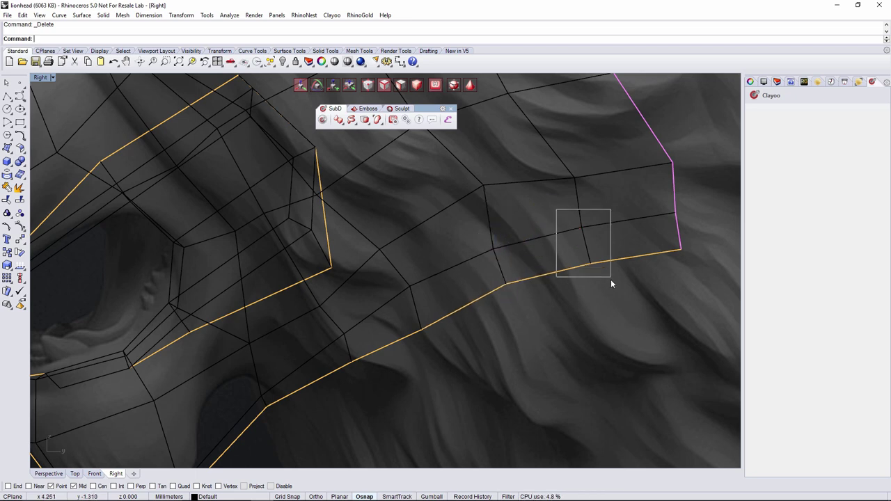
scroll(490, 308, "down", 3)
scroll(531, 298, "up", 3)
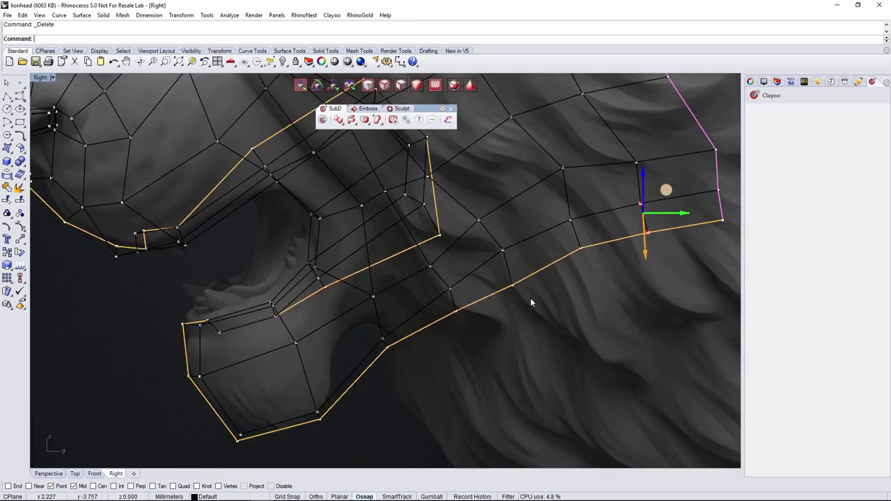
scroll(537, 269, "down", 6)
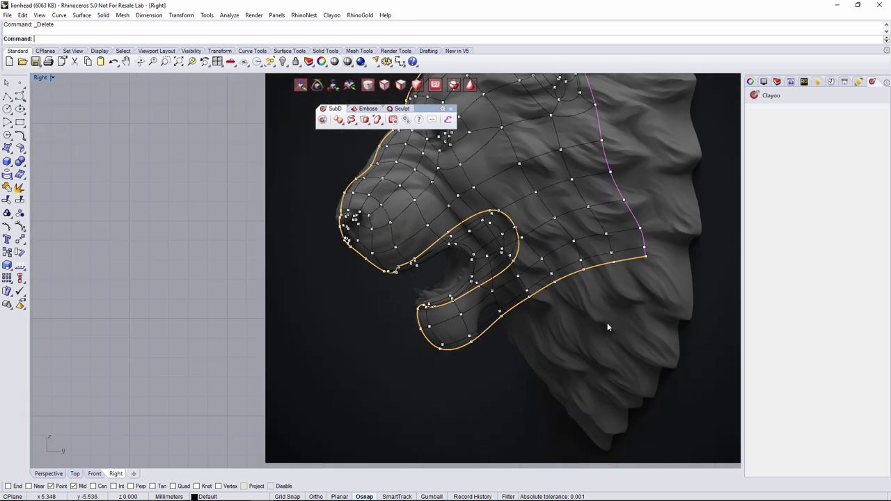
scroll(571, 281, "up", 4)
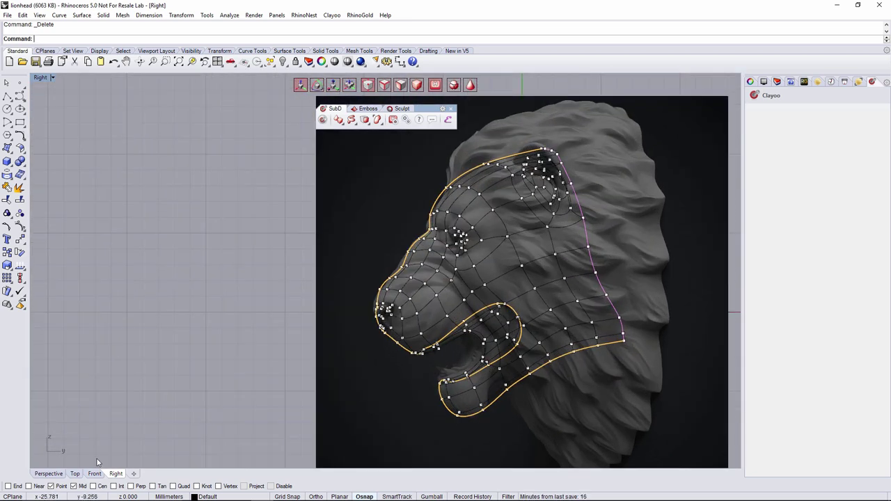
Reposition the vertex on the side of the head between the eye and the base of the ear
left_click(56, 474)
right_click_drag(251, 366, 390, 244)
scroll(437, 261, "up", 4)
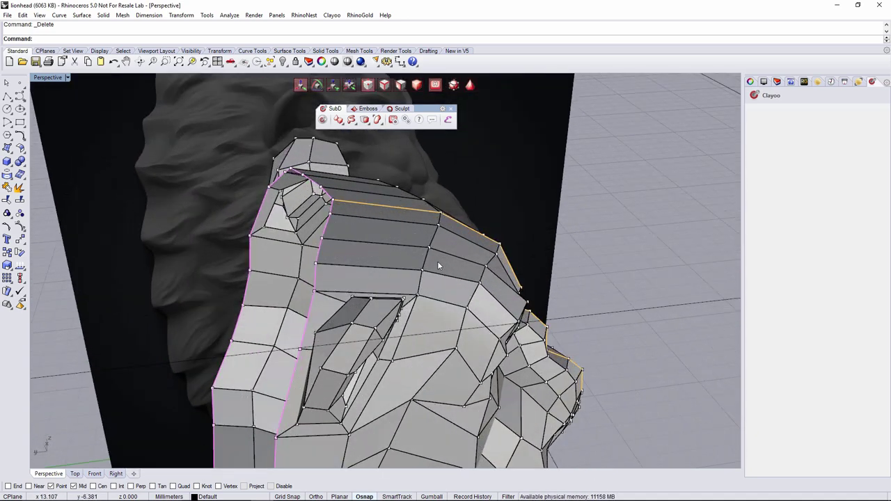
right_click_drag(438, 261, 339, 314)
scroll(397, 218, "down", 5)
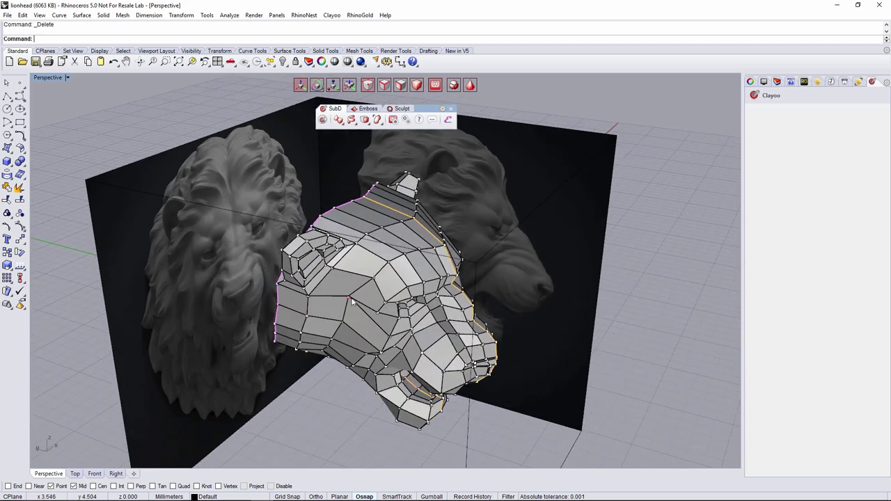
left_click(350, 300)
scroll(349, 303, "up", 6)
left_click_drag(342, 313, 338, 338)
right_click_drag(391, 329, 368, 313)
left_click_drag(240, 234, 241, 251)
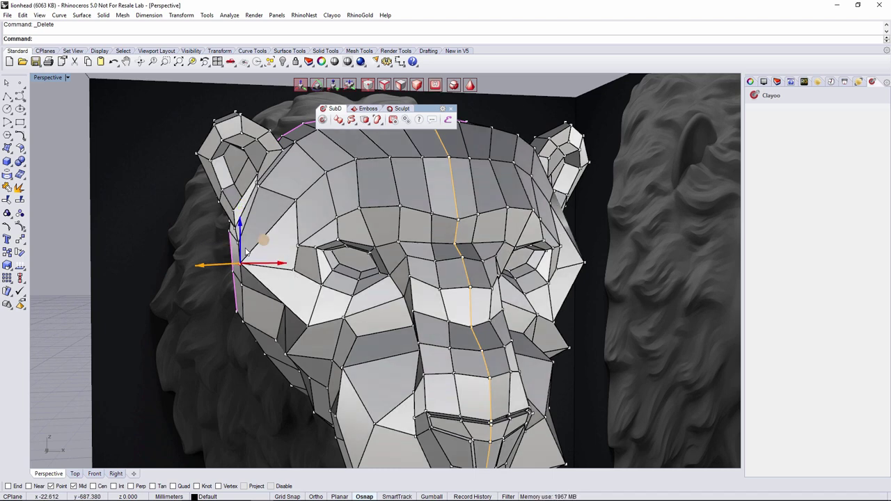
Move the vertex on the outer side of the forehead above the eye outward
right_click_drag(261, 256, 351, 261)
left_click(374, 199)
right_click_drag(379, 202, 344, 201)
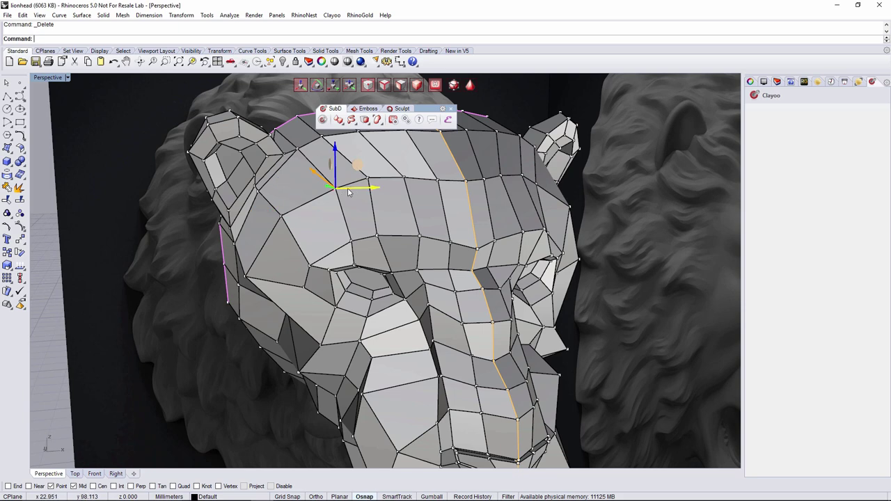
left_click_drag(348, 190, 337, 189)
right_click_drag(633, 223, 554, 249)
right_click_drag(680, 287, 398, 330)
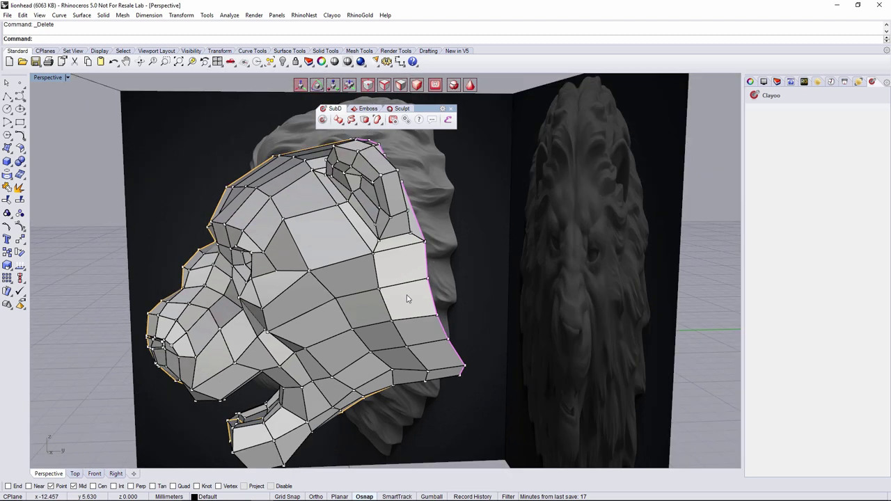
Delete the surplus edges from the head mesh and check the head in its smoothed display
right_click_drag(444, 293, 390, 337)
left_click(296, 220)
right_click_drag(298, 222, 341, 267)
key("Delete")
right_click_drag(329, 340, 391, 237)
left_click(336, 181)
key("Delete")
left_click(391, 281)
right_click_drag(440, 322, 486, 277)
key("Delete")
key("Tab")
scroll(491, 276, "down", 4)
scroll(491, 275, "up", 4)
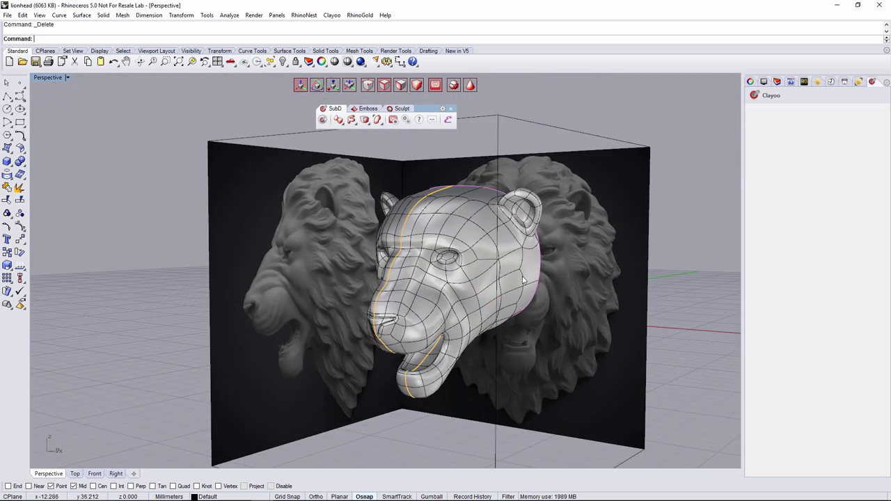
Delete the remaining surplus edge on the upper head and inspect the head in its smoothed display
right_click_drag(525, 265, 531, 243)
key("Tab")
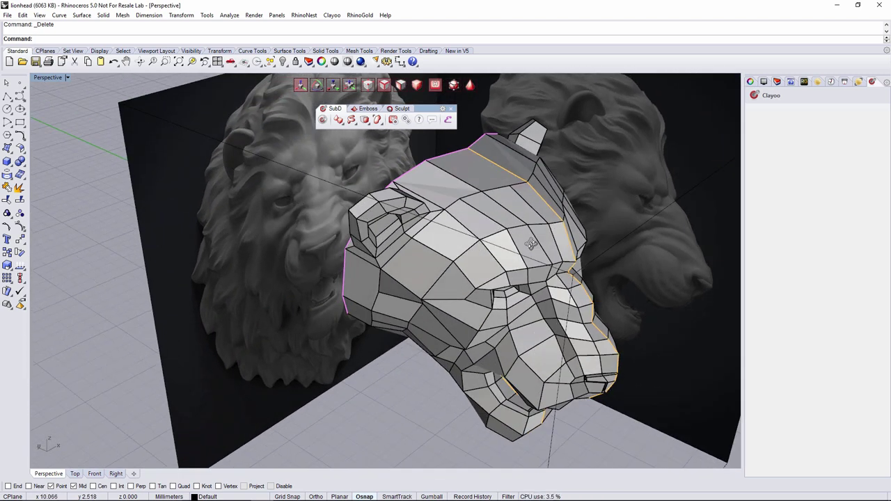
left_click(525, 203)
right_click_drag(524, 205, 434, 267)
key("Delete")
key("Delete")
right_click_drag(406, 321, 445, 309)
scroll(472, 316, "down", 4)
key("Tab")
scroll(445, 308, "up", 5)
scroll(512, 323, "down", 4)
right_click_drag(512, 324, 549, 324)
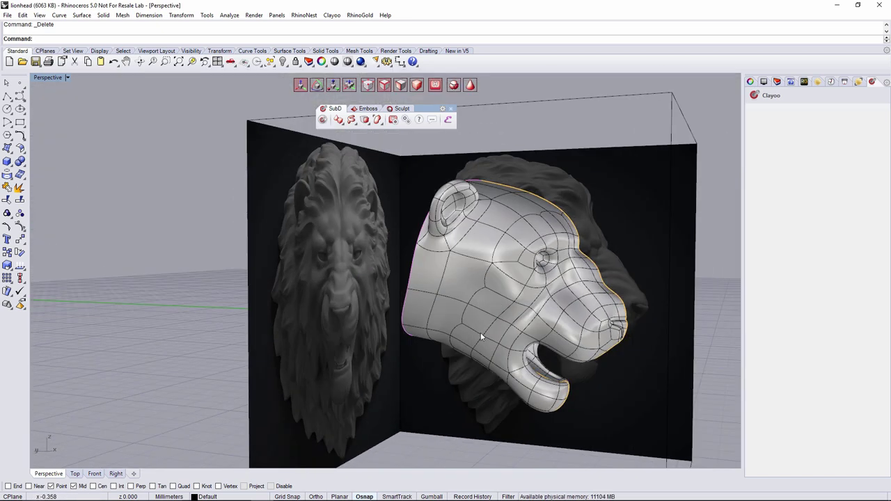
Examine the faceted mesh around the neck opening from behind, below and above
key("Tab")
right_click_drag(553, 293, 435, 280)
scroll(435, 280, "up", 4)
scroll(426, 298, "down", 2)
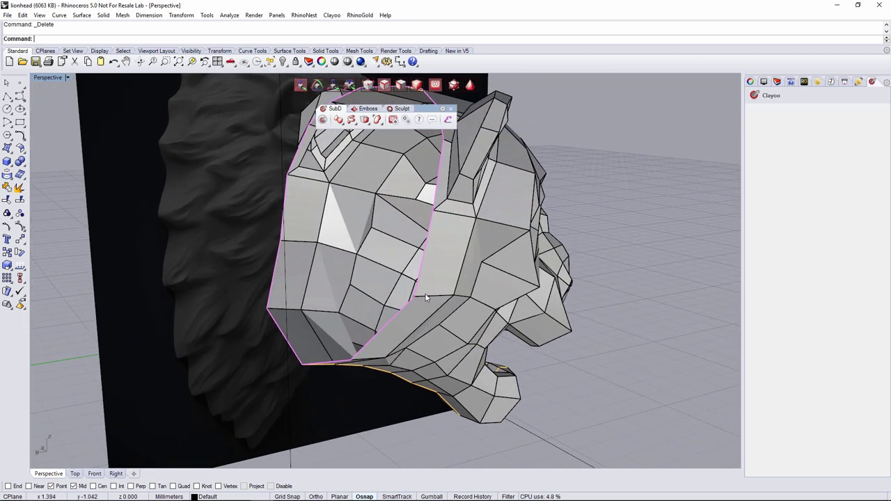
left_click(435, 297)
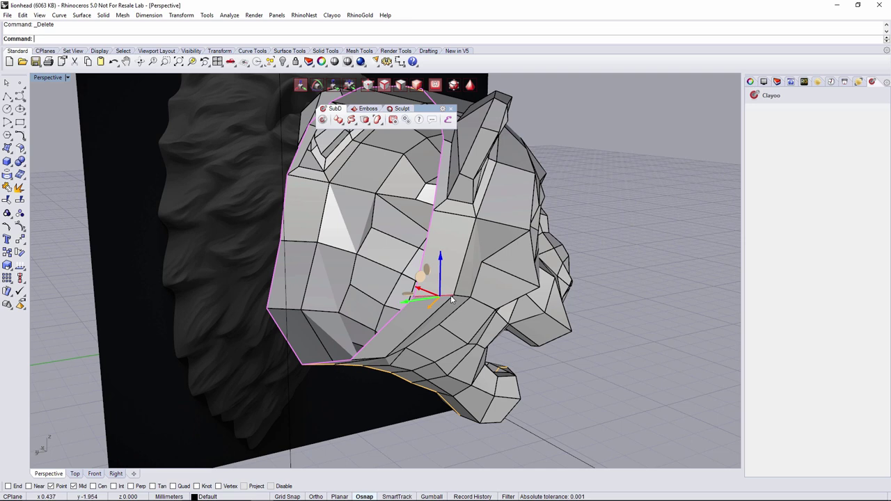
right_click_drag(451, 299, 499, 316)
right_click_drag(404, 282, 352, 344)
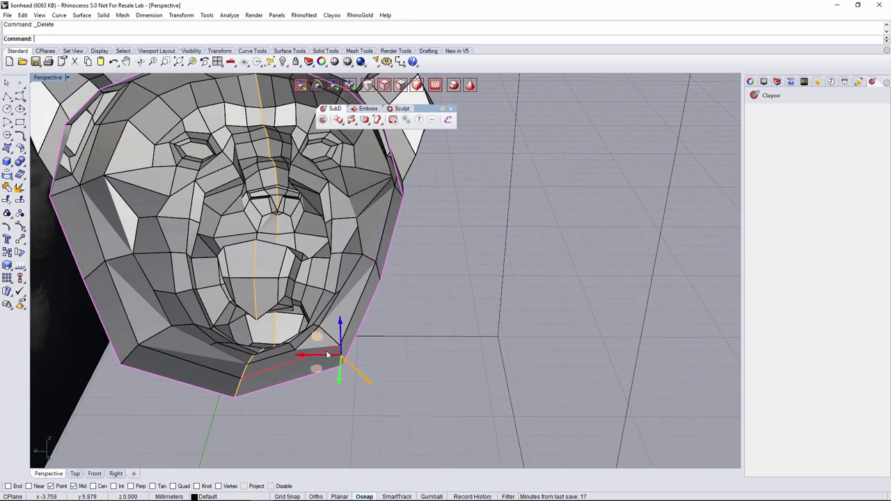
right_click_drag(317, 337, 441, 301)
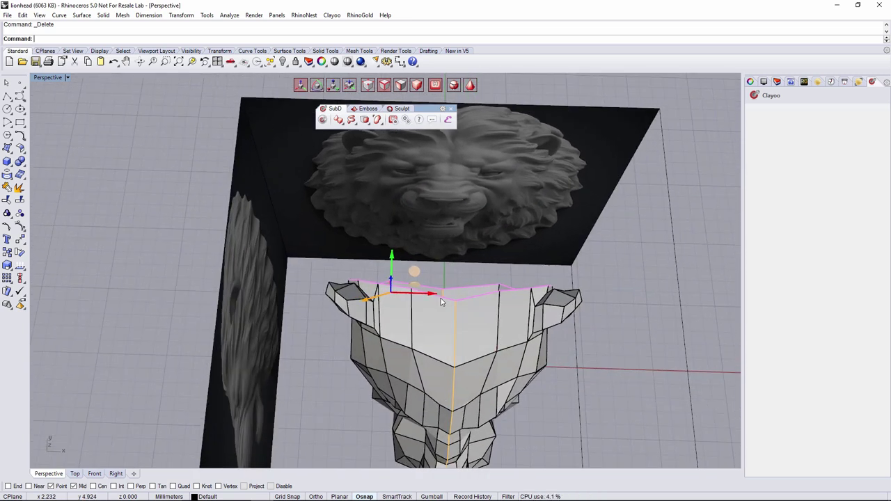
Select the mesh edges of both ears and the back of the head, leaving out the lower cheek edges
left_click_drag(292, 263, 633, 370)
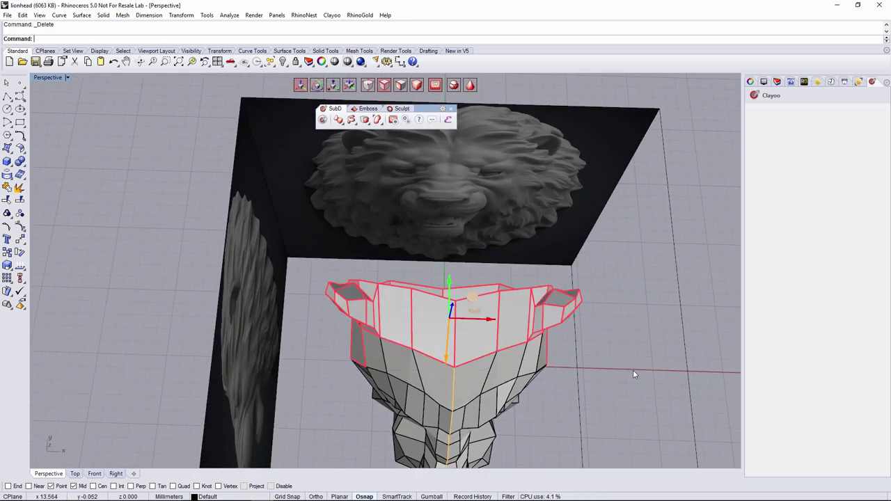
scroll(633, 368, "up", 1)
right_click_drag(633, 367, 606, 375)
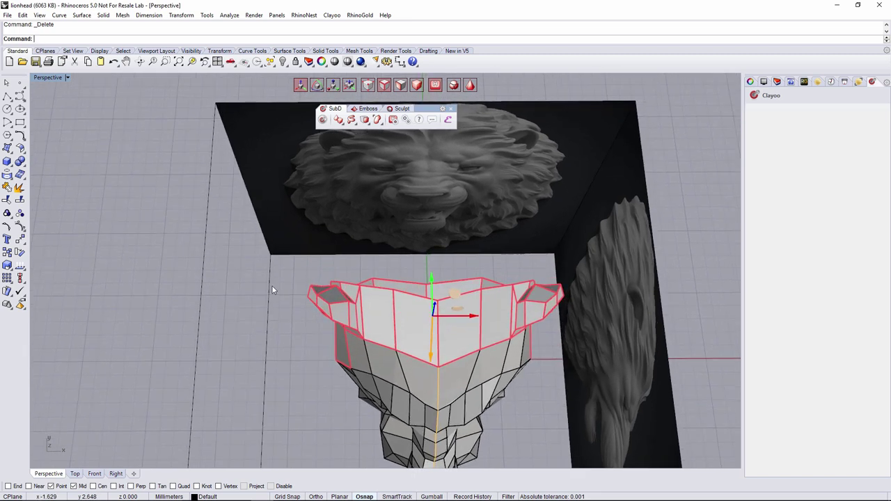
left_click_drag(280, 258, 610, 348)
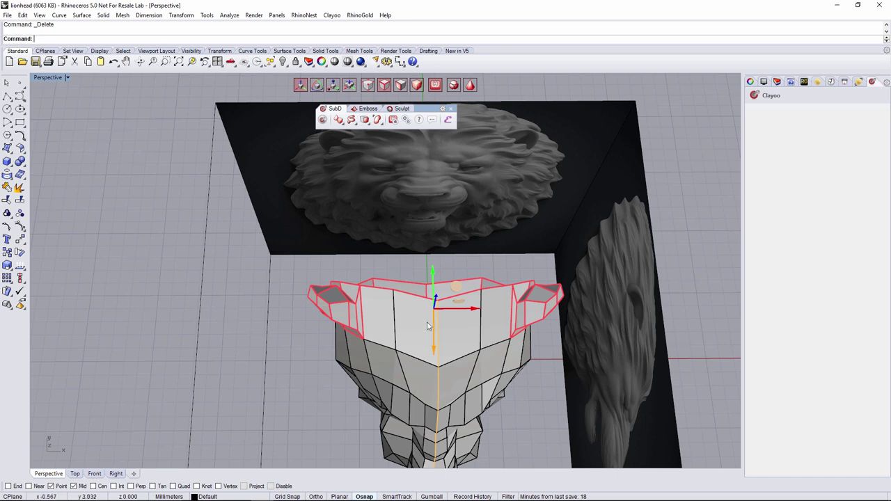
right_click_drag(526, 348, 507, 350)
left_click_drag(266, 249, 596, 378)
right_click_drag(519, 376, 512, 413)
left_click_drag(467, 357, 465, 354, "ctrl")
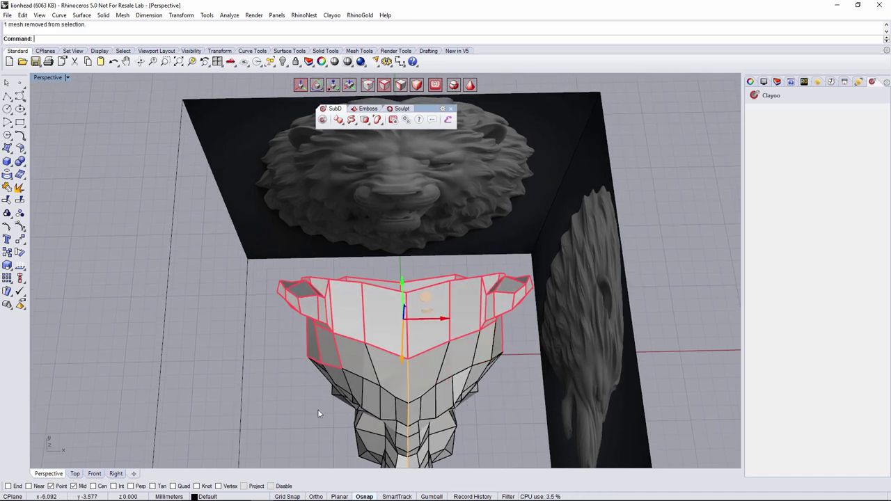
left_click_drag(277, 358, 279, 358, "ctrl")
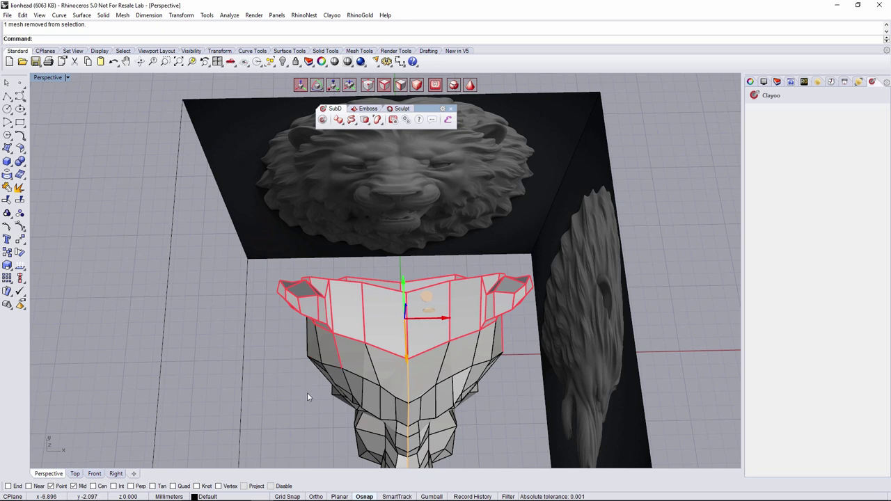
key("ctrl+z")
left_click_drag(301, 379, 306, 370, "ctrl")
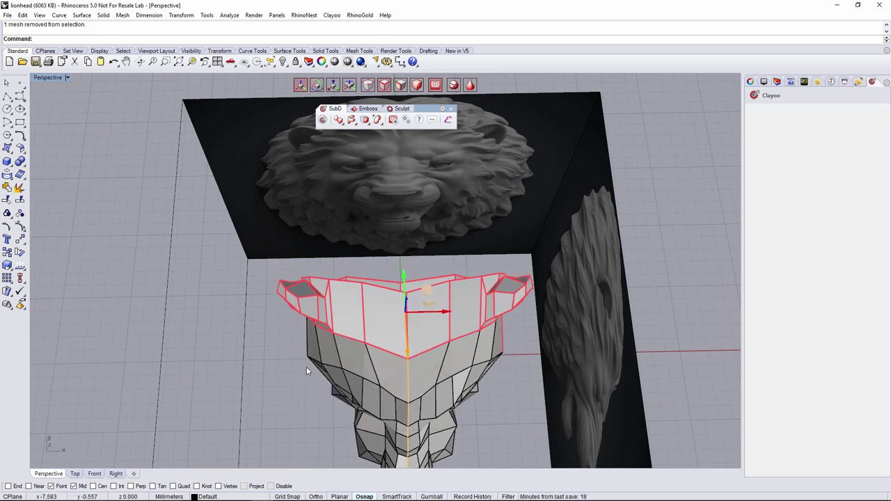
left_click_drag(482, 335, 482, 335, "ctrl")
Deselect the remaining neck edges, adjust the ears and upper back of the head along the X axis, and check the smoothed shape
right_click_drag(69, 464, 477, 401)
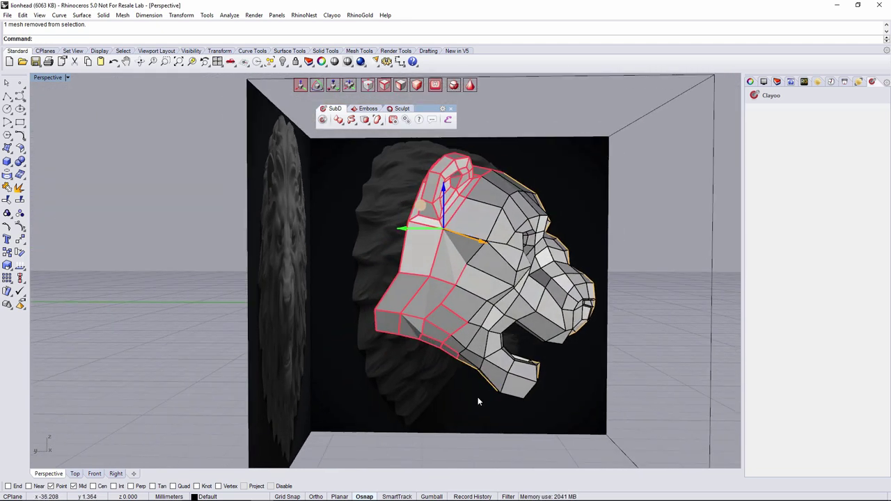
left_click_drag(449, 284, 450, 285, "ctrl")
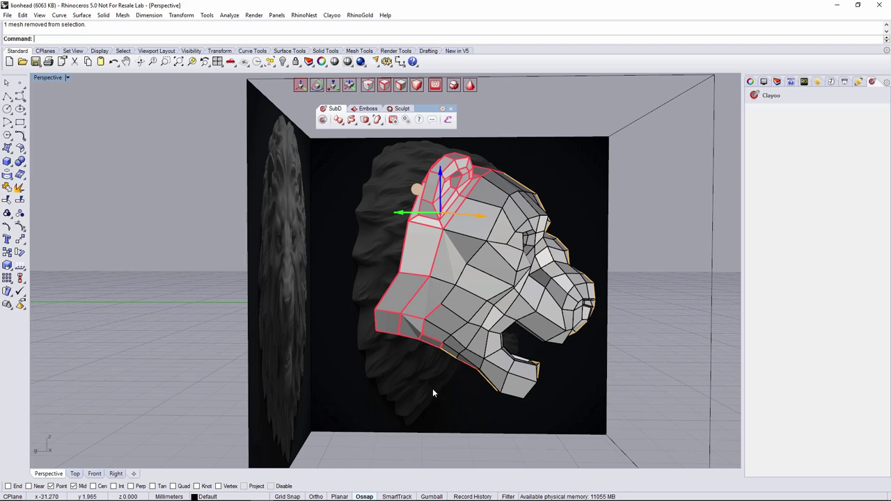
left_click_drag(418, 315, 418, 315, "ctrl")
right_click_drag(417, 315, 444, 365)
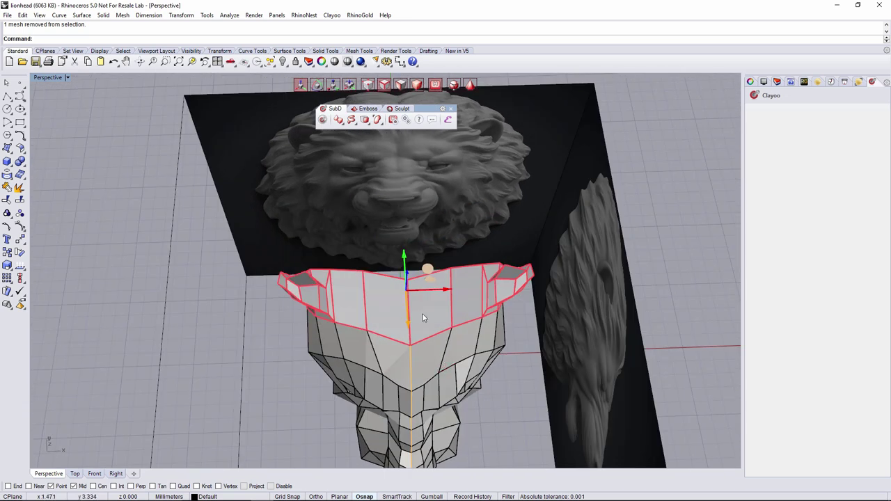
left_click_drag(452, 291, 452, 291)
right_click_drag(409, 348, 477, 308)
key("Tab")
right_click_drag(438, 366, 355, 273)
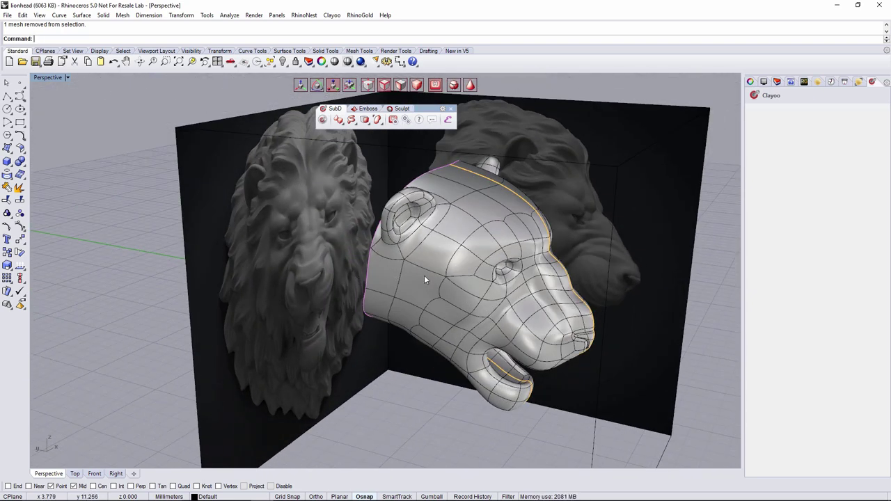
Adjust the vertices on the head's rear border beside the ear to even out the back opening
right_click_drag(425, 279, 499, 299)
scroll(498, 297, "up", 3)
right_click_drag(490, 259, 398, 234)
scroll(398, 235, "down", 2)
right_click_drag(480, 234, 199, 271)
scroll(413, 229, "down", 2)
scroll(235, 215, "up", 5)
left_click(225, 221)
right_click_drag(149, 215, 181, 223)
left_click_drag(172, 235, 179, 241)
right_click_drag(179, 240, 183, 243)
left_click(244, 145, "ctrl+shift")
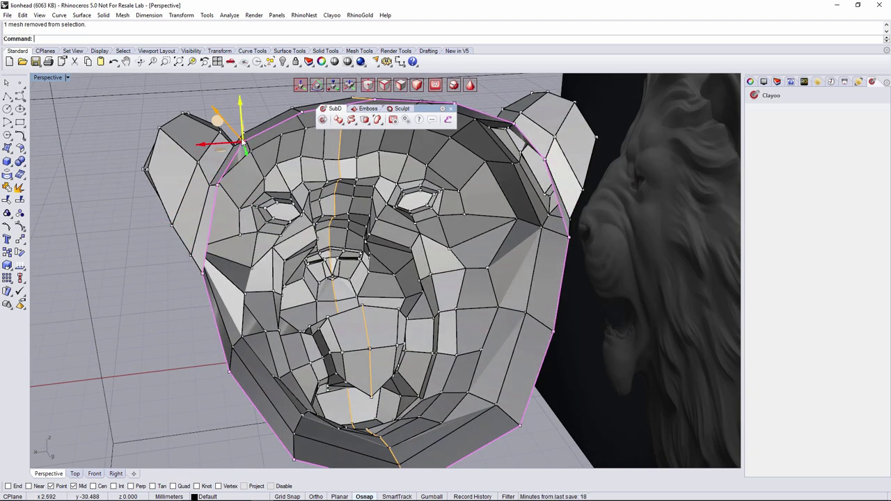
right_click_drag(218, 123, 288, 235)
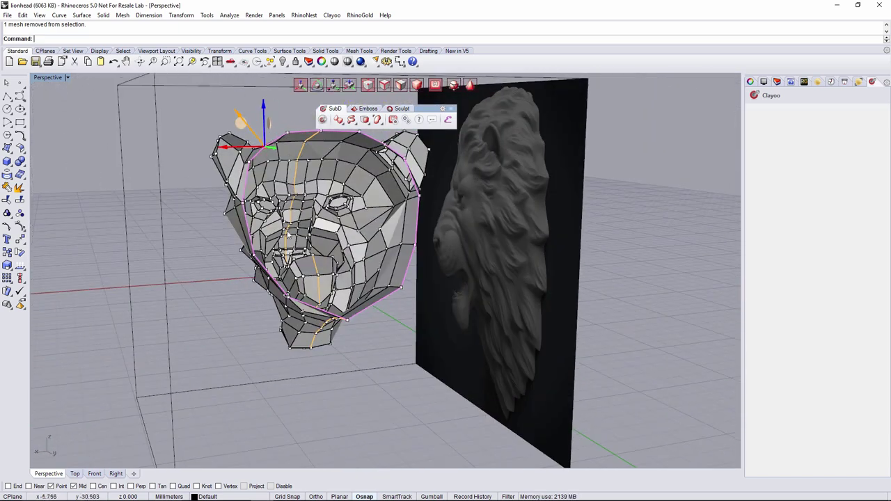
Move the rear border vertex on the side of the head below the ear outward along its normal
left_click(257, 256, "ctrl+shift")
right_click_drag(218, 272, 418, 228)
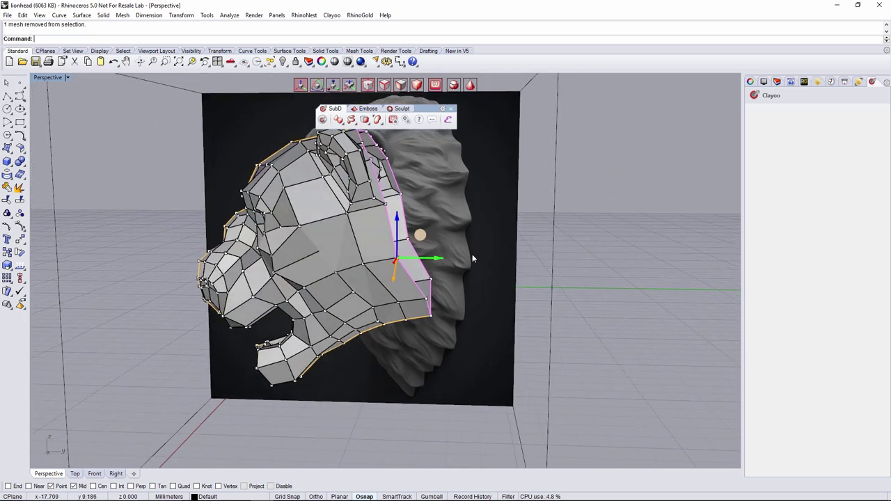
right_click_drag(472, 259, 511, 275)
right_click_drag(617, 256, 590, 270)
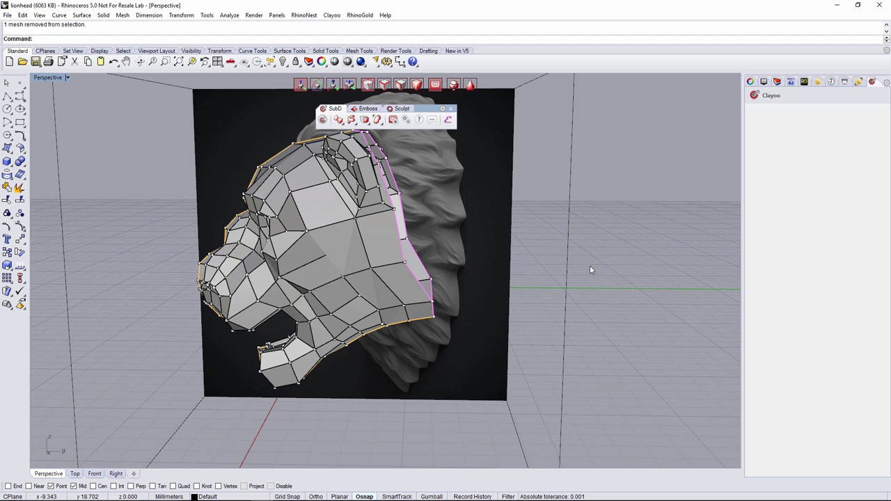
right_click_drag(555, 276, 661, 260)
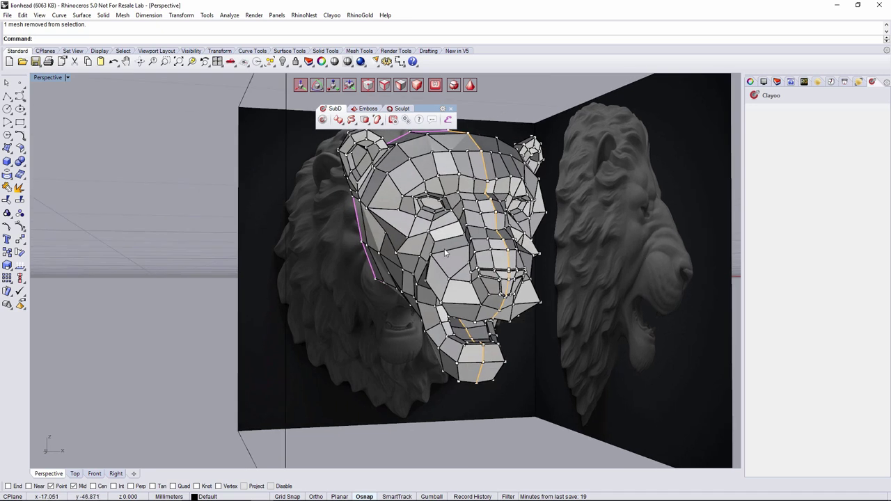
scroll(444, 252, "up", 3)
left_click_drag(341, 237, 323, 243)
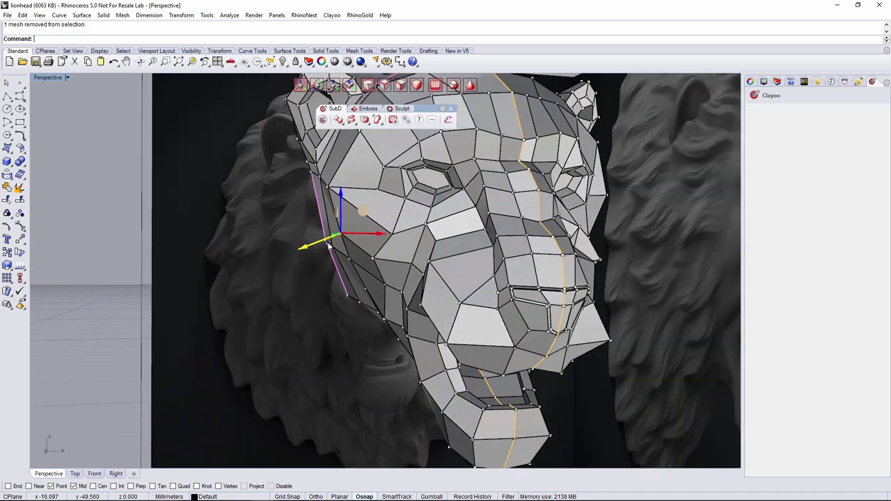
scroll(512, 257, "down", 4)
Select the whole lion head and end its symmetry with the EndSymmetry option
right_click_drag(557, 260, 550, 278)
double_click(382, 284)
right_click_drag(383, 284, 432, 230)
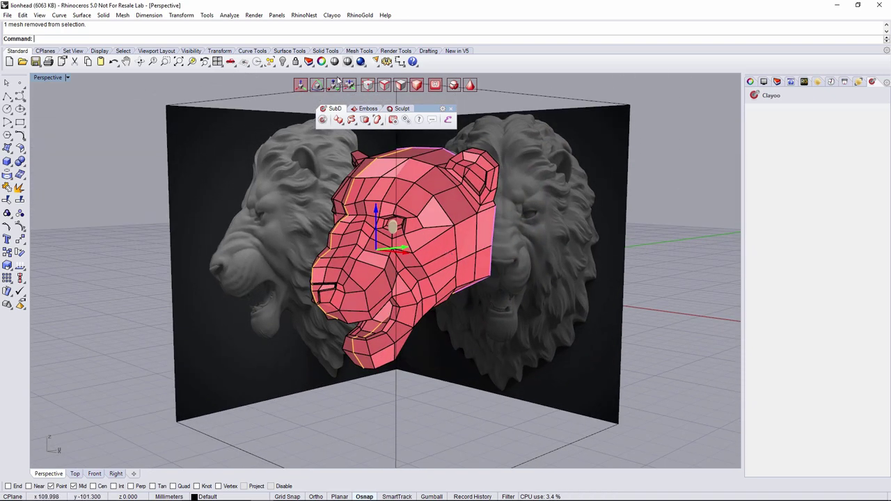
left_click(362, 123)
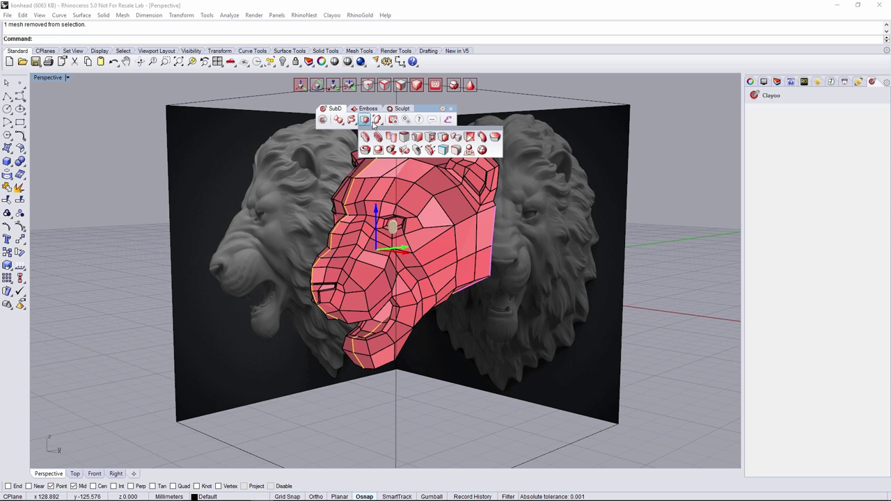
left_click(405, 151)
left_click(151, 40)
right_click_drag(424, 212, 571, 130)
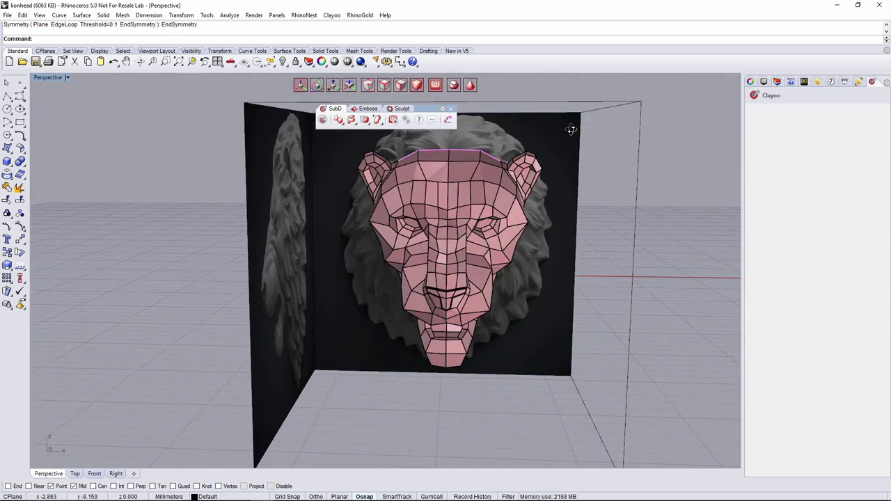
Fill the opening at the back of the head with the Clayoo Fill command
right_click_drag(456, 169, 400, 199)
scroll(456, 201, "up", 5)
right_click_drag(463, 202, 380, 217)
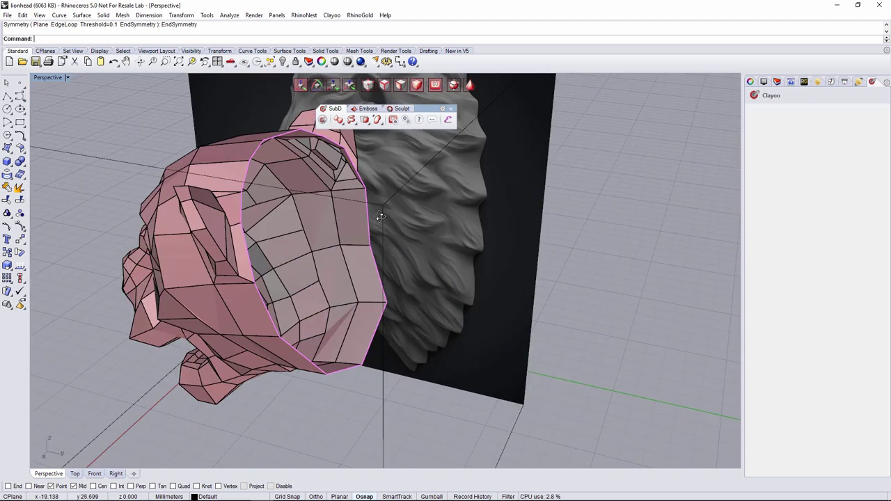
left_click(326, 232)
right_click_drag(328, 235, 394, 245, "shift")
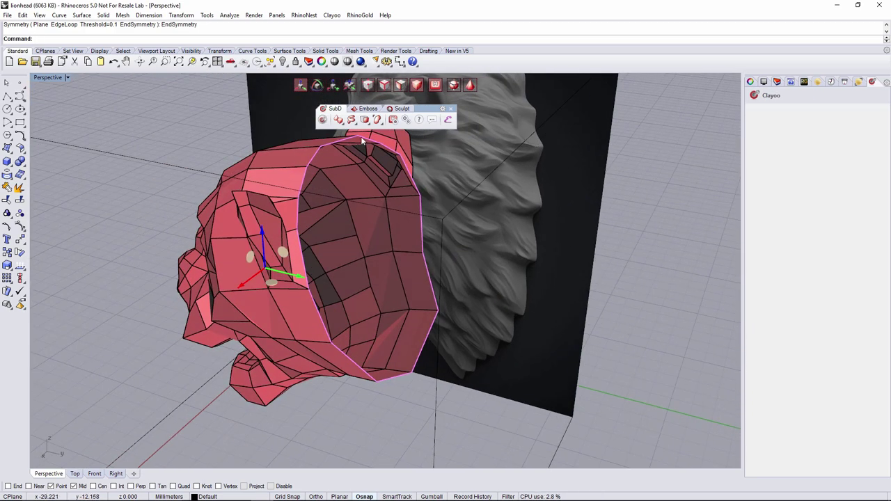
right_click_drag(363, 139, 338, 213)
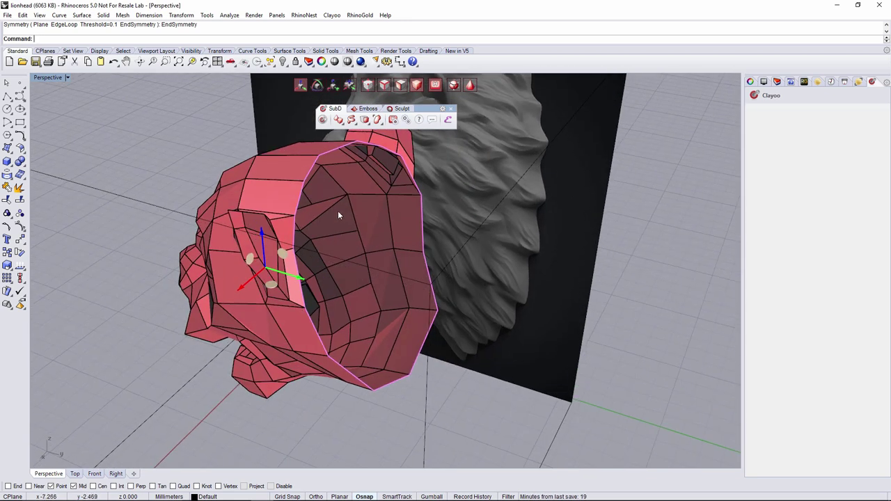
left_click(368, 121)
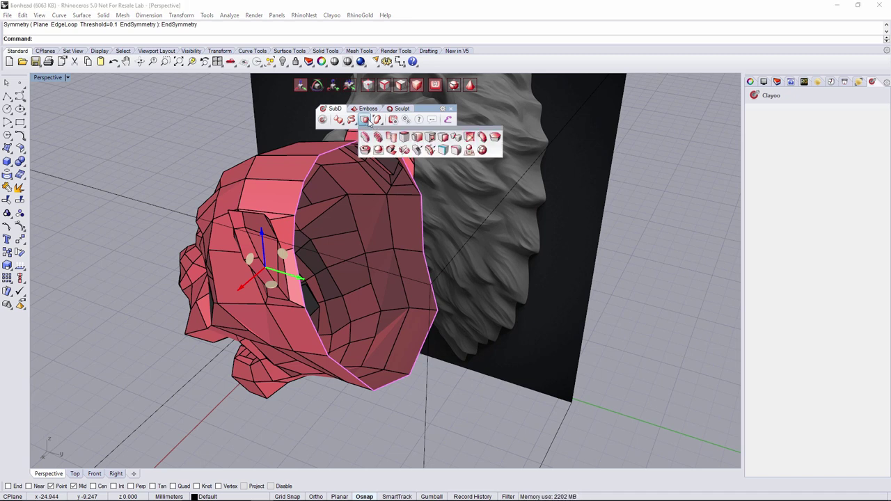
left_click(494, 139)
right_click_drag(451, 252, 432, 313)
Divide the fill face with an edge running from its upper centre vertex to a vertex on its lower border
left_click(302, 166)
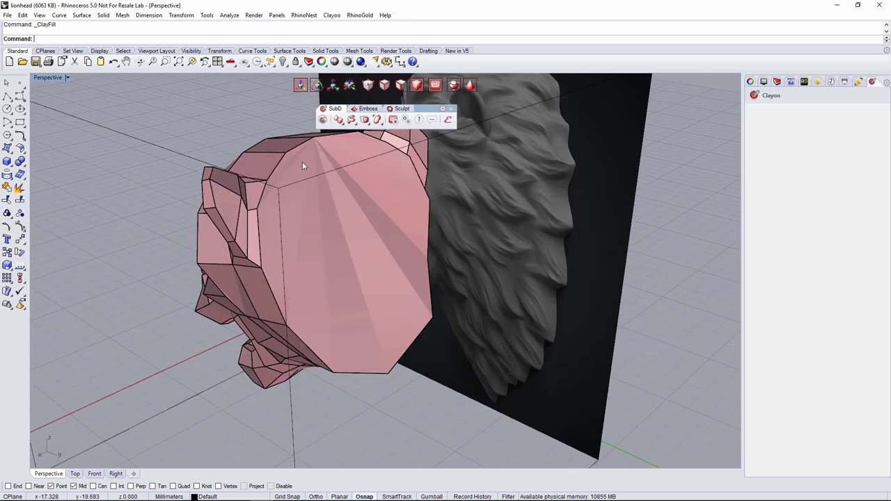
key("d")
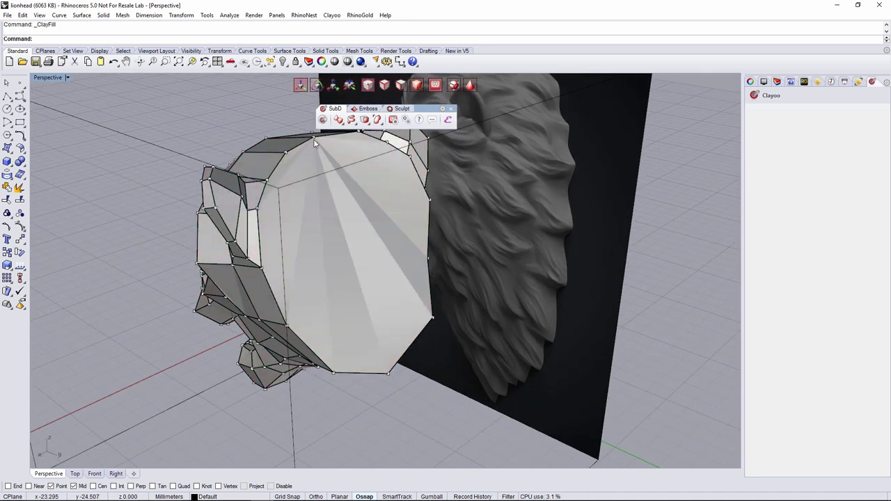
left_click(387, 374)
right_click_drag(394, 375, 413, 317)
key("Tab")
key("Tab")
Delete the fill faces from the back of the head to reopen it
right_click_drag(341, 283, 324, 292)
left_click(324, 291)
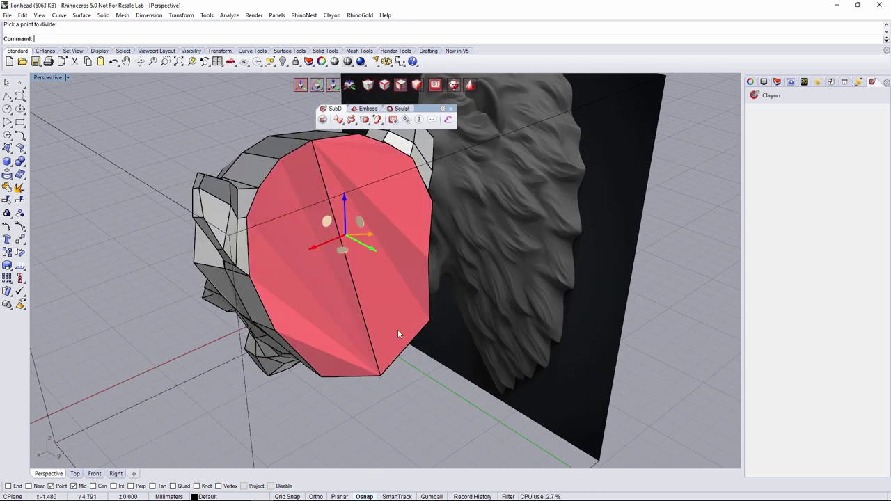
key("Delete")
right_click_drag(399, 330, 351, 207)
left_click(344, 201)
left_click(484, 314)
Start a Clayoo SubD cylinder behind the lion head, turning on grid snap to place its origin at x 0, y 20
right_click_drag(485, 315, 446, 318)
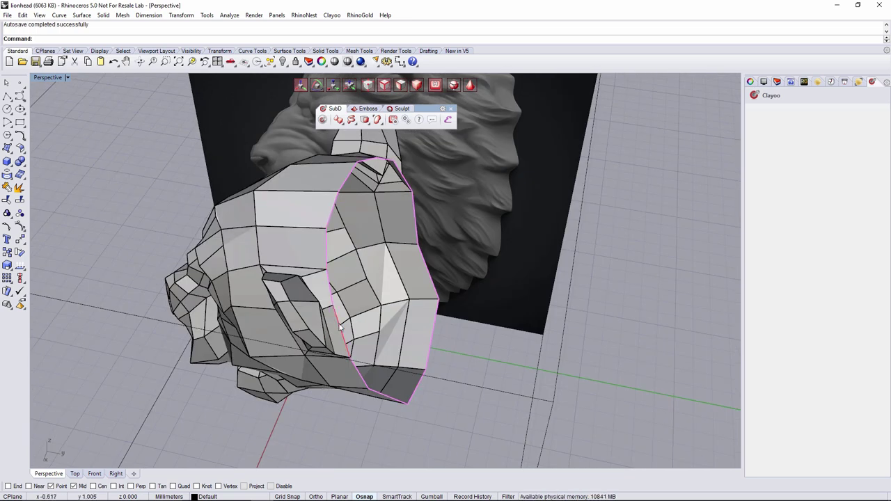
right_click_drag(381, 397, 334, 139)
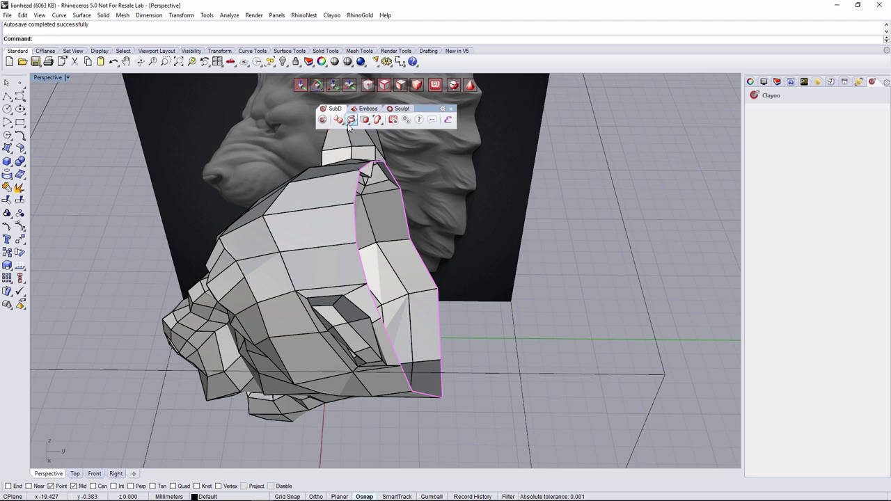
left_click(341, 122)
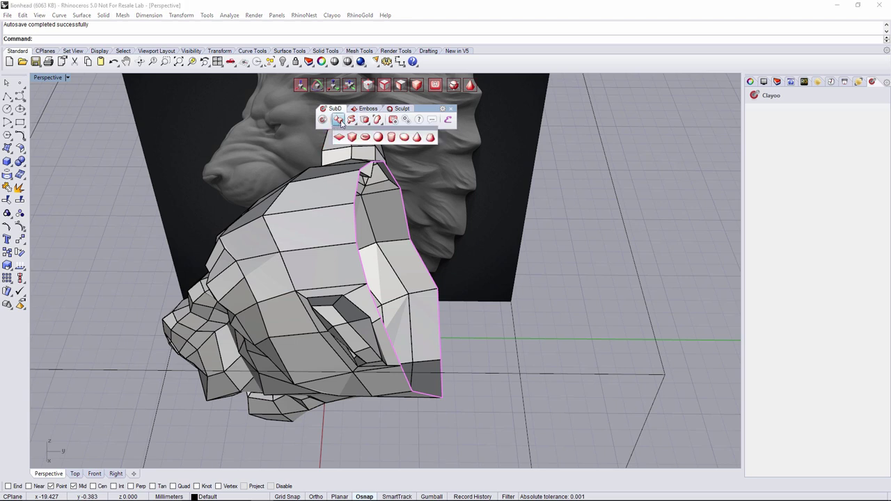
left_click(379, 137)
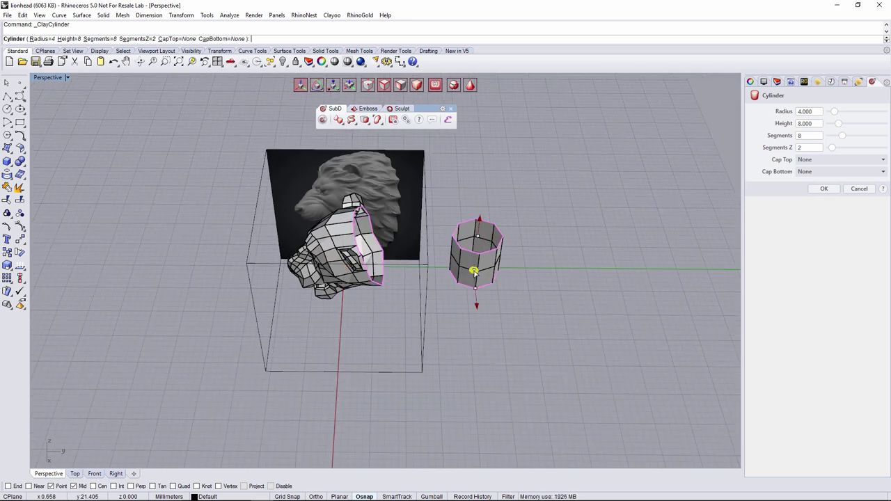
scroll(480, 263, "up", 4)
right_click_drag(489, 255, 439, 284, "shift")
left_click(426, 280)
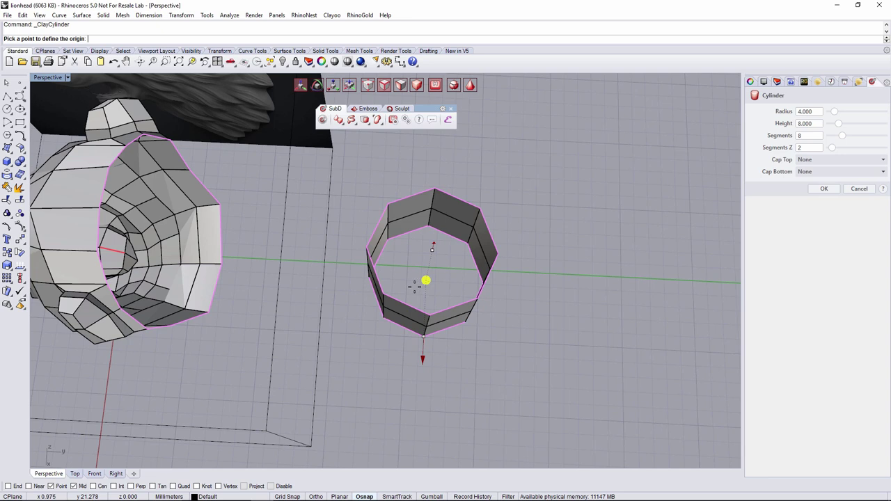
left_click(295, 497)
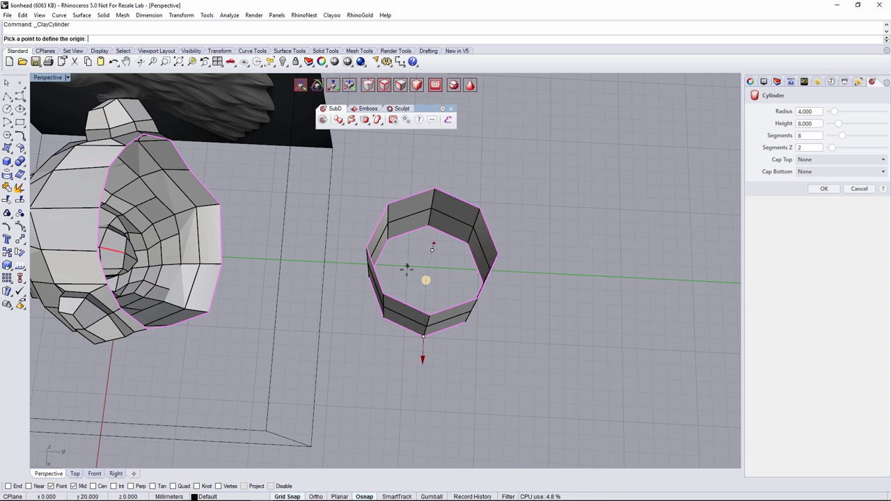
left_click(410, 269)
Set the cylinder to 14 segments around and 1 segment along its height
right_click_drag(421, 272, 446, 263)
left_click(808, 135)
scroll(808, 135, "up", 6)
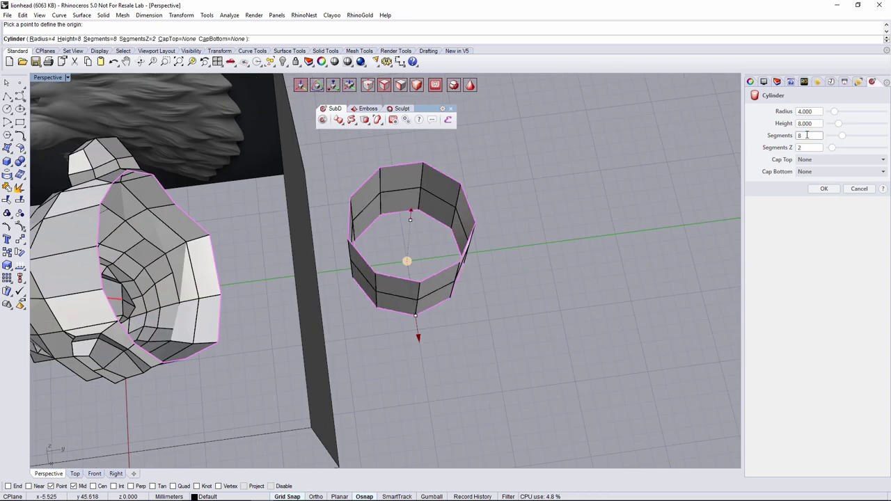
right_click_drag(468, 269, 335, 256)
right_click_drag(440, 292, 414, 266)
double_click(812, 147)
type("1")
key("Return")
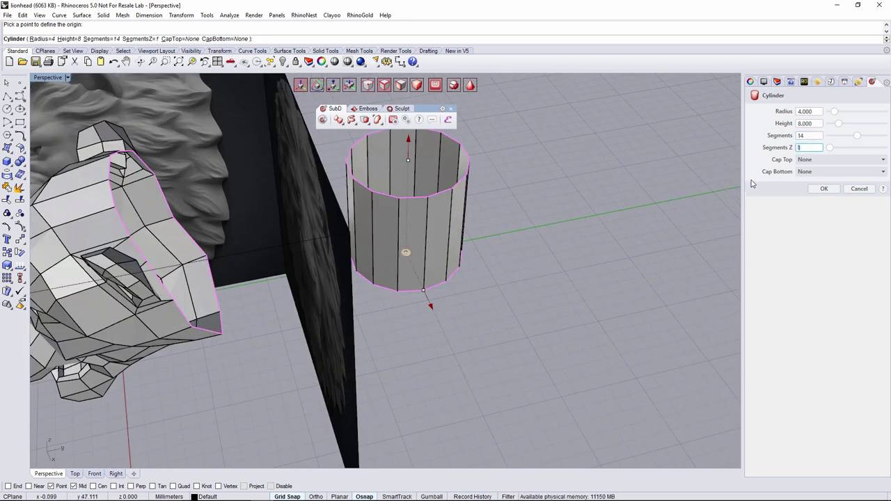
Shorten the cylinder to a height of about 2.26 mm and create it
right_click_drag(454, 185, 404, 169)
left_click_drag(410, 148, 408, 228)
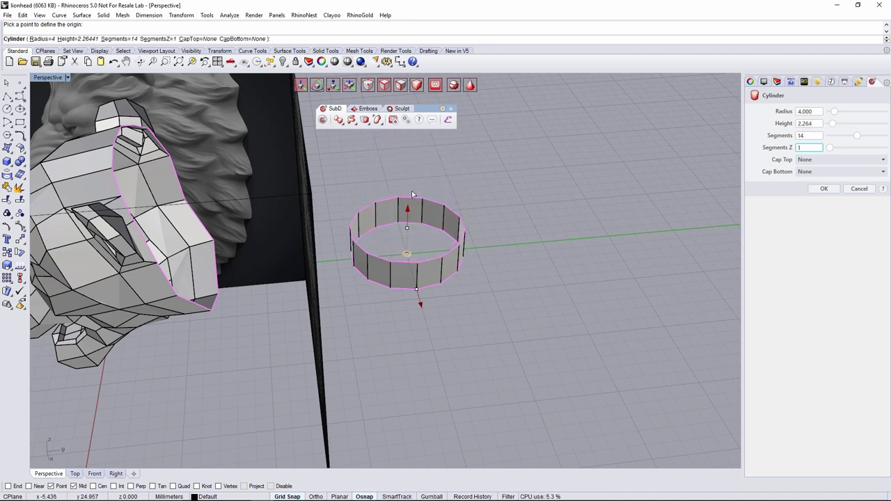
mouse_move(442, 236)
right_mouse_down()
mouse_move(460, 193)
mouse_move(450, 194)
mouse_move(442, 254)
right_mouse_up()
left_click(824, 190)
Rotate the whole ring about its vertical axis in small increments, including one of 2 degrees
right_click_drag(506, 212, 418, 271)
left_click(428, 277)
scroll(390, 264, "up", 6)
right_click_drag(481, 260, 475, 305)
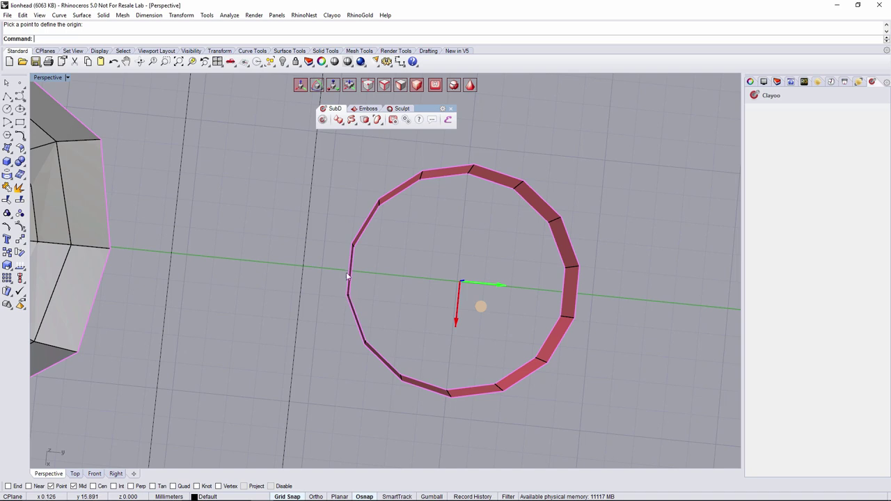
left_click(322, 86)
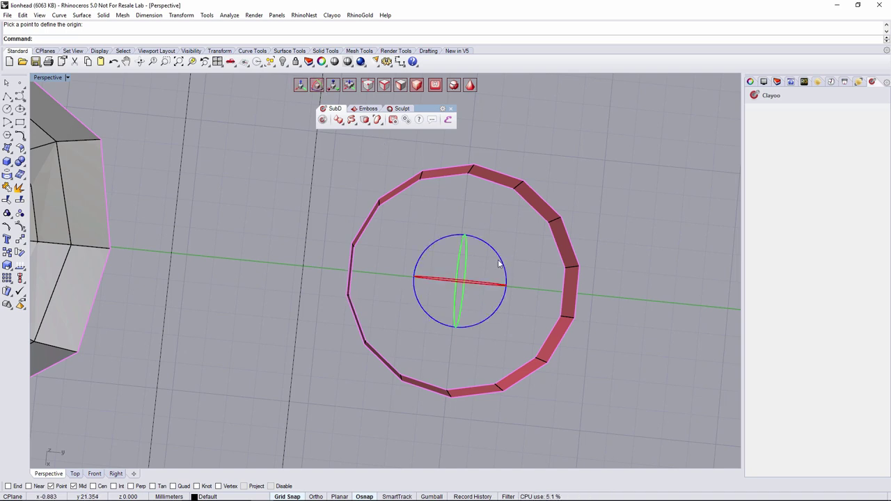
left_click(499, 263)
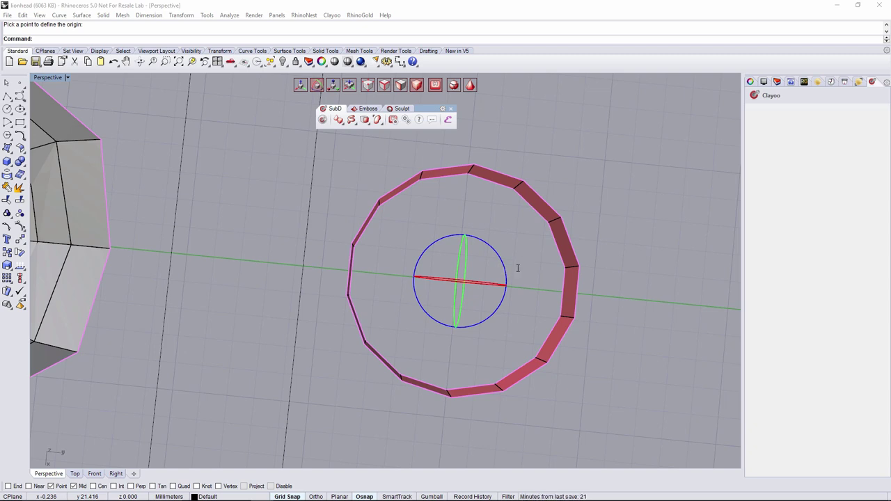
key("Return")
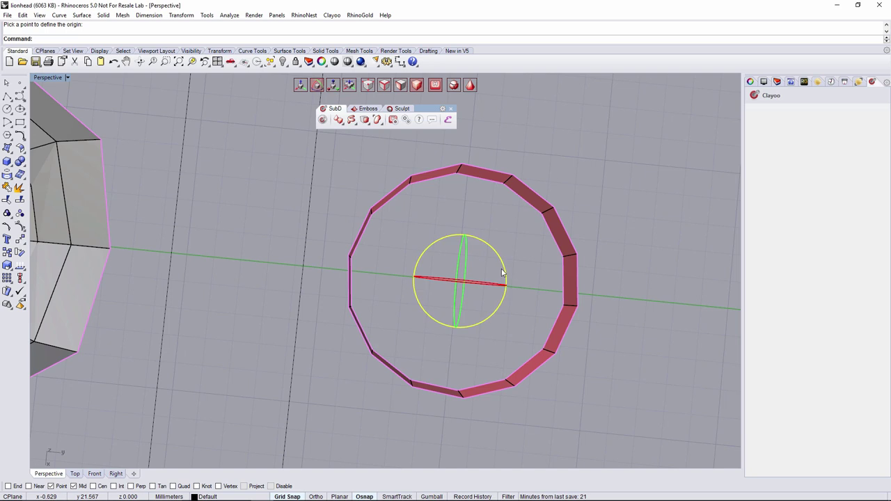
left_click(501, 272)
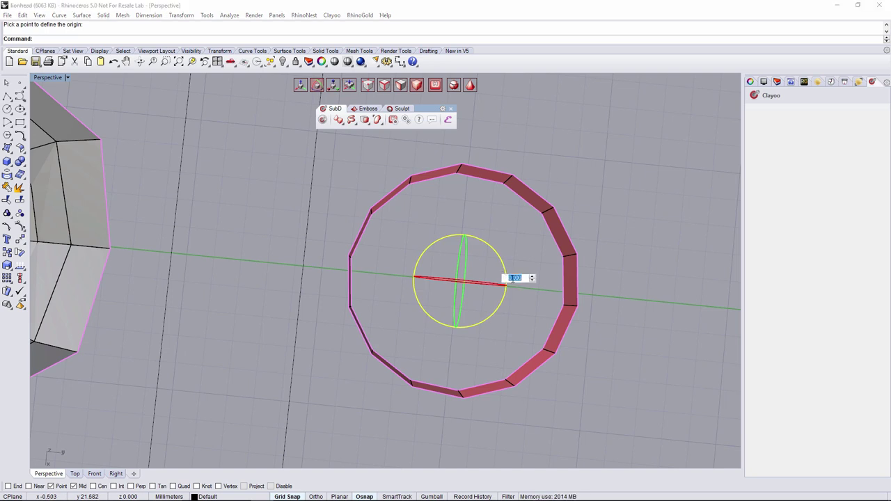
type("2")
key("Return")
Fine-tune the ring's rotation about its vertical axis to align it with the green axis, ending with a 2-degree turn
left_click(513, 280)
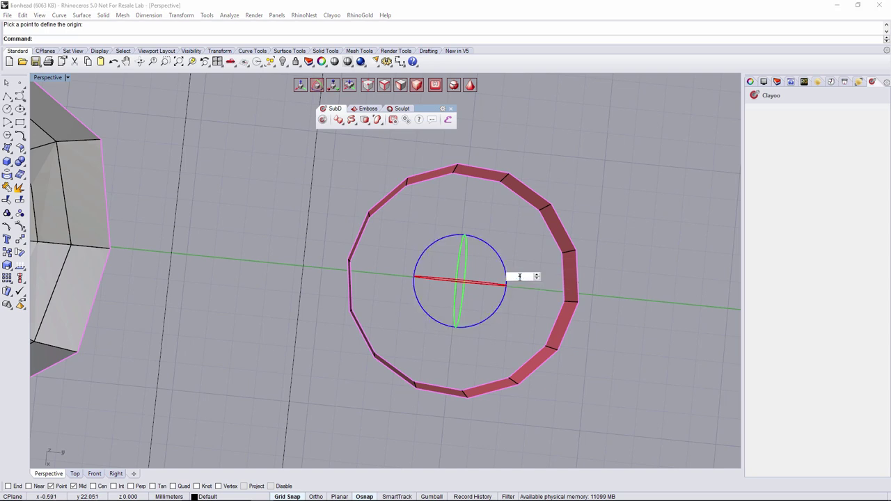
key("Return")
left_click(508, 274)
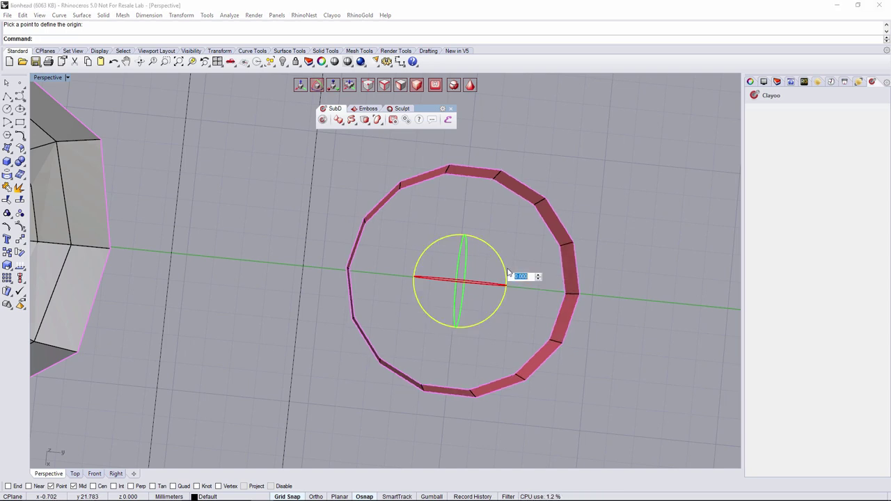
type("2")
key("Return")
right_click_drag(508, 278, 511, 231)
Switch the keyboard layout to Spanish (Spain) and leave the ring's rotation entry
left_click(451, 174)
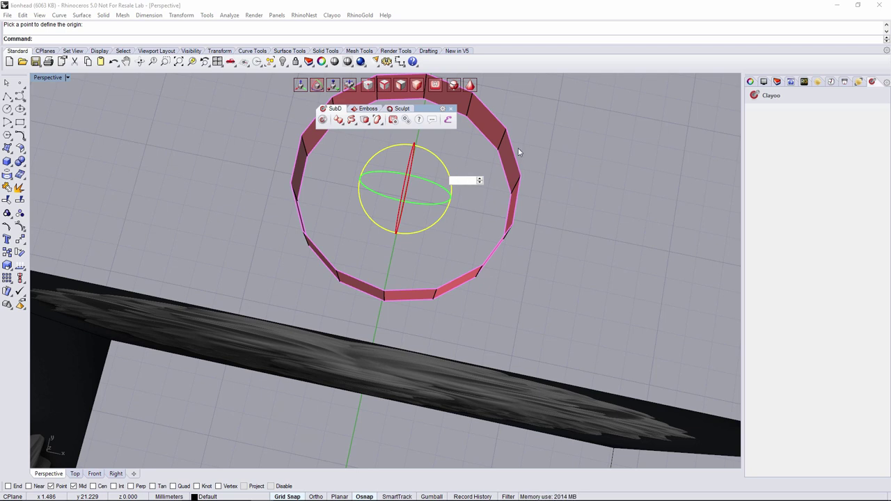
left_click(824, 495)
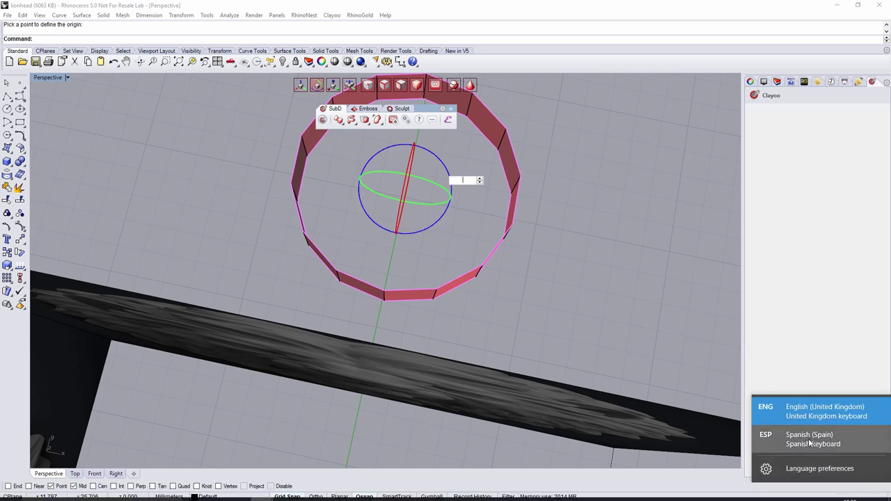
left_click(810, 440)
key("Escape")
Rotate the ring upright about the red X axis so its opening faces the back of the lion head
mouse_move(439, 201)
right_mouse_down()
mouse_move(511, 171)
mouse_move(505, 225)
mouse_move(395, 230)
mouse_move(431, 208)
right_mouse_up()
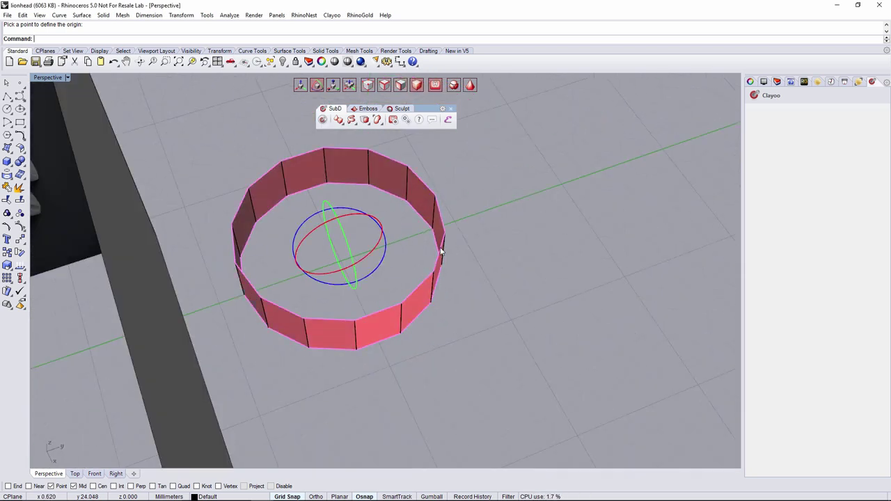
right_click_drag(441, 252, 388, 212)
left_click(369, 203)
left_click_drag(315, 219, 304, 246)
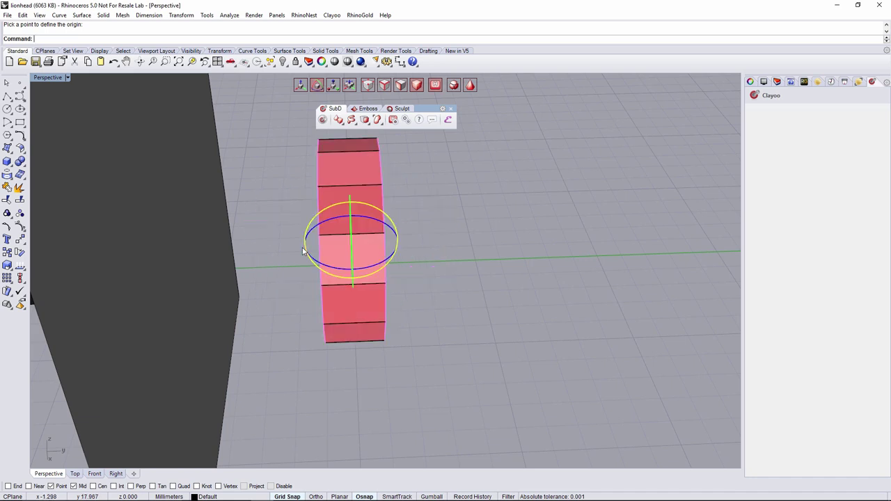
Move the upright ring to the height of the opening behind the lion head
scroll(324, 261, "down", 6)
right_click_drag(324, 262, 418, 225)
key("q")
left_click_drag(424, 223, 312, 192)
Scale the ring to roughly match the size of the opening at the back of the head
right_click_drag(332, 210, 222, 334)
right_click_drag(299, 232, 297, 208)
key("e")
left_click_drag(329, 157, 329, 147)
right_click_drag(337, 164, 426, 241)
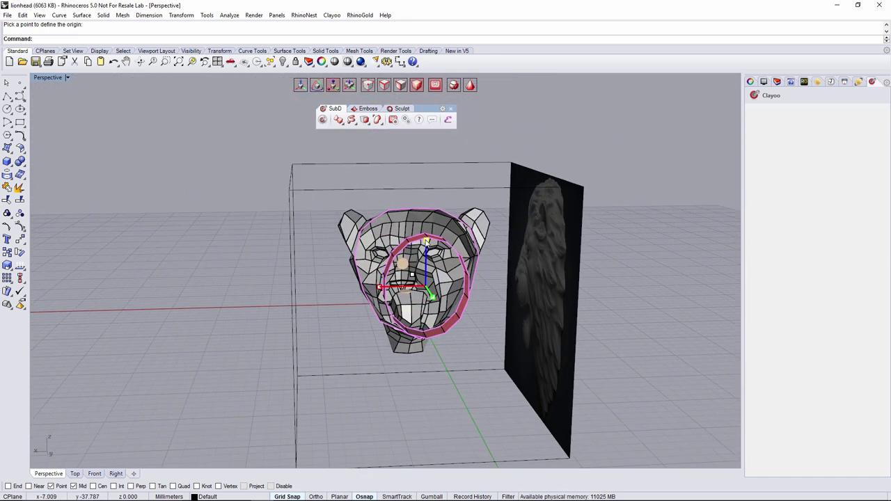
left_click_drag(427, 241, 425, 243)
right_click_drag(455, 286, 595, 273)
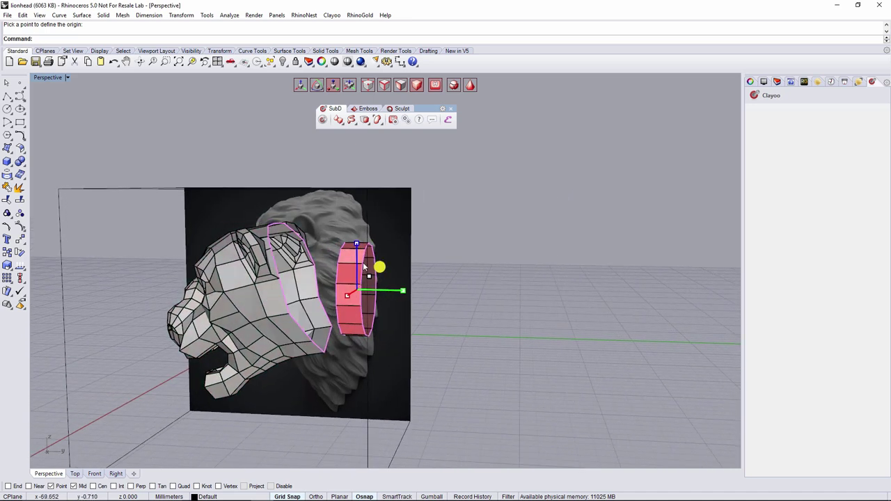
right_click_drag(374, 277, 391, 261)
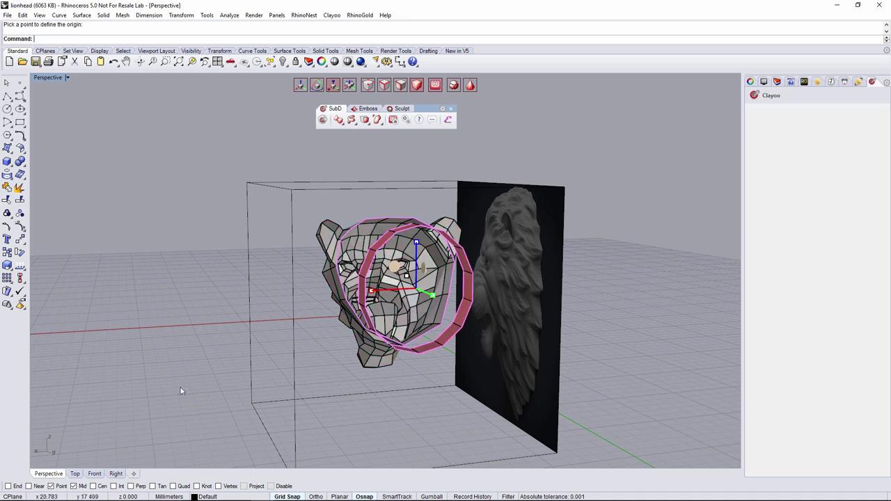
In the Right view, move the ring forward and slightly up, close behind the head's rear border
left_click(120, 474)
scroll(468, 286, "down", 4)
right_click_drag(460, 288, 396, 306)
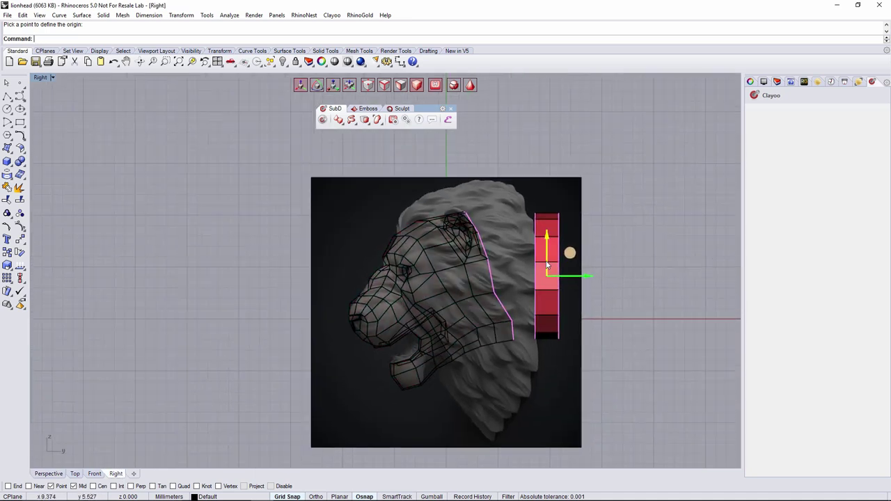
left_click_drag(568, 255, 538, 254)
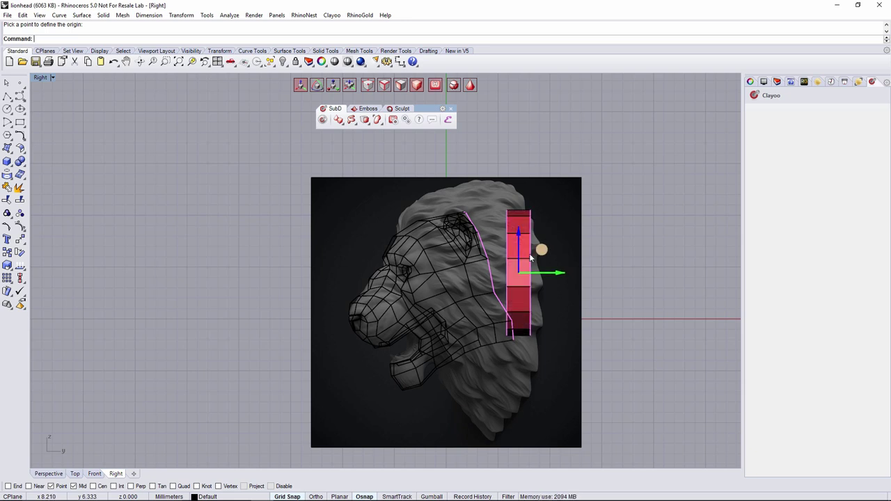
Tilt the ring to follow the slope of the head's rear border and refine its size
scroll(510, 260, "up", 5)
scroll(526, 266, "down", 3)
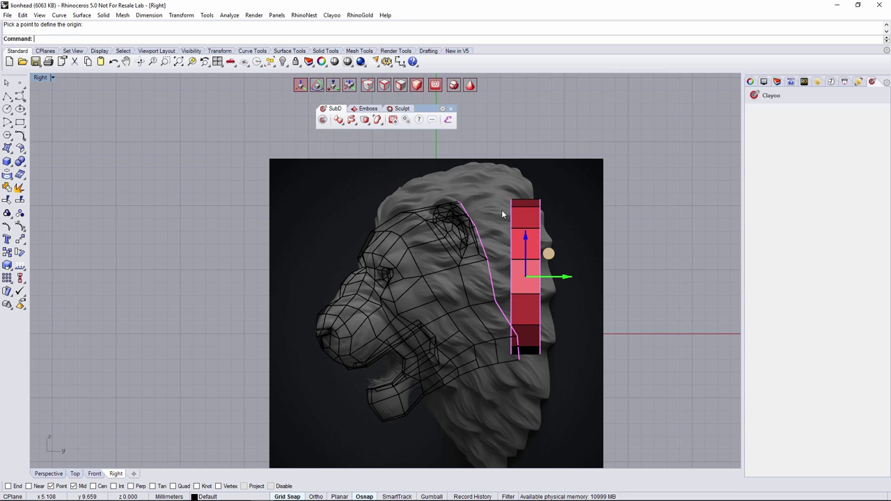
key("e")
mouse_move(560, 243)
left_mouse_down()
mouse_move(533, 256)
mouse_move(544, 253)
left_mouse_up()
key("w")
key("r")
left_click(46, 475)
right_click_drag(354, 370, 456, 376)
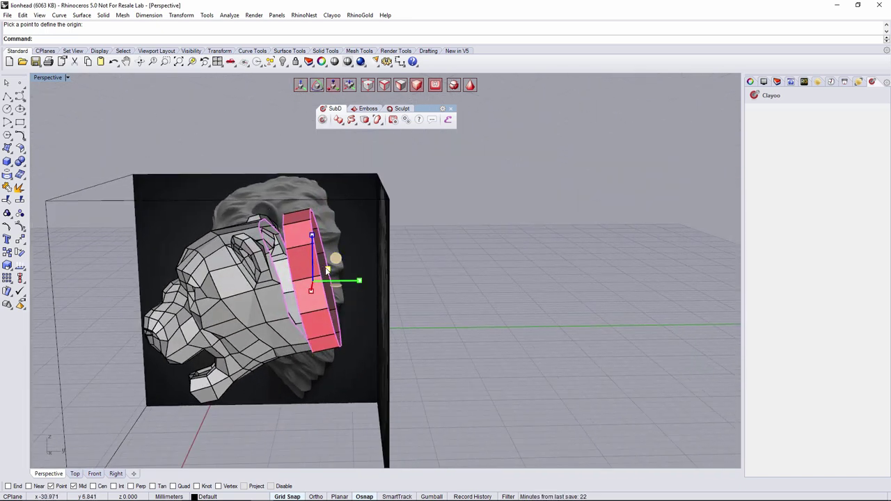
left_click_drag(326, 268, 323, 271)
Select the naked edge loop around the opening at the back of the lion head
right_click_drag(425, 299, 474, 298)
scroll(405, 286, "up", 5)
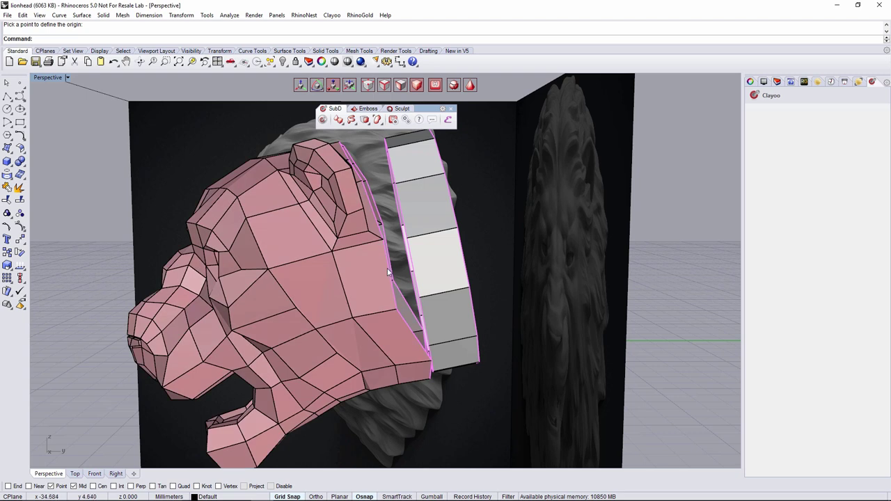
left_click(377, 124)
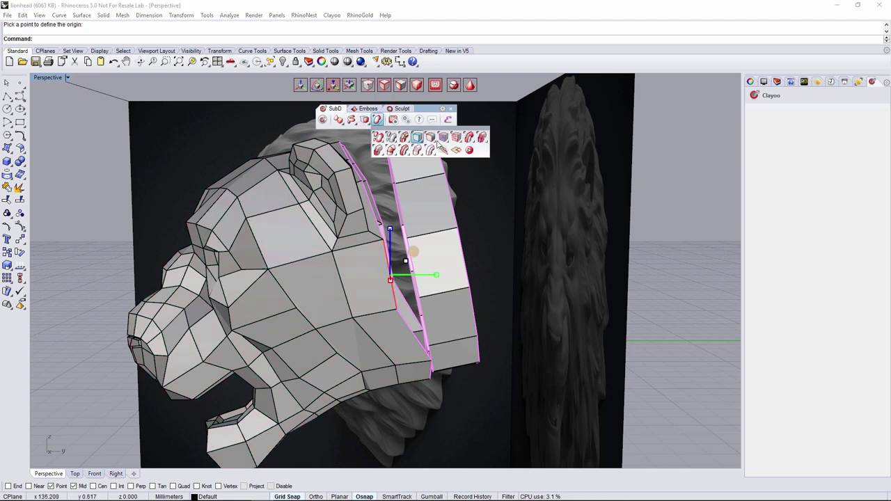
left_click(445, 139)
right_click_drag(453, 213, 402, 190)
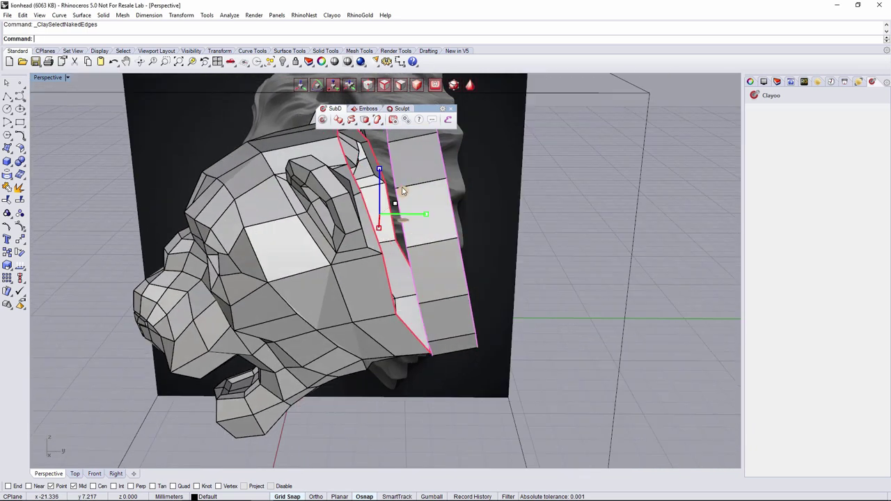
Match the head's rear edge loop to the ring's front edge loop as the target
left_click(366, 121)
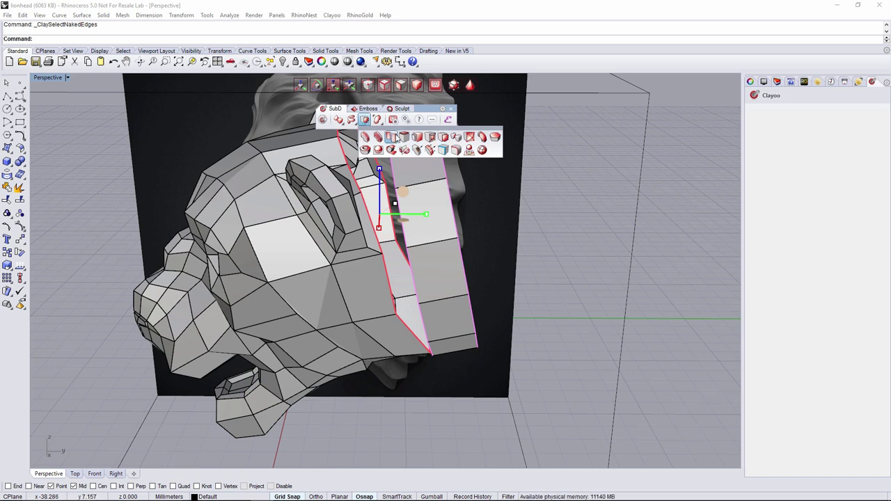
left_click(393, 137)
left_click(404, 223)
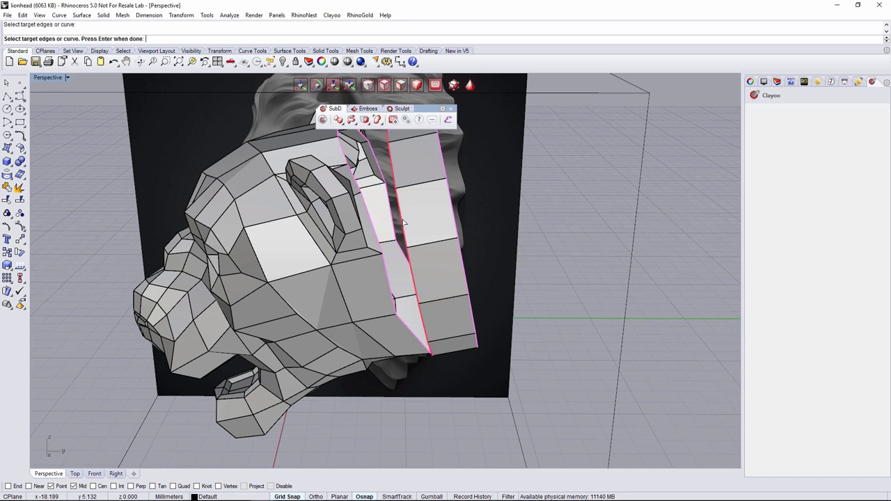
key("Return")
Align the matched edges of the head and ring, and accept the match with Weld=Yes and Average=No
right_click_drag(404, 223, 300, 217)
left_click(94, 39)
right_click_drag(369, 228, 397, 259)
scroll(465, 275, "down", 2)
right_click(506, 278)
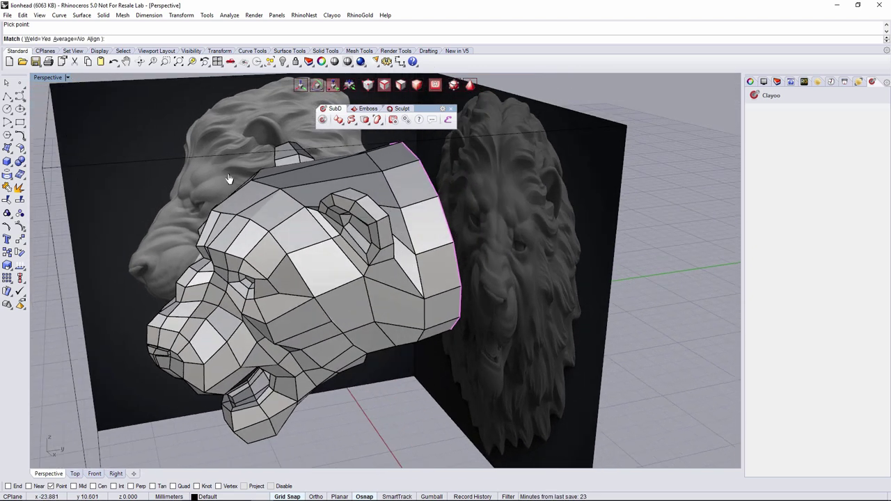
right_click_drag(448, 218, 458, 259)
right_click(462, 213)
Select the full band of faces at the head's rear and shift it forward in the Right view
key("Tab")
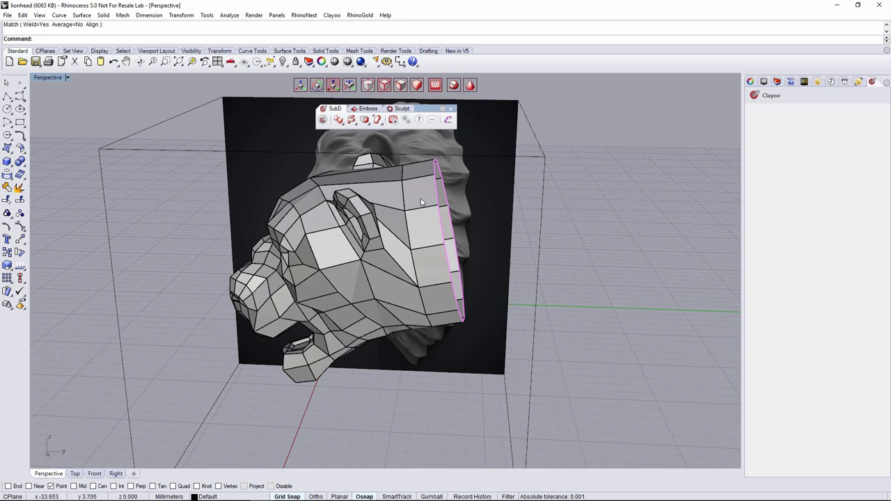
left_click(420, 199)
double_click(427, 235, "shift")
left_click(115, 474)
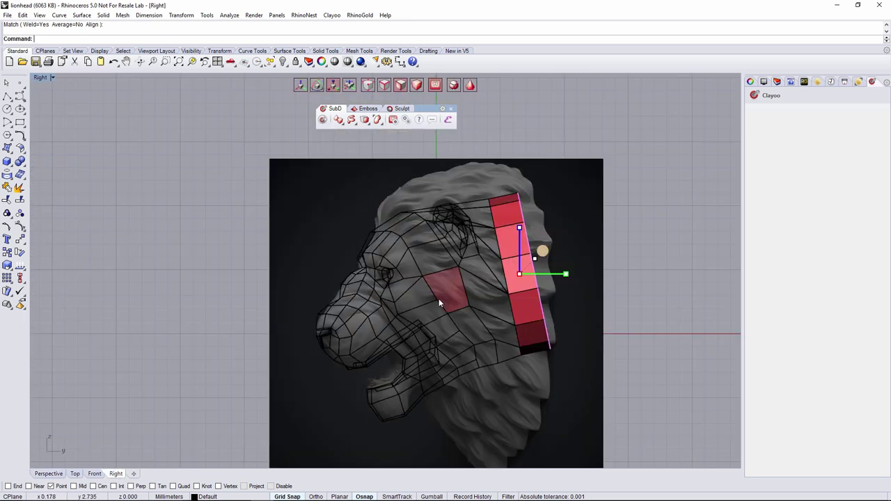
left_click_drag(540, 255, 525, 250)
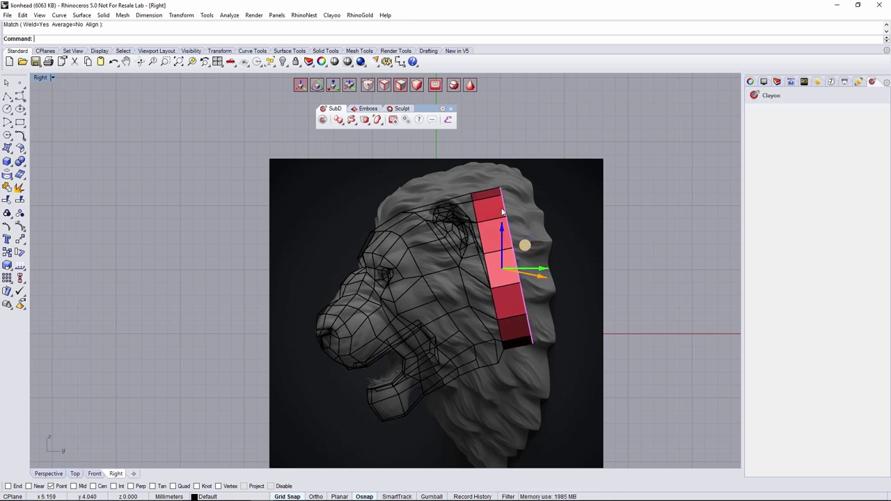
Select the rear border edge loop and move it forward to narrow the band behind the head
key("s")
double_click(507, 216)
left_click_drag(536, 244, 524, 248)
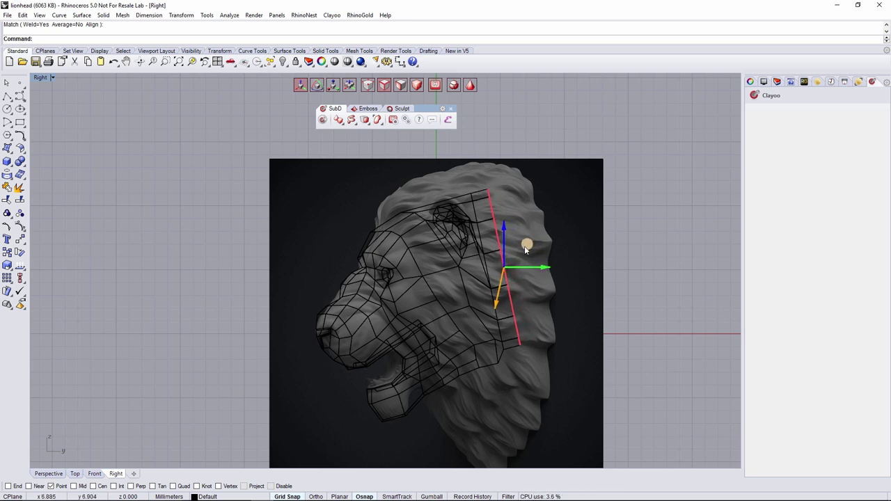
key("Escape")
Move the vertices of the head's lower rear edge, just ahead of the band, forward and slightly up
scroll(474, 357, "up", 8)
left_click(528, 352)
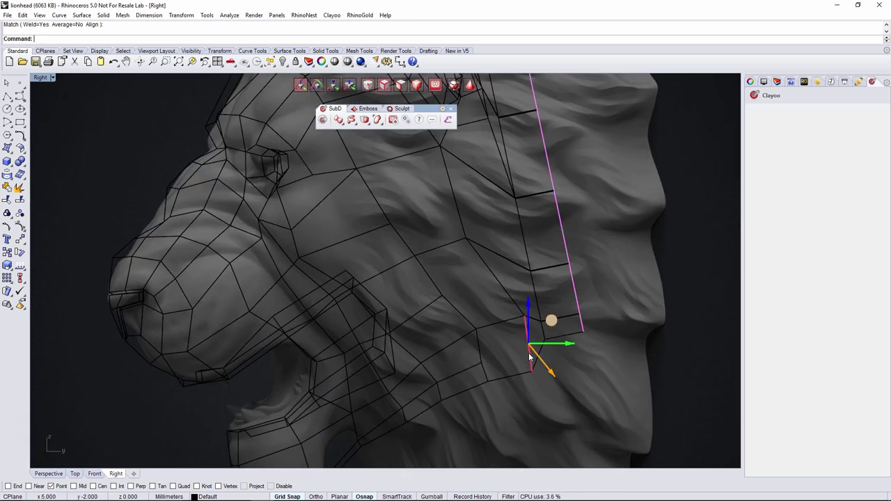
left_click(541, 394)
key("a")
left_click_drag(529, 392, 535, 405)
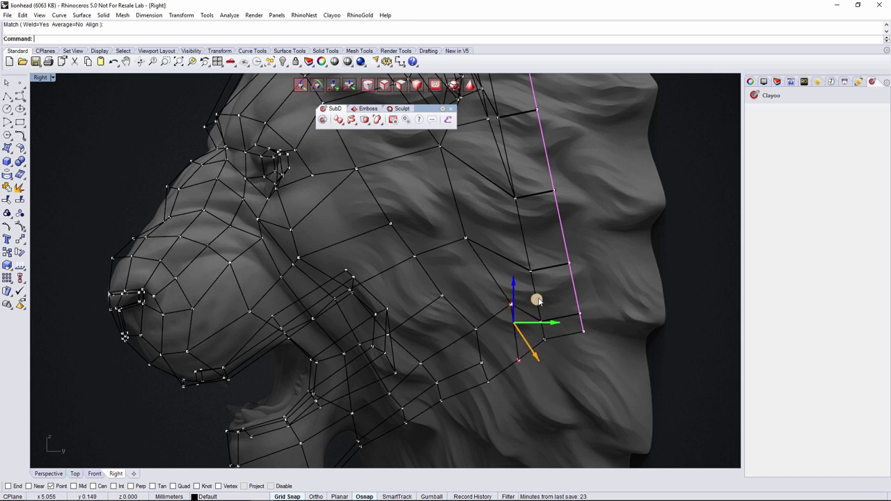
scroll(529, 381, "down", 4)
key("Escape")
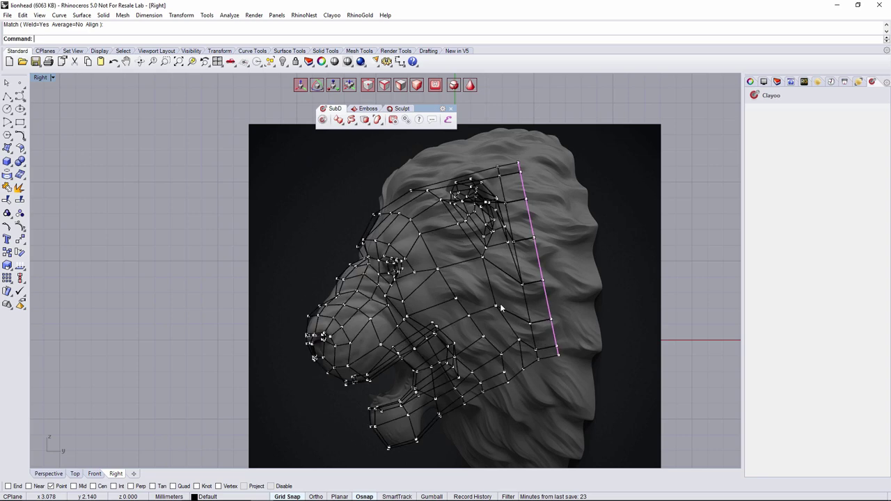
Select the open border loop at the back of the head in Perspective and close it with Fill
left_click(48, 473)
right_click_drag(335, 352, 515, 255)
left_click(403, 193)
right_click_drag(569, 229, 420, 232)
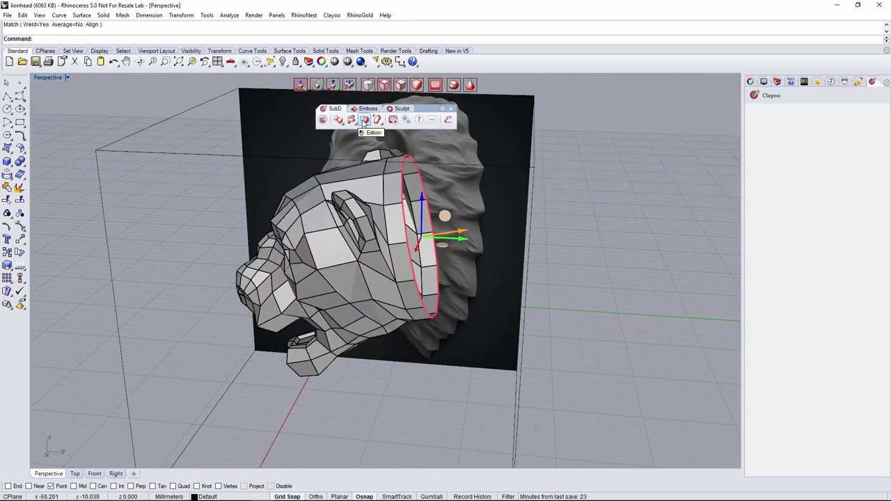
left_click(364, 123)
left_click(496, 138)
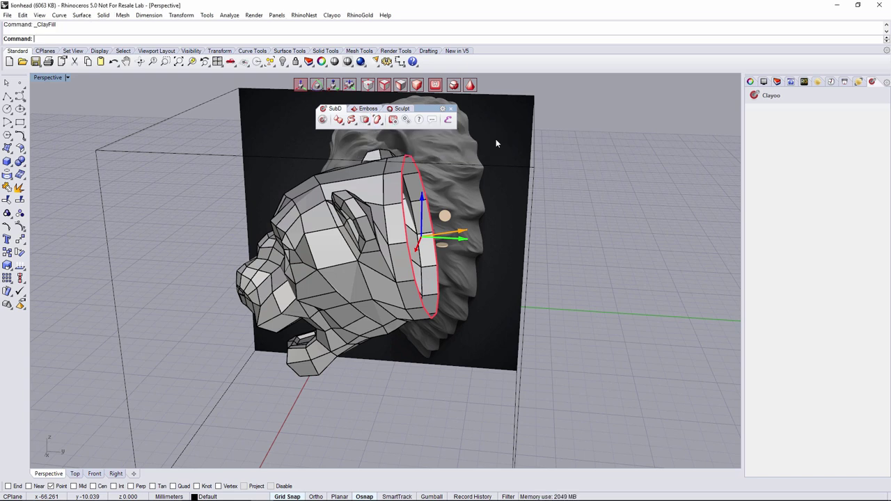
right_click_drag(570, 238, 441, 218)
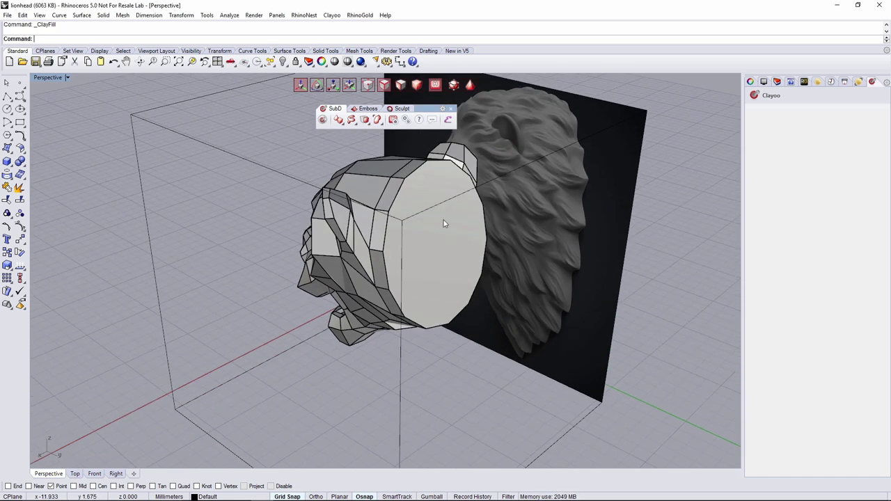
Divide the back cap vertically through its middle, from the top centre vertex to the bottom centre vertex
right_click(426, 188)
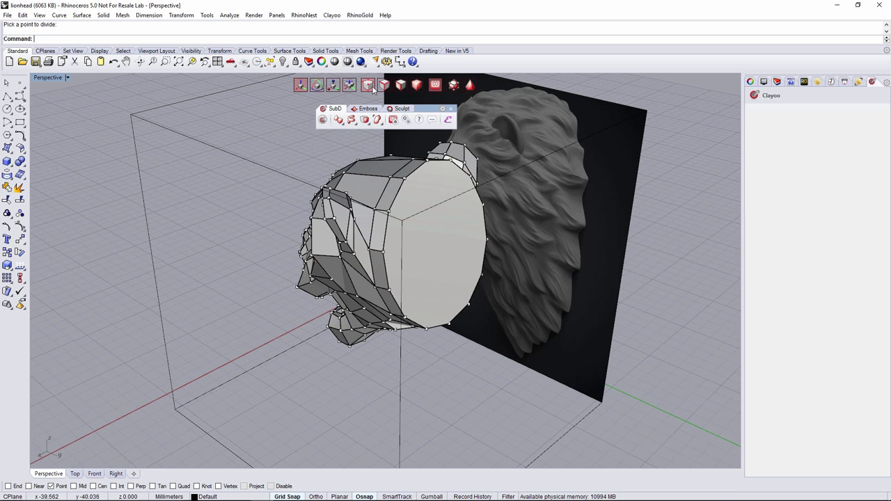
left_click(367, 123)
left_click(370, 150)
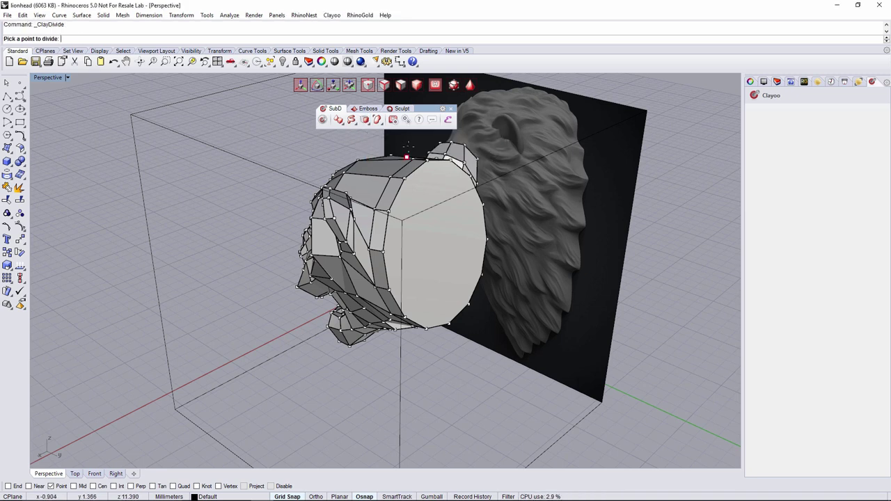
left_click(427, 161)
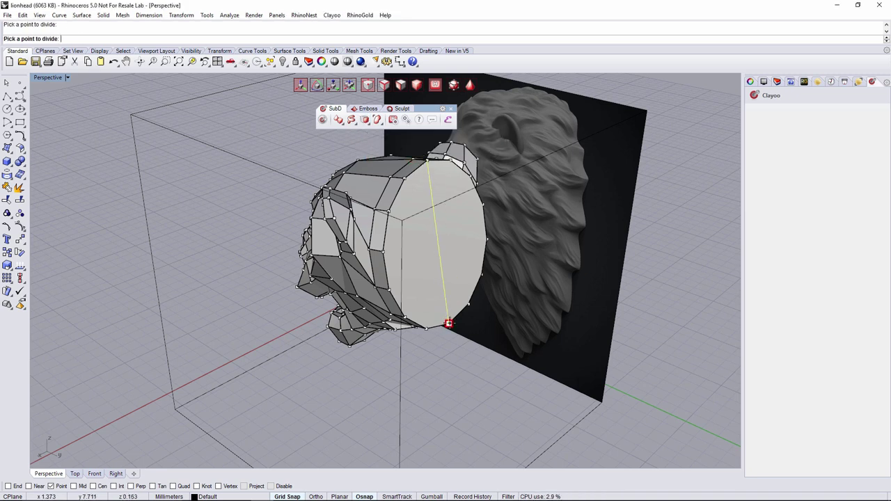
right_click_drag(454, 324, 474, 265)
left_click(440, 322)
left_click(471, 87)
right_click_drag(480, 170, 387, 145)
left_click(468, 90)
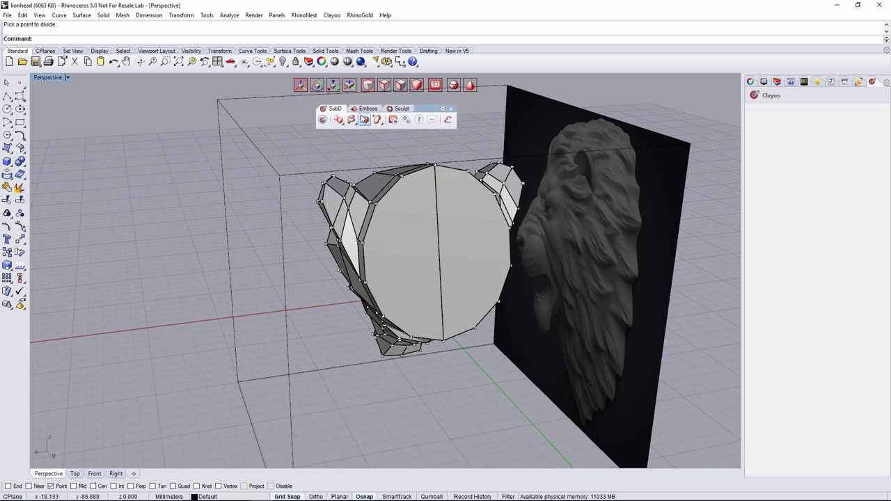
Divide one half of the back cap with a second vertical edge between its upper and lower border vertices
left_click(364, 120)
left_click(401, 177)
left_click(404, 332)
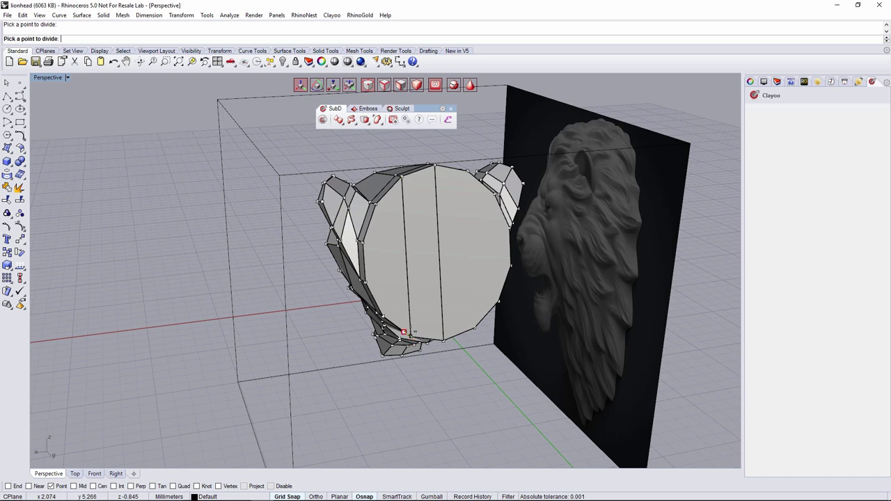
key("Return")
Divide the same half of the cap with two horizontal edges running from its side border vertices to the centre edge
mouse_move(397, 273)
right_mouse_down()
mouse_move(414, 246)
mouse_move(401, 260)
right_mouse_up()
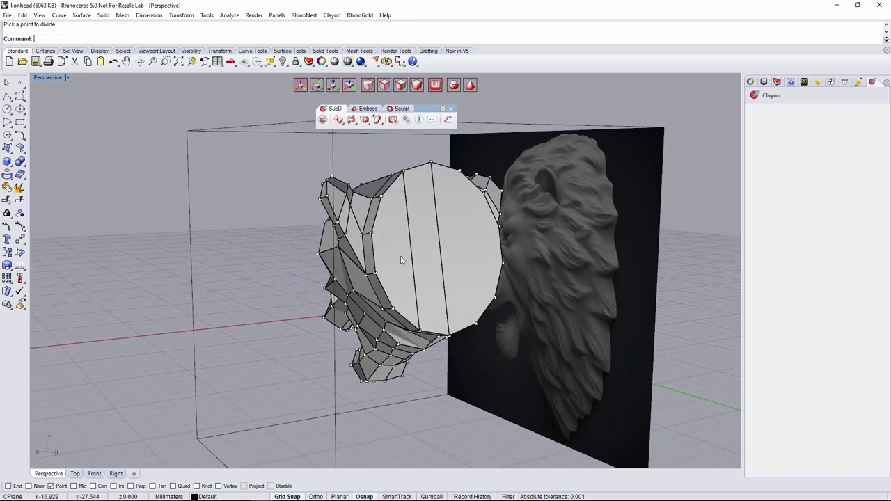
right_click(396, 255)
left_click(376, 272)
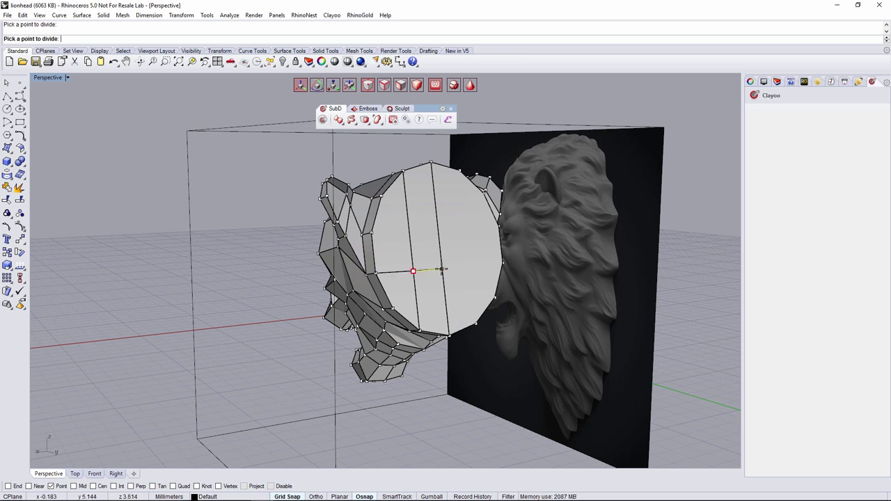
left_click(371, 233)
left_click(427, 228)
right_click_drag(428, 228, 385, 298)
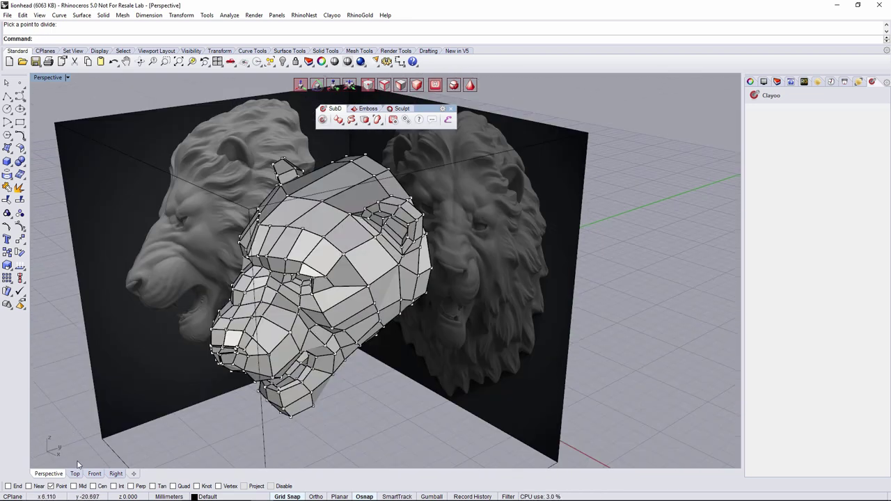
Delete the undivided half of the head on the negative X side in the Top view
left_click(76, 474)
scroll(304, 322, "down", 10)
scroll(305, 323, "down", 3)
left_click_drag(270, 184, 352, 391)
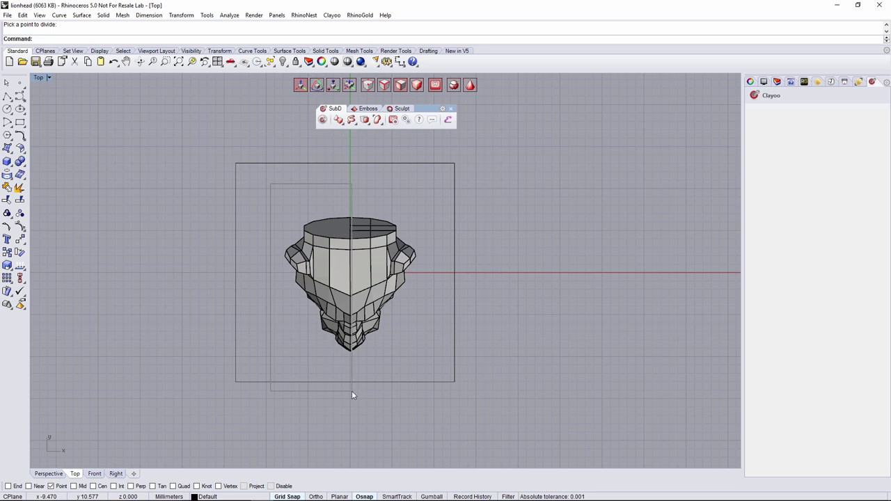
key("Delete")
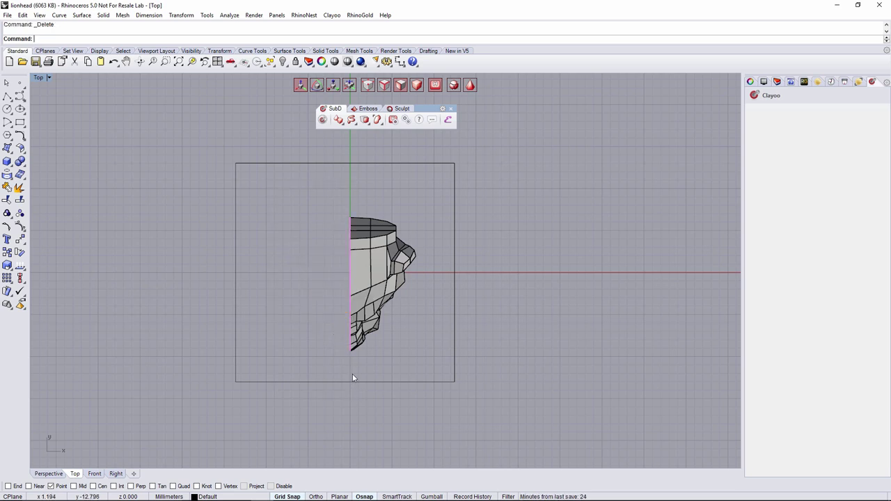
Apply Symmetry to the remaining half of the head, using a line along the Y axis as the mirror plane
left_click(379, 264)
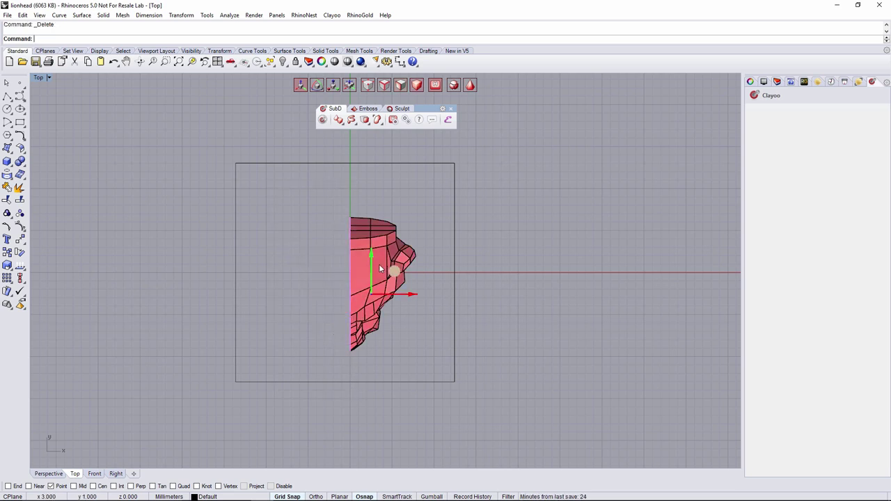
left_click(364, 119)
left_click(405, 150)
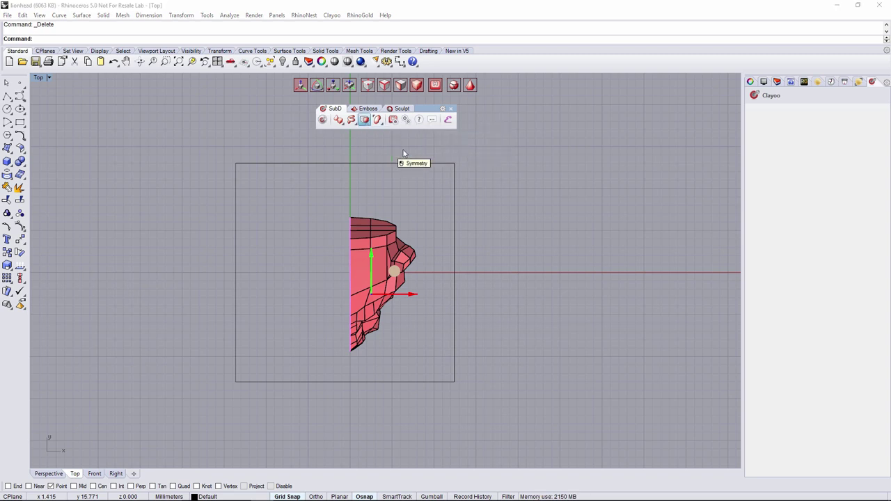
left_click(42, 39)
left_click(349, 188)
left_click(349, 374)
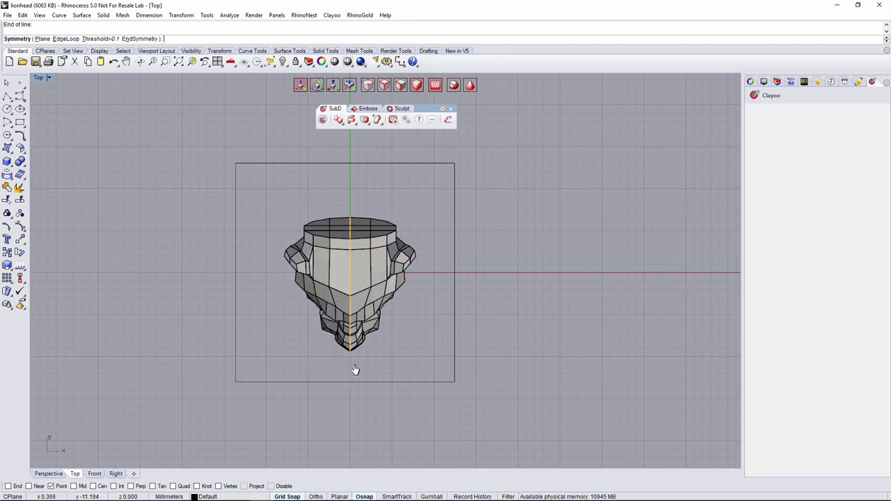
left_click(51, 476)
right_click_drag(289, 340, 564, 312)
right_click(393, 327)
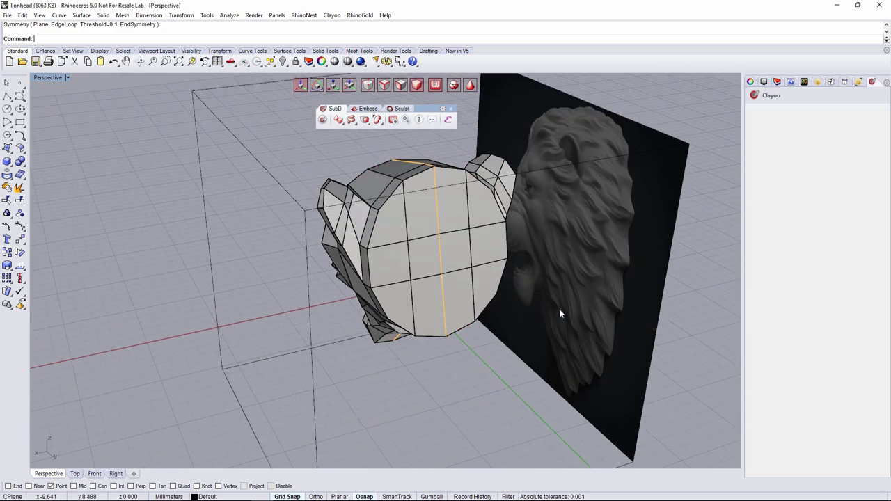
Select all twelve faces of the cap closing the back of the head
right_click_drag(461, 255, 539, 218)
key("Tab")
right_click_drag(454, 214, 409, 187)
key("Tab")
scroll(401, 202, "up", 4)
left_click(429, 207)
right_click_drag(431, 253, 392, 255)
left_click(392, 259, "ctrl+shift")
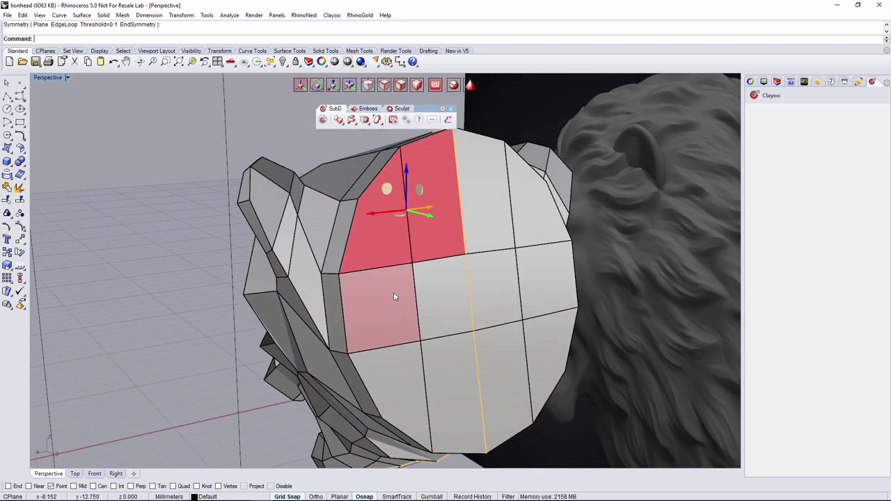
left_click(394, 293, "ctrl+shift")
left_click(446, 299, "ctrl+shift")
left_click(484, 192, "ctrl+shift")
left_click(540, 188, "ctrl+shift")
left_click(546, 278, "ctrl+shift")
left_click(503, 293, "ctrl+shift")
left_click(495, 371, "ctrl+shift")
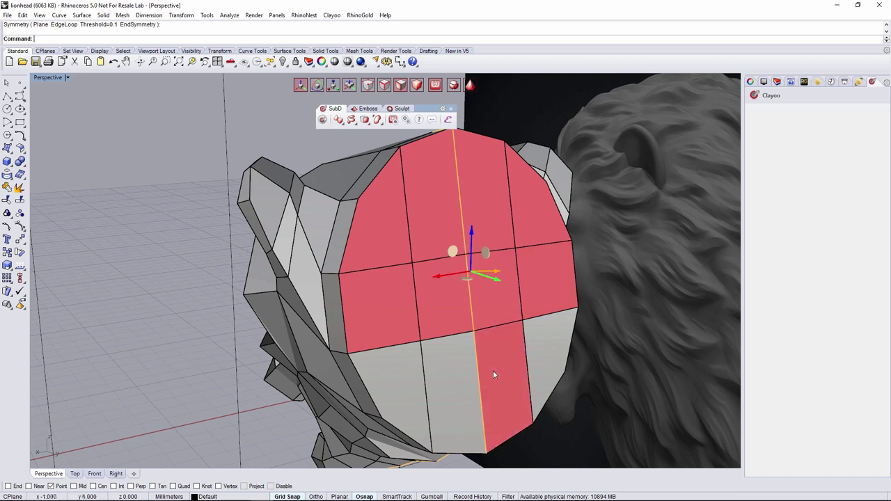
left_click(545, 361, "ctrl+shift")
left_click(427, 361, "ctrl+shift")
left_click(406, 365, "ctrl+shift")
right_click_drag(412, 362, 446, 230)
Inset the selected cap faces to add a narrow band of faces inside the cap's border
left_click(368, 121)
left_click(431, 137)
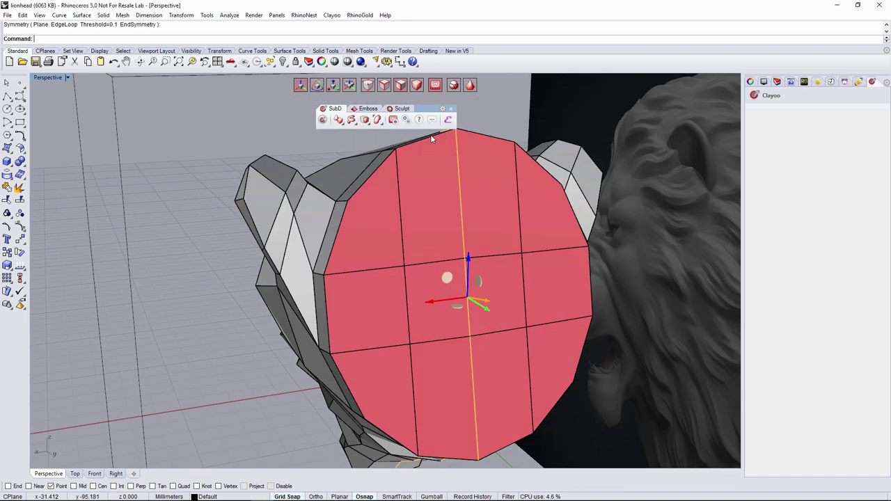
left_click_drag(841, 126, 842, 125)
left_click(820, 140)
right_click_drag(504, 240, 606, 251)
scroll(607, 251, "down", 8)
Reposition the vertices on the crown of the head, on and beside the centre line, to round its top
key("Tab")
right_click_drag(641, 146, 340, 266)
scroll(292, 180, "up", 4)
key("Tab")
scroll(307, 212, "up", 2)
key("a")
left_click(332, 223)
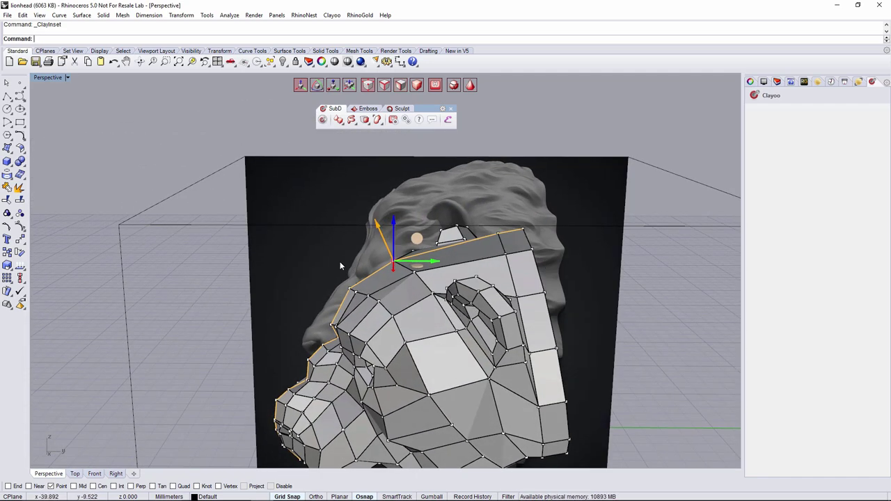
left_click_drag(415, 241, 427, 227)
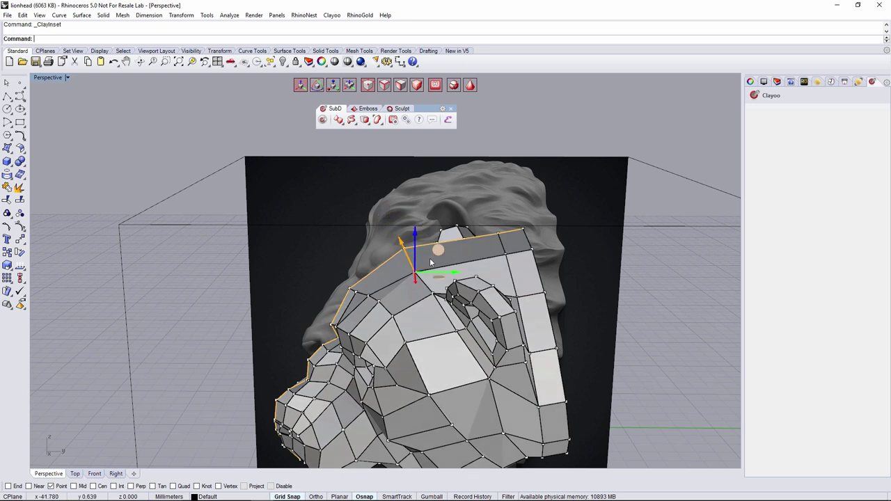
left_click_drag(429, 261, 443, 247)
left_click(500, 237)
left_click_drag(523, 213, 519, 234)
Adjust the vertices on the side of the head behind the ear to shape the transition toward the cap
right_click_drag(564, 286, 486, 283)
right_click_drag(593, 321, 529, 300)
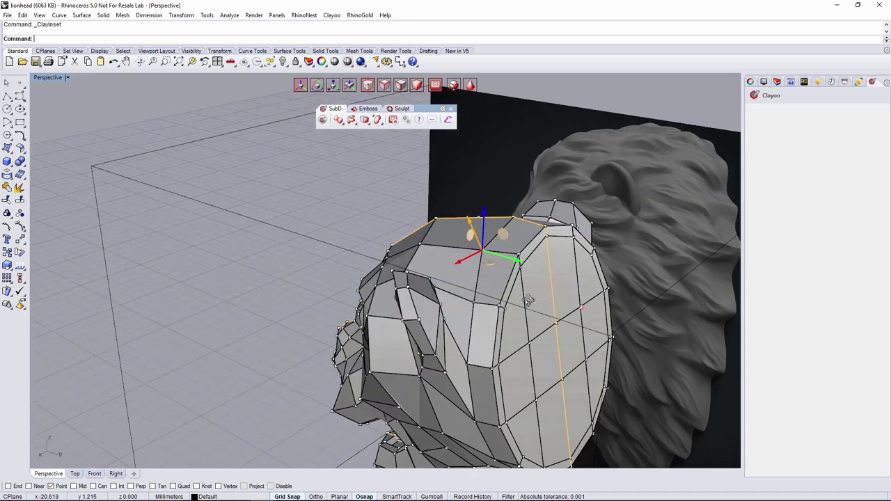
left_click(468, 364)
right_click_drag(482, 345, 352, 346)
left_click_drag(353, 343, 356, 340)
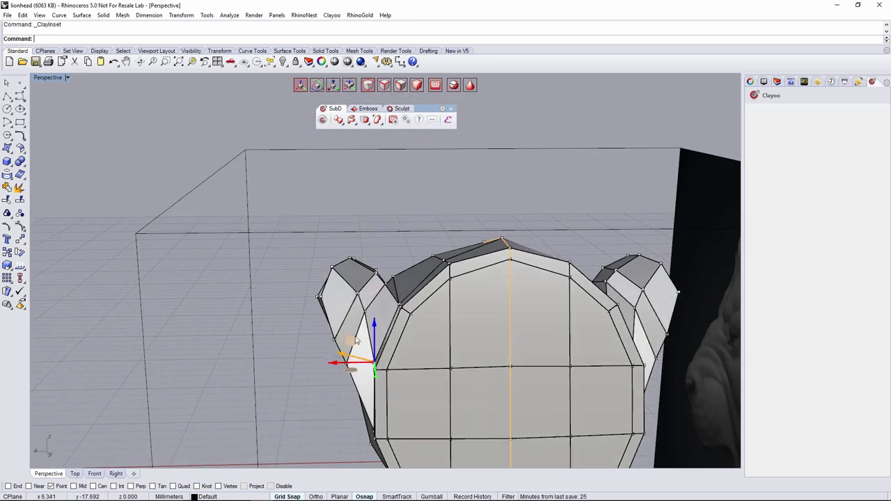
right_click_drag(358, 314, 424, 338)
right_click_drag(381, 310, 516, 299)
left_click(444, 293)
right_click_drag(446, 296, 570, 289)
left_click_drag(438, 273, 435, 284)
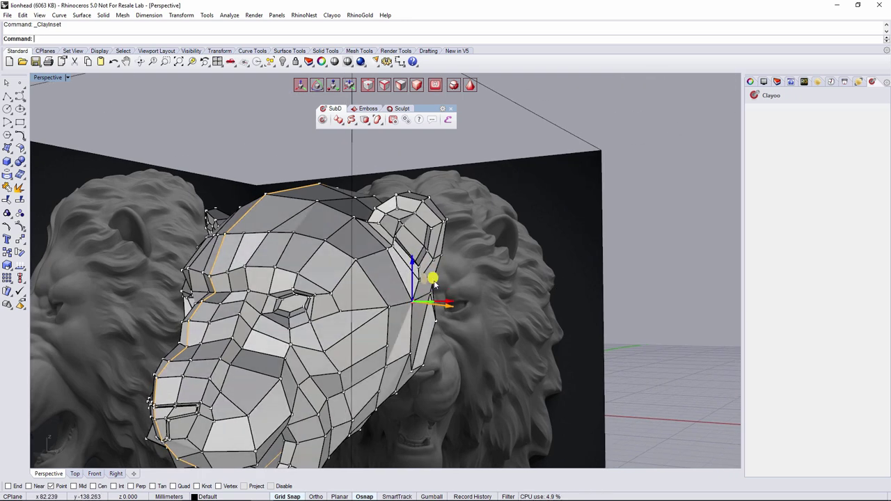
right_click_drag(433, 280, 414, 330)
Pick vertices on the side of the head below the ear and shift them slightly to smooth the contour
right_click_drag(488, 352, 503, 315)
left_click(471, 323)
left_click_drag(486, 328, 478, 324)
left_click(456, 356)
right_click_drag(474, 371, 612, 318)
left_click(614, 321)
scroll(522, 318, "down", 4)
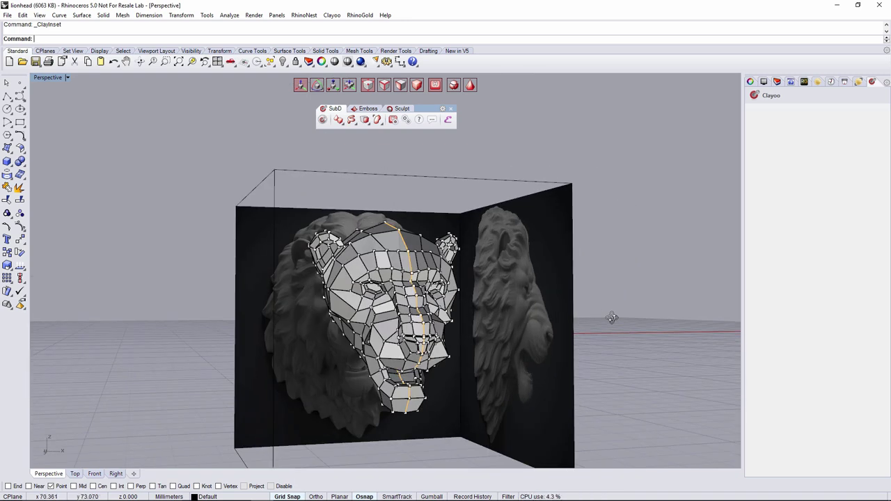
Lower the vertex behind the base of the ear slightly to even out the rear side surface
right_click_drag(611, 318, 319, 298)
scroll(317, 296, "up", 6)
left_click(249, 254)
left_click_drag(252, 231, 251, 240)
scroll(446, 309, "down", 6)
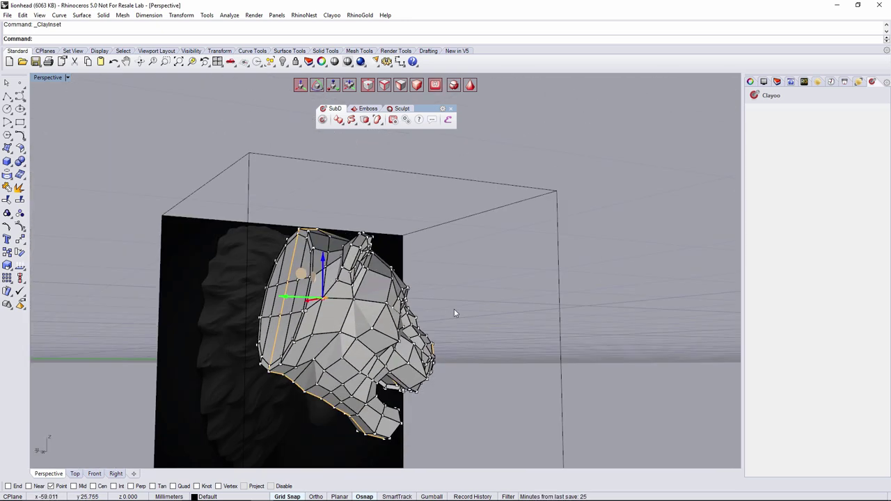
right_click_drag(456, 310, 419, 338)
Examine the head from several angles, including its smooth display, against the reference images
left_click(590, 342)
scroll(408, 328, "up", 6)
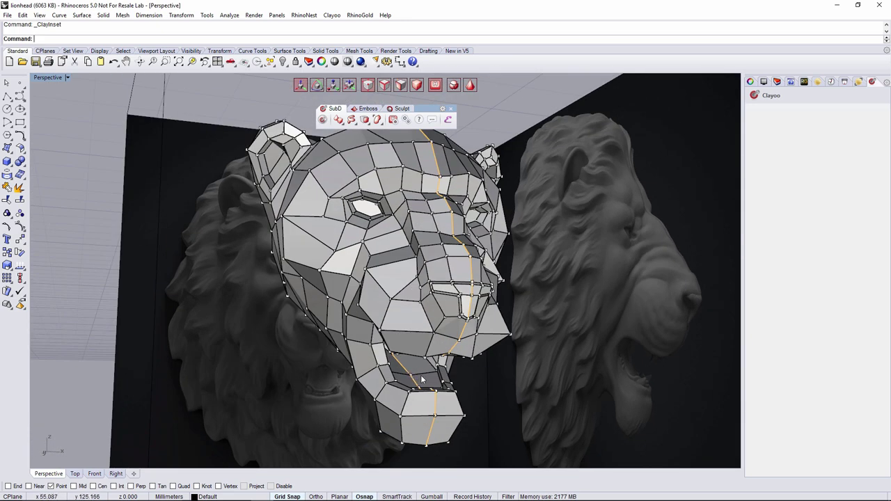
right_click_drag(441, 358, 387, 369)
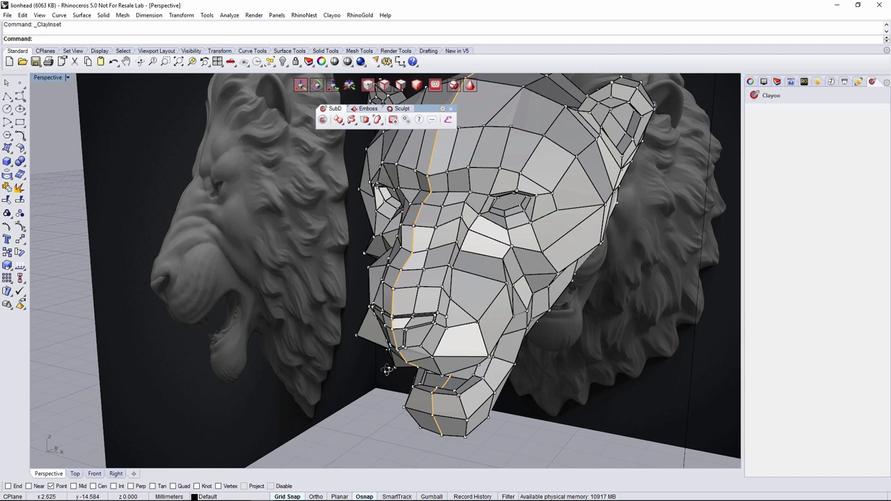
scroll(455, 339, "down", 4)
right_click_drag(486, 341, 503, 359)
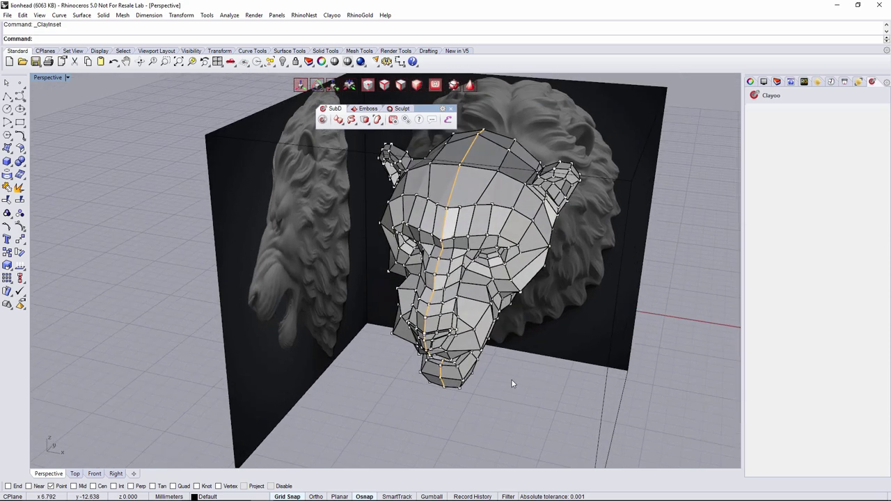
left_click(471, 85)
right_click_drag(517, 240, 491, 223)
left_click(401, 85)
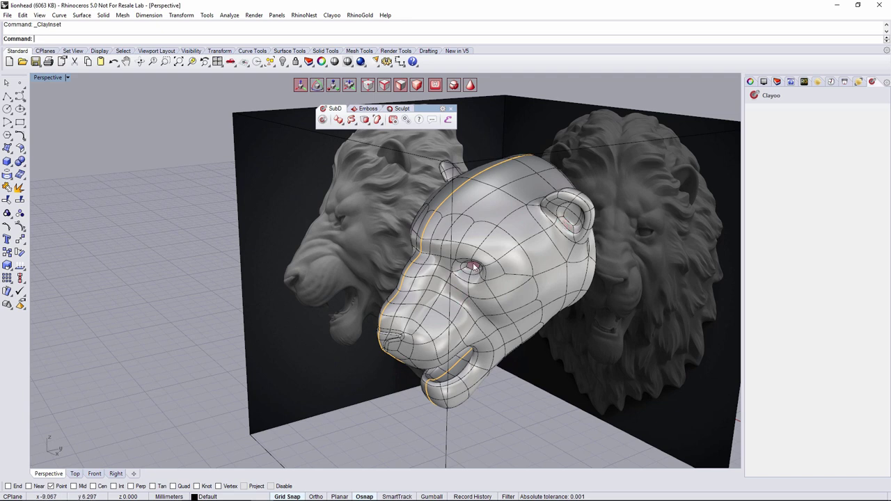
right_click_drag(474, 300, 501, 298)
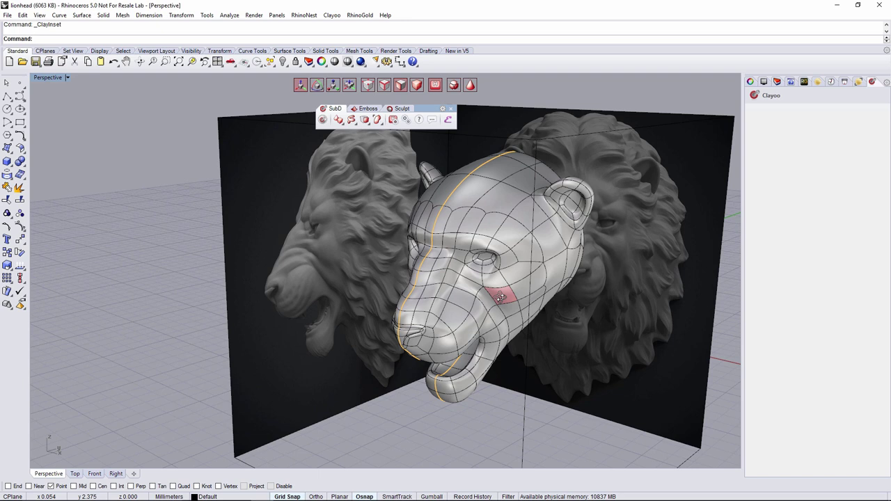
right_click_drag(534, 331, 570, 344)
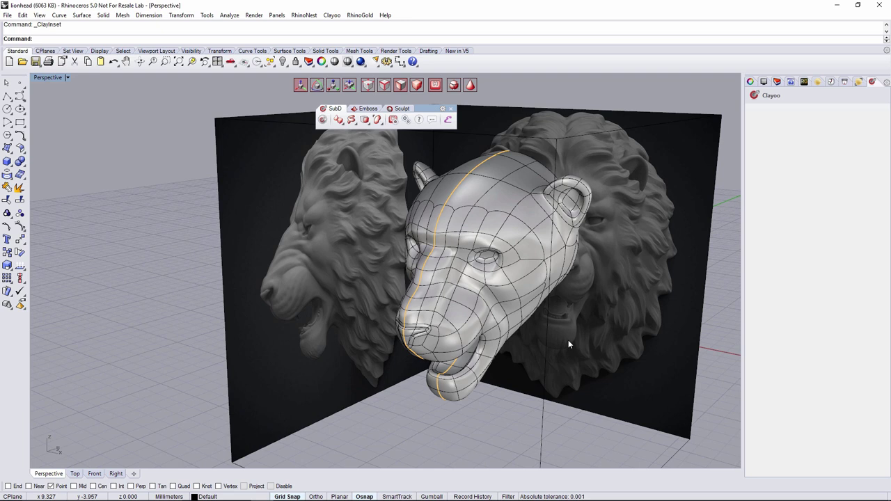